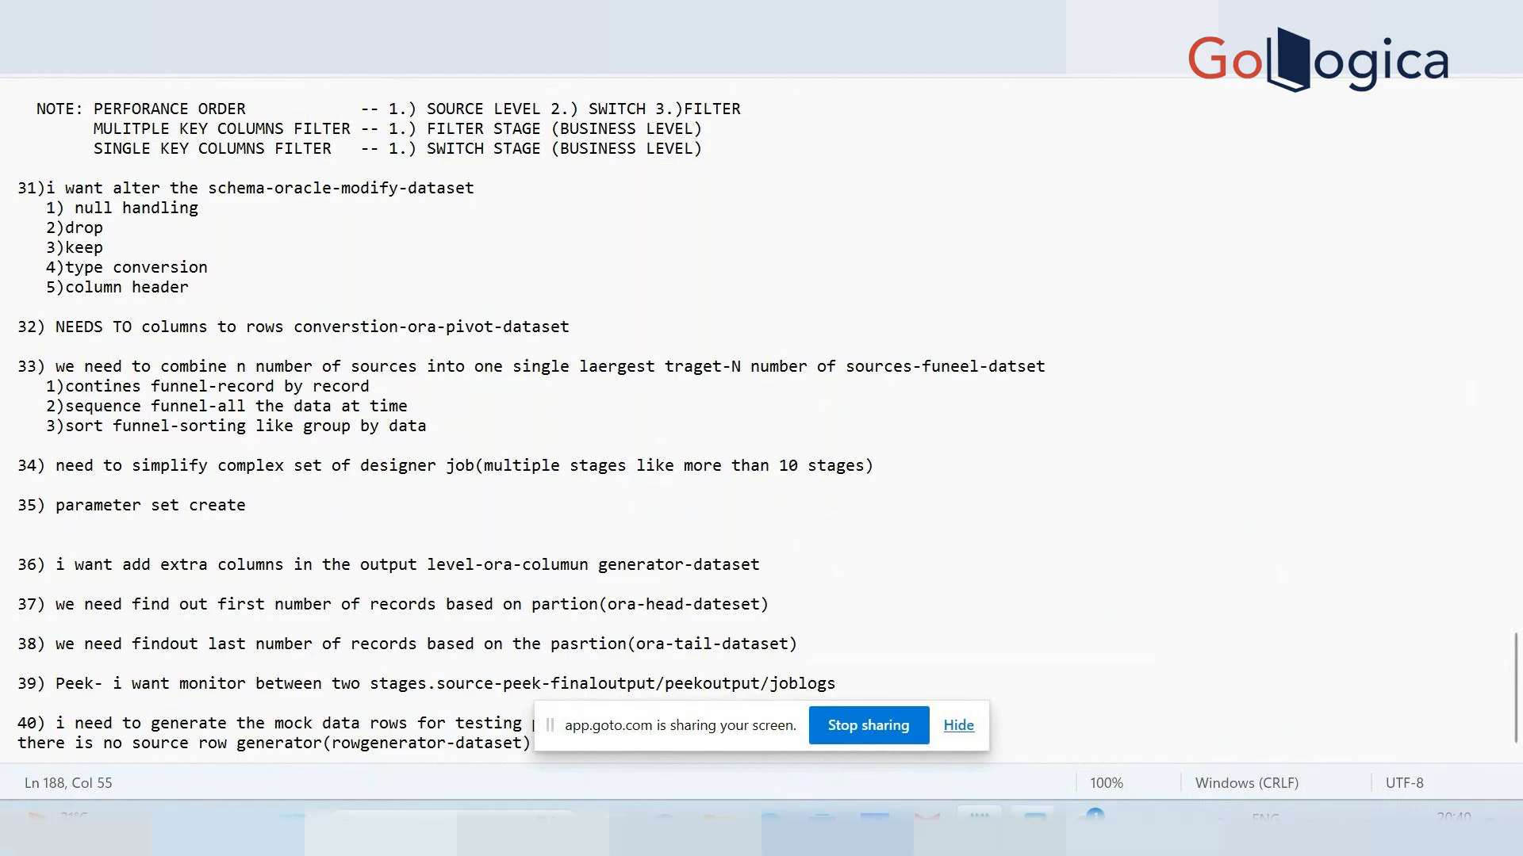
Switch to DataStage Designer, create a new parallel job, and enlarge its canvas to fill the screen
mouse_move(1034, 821)
left_click(1099, 669)
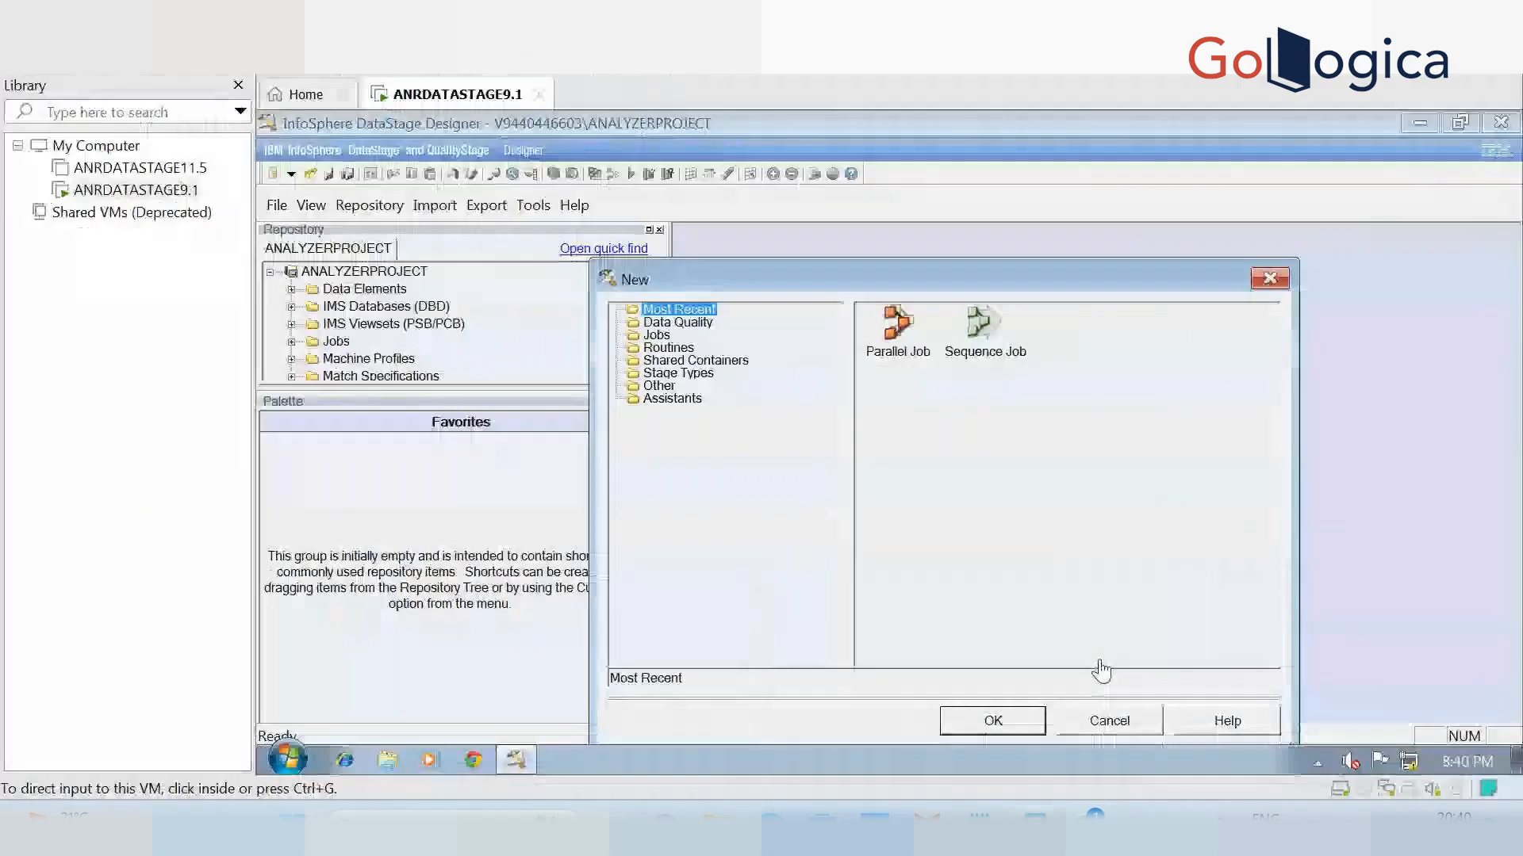
left_click(902, 329)
double_click(902, 329)
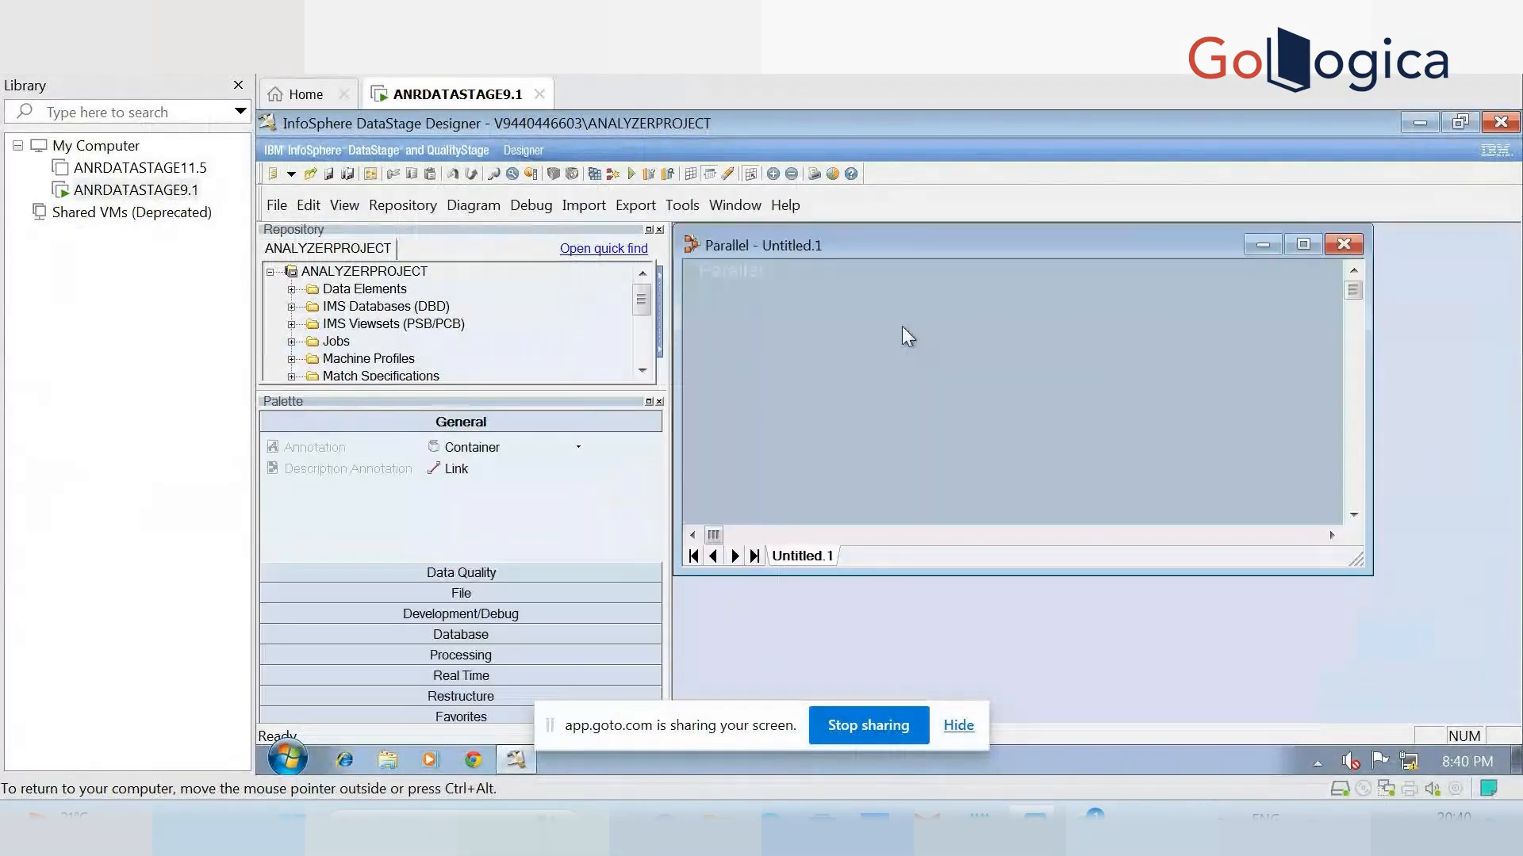
left_click(1303, 244)
key("ctrl+alt+Return")
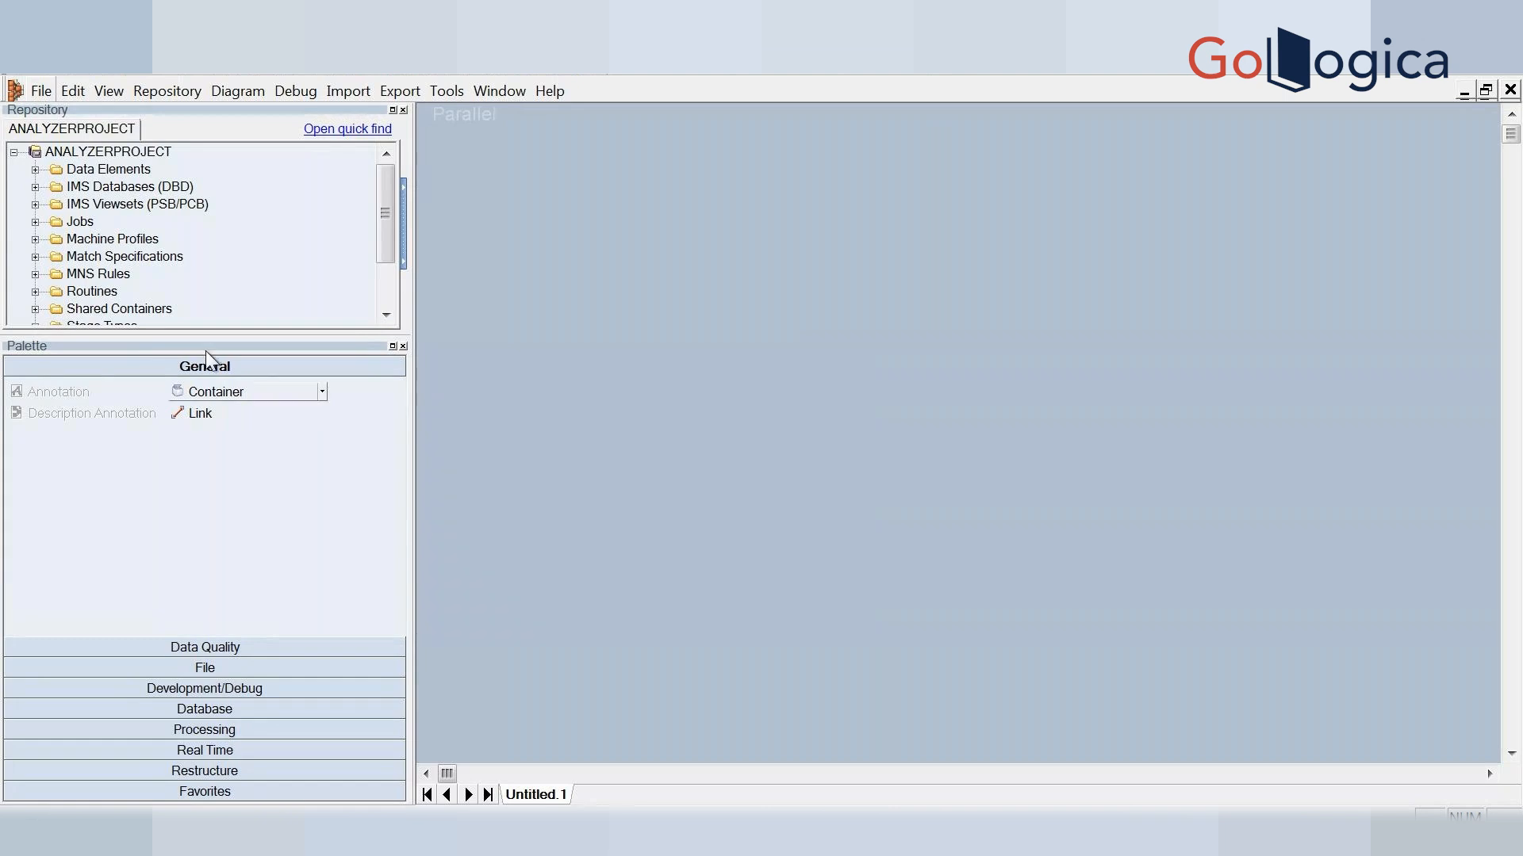
Place an Oracle Connector, a Modify stage and a Data Set in a row on the job canvas
left_click(193, 711)
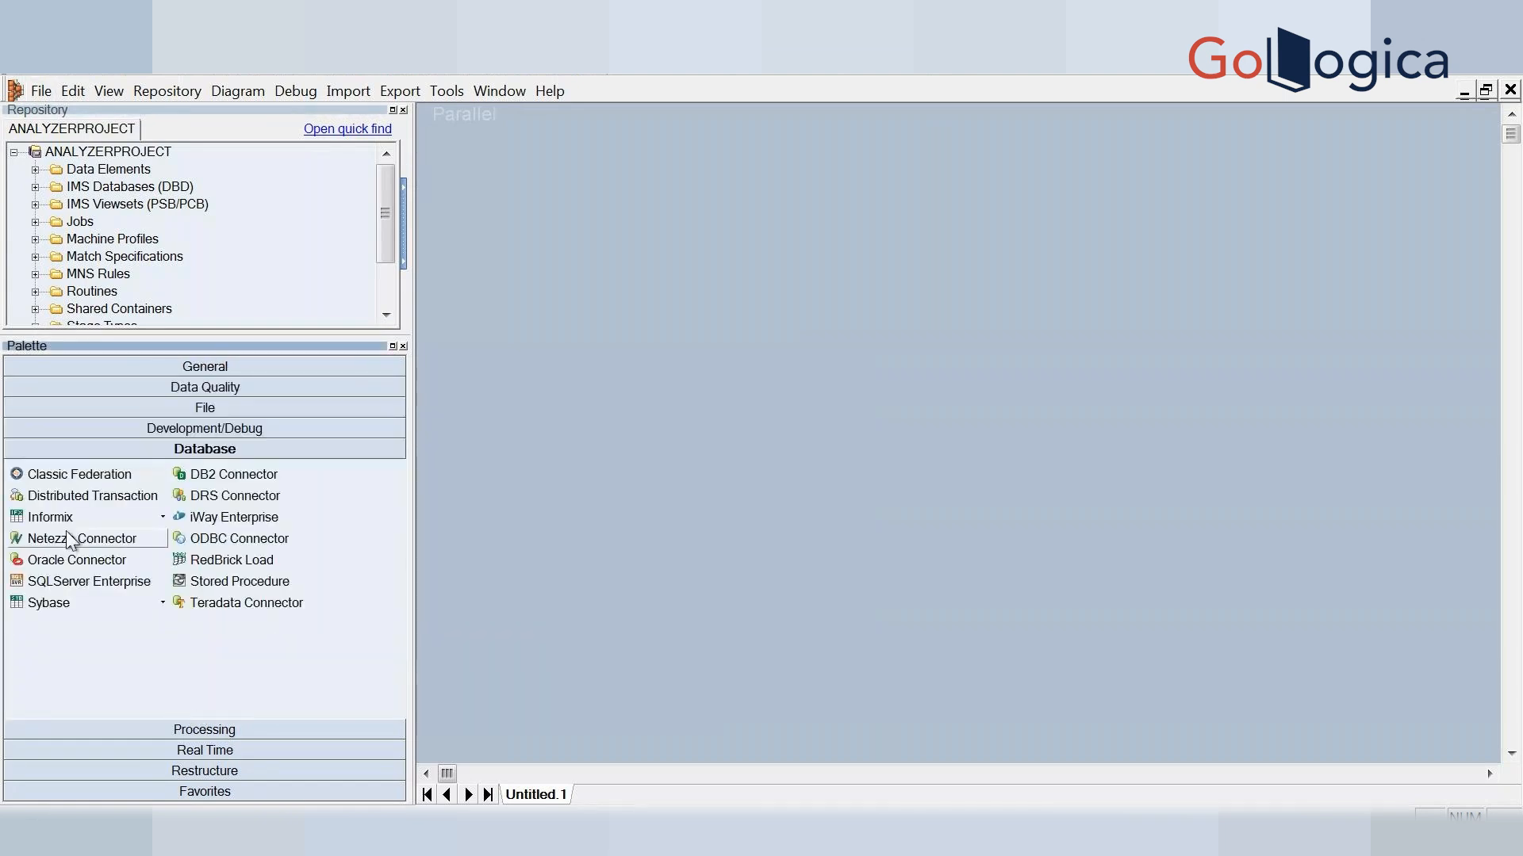
left_click_drag(59, 562, 662, 390)
left_click(240, 406)
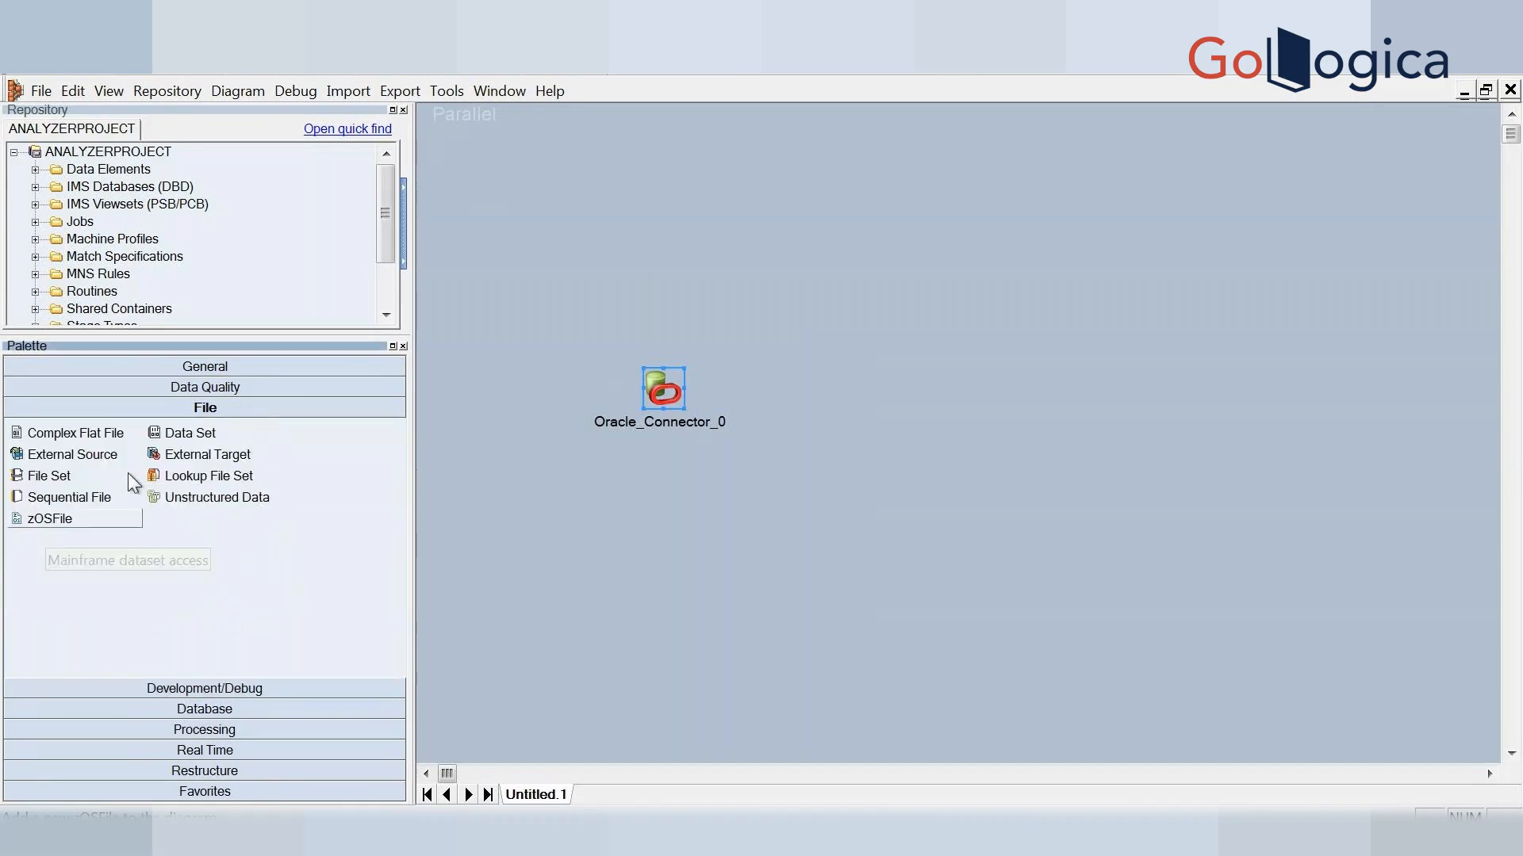
left_click(227, 729)
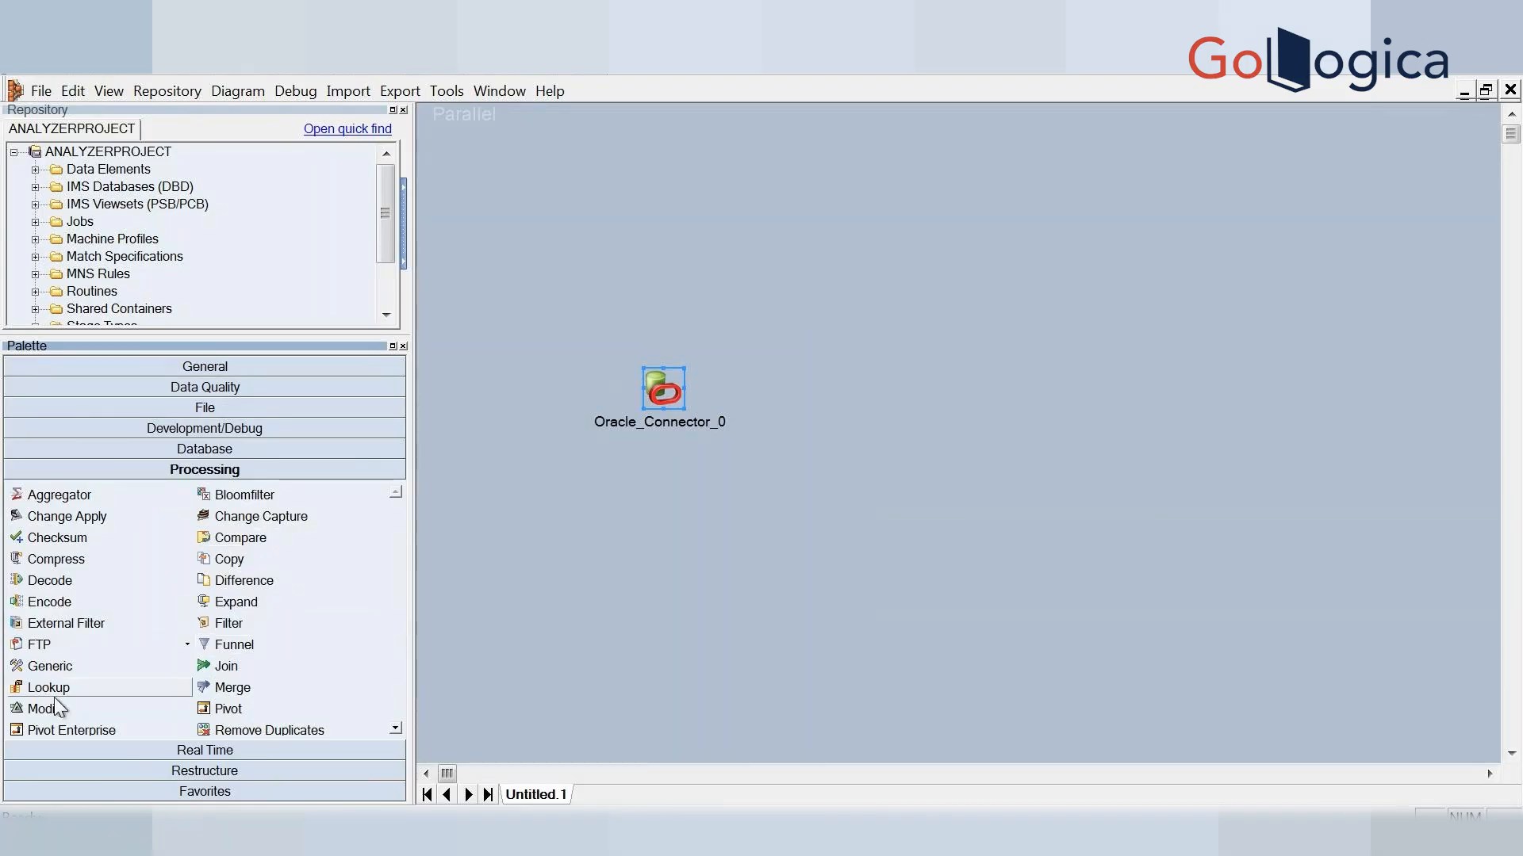
left_click_drag(205, 691, 885, 369)
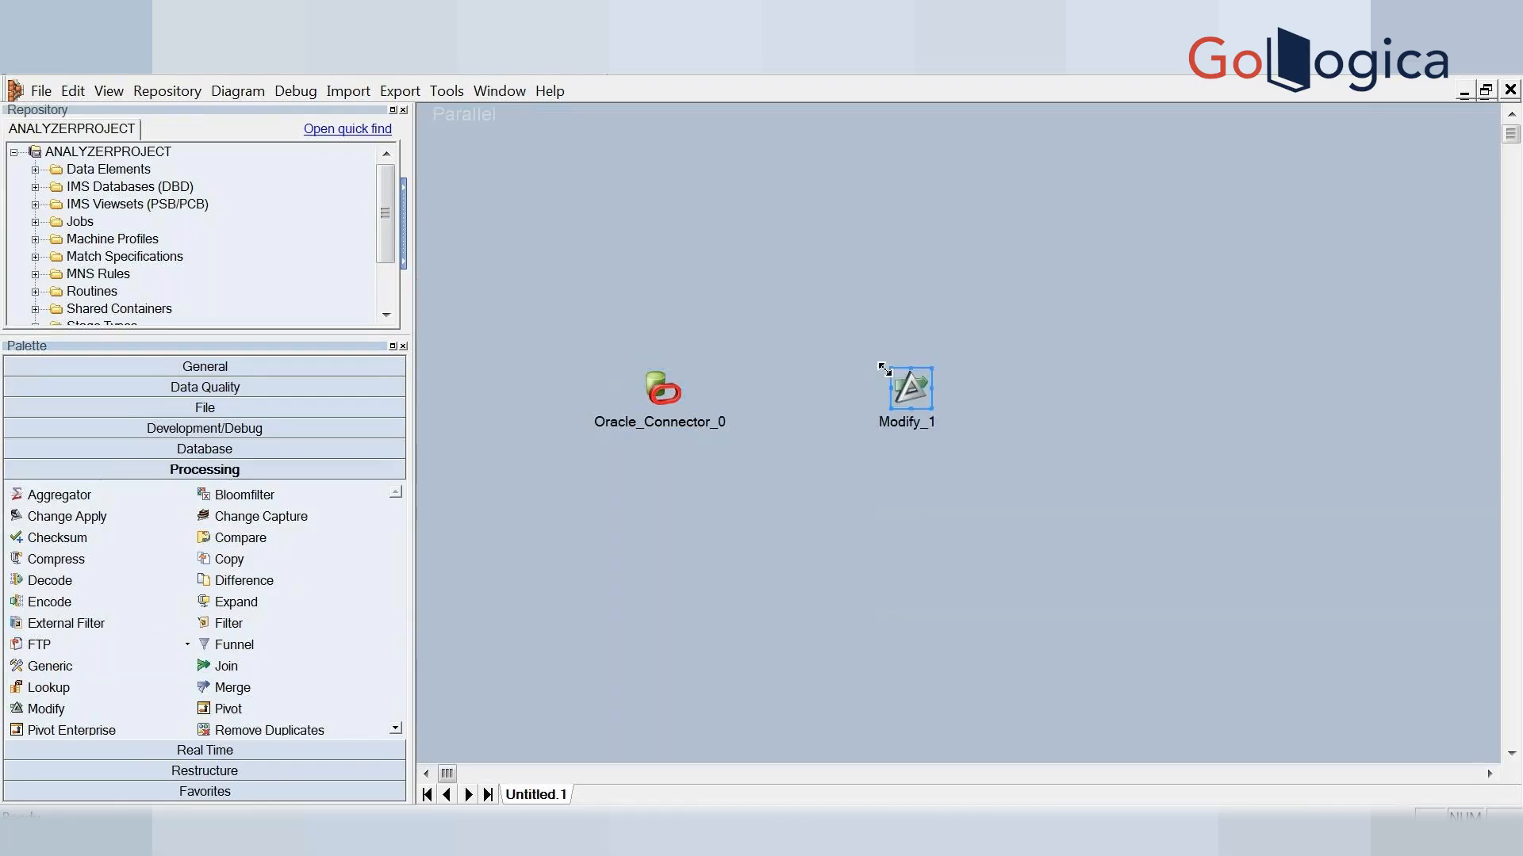
left_click(220, 407)
left_click_drag(212, 426, 1116, 394)
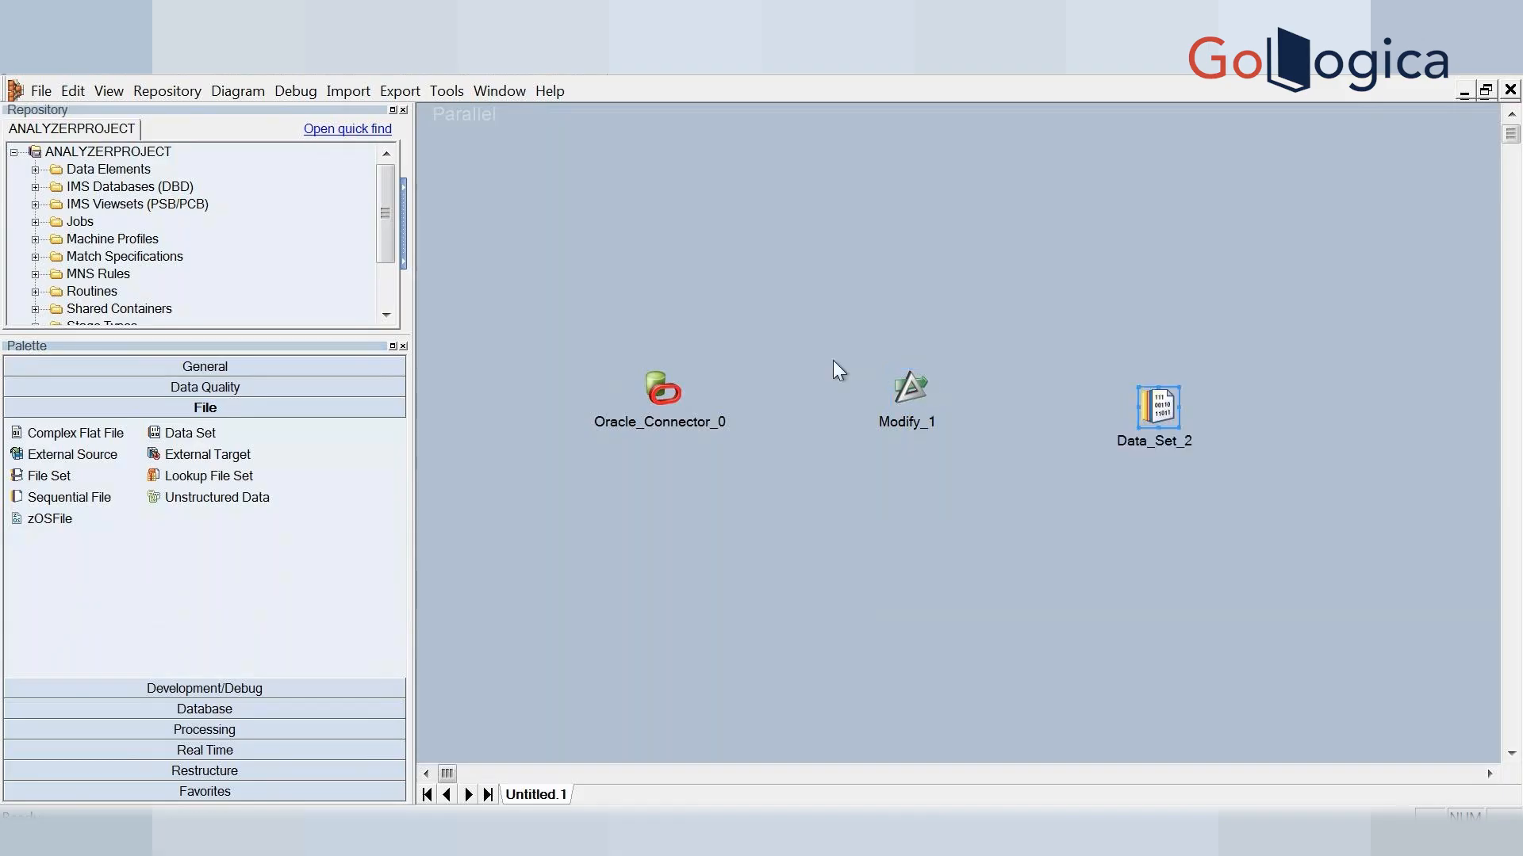
Link the Oracle Connector to the Modify stage and the Modify stage to the Data Set
left_click(674, 401)
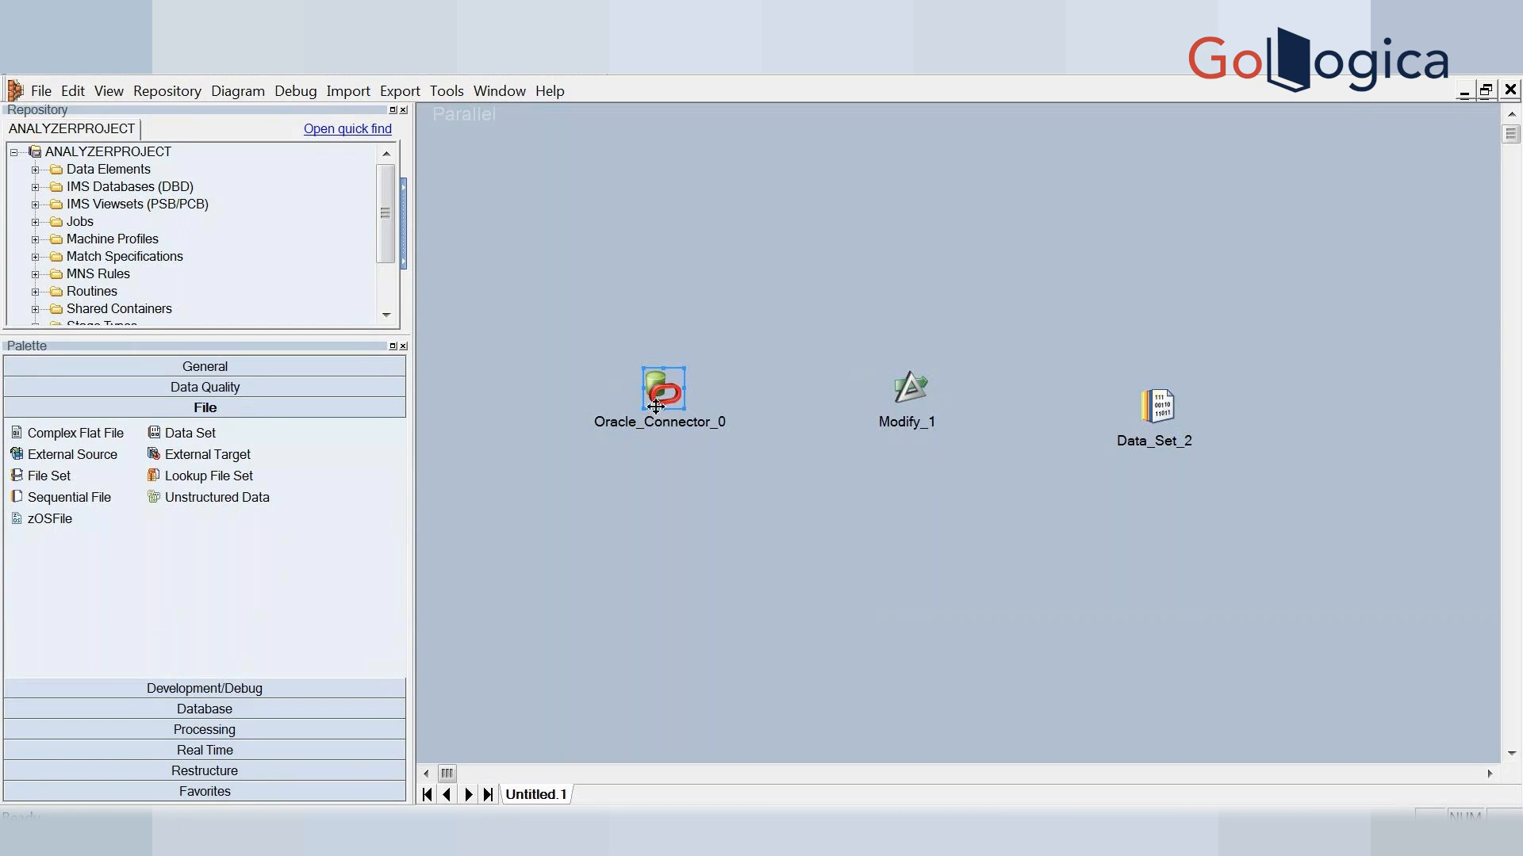
left_click_drag(658, 411, 922, 387)
left_click(916, 387)
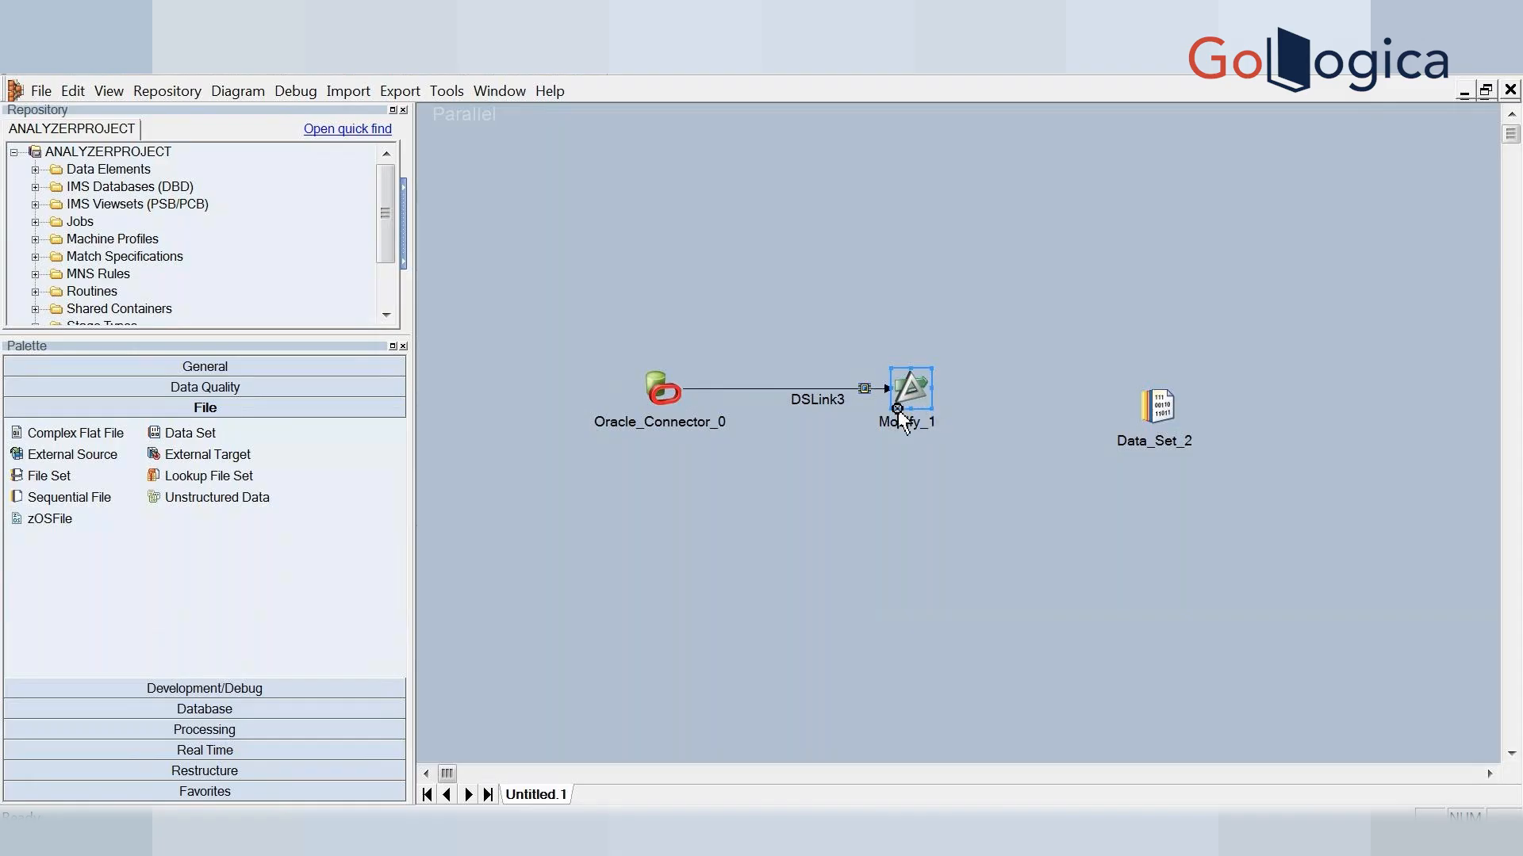
left_click_drag(899, 412, 1161, 407)
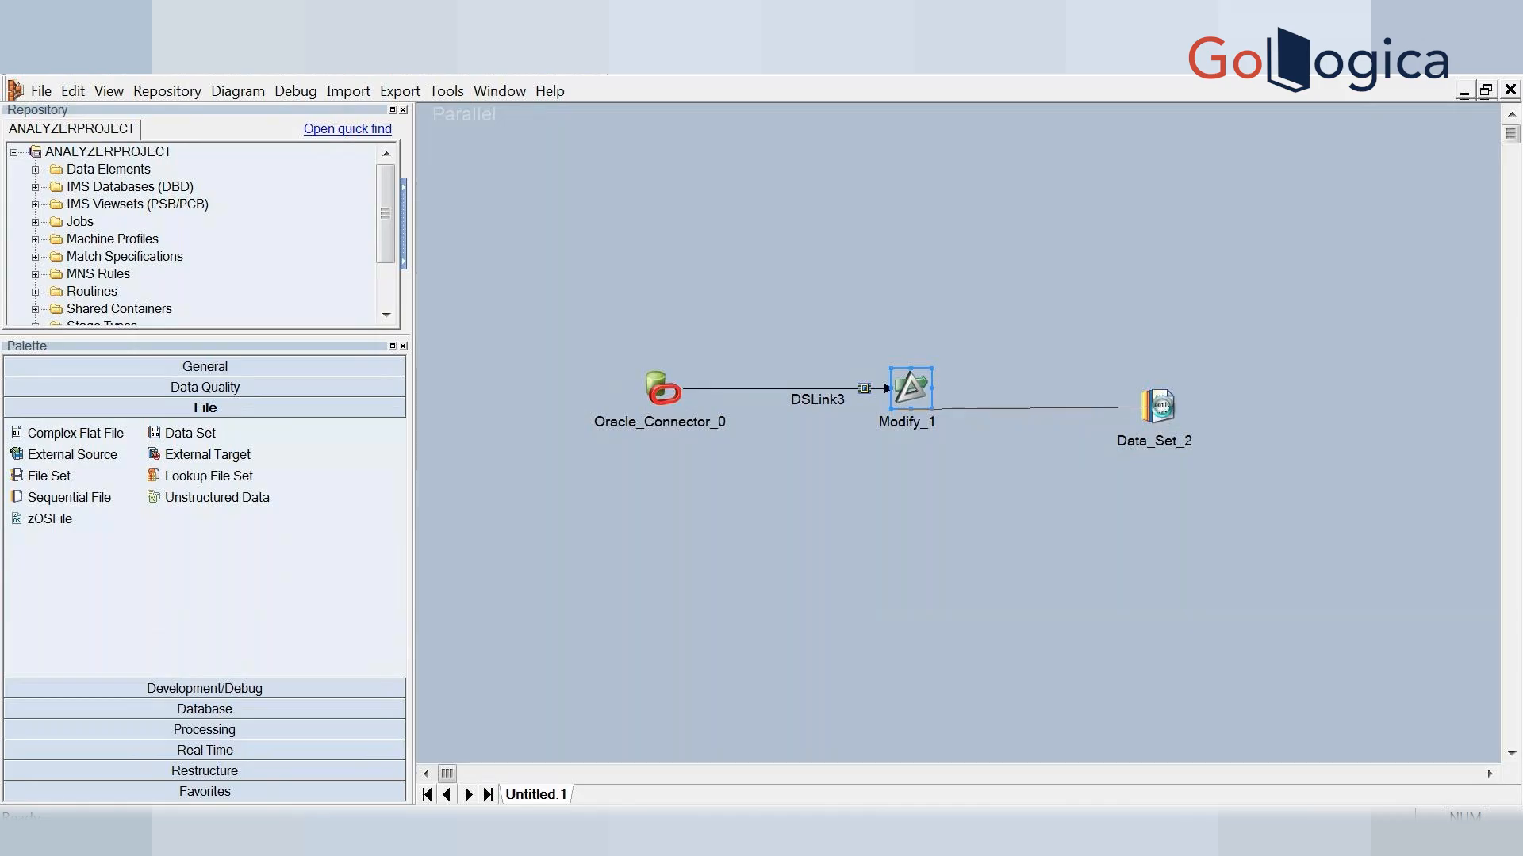
In the Oracle Connector's properties, set the server to oracle and enter the database username and password
left_click(664, 371)
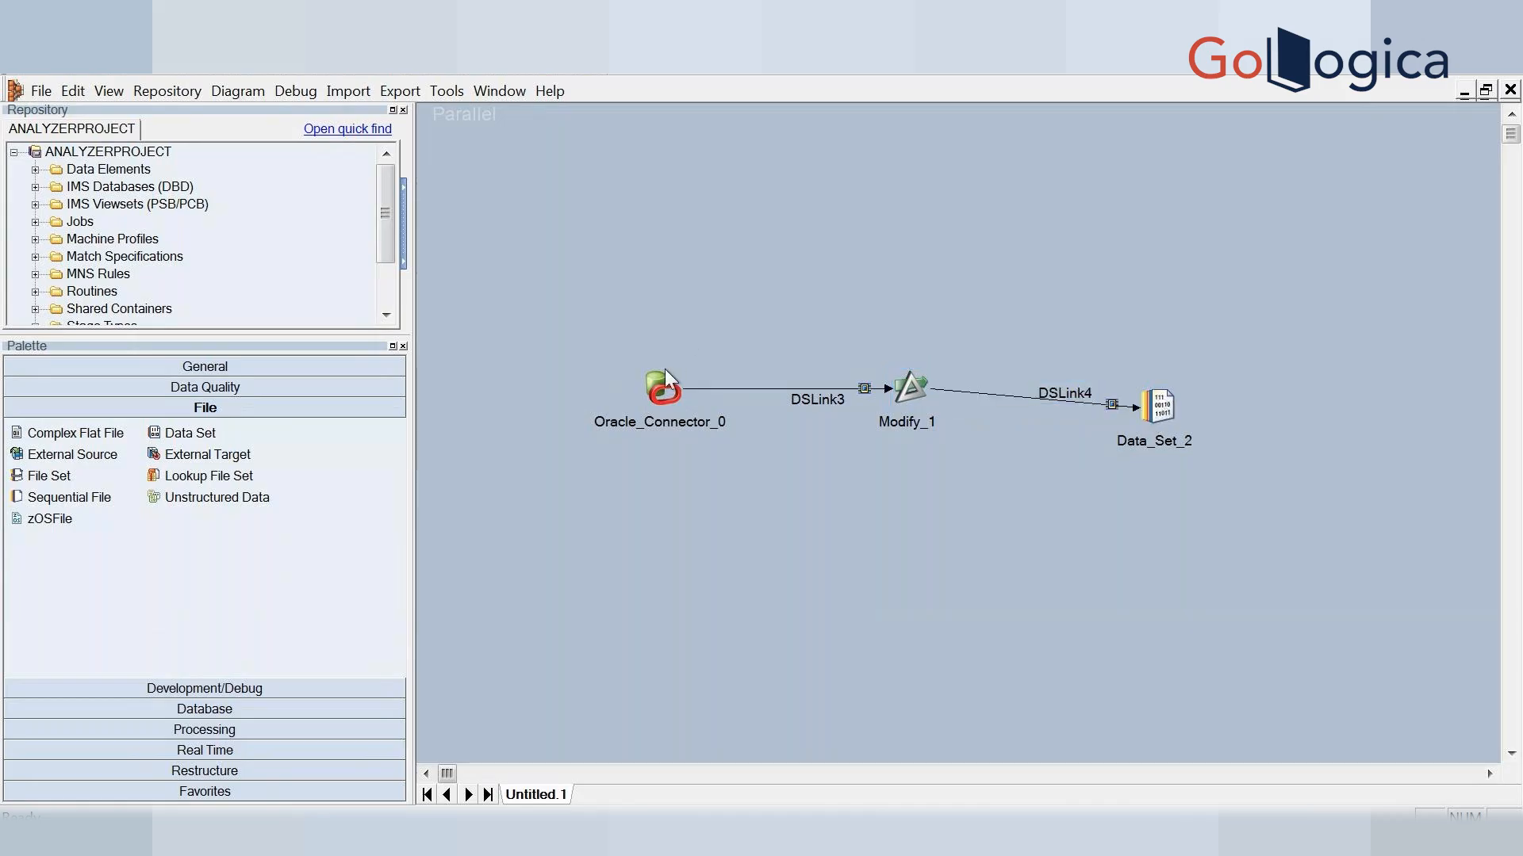
double_click(659, 389)
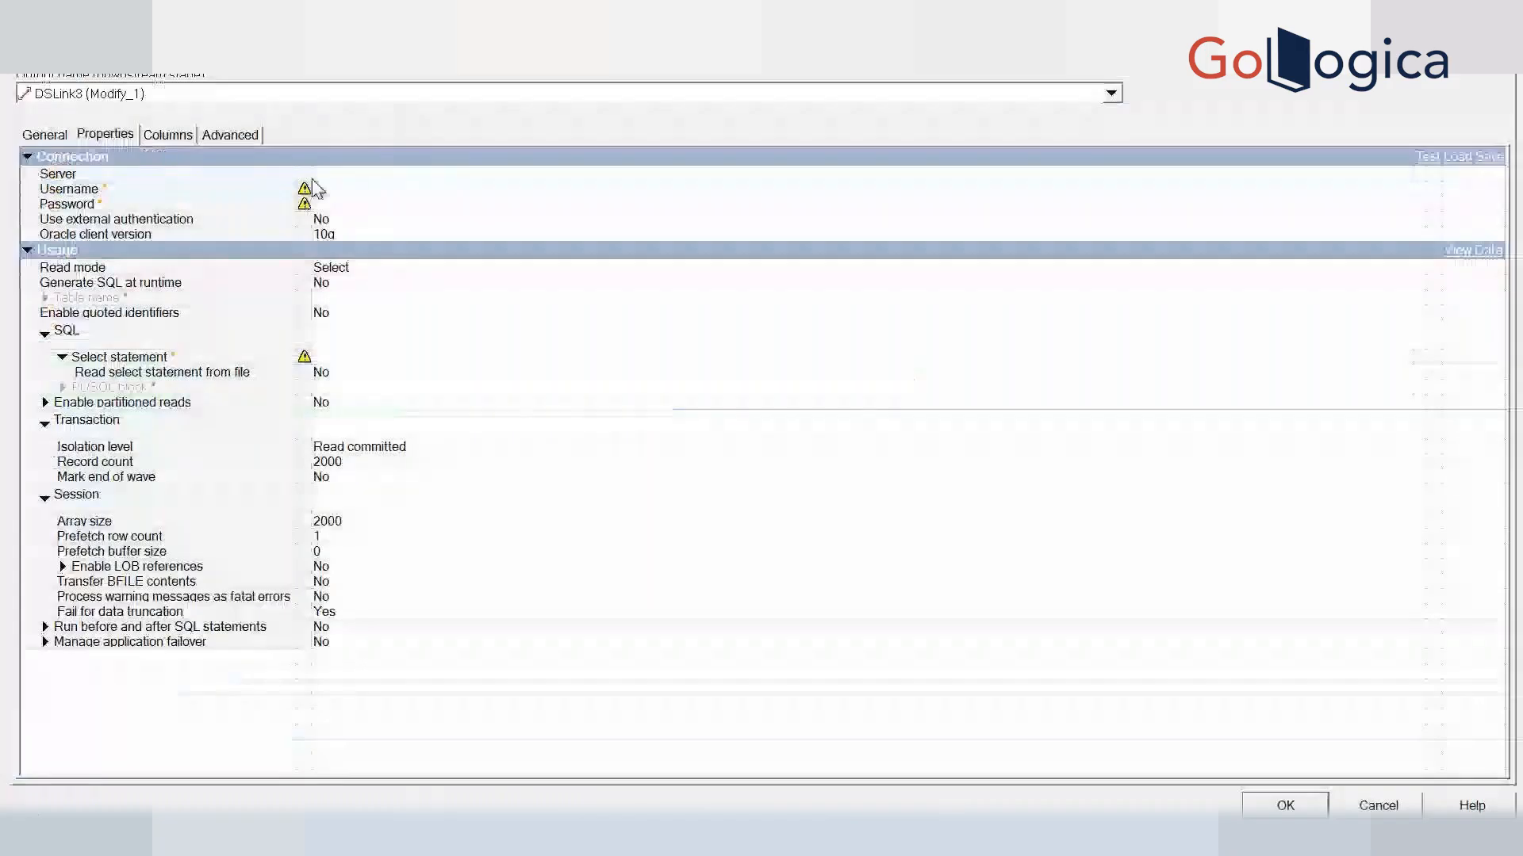
left_click(331, 169)
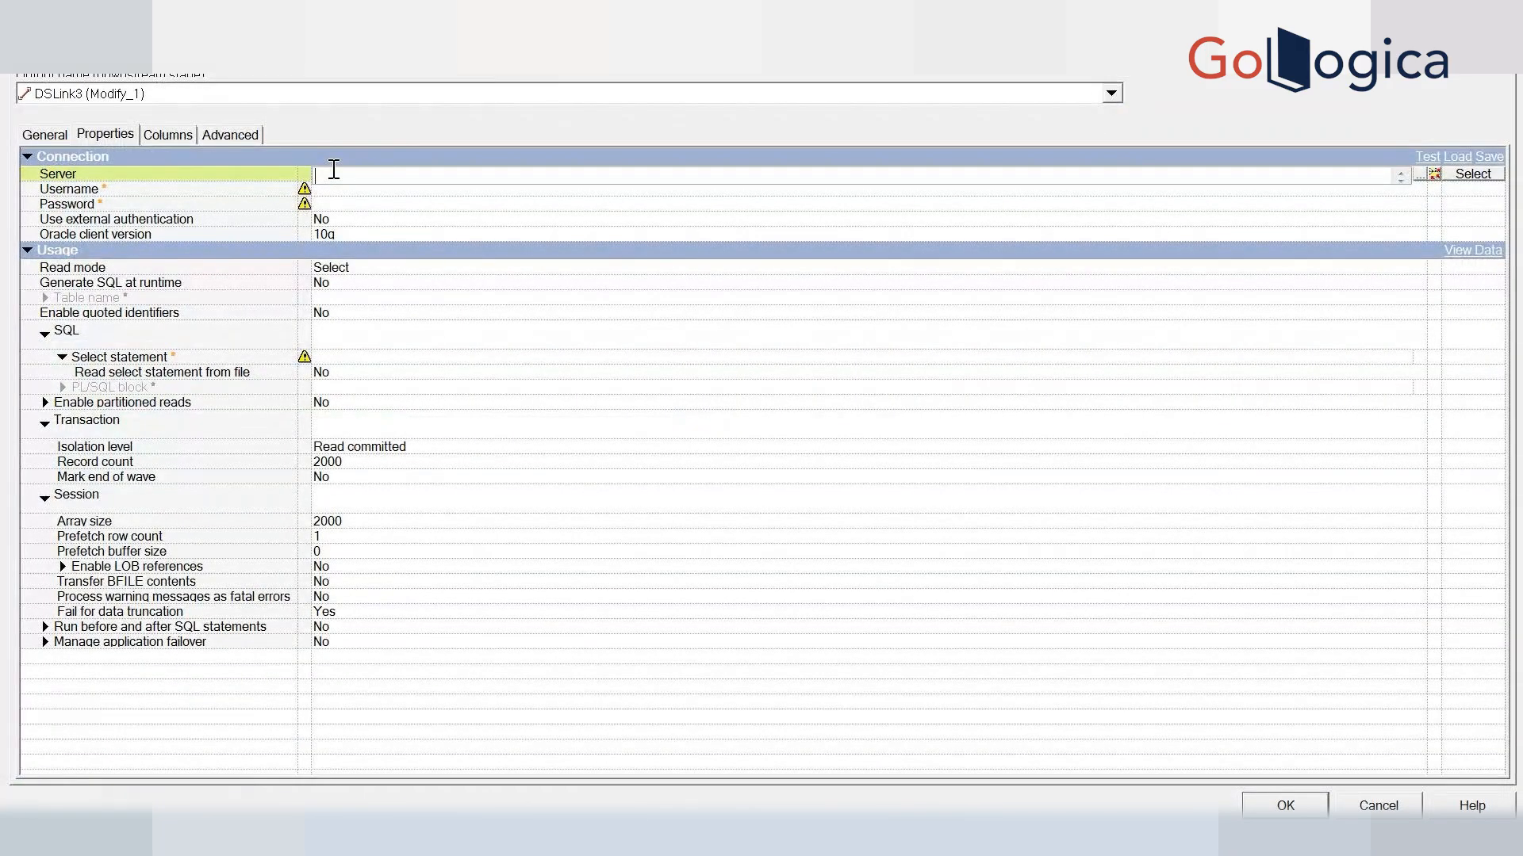
type("oracle")
left_click(378, 190)
type("scot")
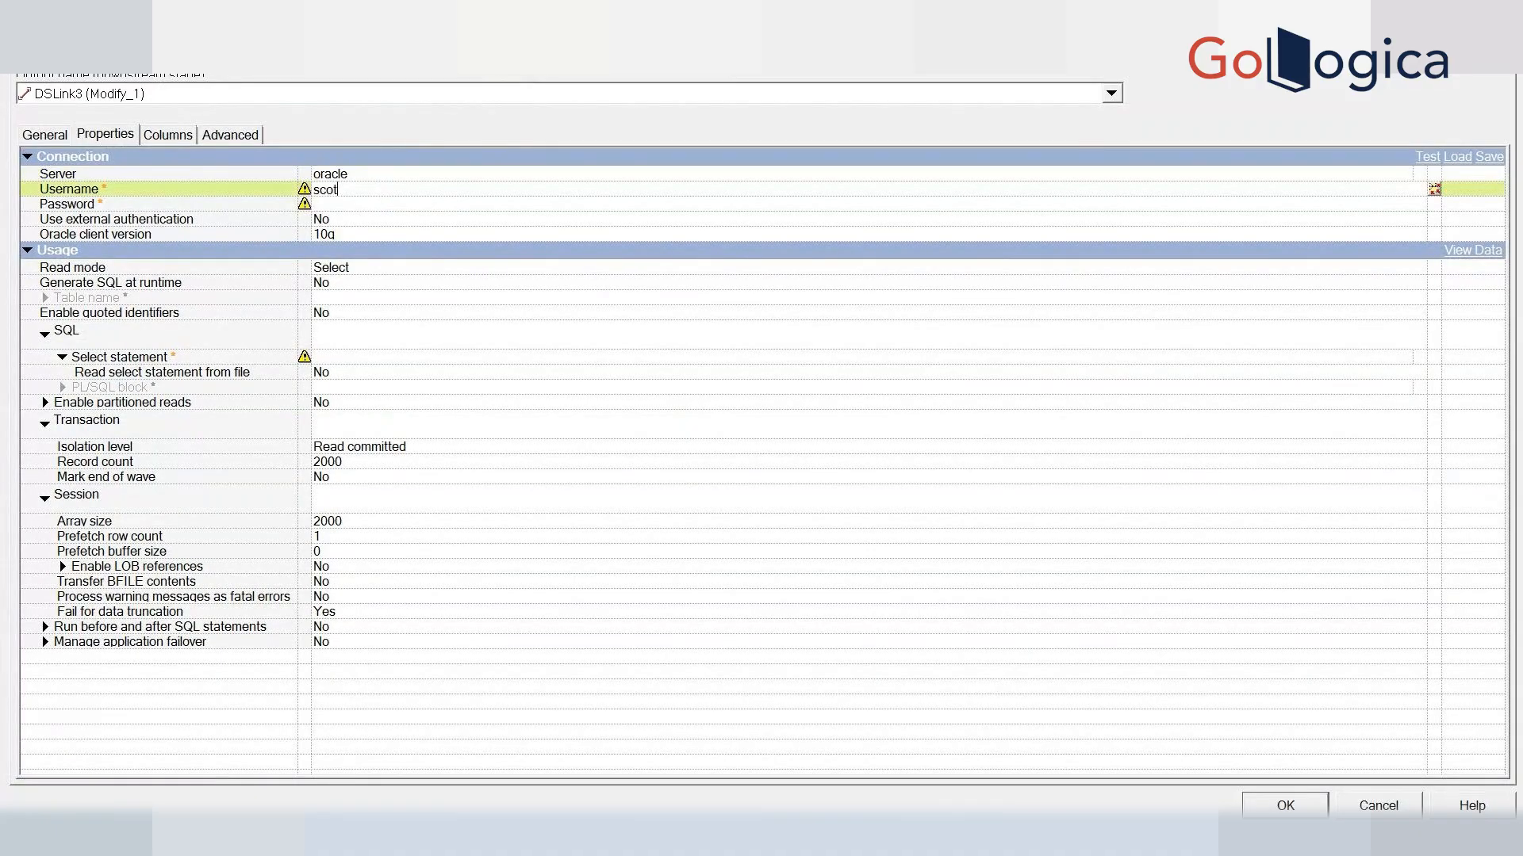
type("t")
left_click(398, 205)
type("tige")
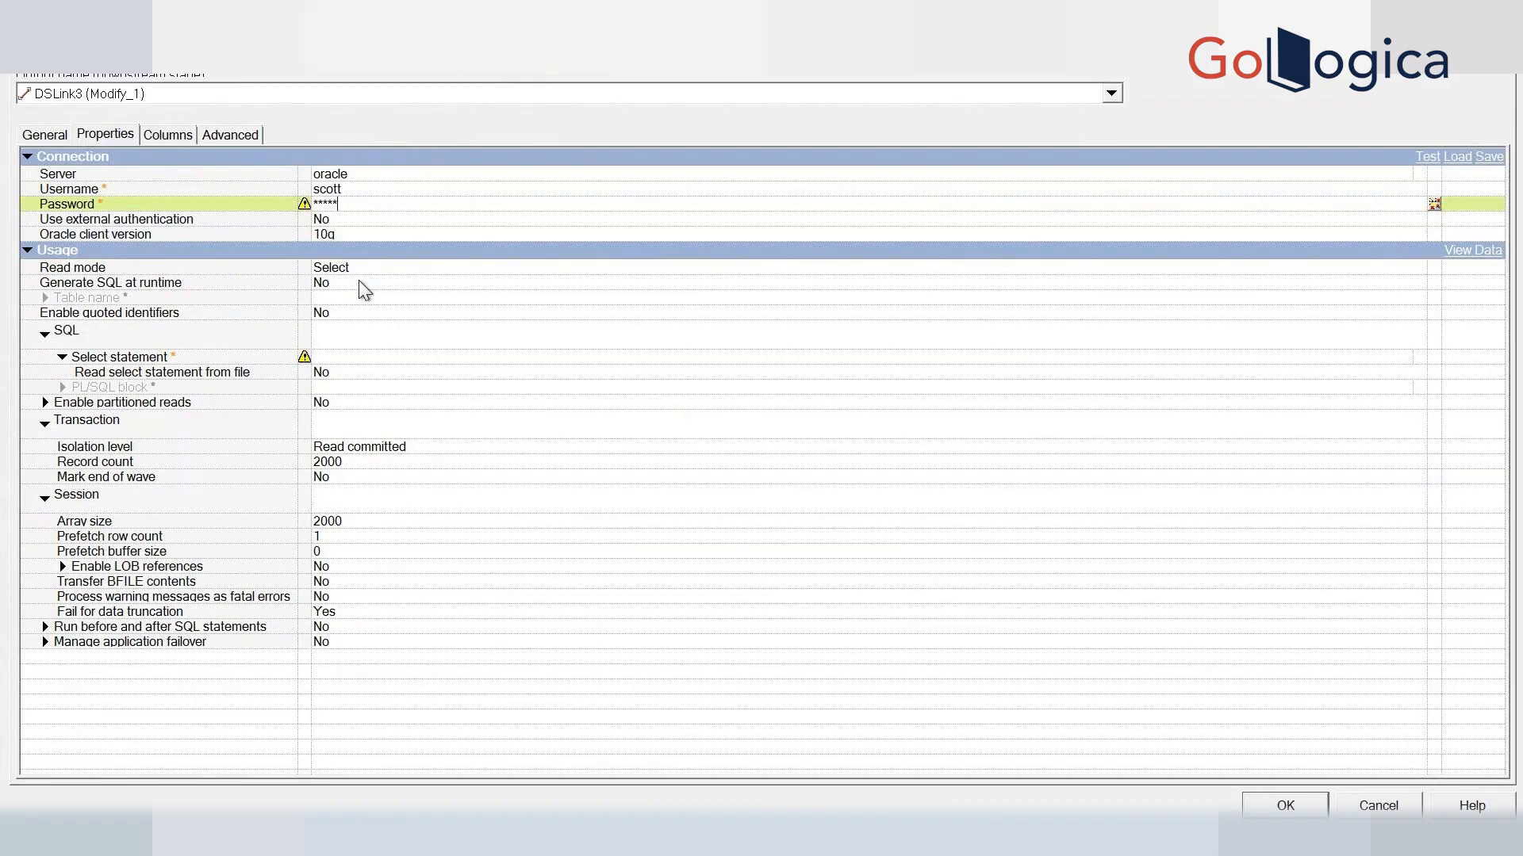
Set Generate SQL at runtime to Yes and enter emp as the source table name
right_click(492, 312)
left_click(394, 283)
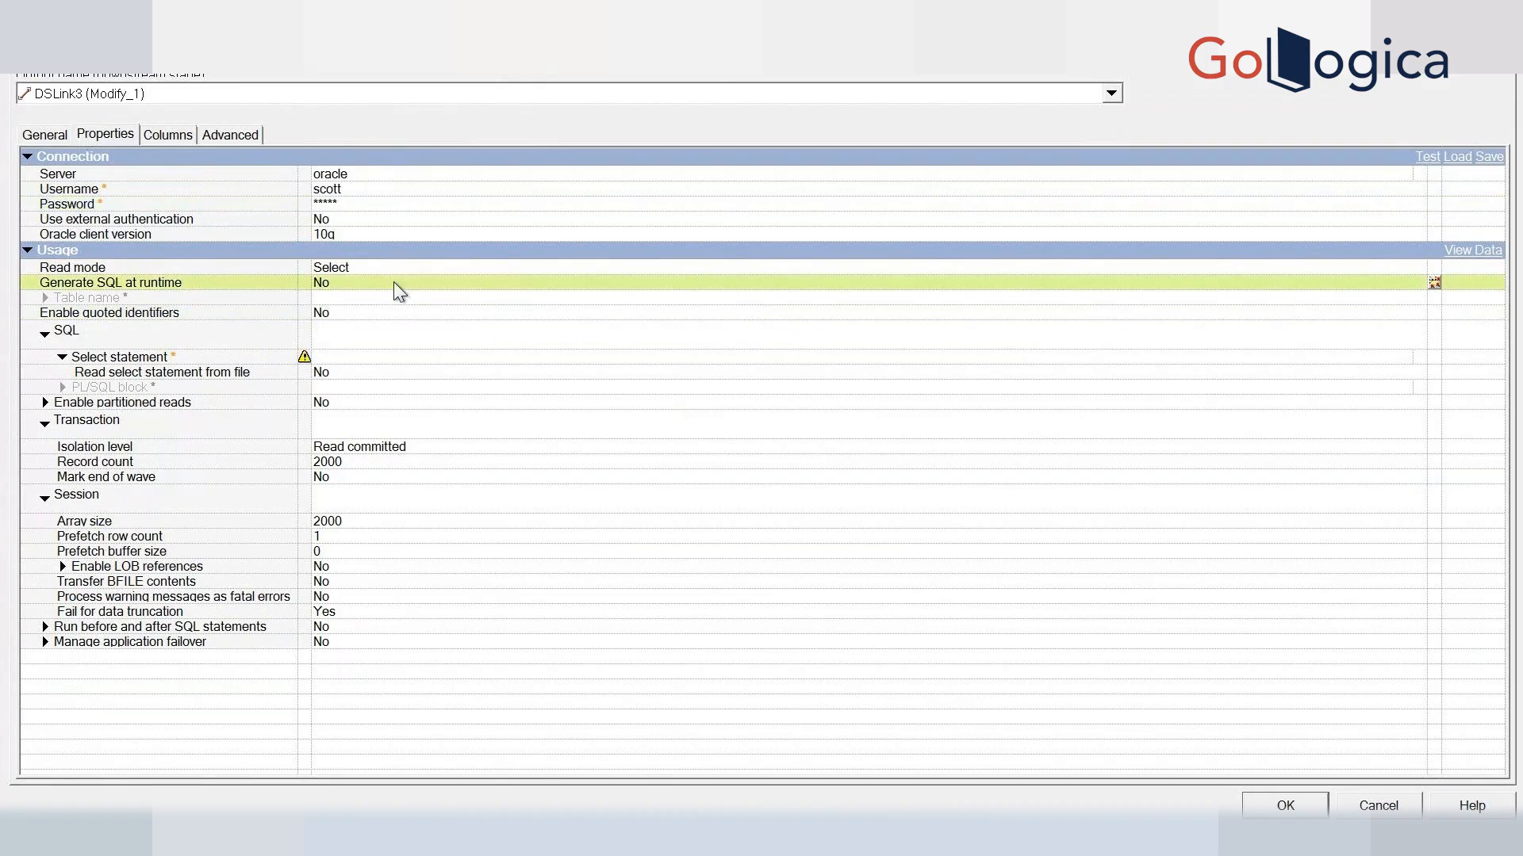
left_click(419, 284)
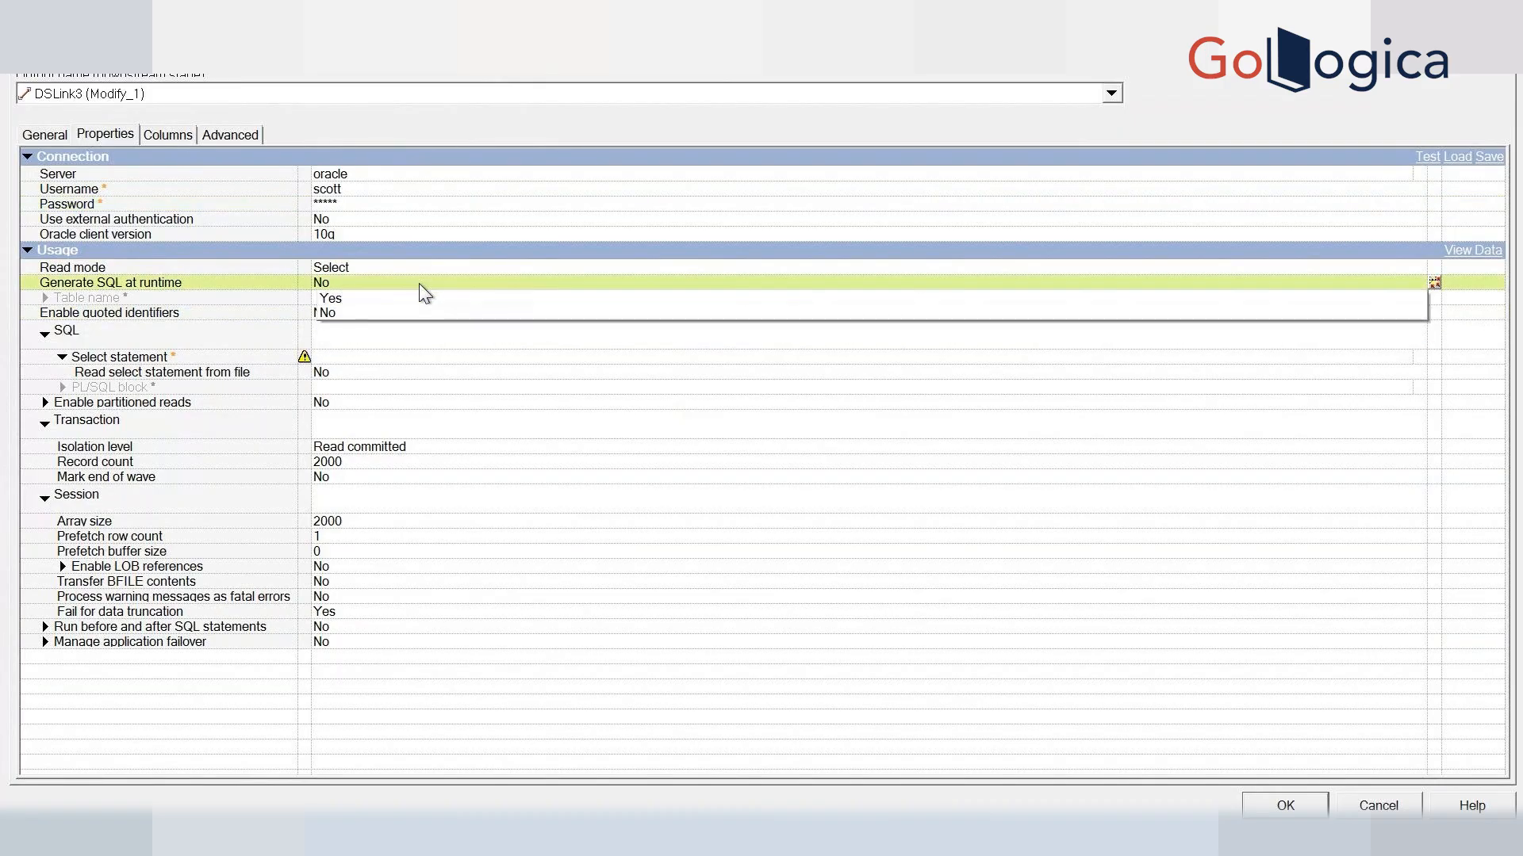
left_click(372, 298)
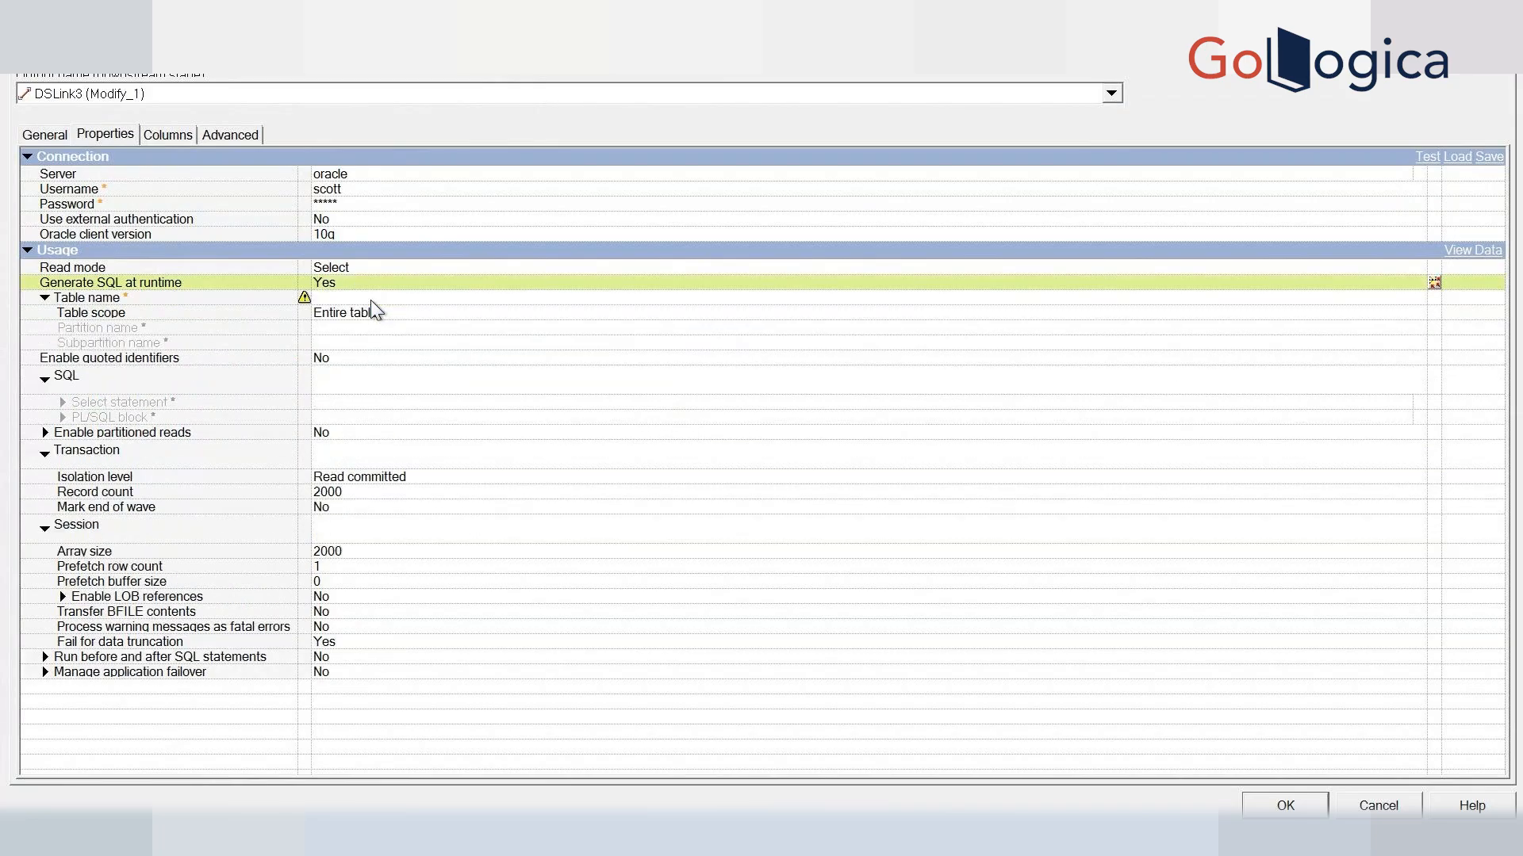
left_click(353, 298)
type("emp")
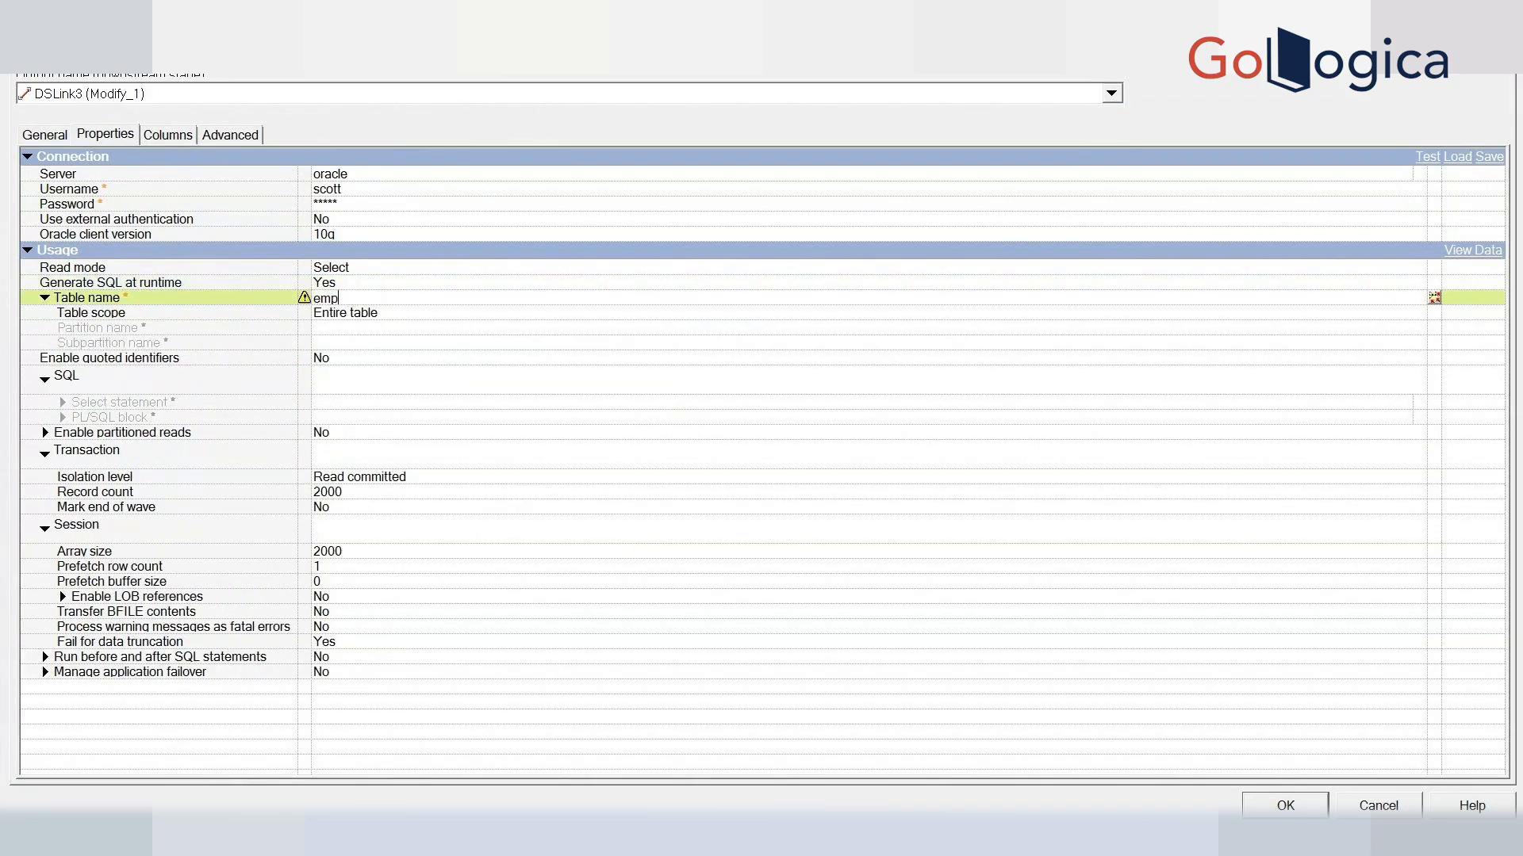
Load all columns from the SCOTT.EMP table definition, converting data types to match earlier releases, and accept the connector settings
left_click(168, 136)
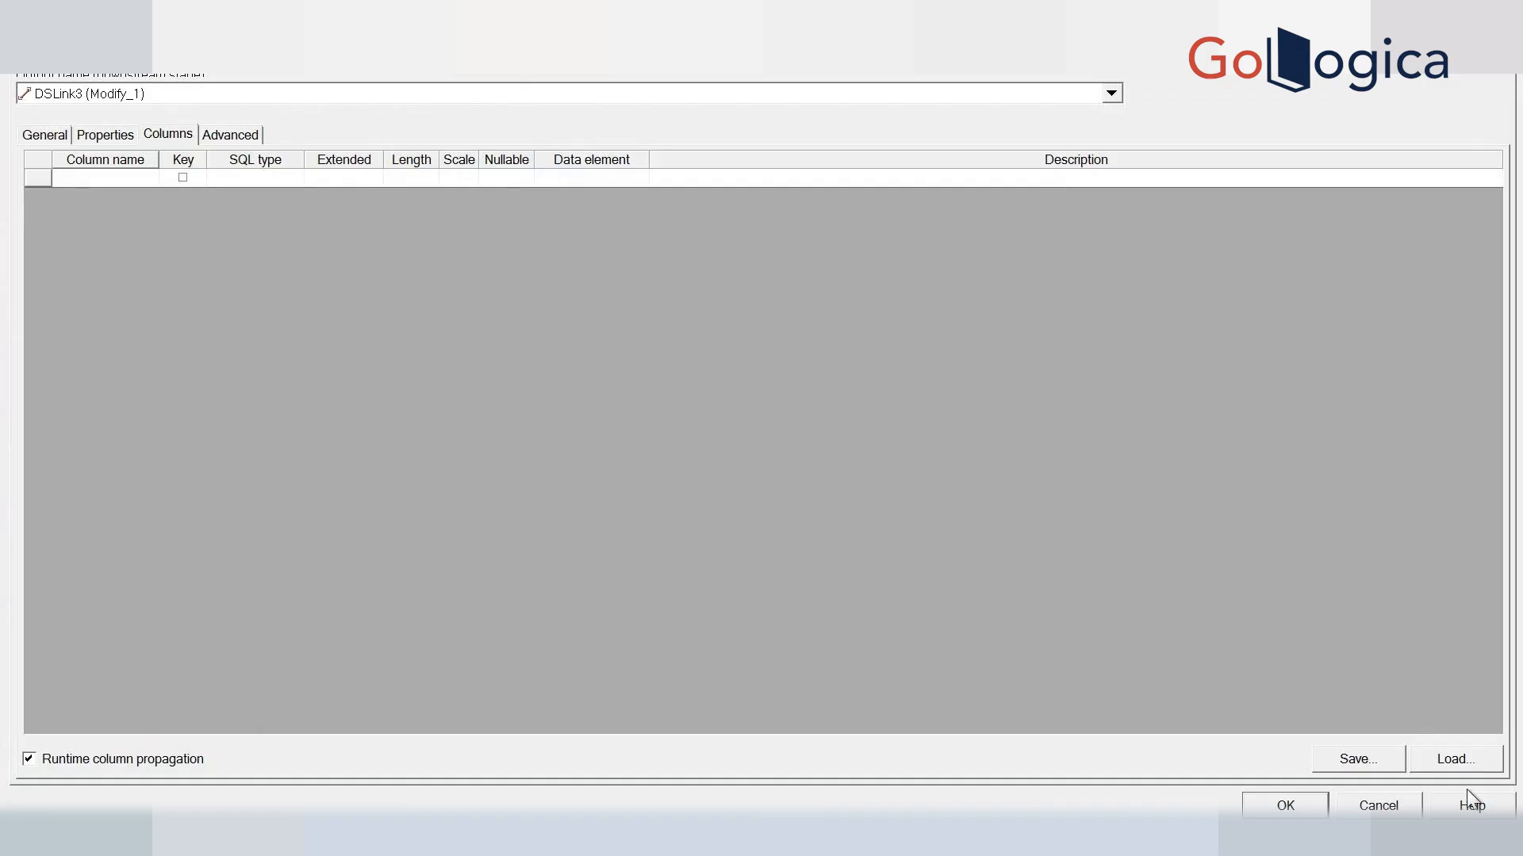
left_click(1454, 759)
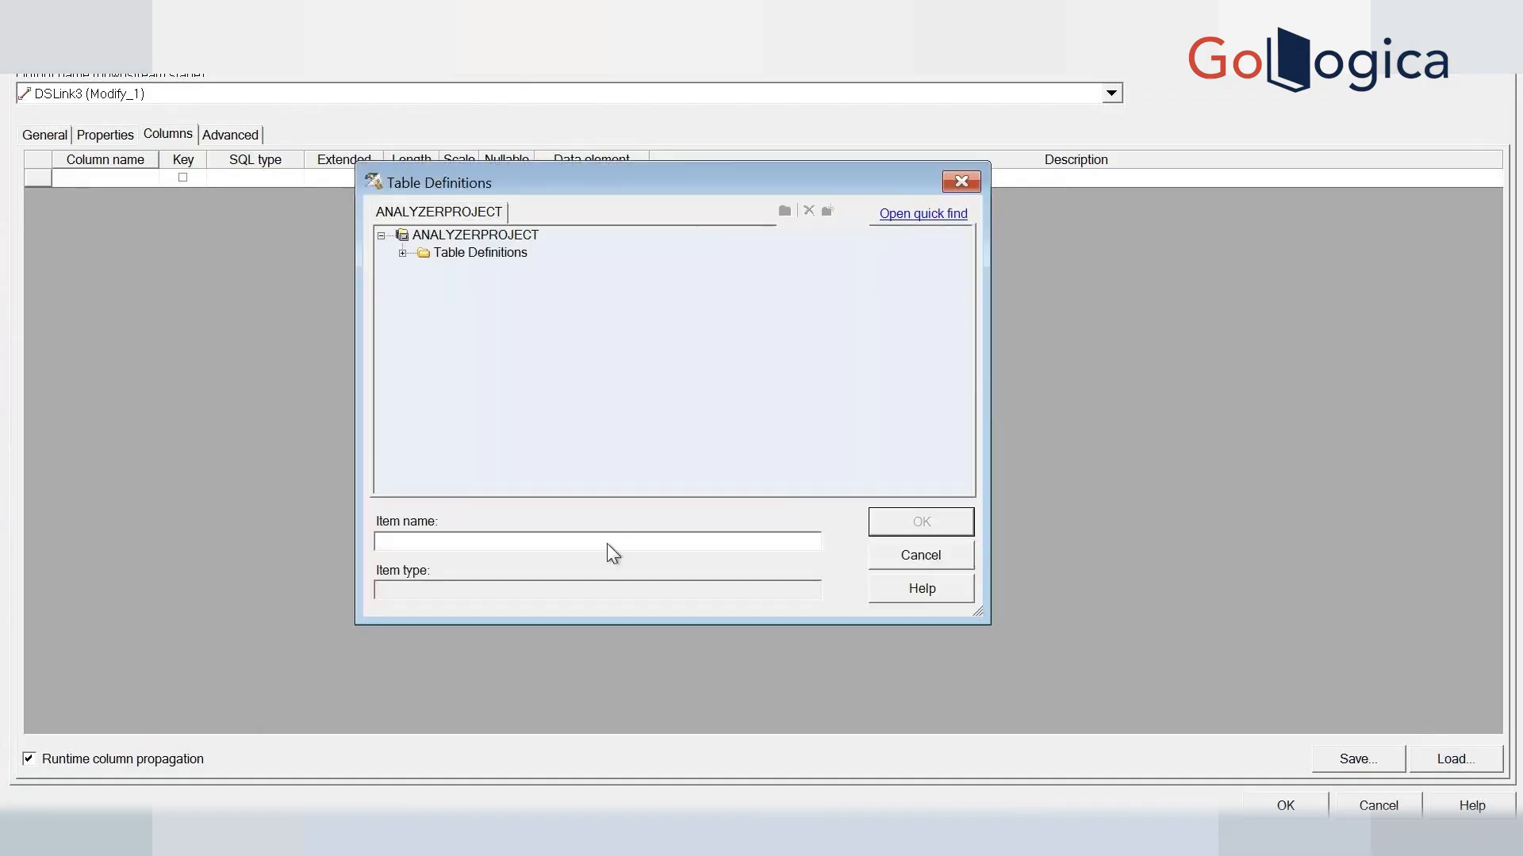
left_click(402, 254)
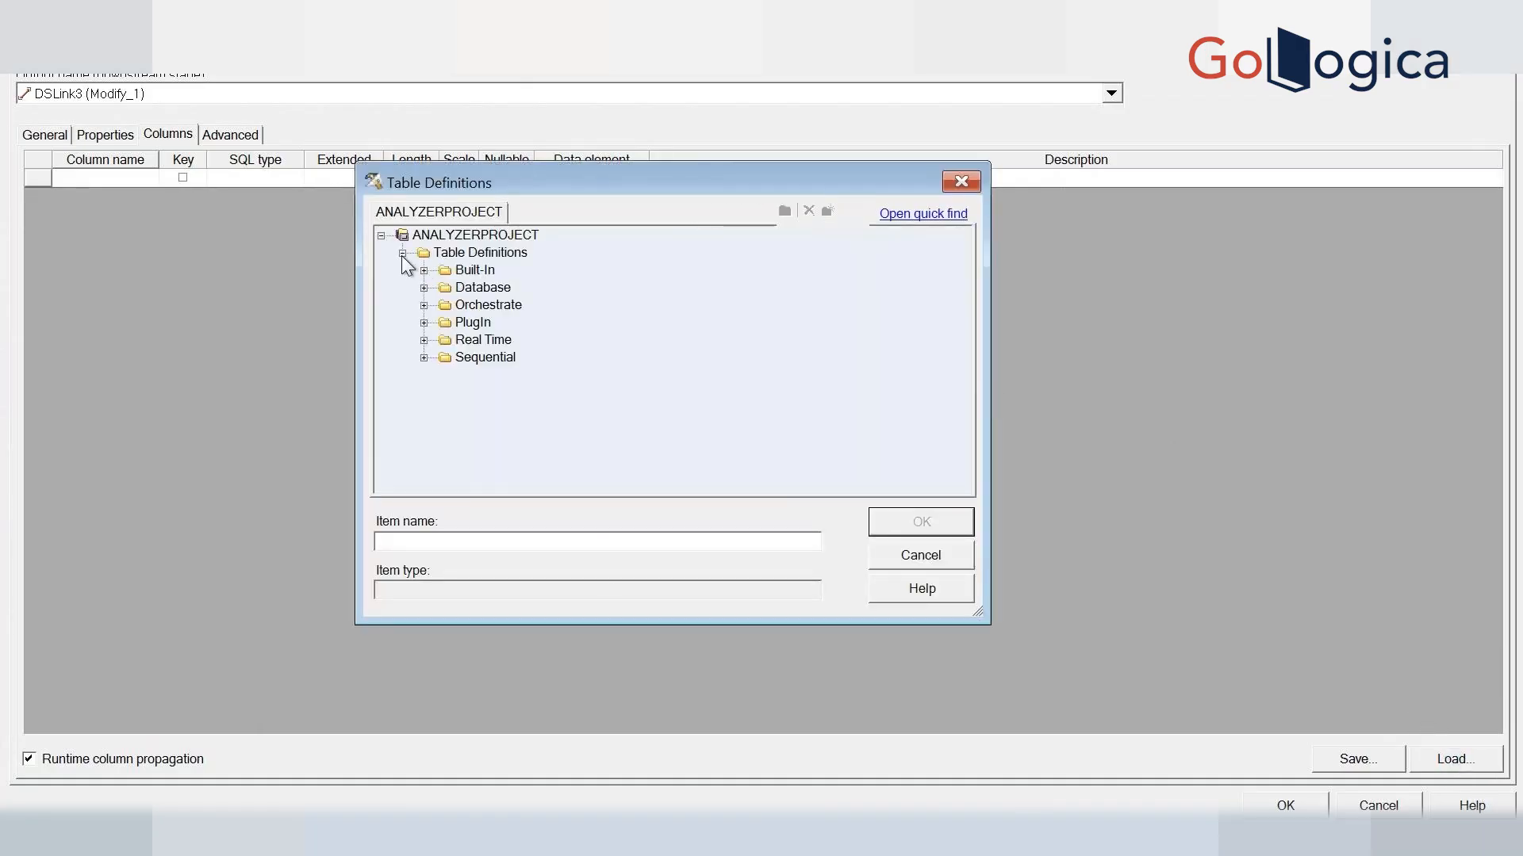
left_click(423, 323)
left_click(445, 340)
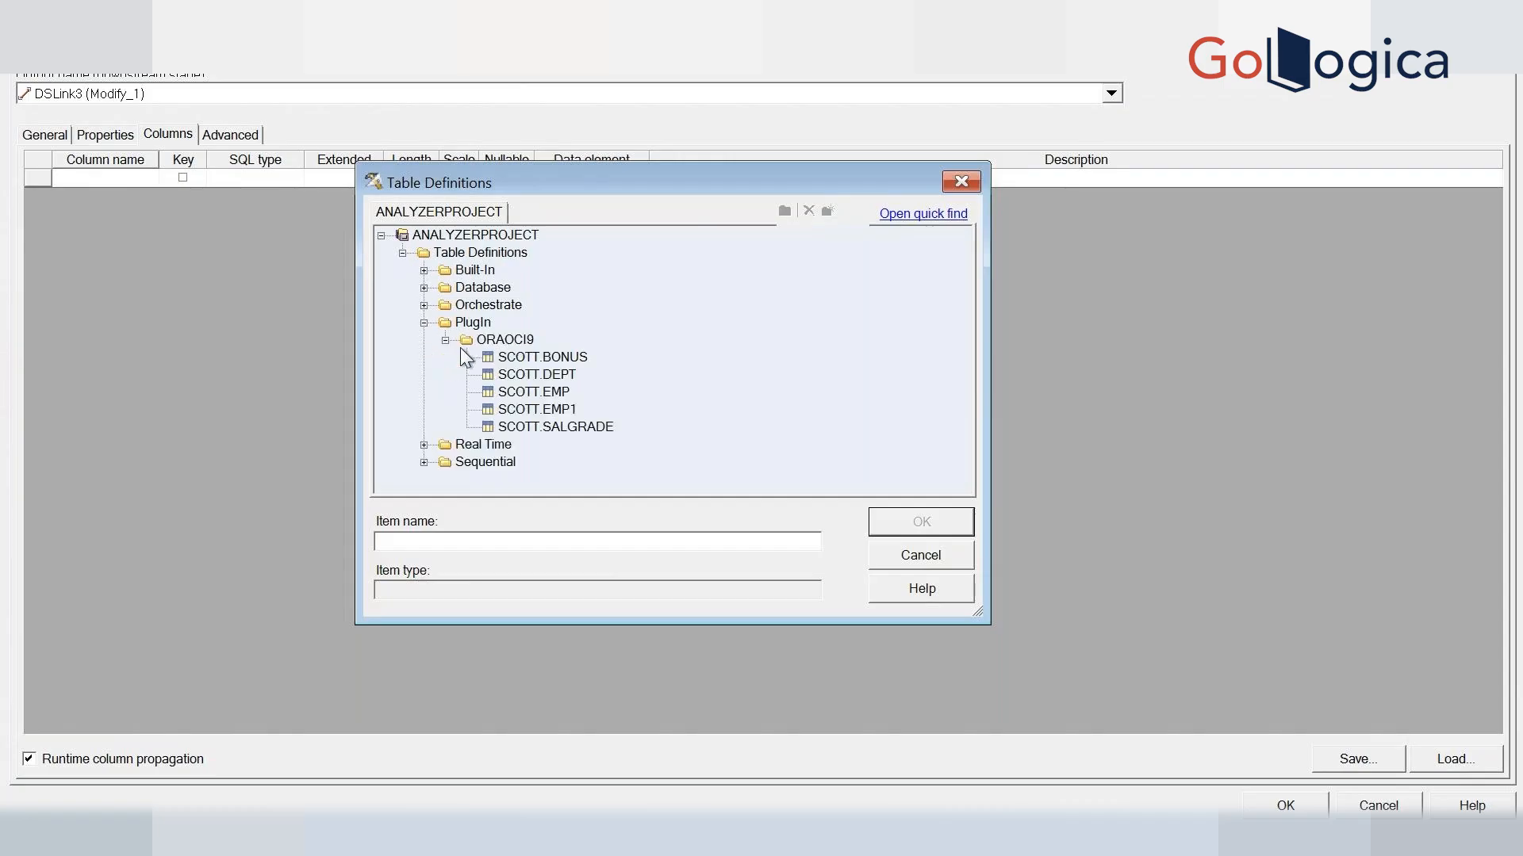
left_click(897, 524)
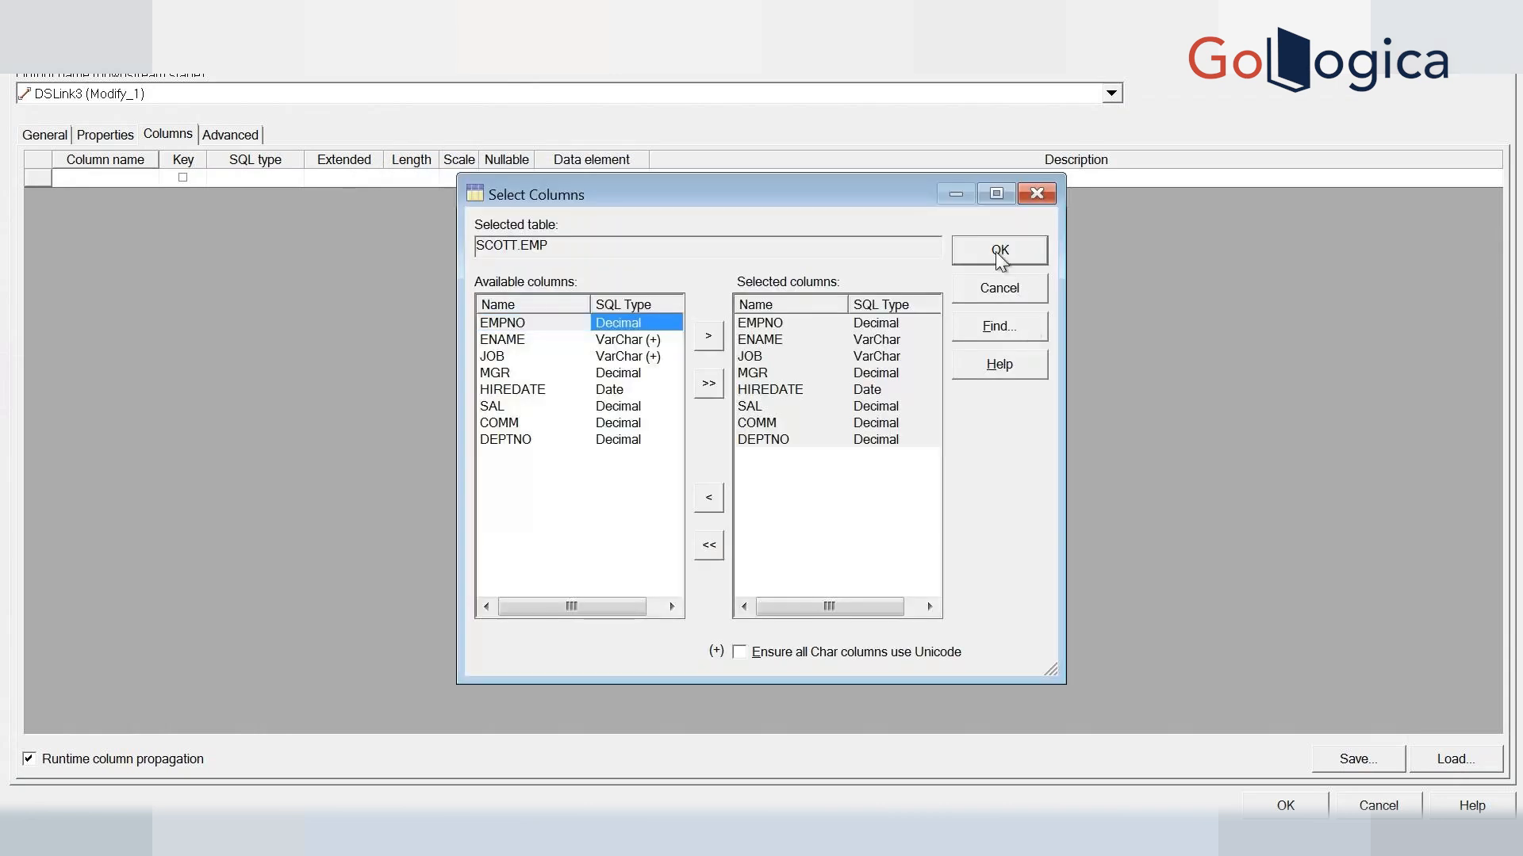
left_click(998, 250)
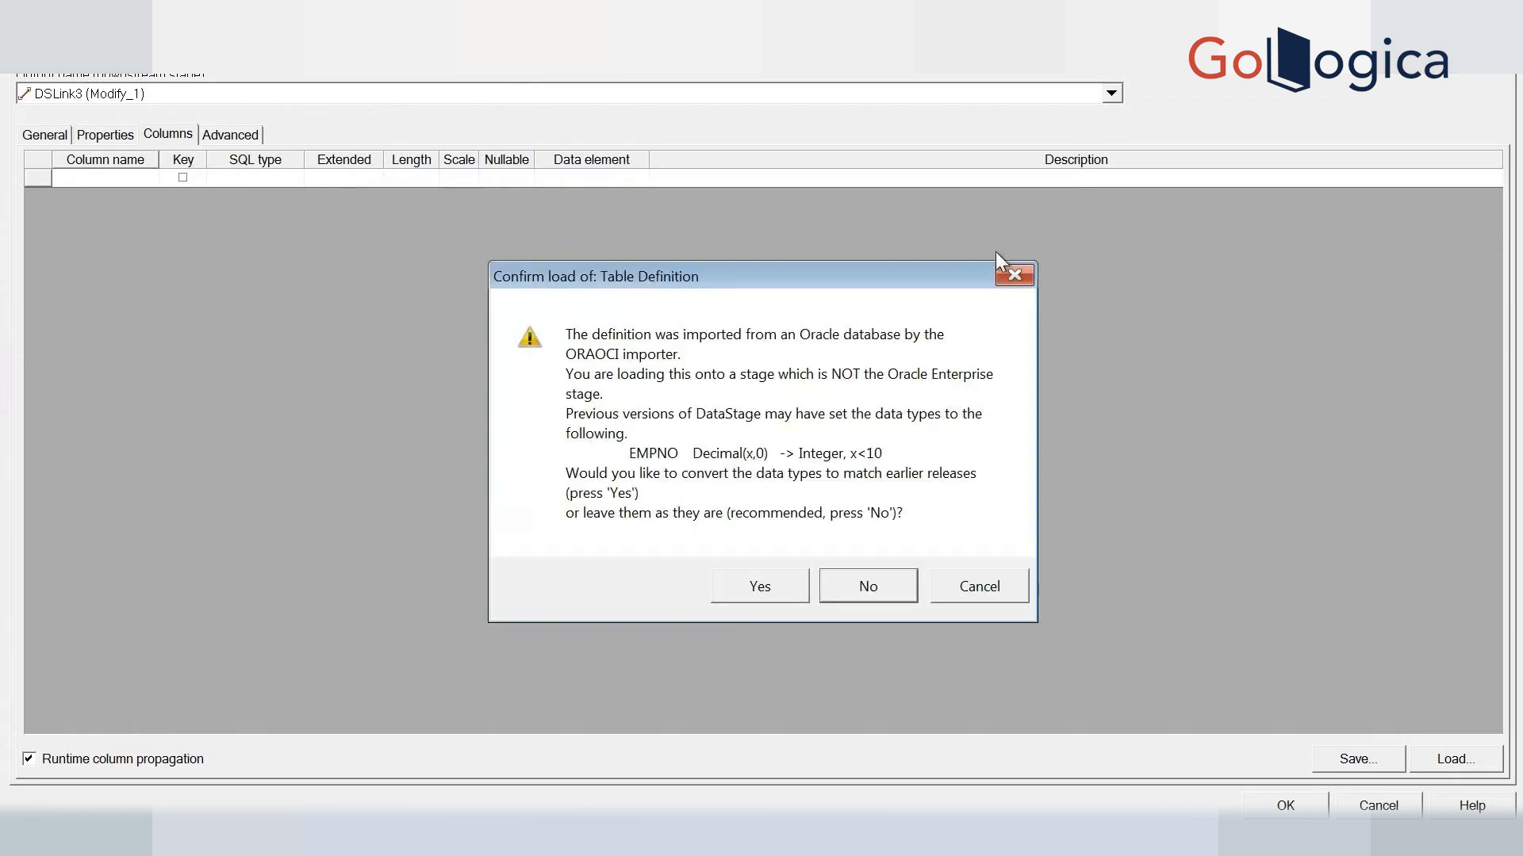
left_click(759, 587)
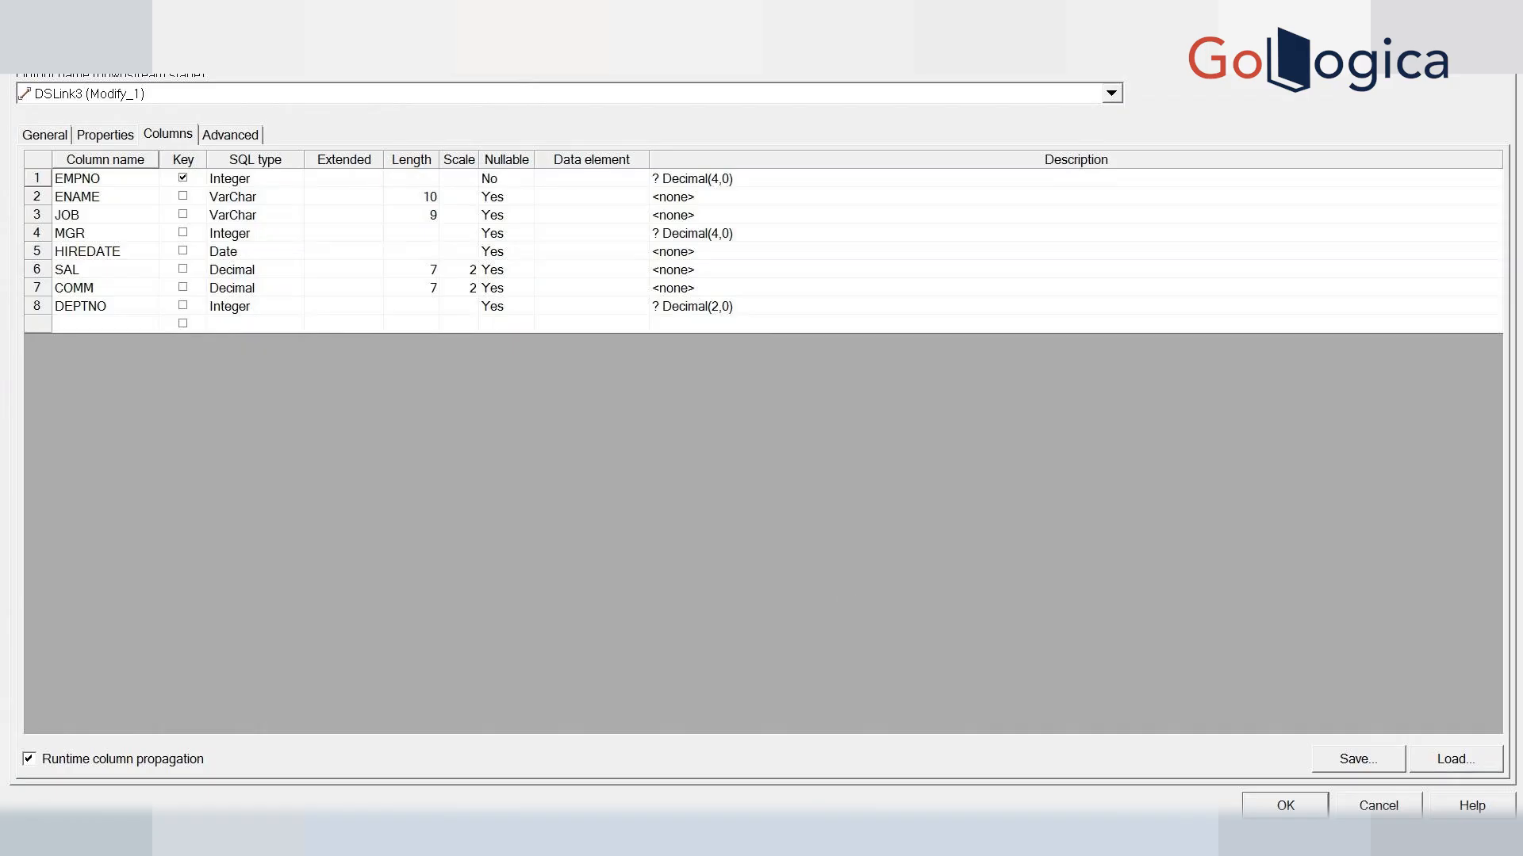
left_click(1285, 806)
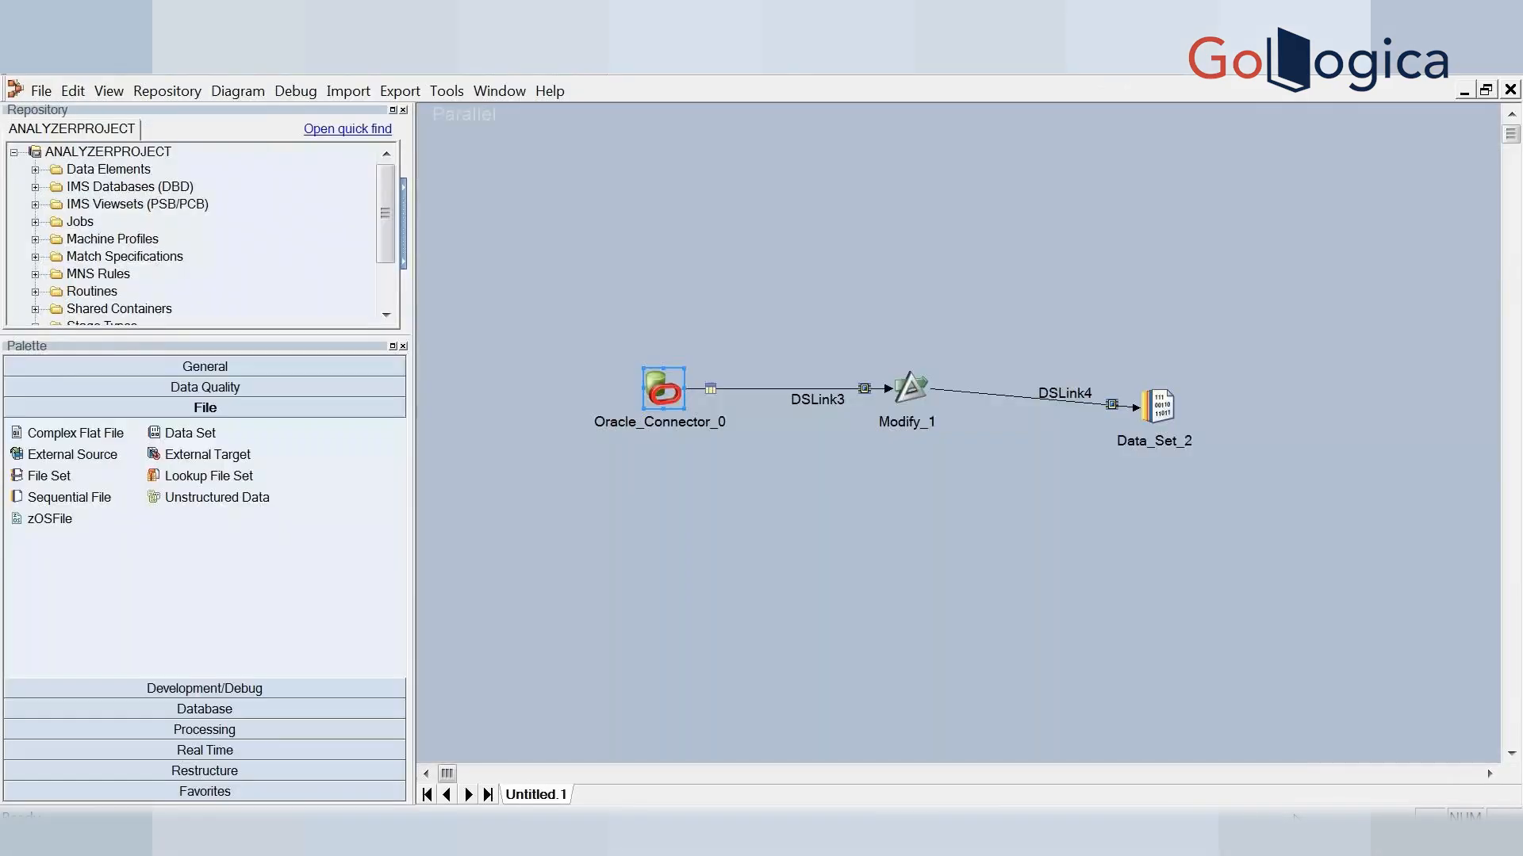
Open the Modify stage's properties and examine the syntax of its Specification option
double_click(910, 390)
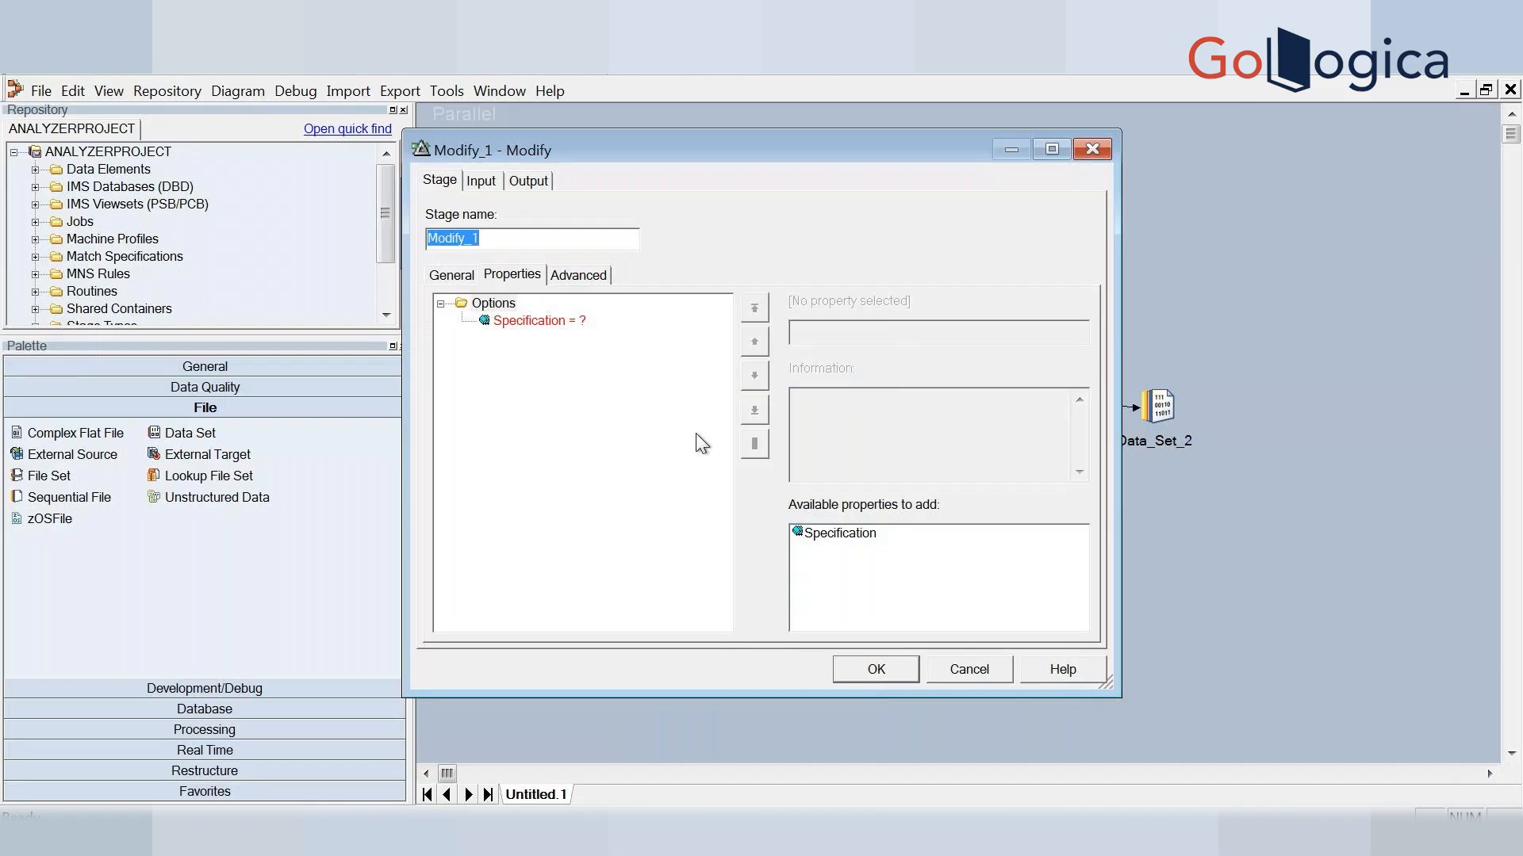
left_click(514, 323)
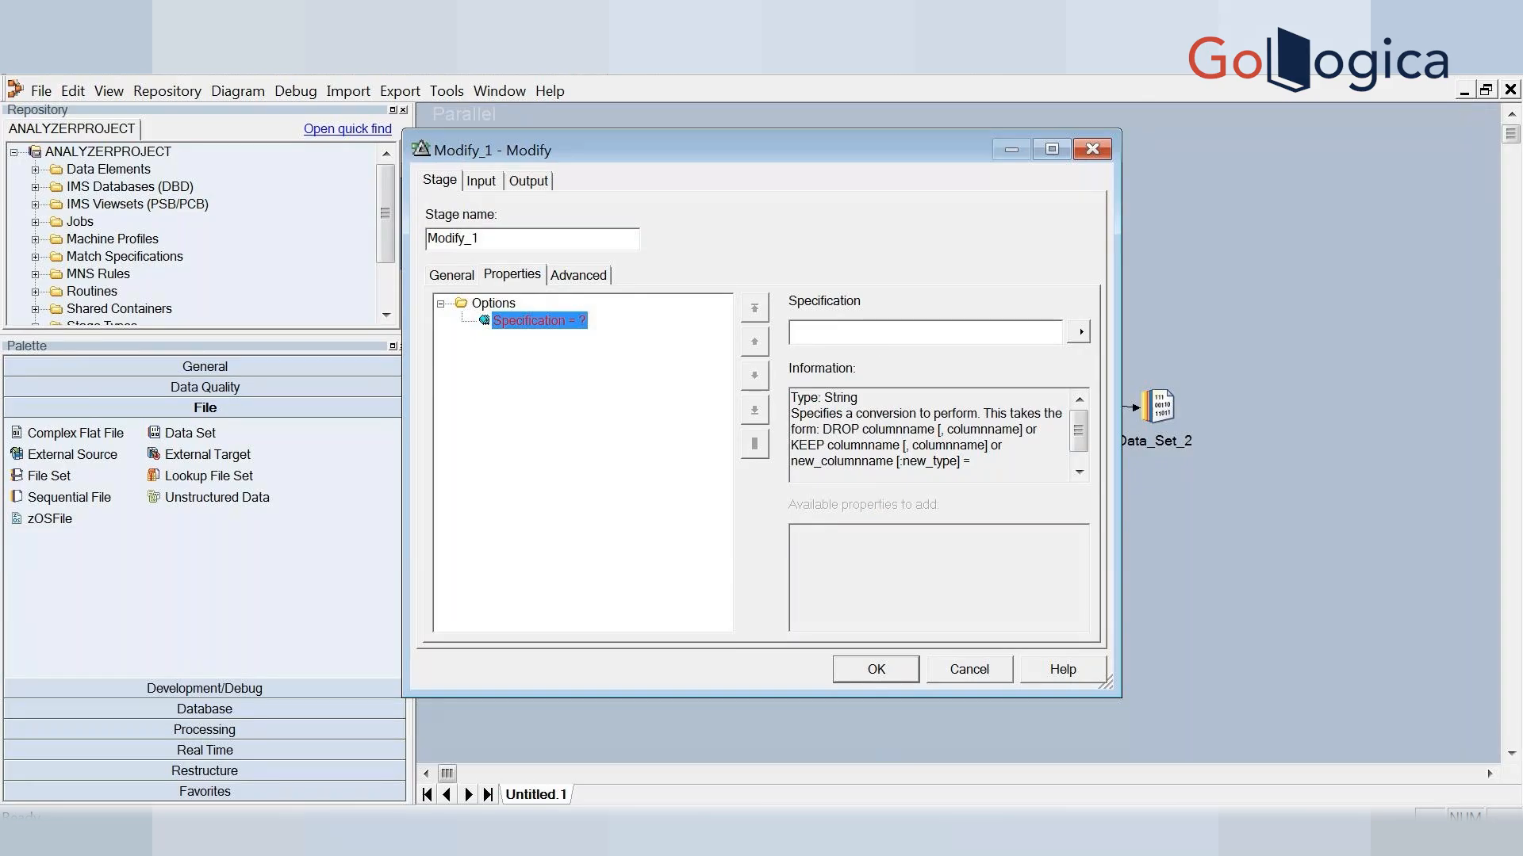
key("alt+Tab")
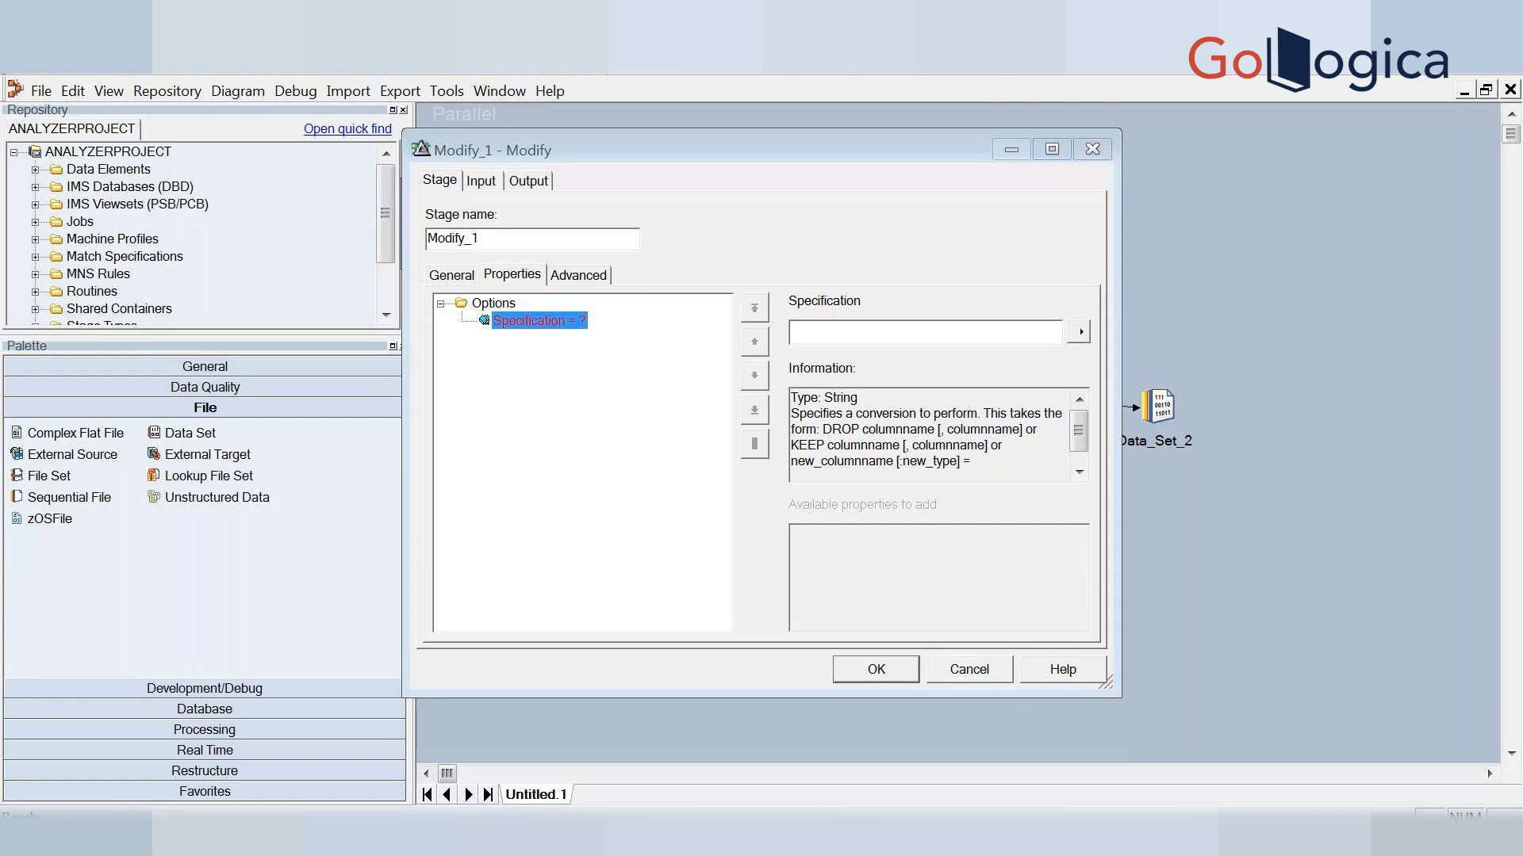
left_click(606, 334)
left_click(964, 671)
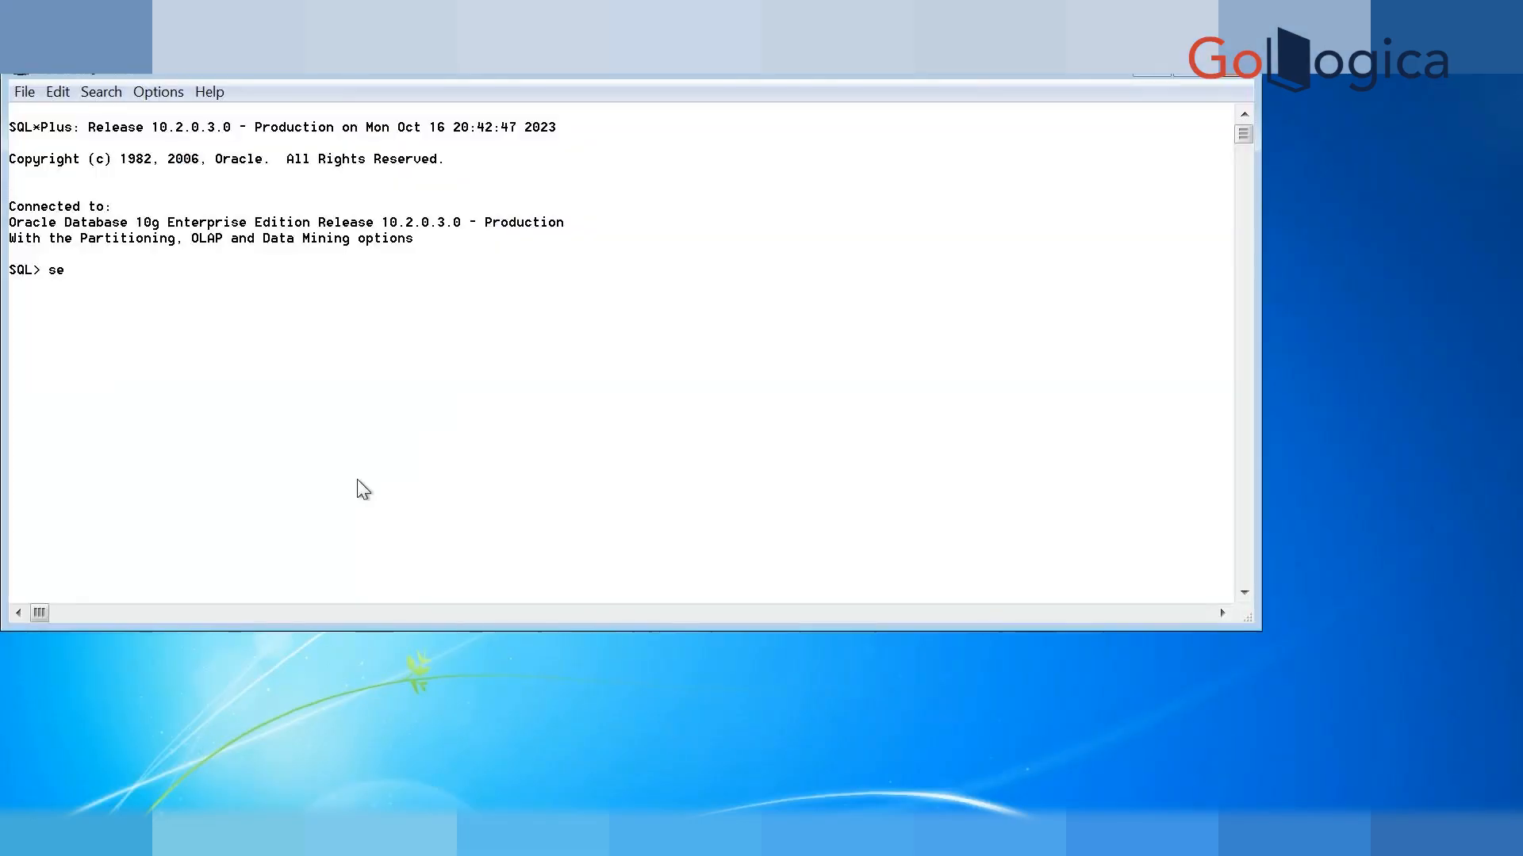
In SQL*Plus, set the line size to 300 and query all rows of the emp table
type("t line 300;")
key("Return")
type("select * from ")
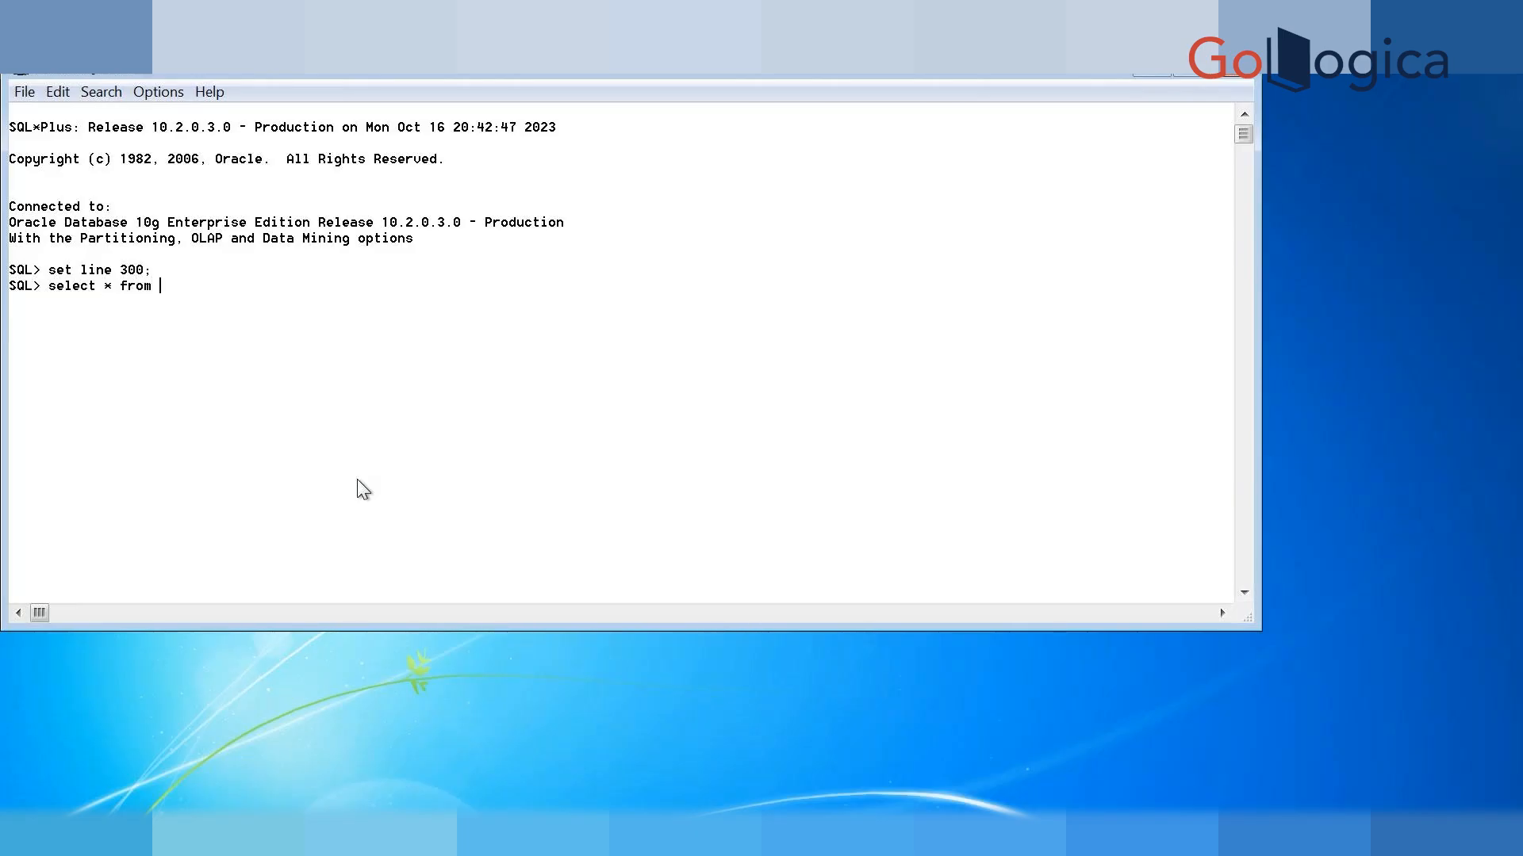
type("emp;")
key("Return")
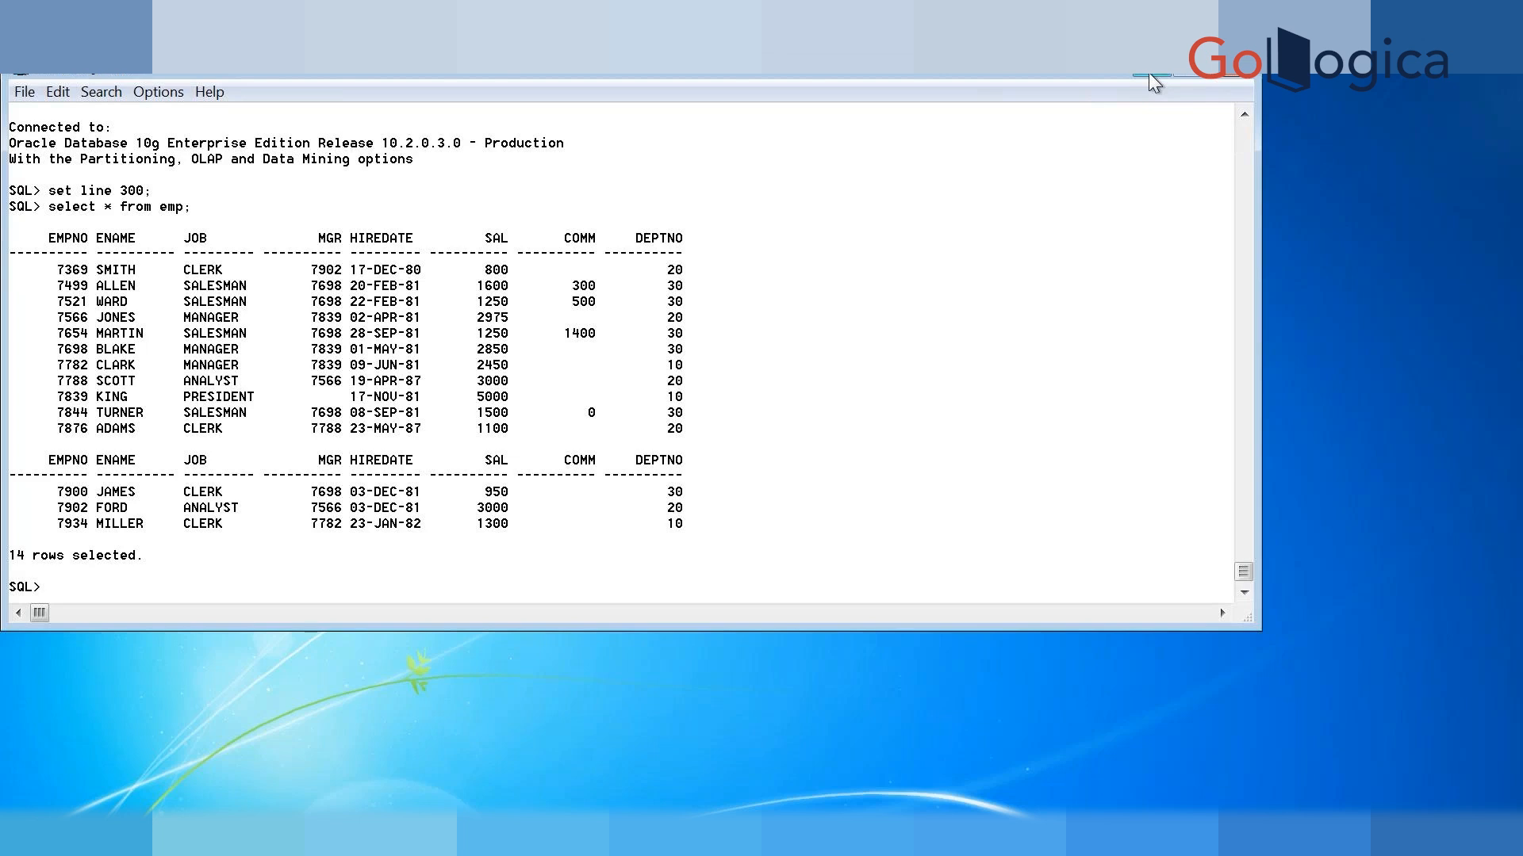
left_click(1154, 82)
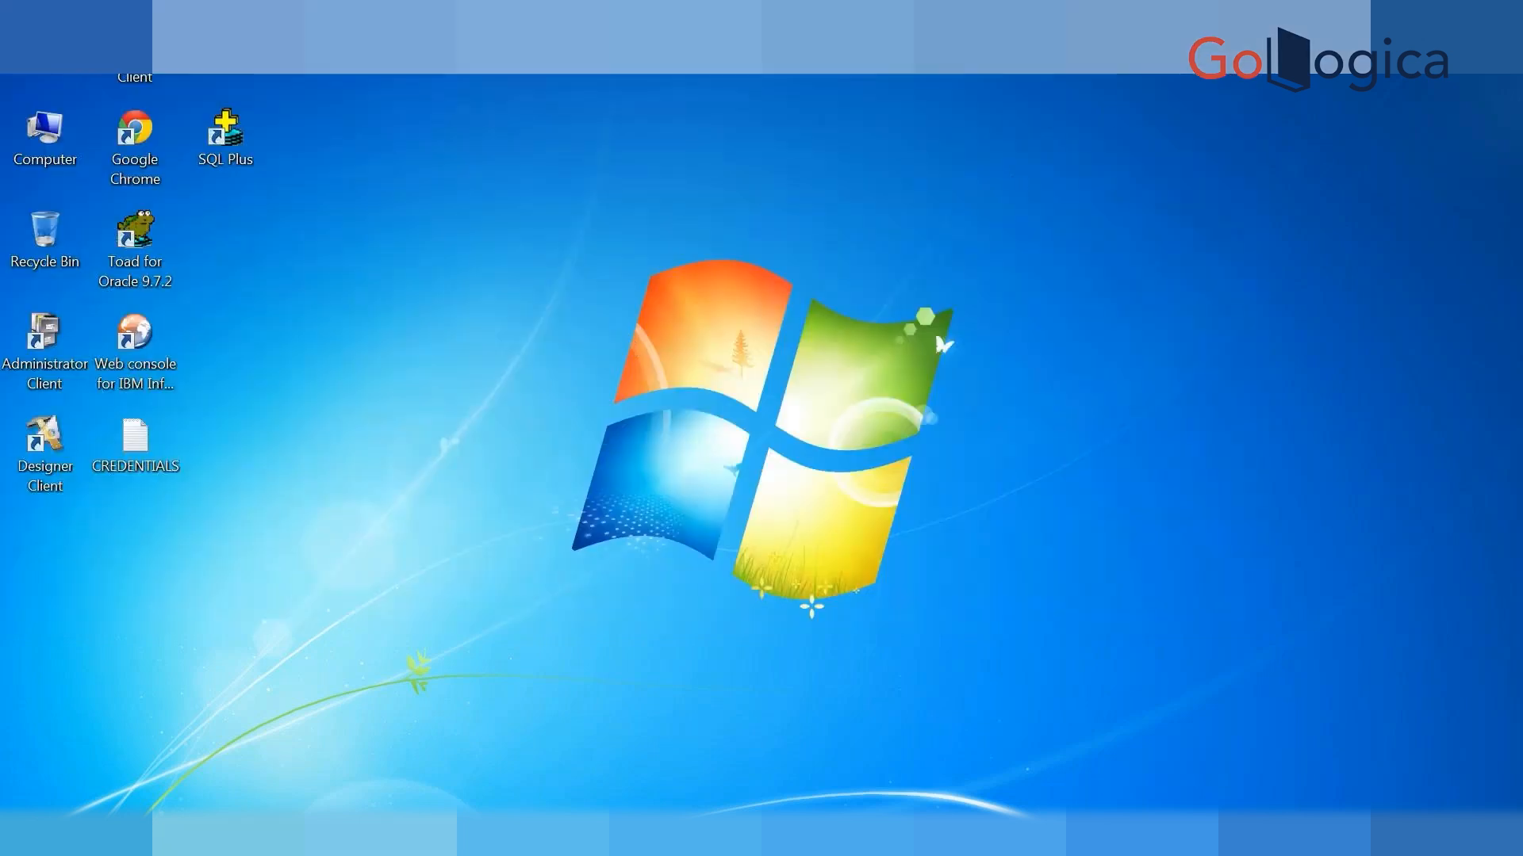
Switch to DataStage Designer, reopen the Modify stage's Specification option, review its conversion syntax, and enter comm
key("alt+Tab")
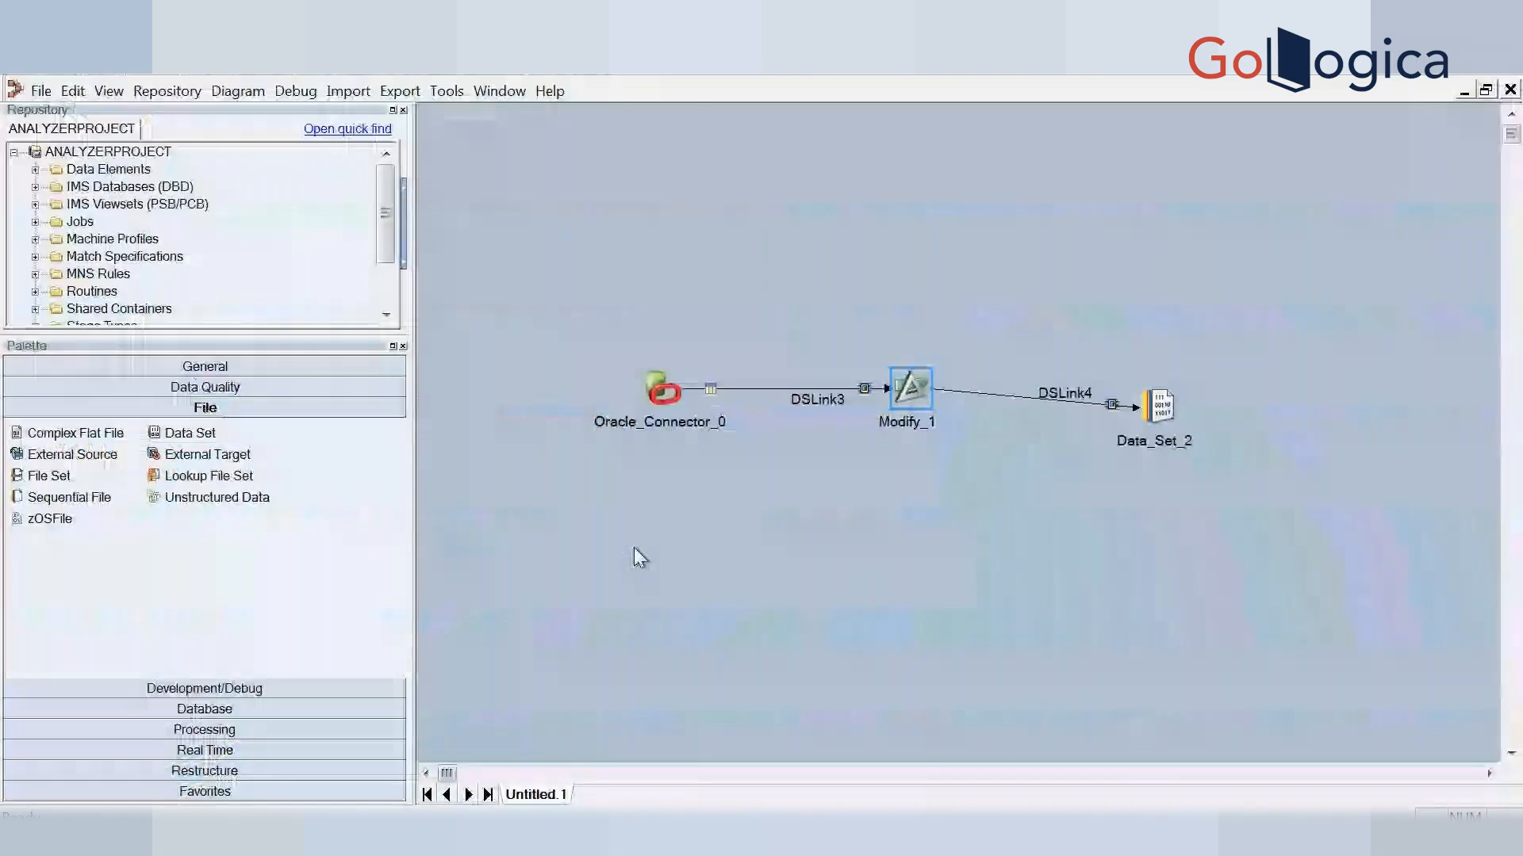
double_click(912, 387)
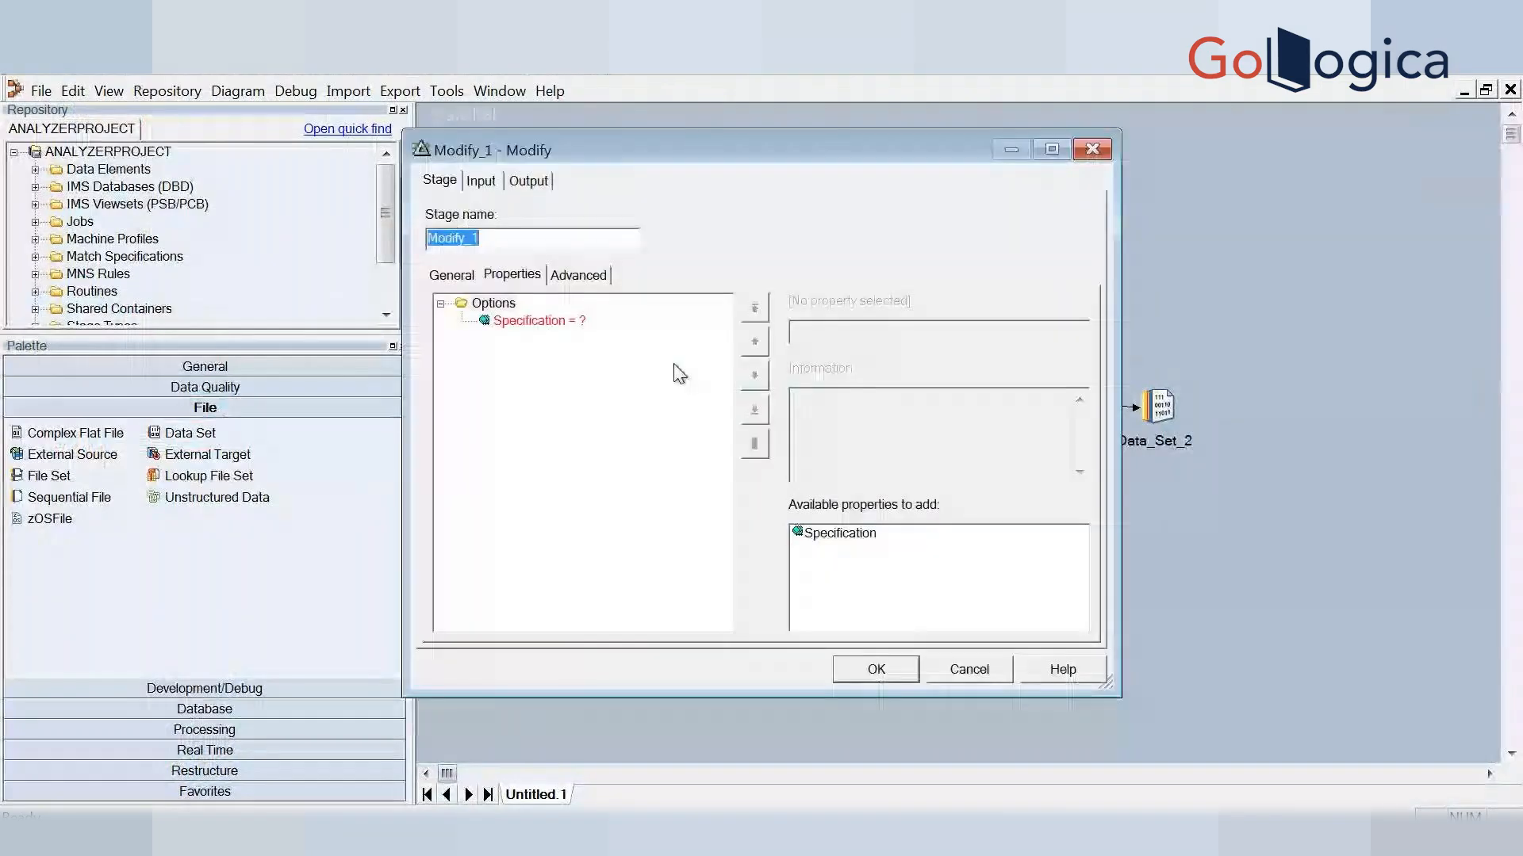
left_click(524, 320)
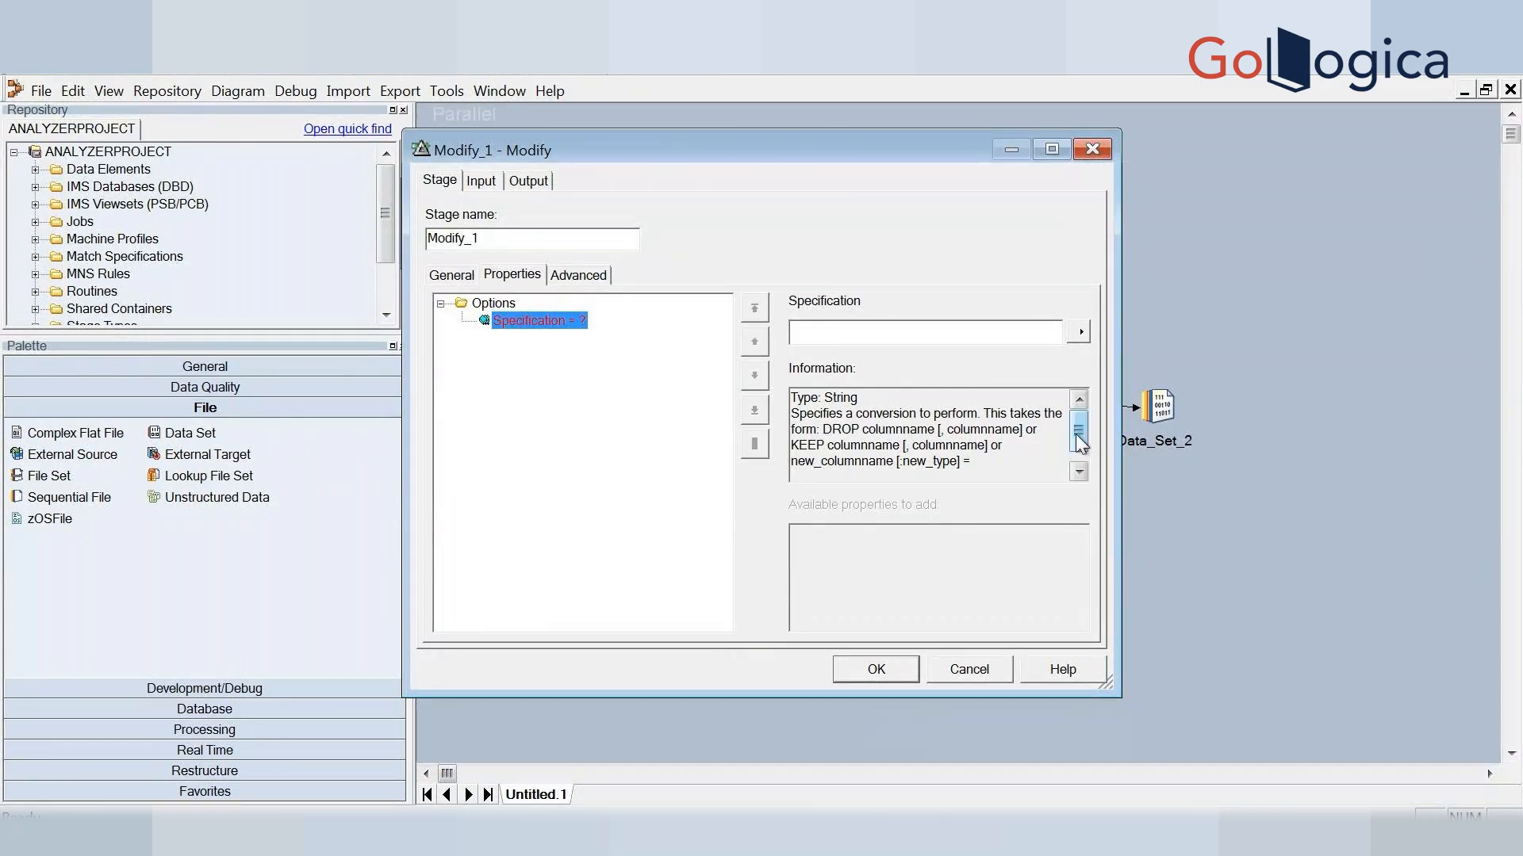
left_click_drag(1075, 439, 1076, 449)
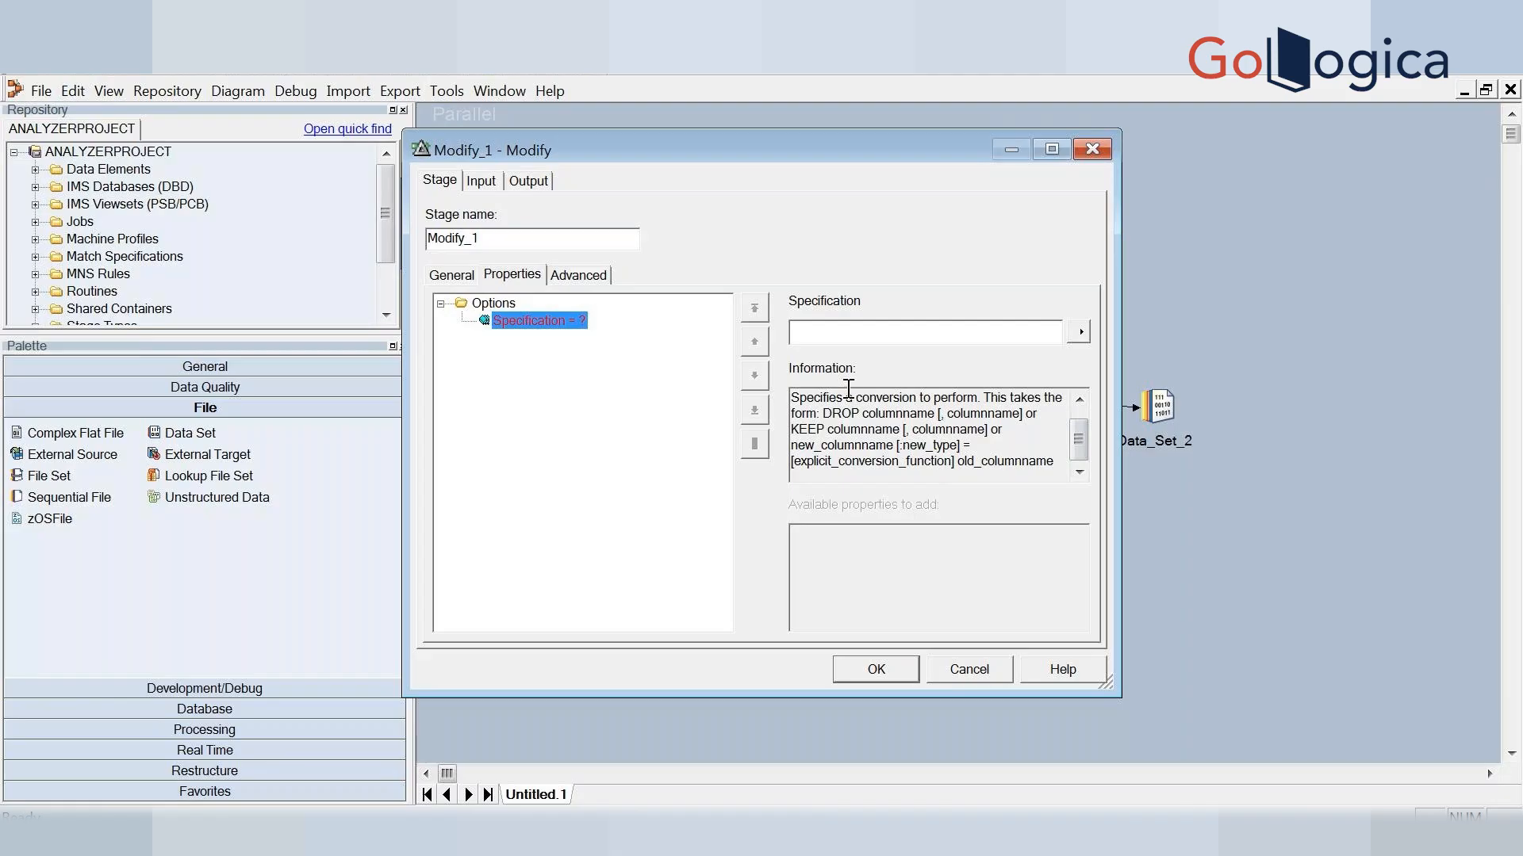
left_click(834, 337)
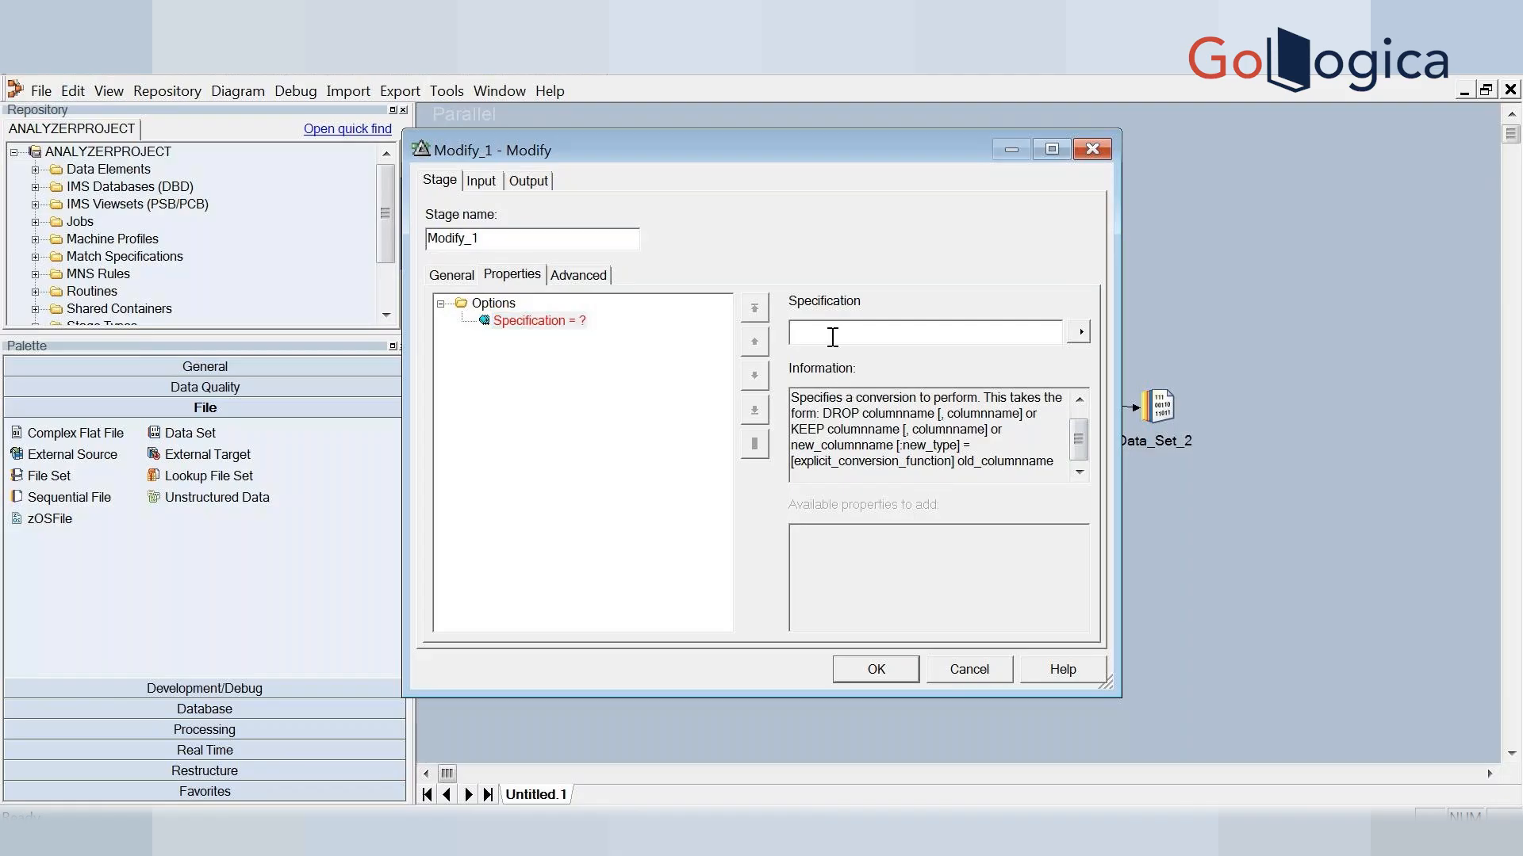
type("comm")
Open Notepad and start the null-handling expression with comm=handle_null
left_click(29, 835)
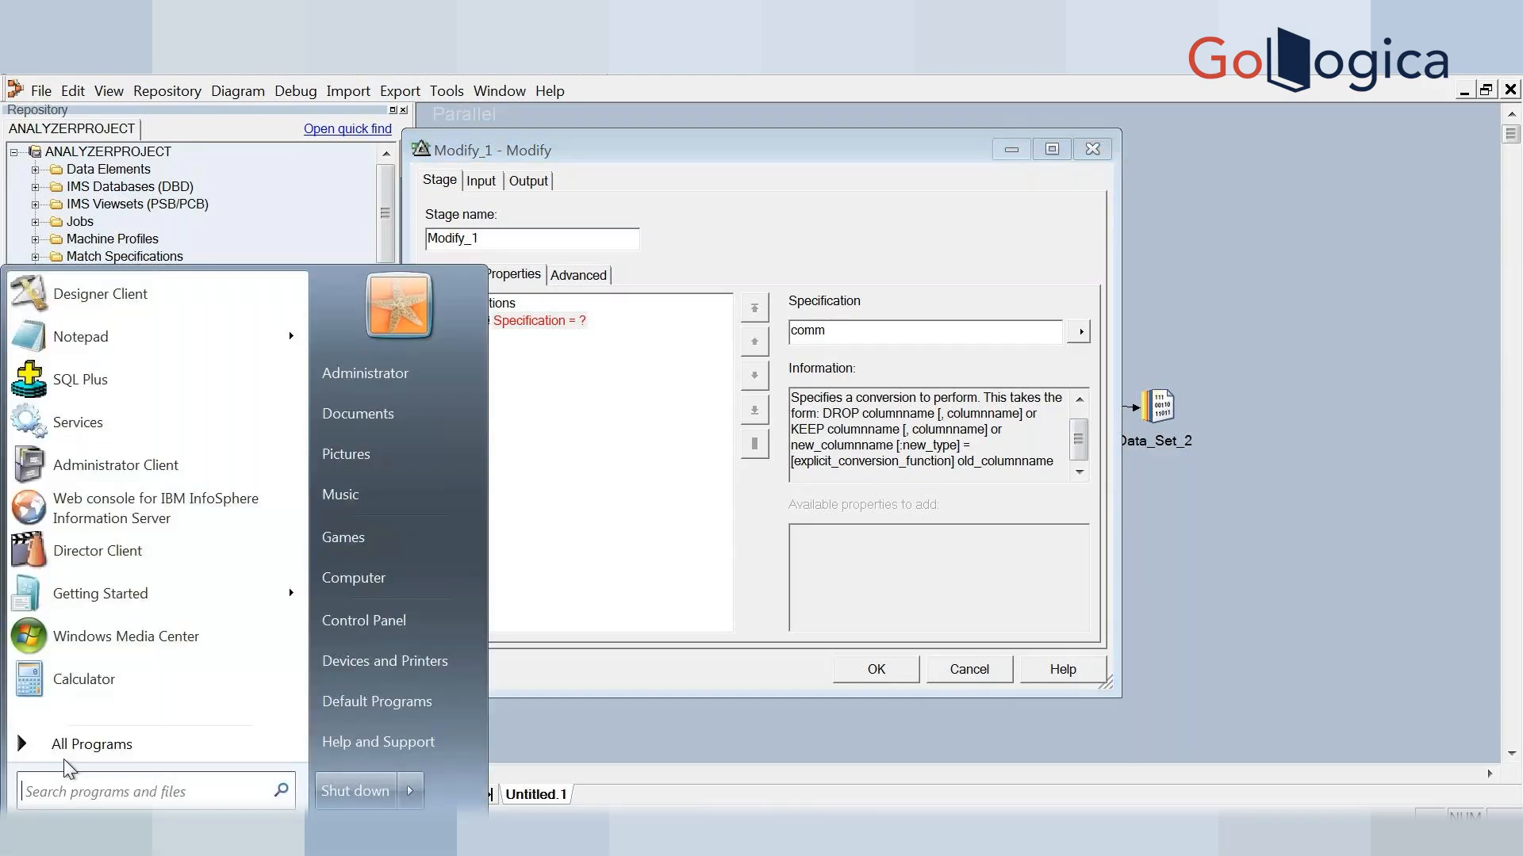
left_click(99, 347)
type("comm")
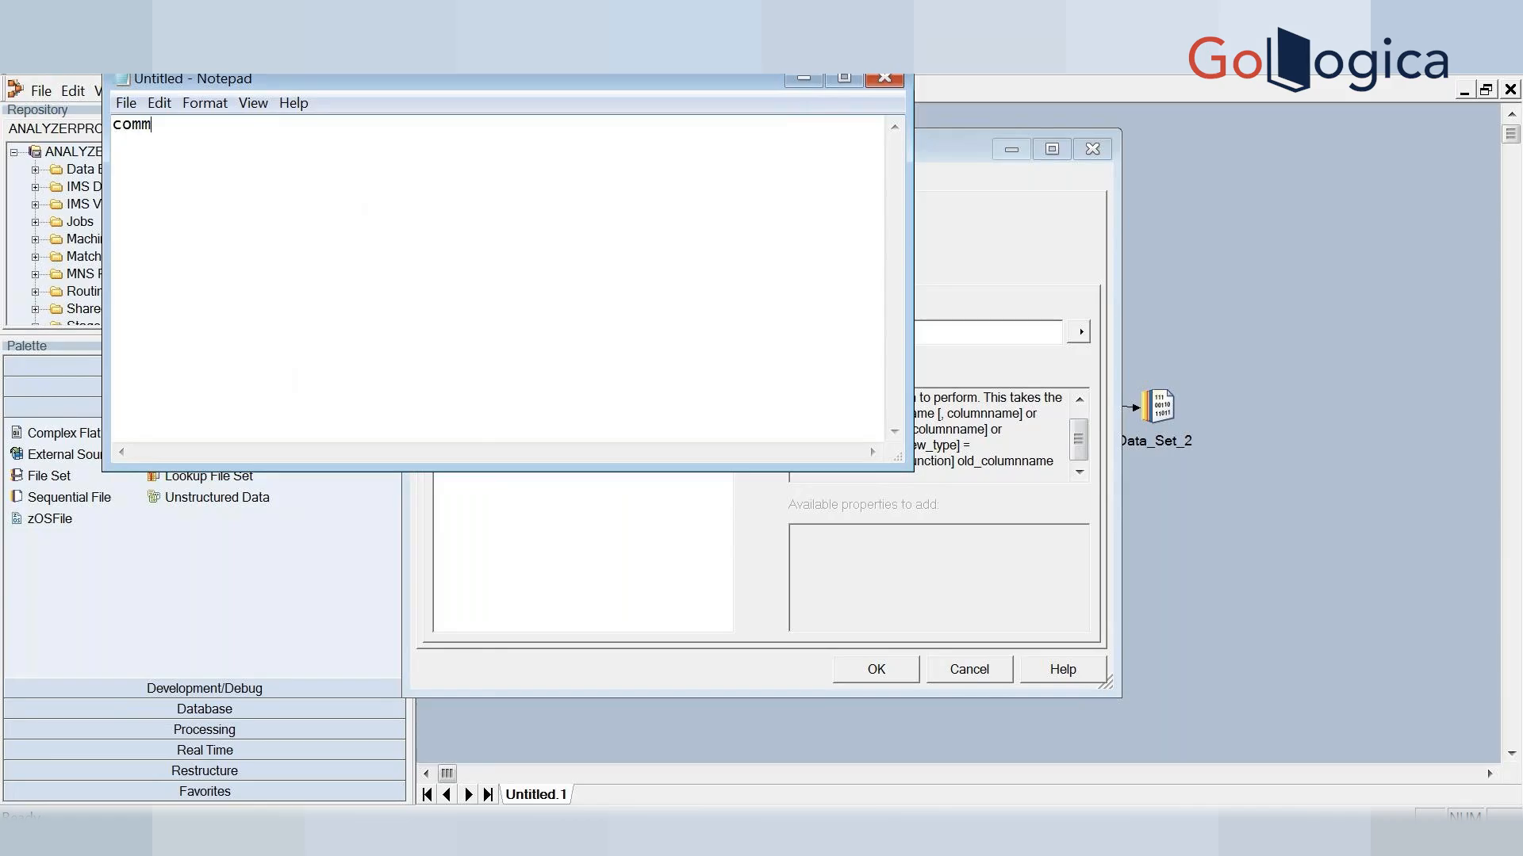
key("fn+Escape")
type("==")
key("BackSpace")
type("handle_null")
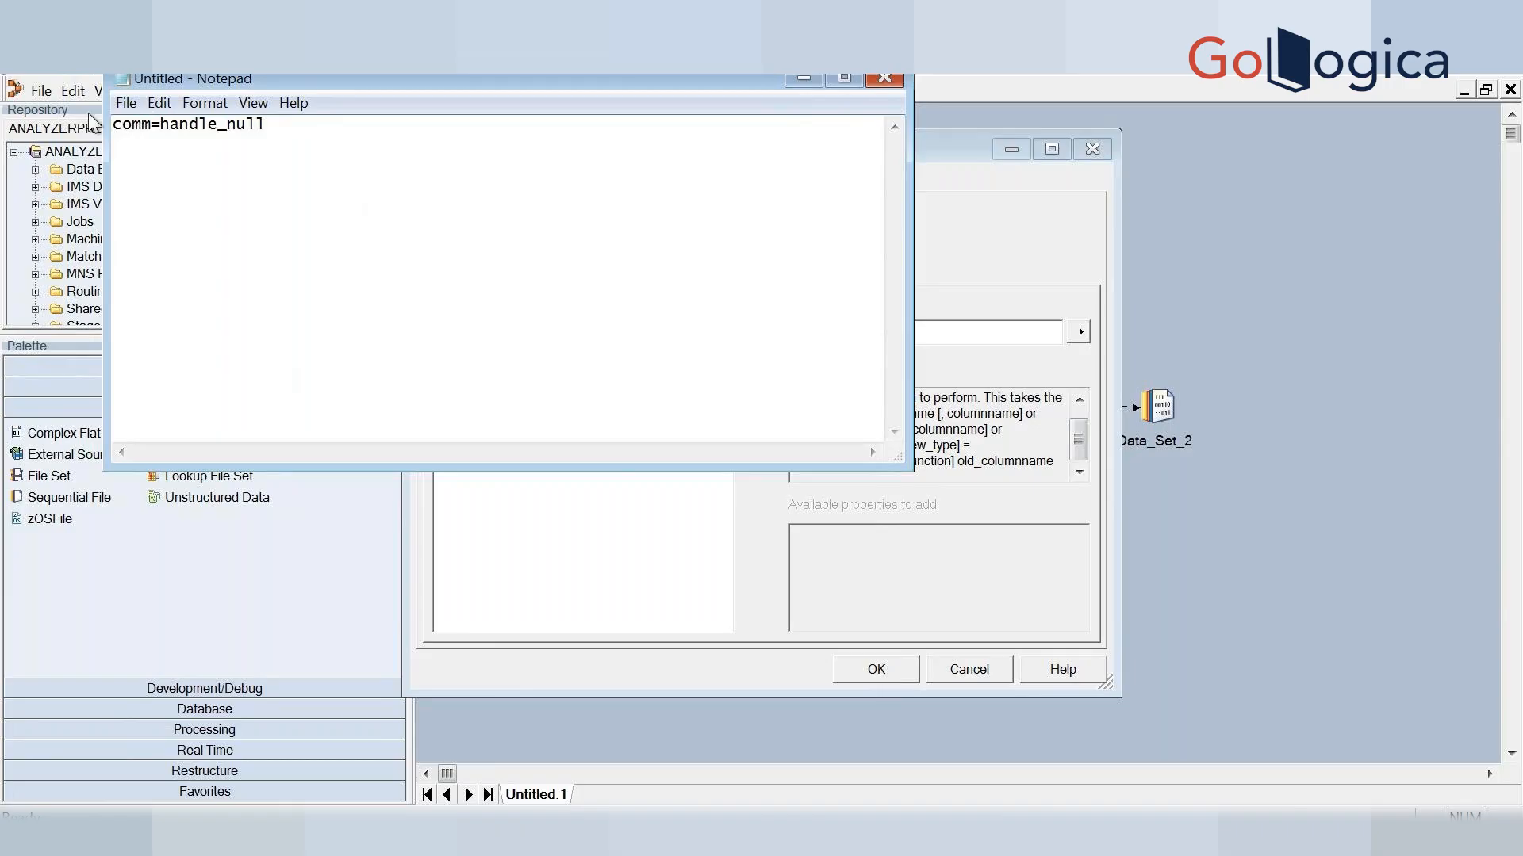
Complete the Notepad expression by adding the arguments (comm,0) after handle_null
left_click_drag(277, 124, 112, 125)
left_click(293, 159)
type("*")
key("BackSpace")
type(")")
key("BackSpace")
type("(")
type("comm,0)")
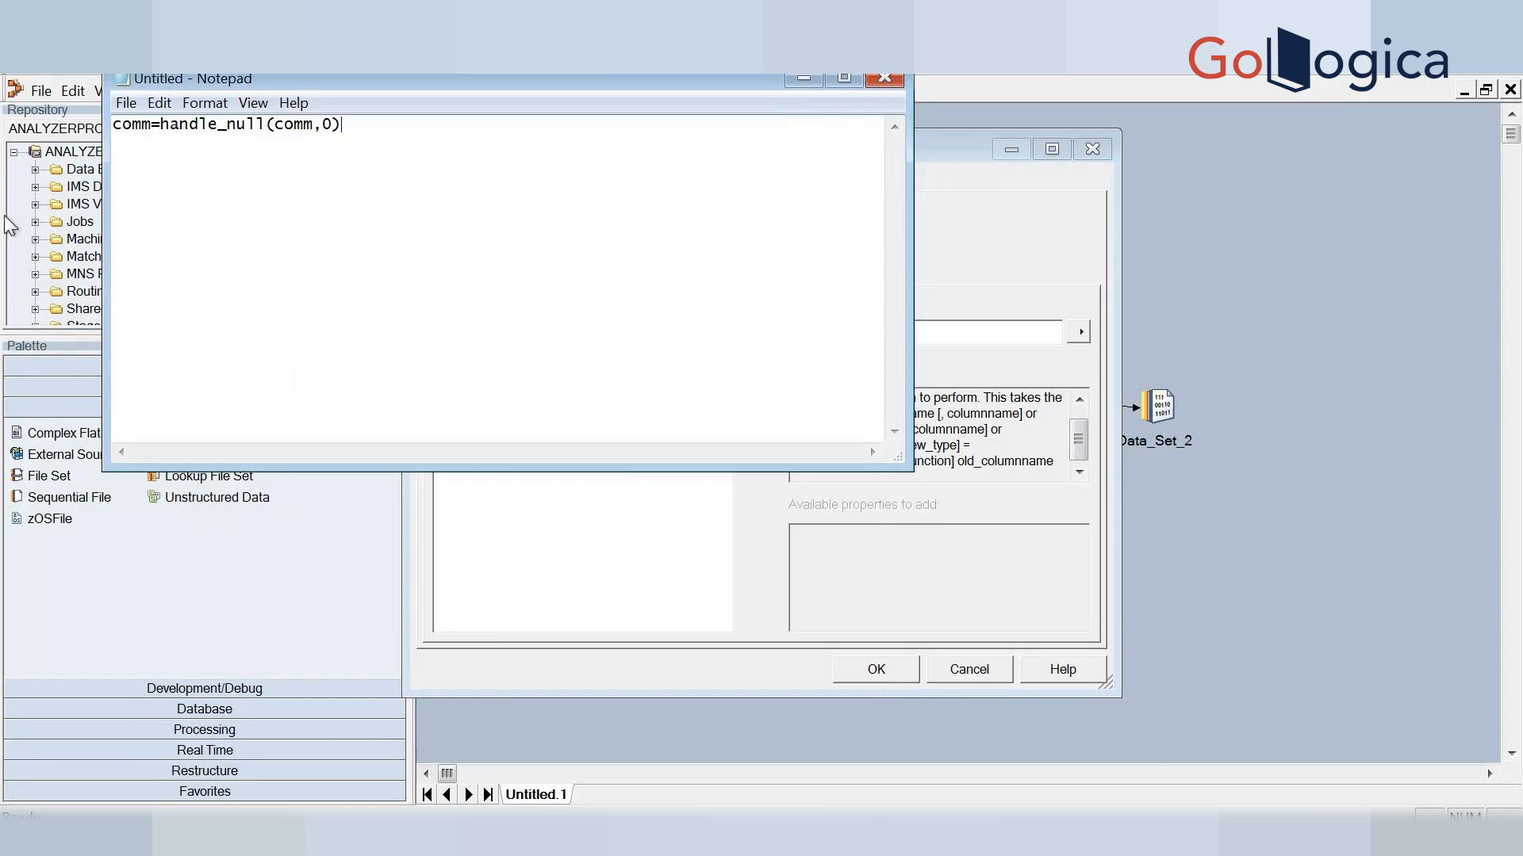
Copy comm=handle_null(comm,0) from Notepad and replace the Modify stage's Specification value with it
left_click_drag(353, 141, 110, 153)
key("ctrl+c")
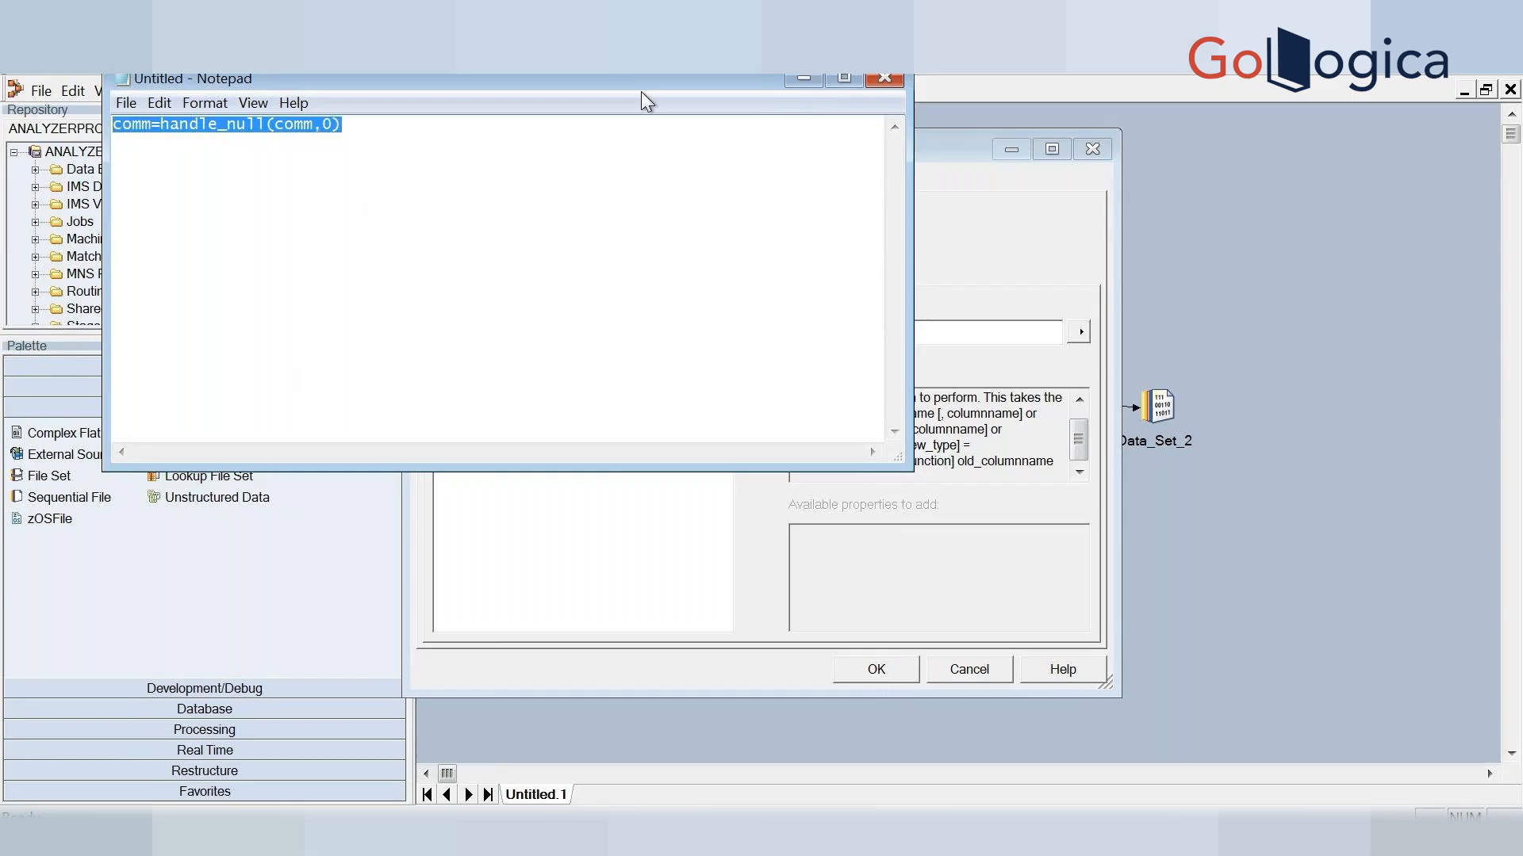
left_click(796, 78)
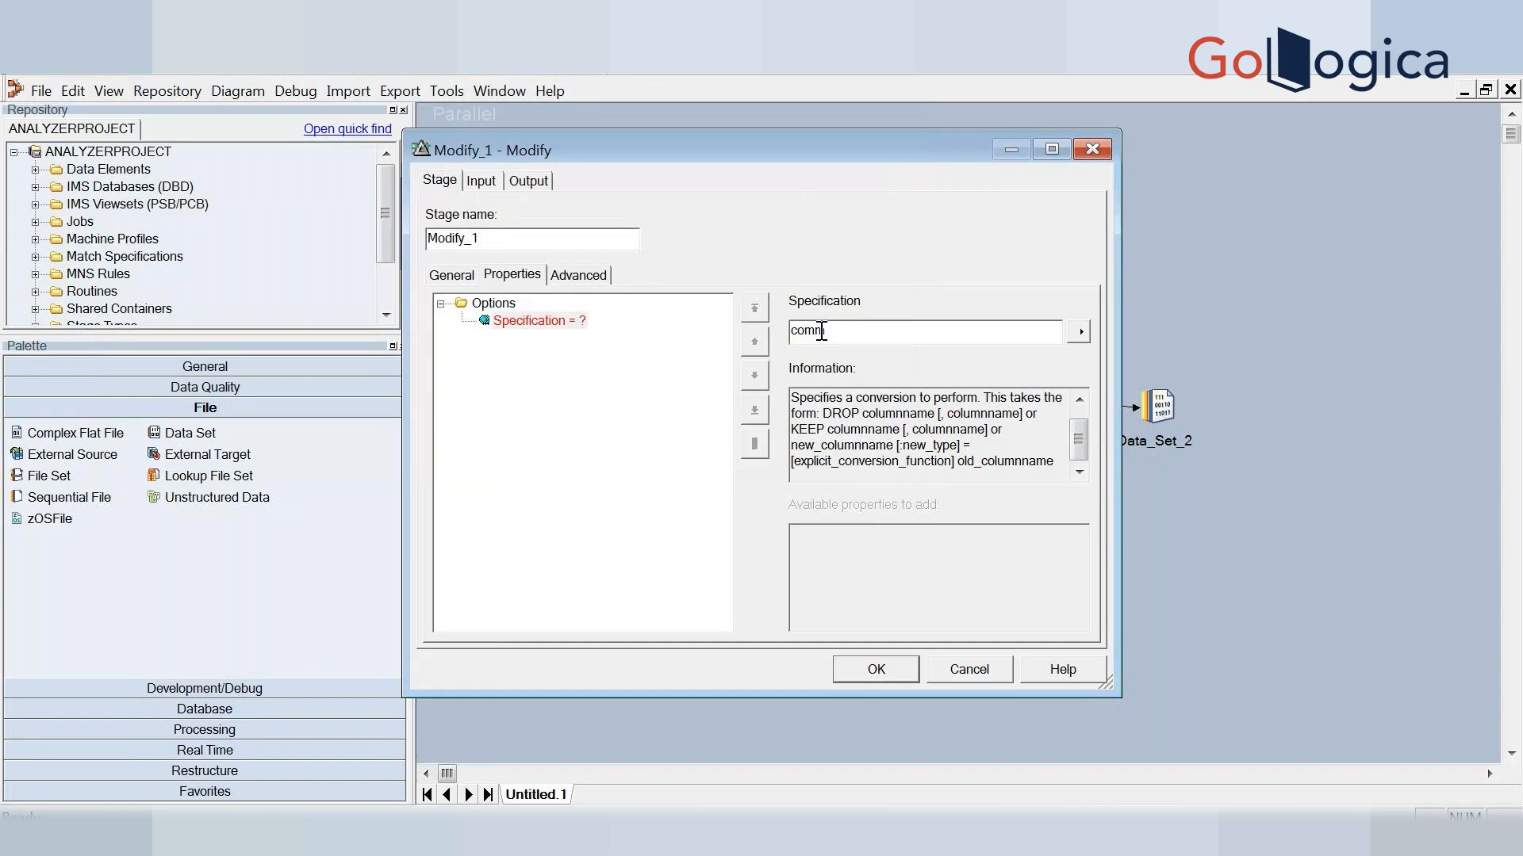
key("ctrl+a")
key("ctrl+v")
Load all columns from the SCOTT.EMP table definition into the Modify stage's output link and accept the stage settings
left_click(528, 183)
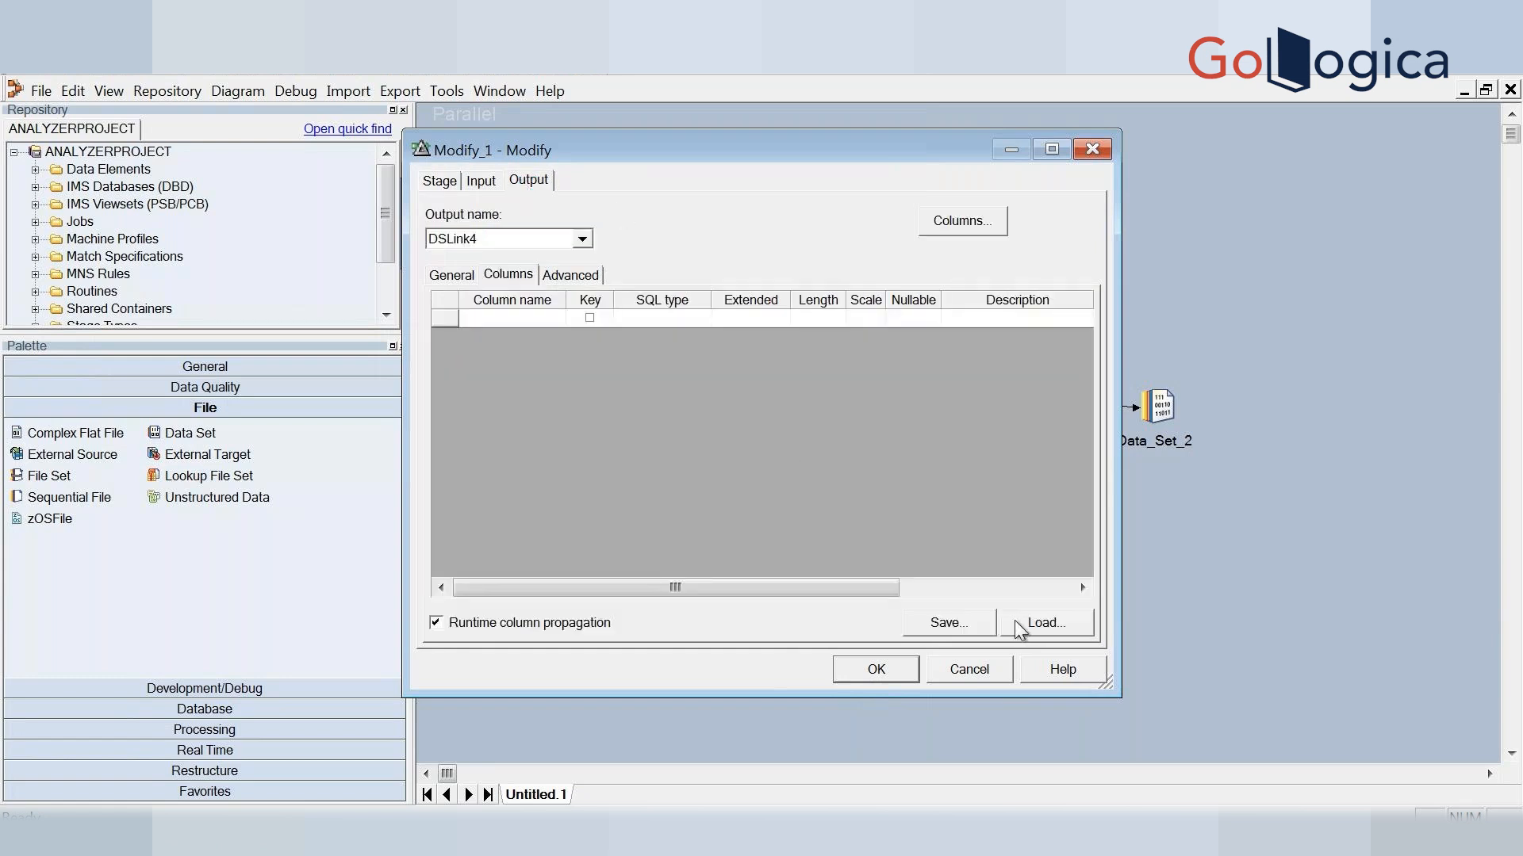
left_click(1026, 626)
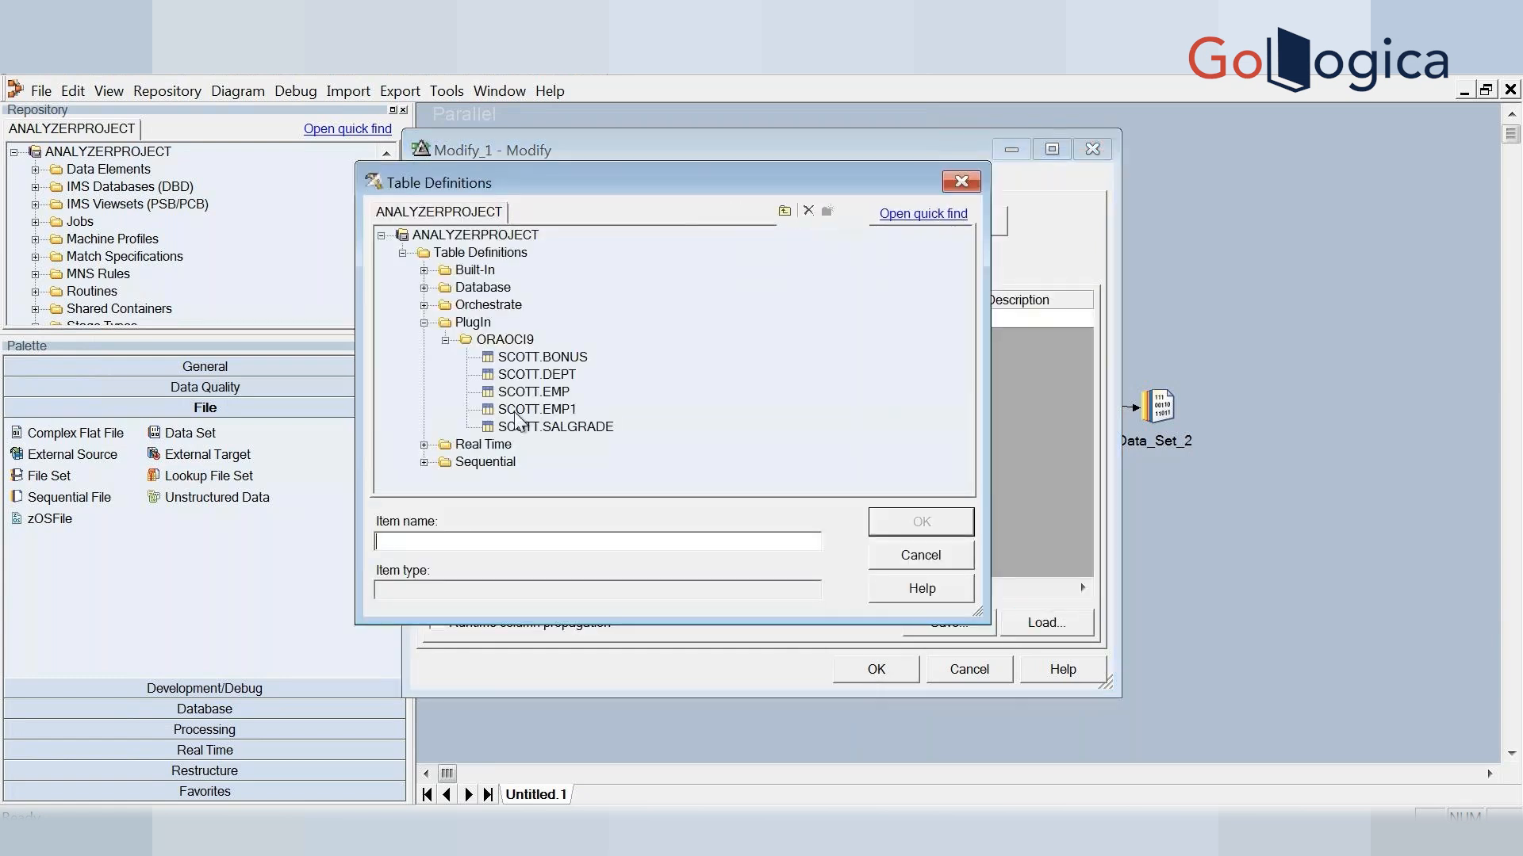
left_click(498, 395)
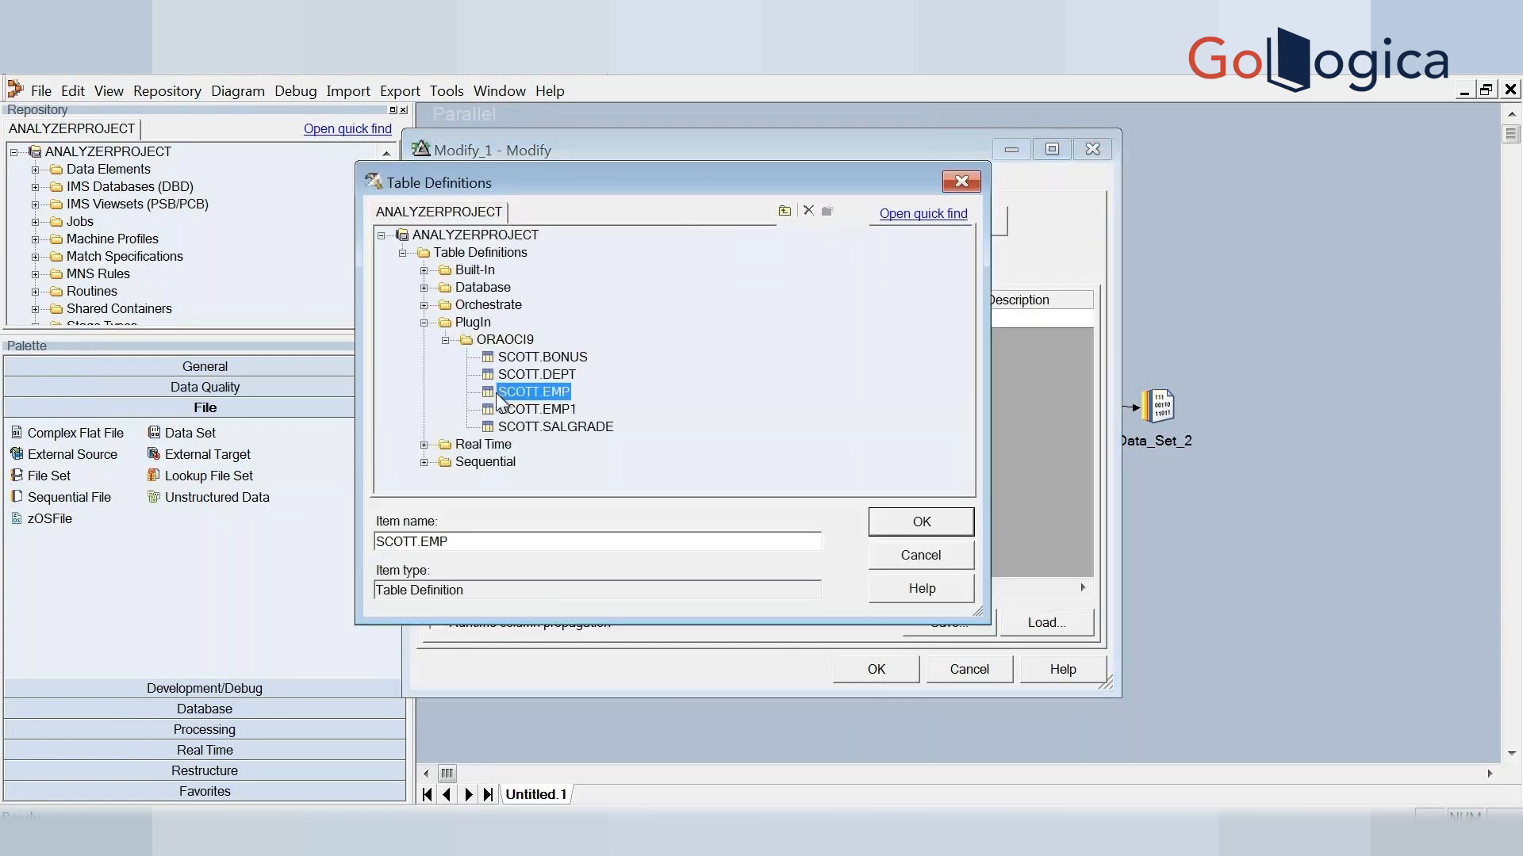
left_click(894, 525)
left_click(1000, 250)
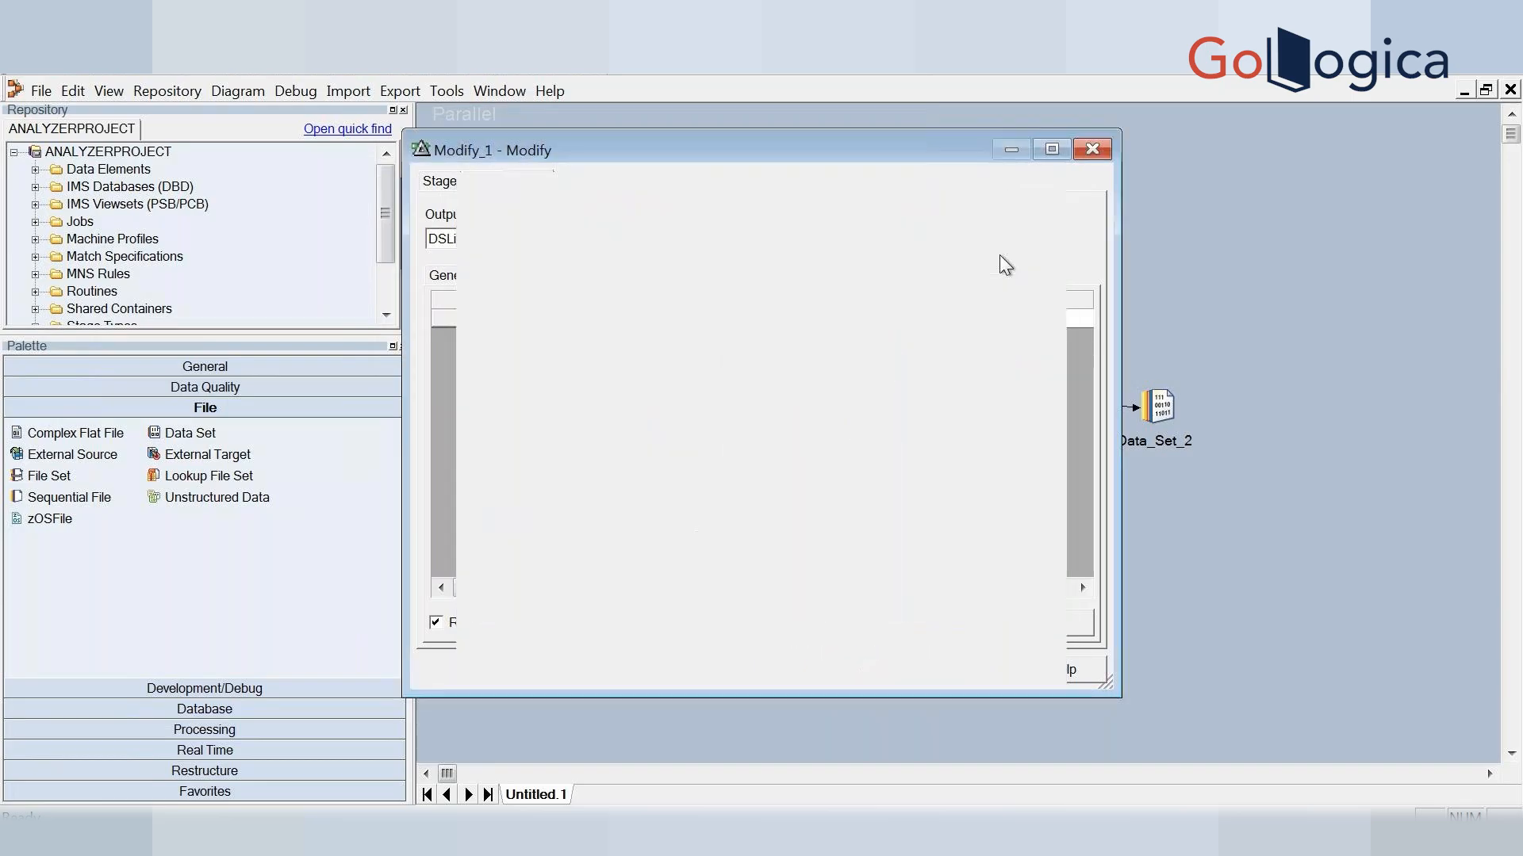
left_click(746, 601)
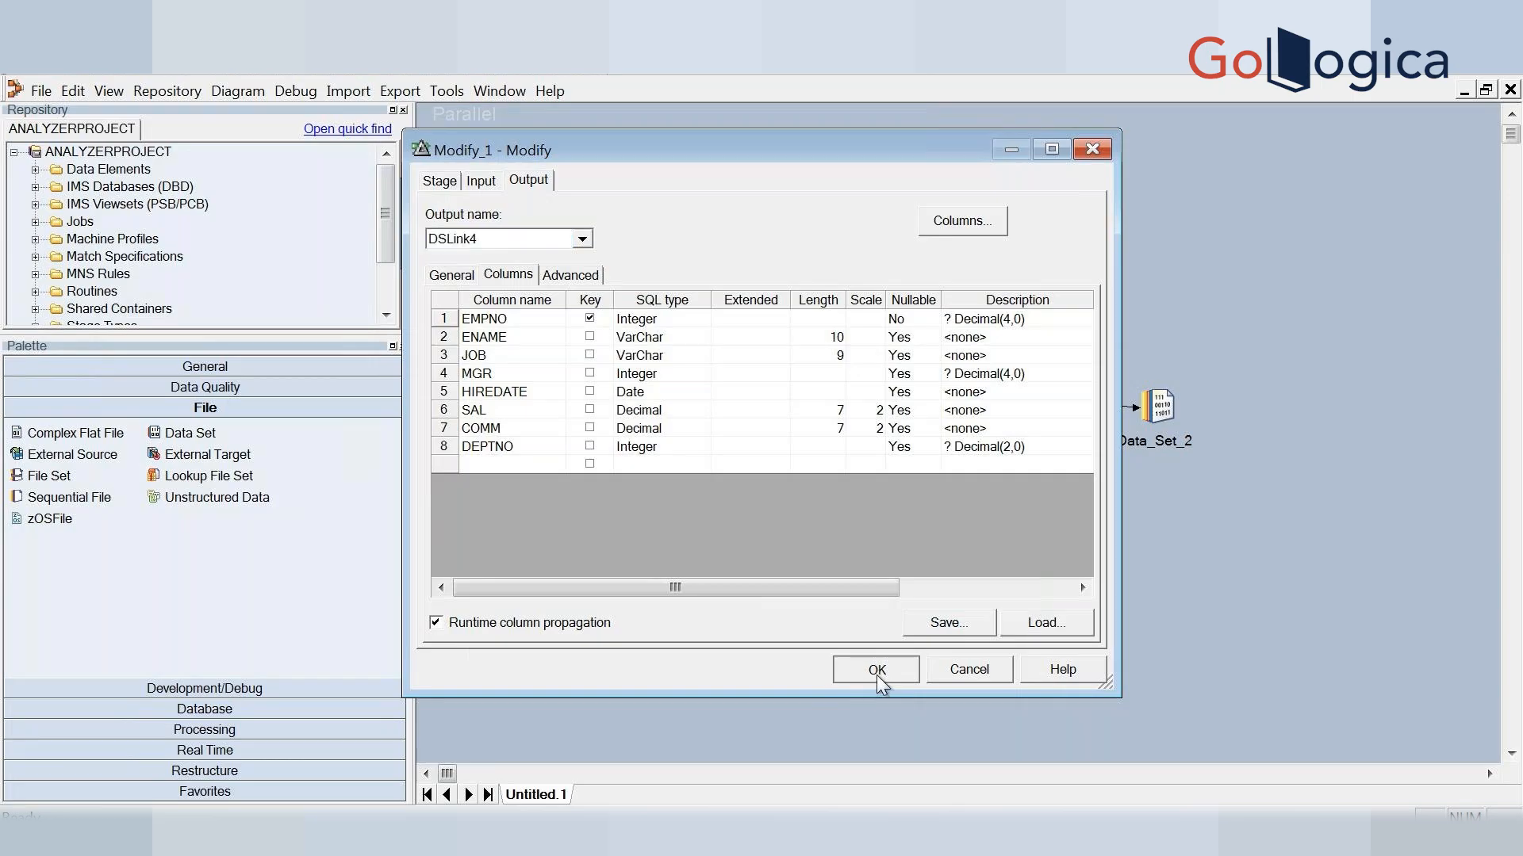
left_click(876, 672)
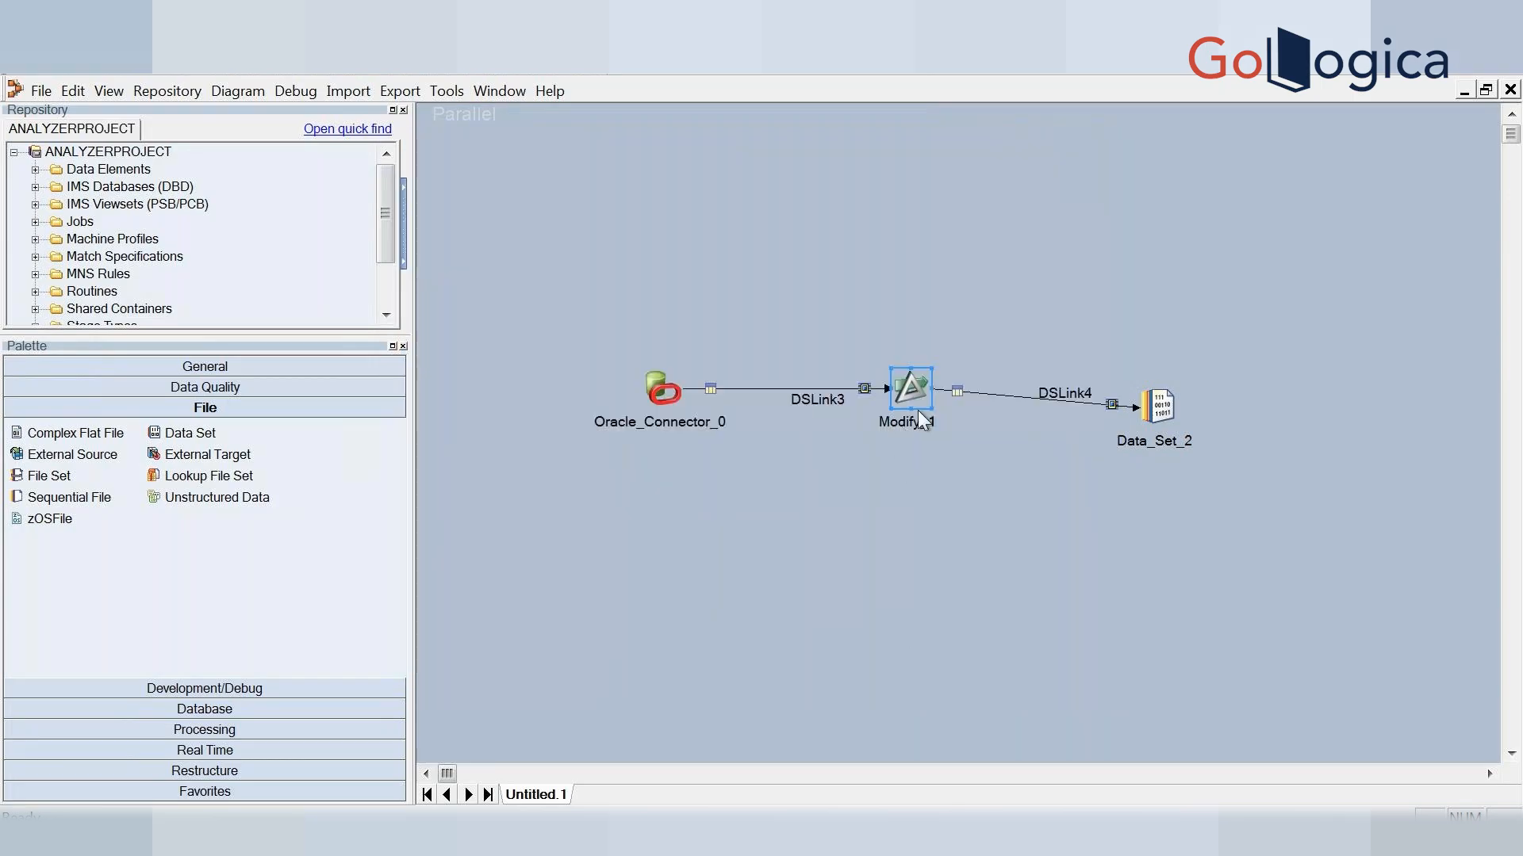
Set the target data set's control file to c:\sc31.ds and accept the stage settings
double_click(1157, 406)
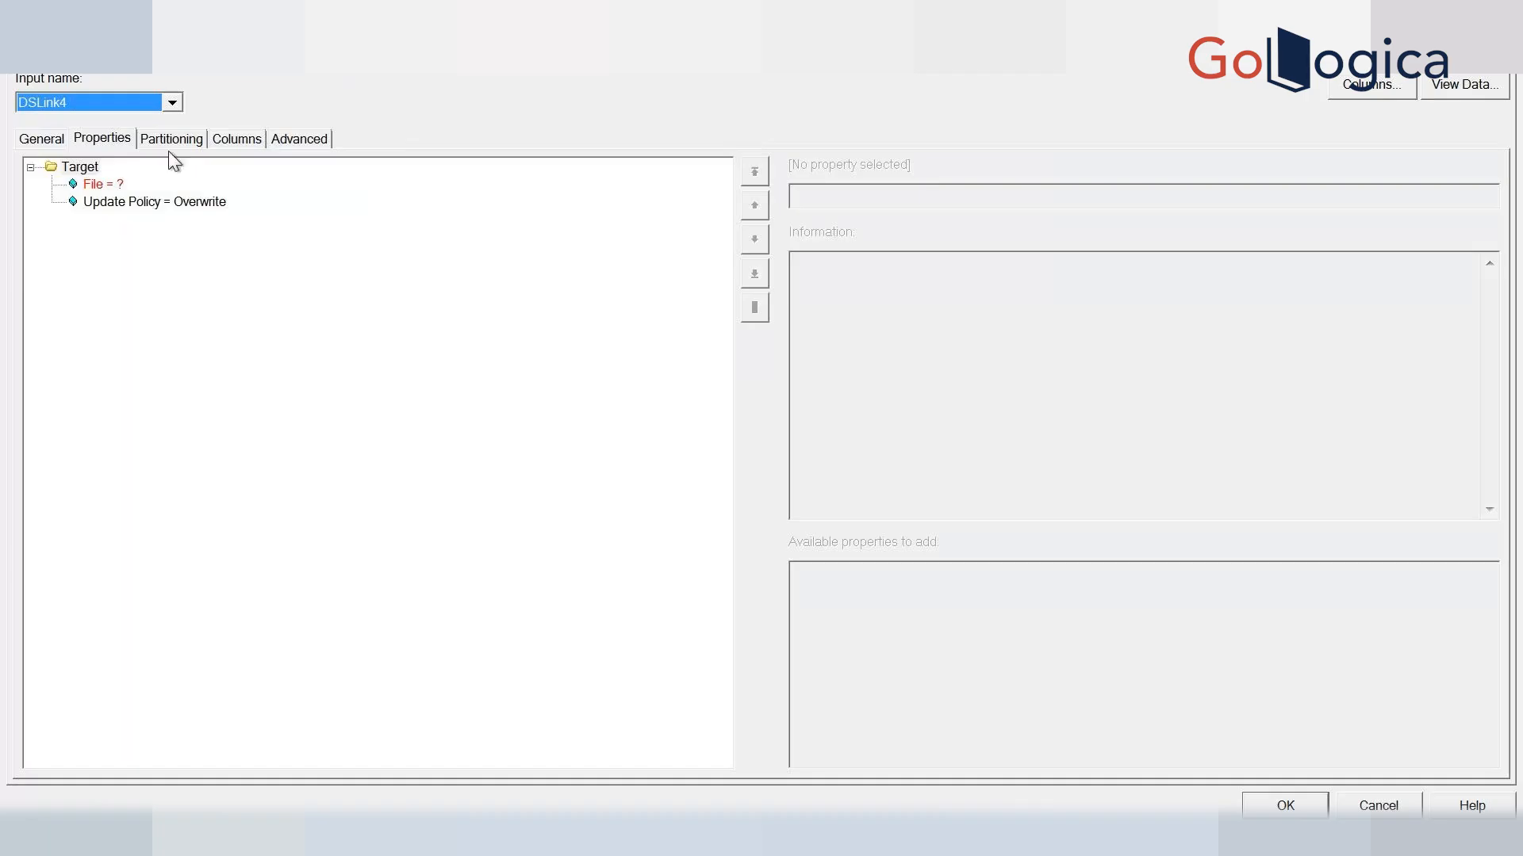
left_click(117, 184)
left_click(823, 201)
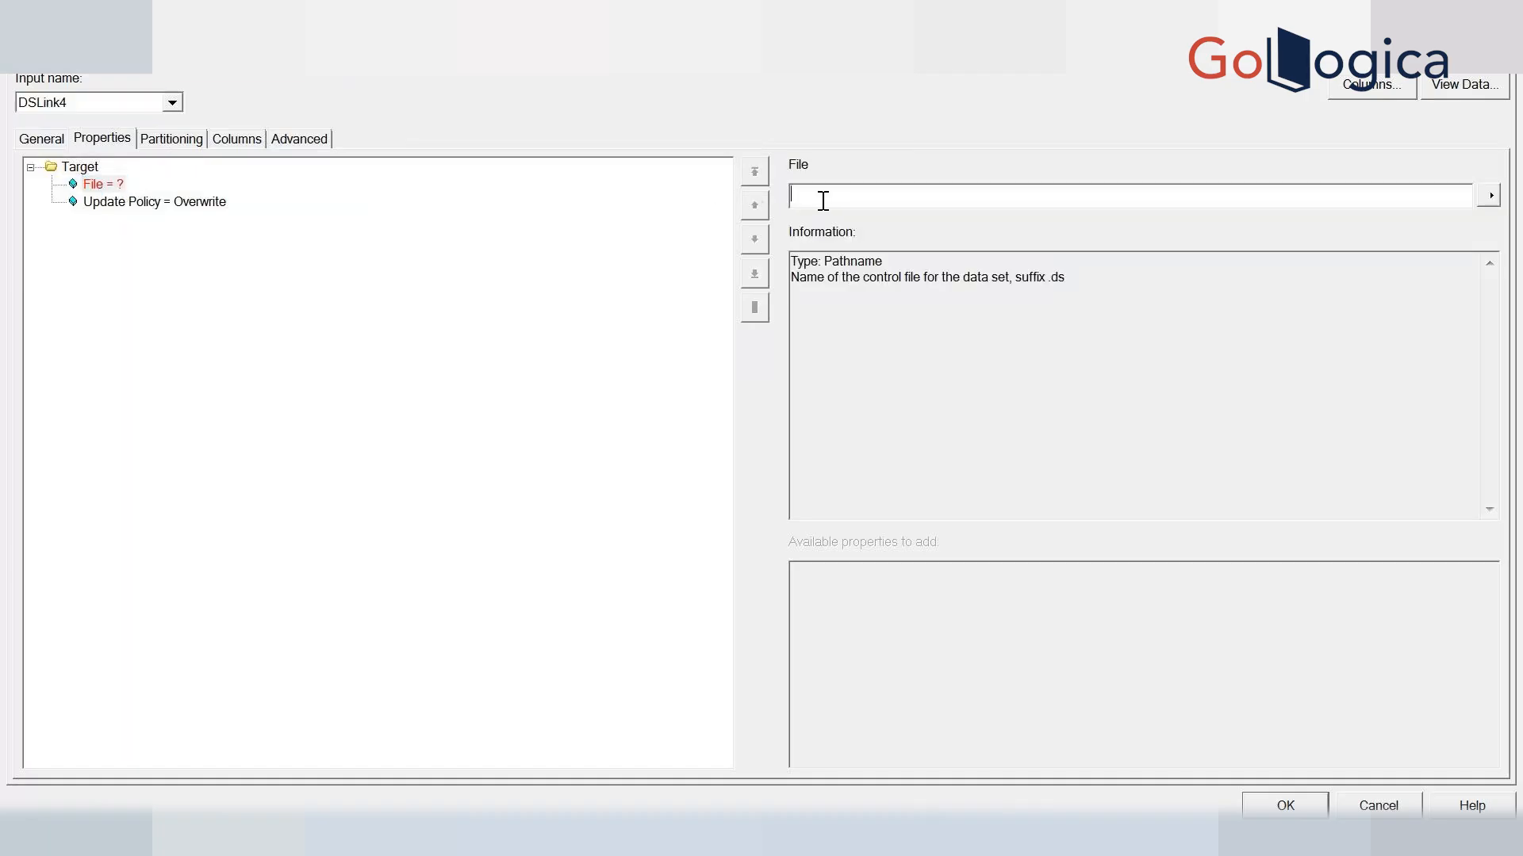
type("c:\\sc31.ds")
left_click(1286, 806)
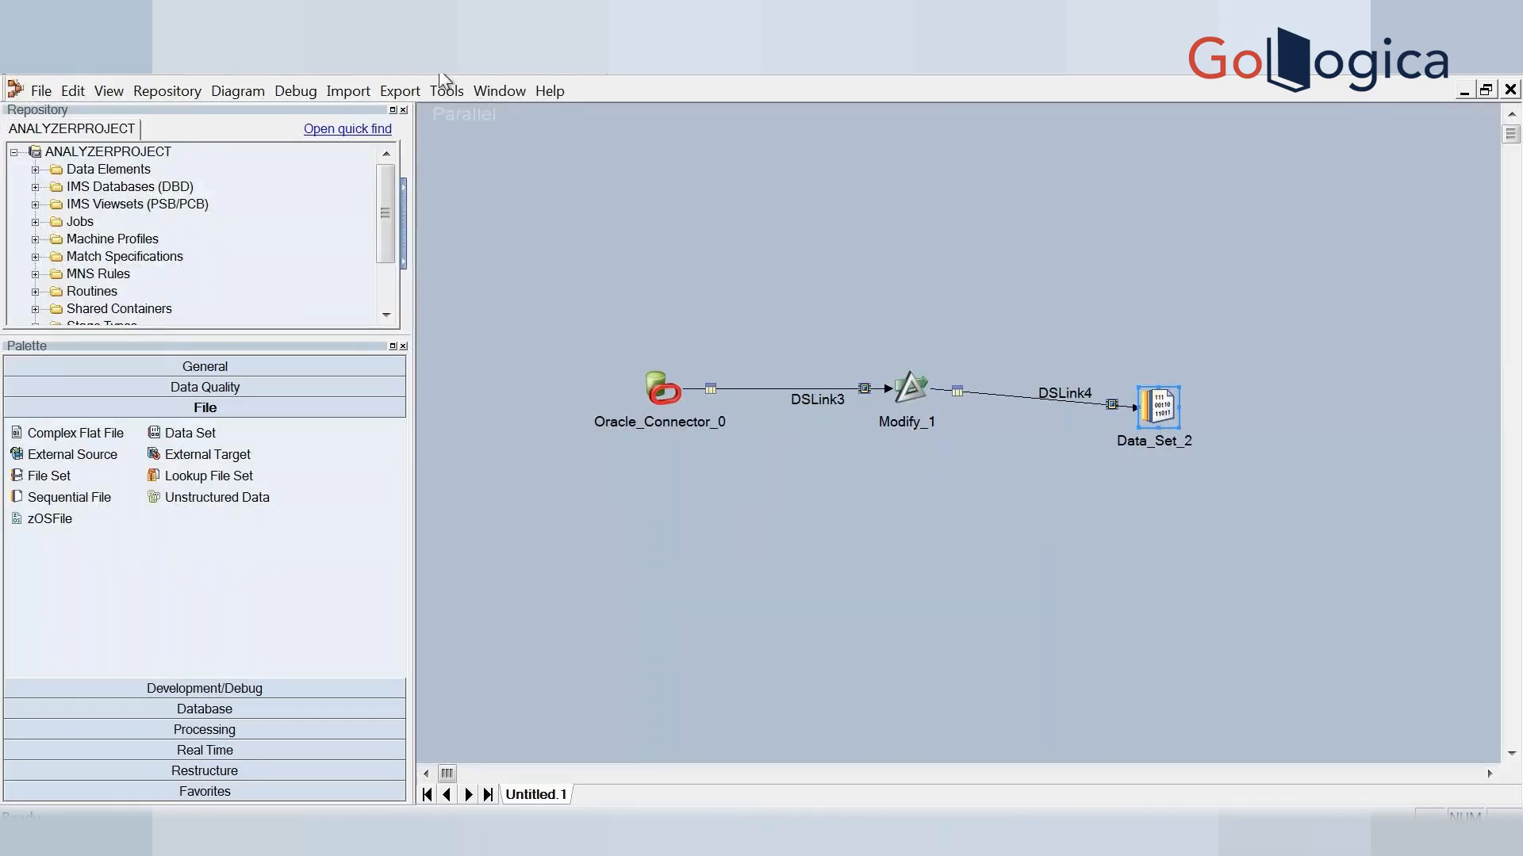
Start a job run, agree to save and compile the job, and choose Jobs\ANRTRAININGS as the save folder
left_click(377, 78)
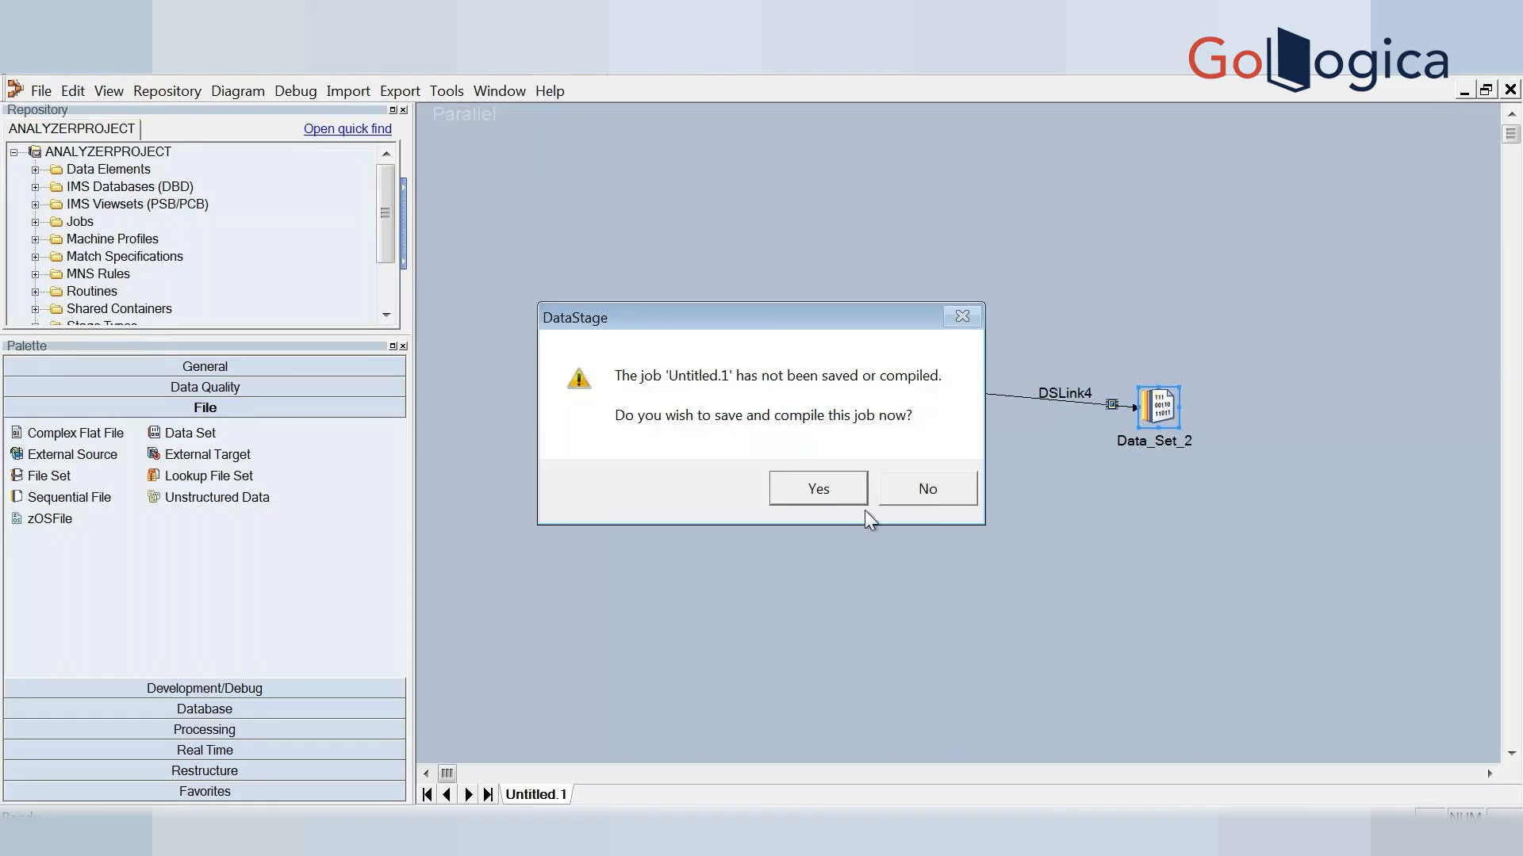
left_click(826, 490)
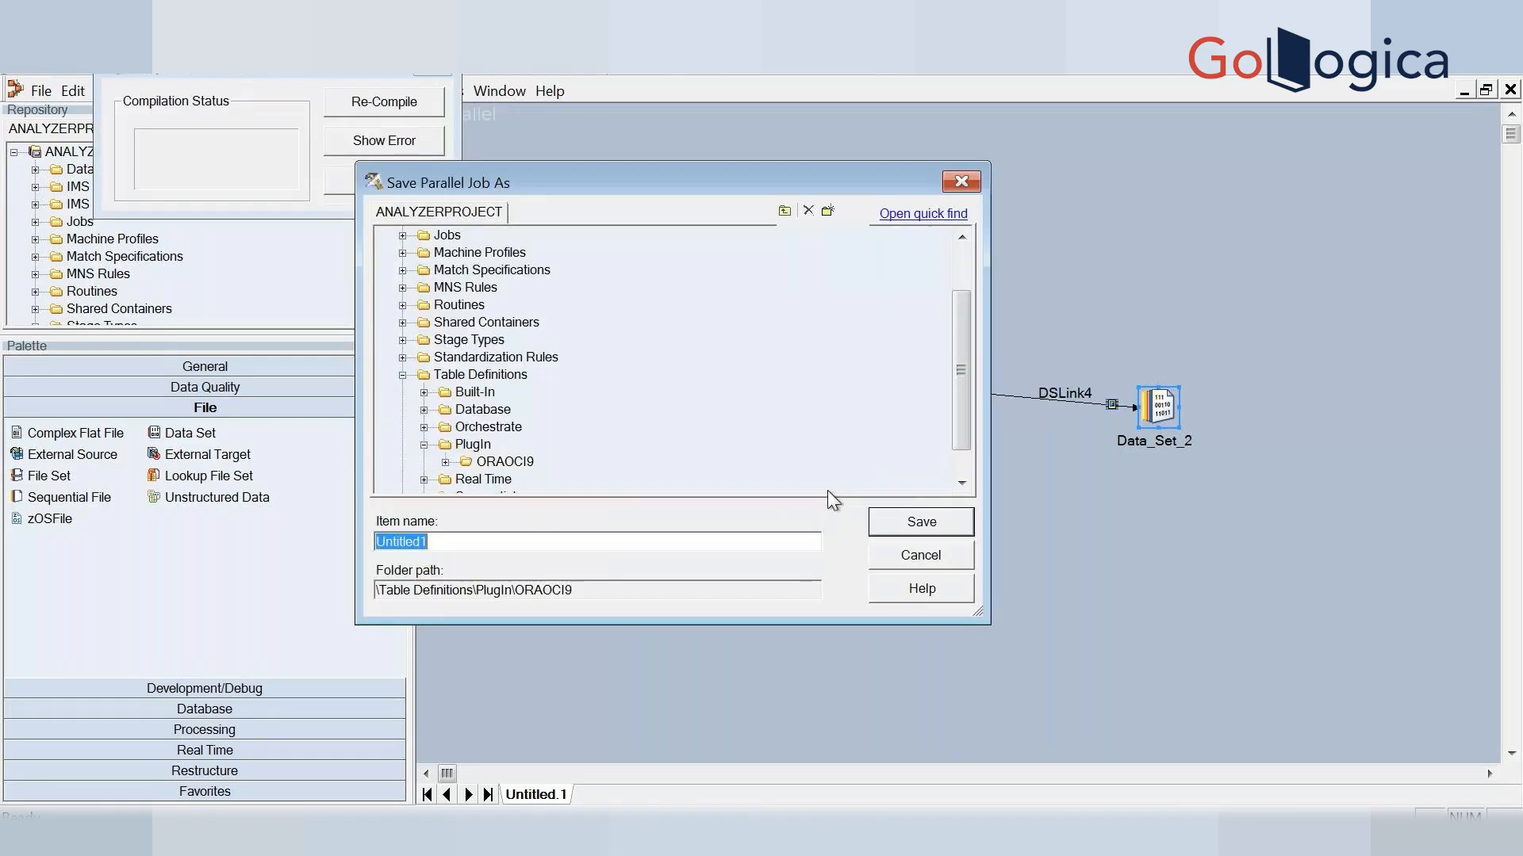
left_click_drag(961, 408, 949, 226)
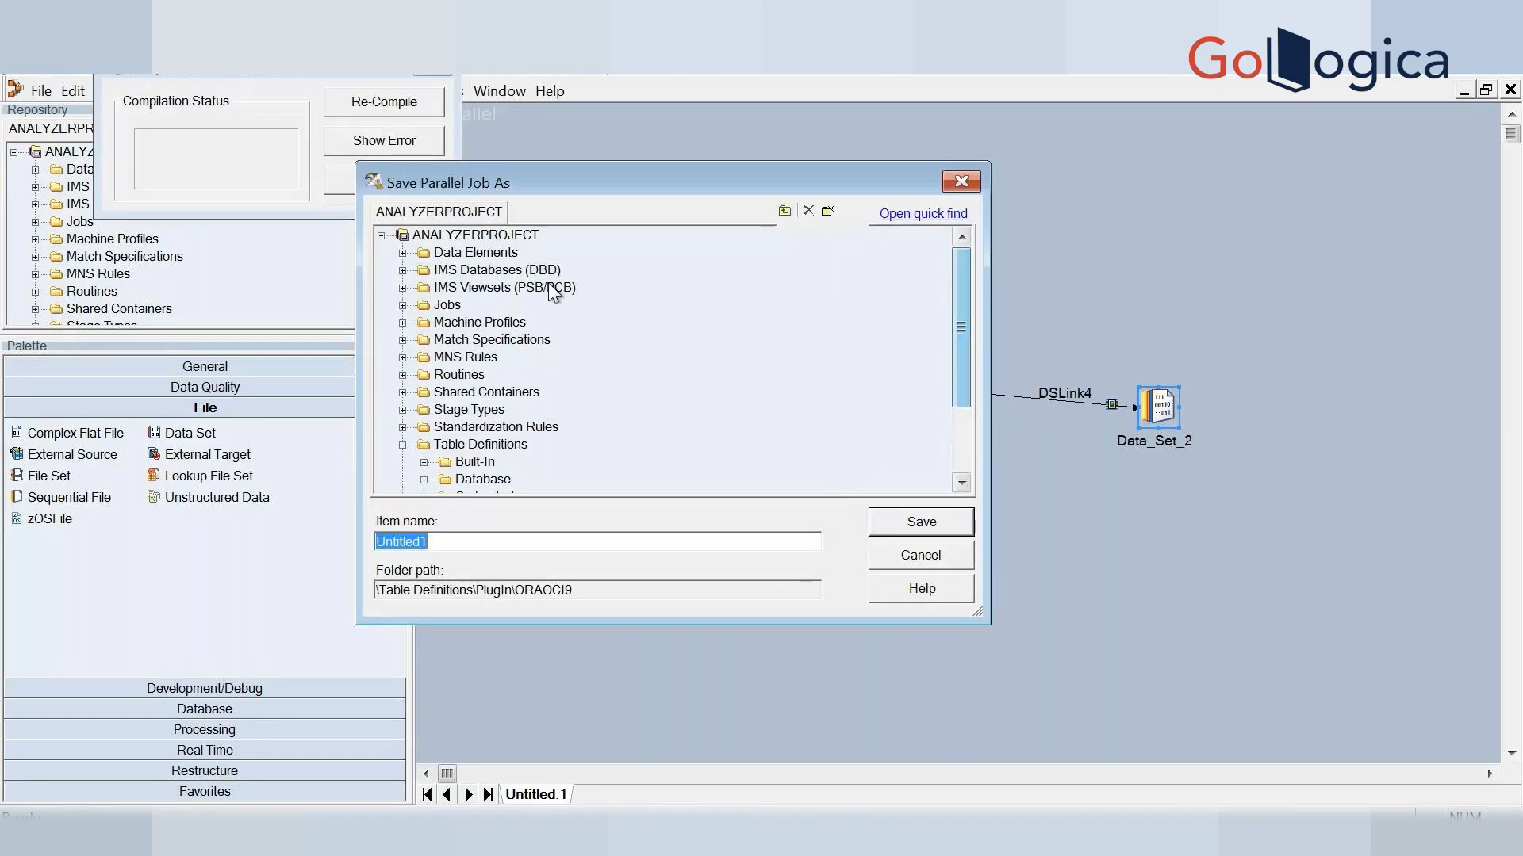
left_click(402, 304)
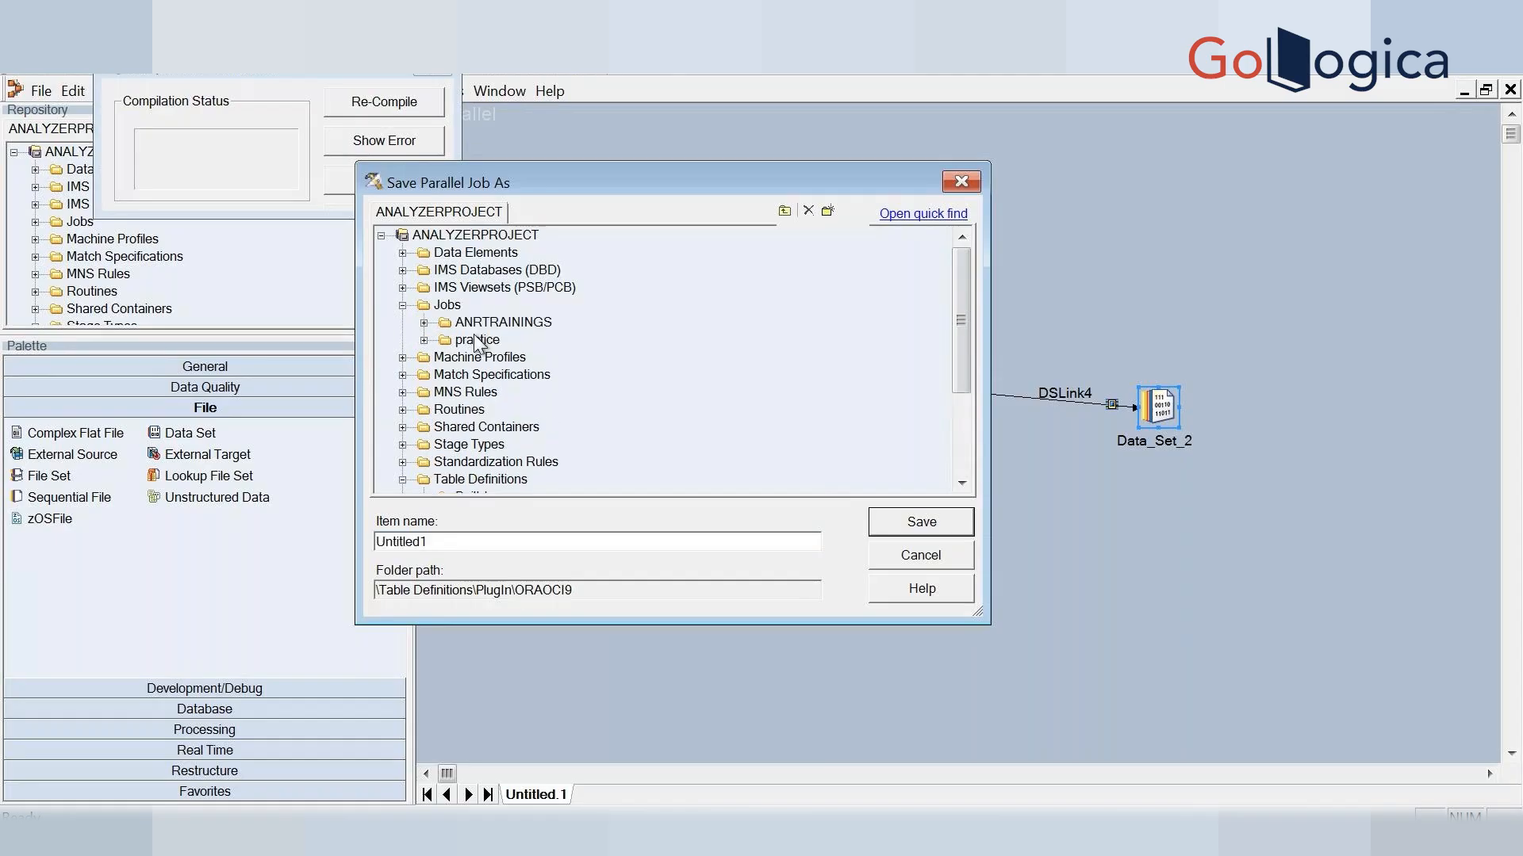
left_click(492, 322)
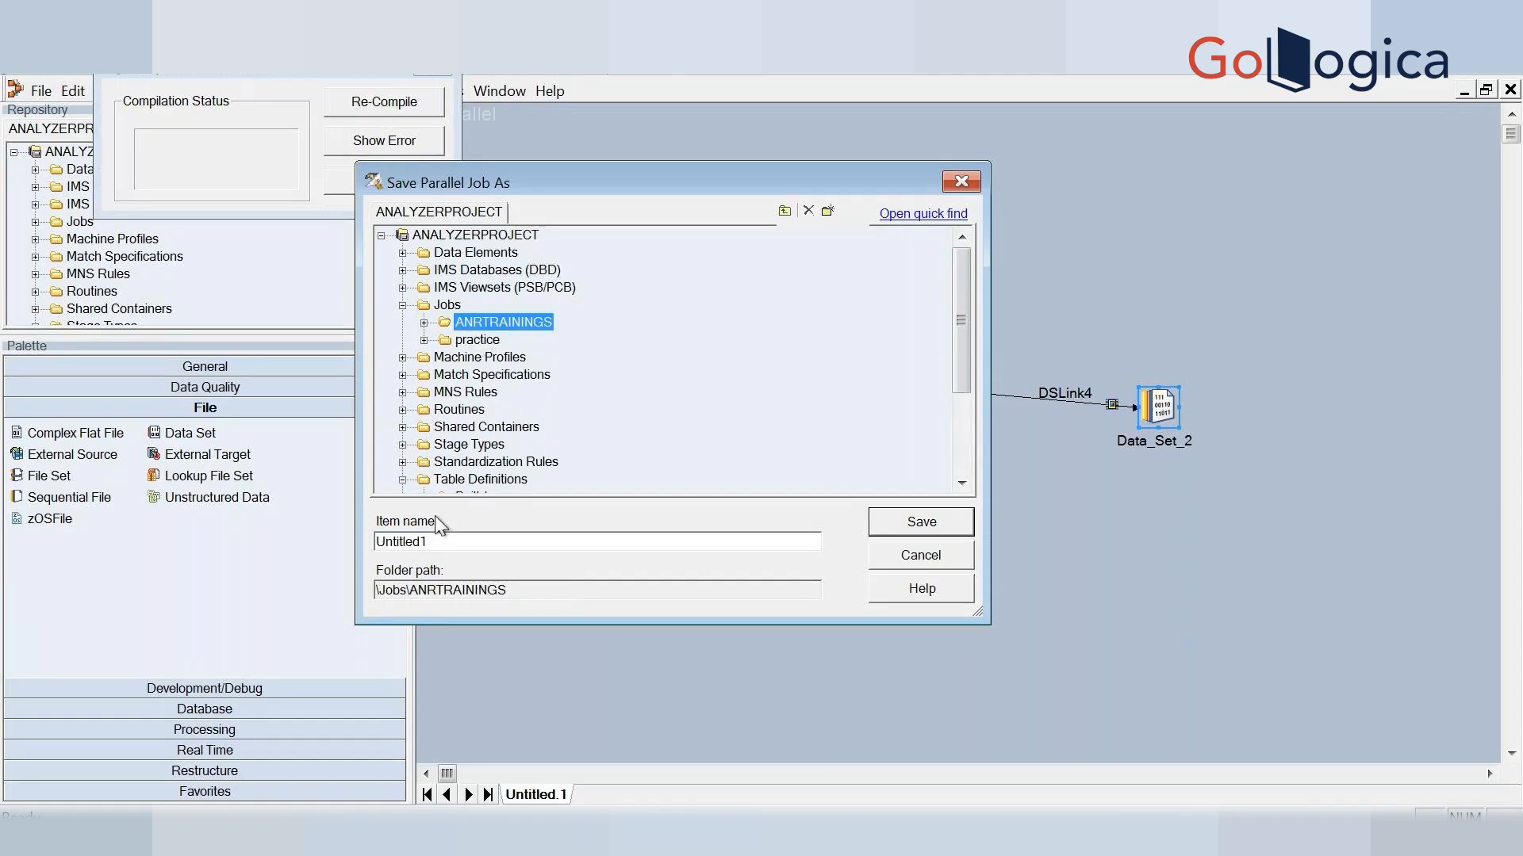
Save the job as sc31_Modify and run it with no limit on warnings
double_click(441, 542)
key("BackSpace")
type("sc31")
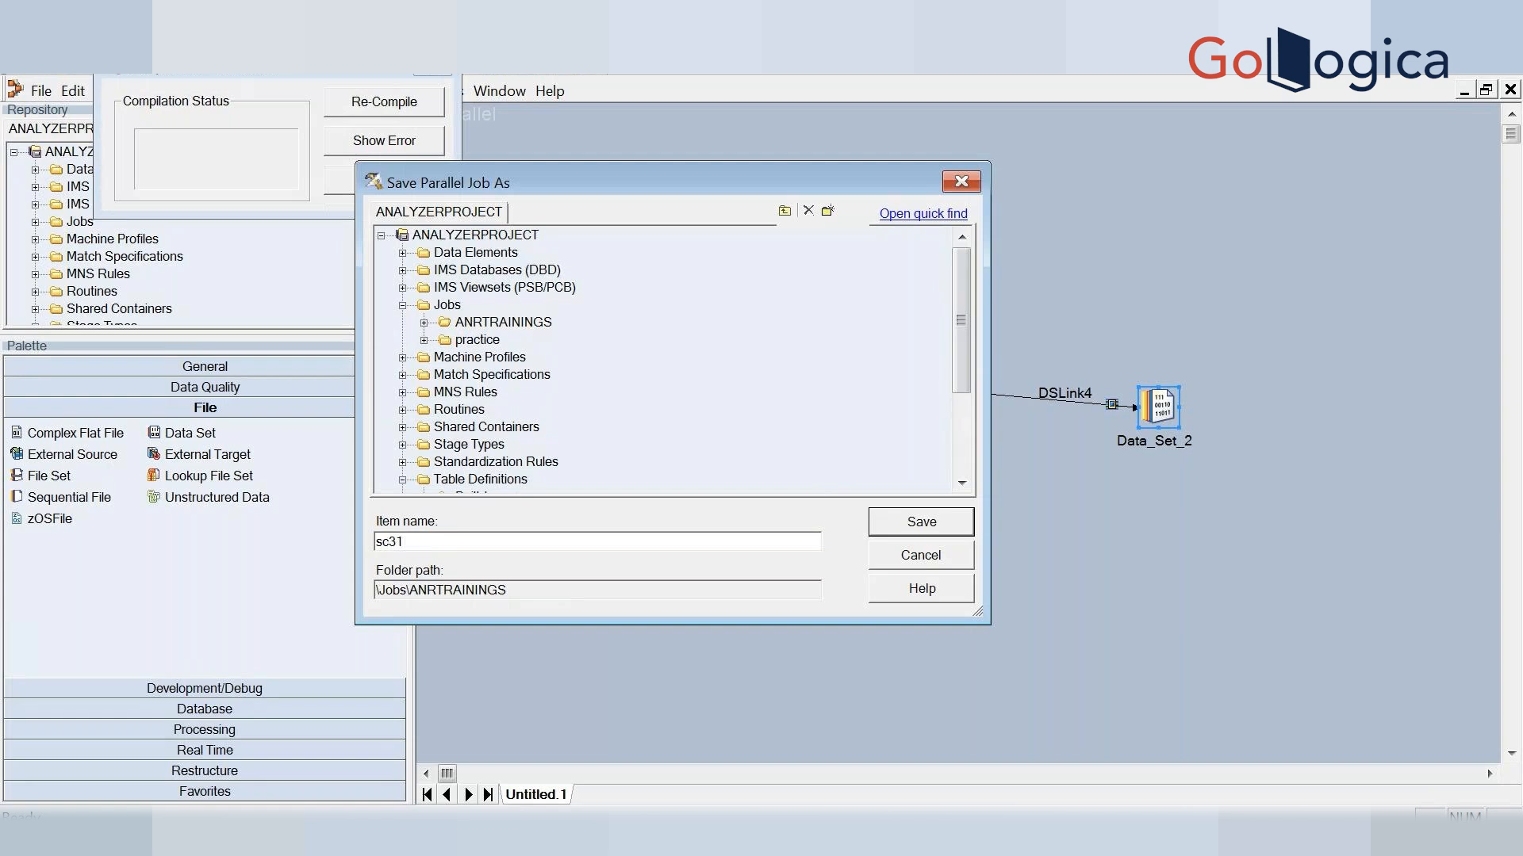
type("_Nul")
key("BackSpace")
key("BackSpace")
key("BackSpace")
type("Mo")
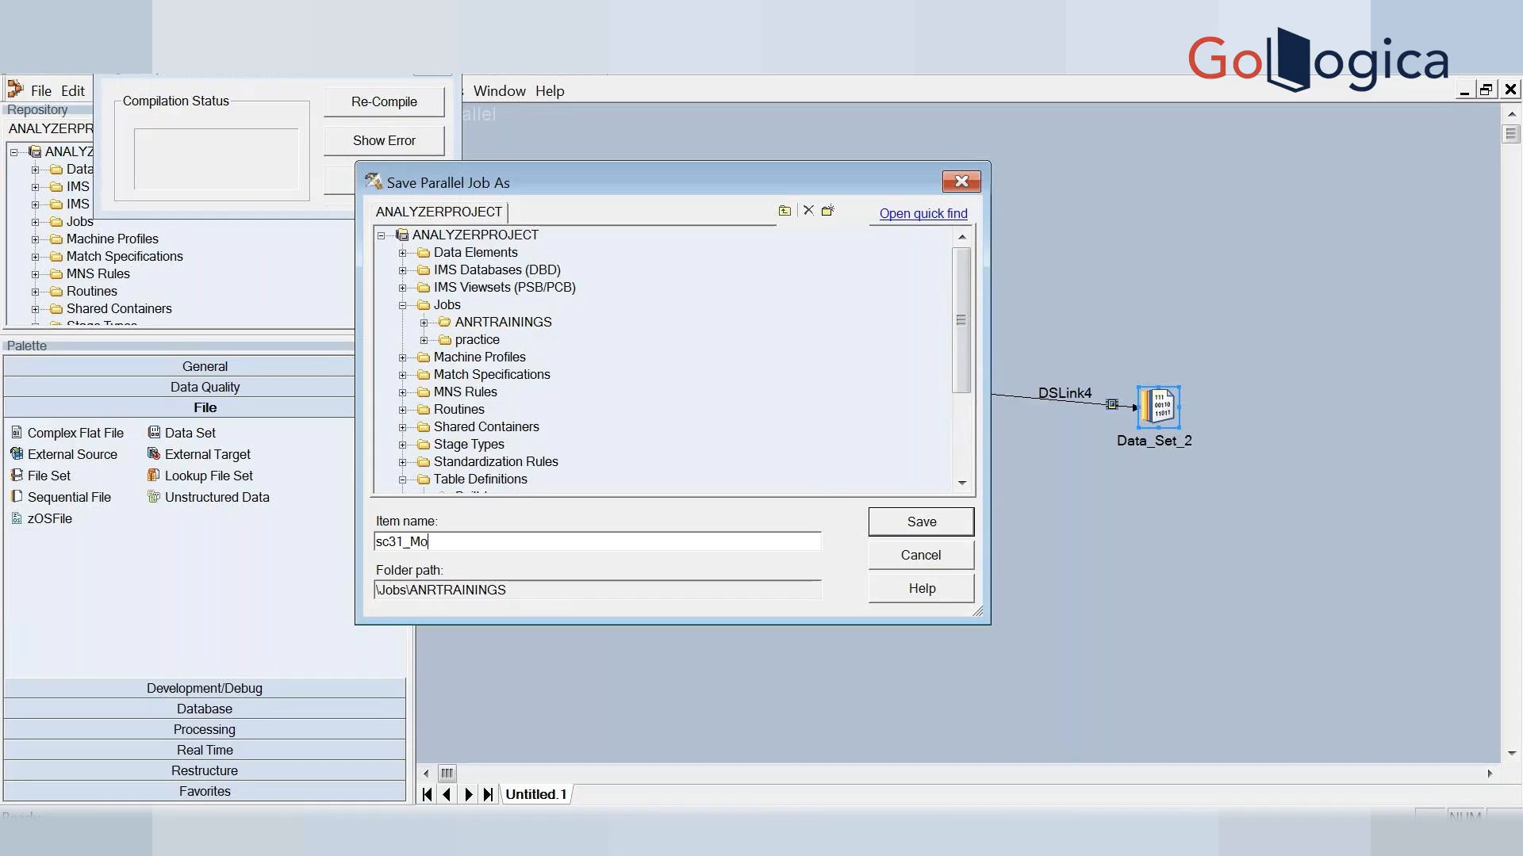
type("dify")
left_click(932, 522)
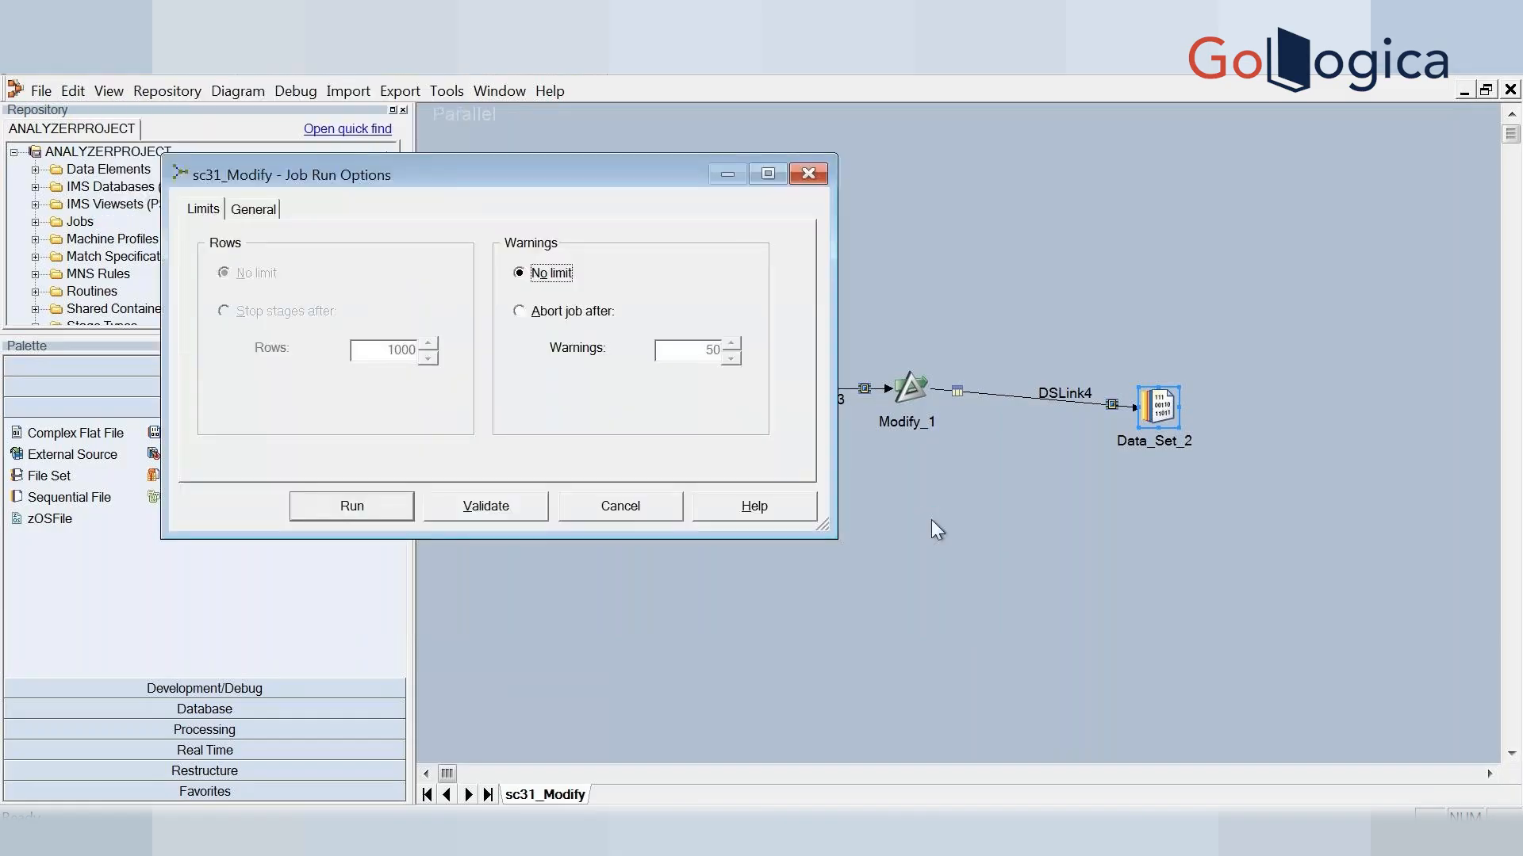
left_click(314, 514)
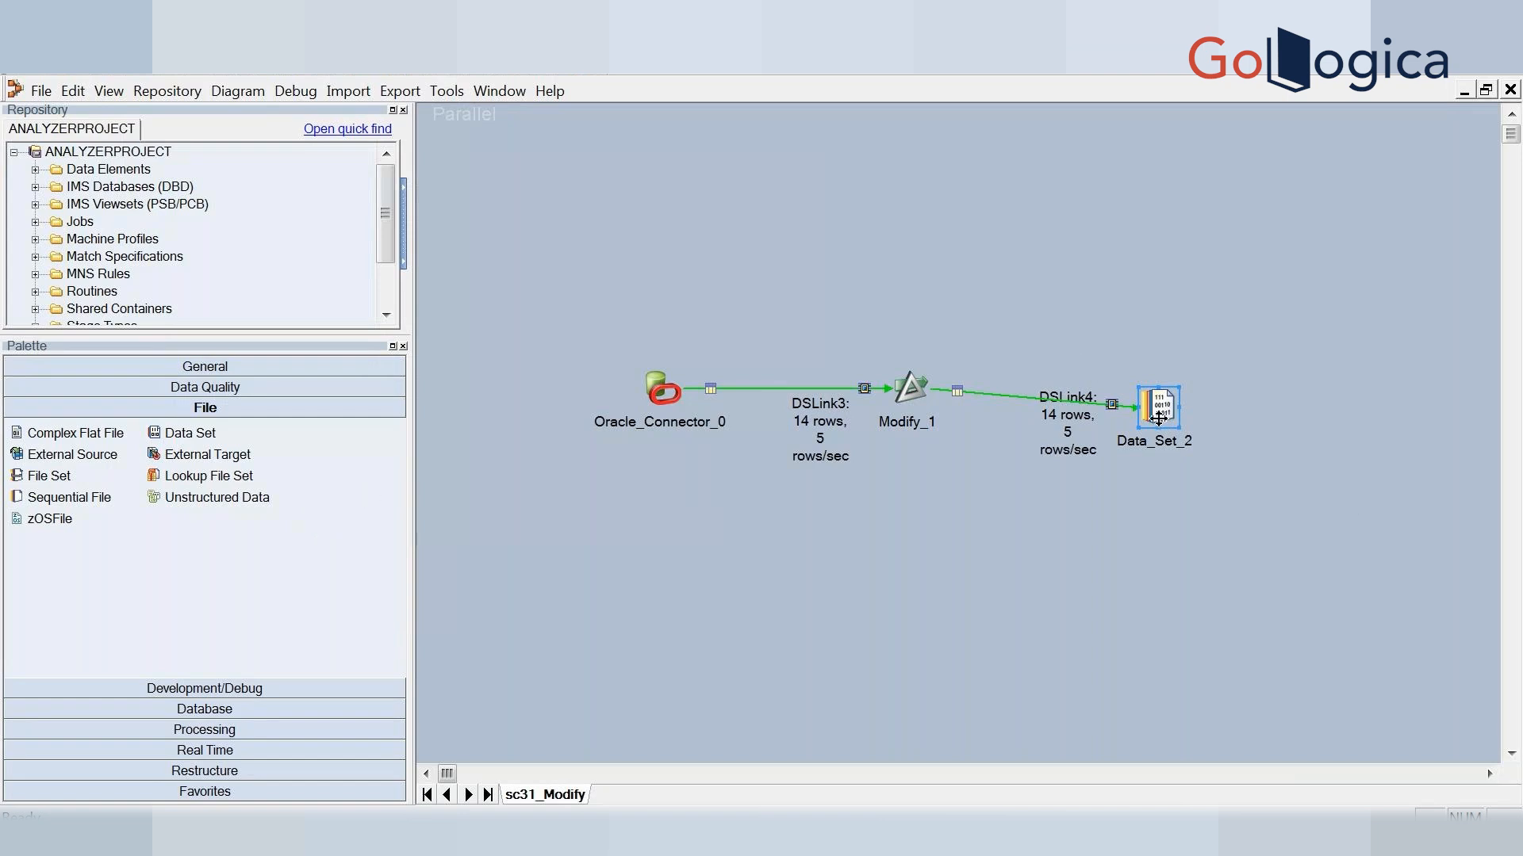
View the DSLink4 data of the target data set with 100 rows to display, check the COMM column, and close the browser
right_click(1158, 419)
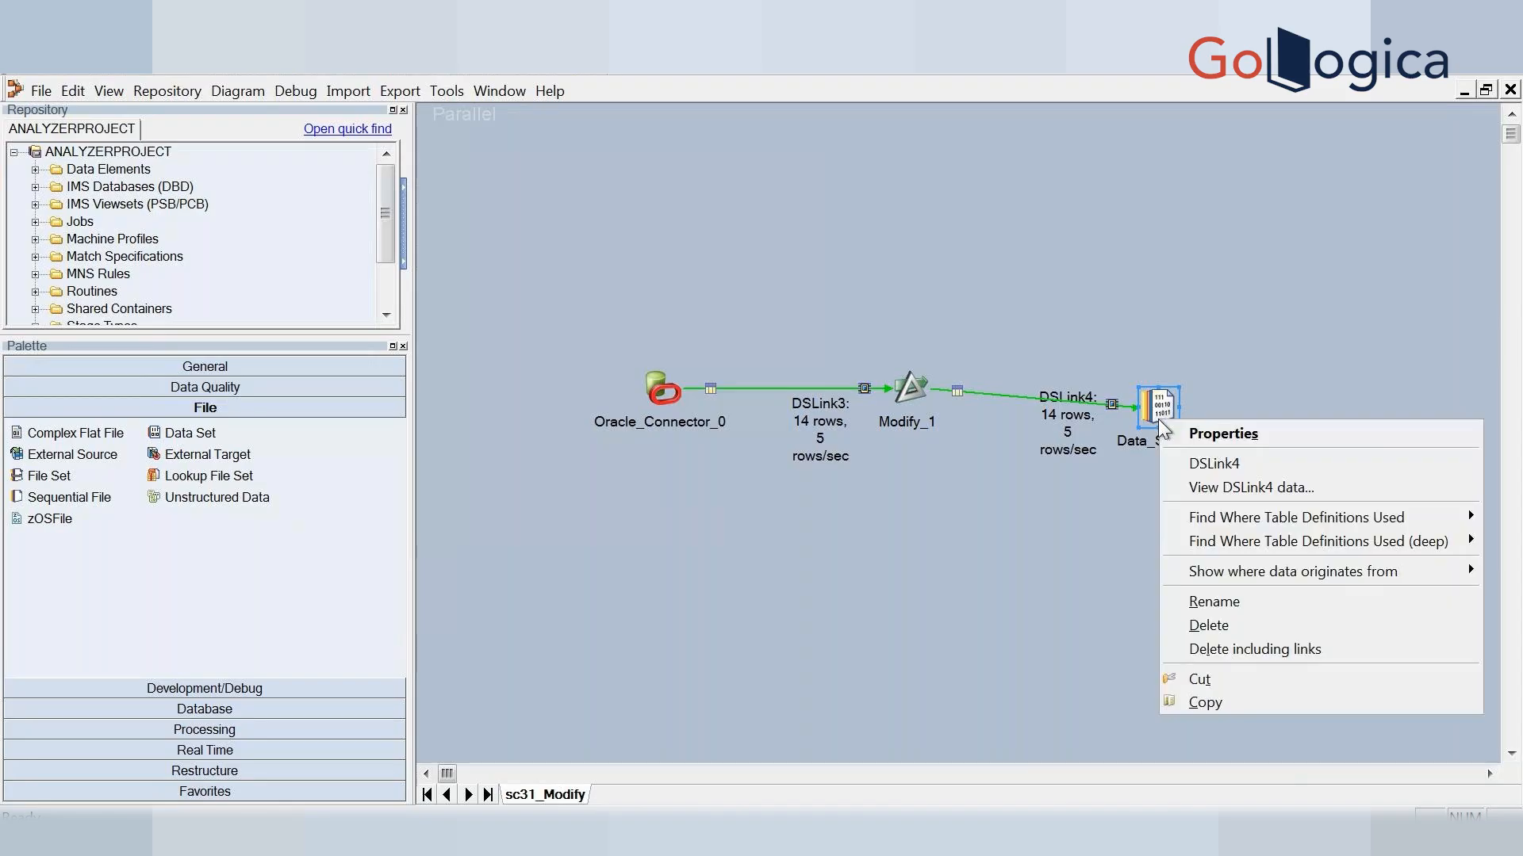
left_click(1229, 485)
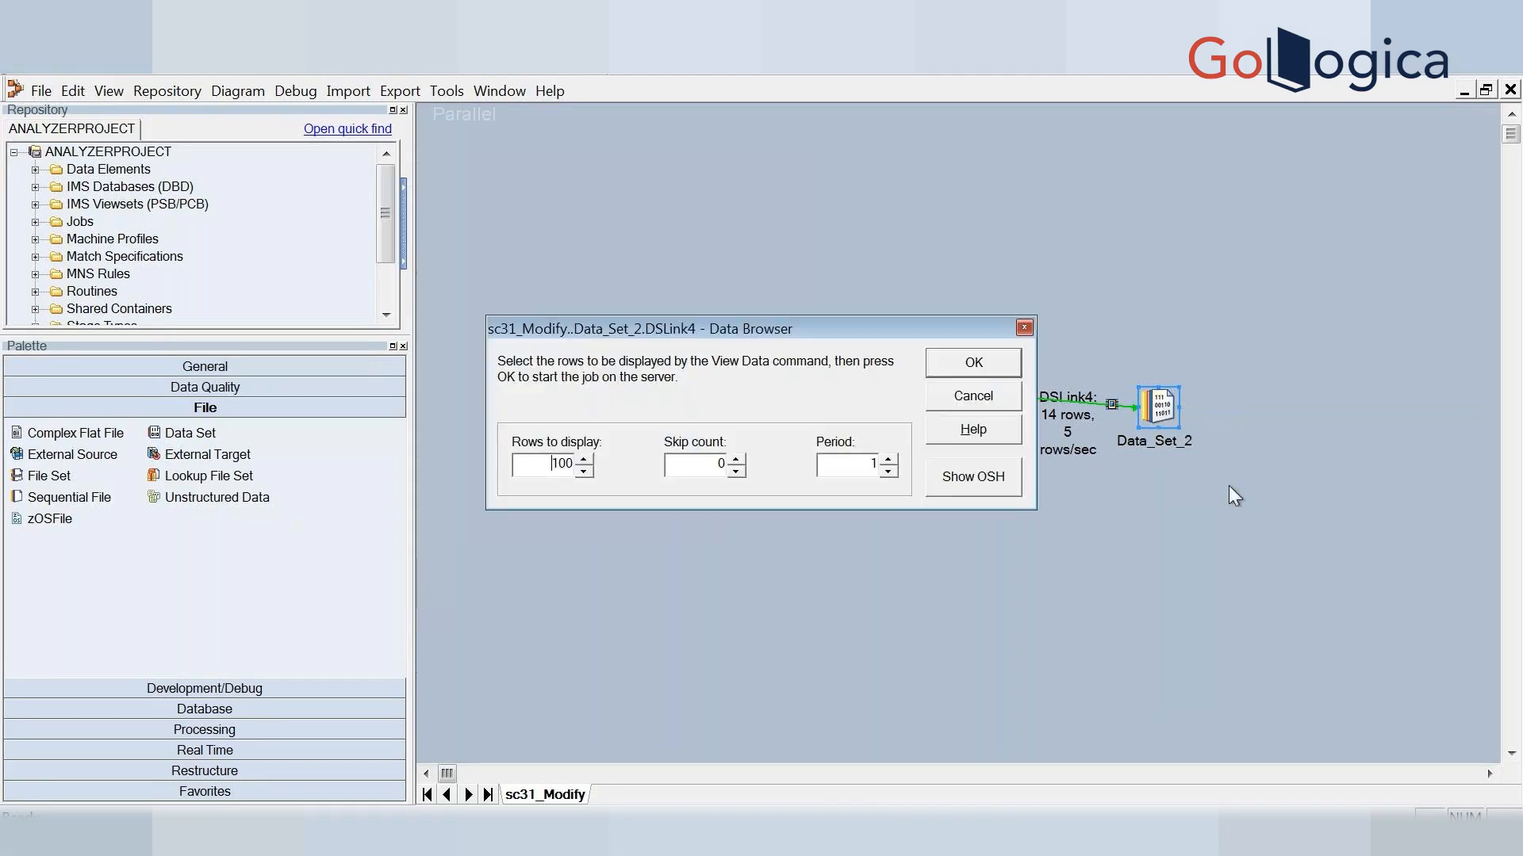
left_click(961, 367)
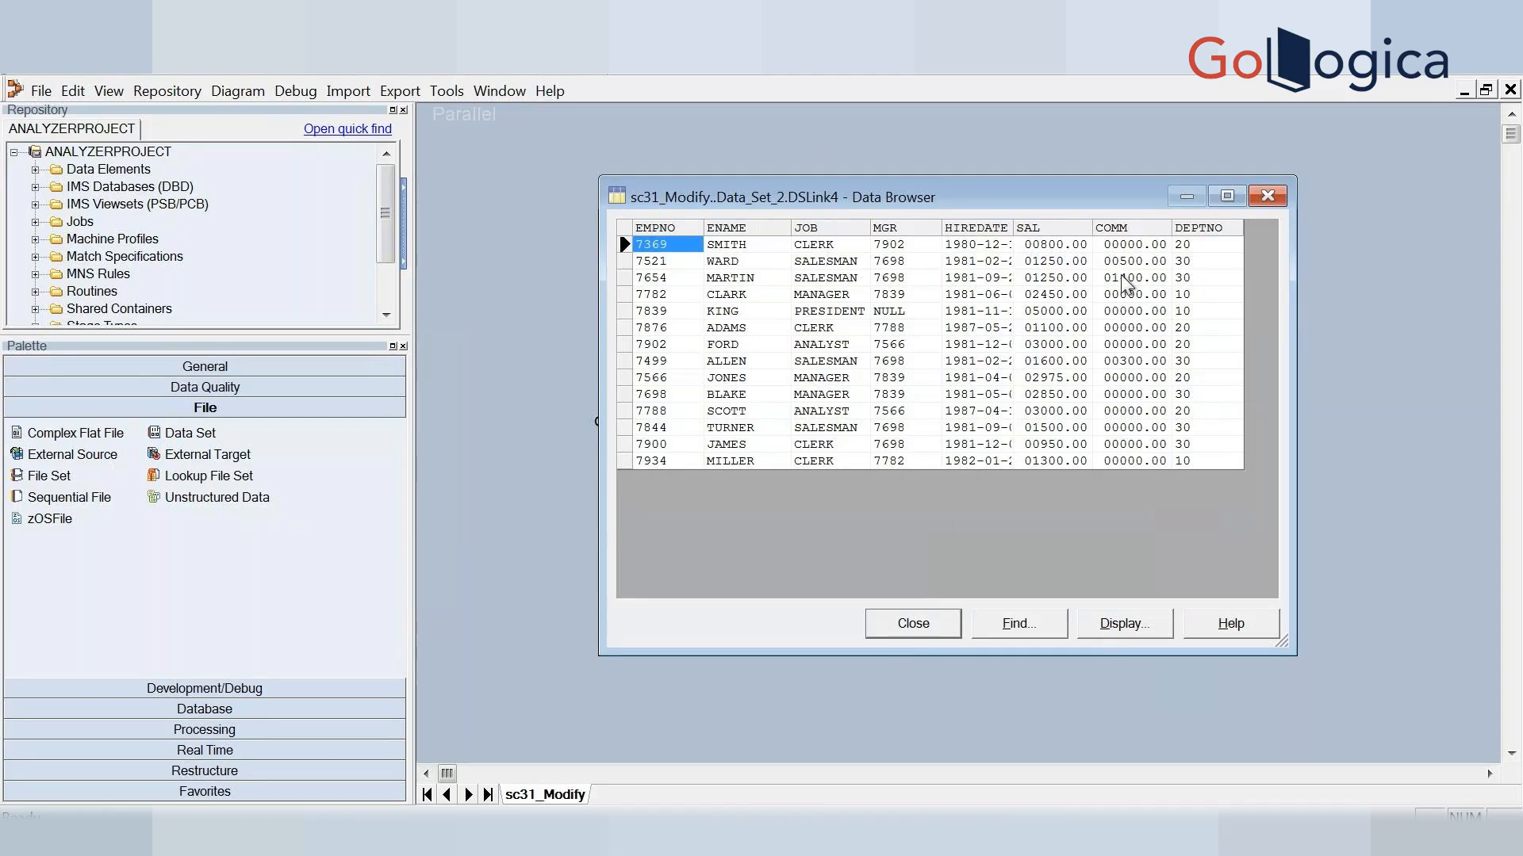
left_click(912, 624)
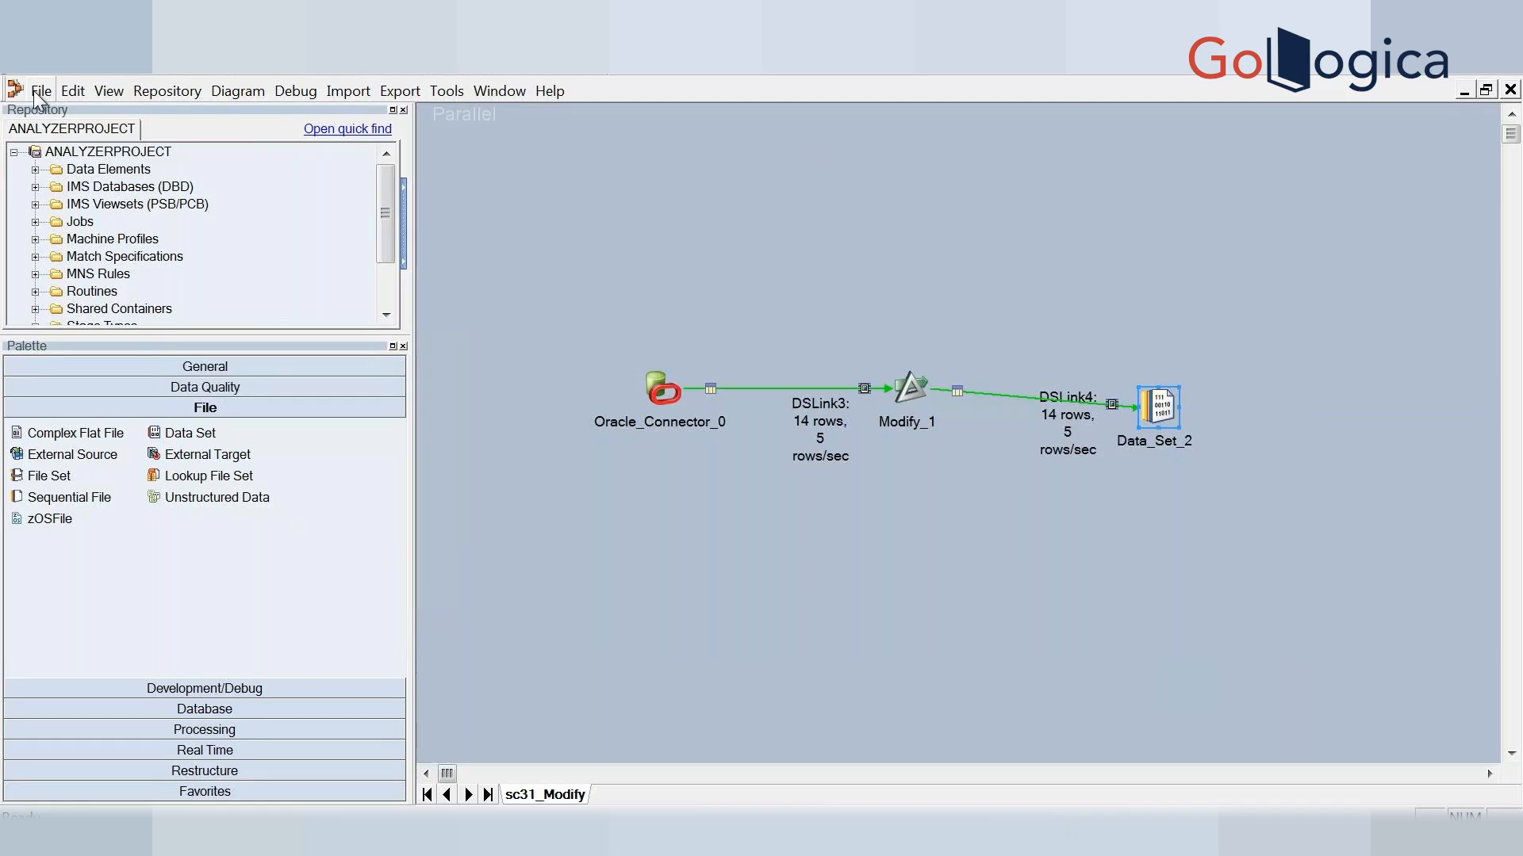
Save a copy of the job as sc31_Modify1 in the Jobs\ANRTRAININGS folder
left_click(40, 90)
left_click(103, 215)
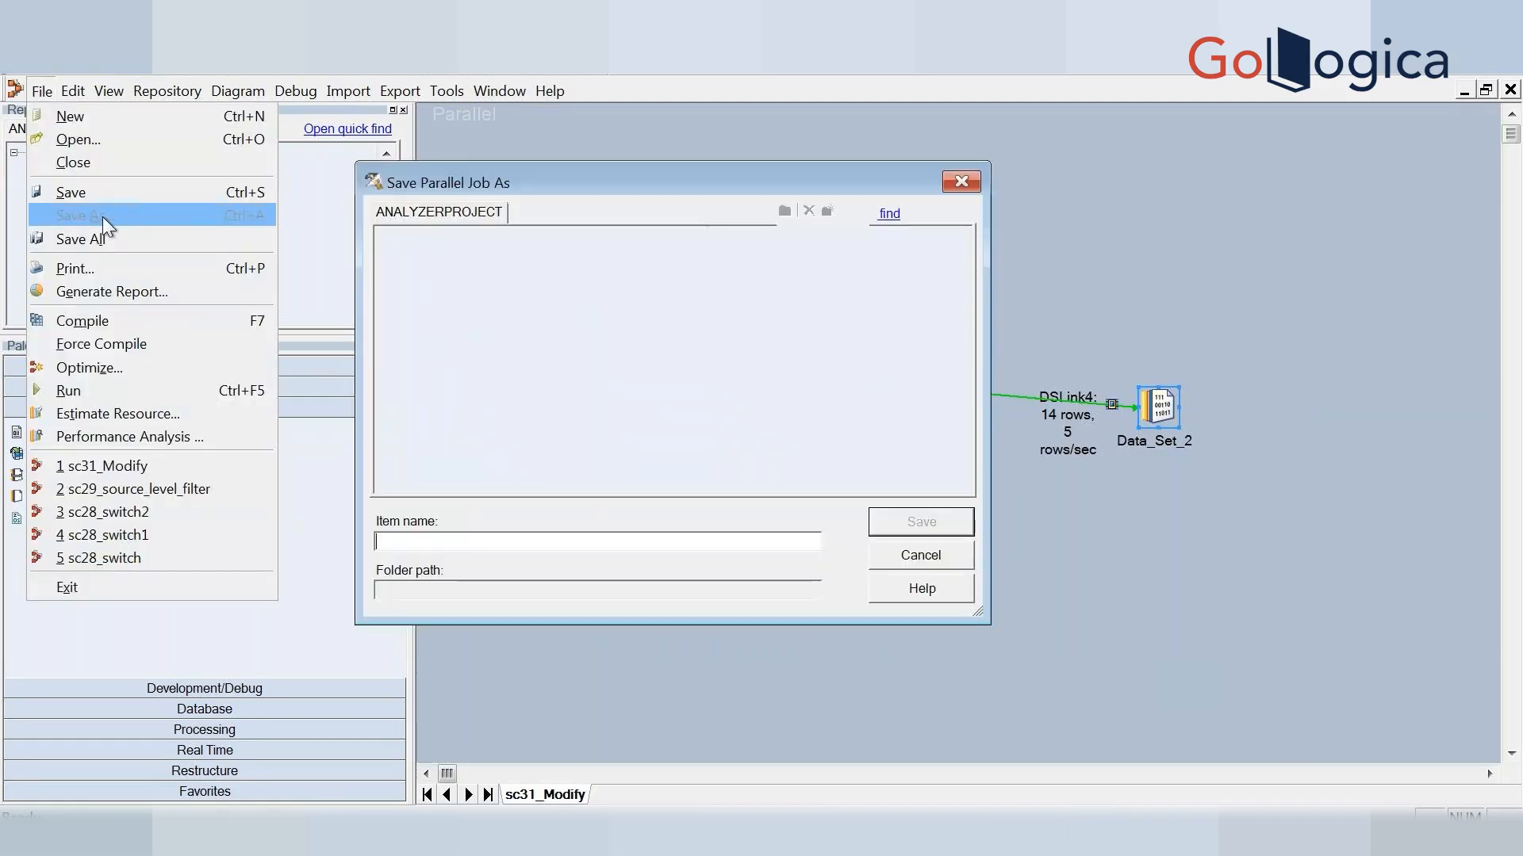
left_click(458, 539)
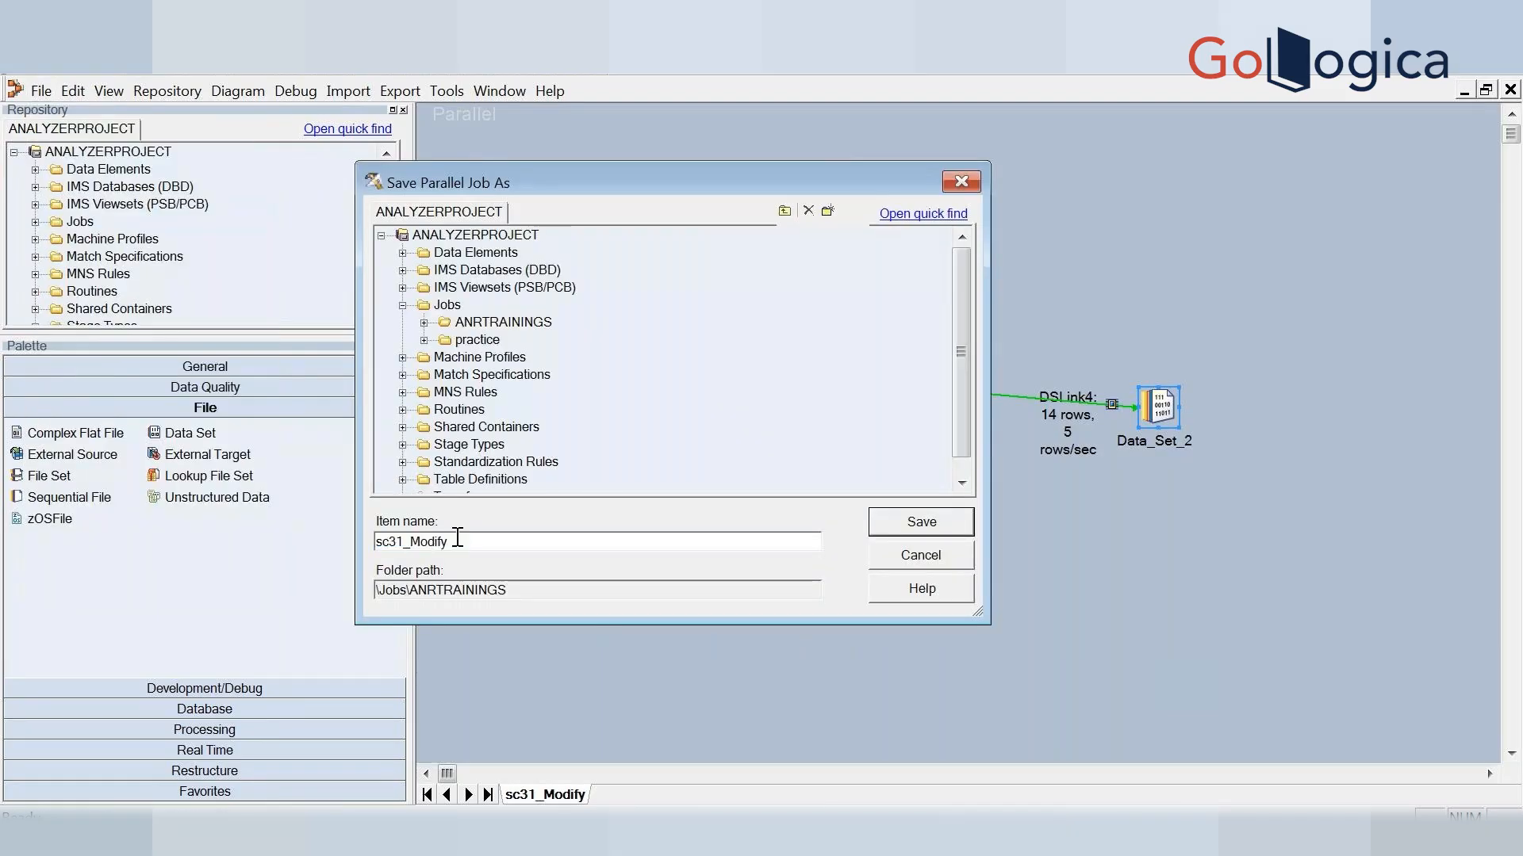
type("1")
left_click(899, 529)
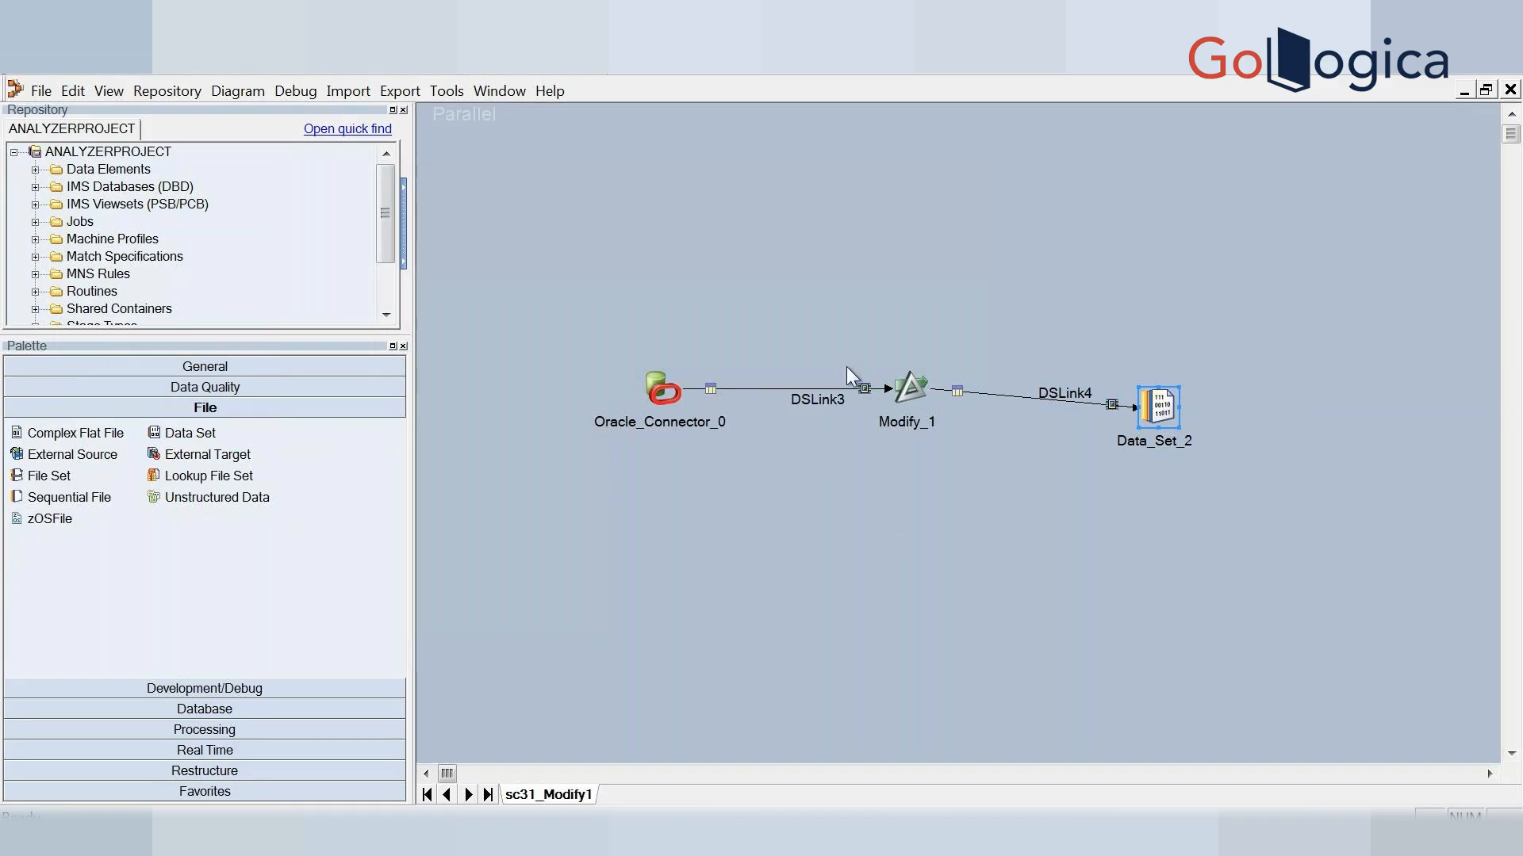
Add a second specification, drop mgr, to the Modify_1 stage's properties
double_click(898, 388)
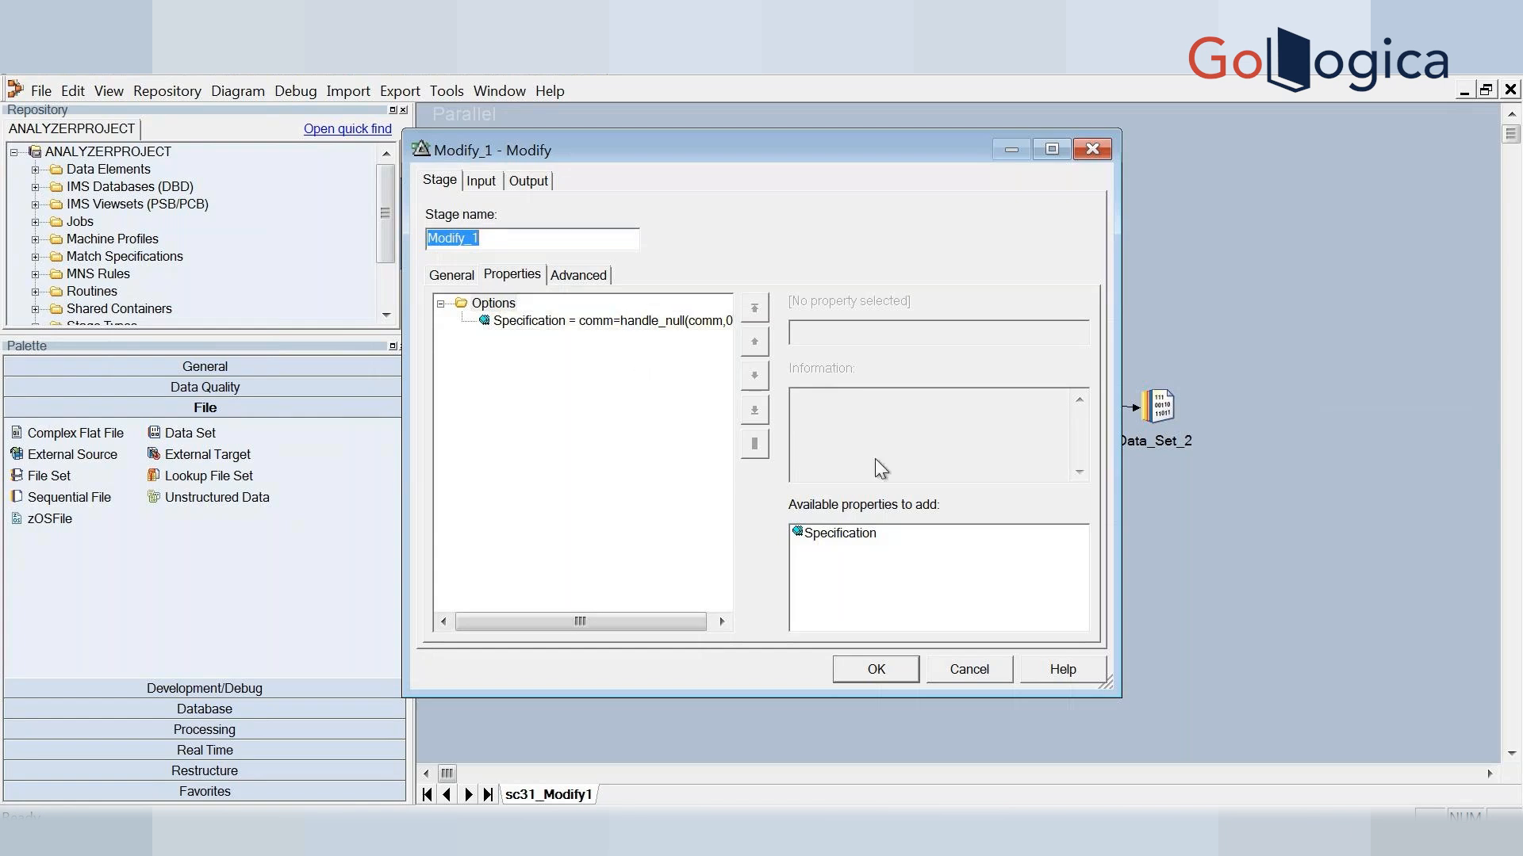
left_click(839, 541)
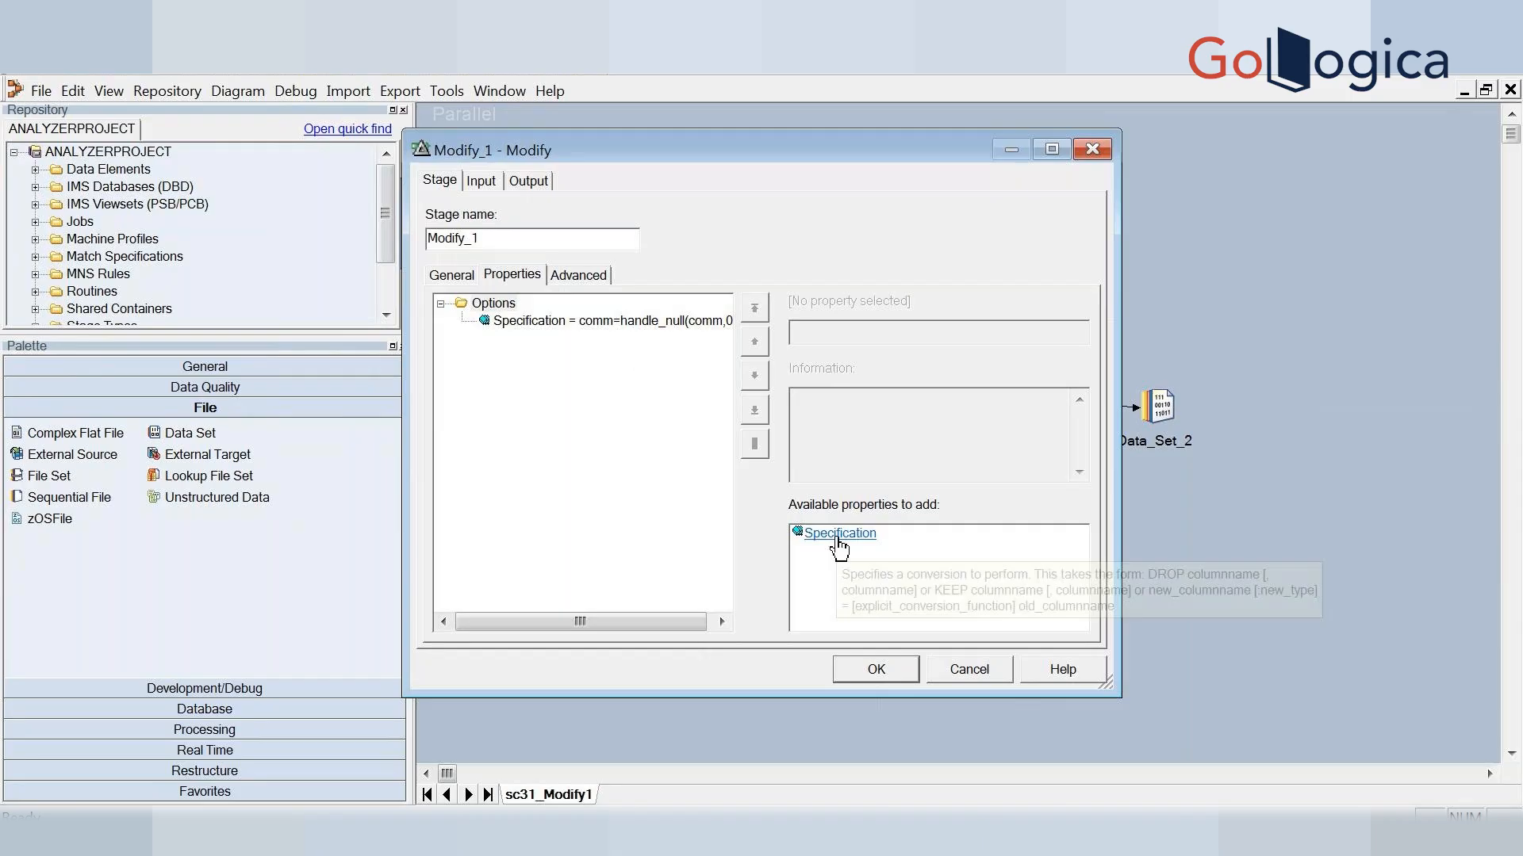
left_click(838, 536)
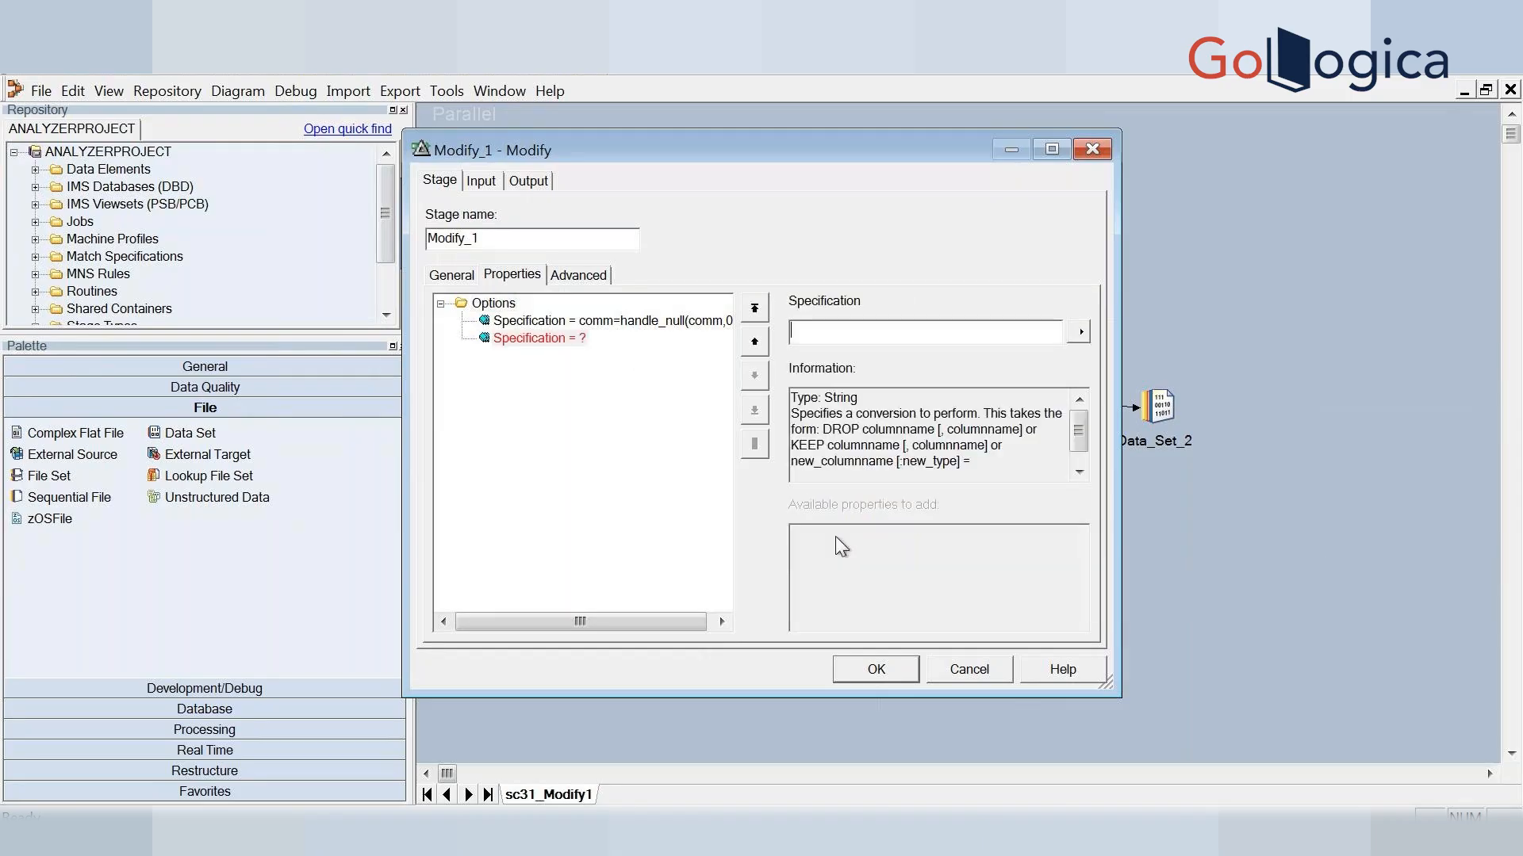
left_click(522, 341)
left_click(833, 330)
type("drop")
mouse_move(303, 839)
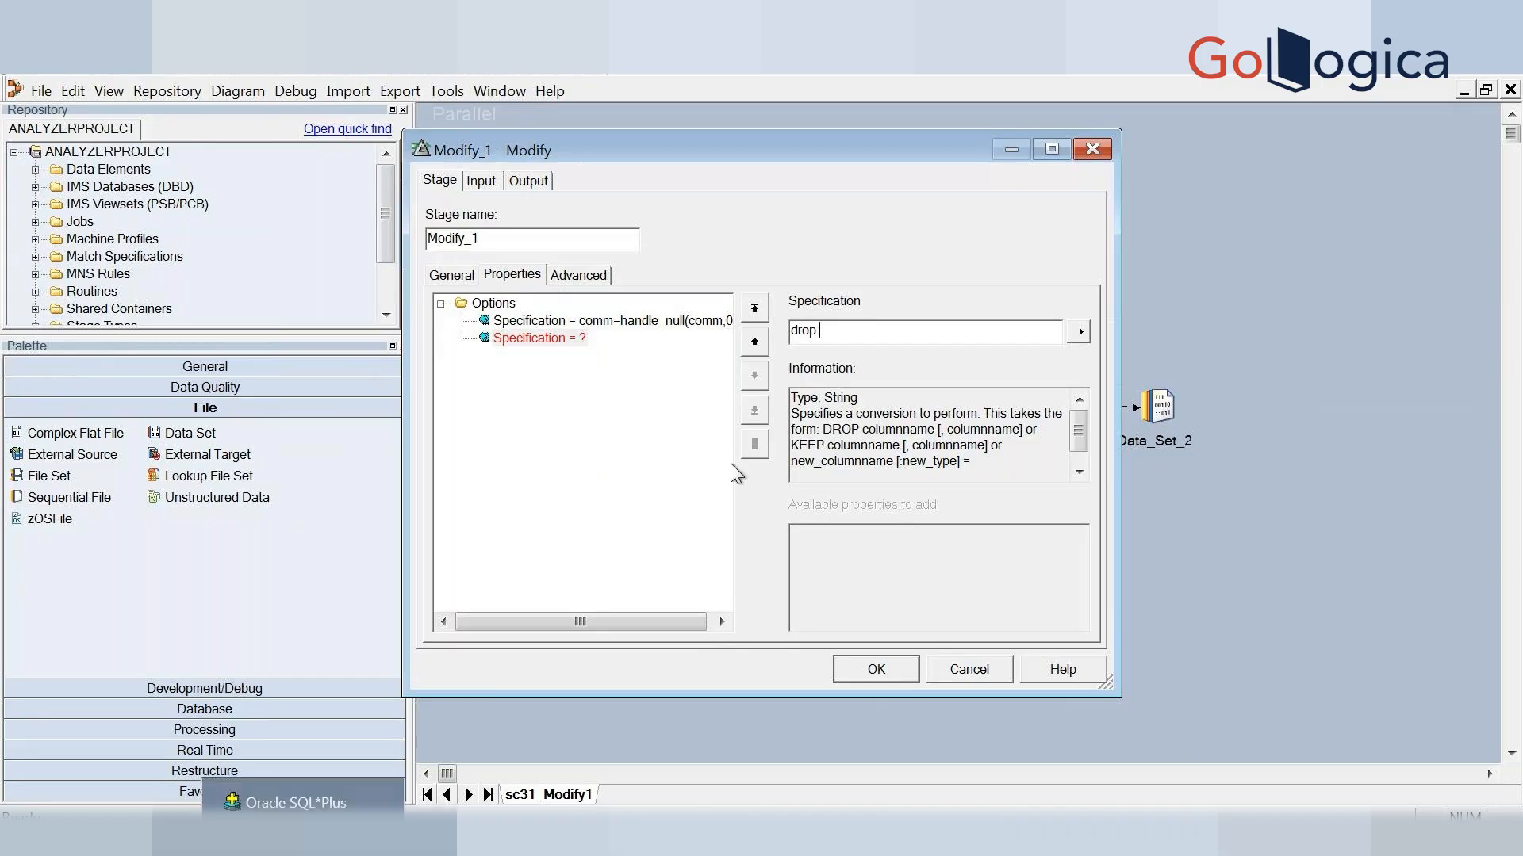
type("mgr")
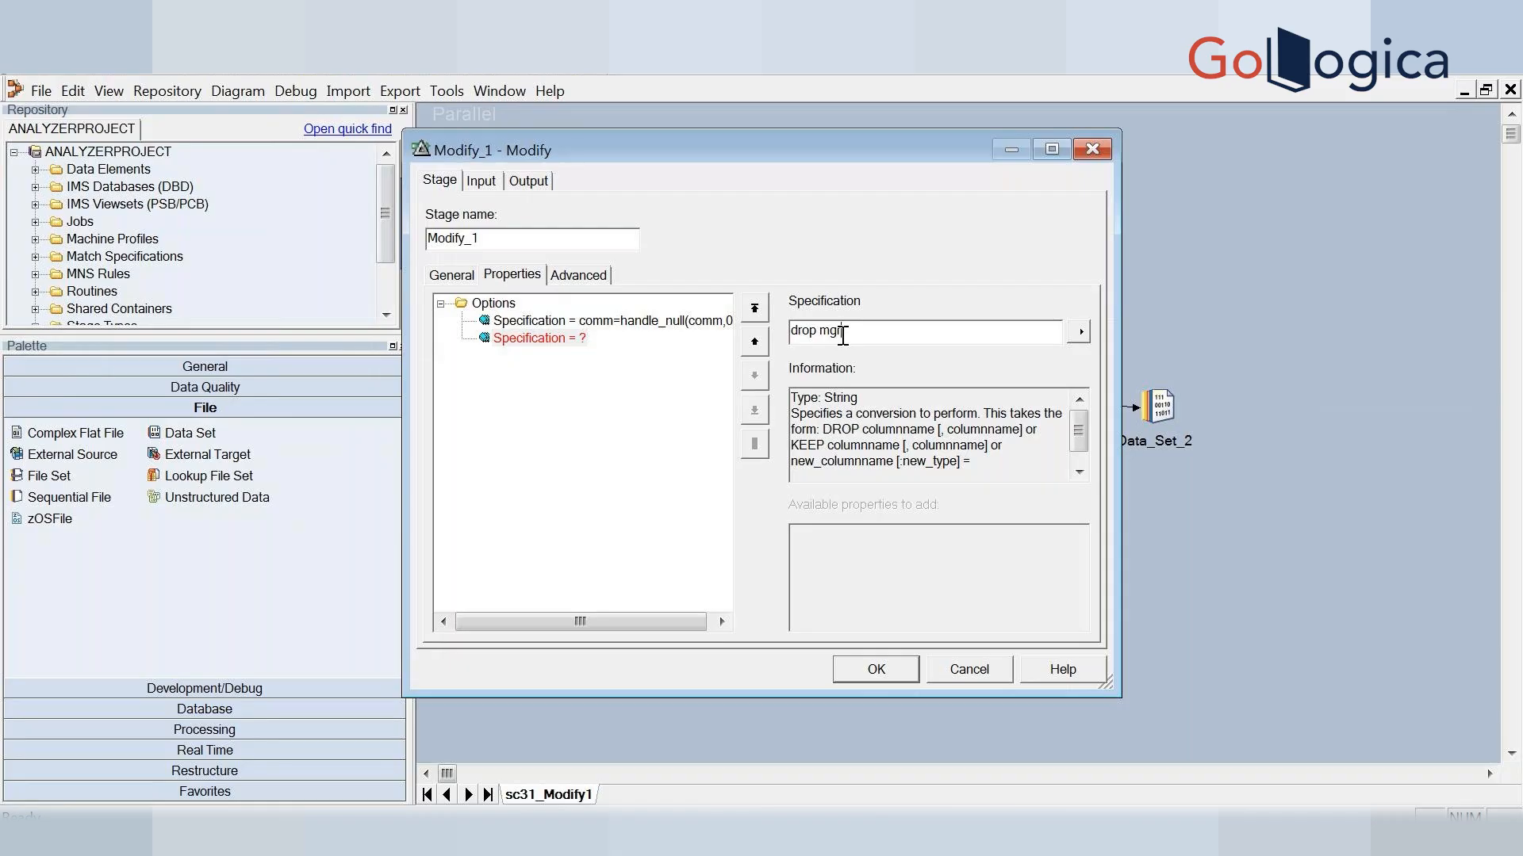
type(",")
key("BackSpace")
left_click(531, 320)
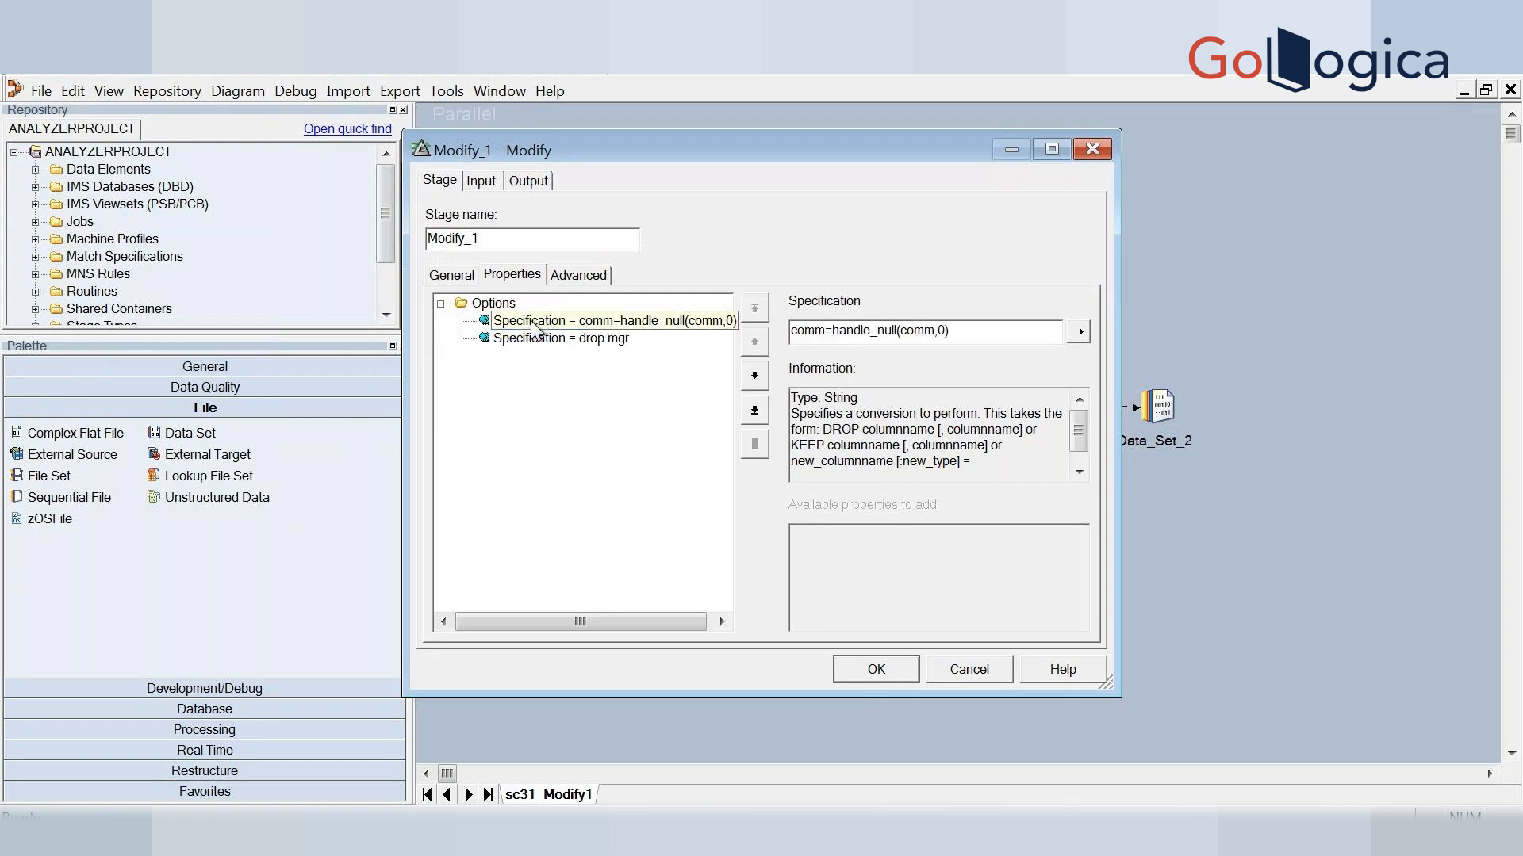
Add the specification hiredate=date_from_timestamp(hiredate) to the Modify_1 stage, checking the emp column names in Oracle SQL*Plus
left_click(487, 304)
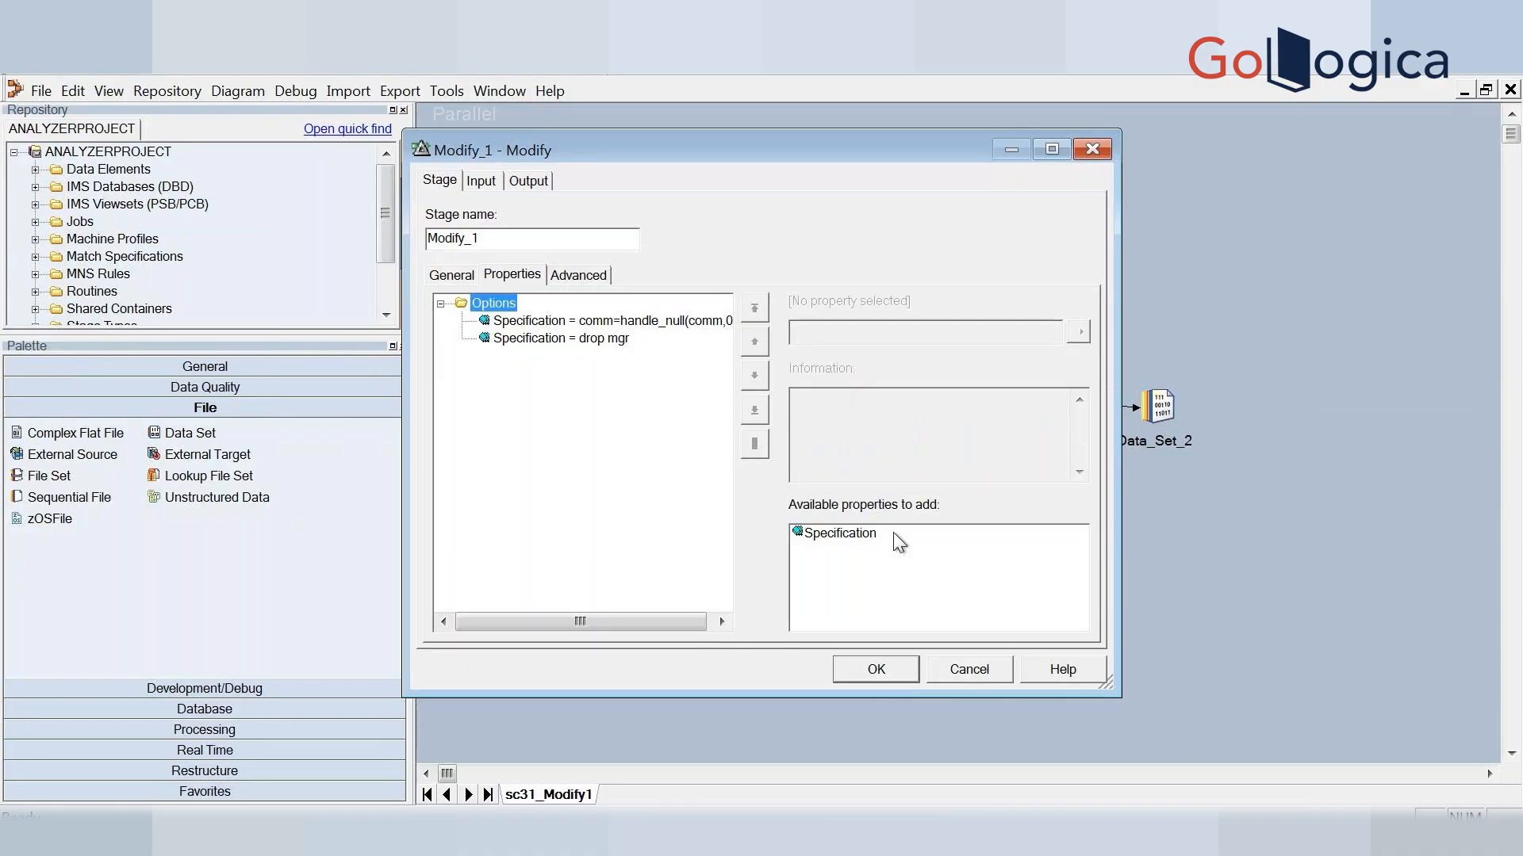
left_click(837, 537)
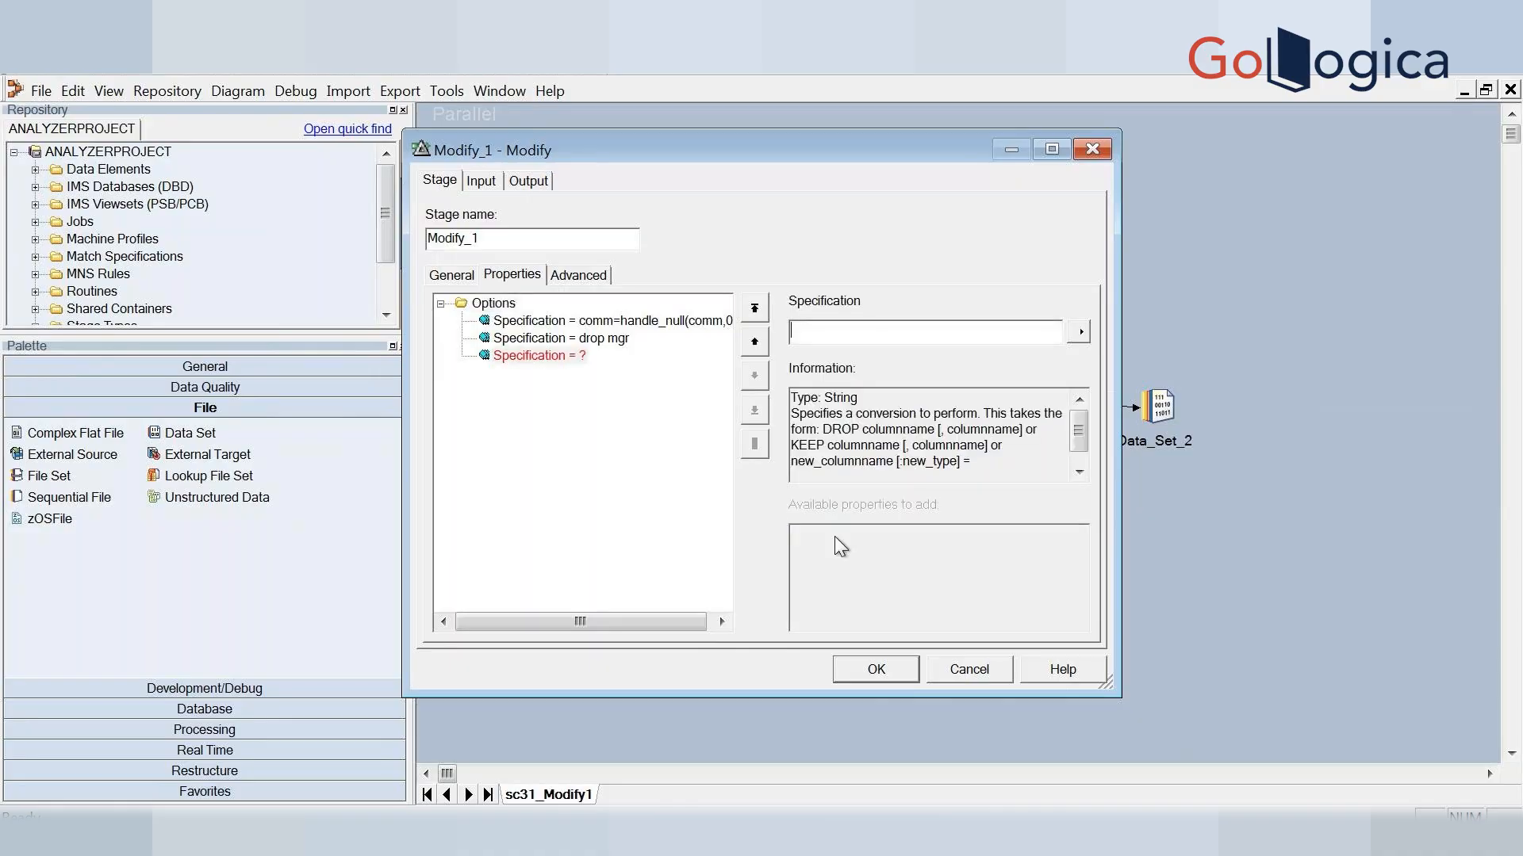
left_click(517, 359)
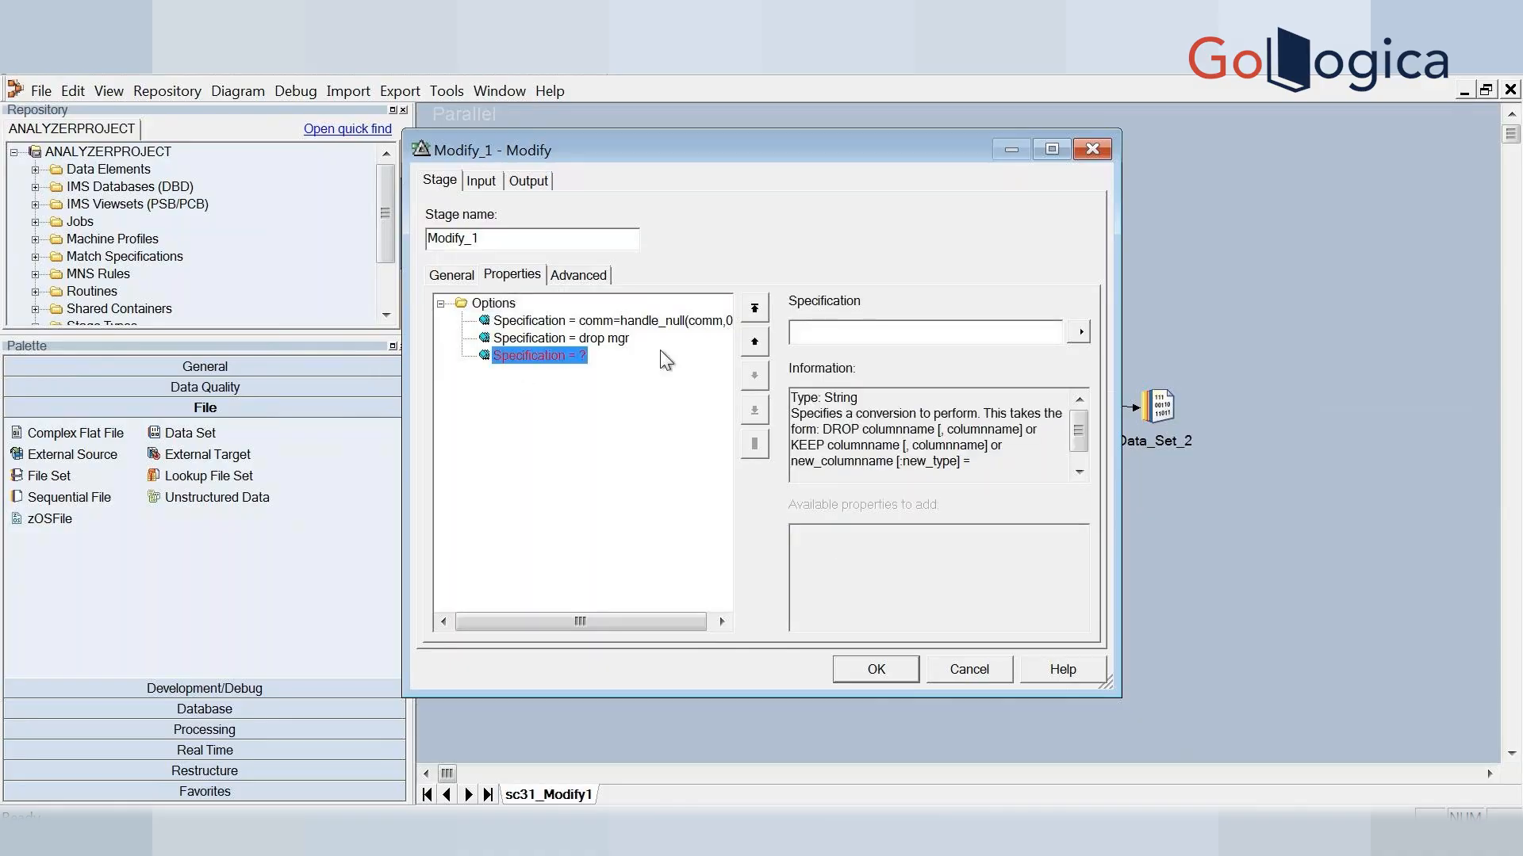
left_click(833, 330)
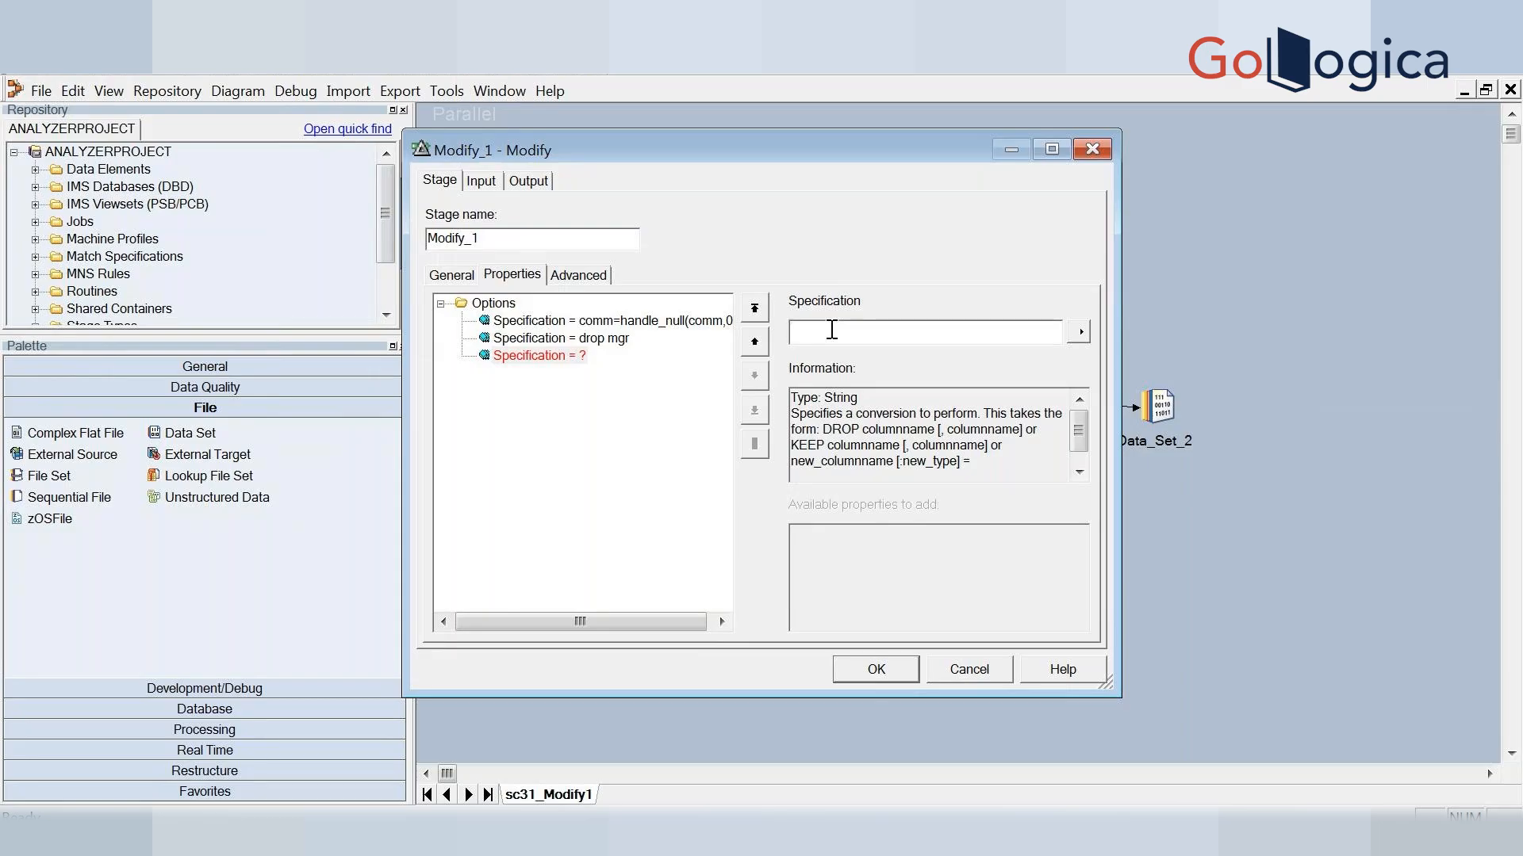
left_click(535, 355)
left_click(825, 327)
type("hi")
key("alt+Tab")
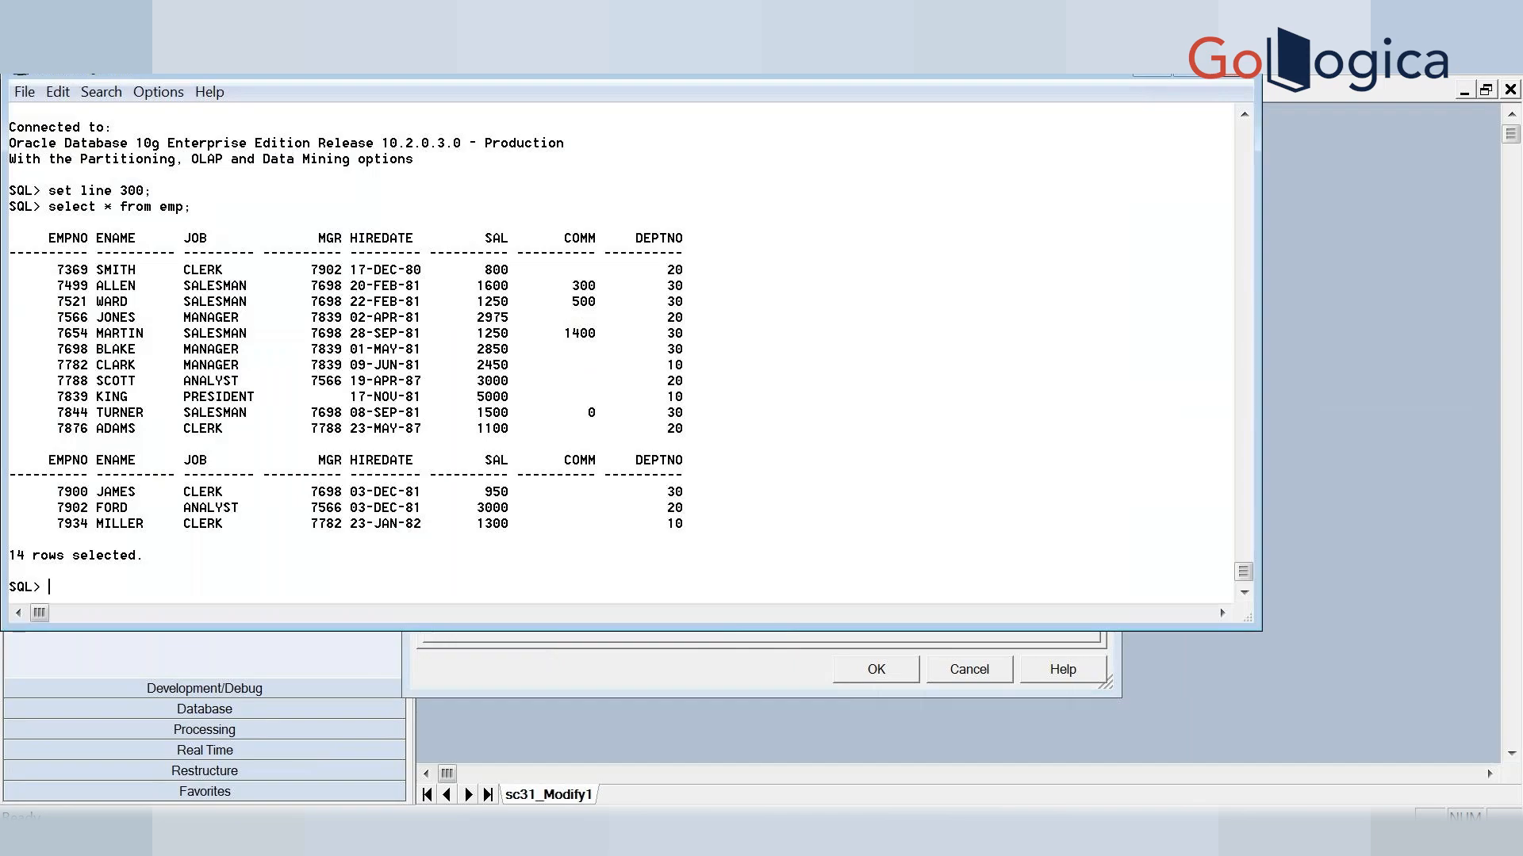
key("alt+Tab")
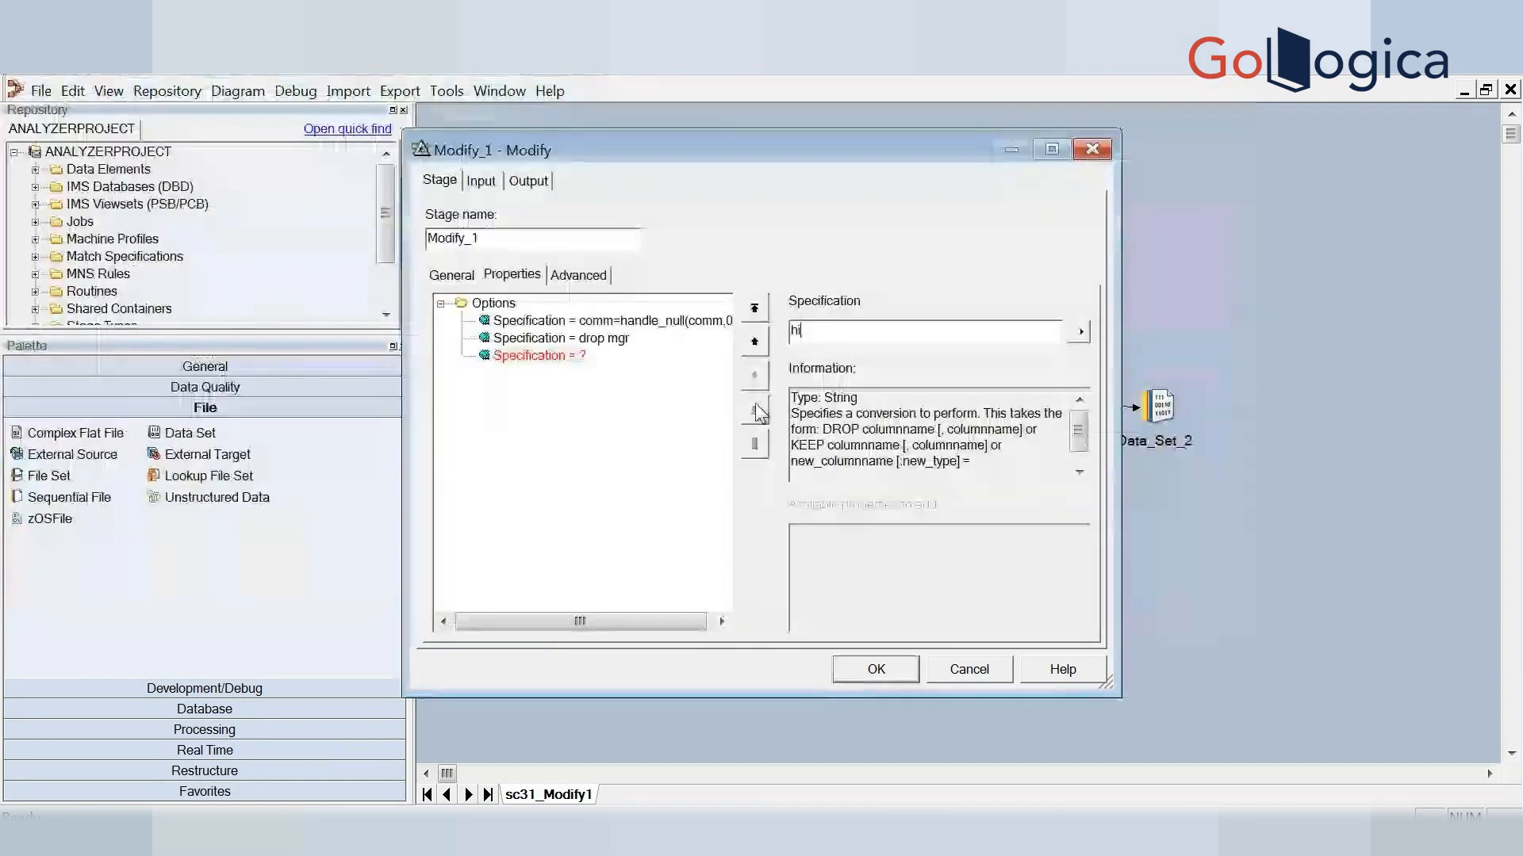
type("redate")
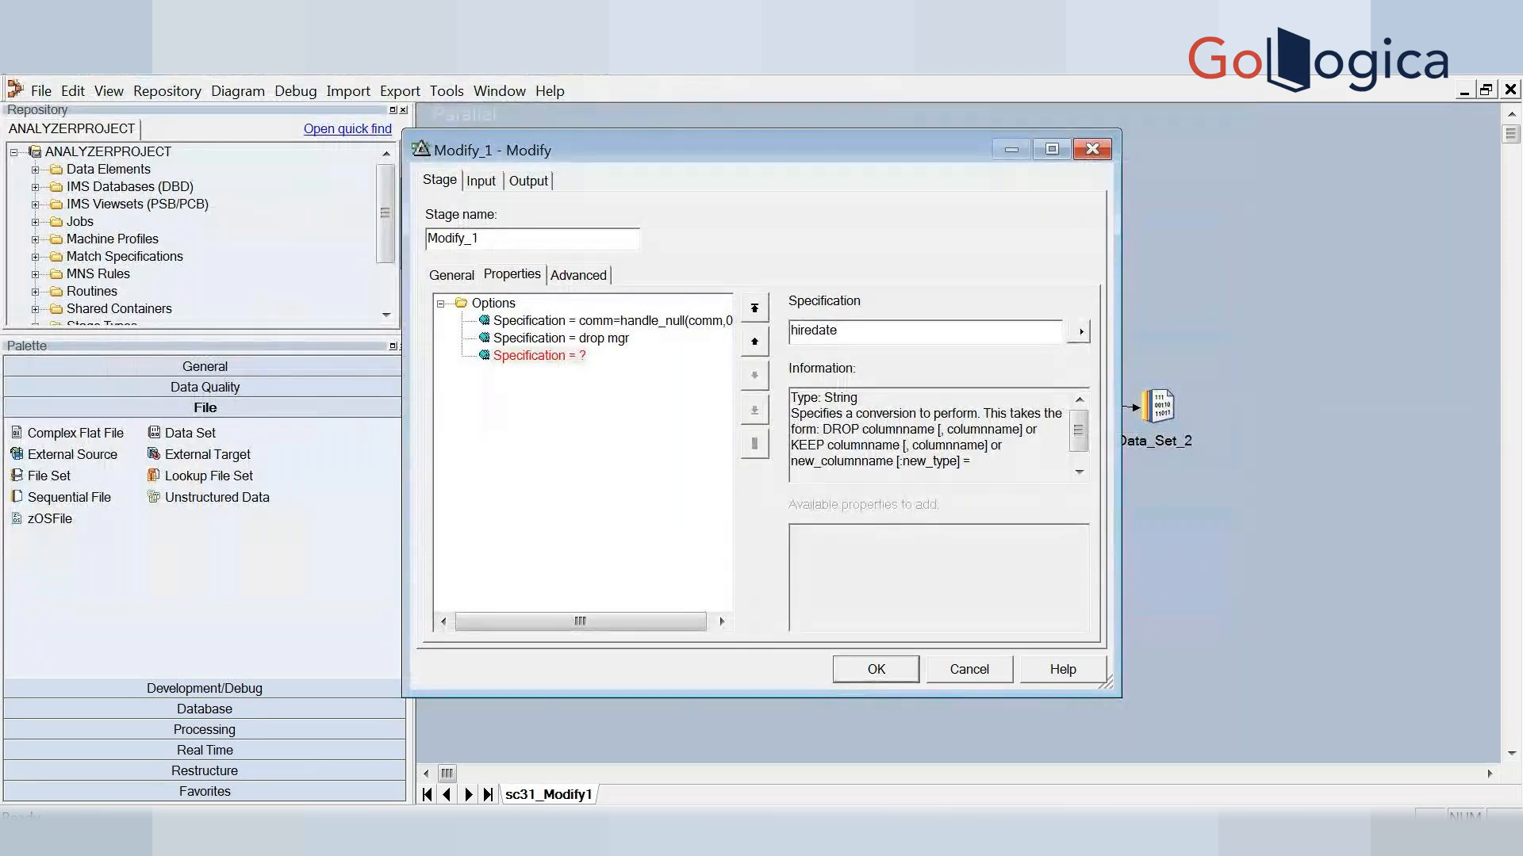
type("=")
type("=")
type("d")
type("ate_")
type("from")
type("_")
type("timestam")
type("p")
type("*")
key("BackSpace")
type("(hi")
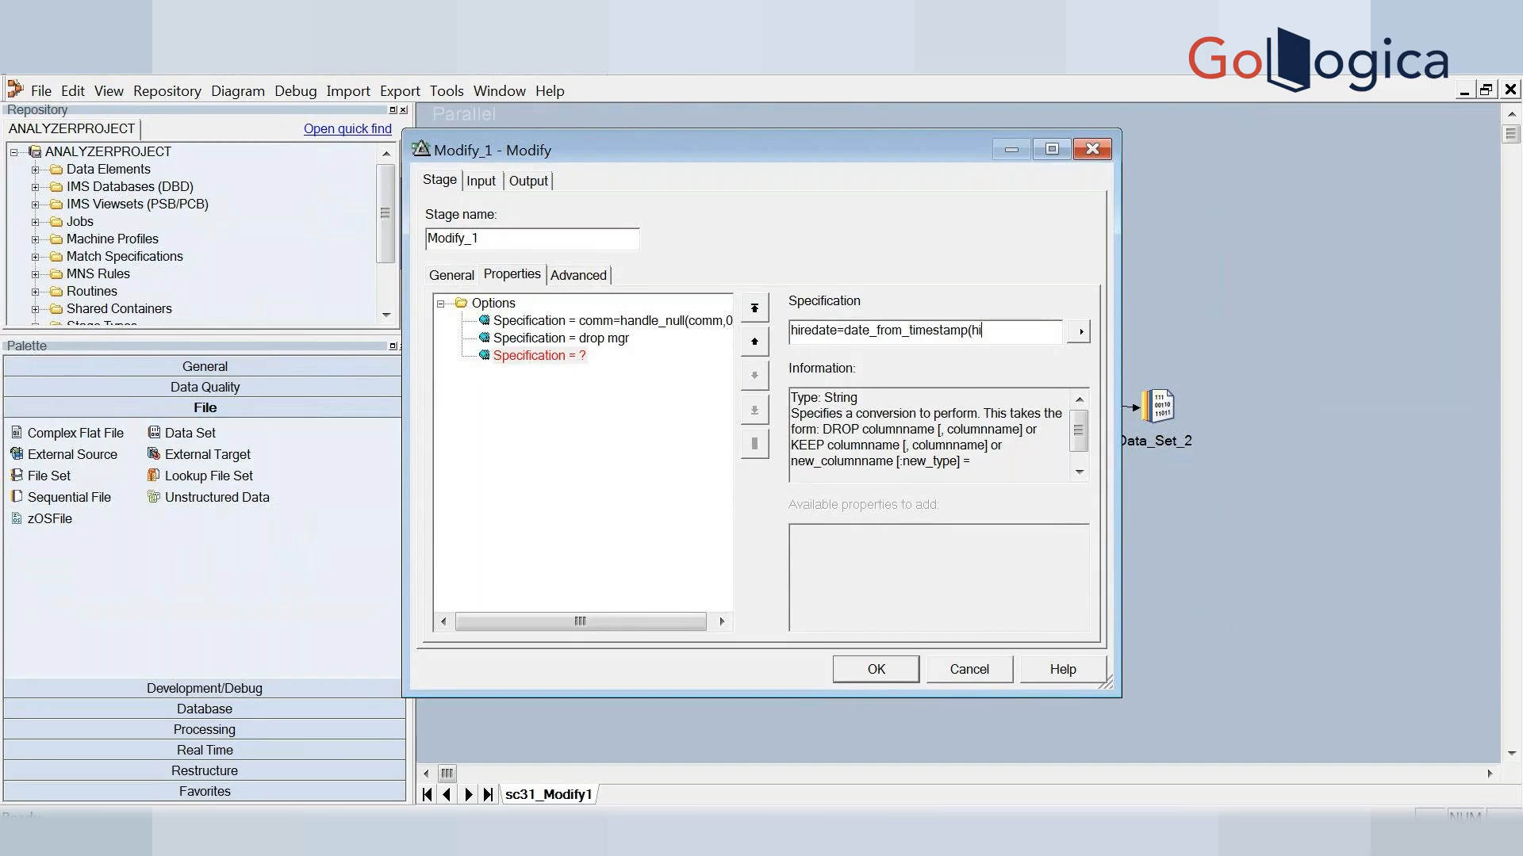
type("re")
type("date)")
left_click(575, 416)
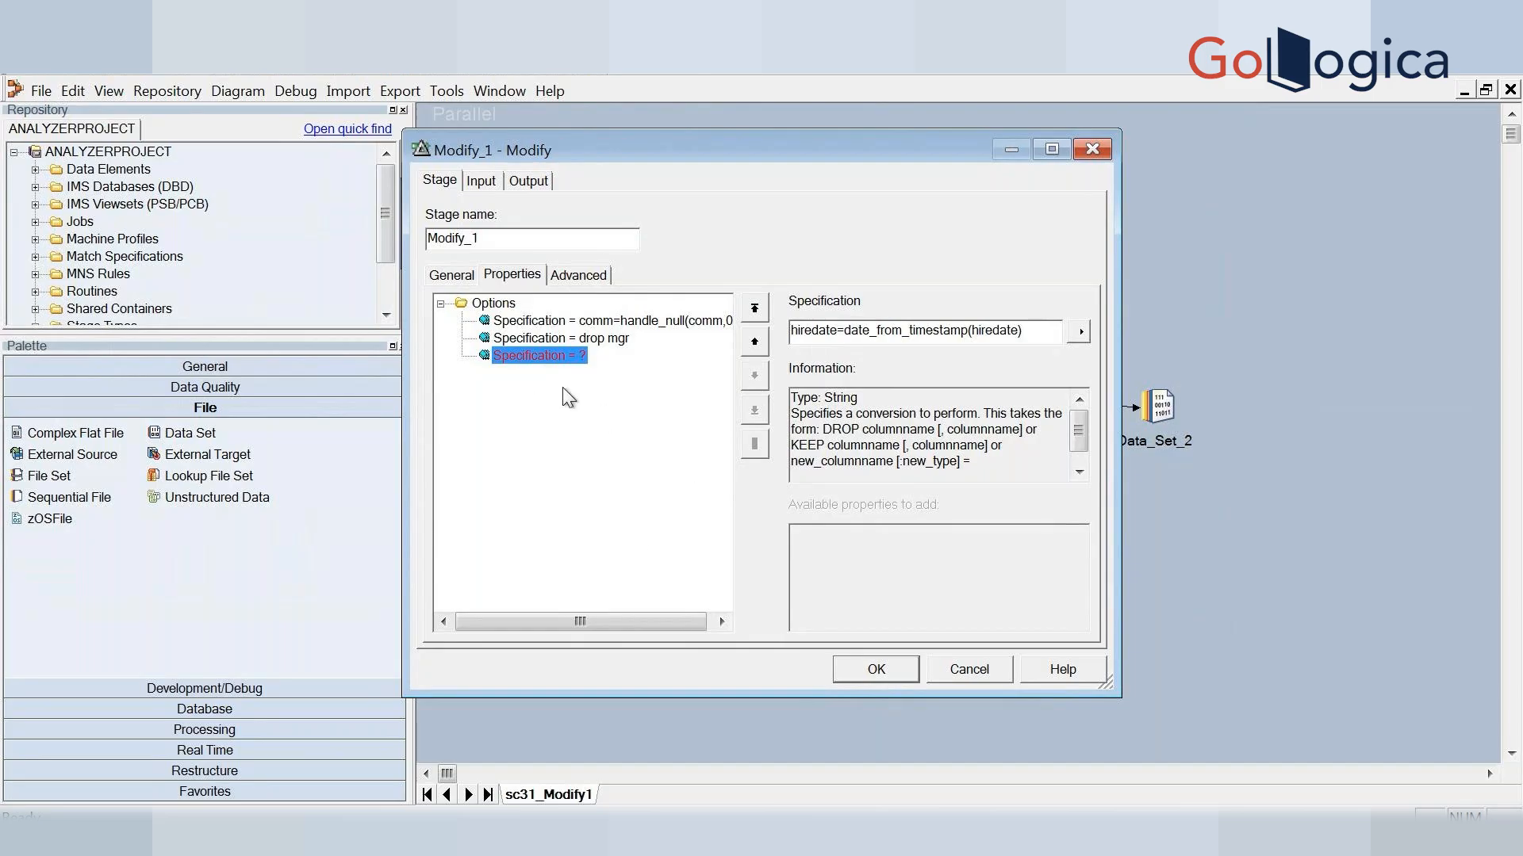
Add the specification sal=salary to the Modify_1 stage, checking the emp listing in Oracle SQL*Plus and returning to DataStage Designer
left_click(476, 306)
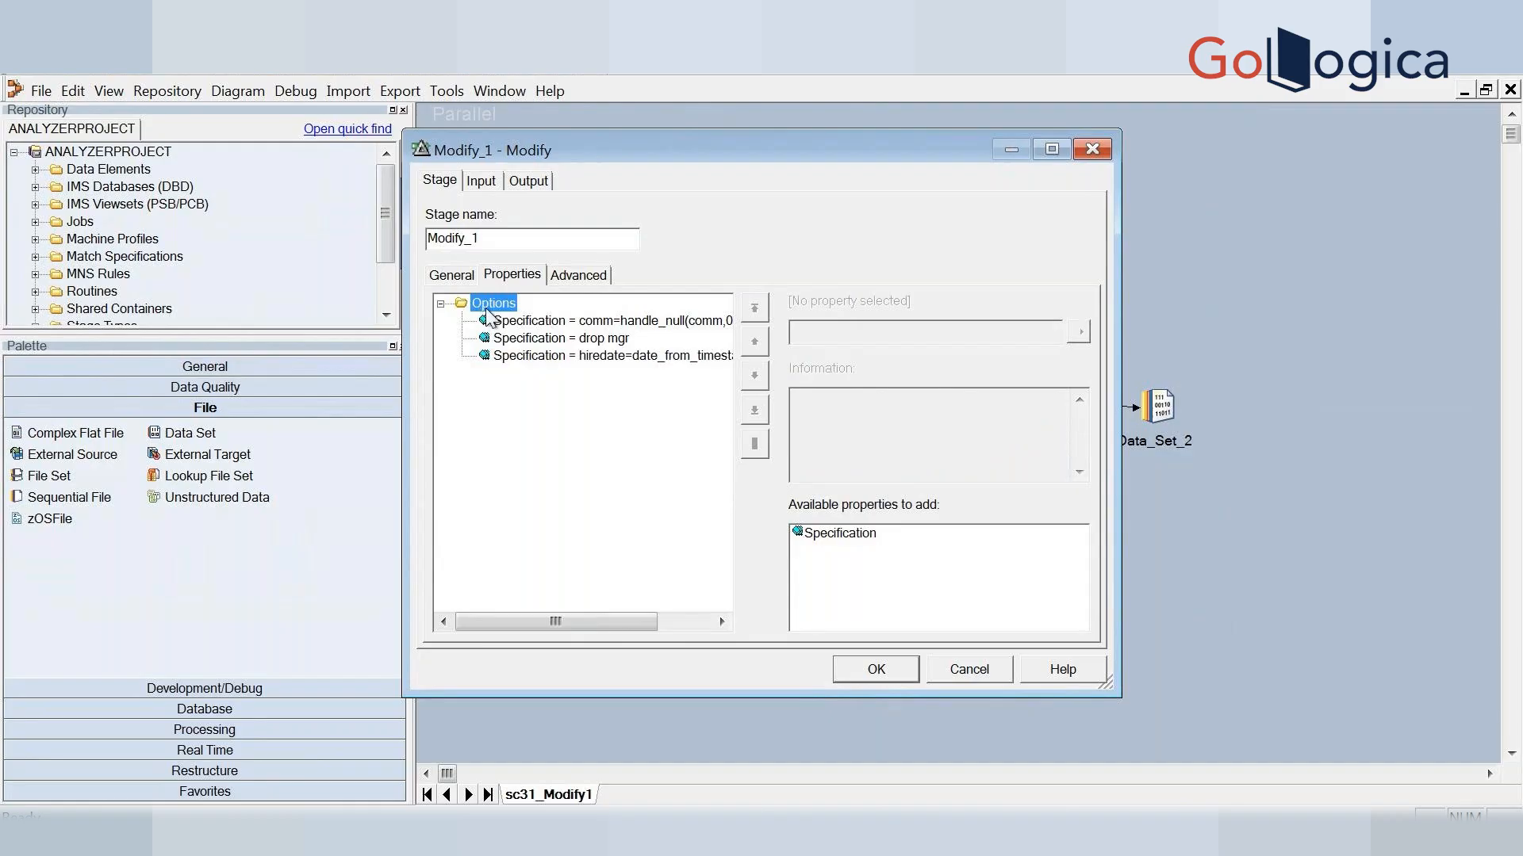
left_click(822, 543)
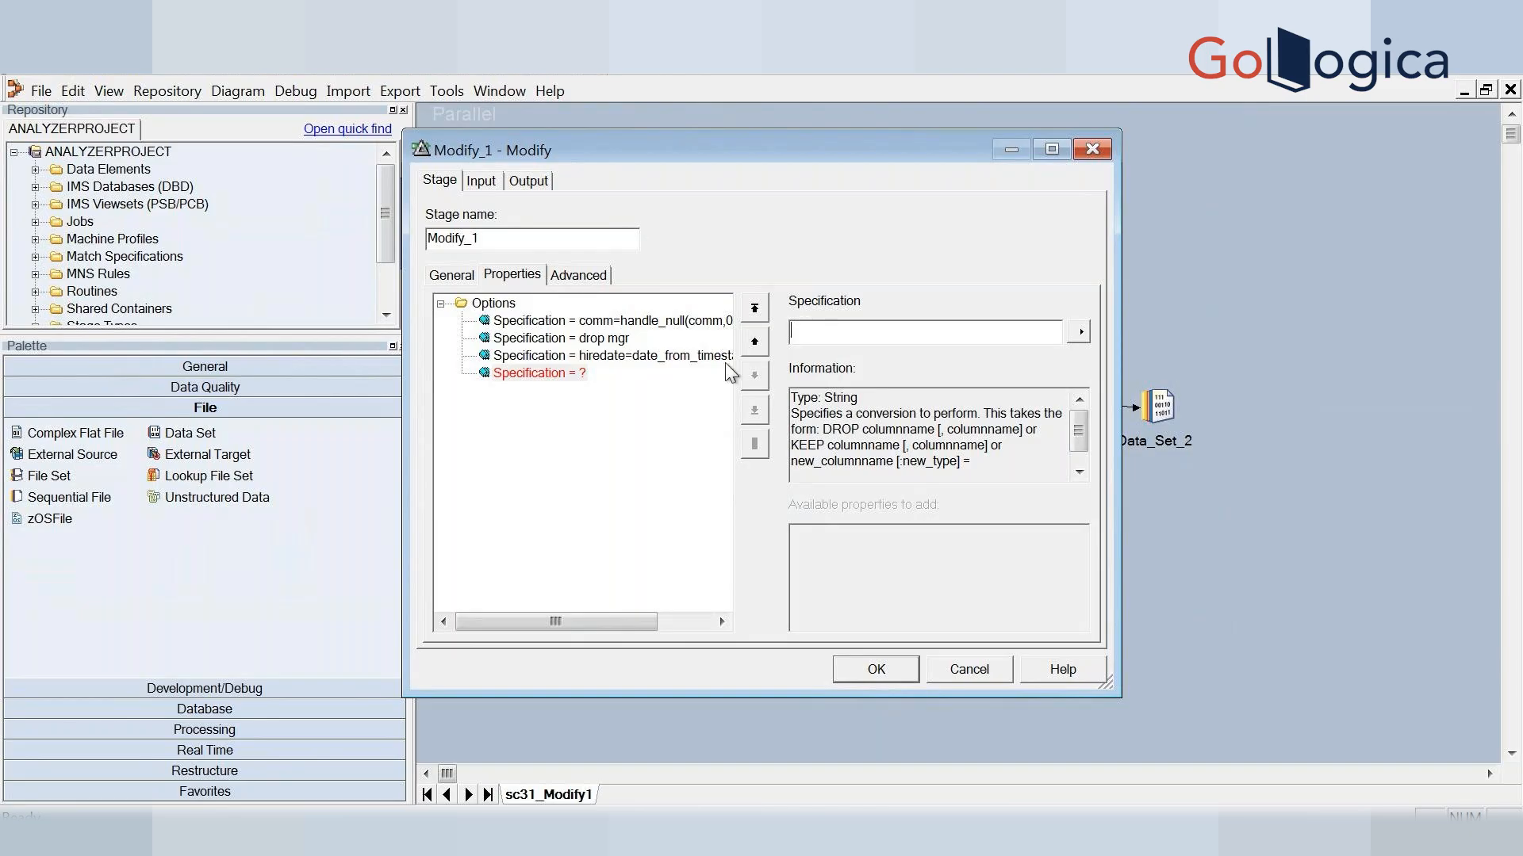
key("alt+Tab")
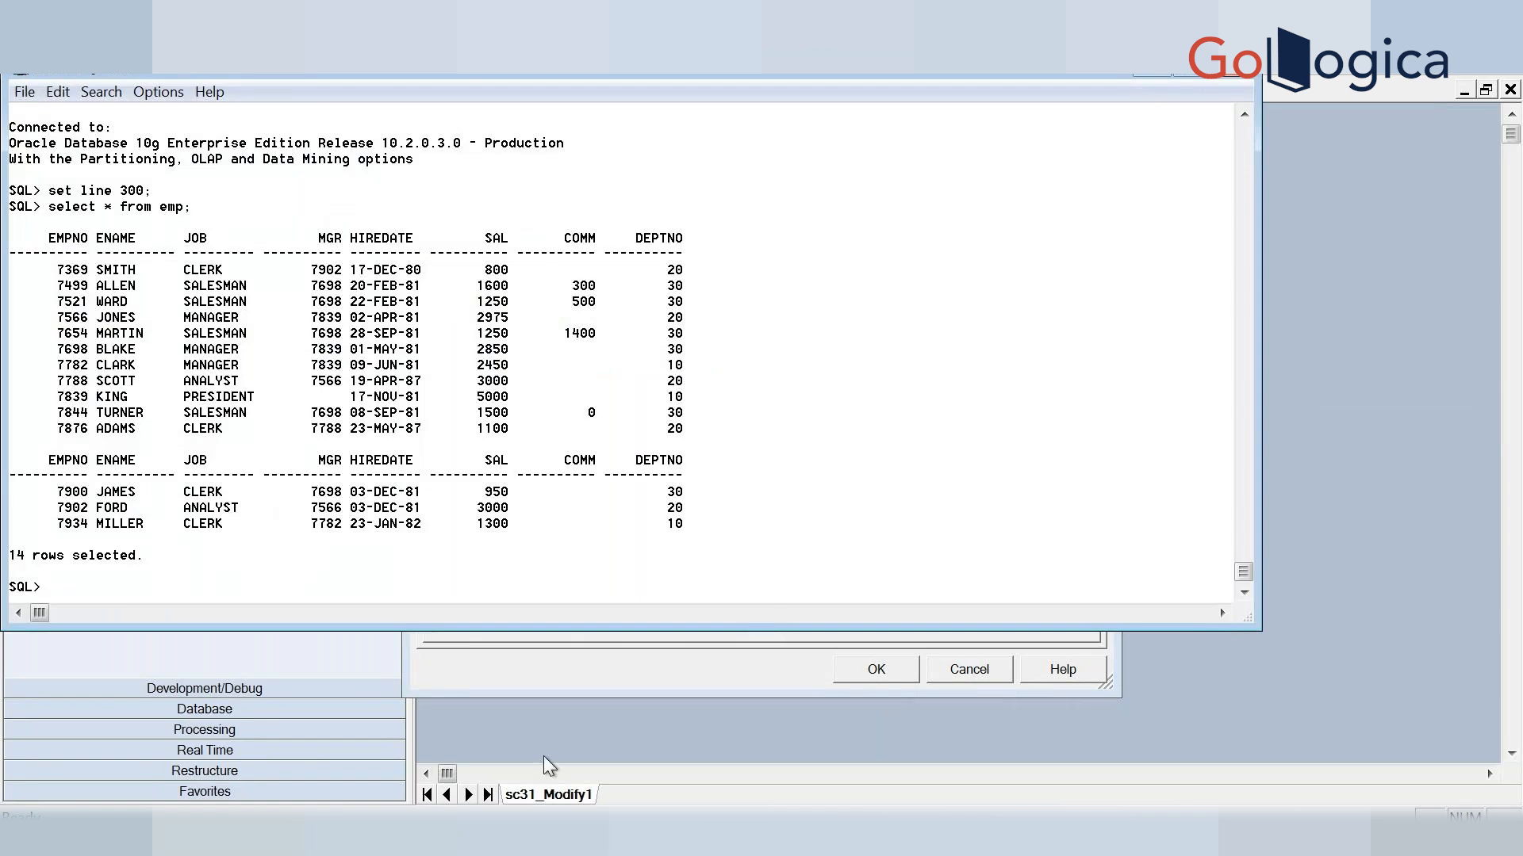
mouse_move(309, 839)
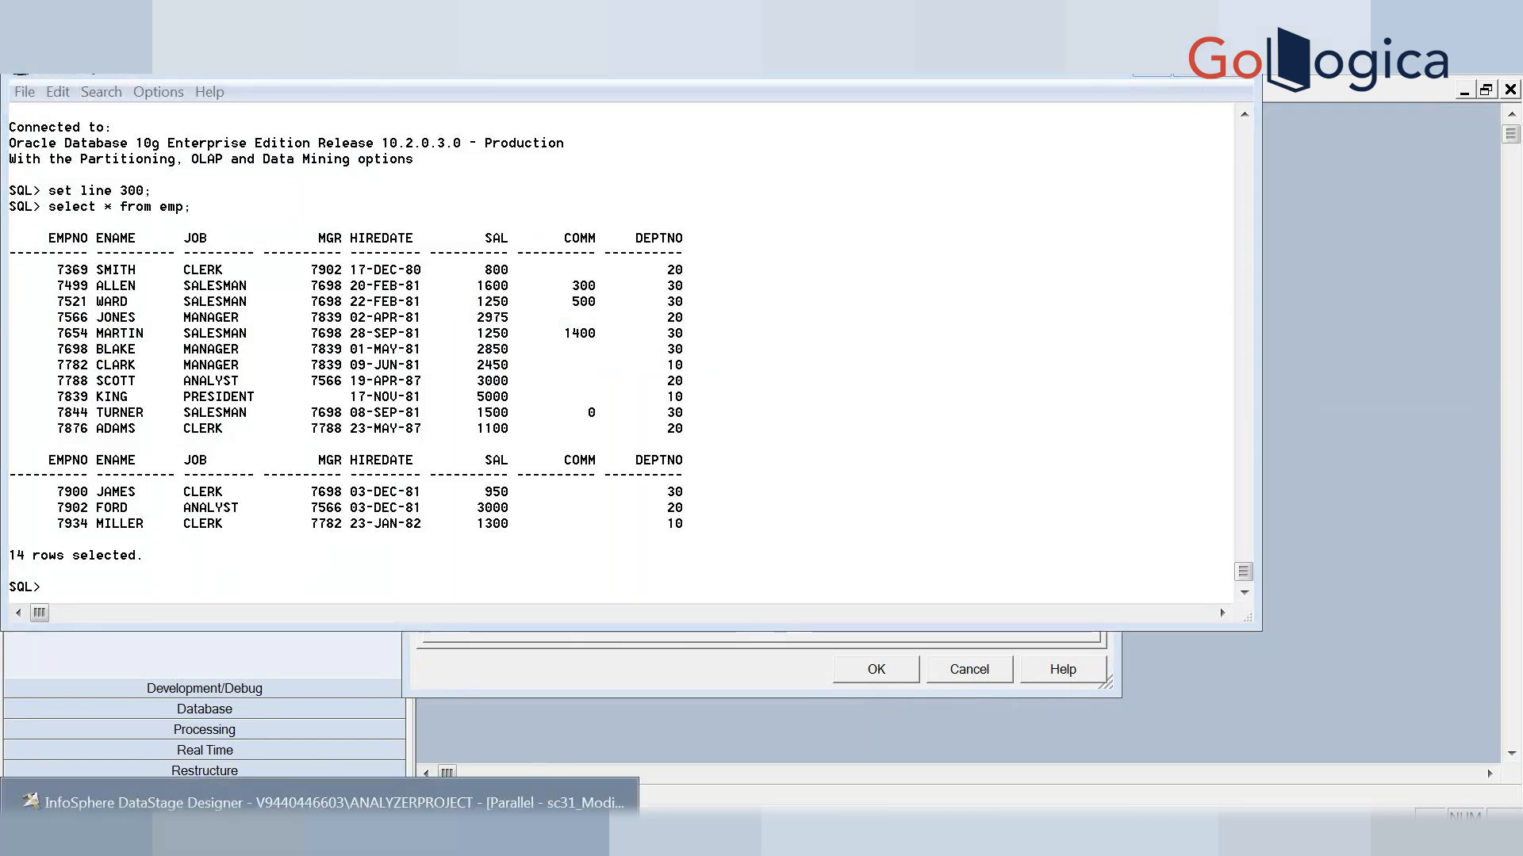
left_click(317, 802)
type("sal")
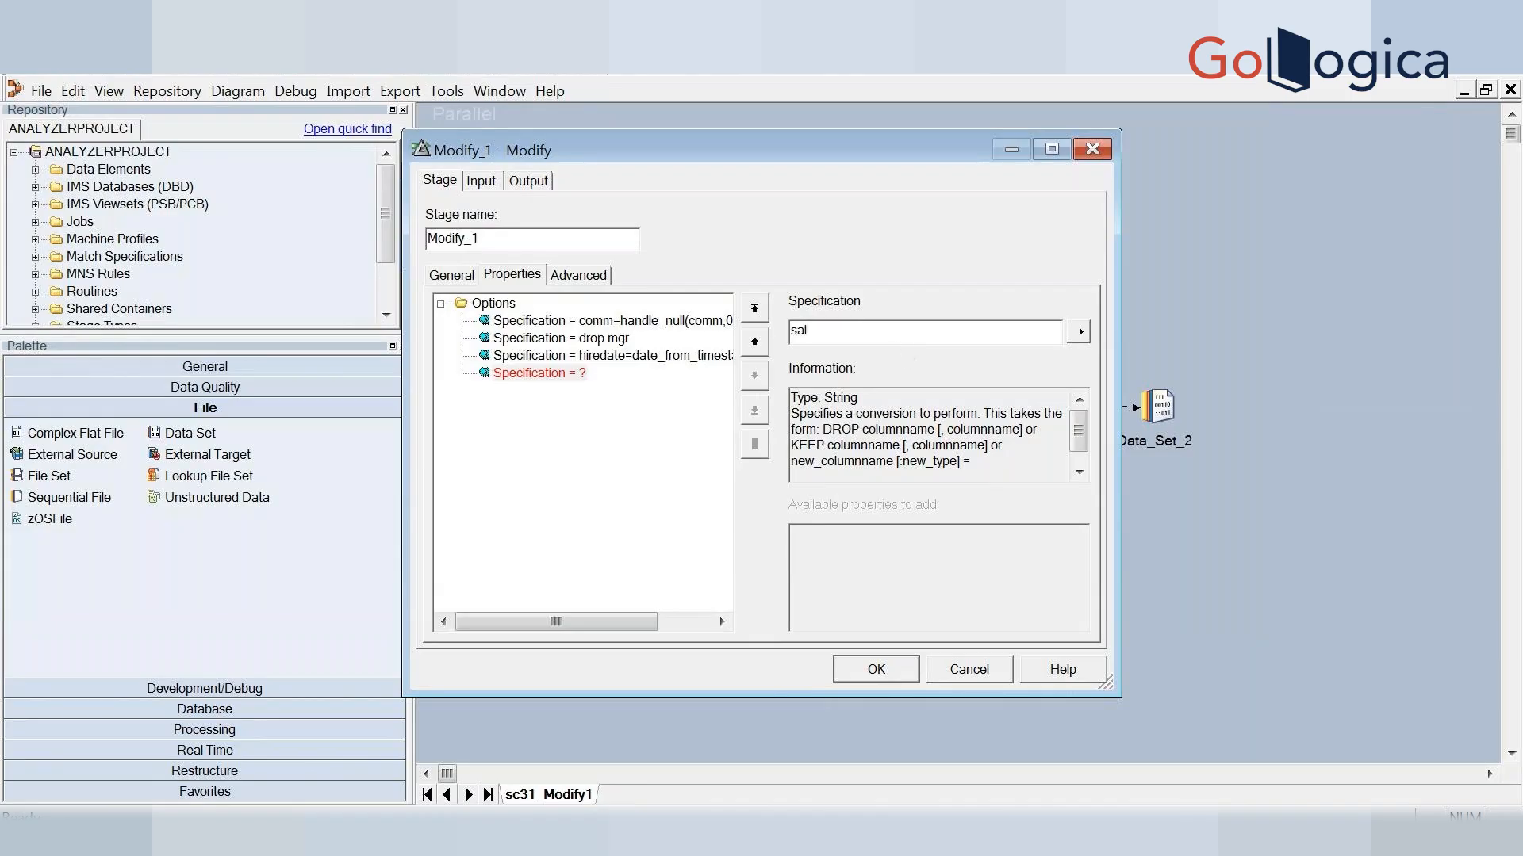
type("=salary")
Delete the MGR row from the DSLink4 output columns of the Modify stage and confirm the deletion
left_click(528, 181)
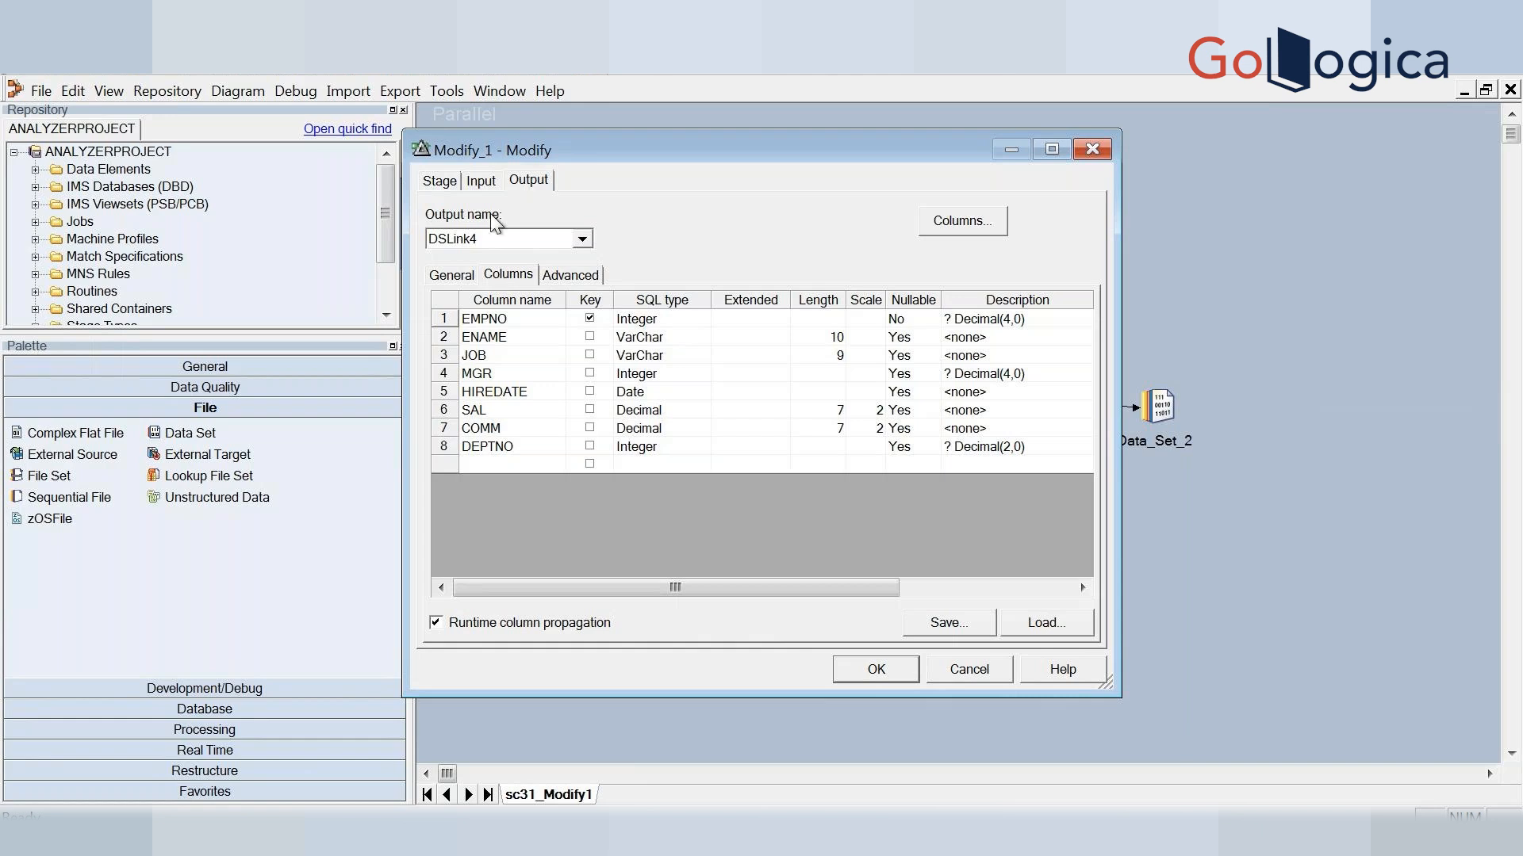
left_click(484, 376)
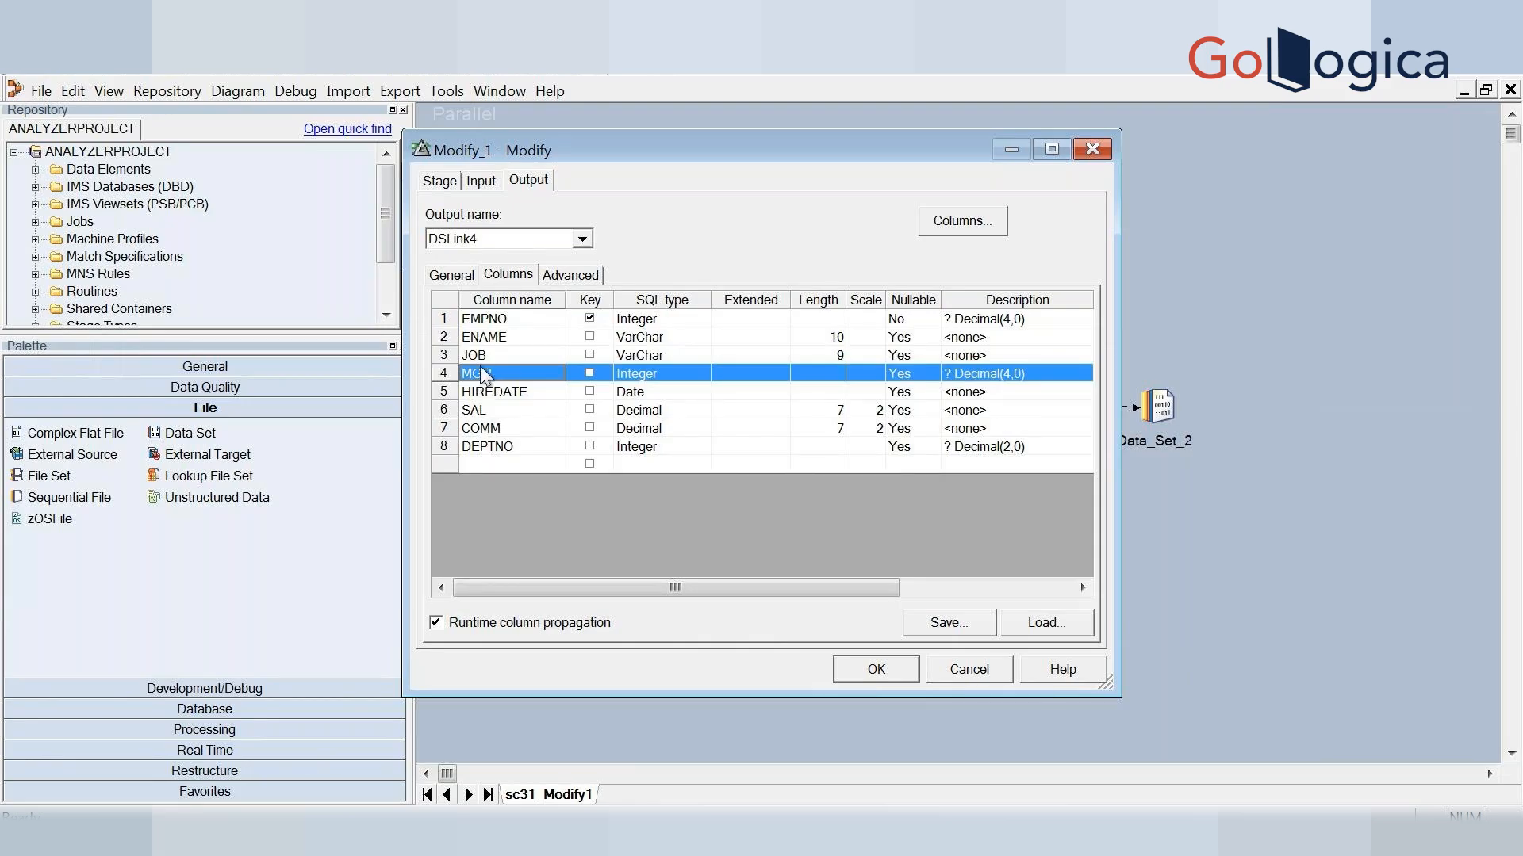
left_click(448, 190)
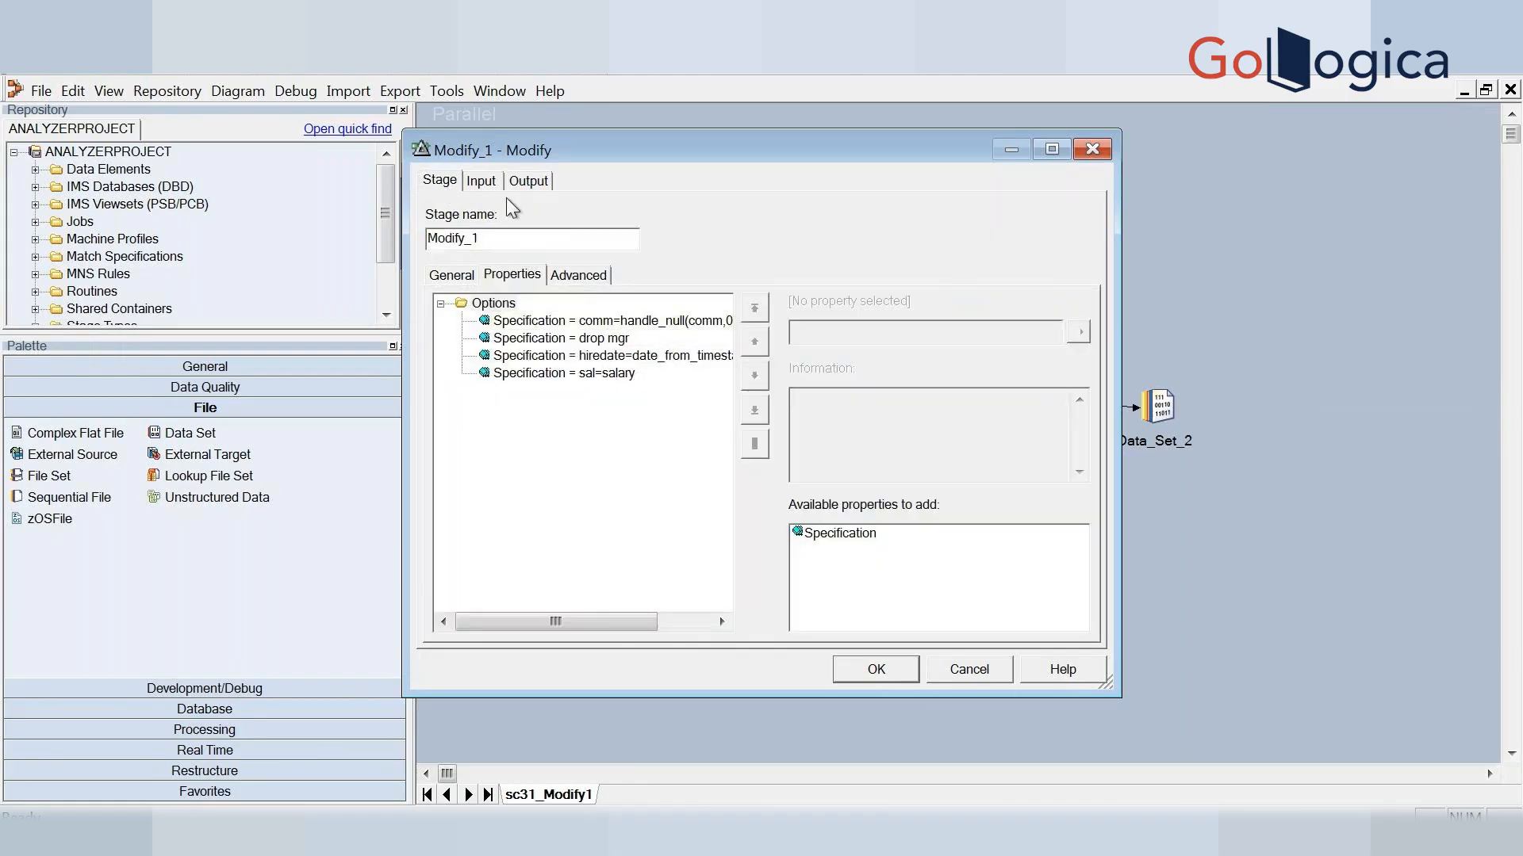
left_click(529, 184)
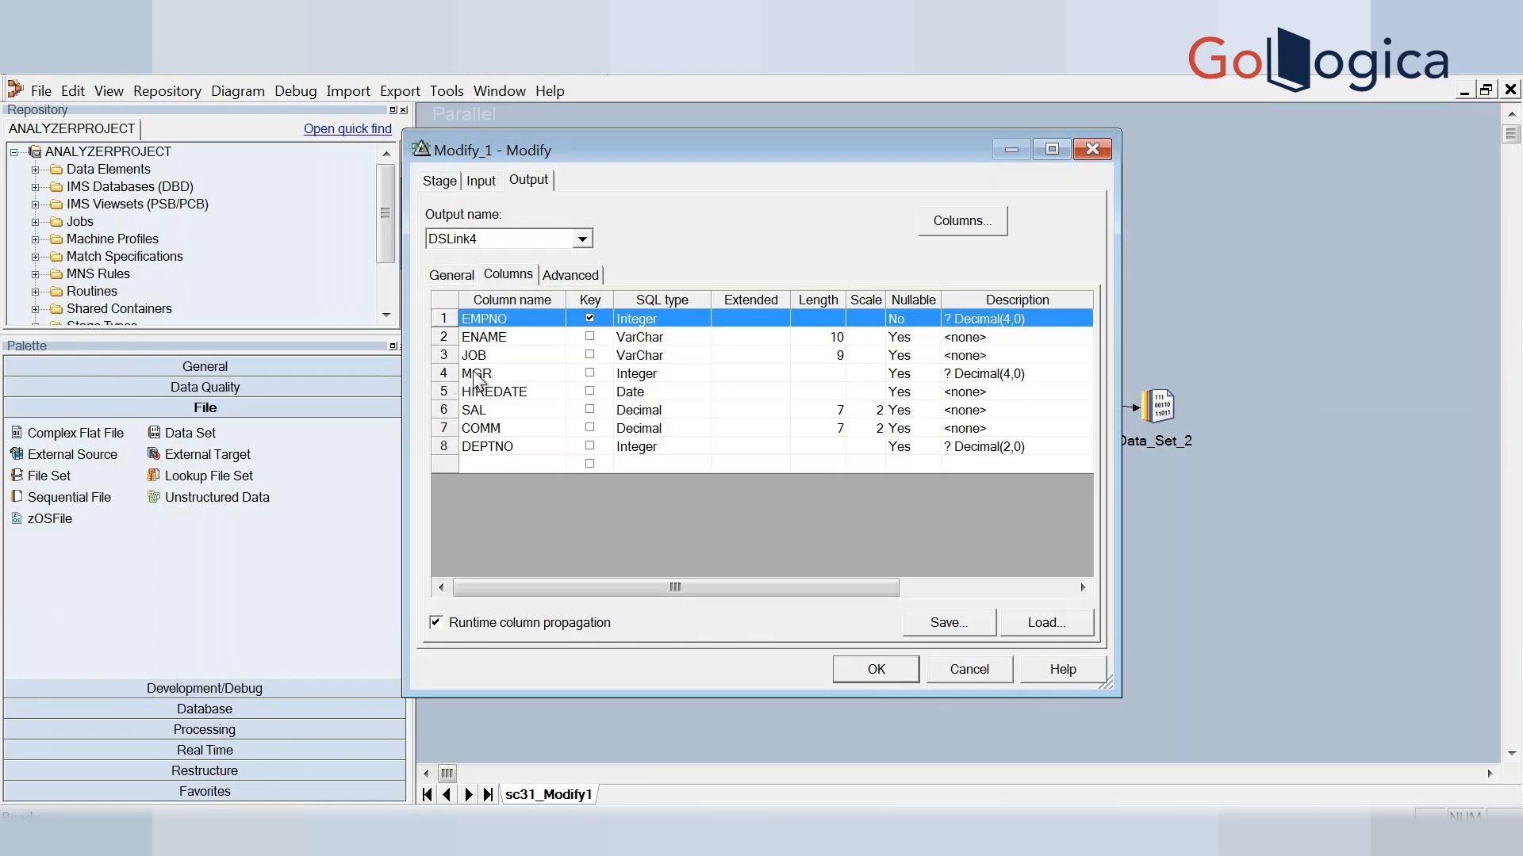
left_click(479, 375)
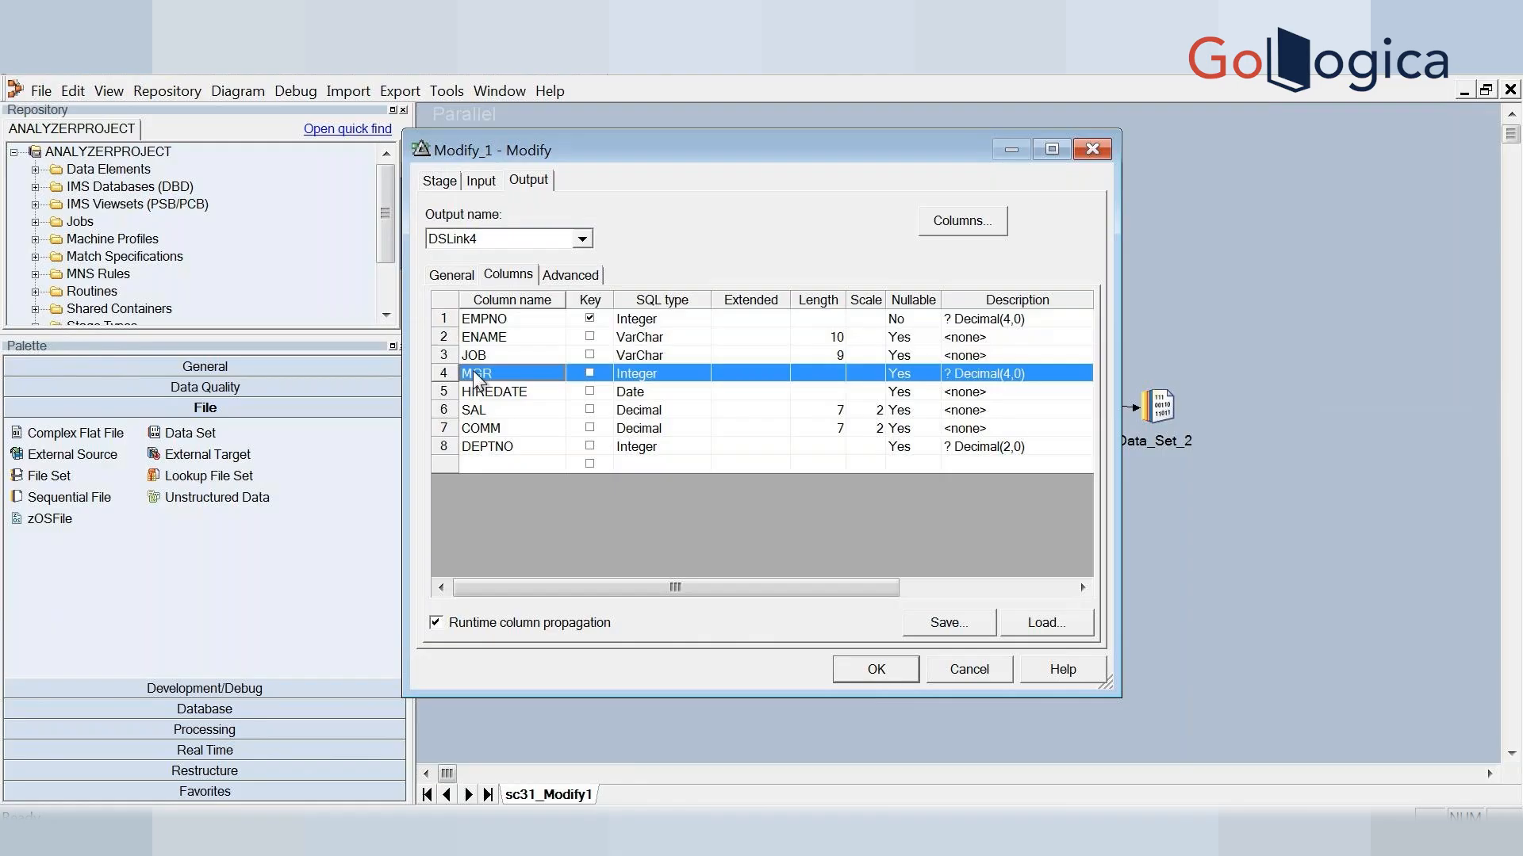
right_click(475, 373)
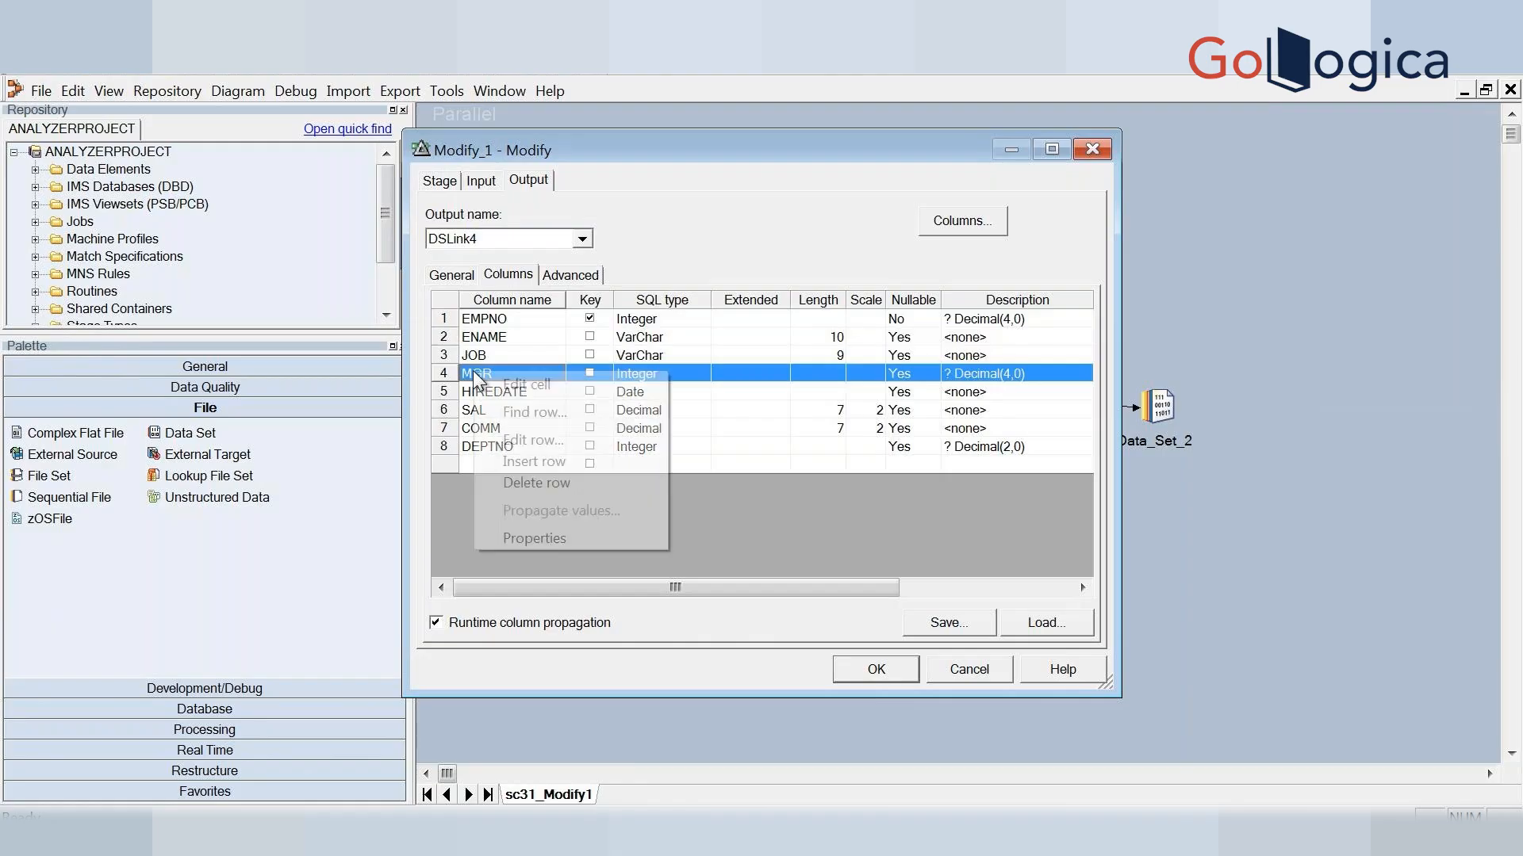
left_click(539, 482)
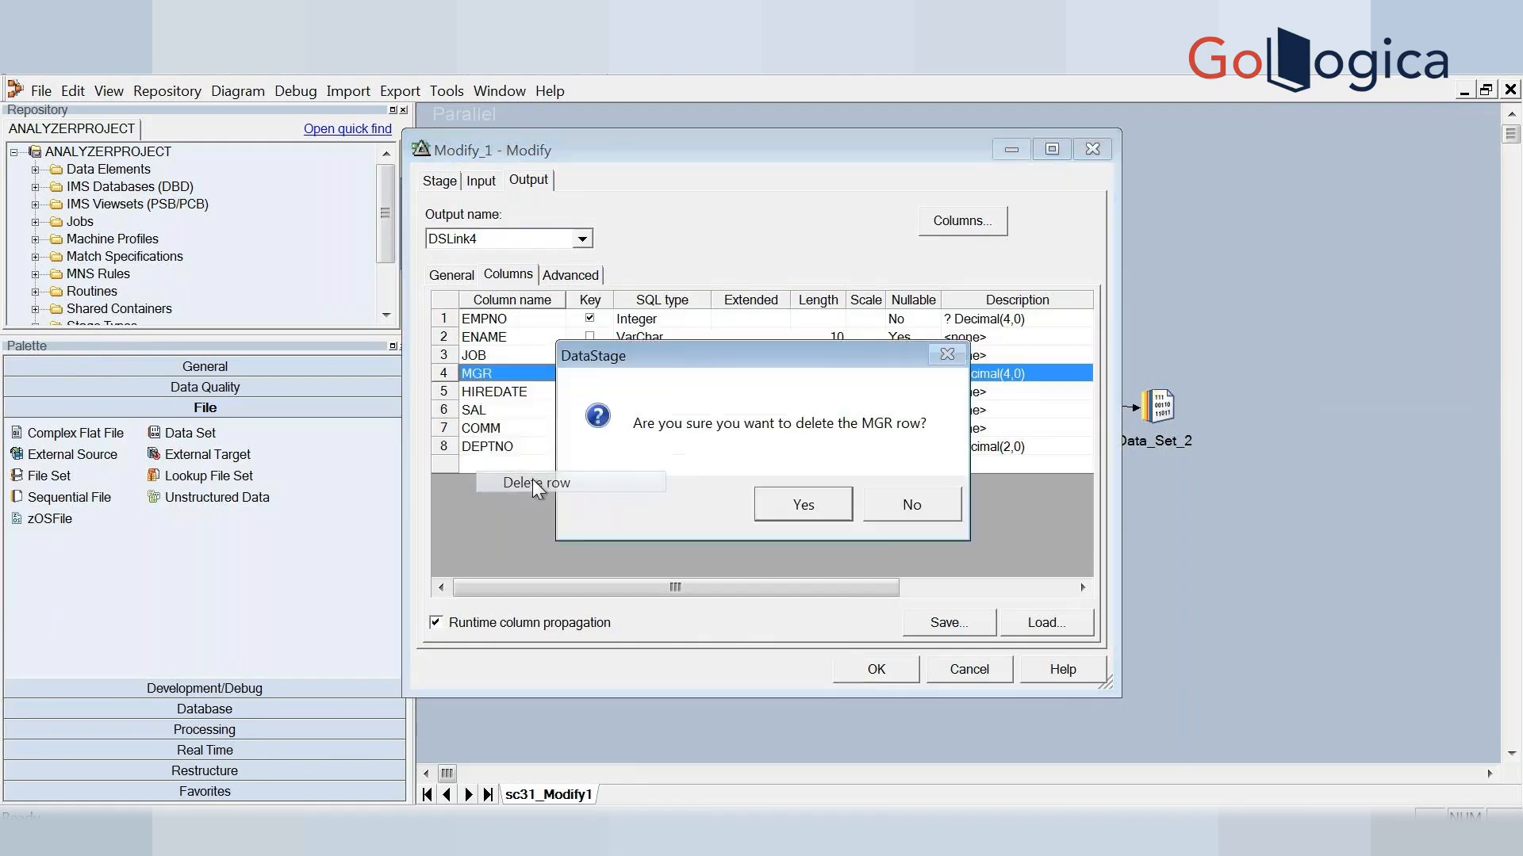
left_click(801, 505)
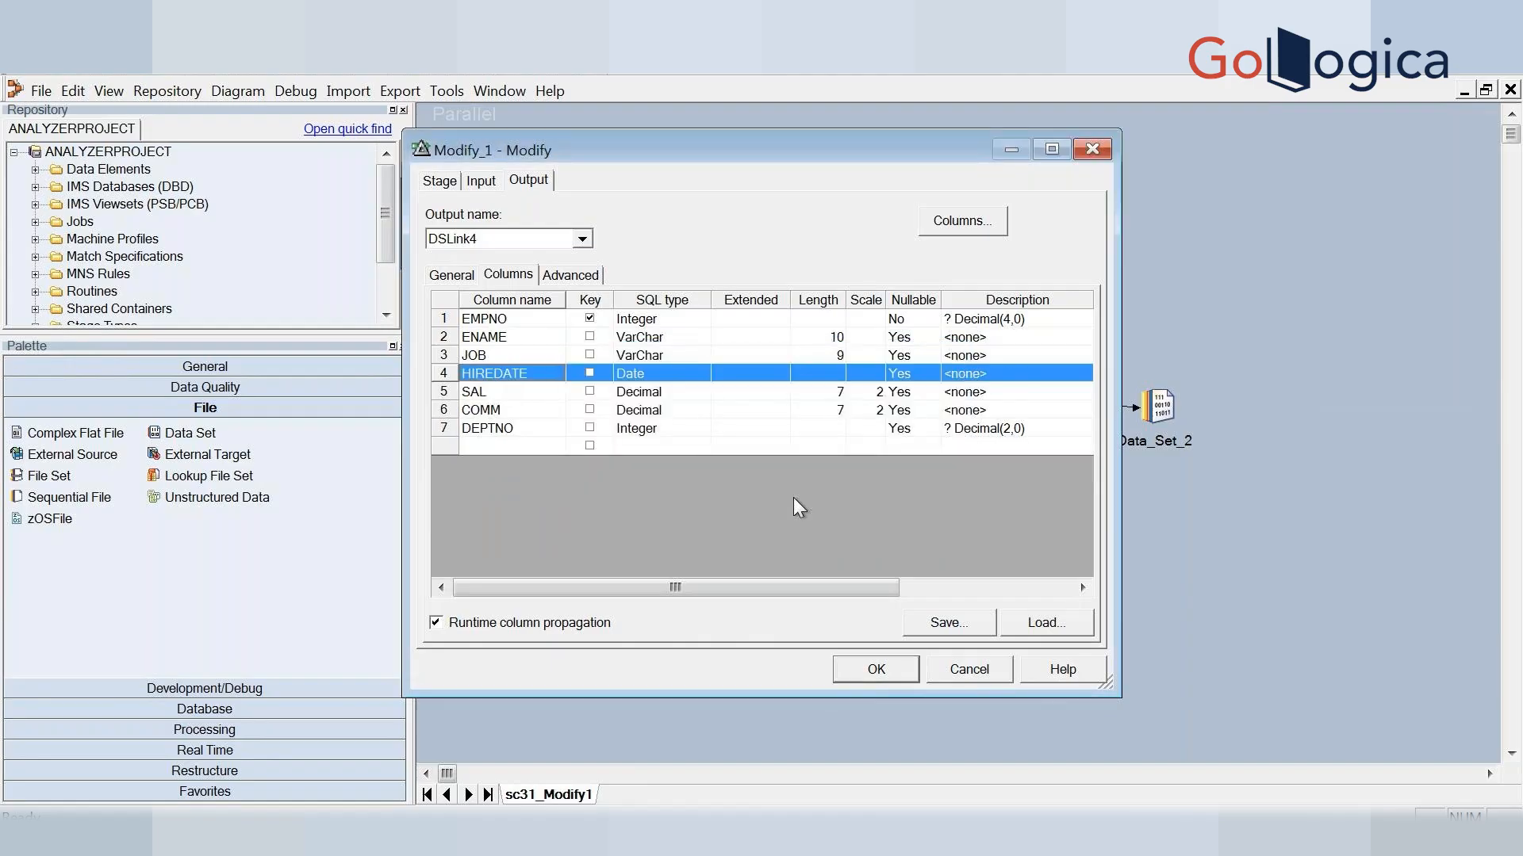
right_click(474, 392)
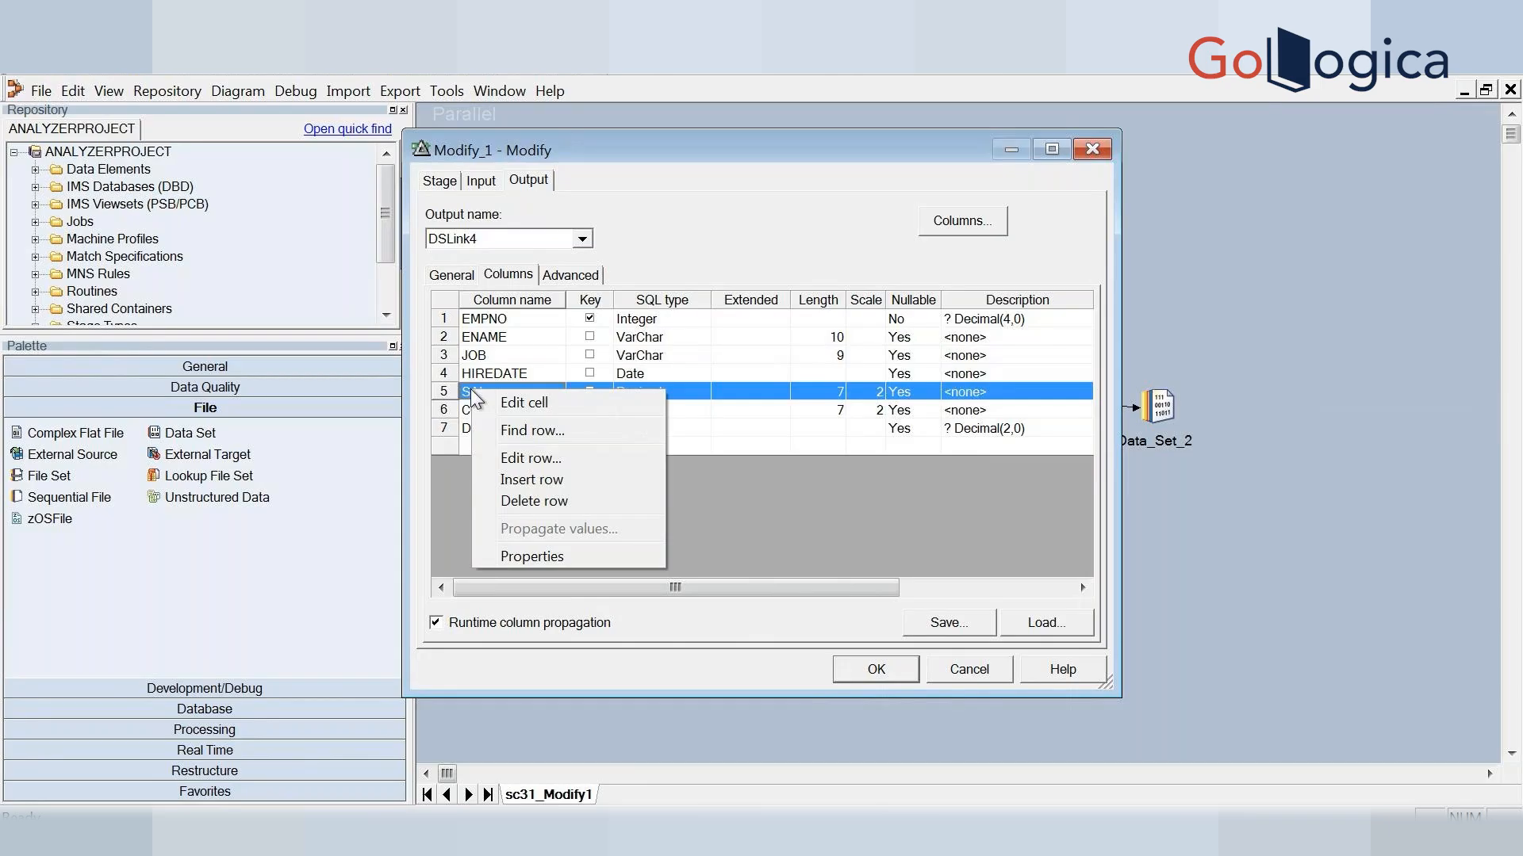
left_click(521, 458)
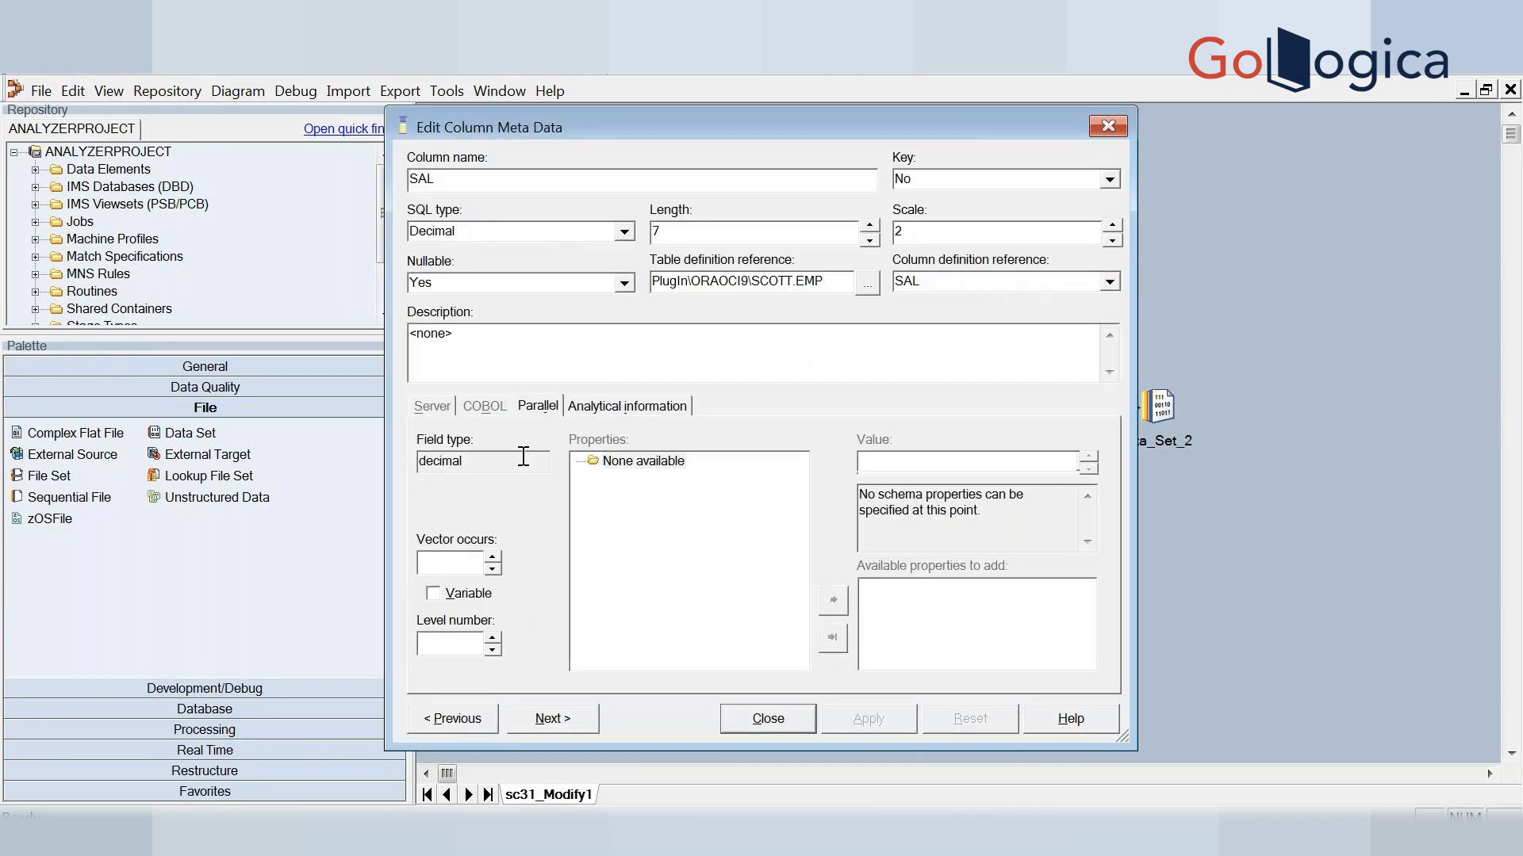
left_click(453, 185)
key("BackSpace")
key("BackSpace")
key("BackSpace")
type("salary")
key("BackSpace")
key("BackSpace")
key("BackSpace")
key("BackSpace")
key("BackSpace")
key("BackSpace")
type("SAL")
key("Return")
left_click(747, 716)
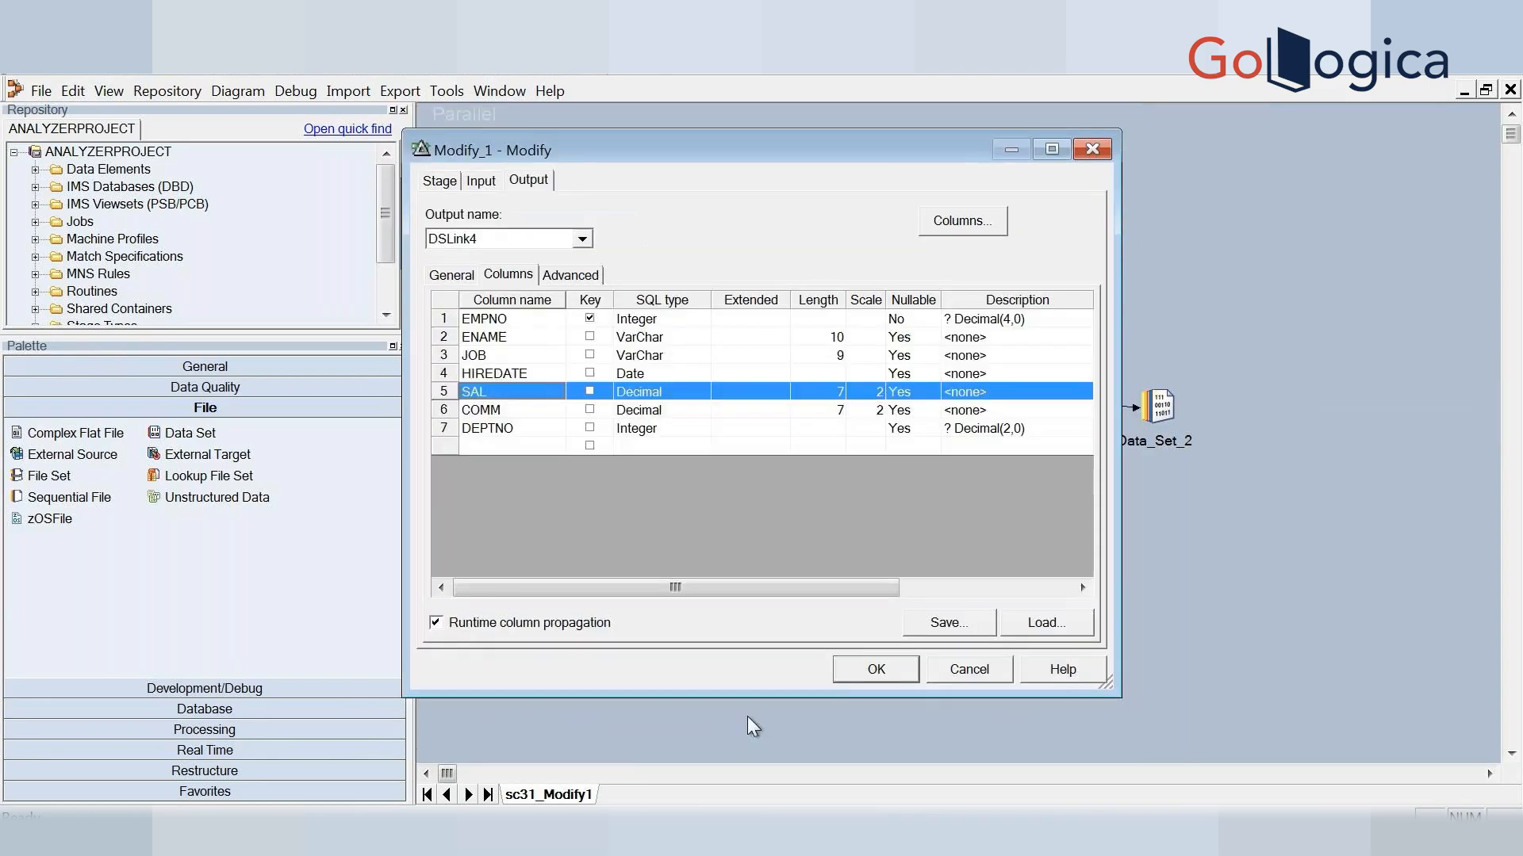
Rename the SAL column to SALARY in the DSLink4 output columns of the Modify stage
right_click(489, 394)
left_click(476, 395)
left_click(475, 391)
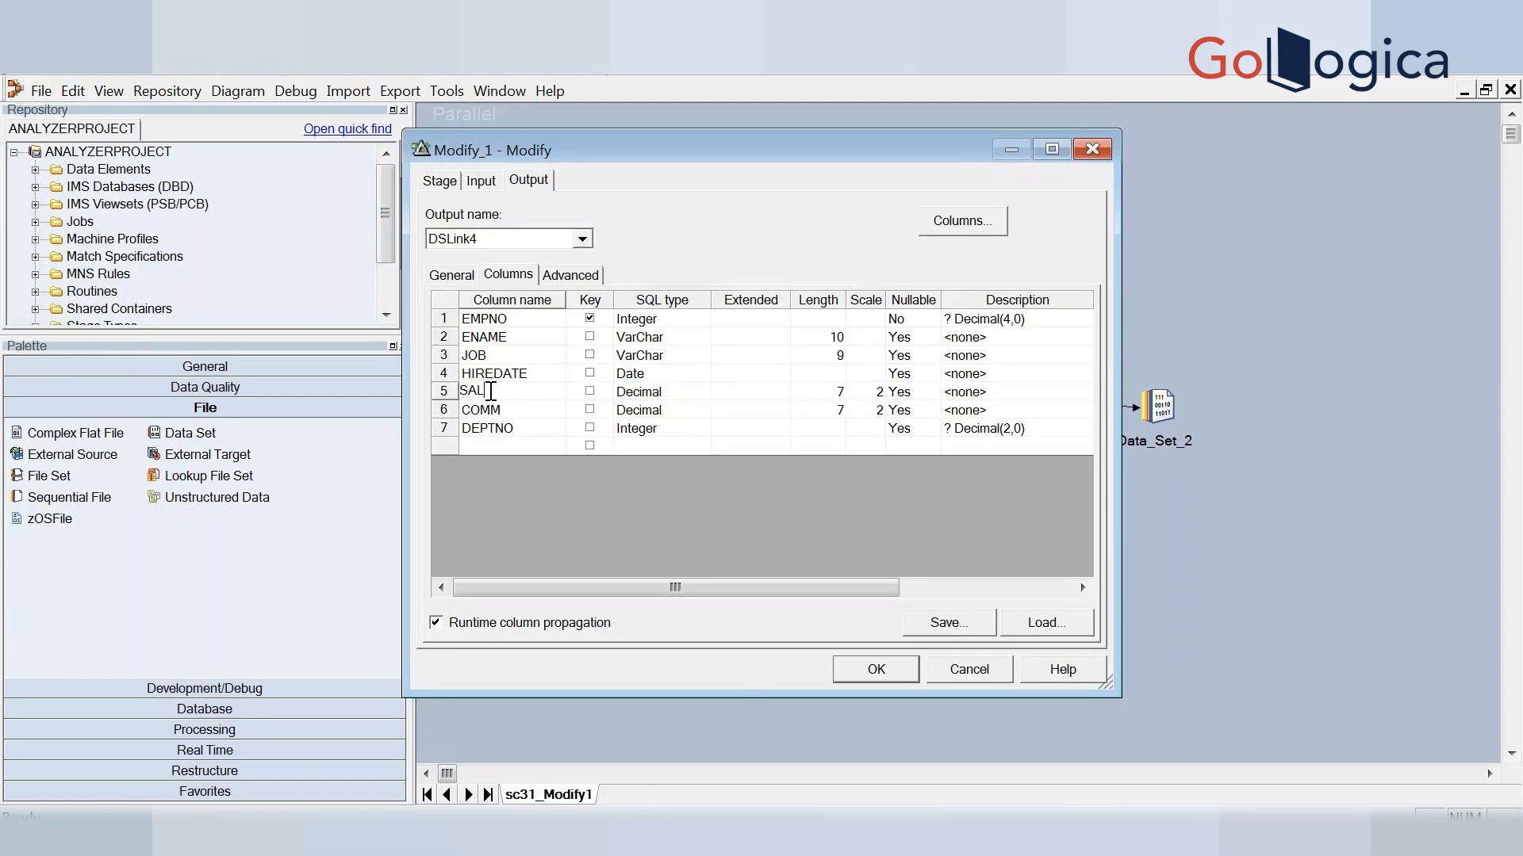
type("ARY")
left_click(517, 481)
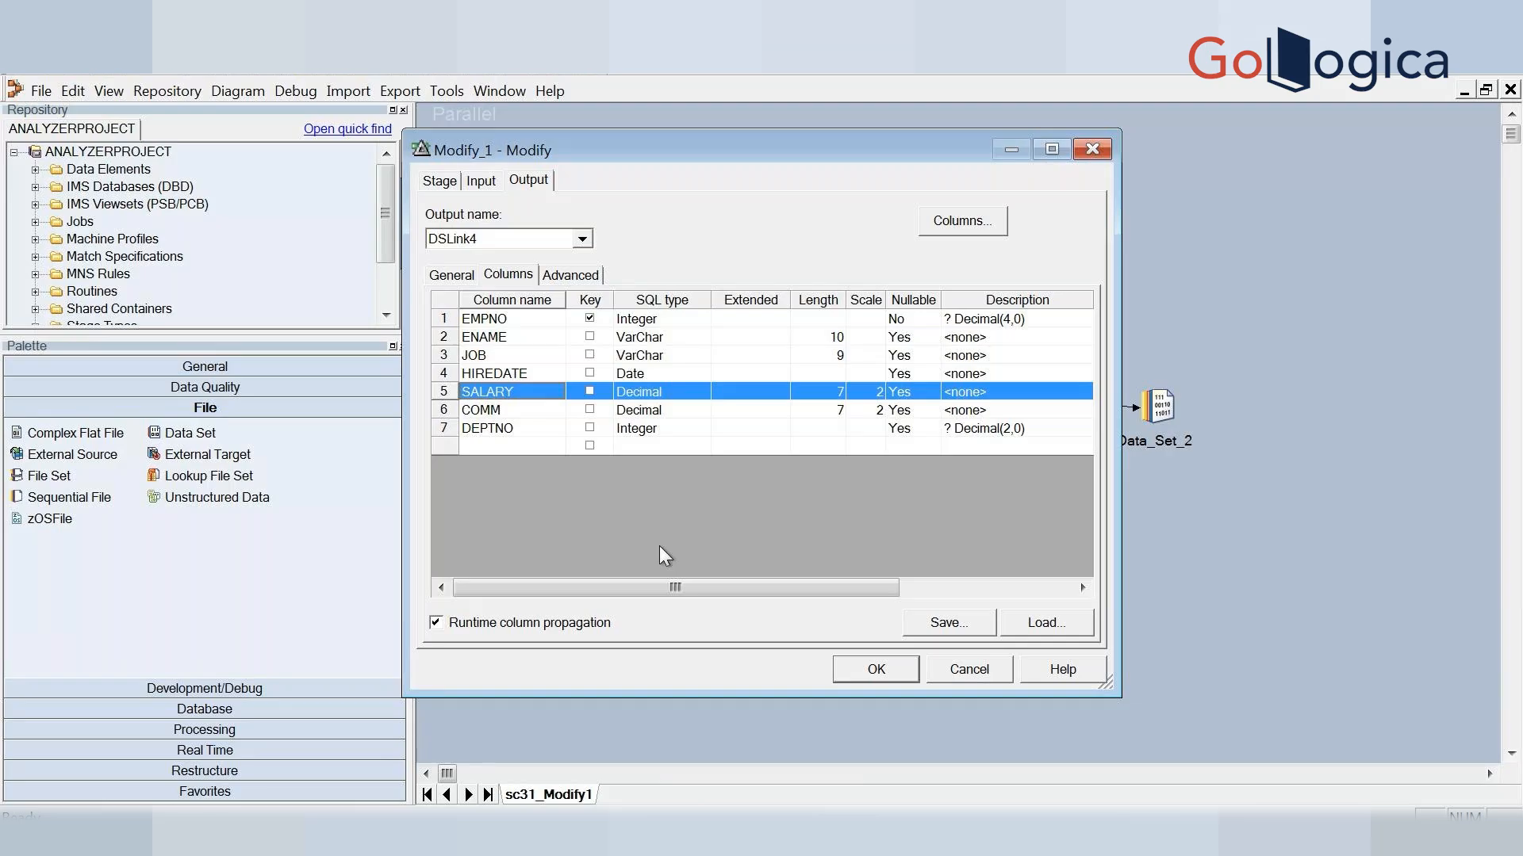
Review the Modify_1 specifications, keep Date as the SQL type of HIREDATE on the output link, and accept the stage settings
left_click(439, 182)
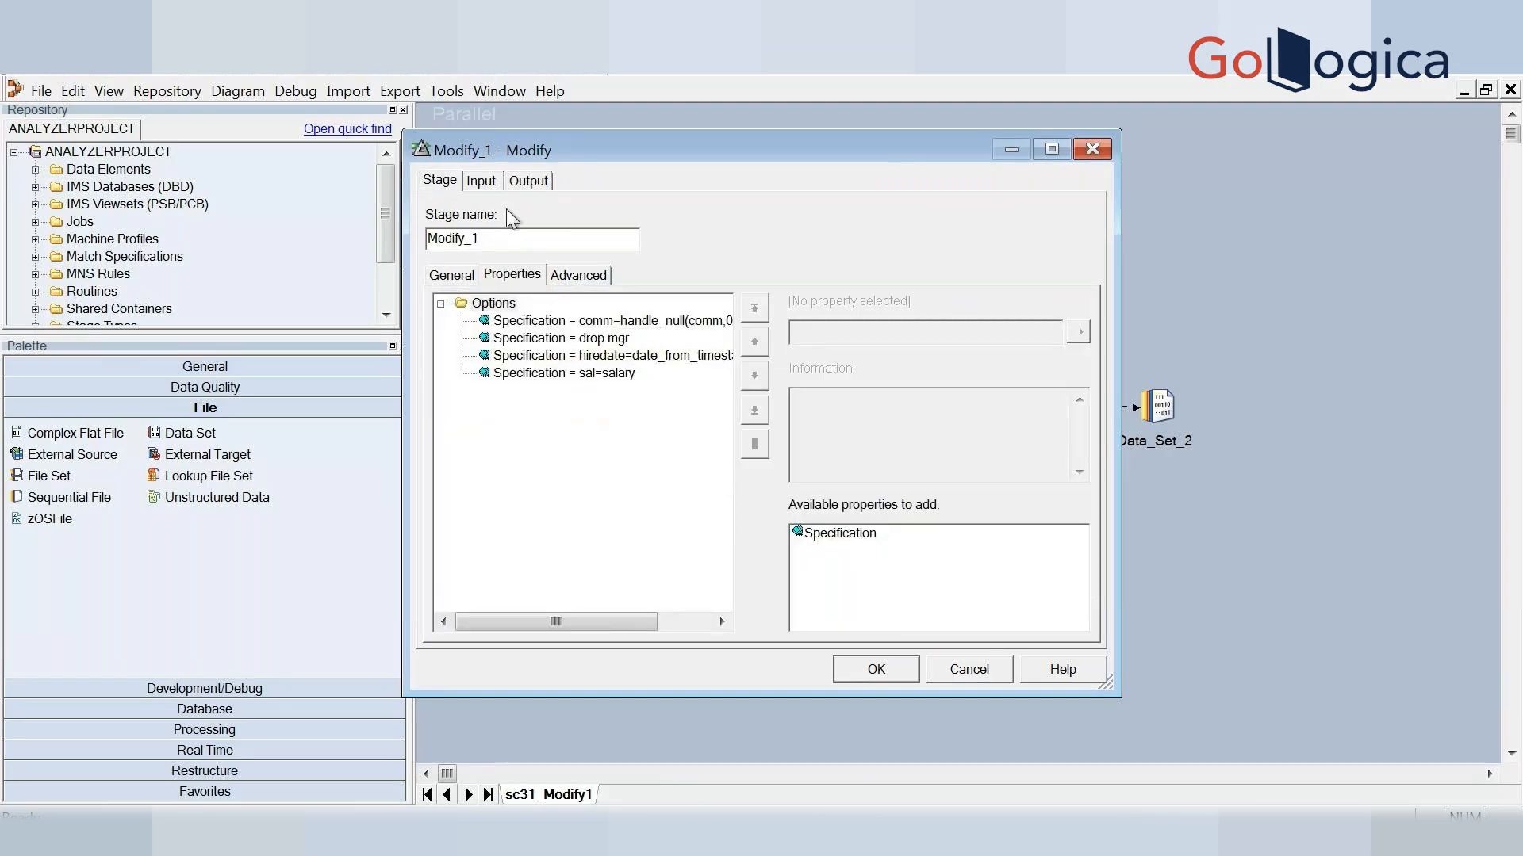
left_click(530, 184)
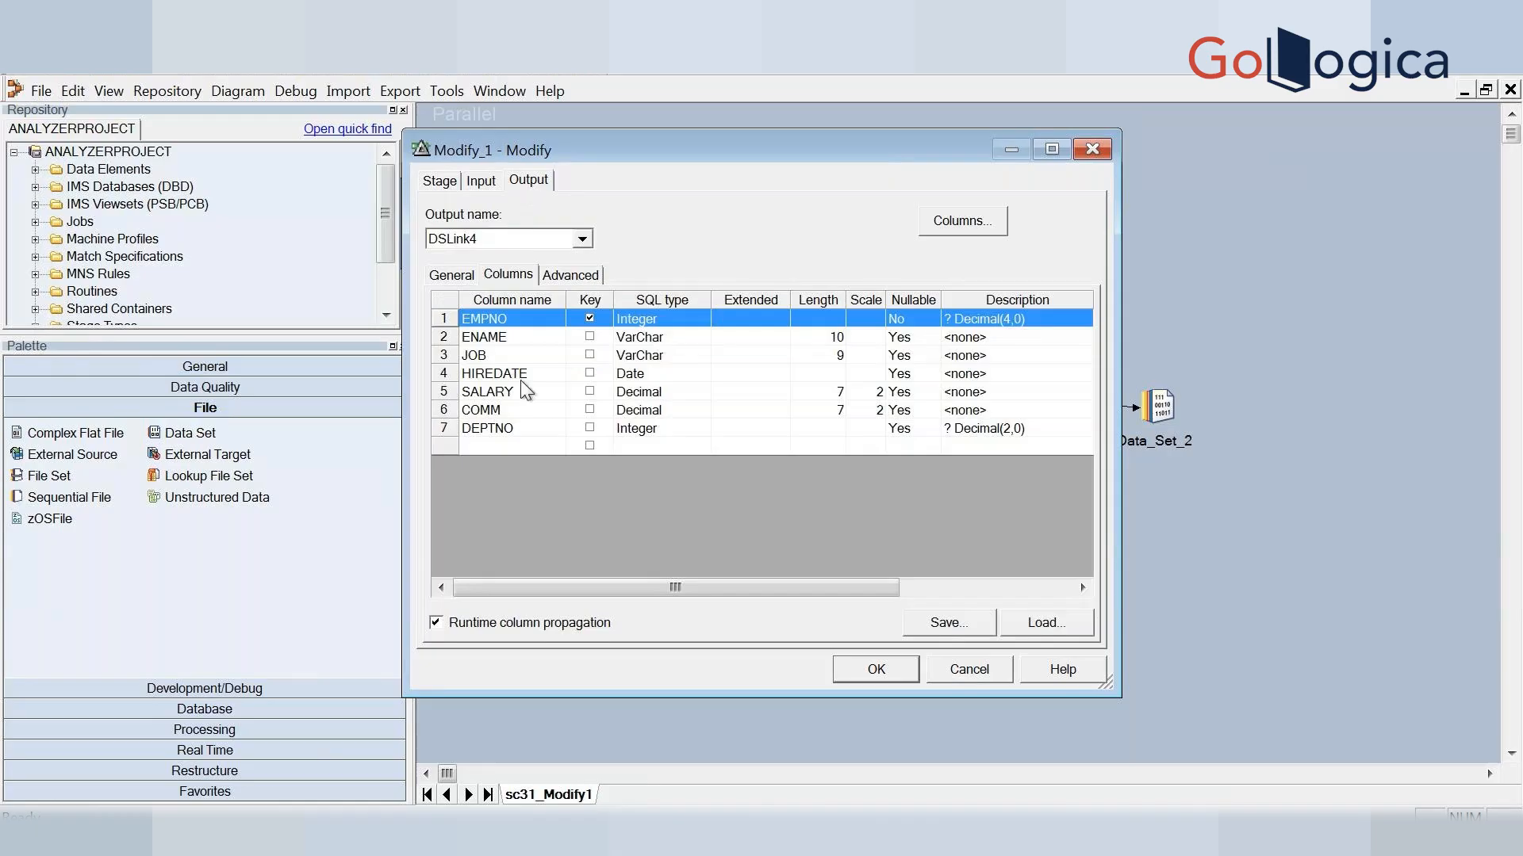
left_click(671, 377)
left_click(699, 375)
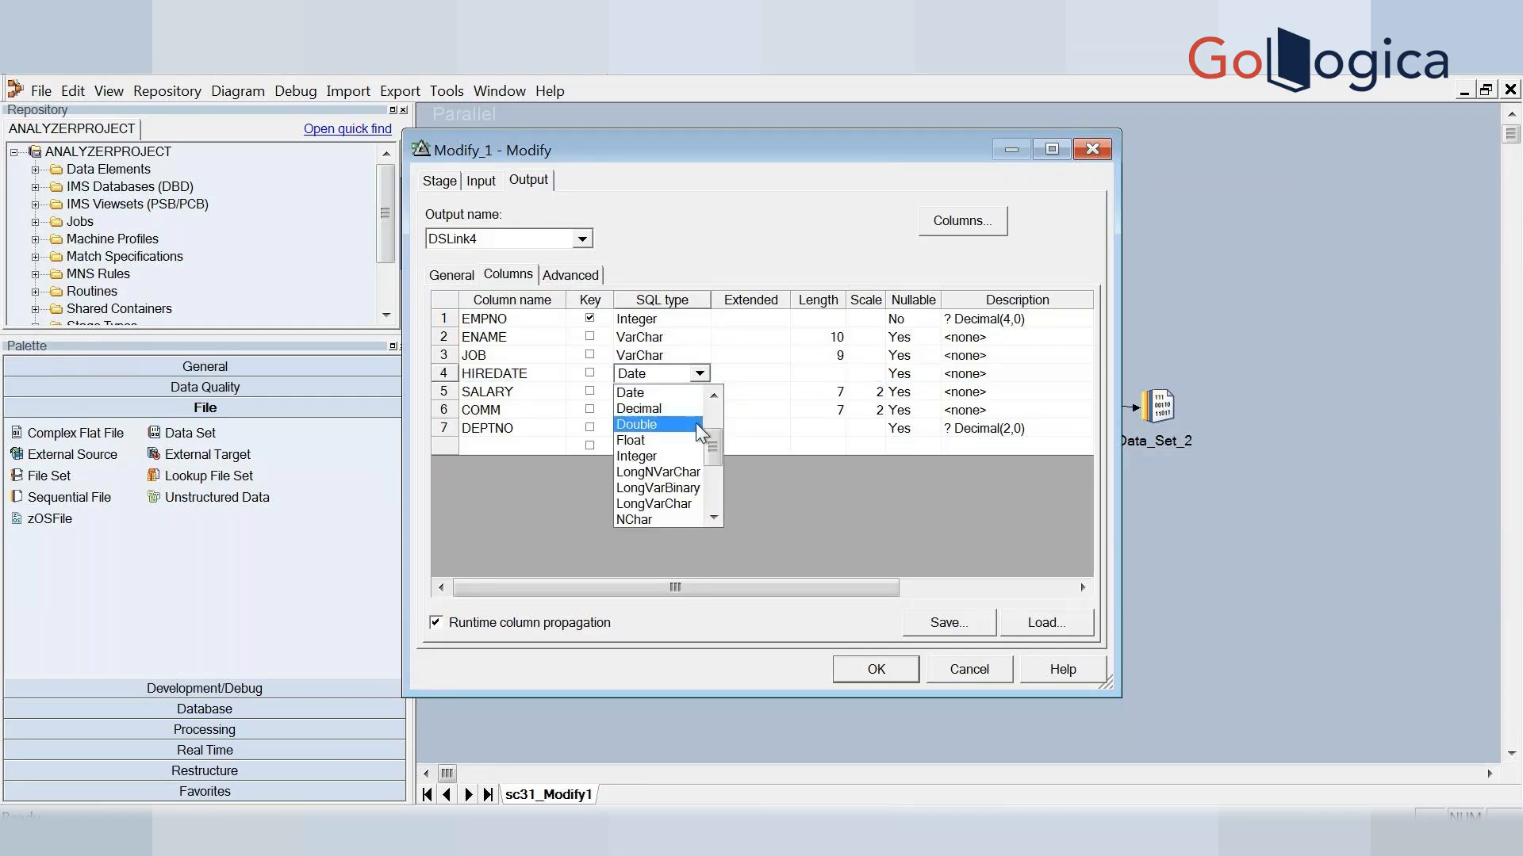
left_click_drag(711, 452, 713, 495)
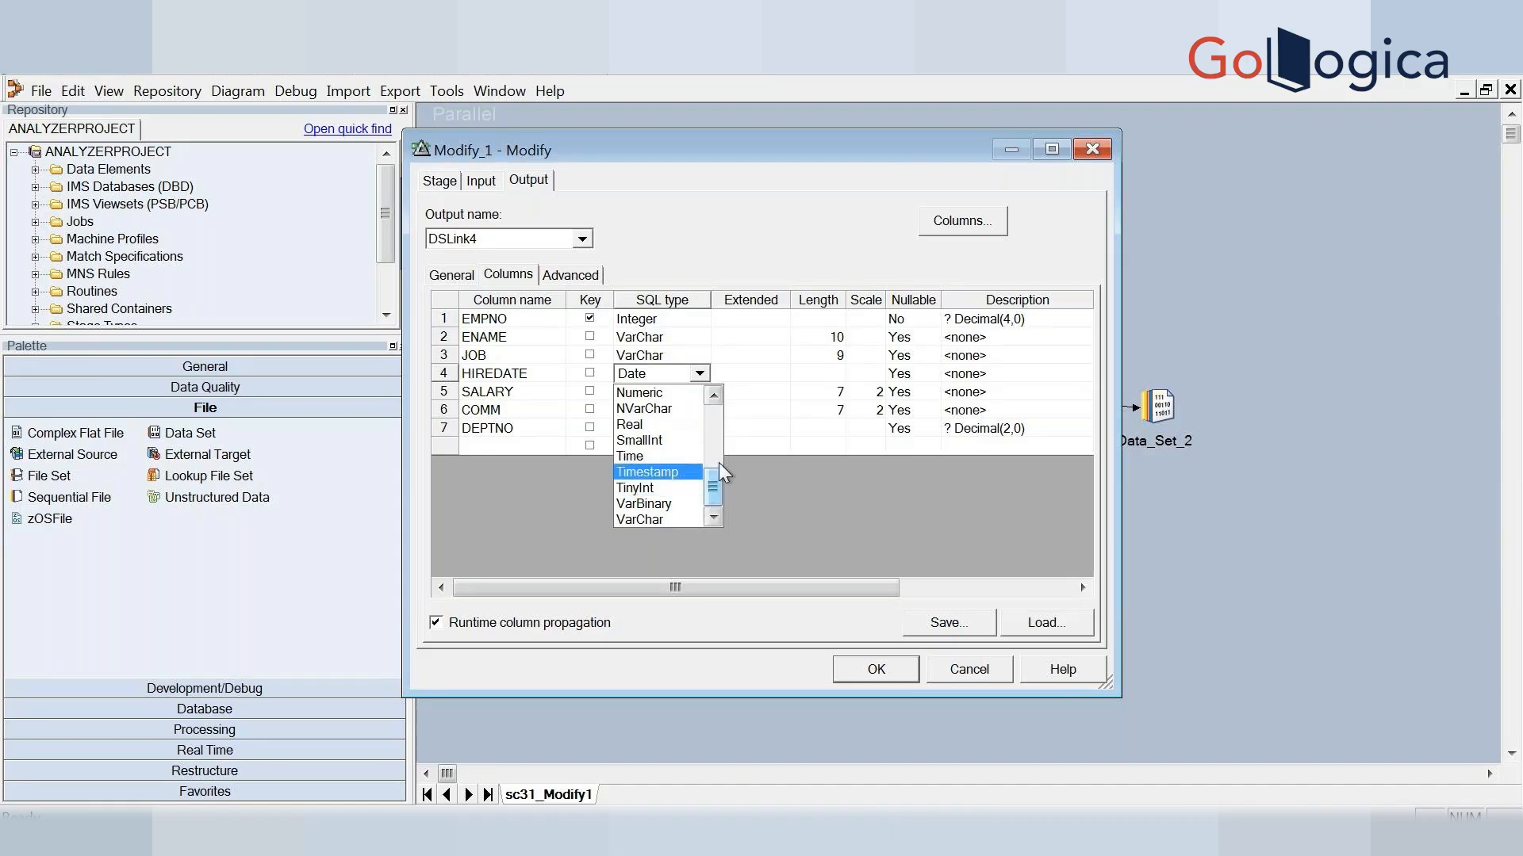
left_click(805, 484)
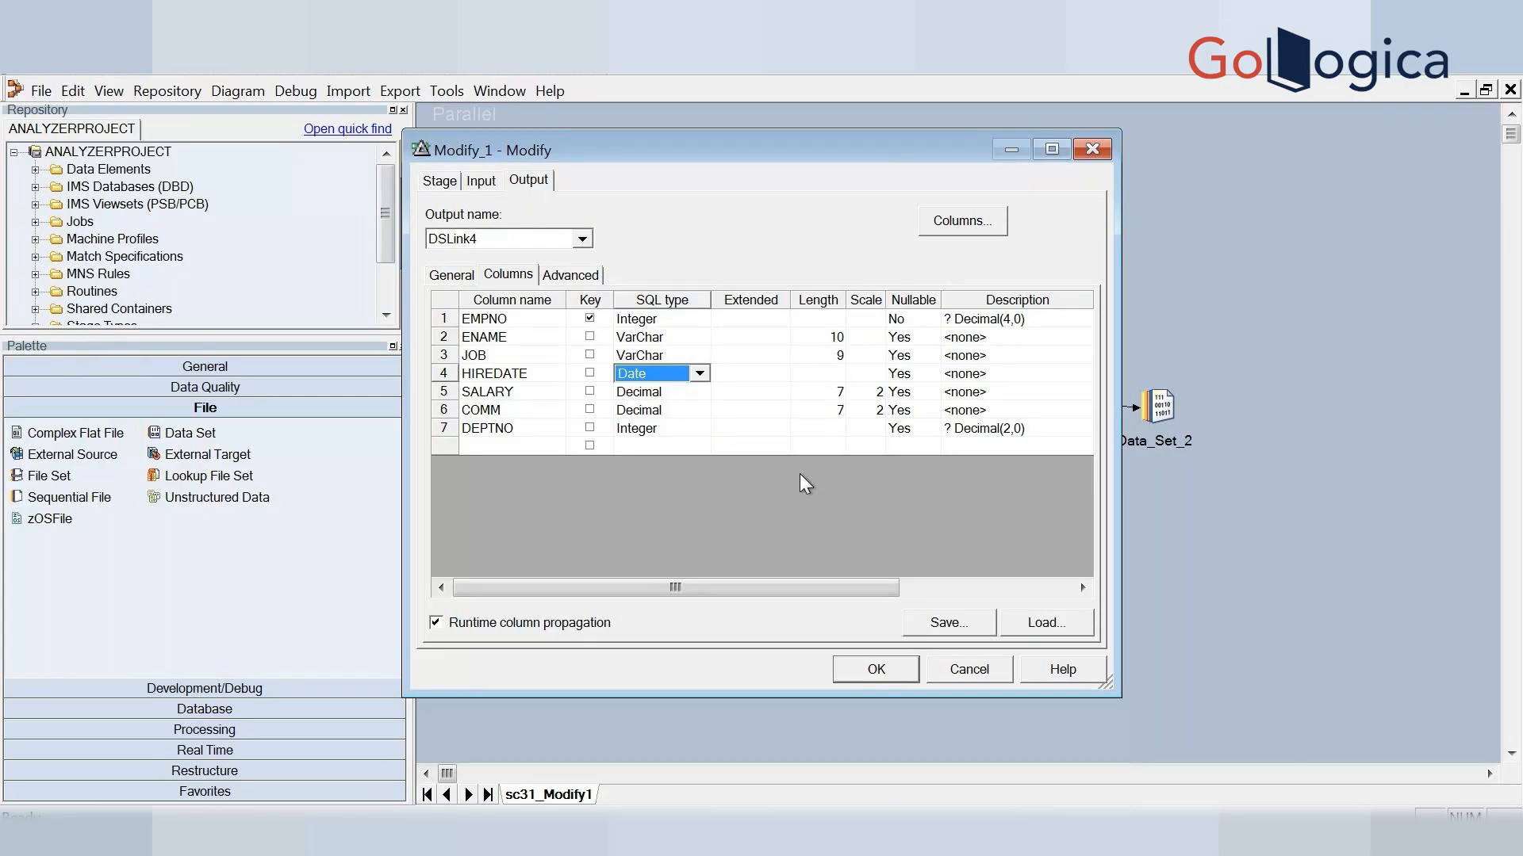
left_click(866, 670)
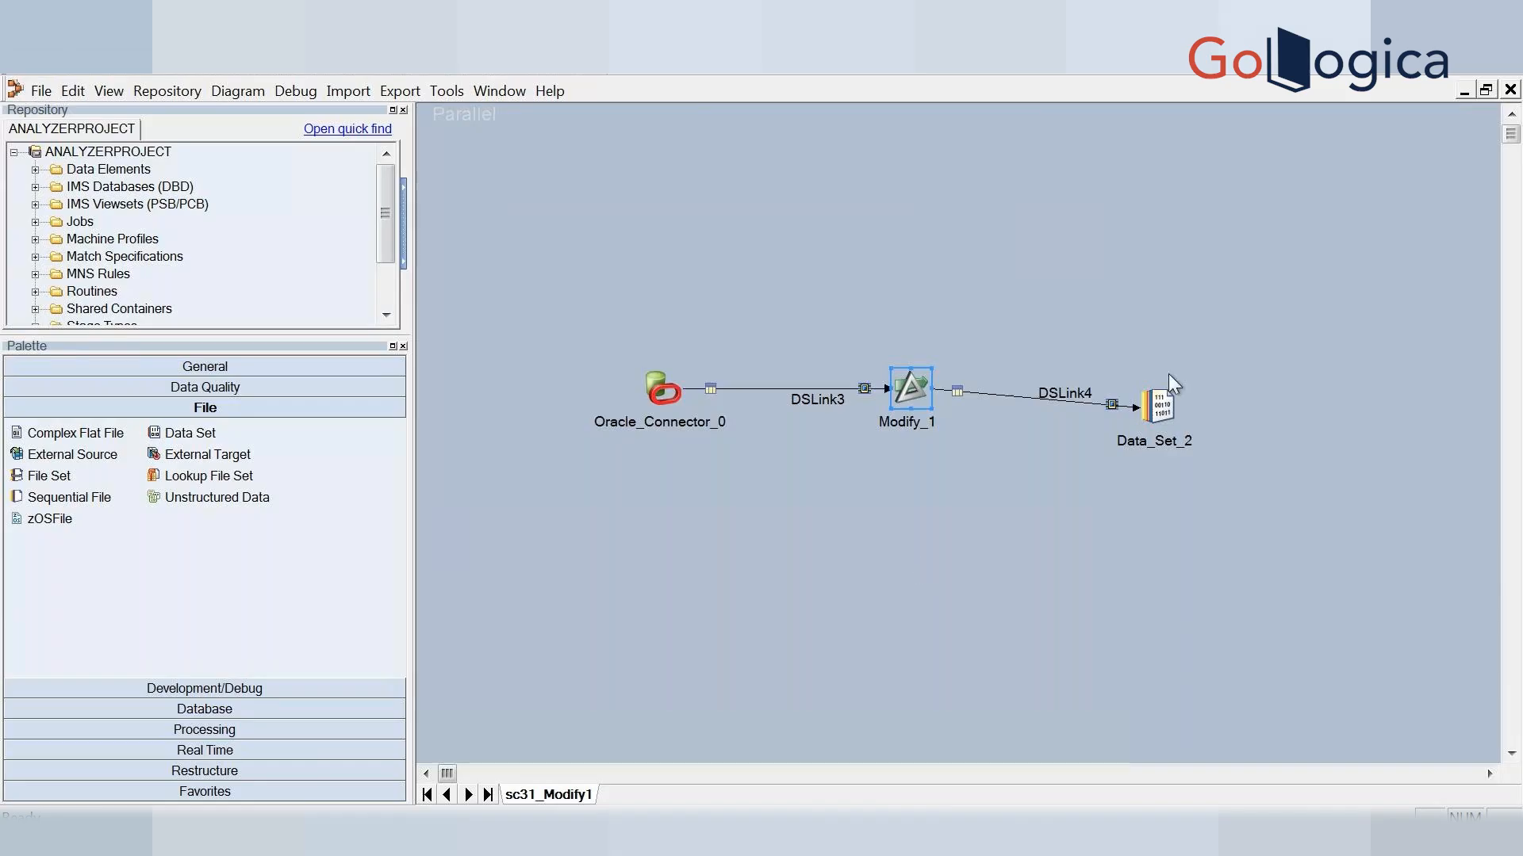
Set the target file of Data_Set_2 to c:\sc31_allinone.ds and accept the stage properties
double_click(1159, 405)
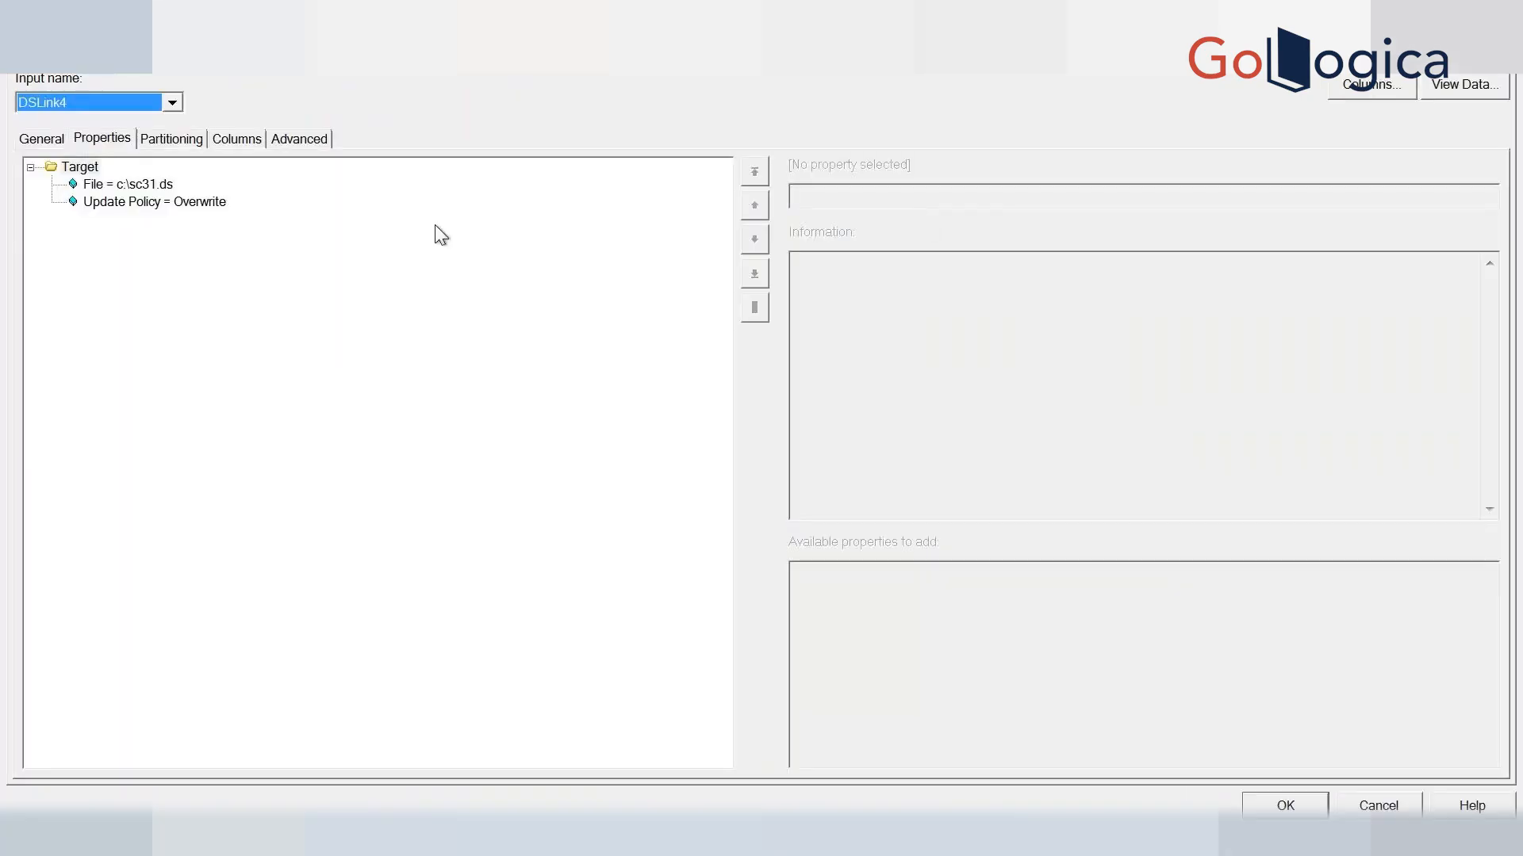
left_click(142, 180)
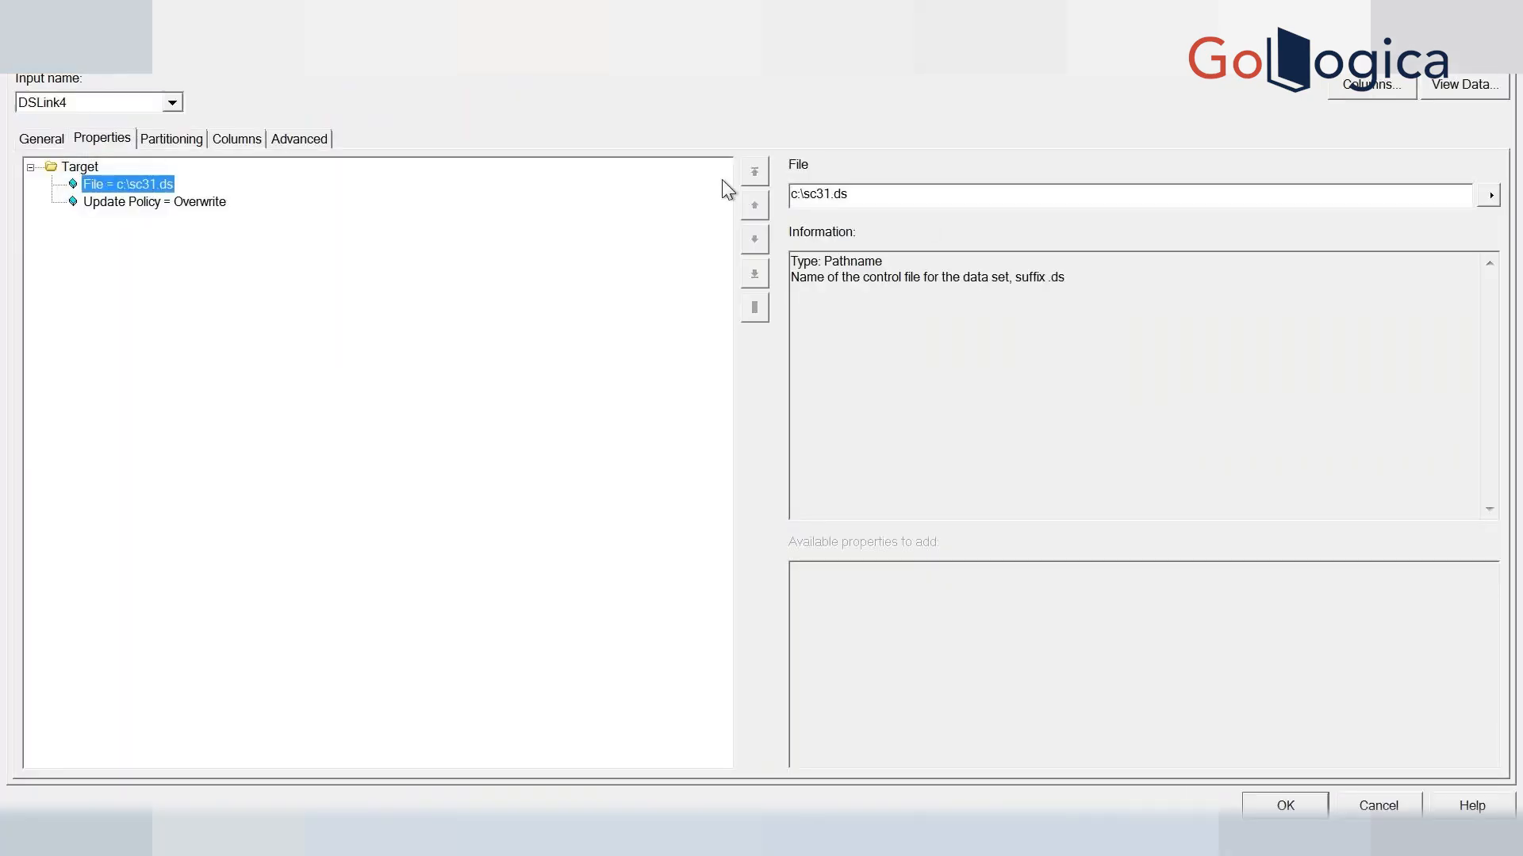
left_click(831, 193)
type("_")
type("allino")
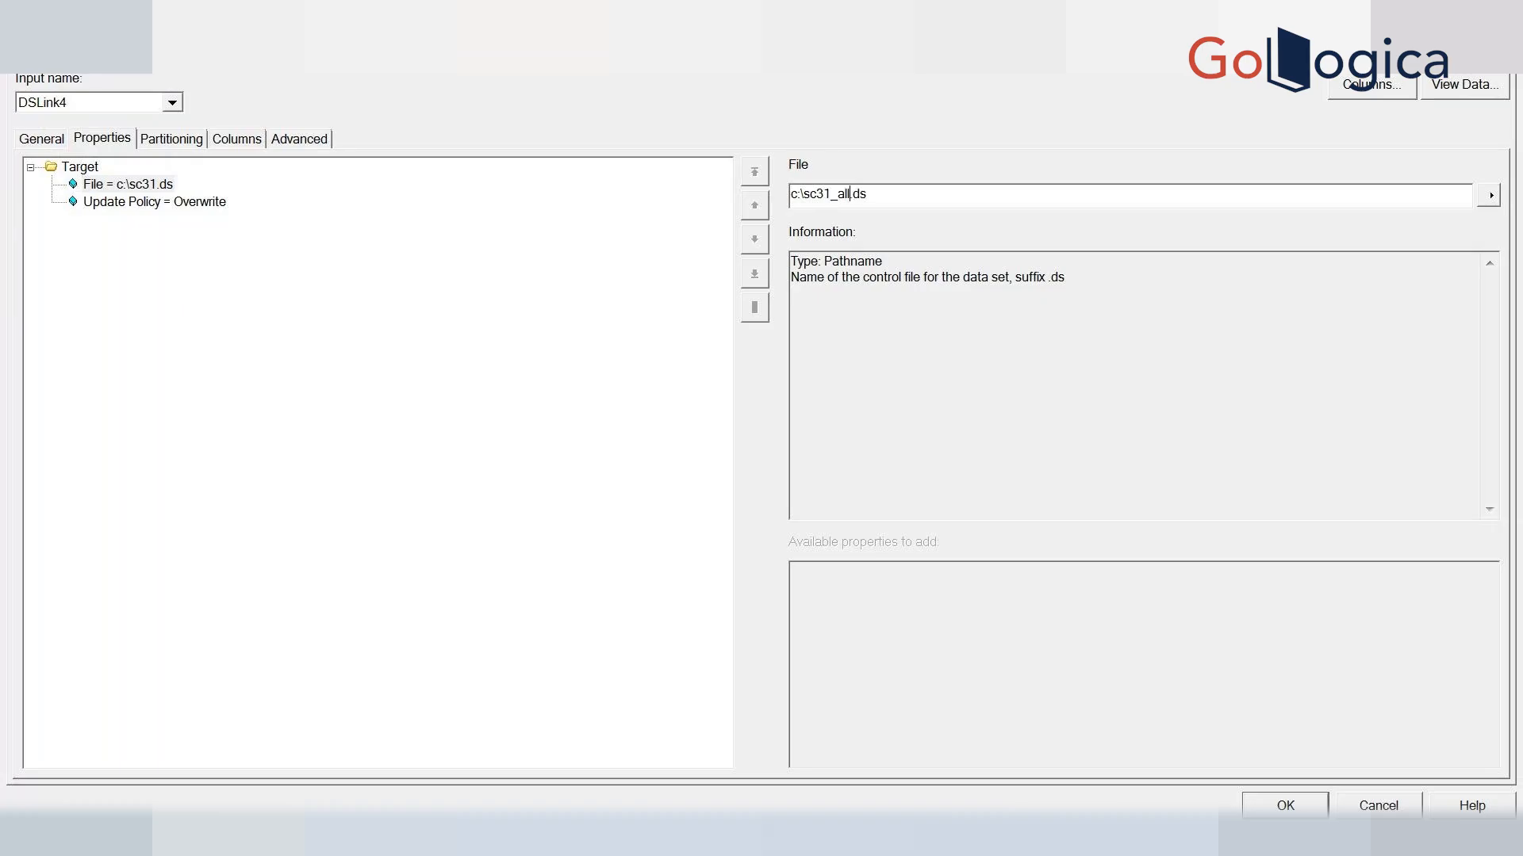
type("ne")
left_click(1287, 805)
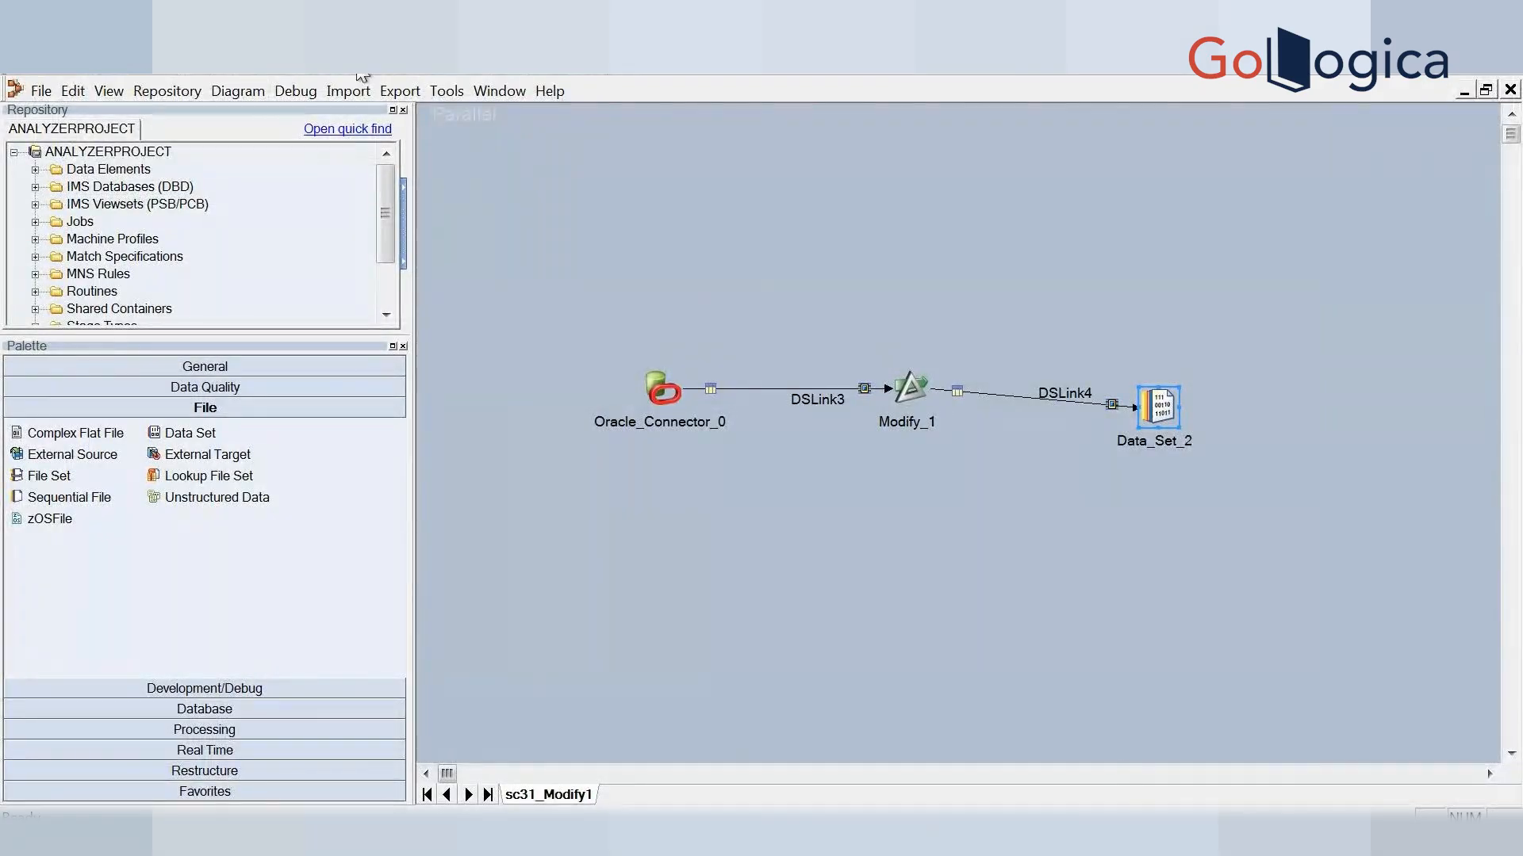
Compile the sc31_Modify1 job and run it
left_click(382, 73)
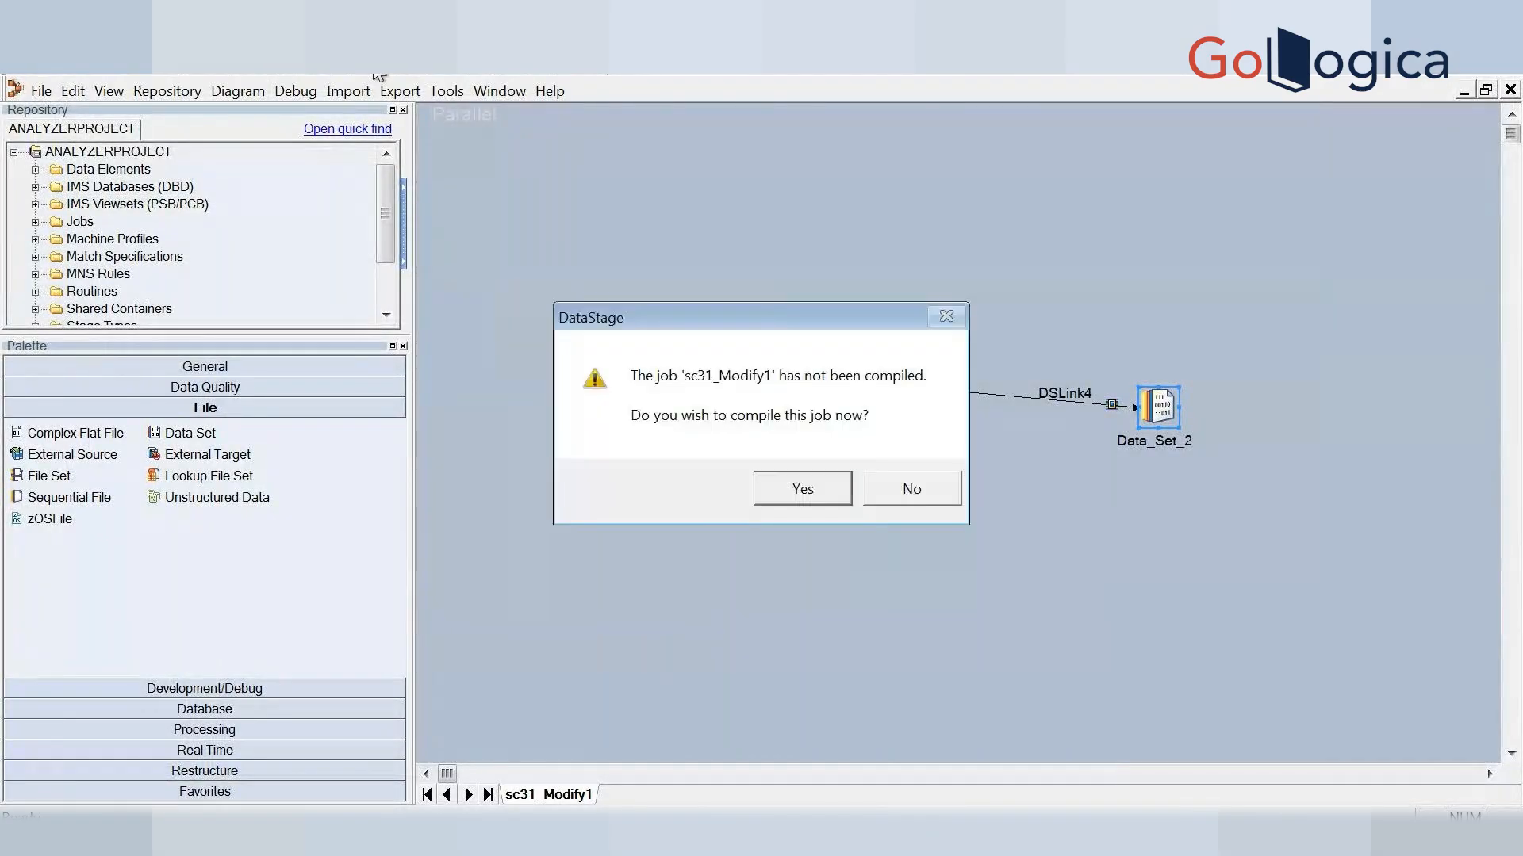
left_click(788, 492)
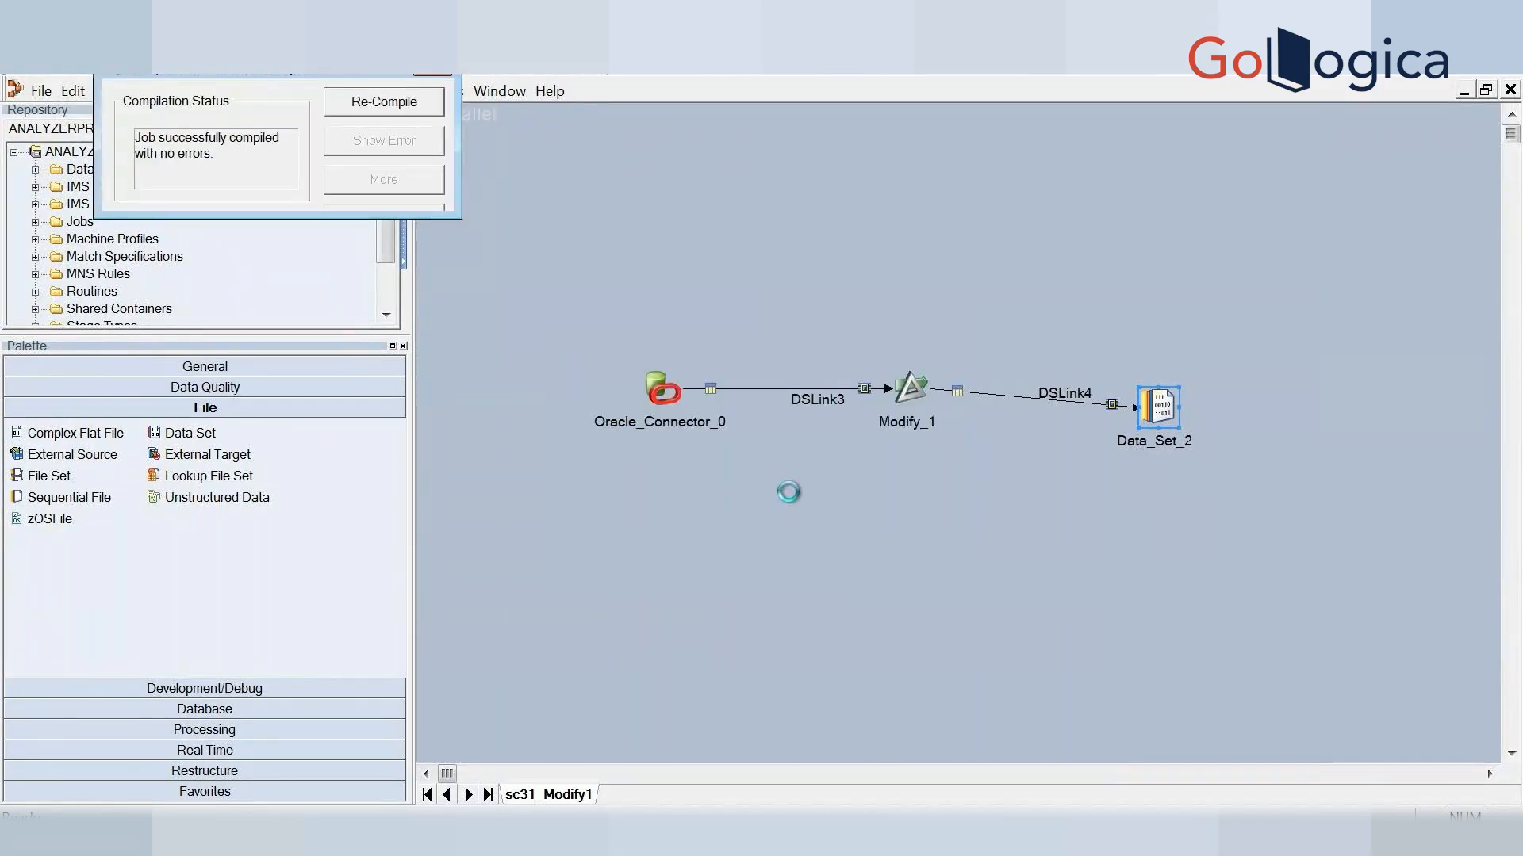
left_click(367, 509)
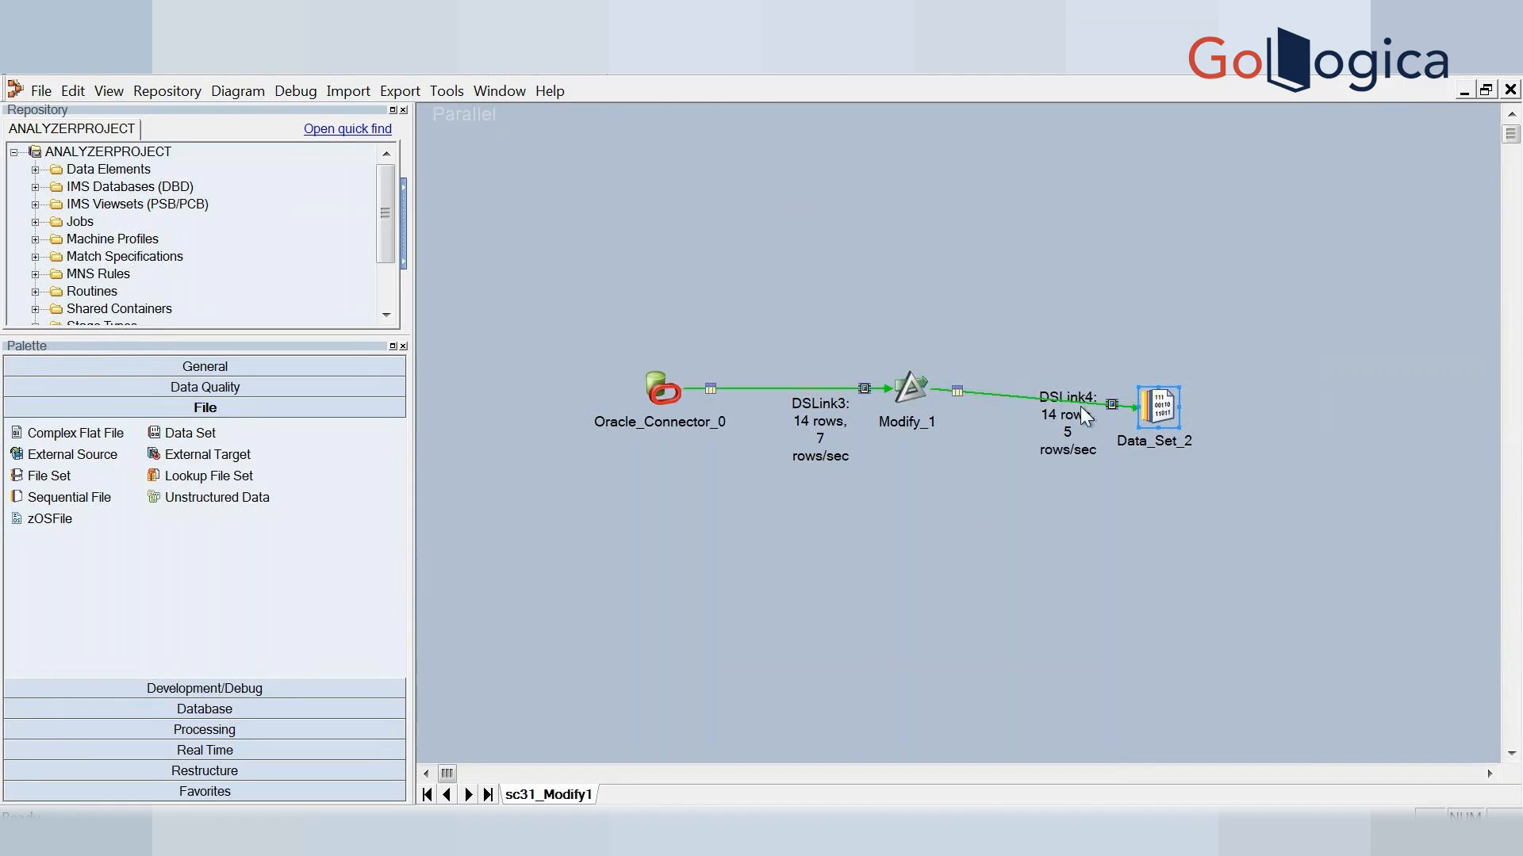
Try to view the DSLink4 data of Data_Set_2 with 100 rows to display, declining the additional server output
right_click(1174, 416)
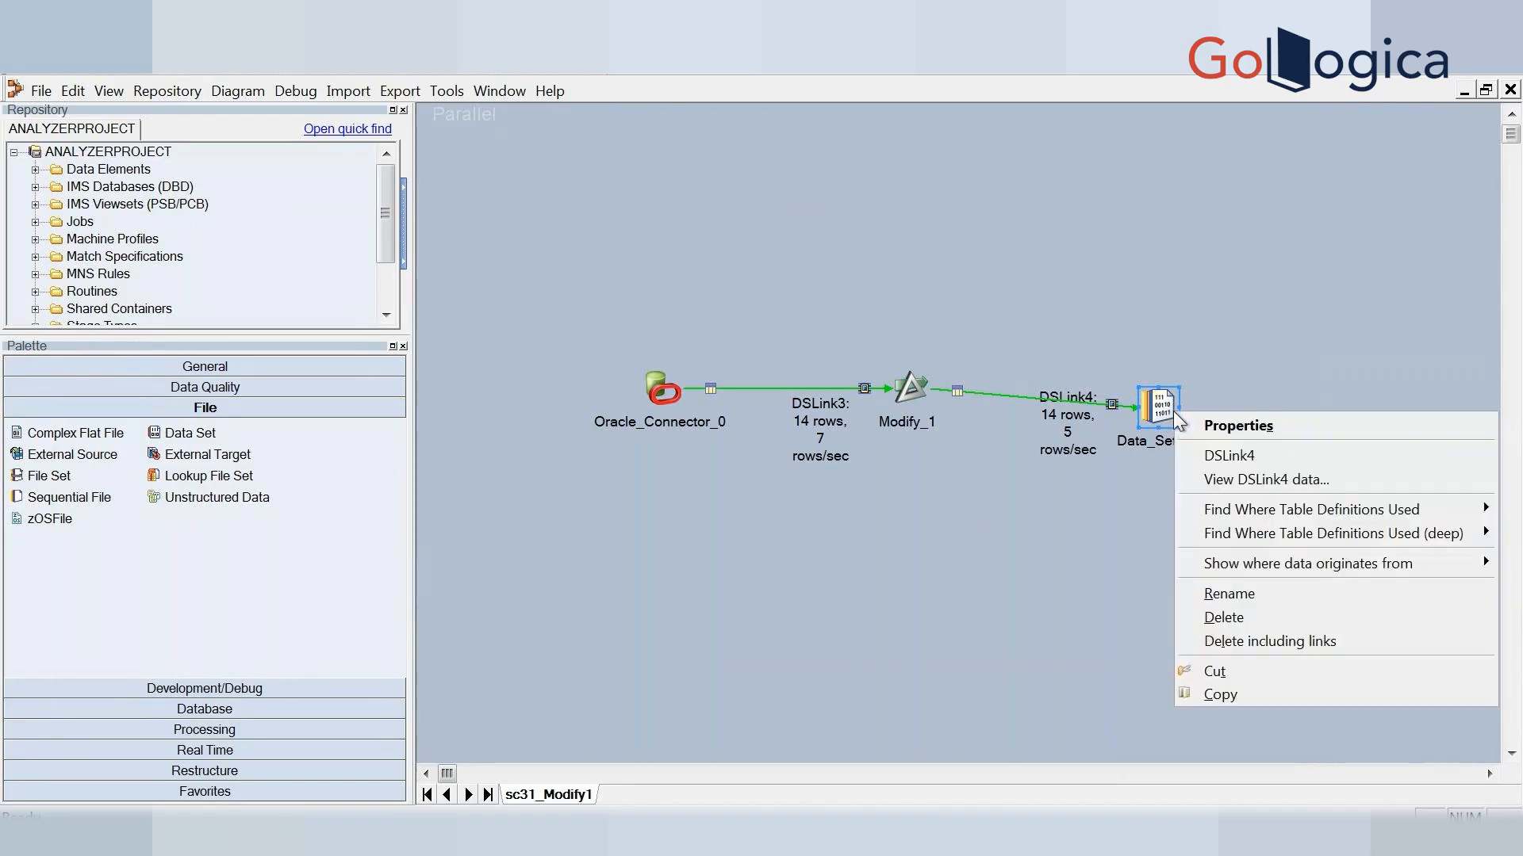
left_click(1274, 479)
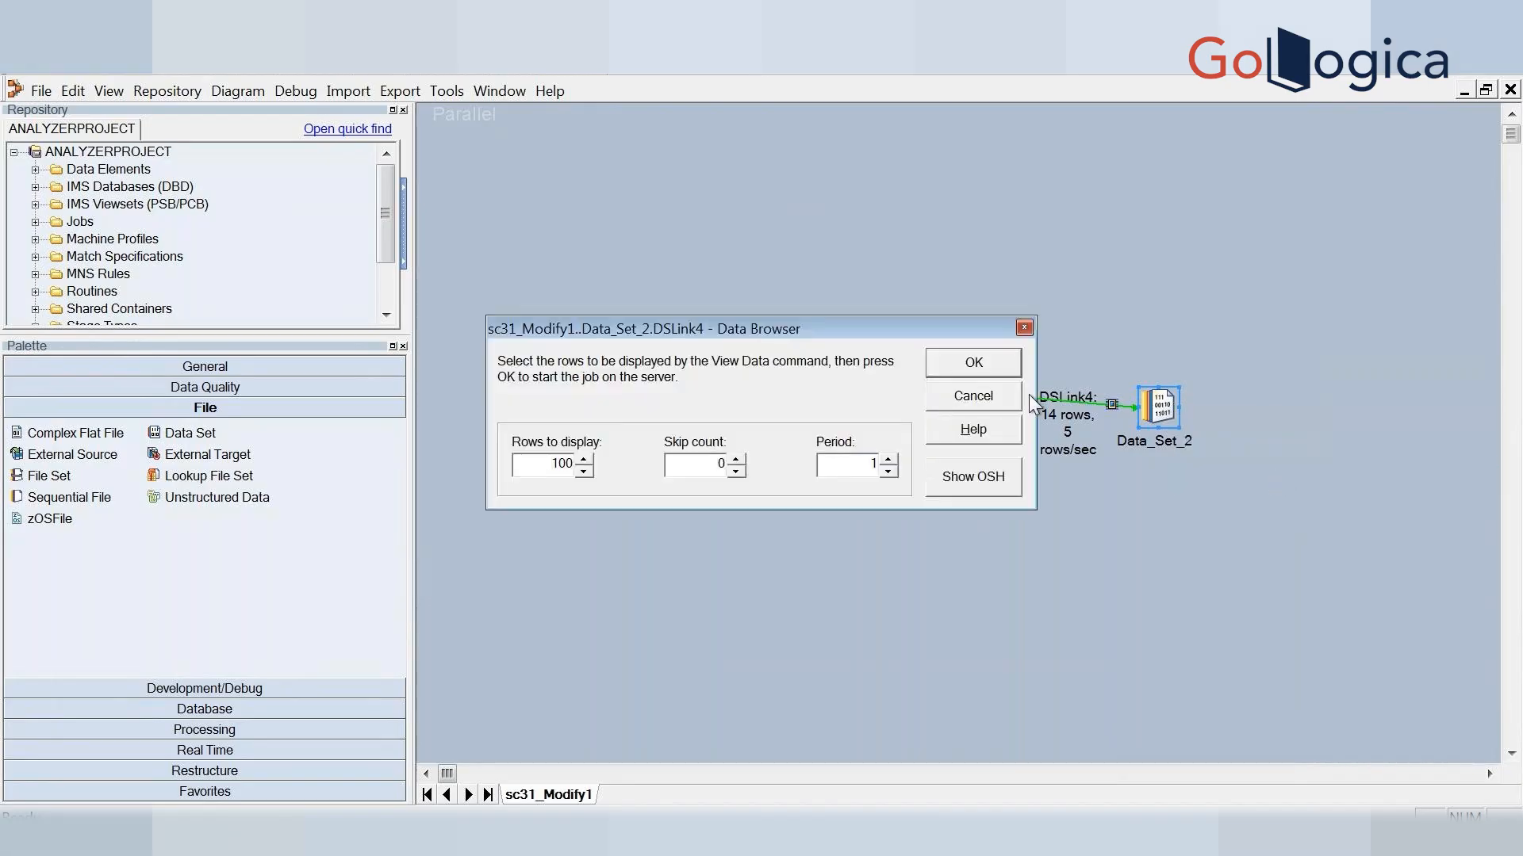
left_click(996, 364)
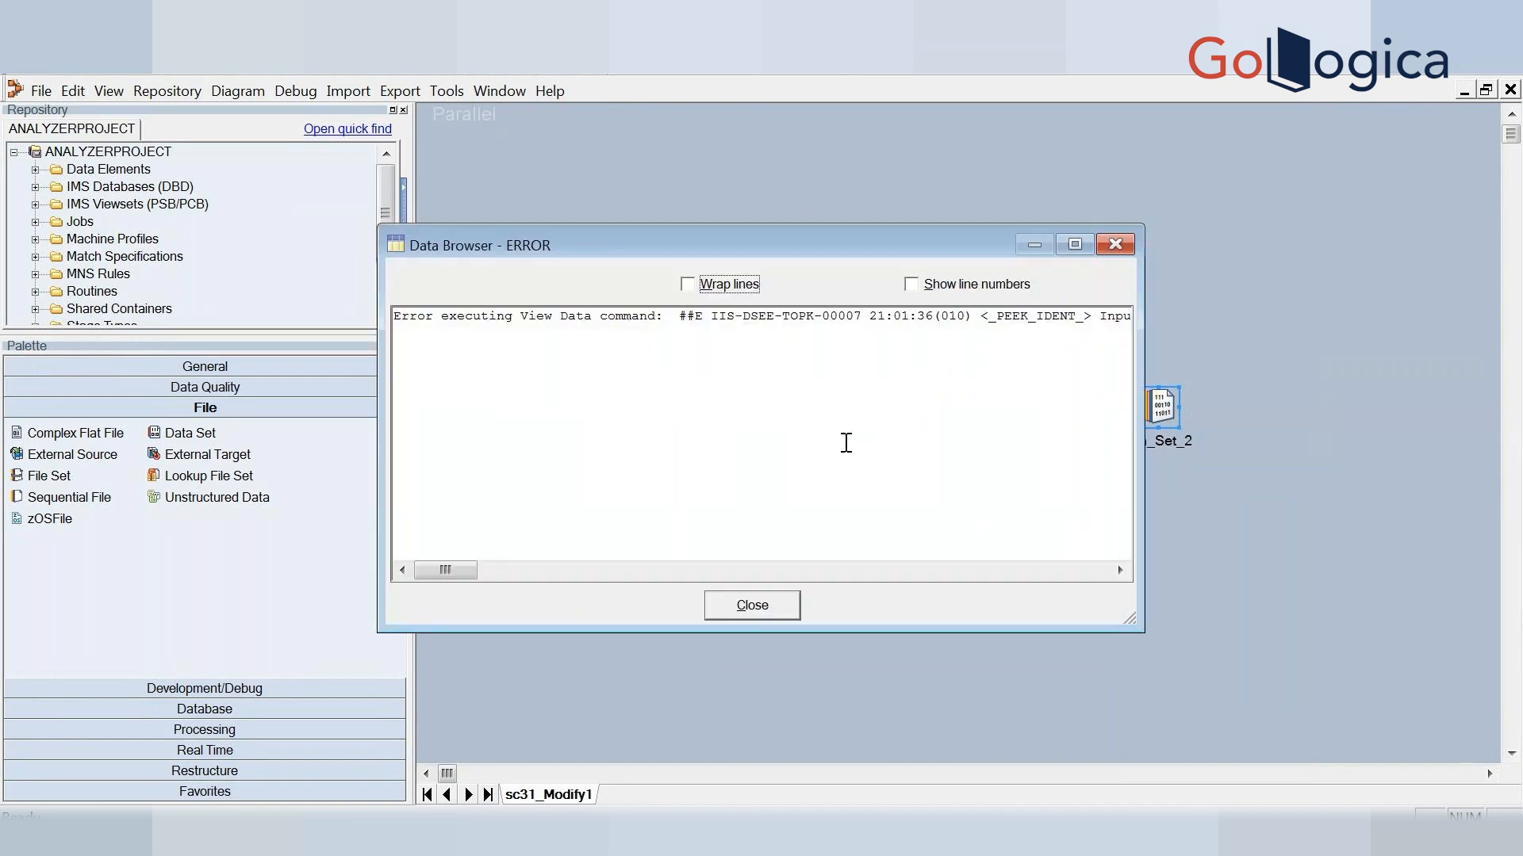
left_click(750, 614)
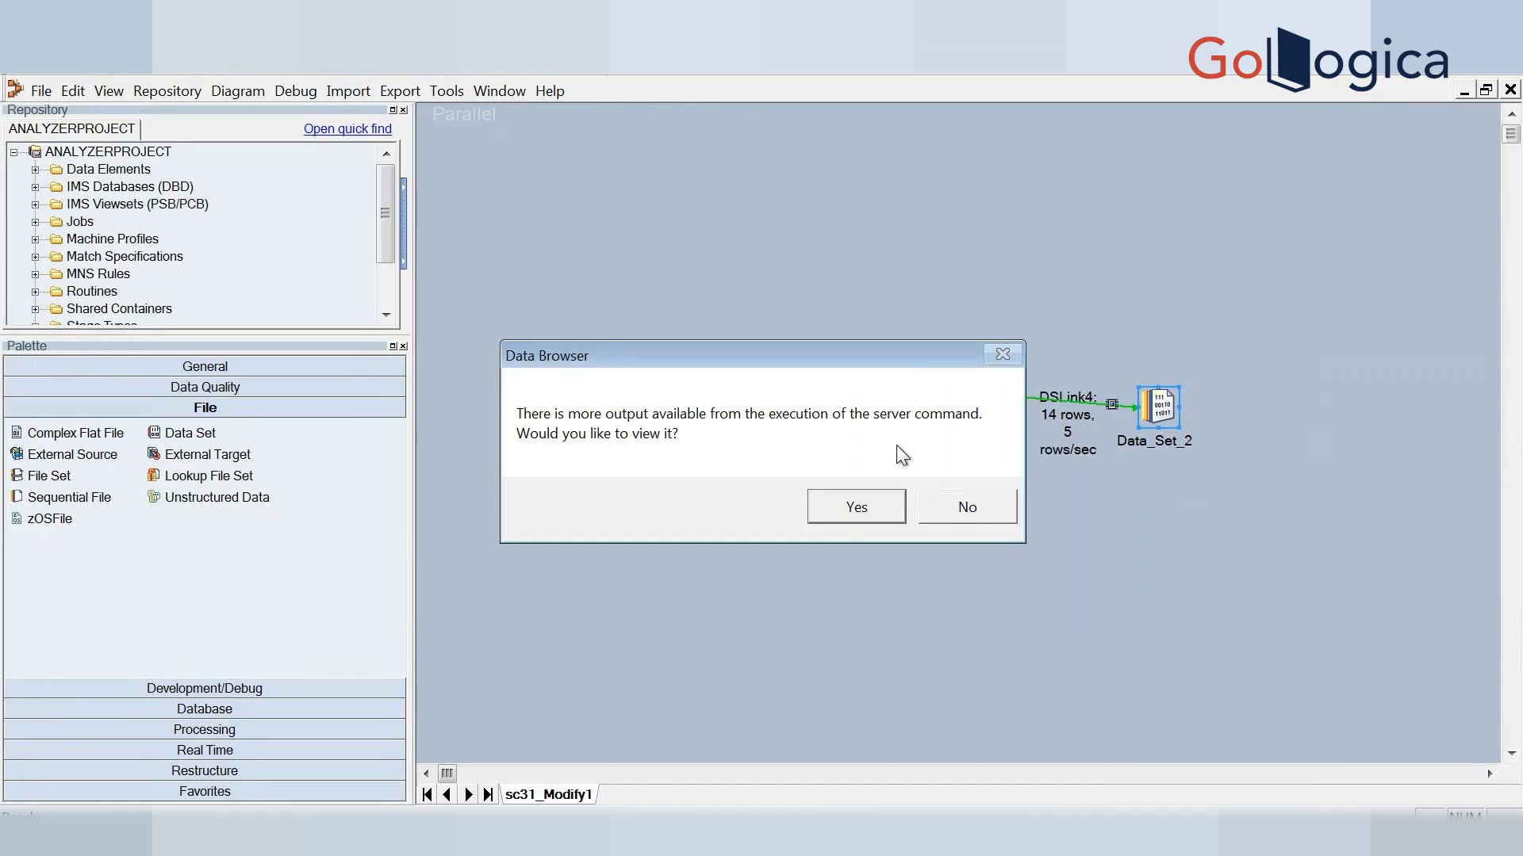
left_click(967, 507)
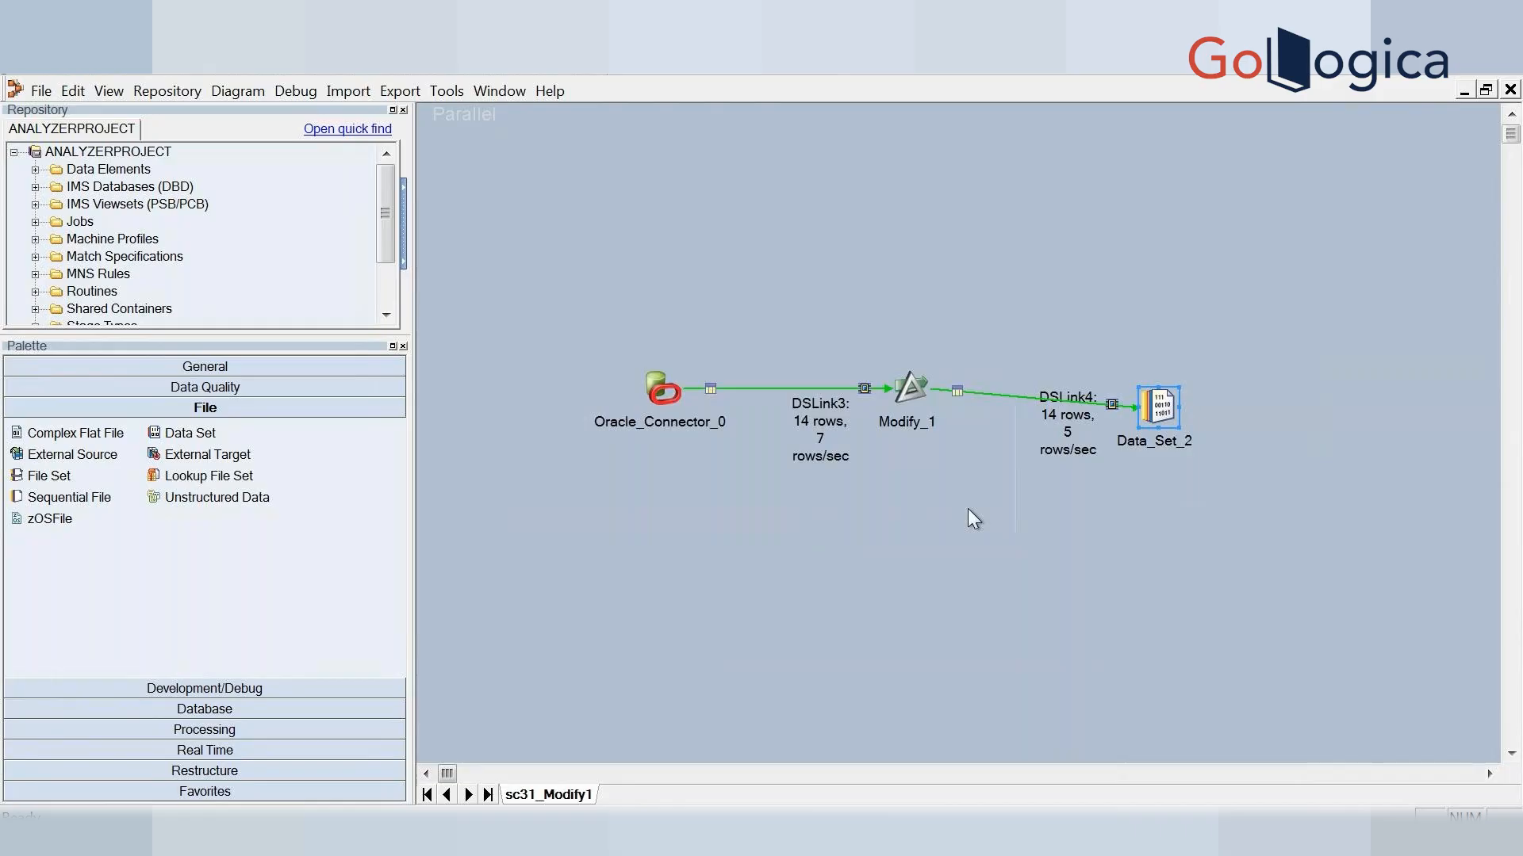
Change the target file of Data_Set_2 to a different .ds name ending in _m and accept the stage properties
double_click(1156, 408)
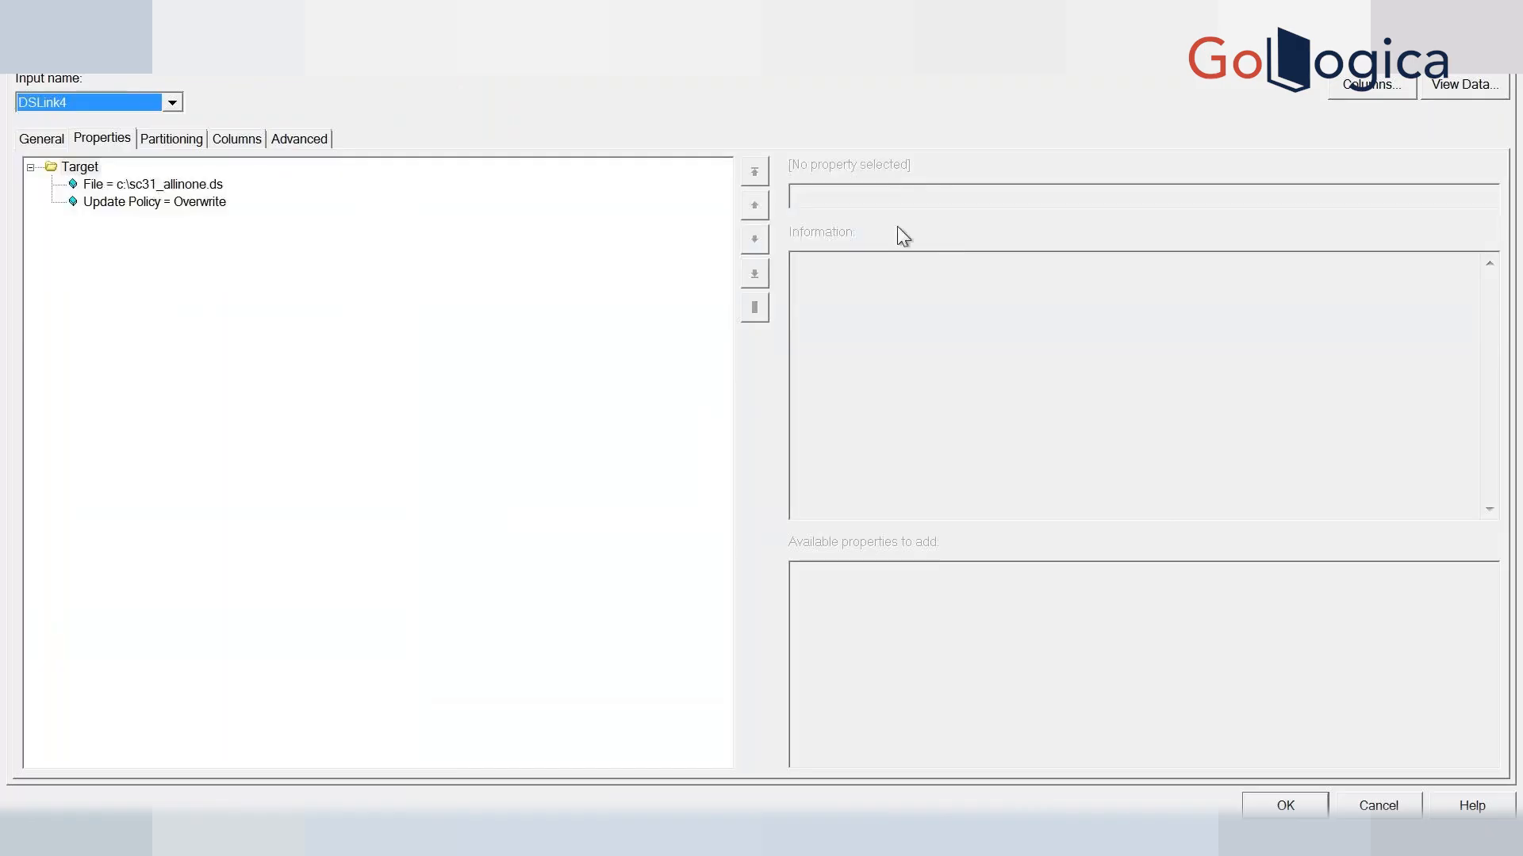
left_click(198, 182)
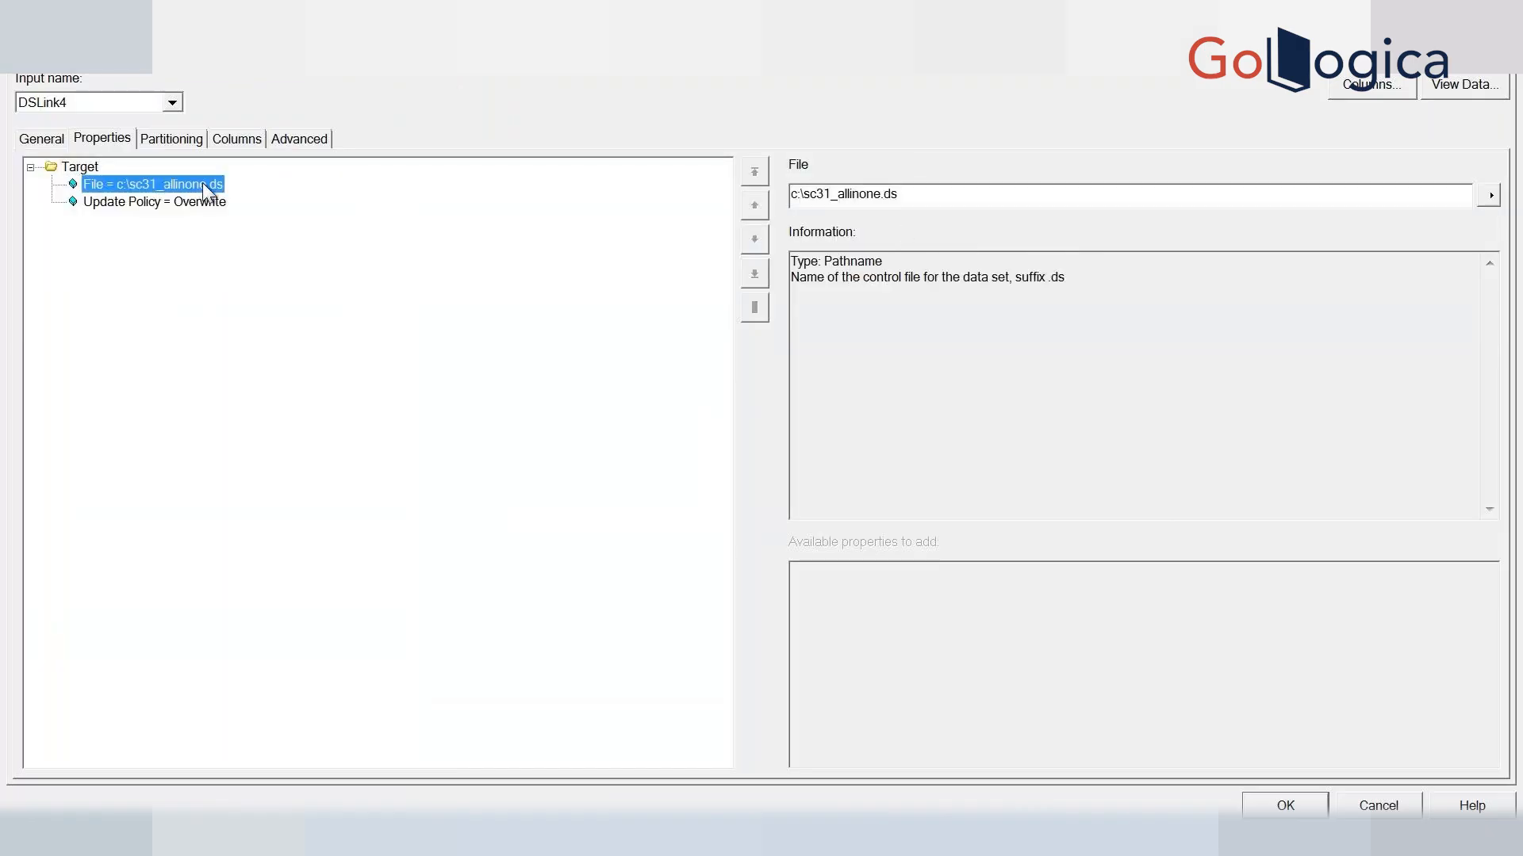
left_click(882, 195)
key("BackSpace")
key("BackSpace")
key("BackSpace")
key("BackSpace")
key("BackSpace")
key("BackSpace")
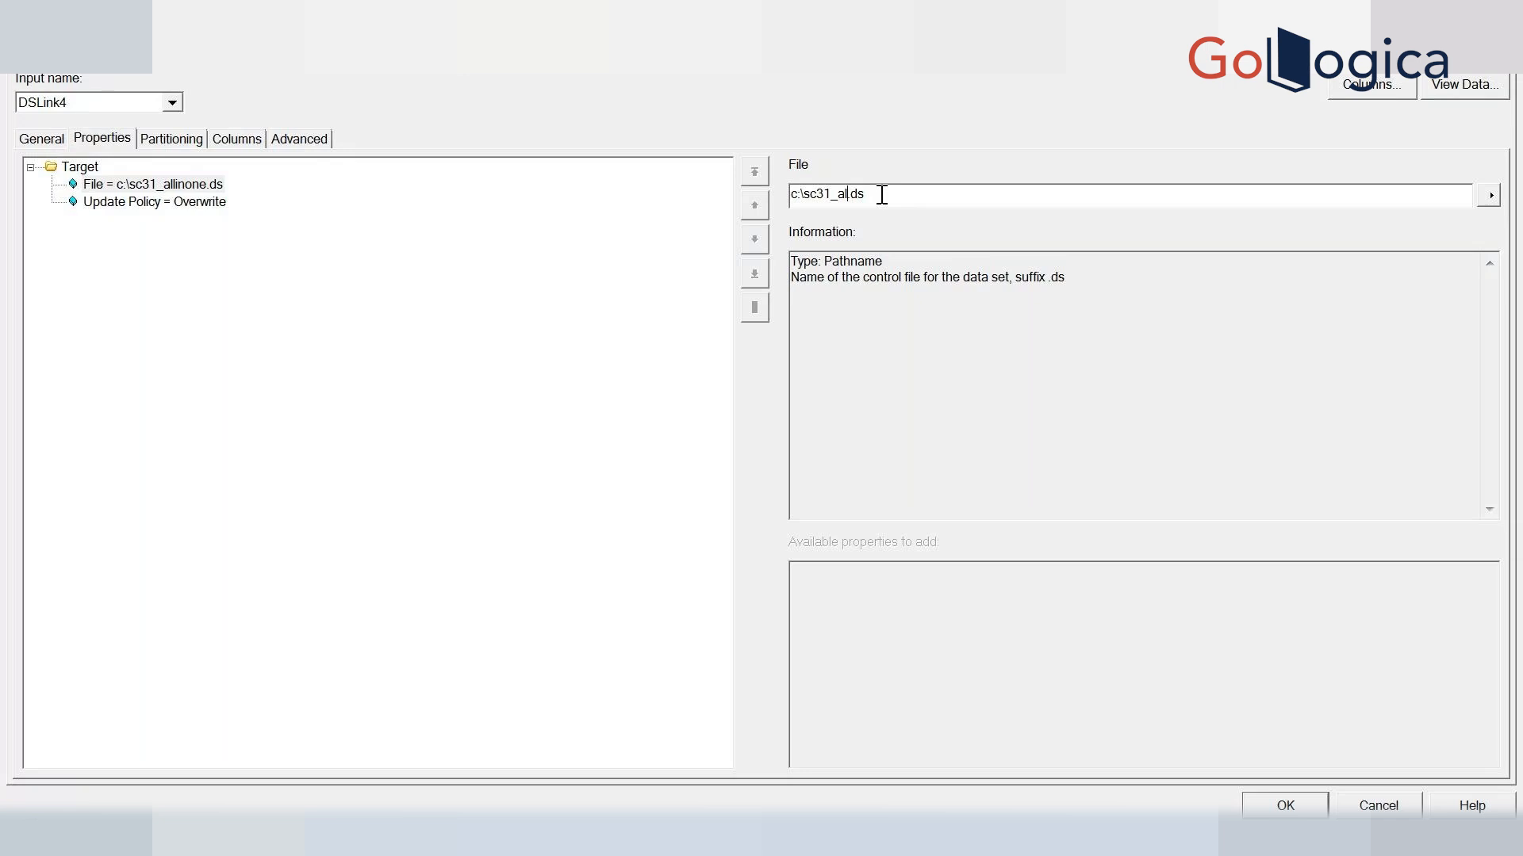
key("BackSpace")
key("BackSpace")
key("BackSpace")
type("31mo")
key("BackSpace")
key("BackSpace")
type("_m")
left_click(1282, 805)
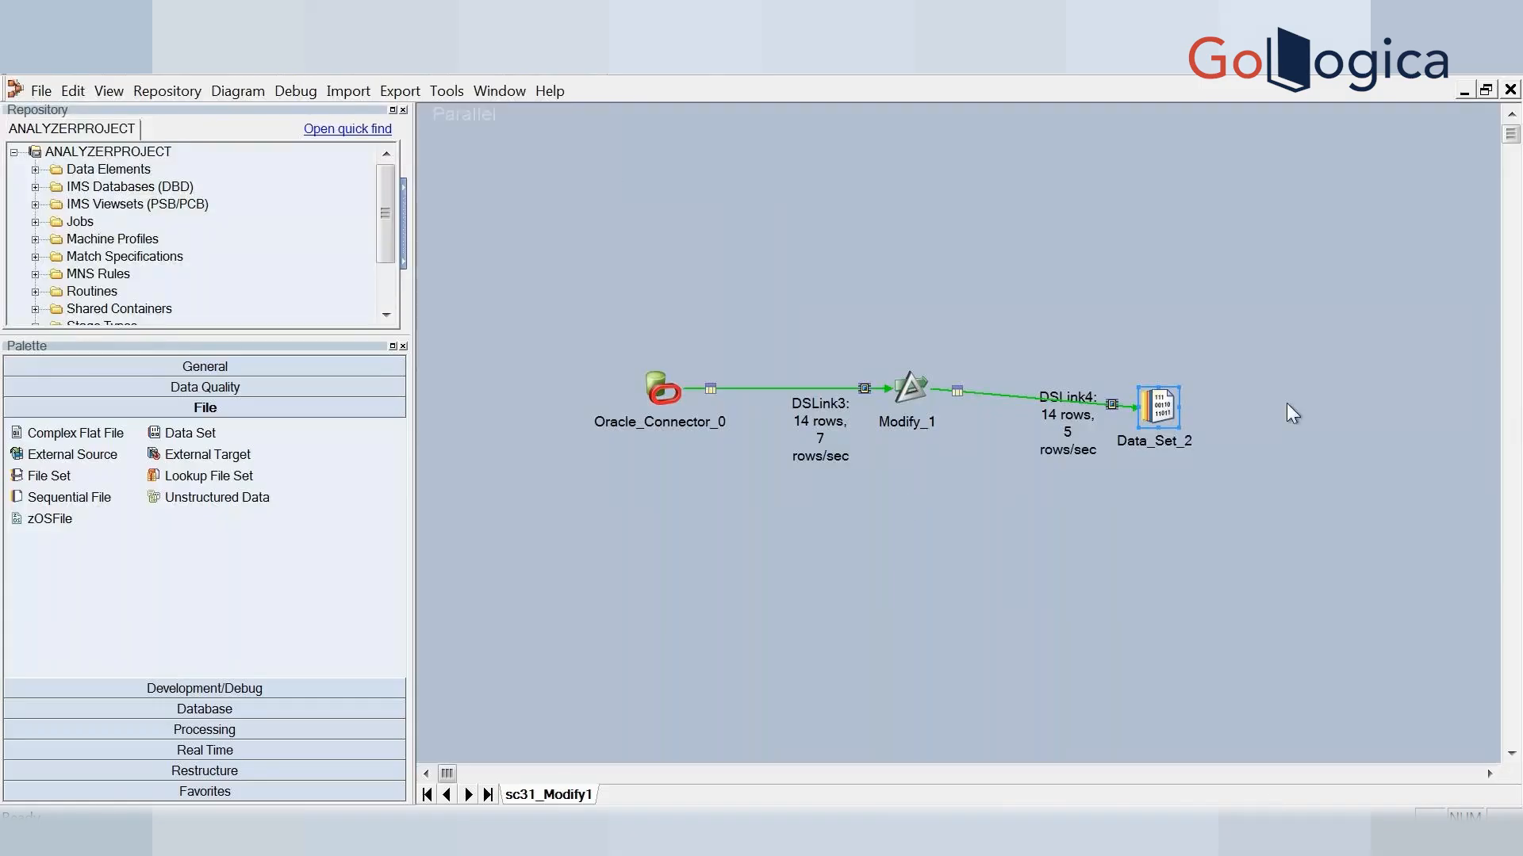
Check the DSLink4 input column definitions in the Data_Set_2 properties
right_click(1151, 403)
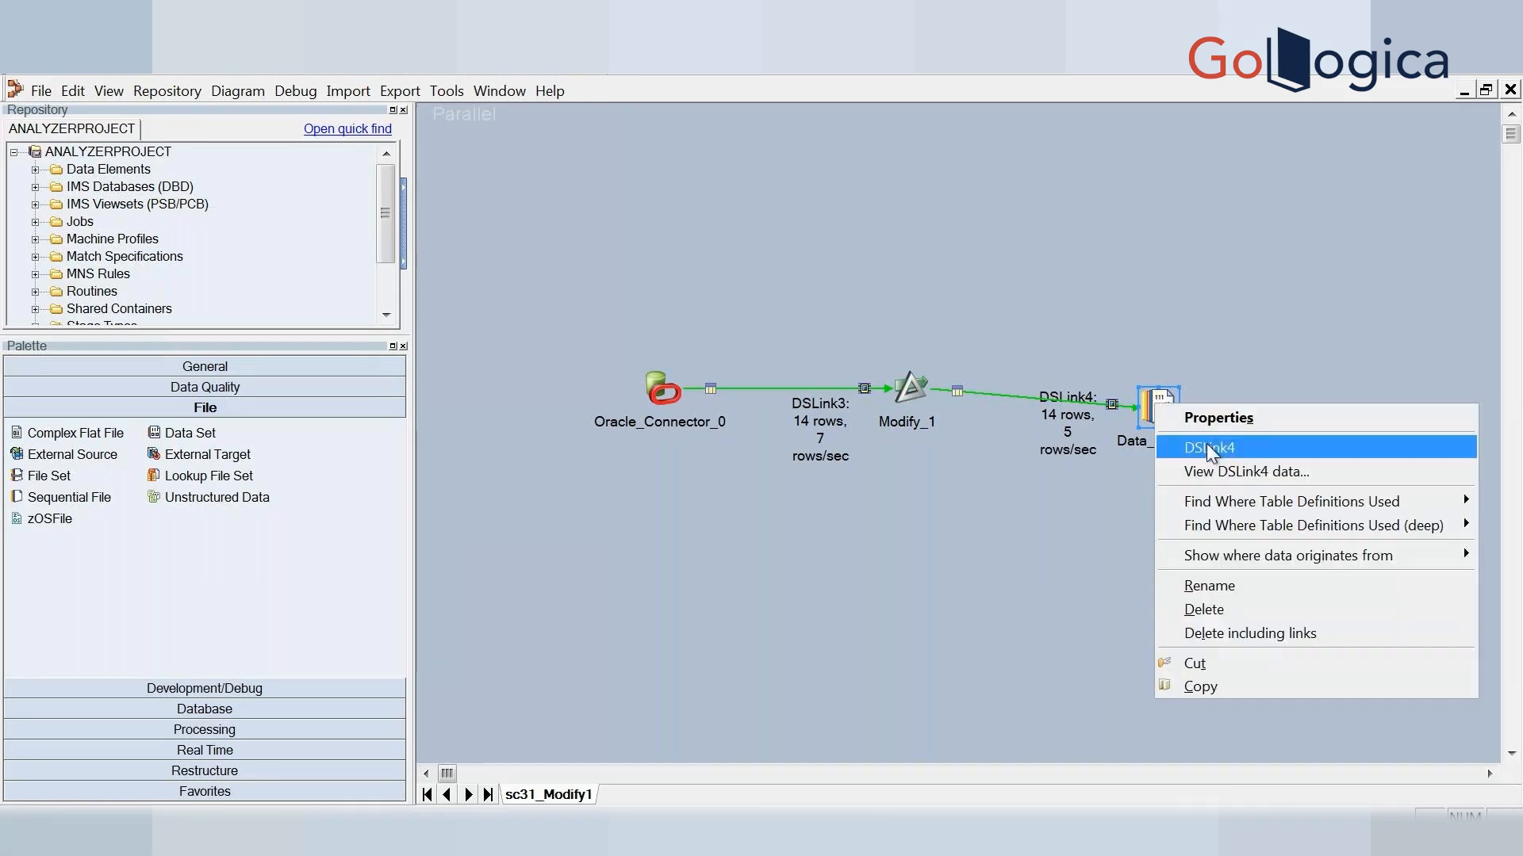
left_click(1218, 418)
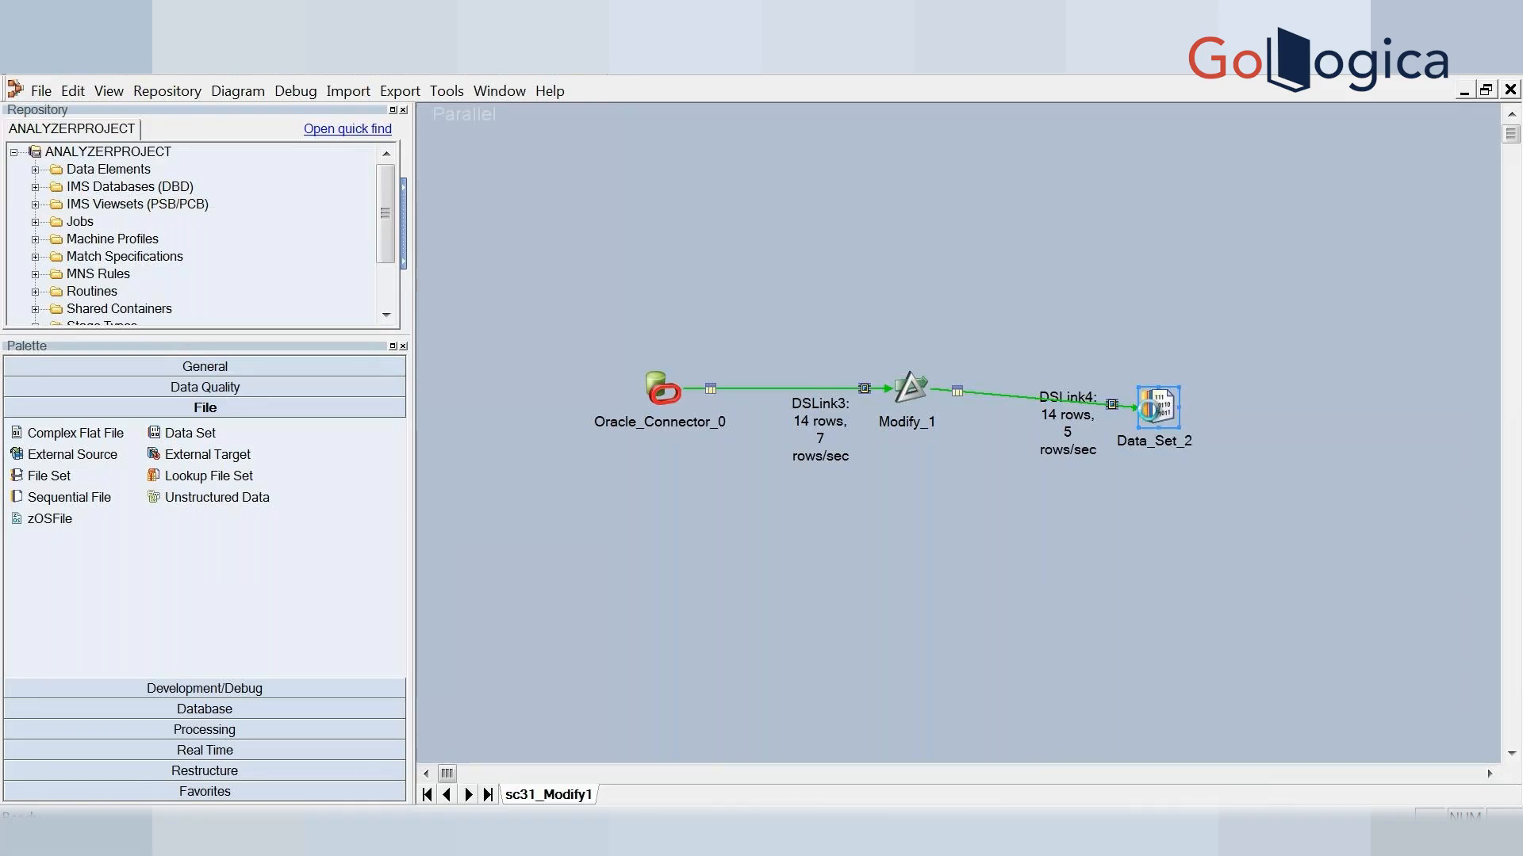
left_click(252, 139)
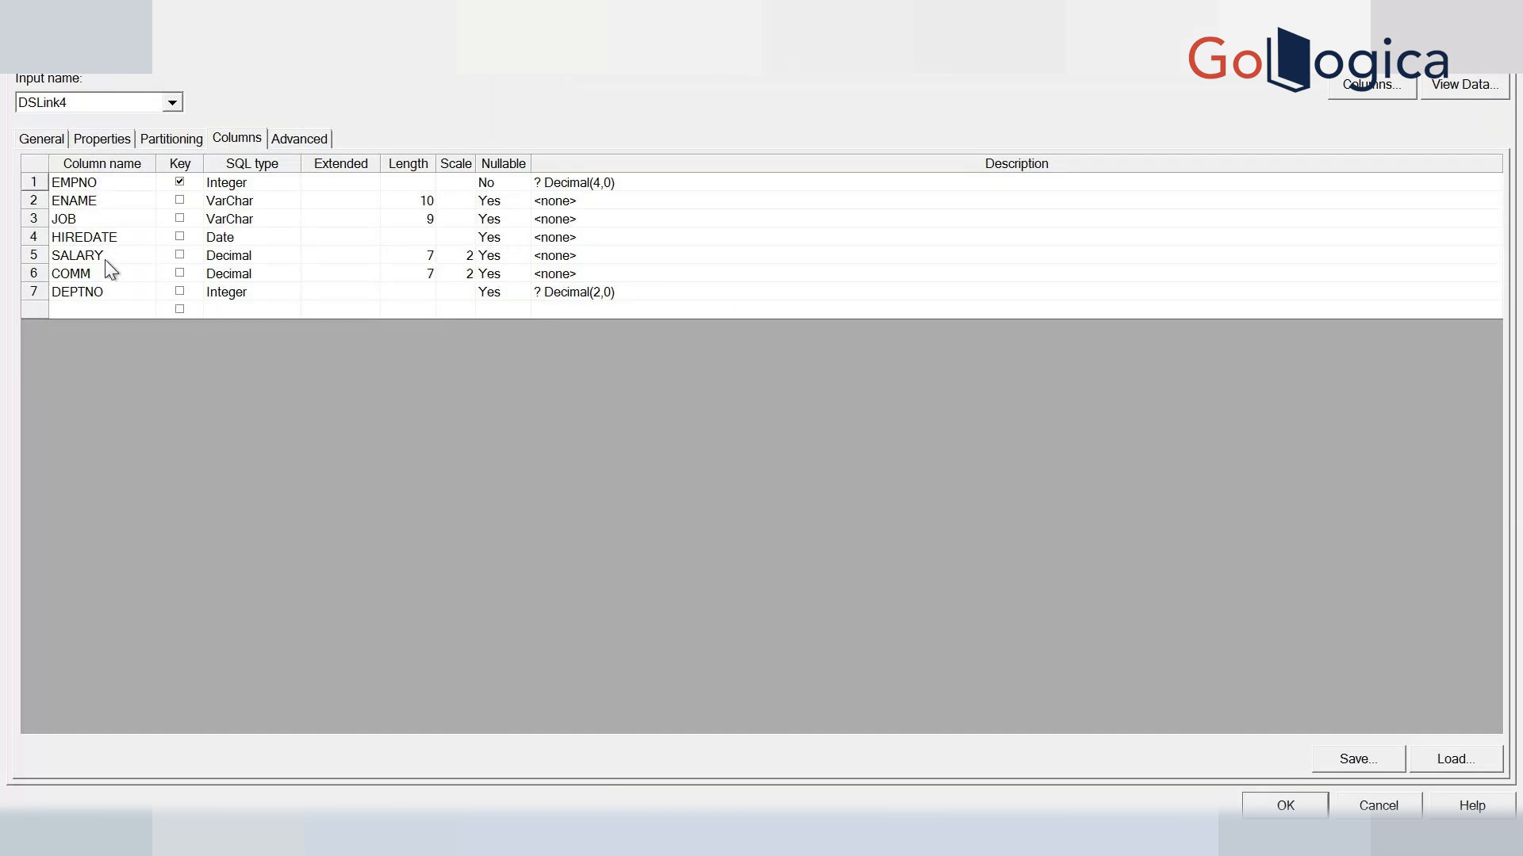
left_click(1280, 808)
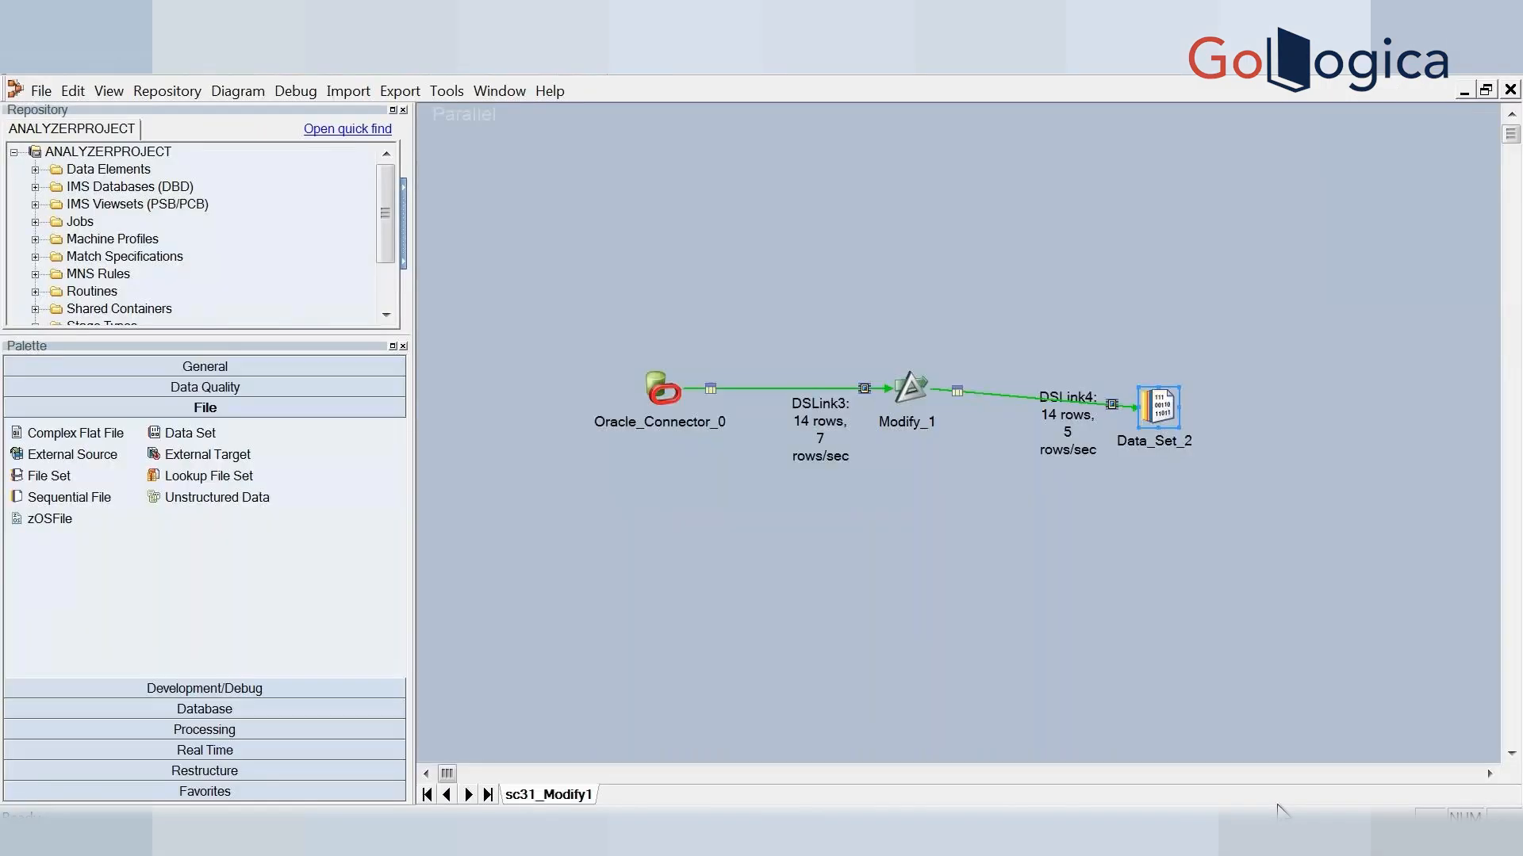
Recompile the sc31_Modify1 job and run it again with no limit on warnings
left_click(379, 77)
left_click(872, 510)
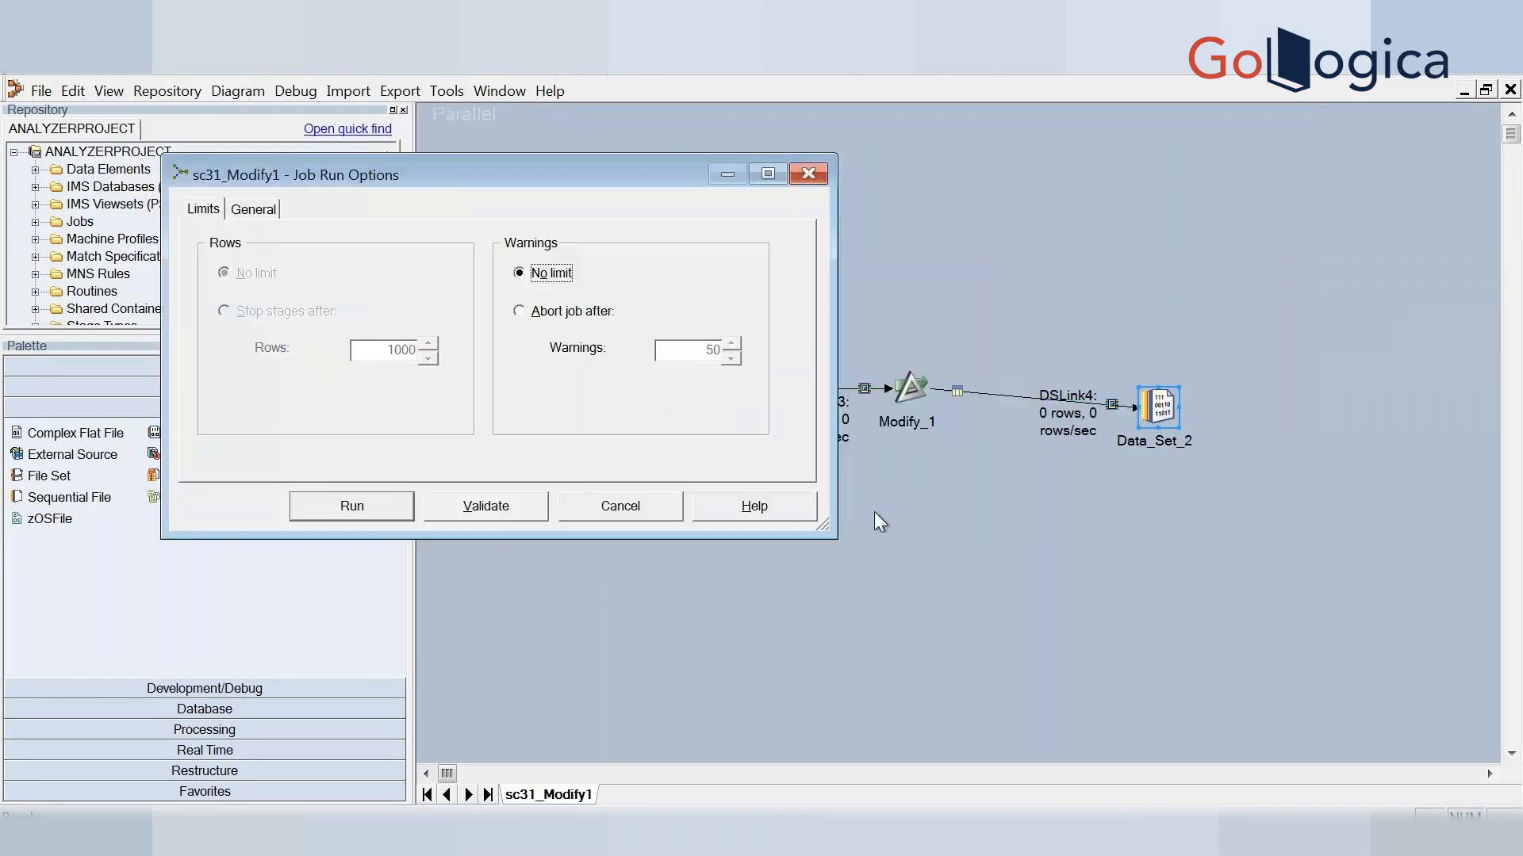
left_click(371, 511)
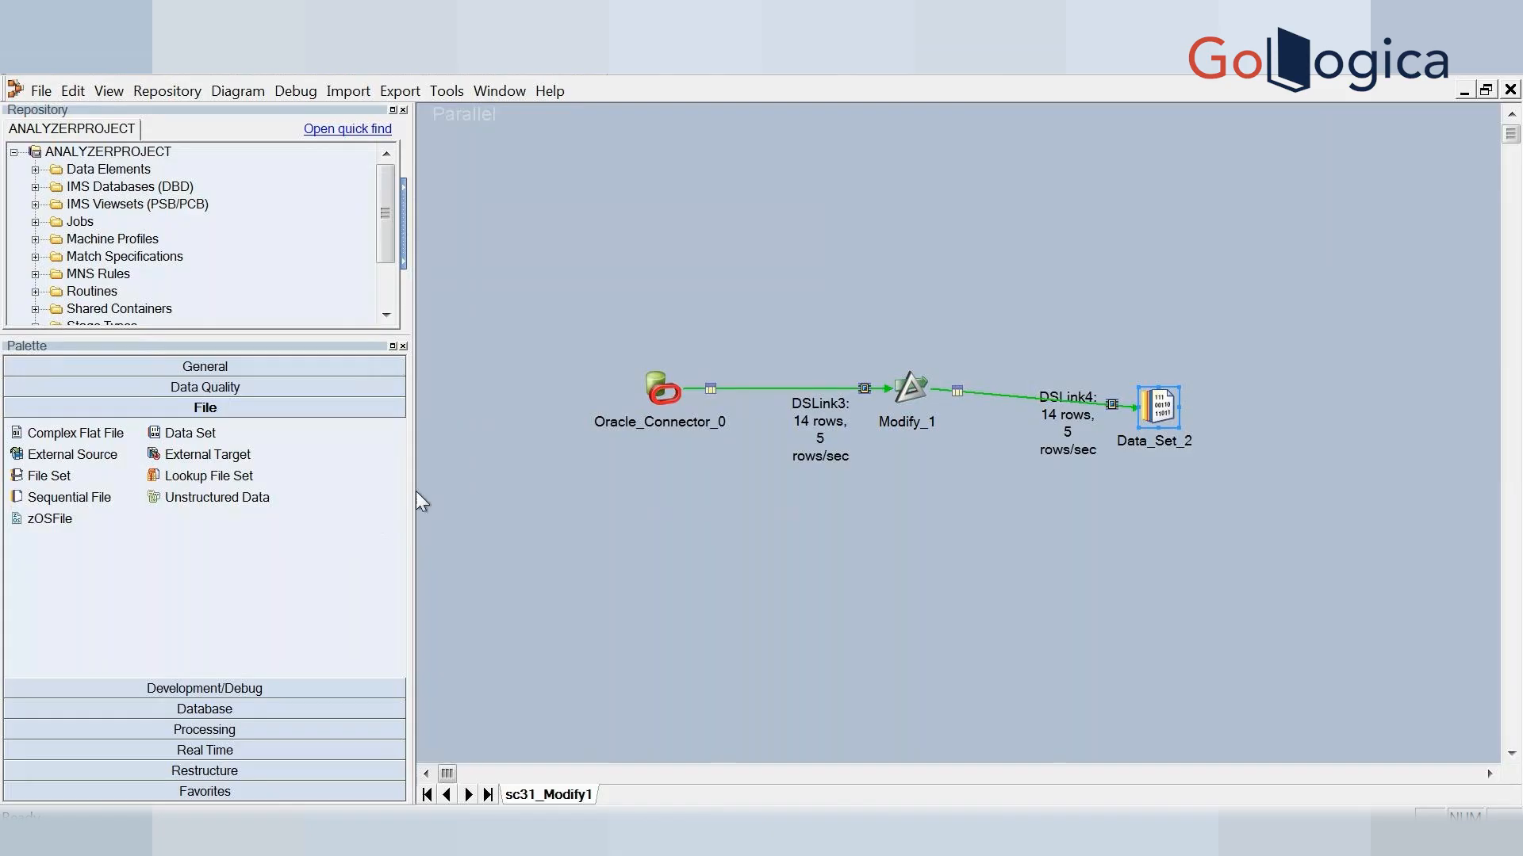
Try to view the DSLink4 data of Data_Set_2 with 100 rows to display, declining the additional server output
left_click(1160, 394)
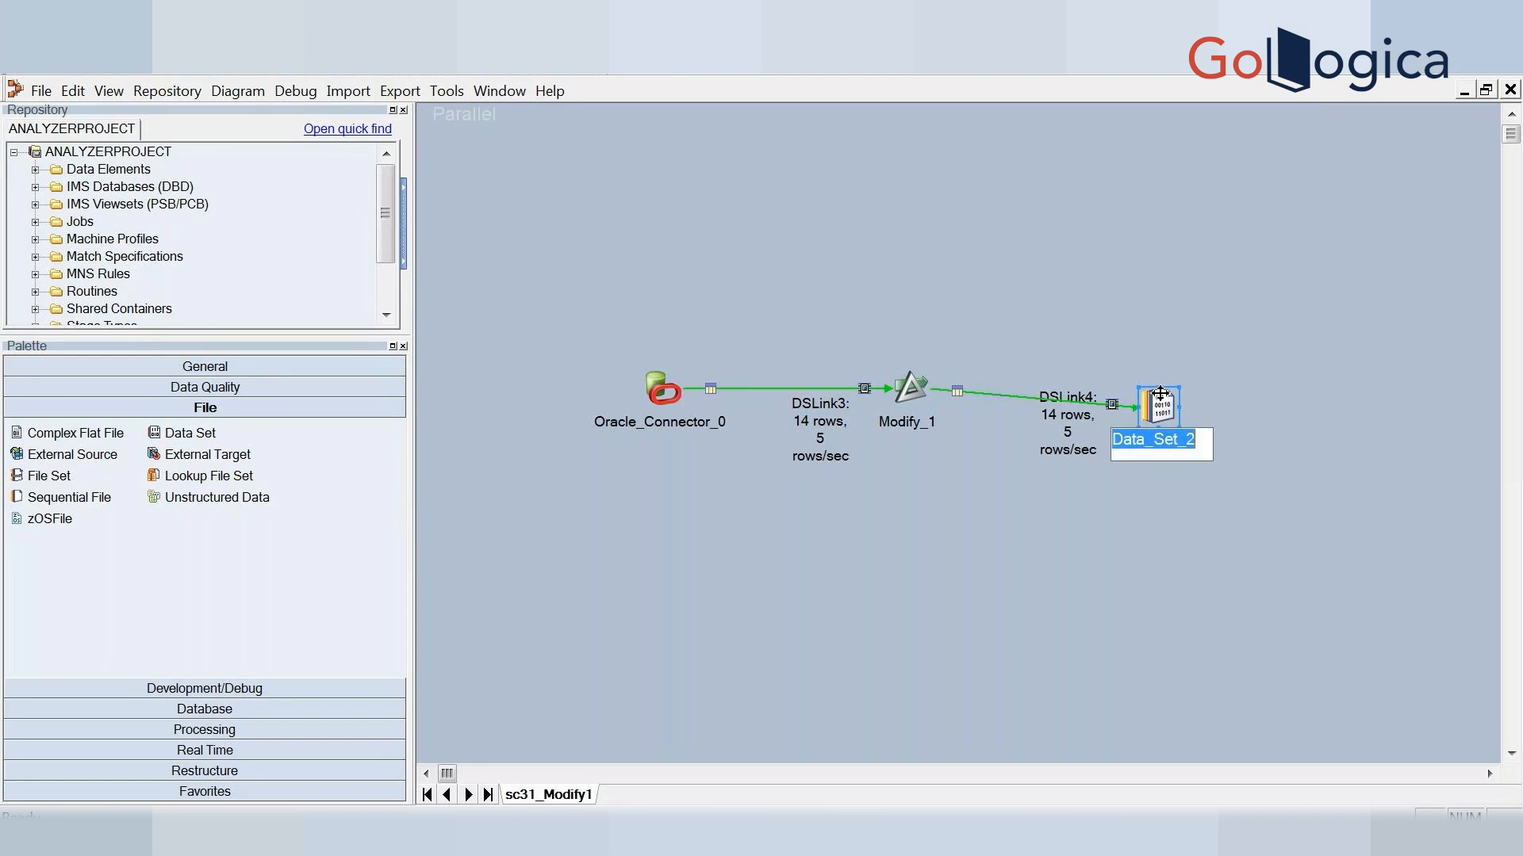
right_click(1160, 398)
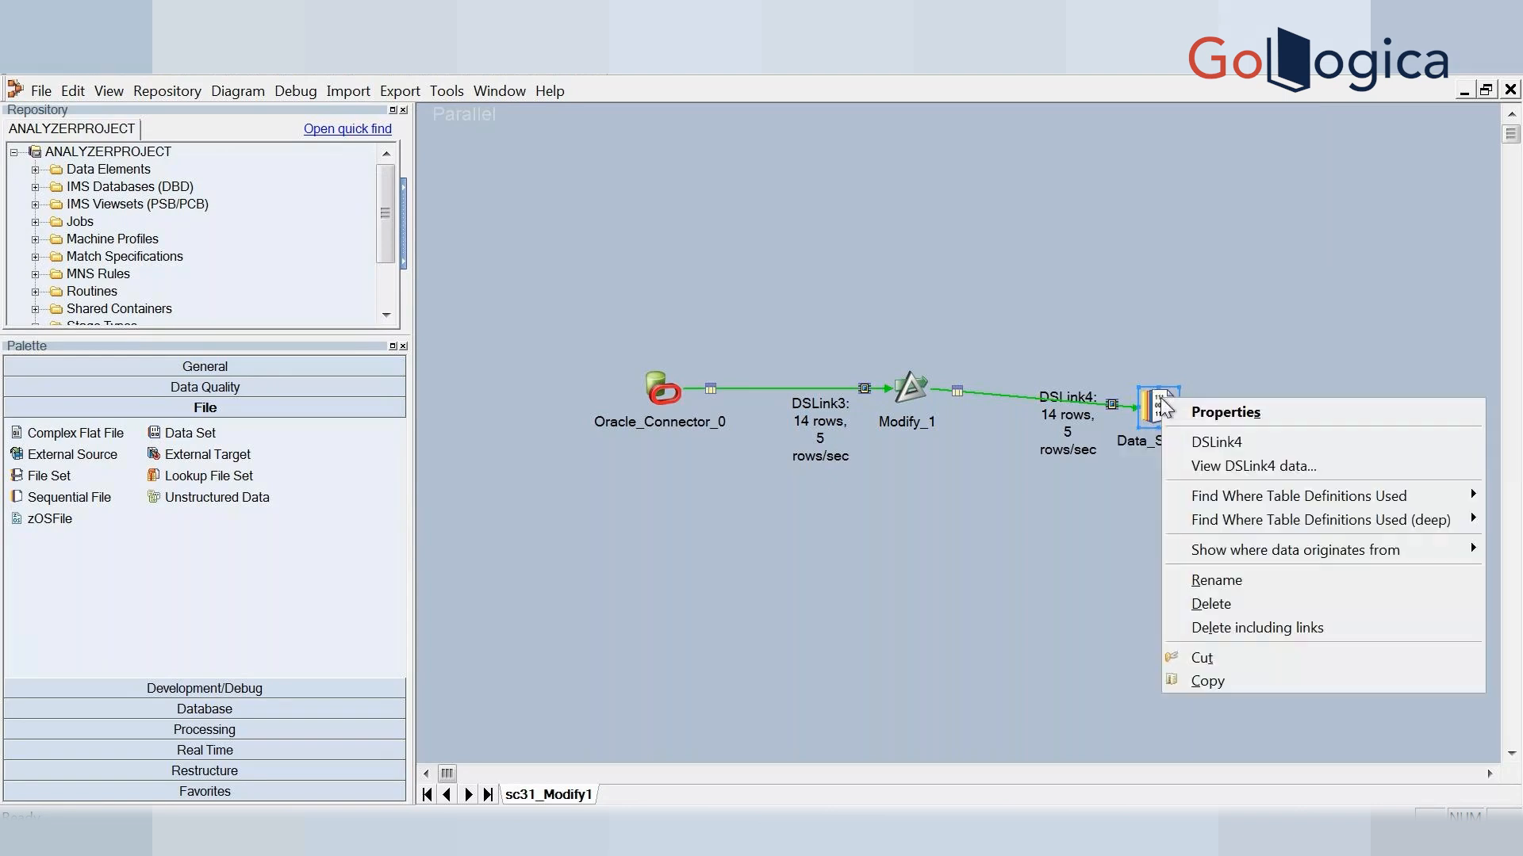
left_click(1236, 461)
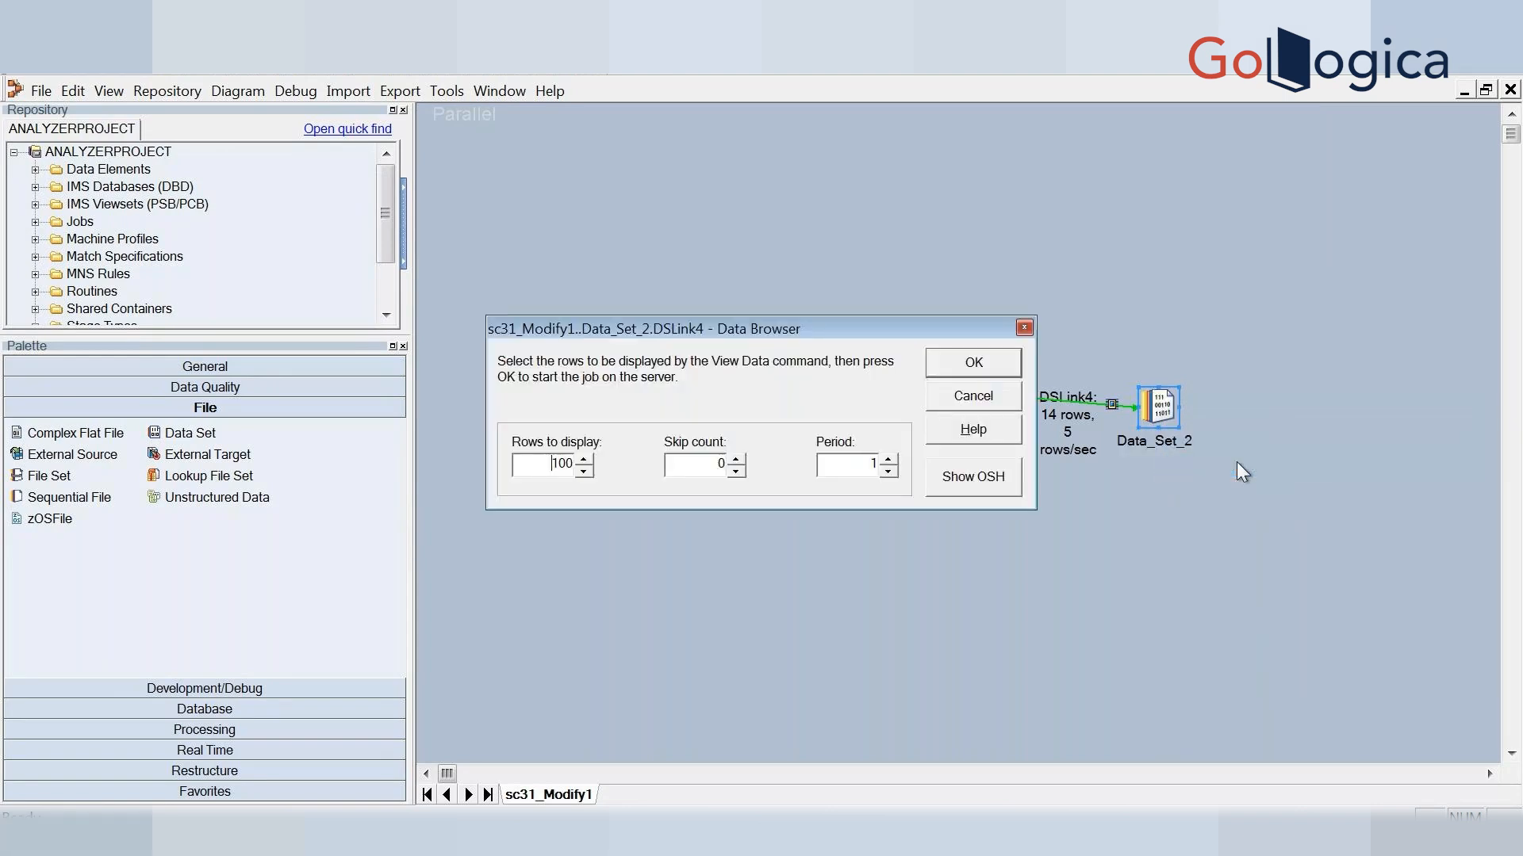
left_click(990, 367)
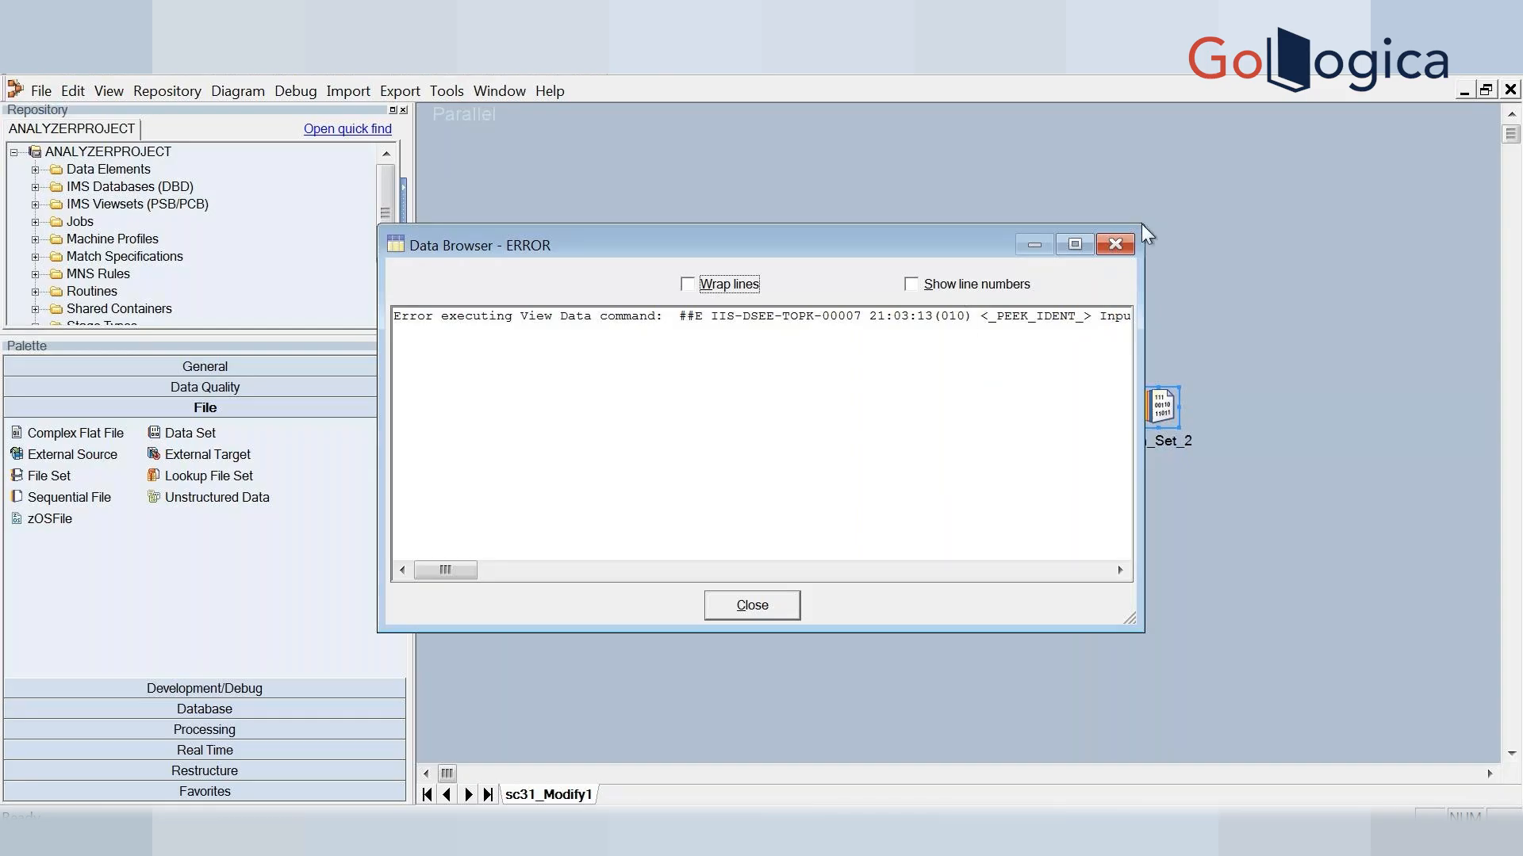
left_click(1115, 246)
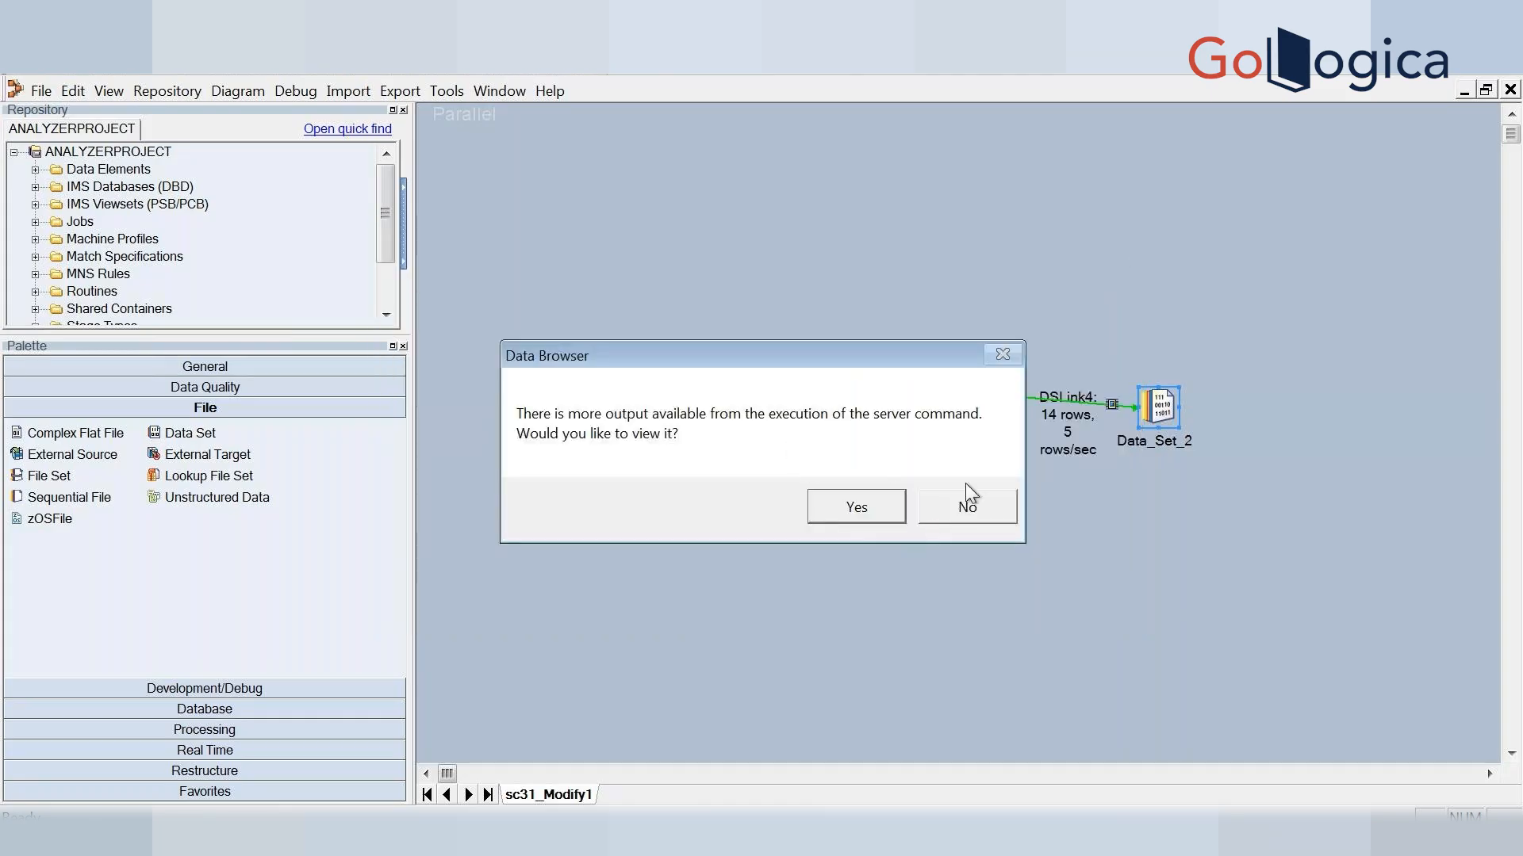
left_click(973, 509)
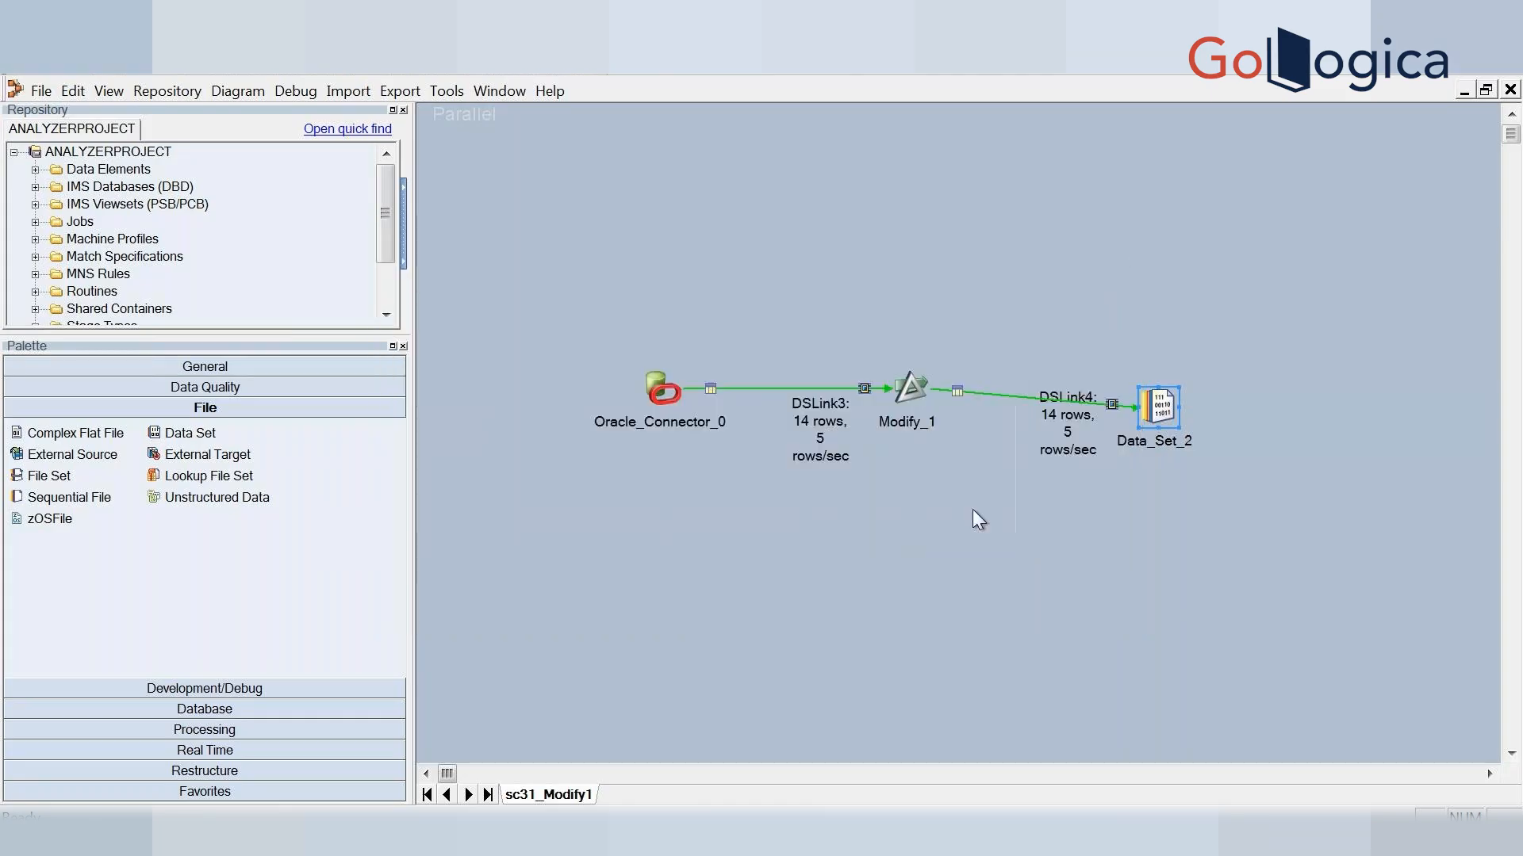
Check the Modify_1 specifications and the DSLink3 column definitions of Oracle_Connector_0
double_click(908, 389)
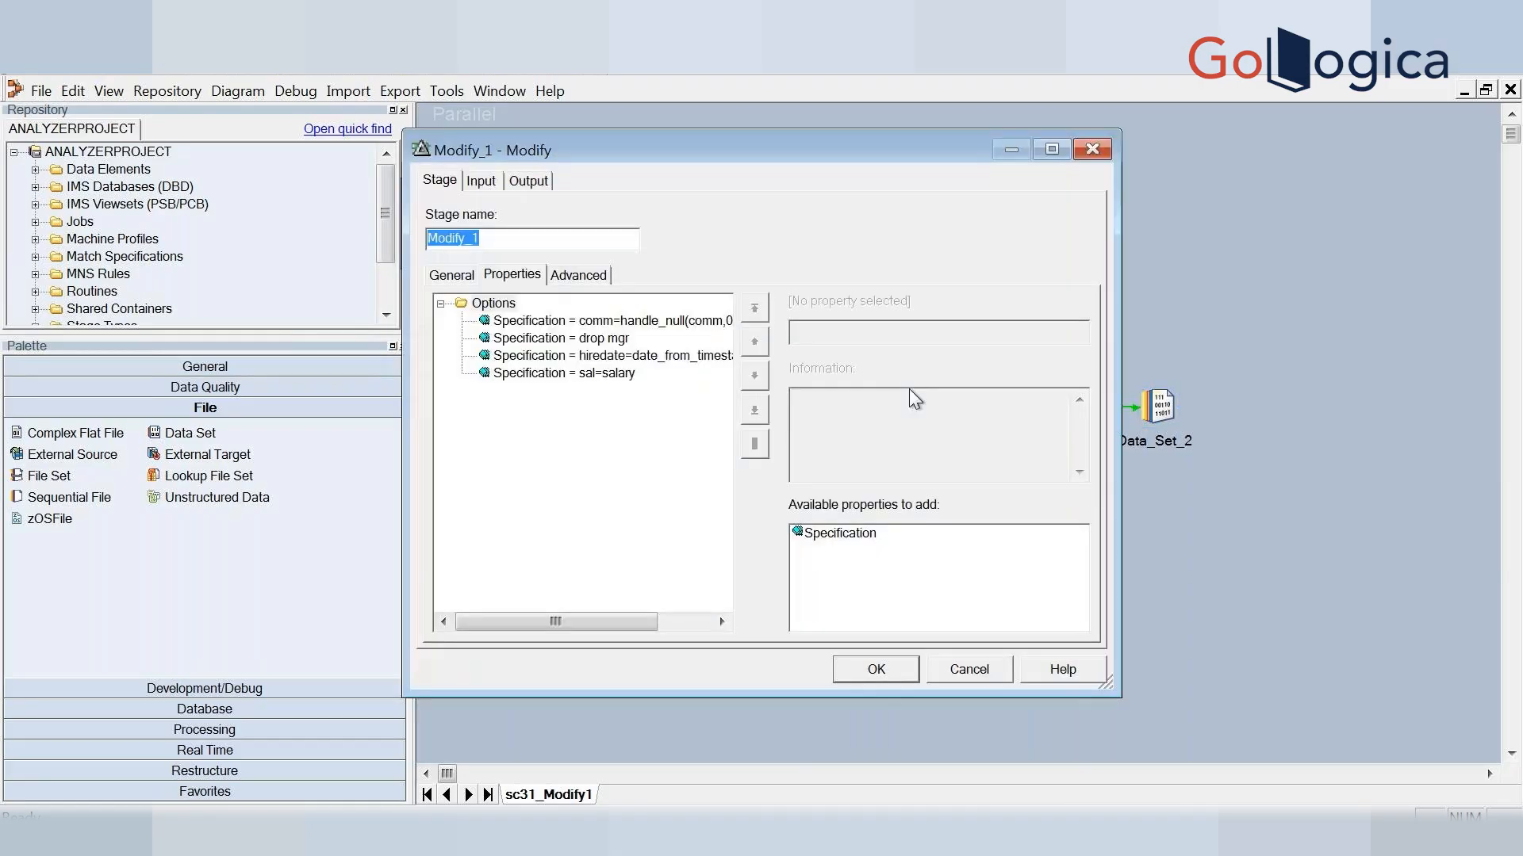
left_click(991, 680)
double_click(671, 382)
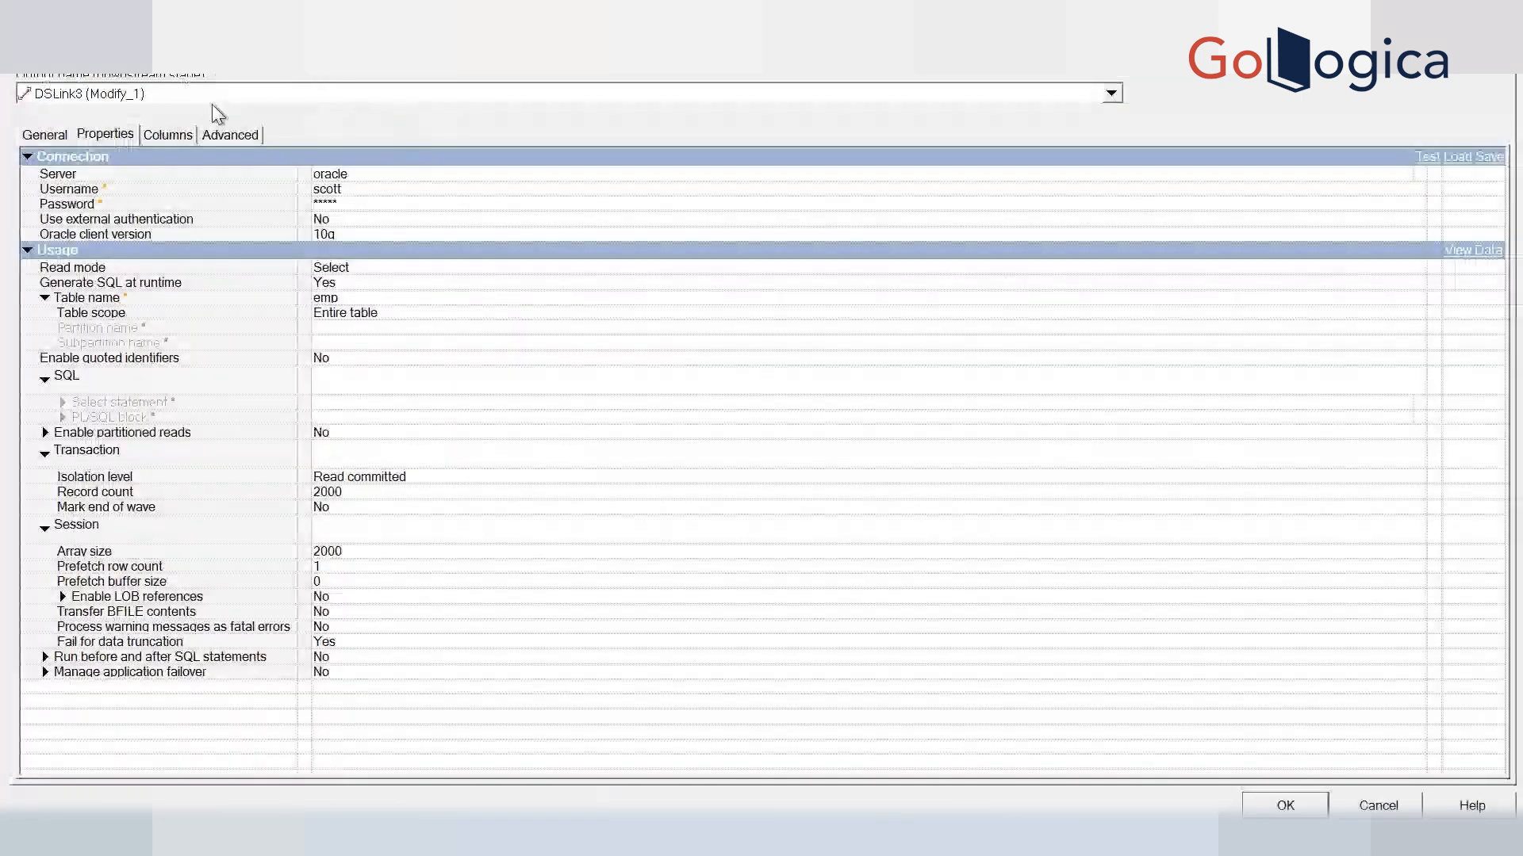
left_click(168, 135)
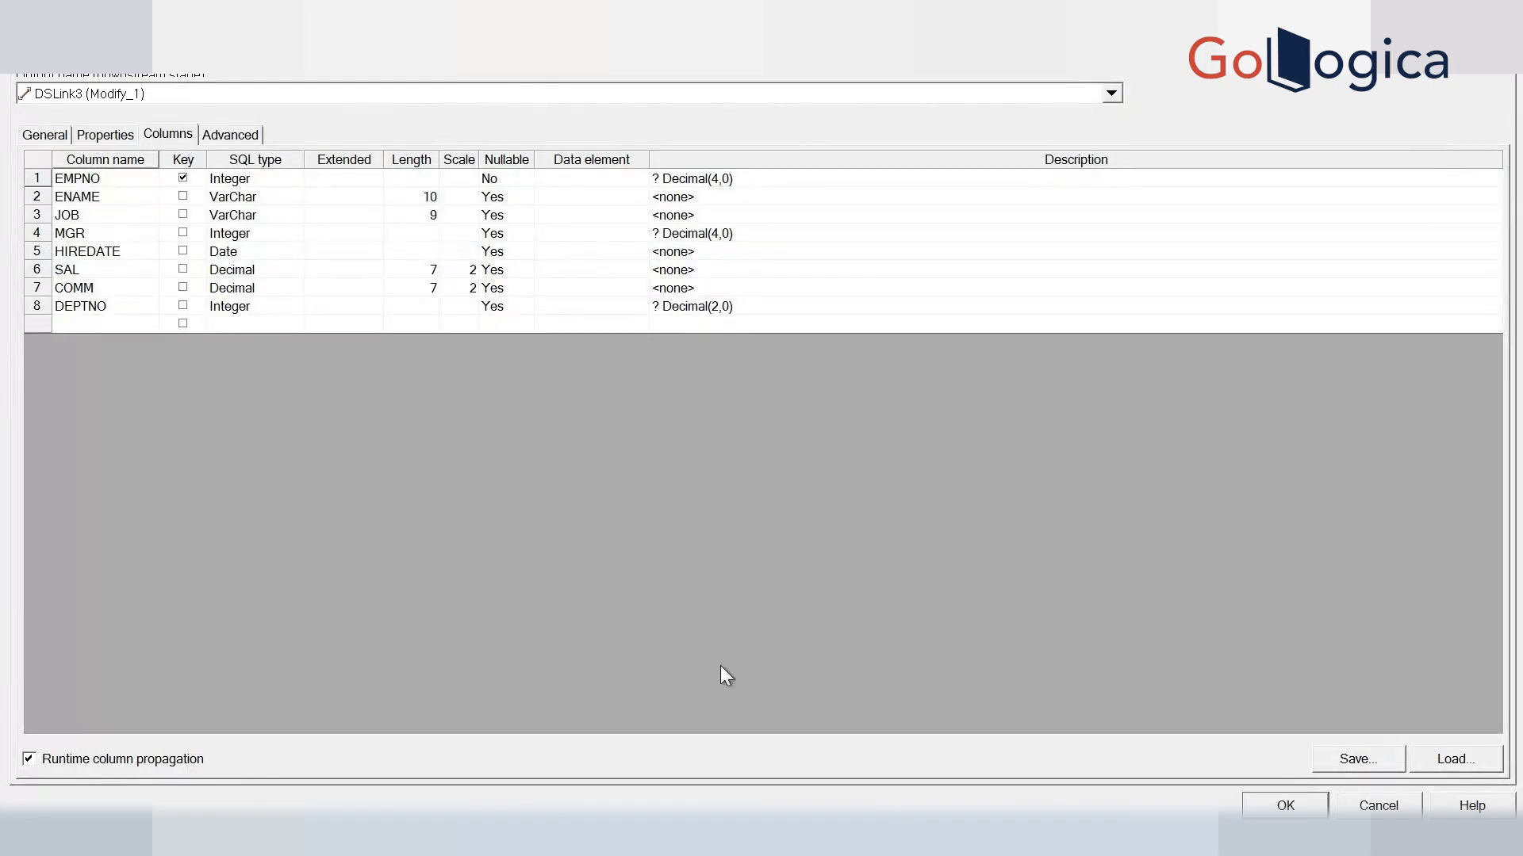
left_click(1301, 801)
Change the drop specification of Modify_1 to uppercase as drop MGR
double_click(902, 395)
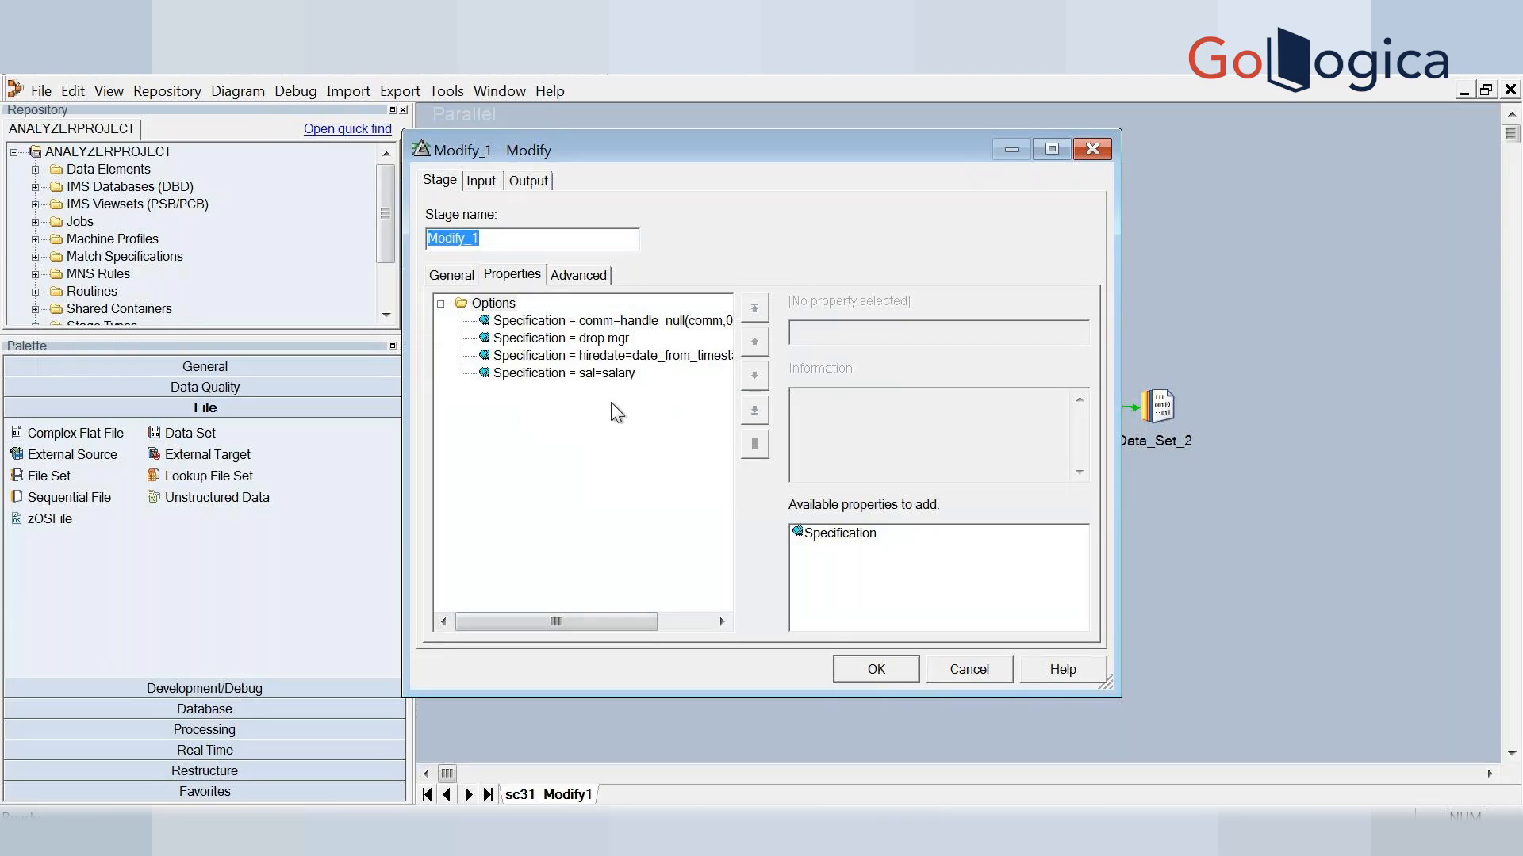
left_click_drag(631, 623, 682, 628)
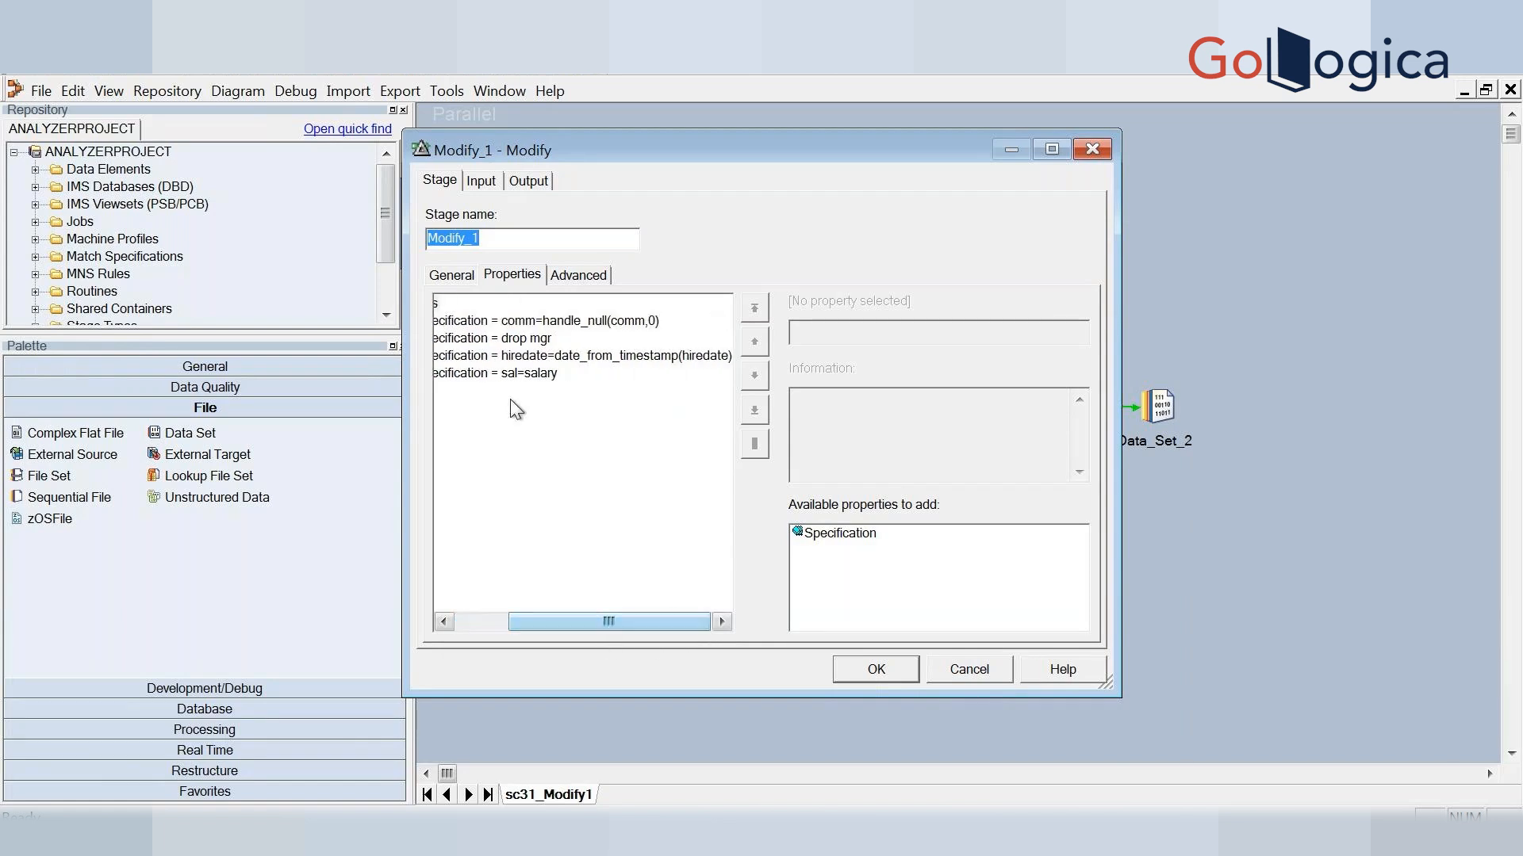
left_click(632, 339)
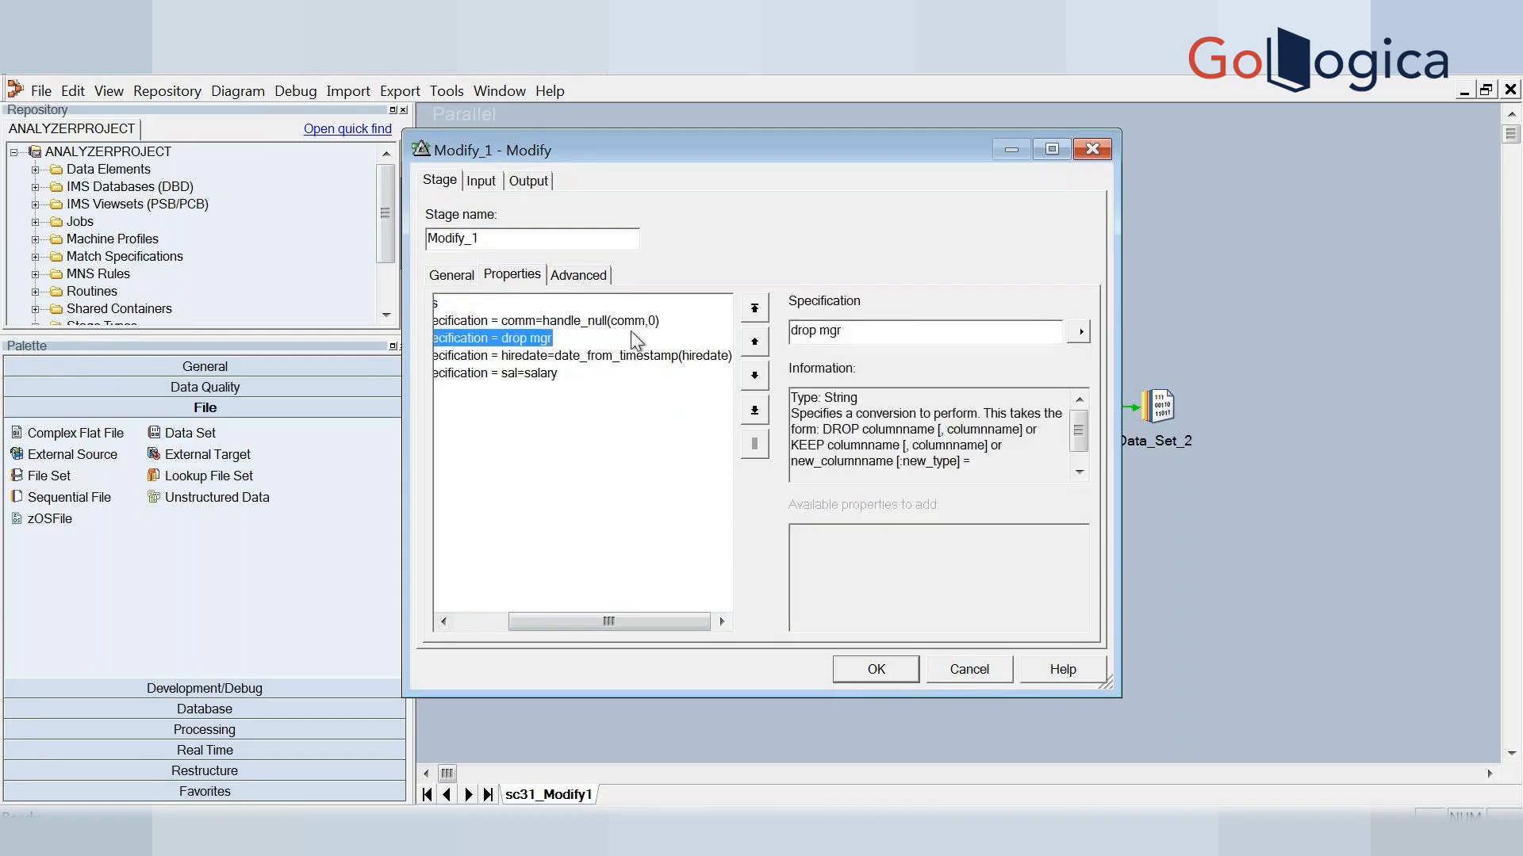
left_click(868, 332)
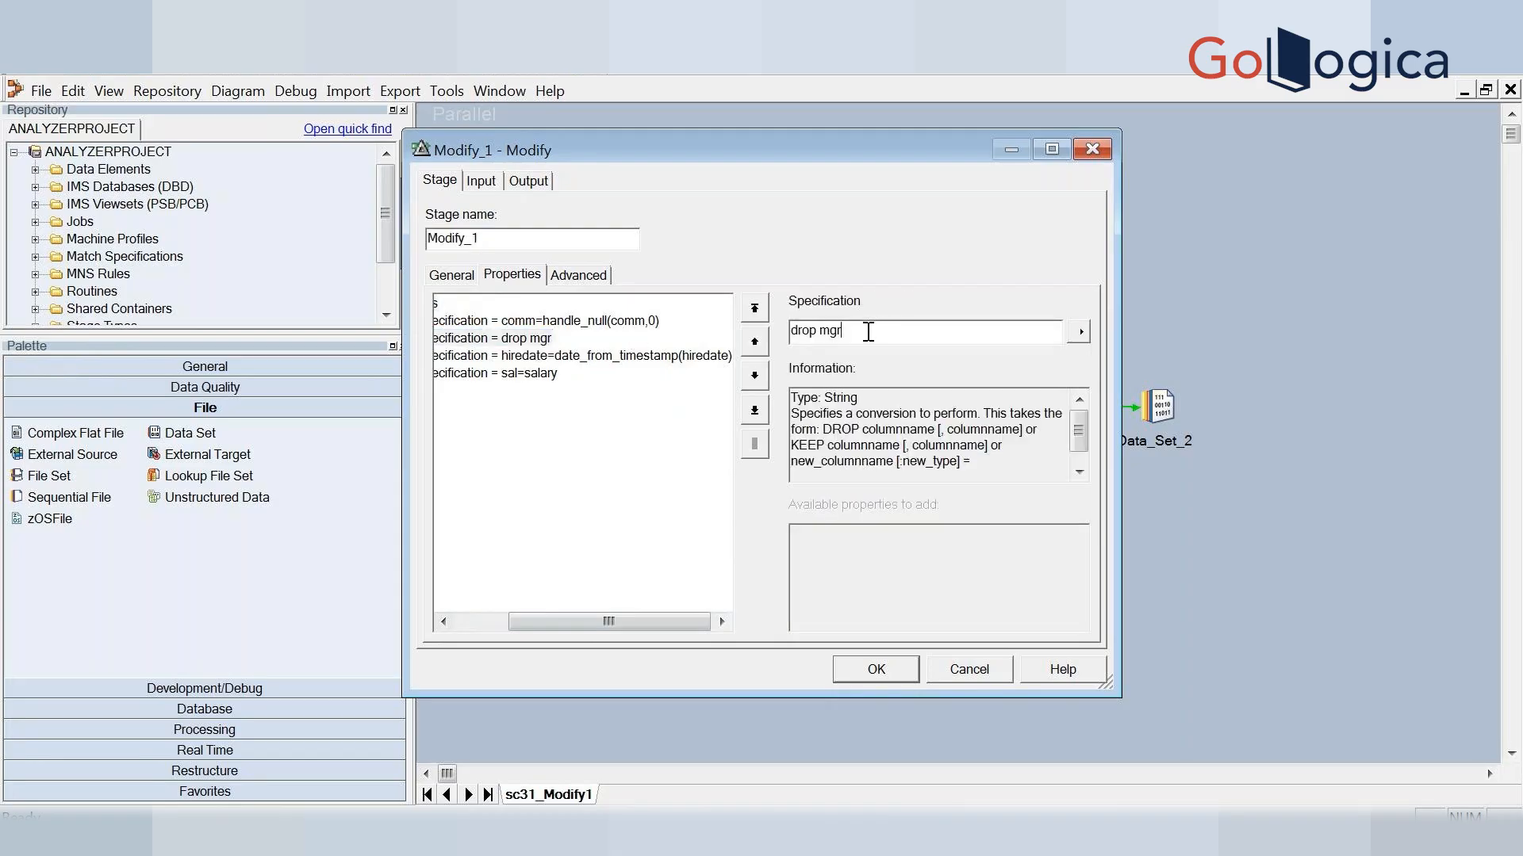
key("BackSpace")
key("BackSpace")
key("BackSpace")
type("MGR")
Change the salary rename specification of Modify_1 to SAL=SALARY
left_click(543, 358)
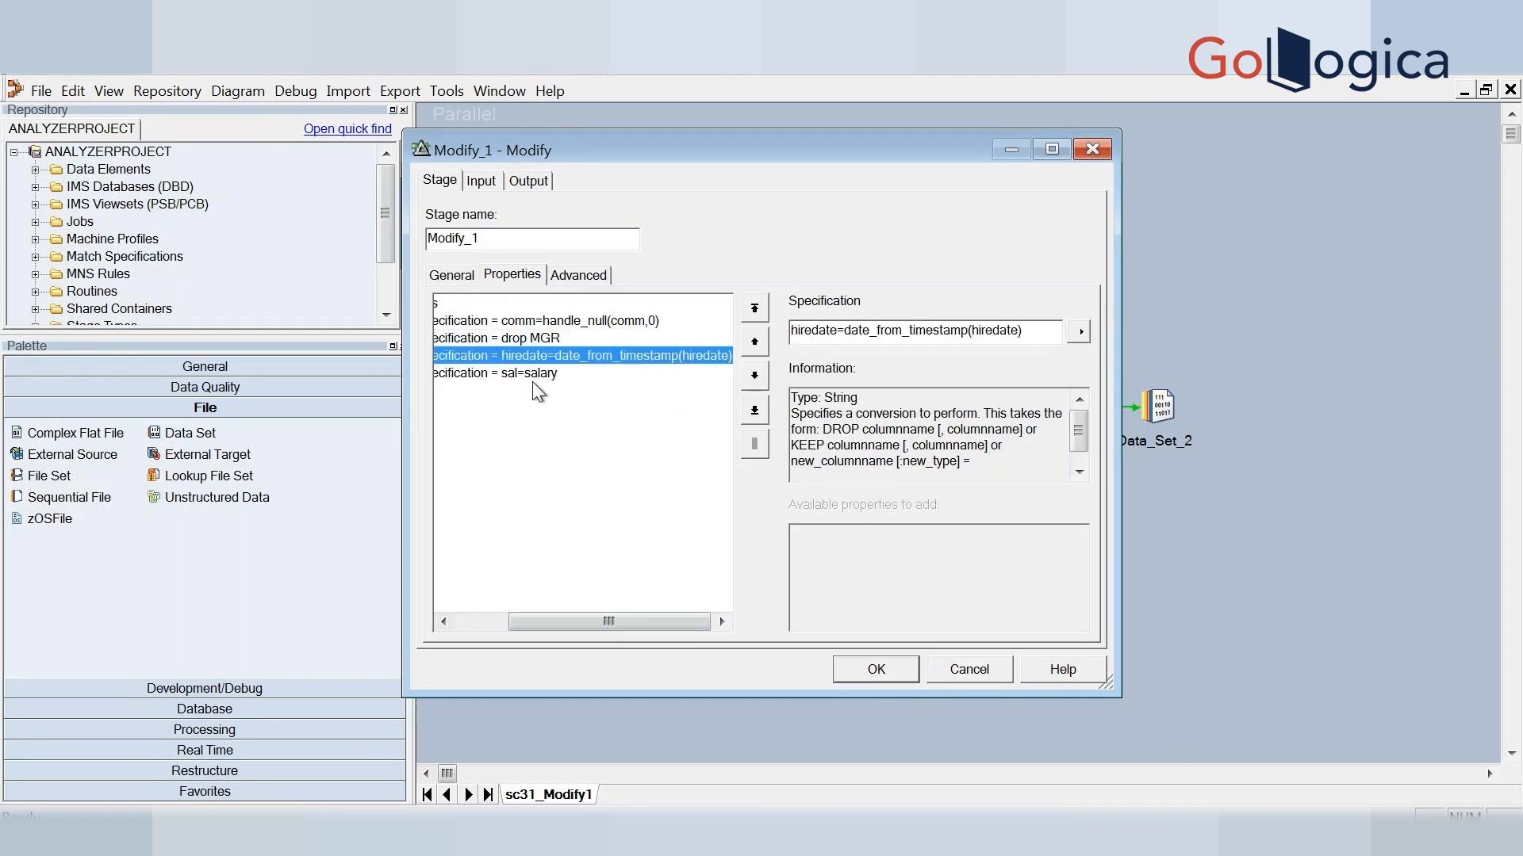
left_click(530, 376)
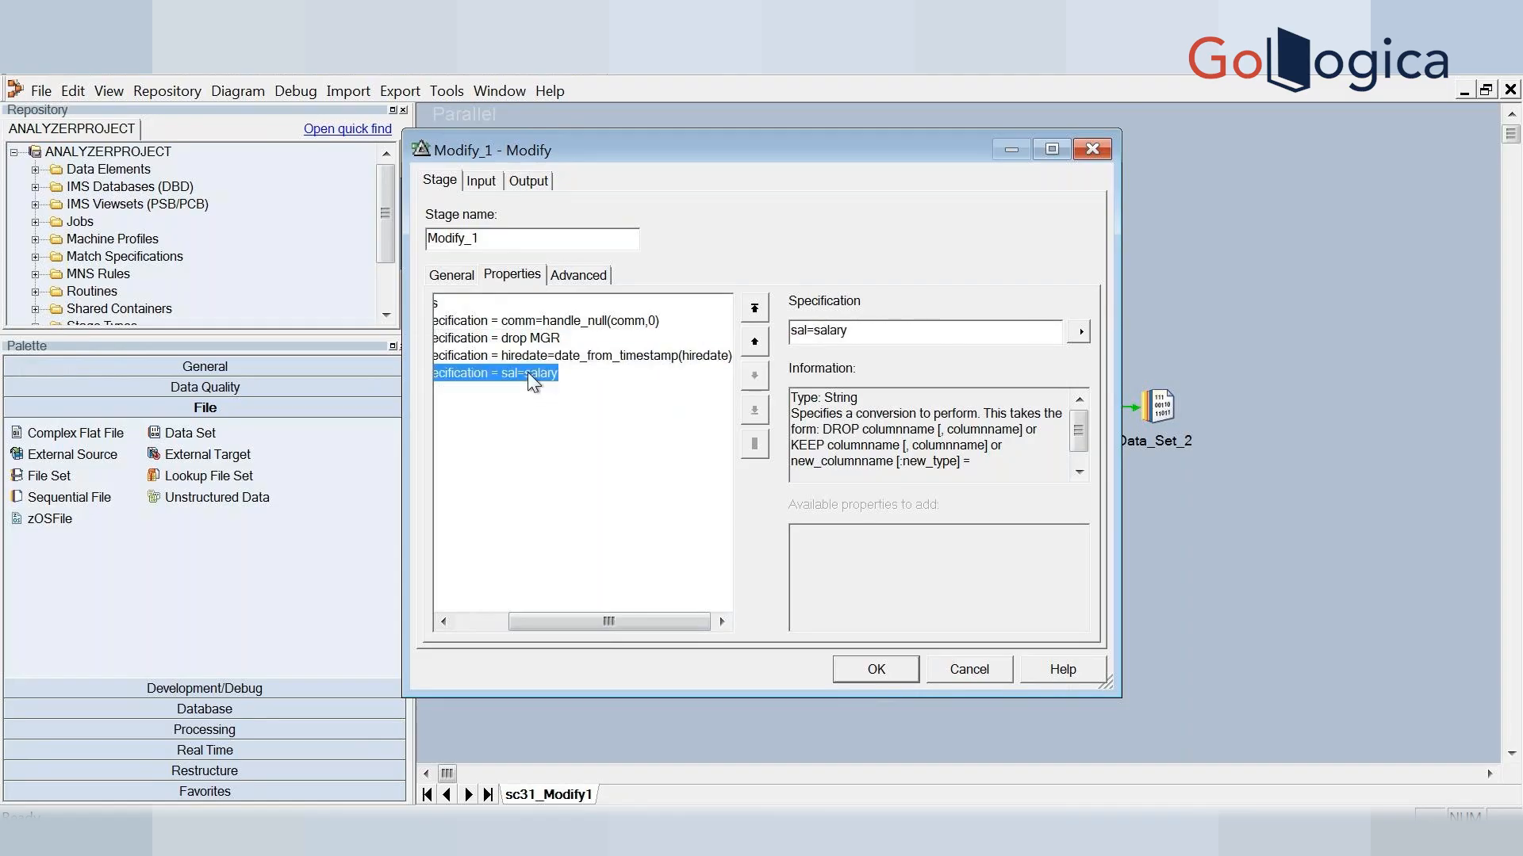
left_click(809, 339)
left_click(808, 333)
key("BackSpace")
key("BackSpace")
key("BackSpace")
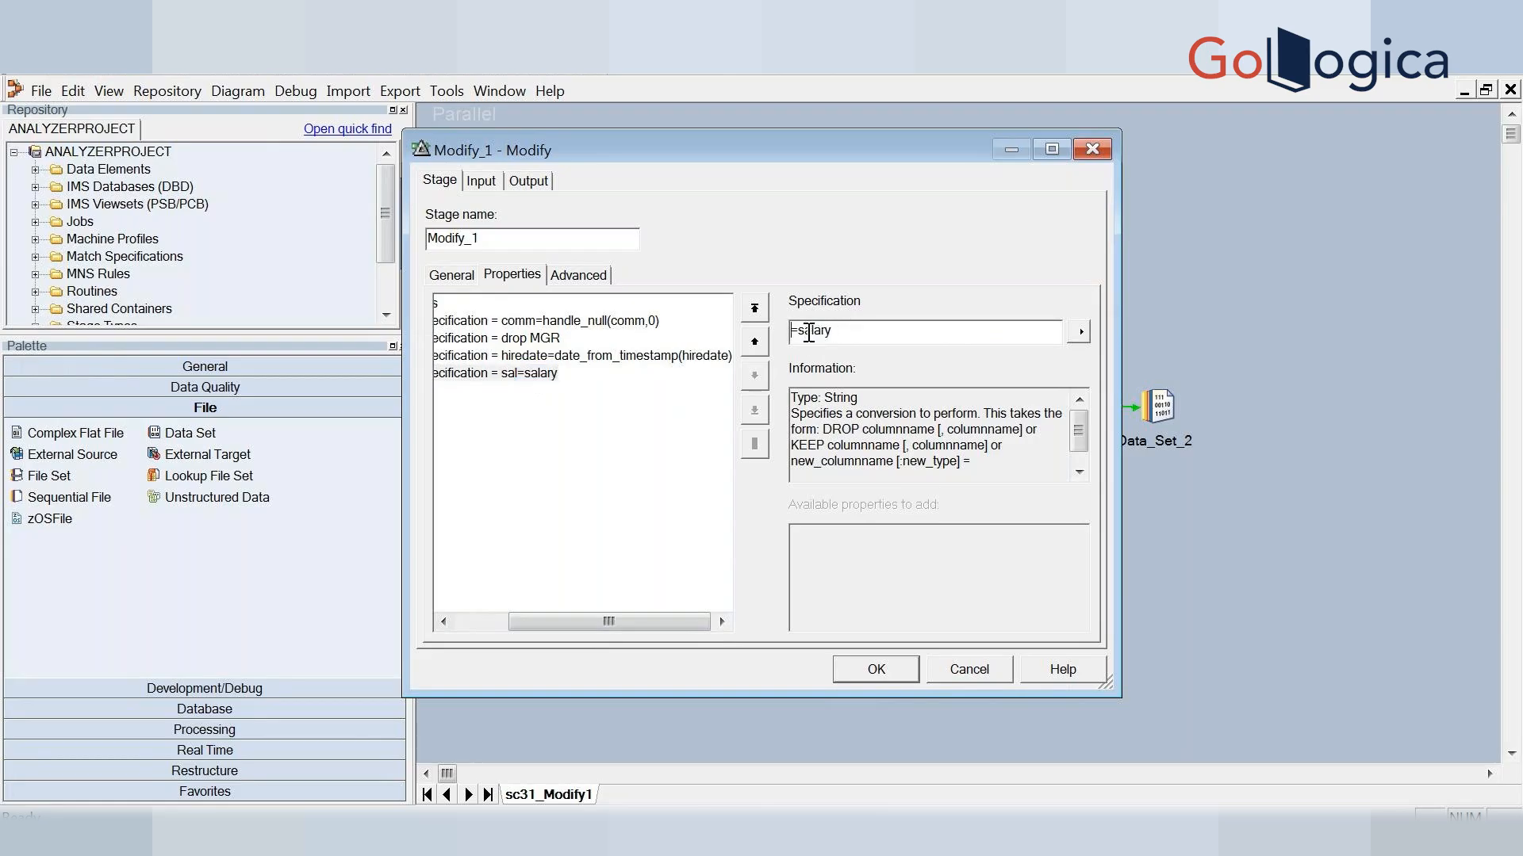
type("SAL")
key("BackSpace")
key("BackSpace")
key("BackSpace")
key("BackSpace")
key("BackSpace")
key("BackSpace")
type("SALARY")
Change the hire date conversion specification to HIREDATE=date_from_timestamp(HIREDATE) and accept the Modify_1 properties
left_click(618, 356)
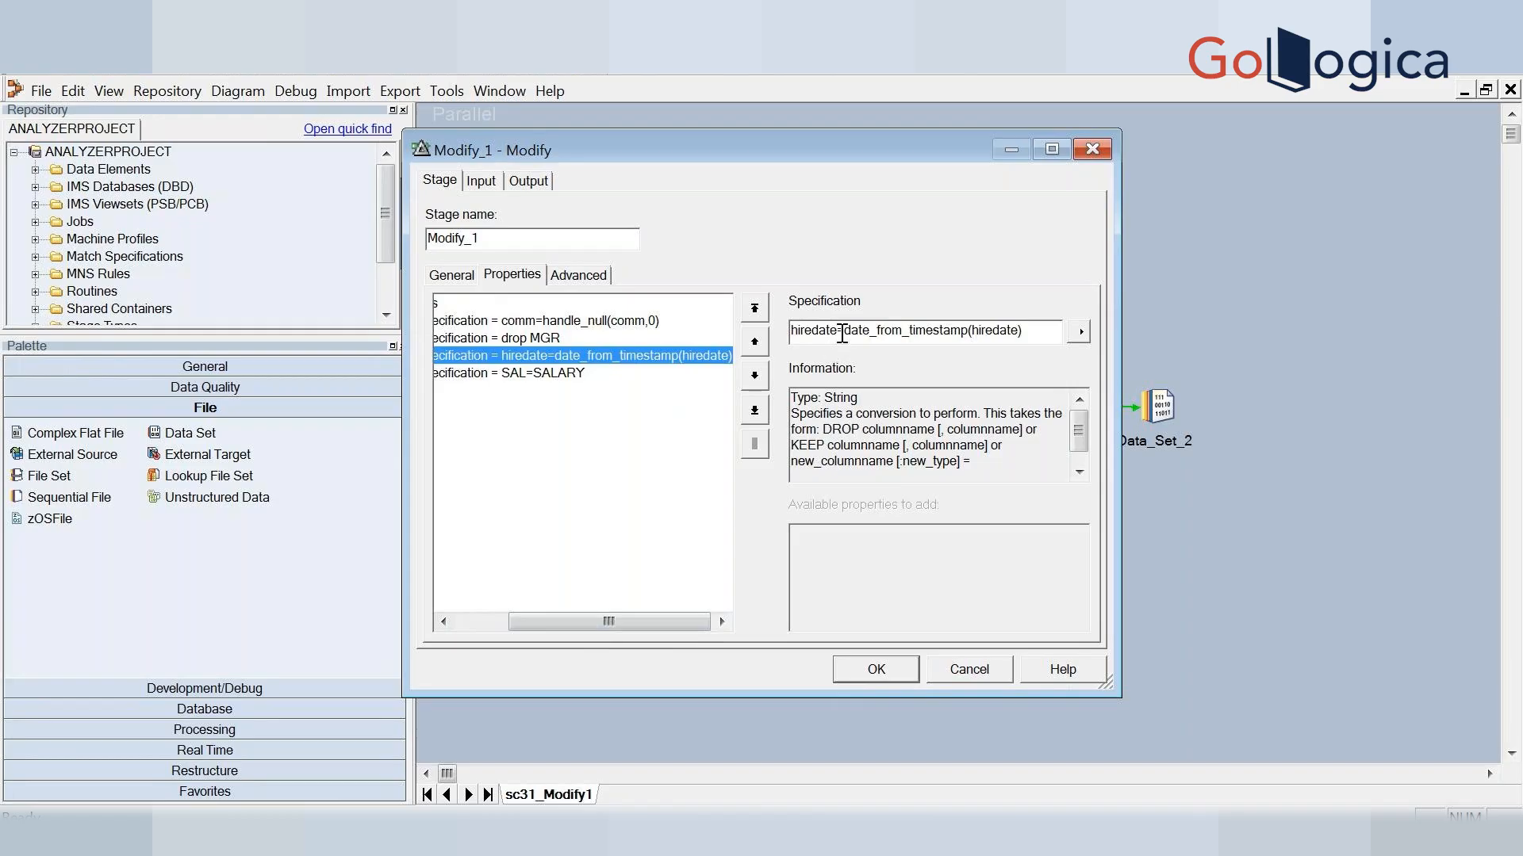
left_click(840, 336)
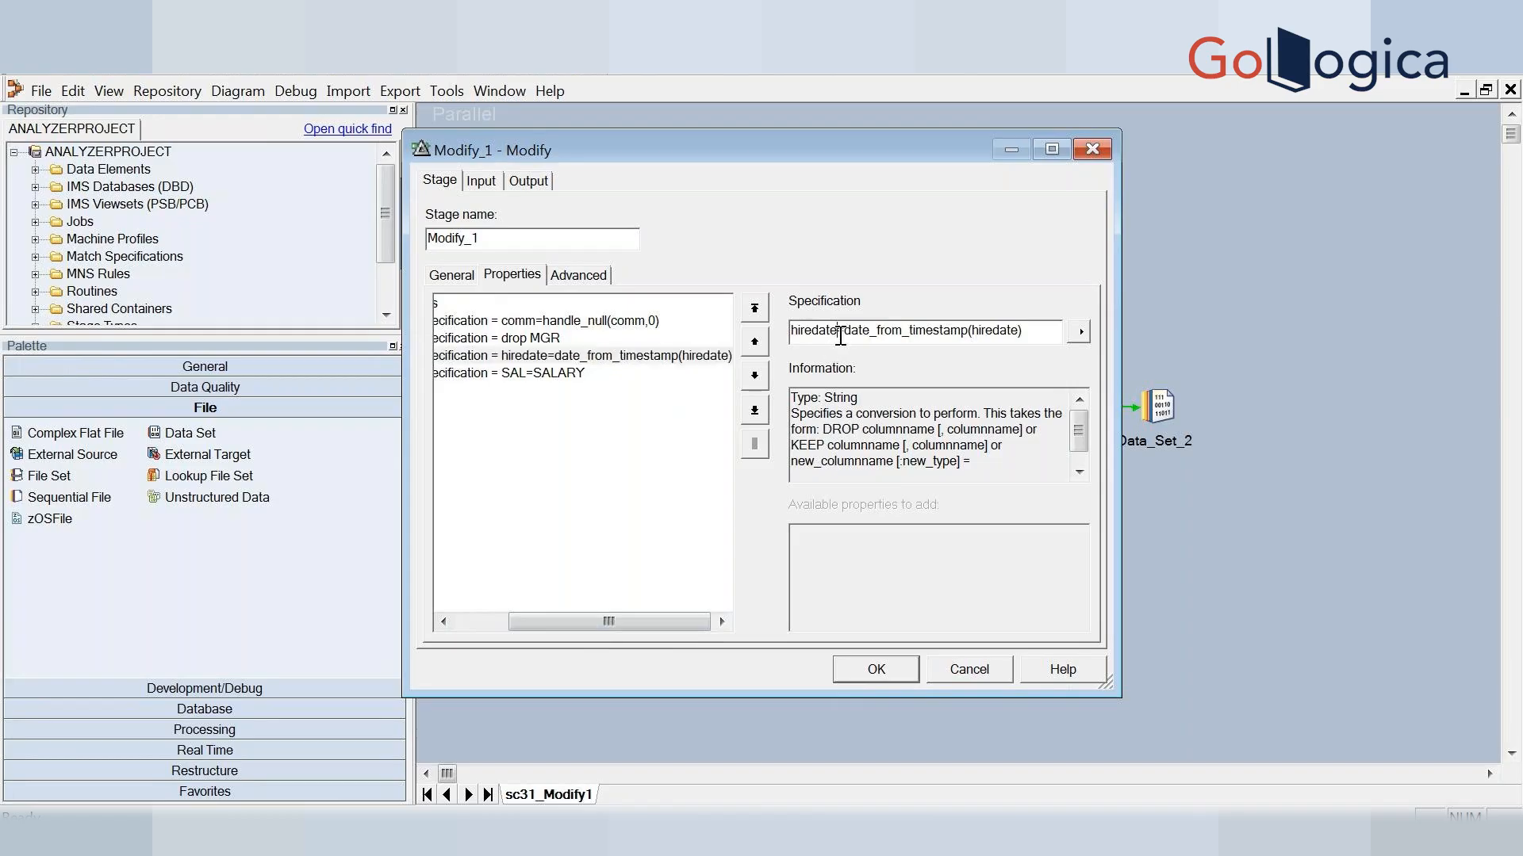
key("BackSpace")
key("BackSpace")
key("BackSpace")
key("BackSpace")
key("BackSpace")
key("BackSpace")
key("BackSpace")
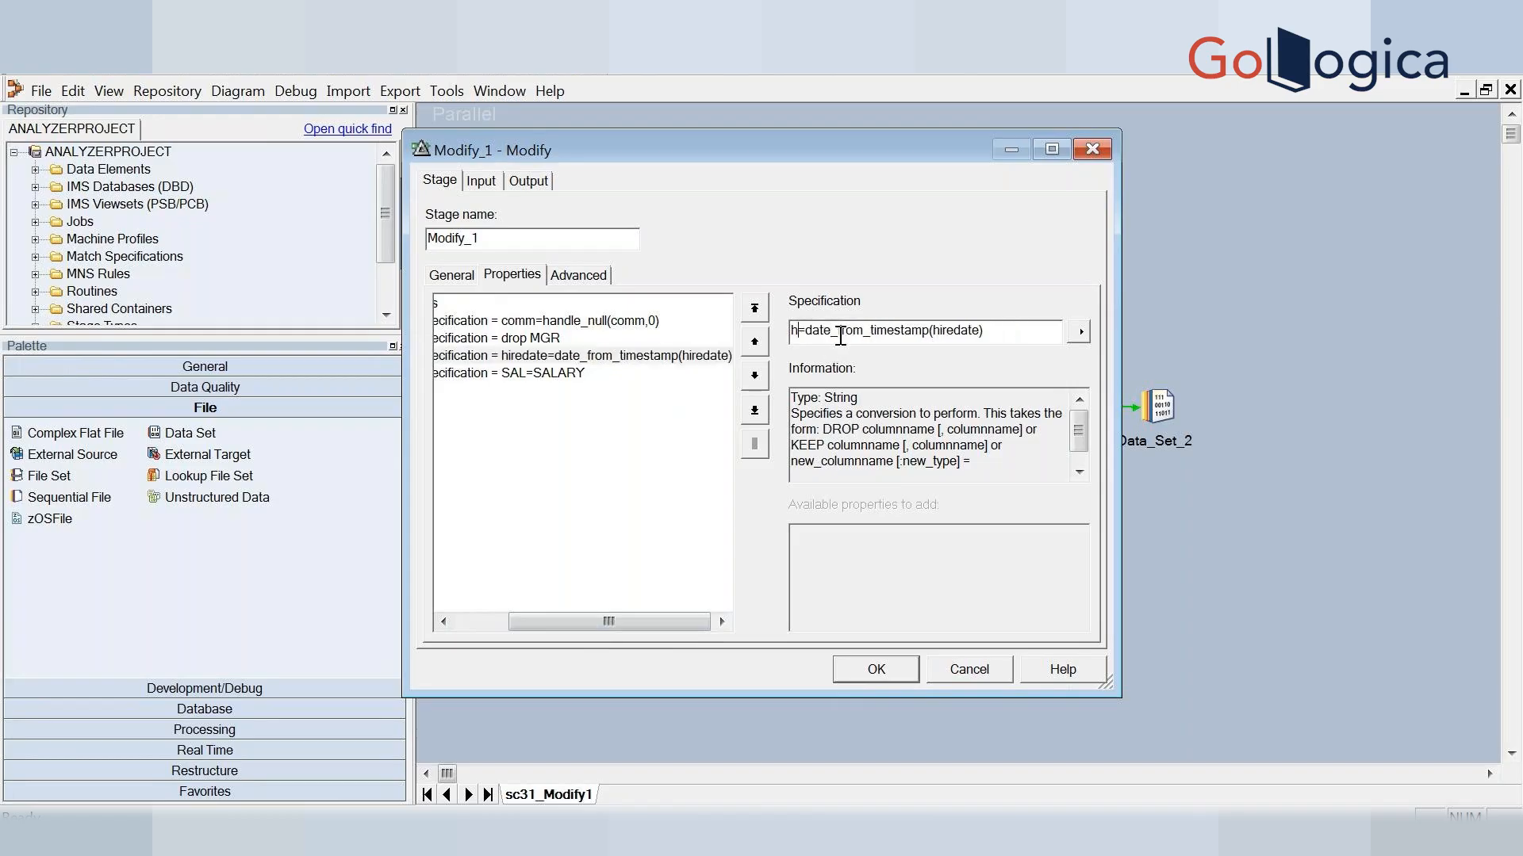
key("BackSpace")
type("HIREDATE")
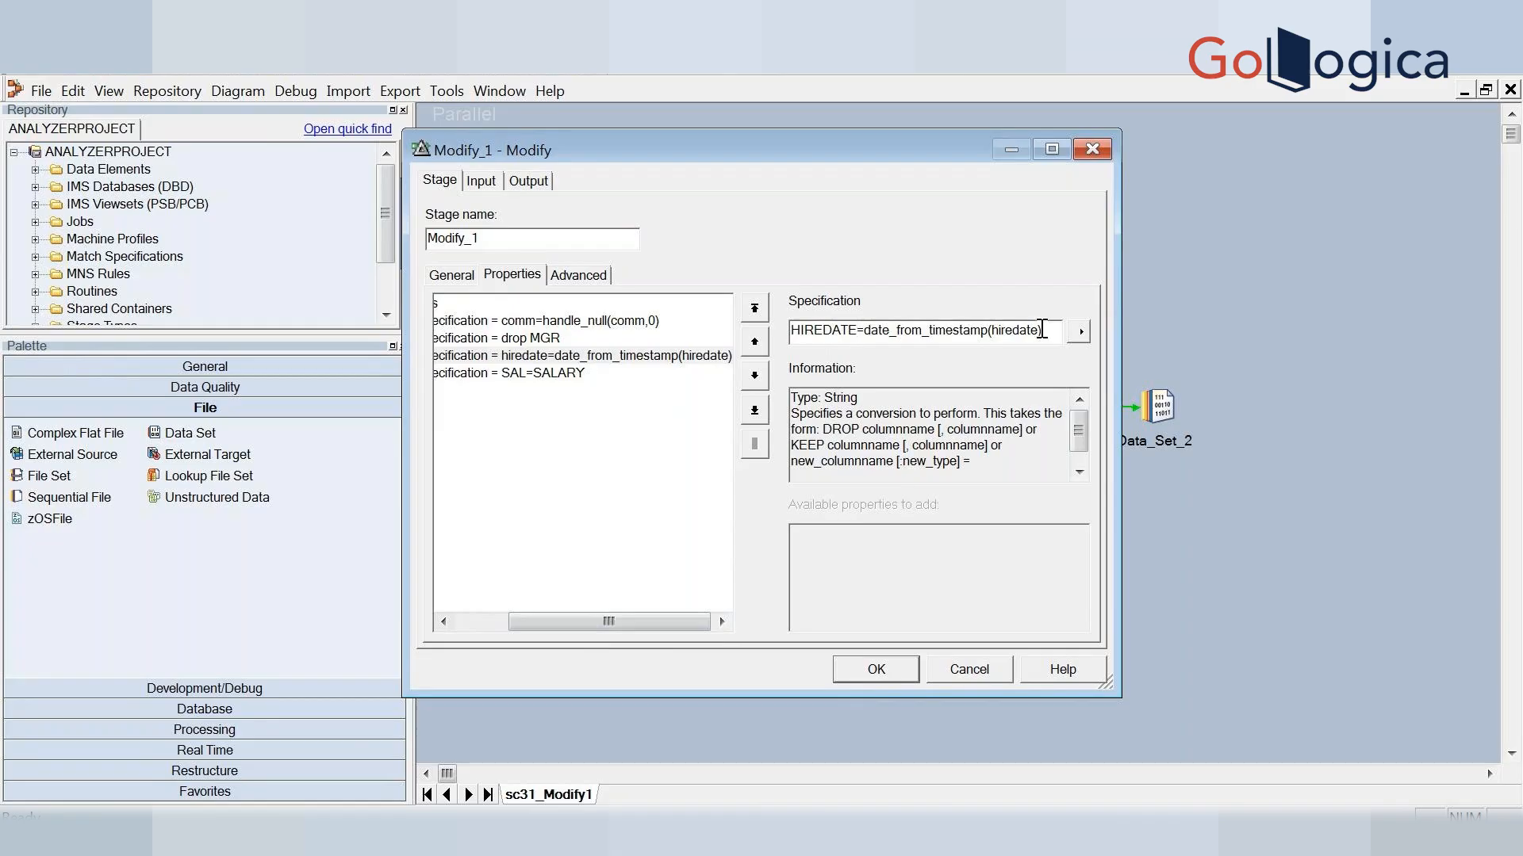
key("BackSpace")
key("BackSpace")
key("BackSpace")
key("BackSpace")
key("BackSpace")
key("BackSpace")
key("BackSpace")
key("BackSpace")
type("HIREDATE")
left_click(876, 669)
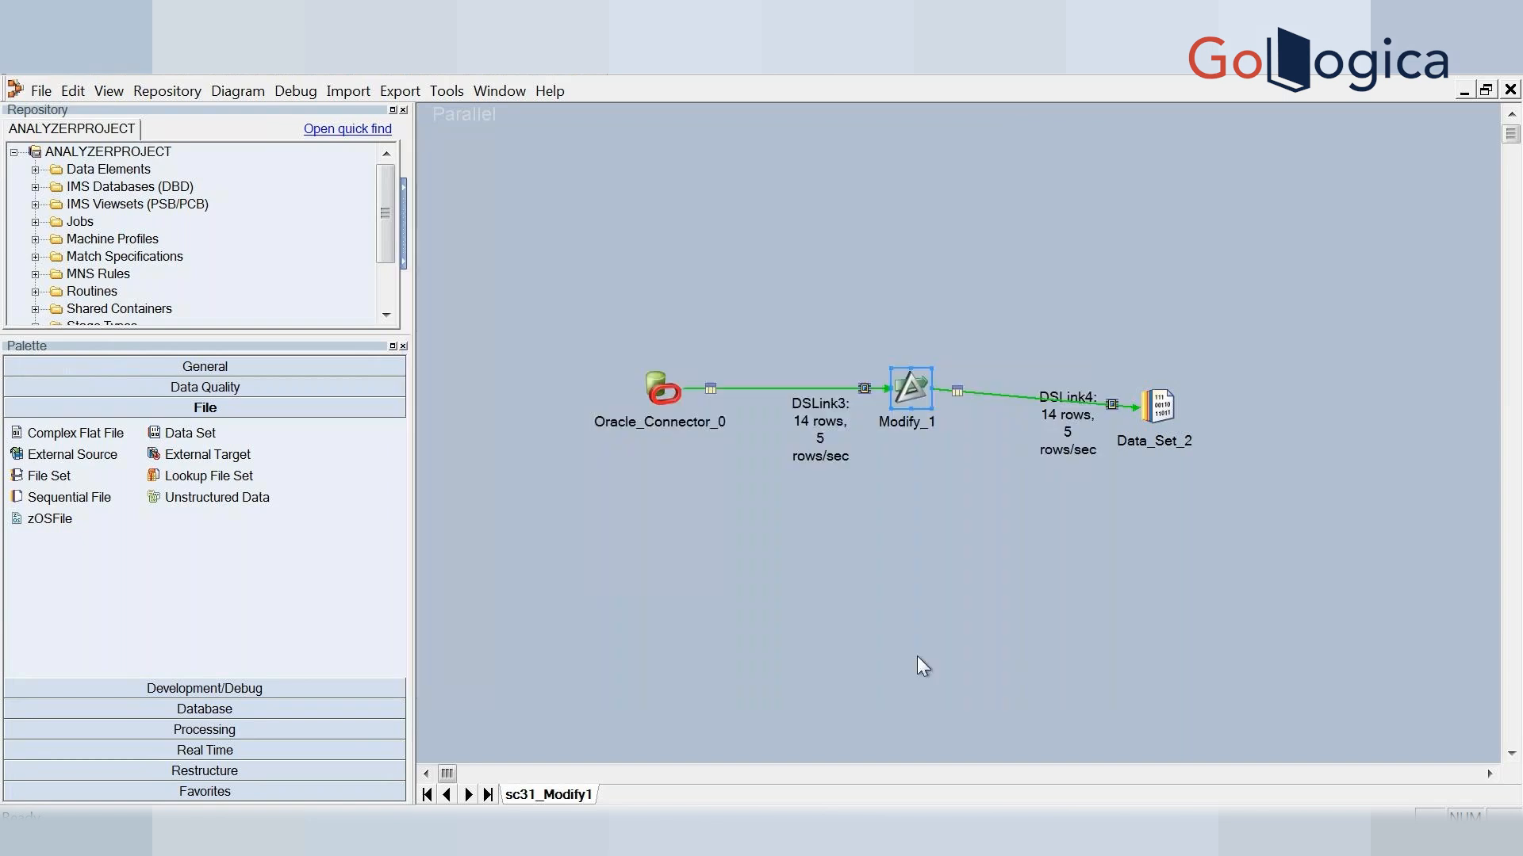
Recompile the sc31_Modify1 job and run it again
left_click(1169, 400)
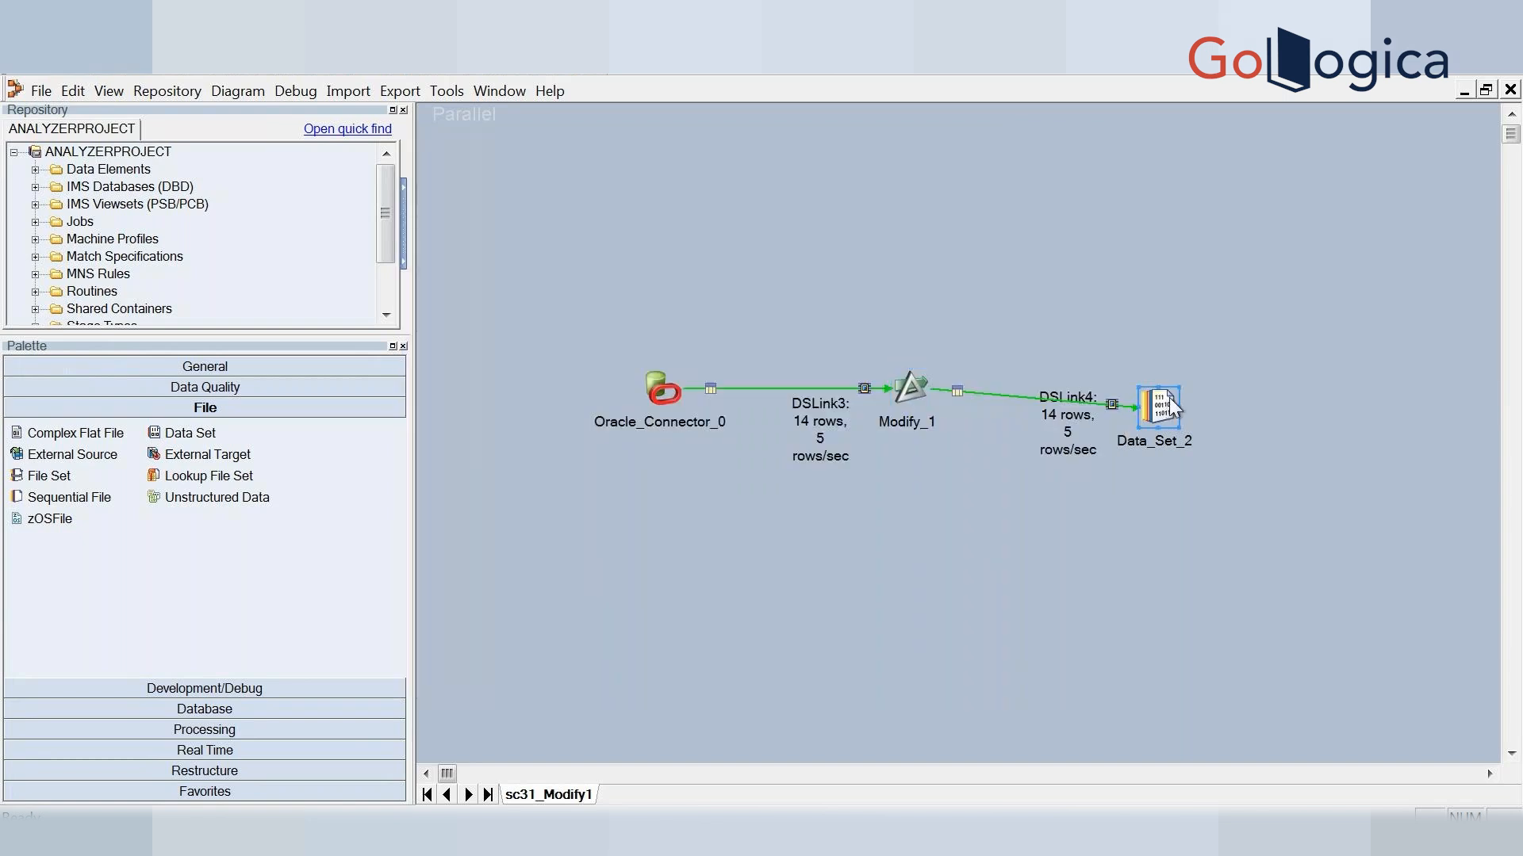
left_click(374, 77)
left_click(862, 497)
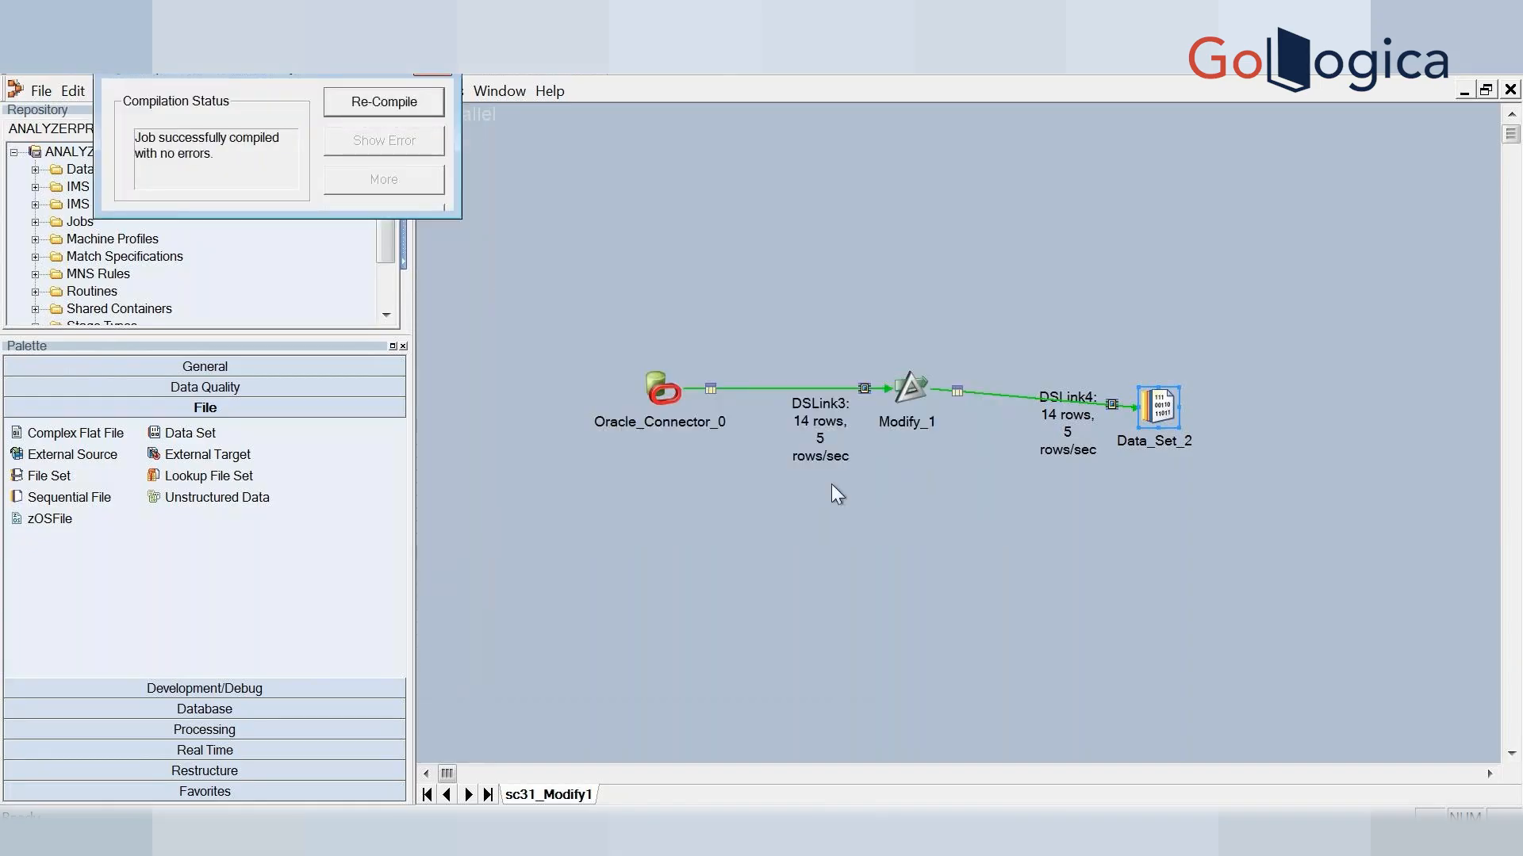
left_click(349, 506)
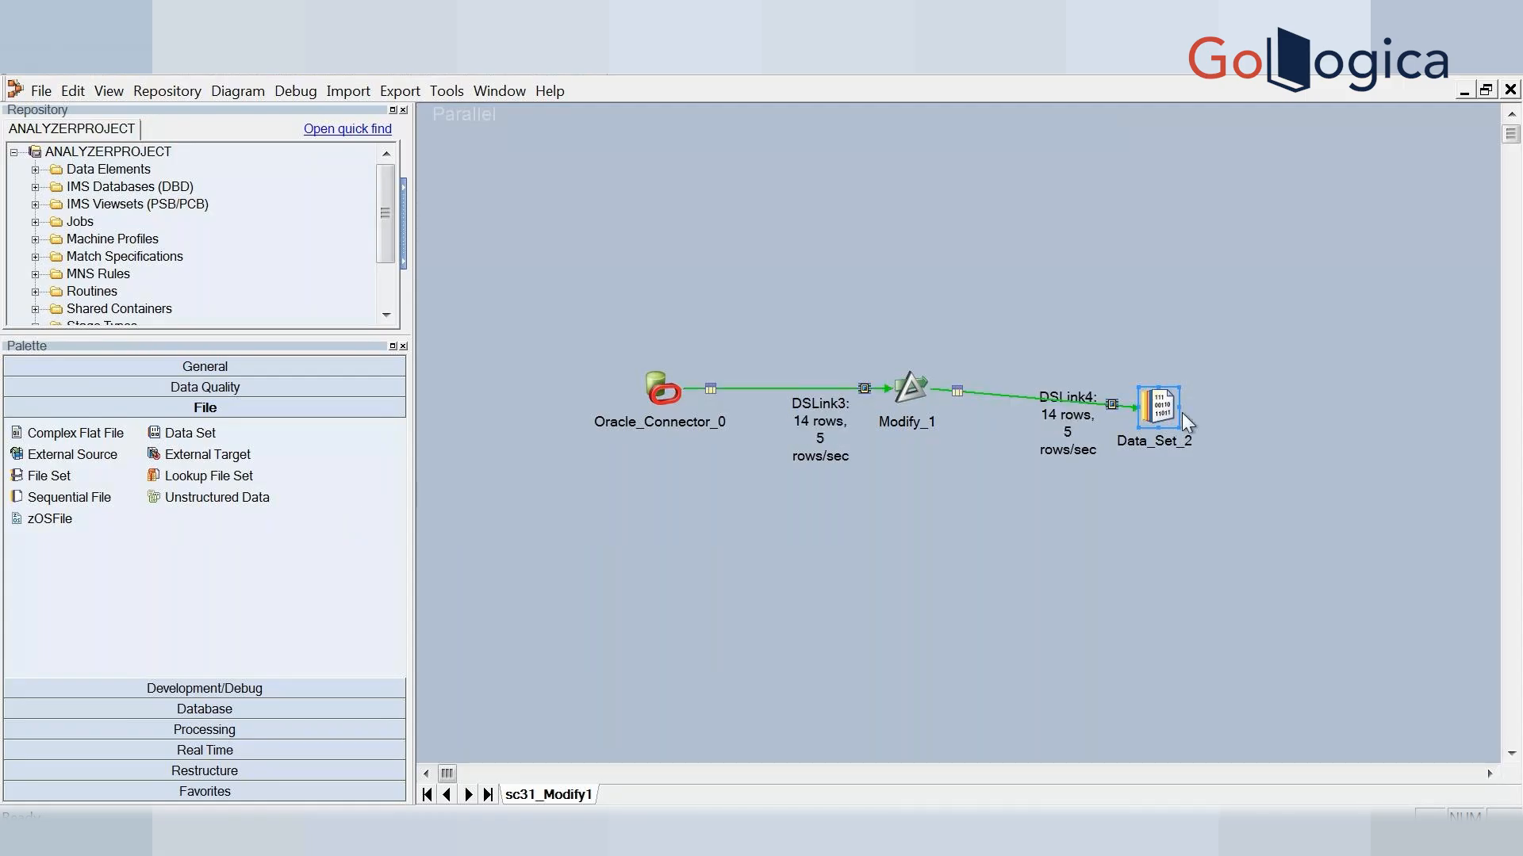
Try to view the DSLink4 data of Data_Set_2 again, declining the additional server output
right_click(1161, 410)
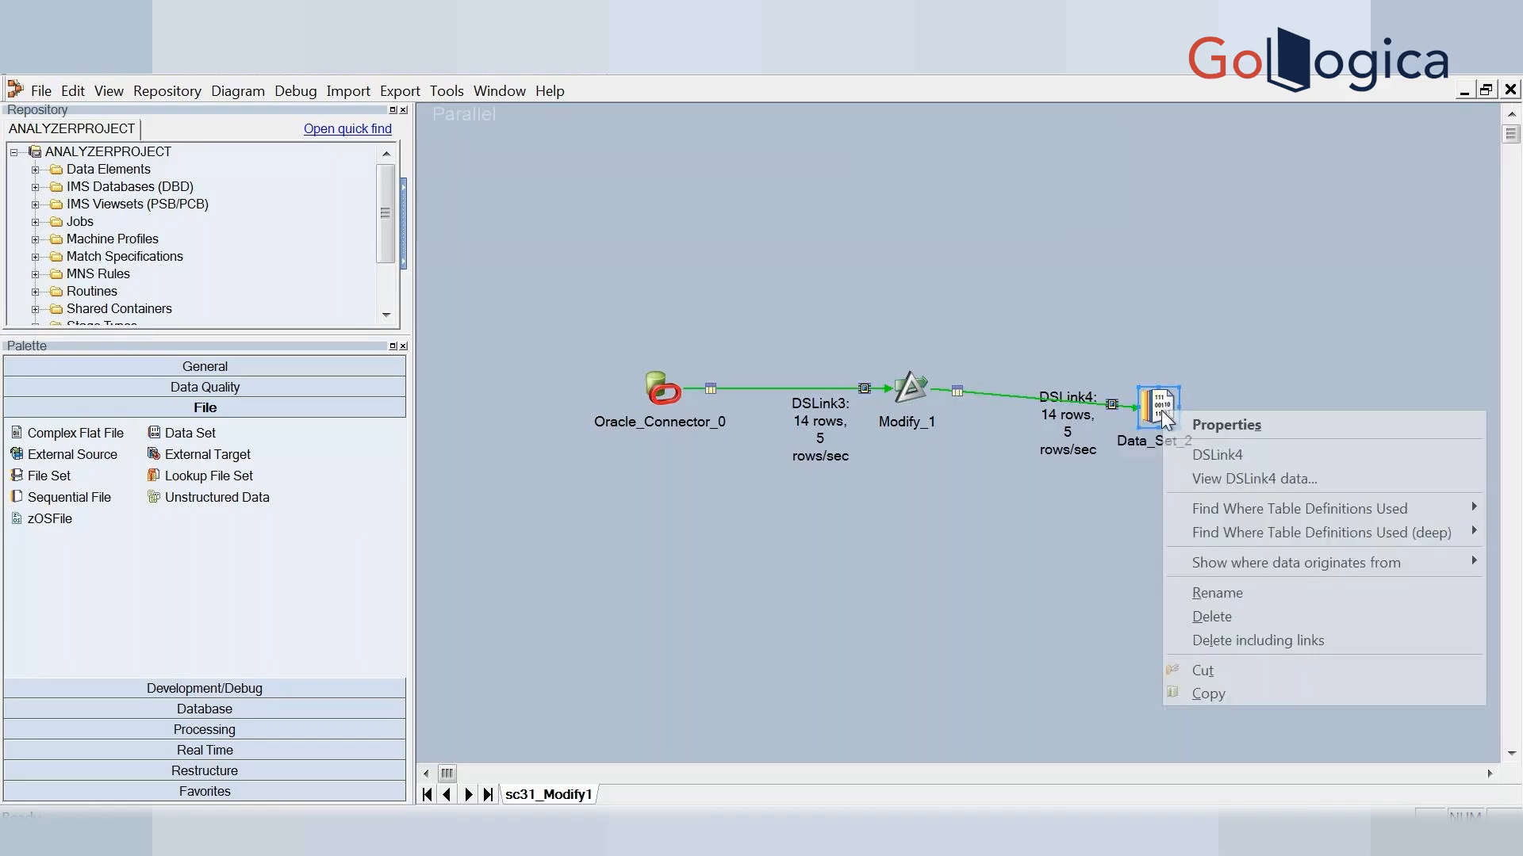
left_click(1242, 478)
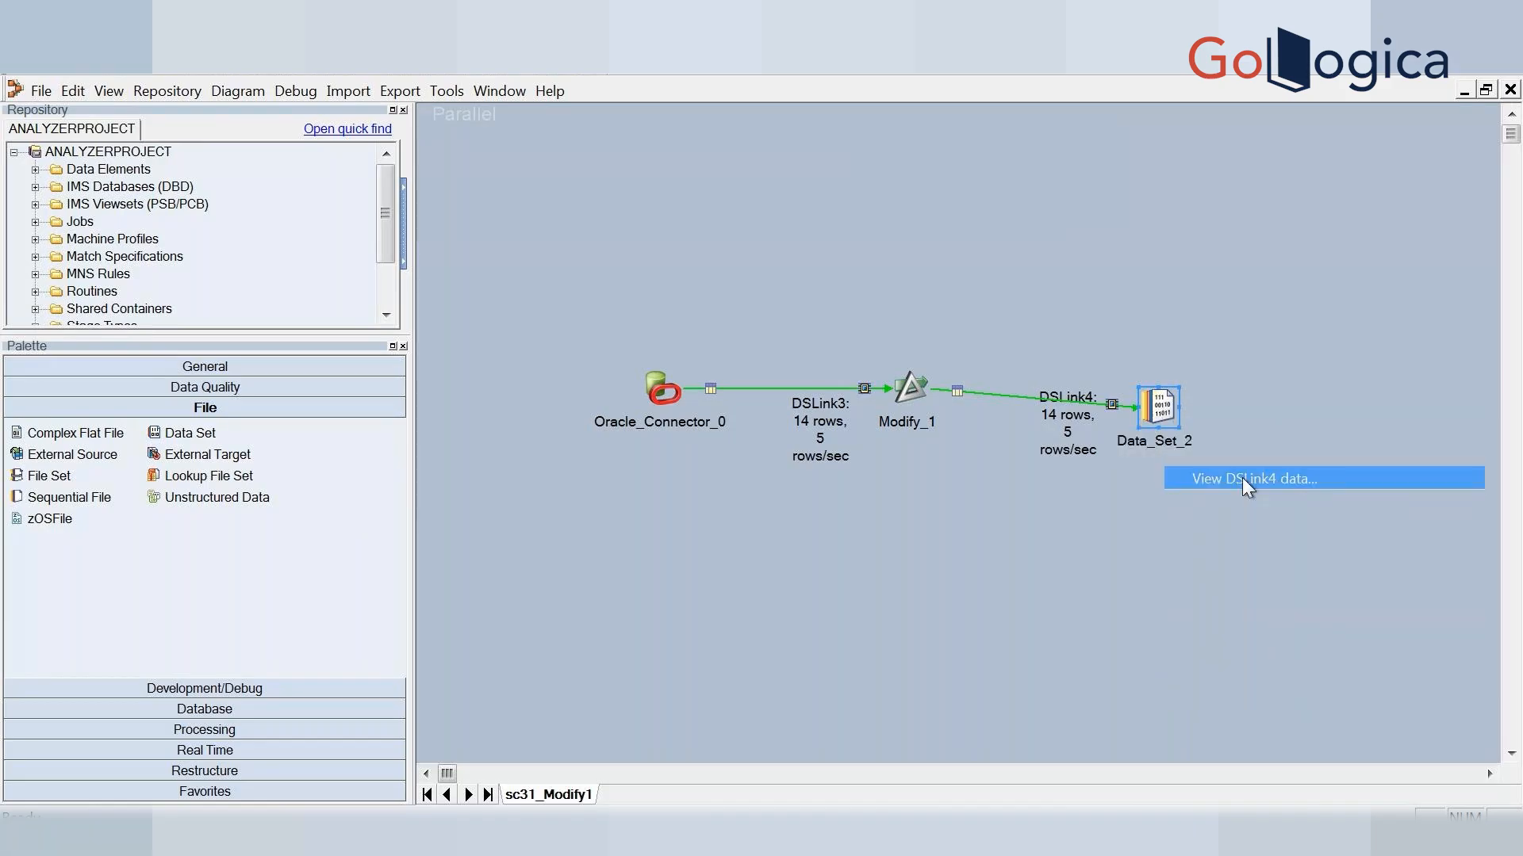
left_click(1006, 352)
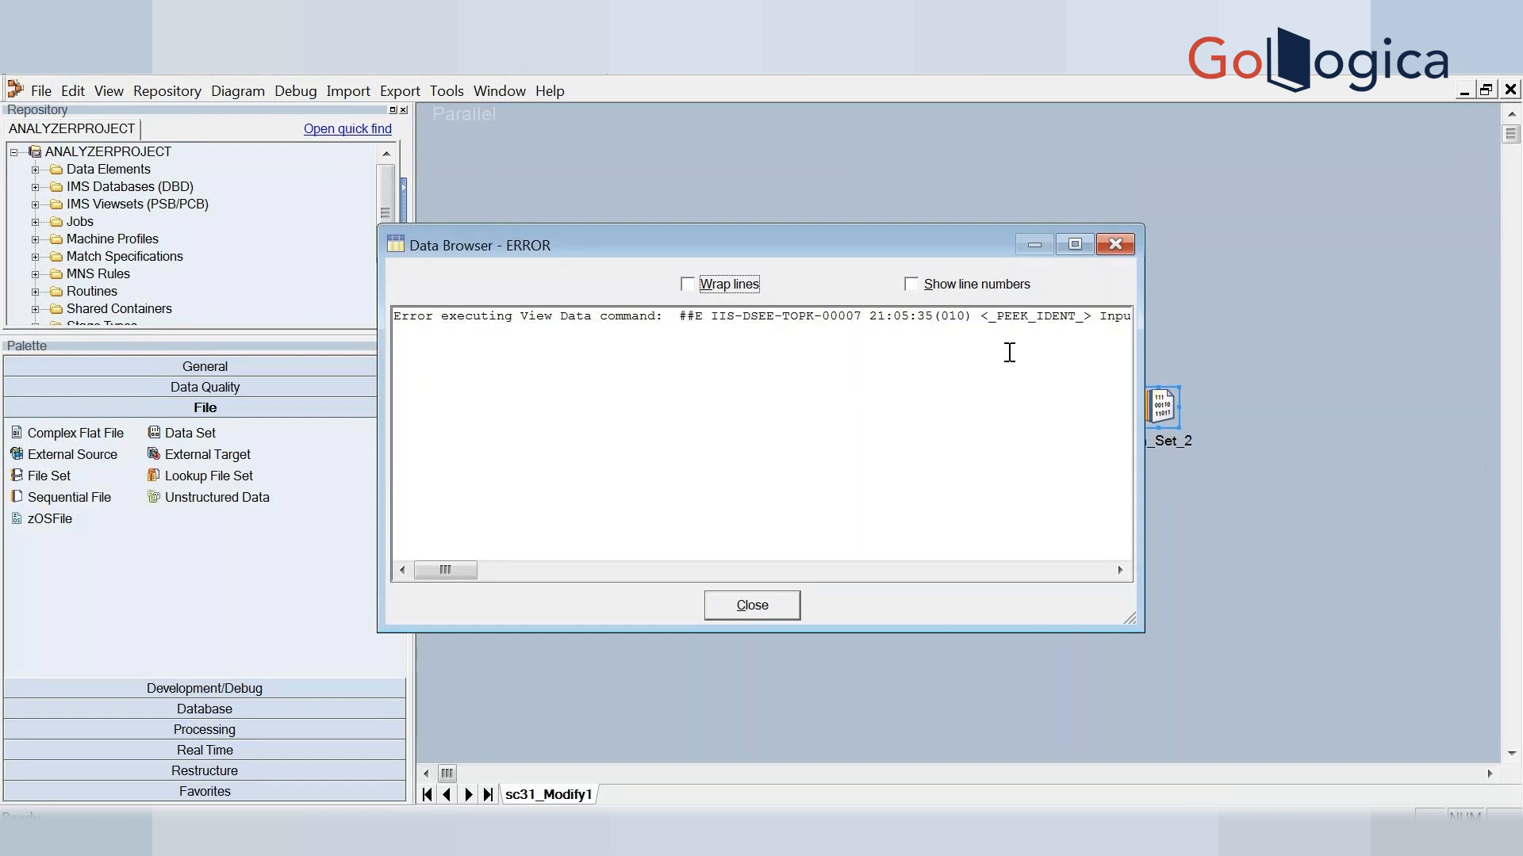
left_click(750, 605)
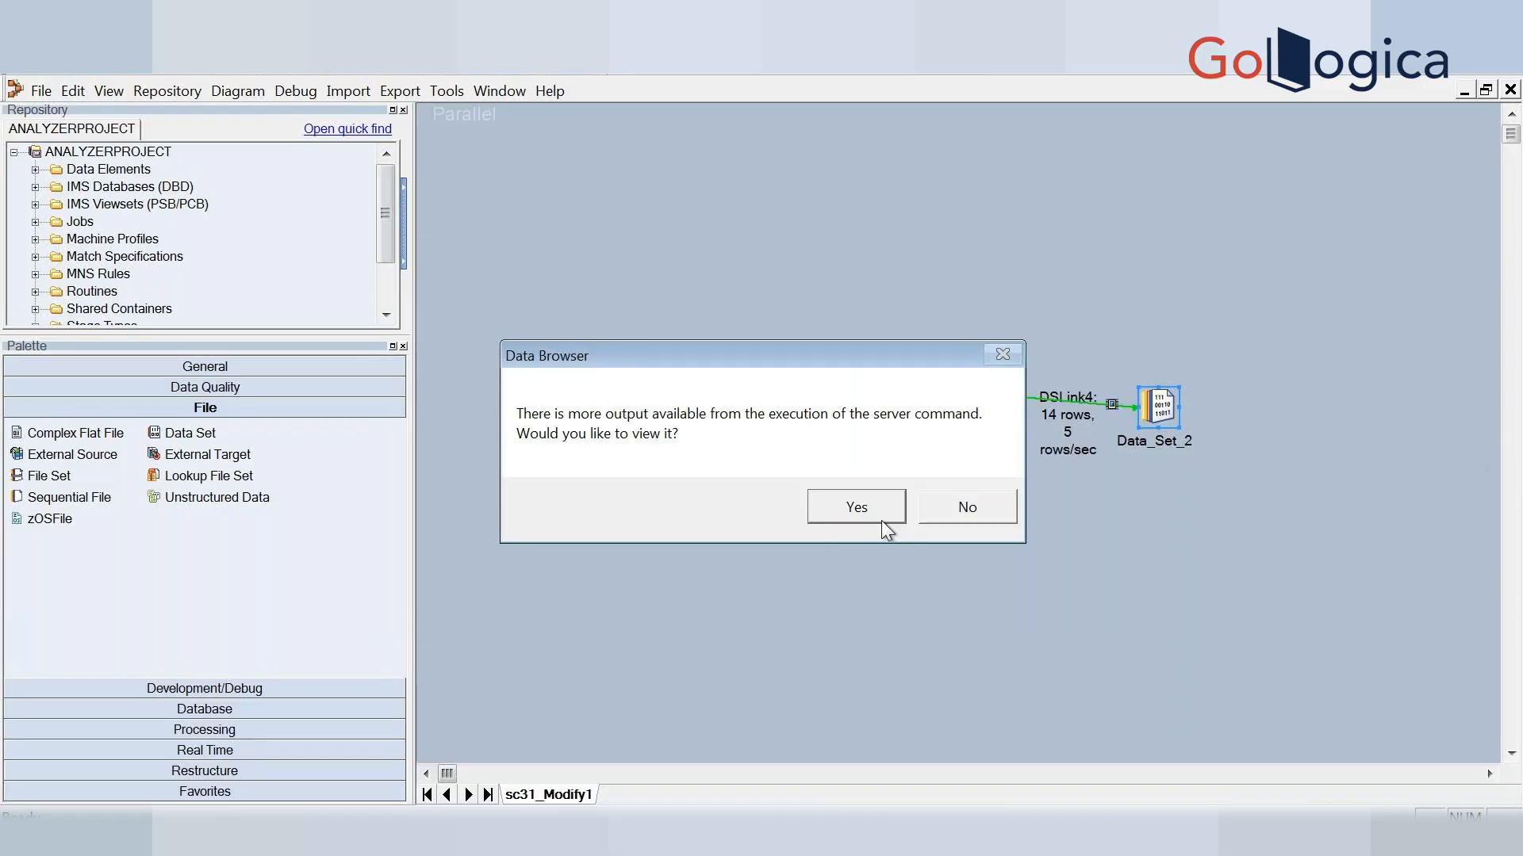
left_click(923, 512)
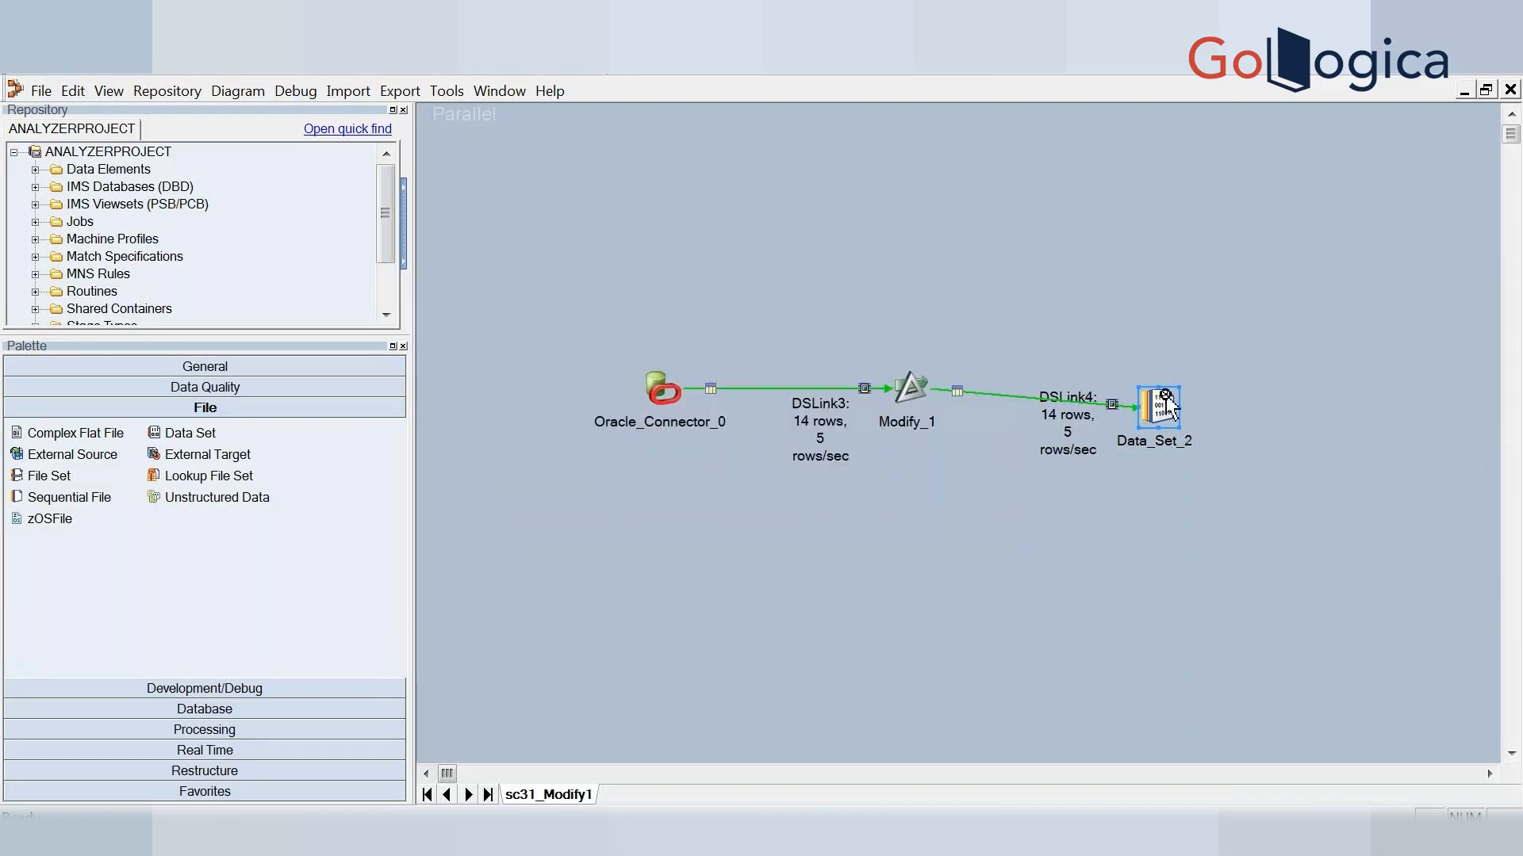
Retry viewing 100 rows of DSLink4 data from the Data_Set_2 stage properties, leave them unaccepted and switch to the text editor with the scenario notes
double_click(1170, 406)
left_click(1451, 87)
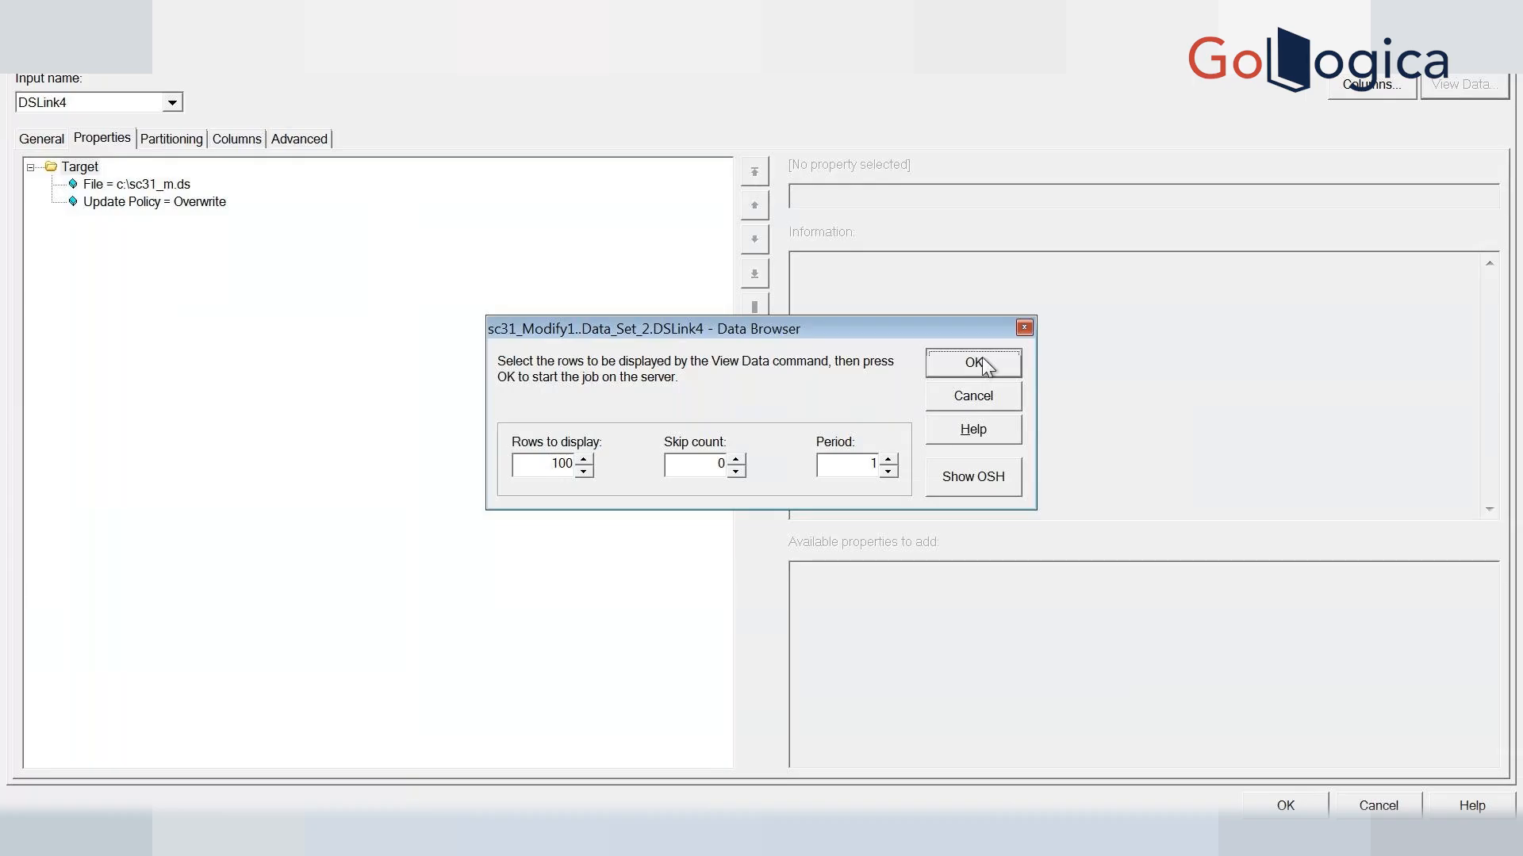
left_click(982, 363)
left_click(765, 609)
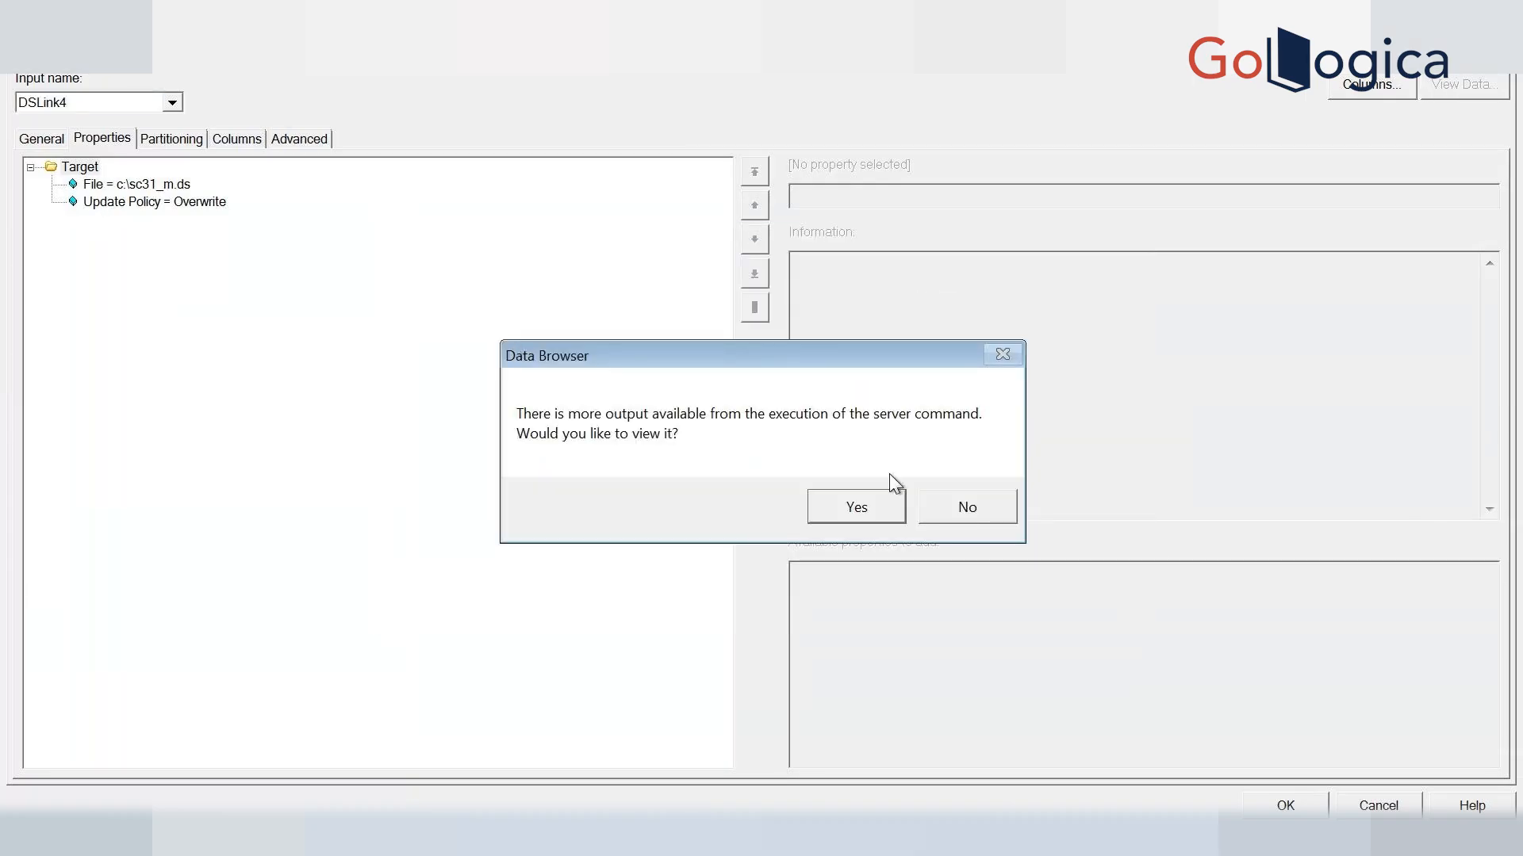
left_click(937, 493)
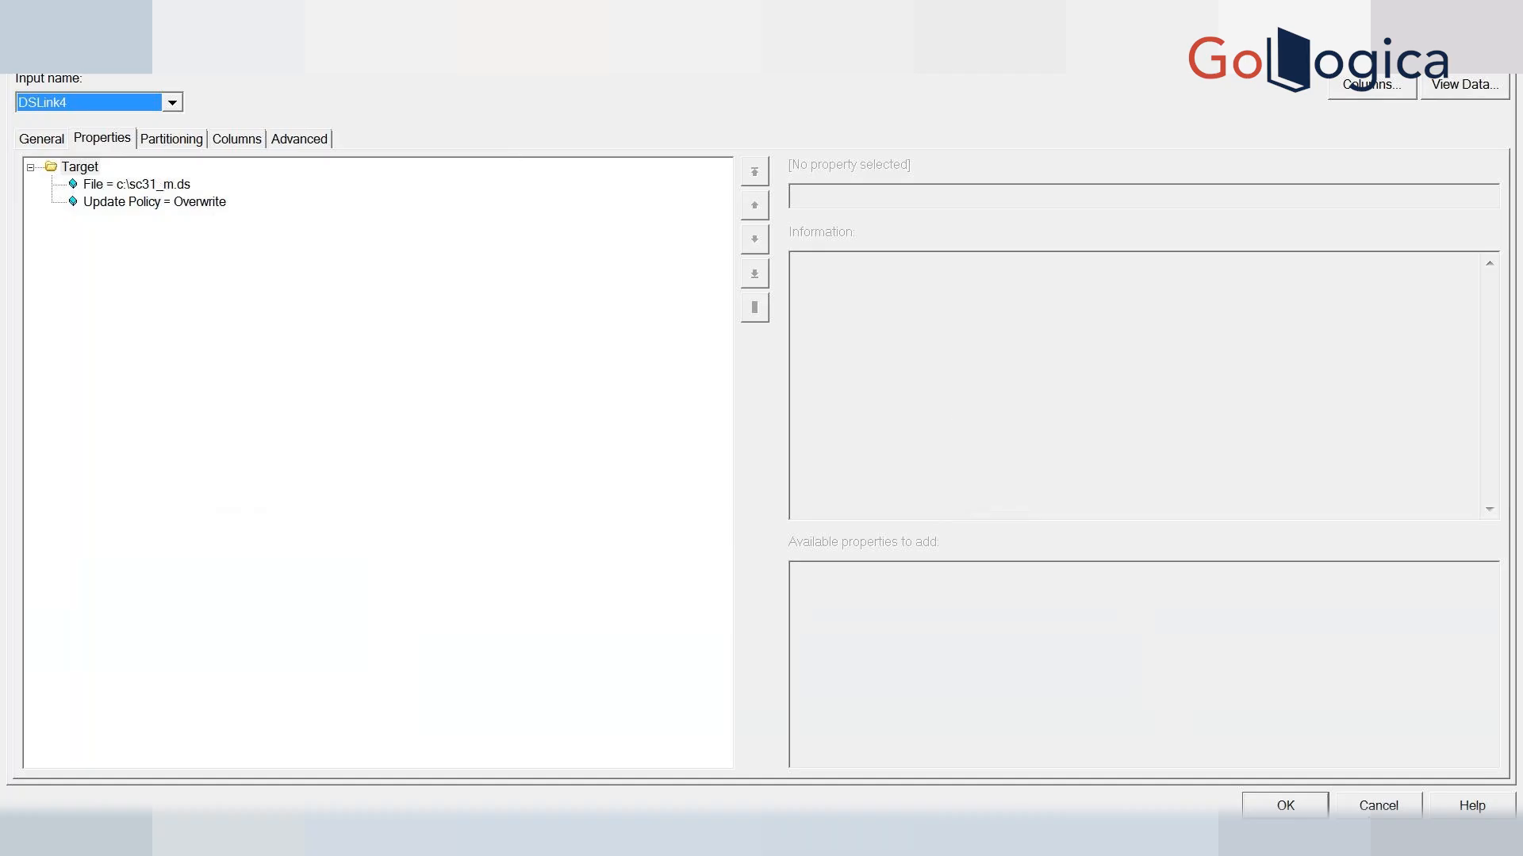
left_click(1373, 808)
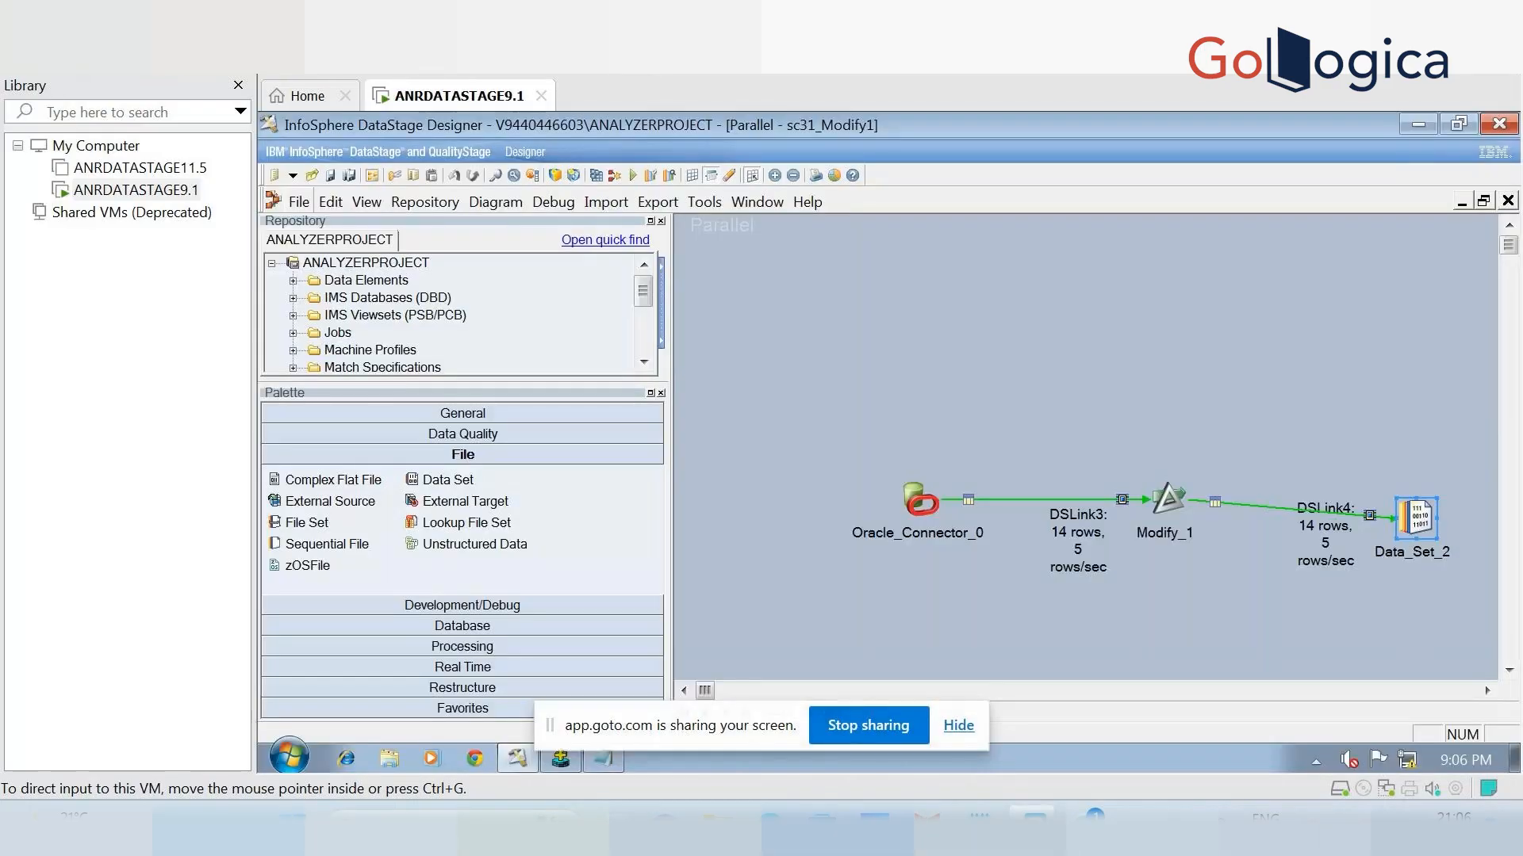
key("alt+Tab")
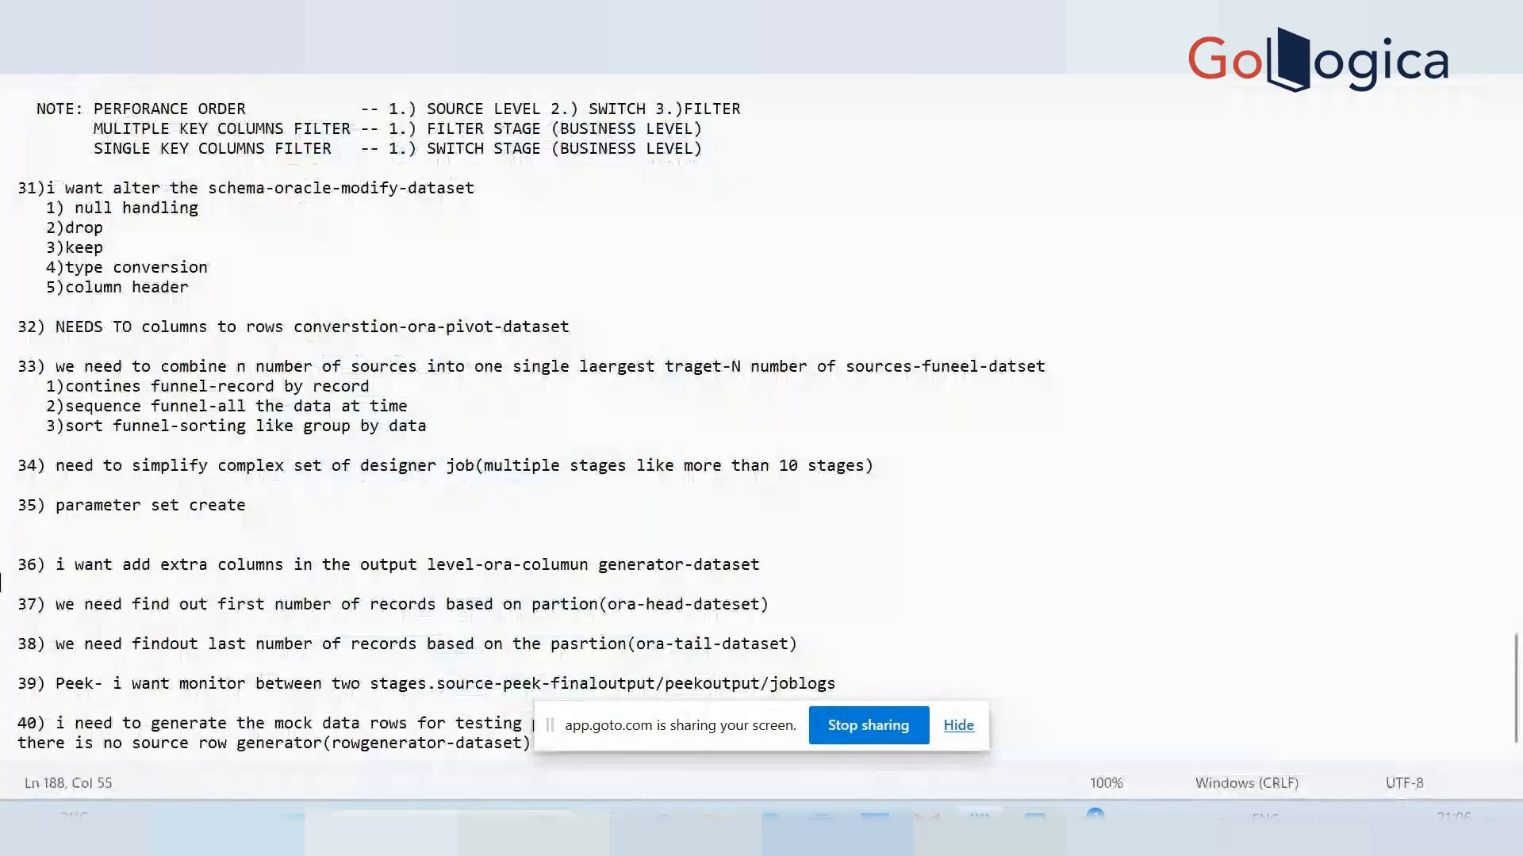
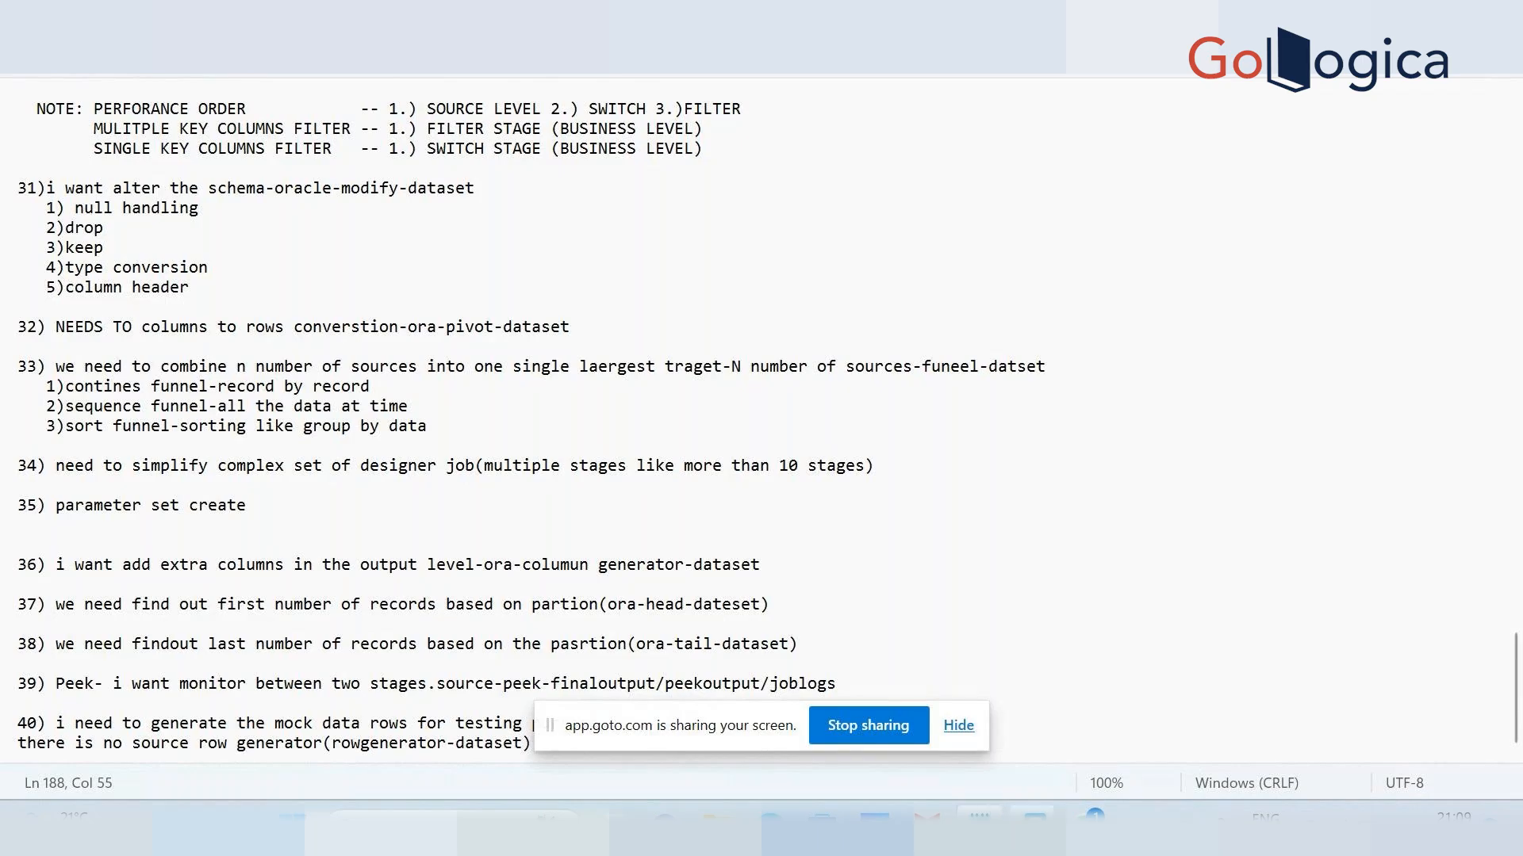
Switch to the DataStage Designer in the ANRDATASTAGE9.1 virtual machine and create a new parallel job
left_click(1034, 820)
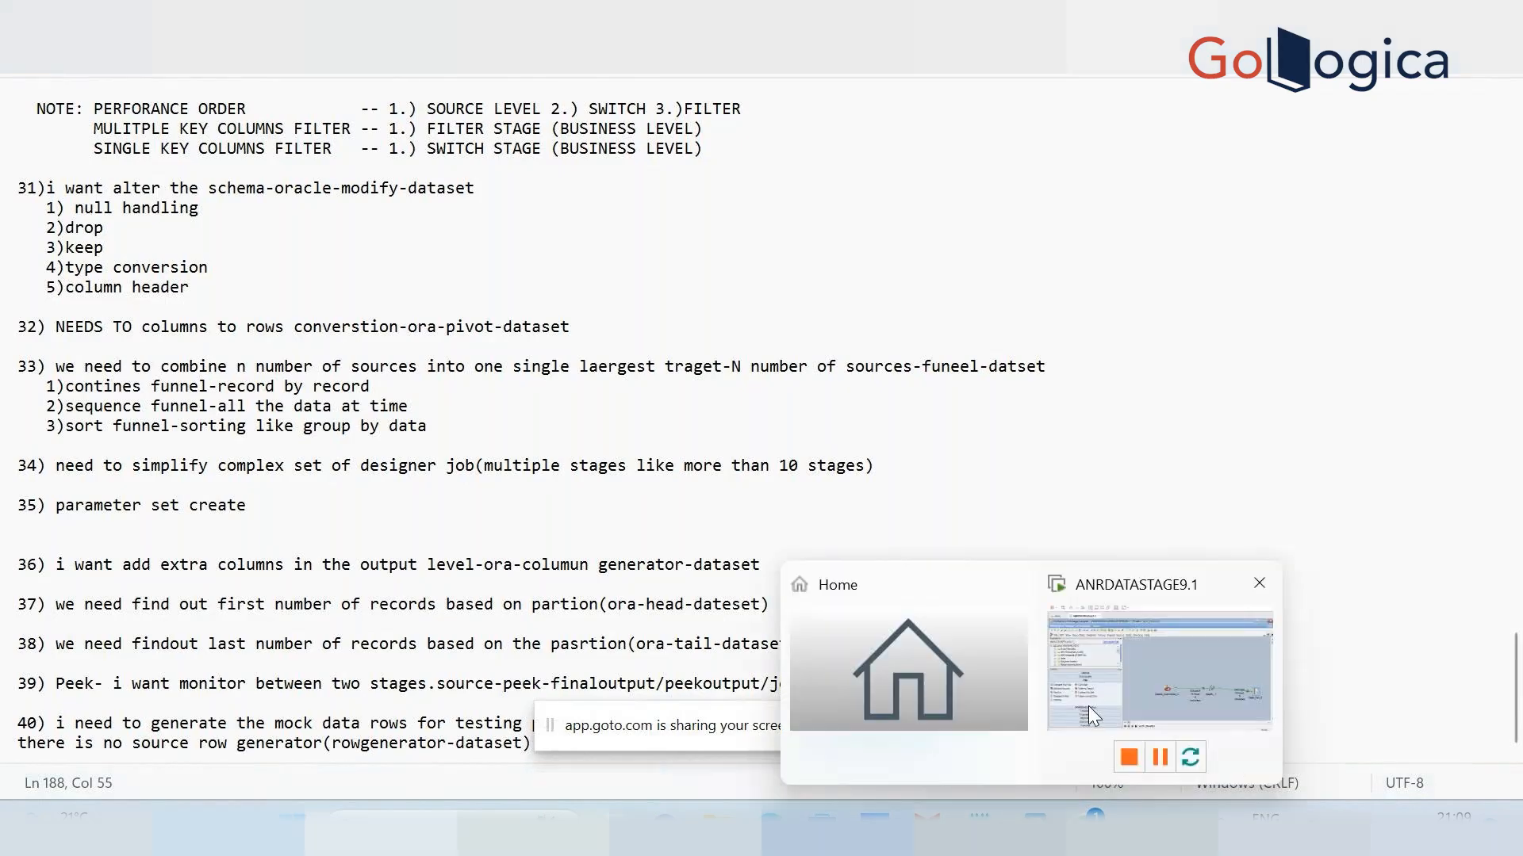
left_click(1087, 705)
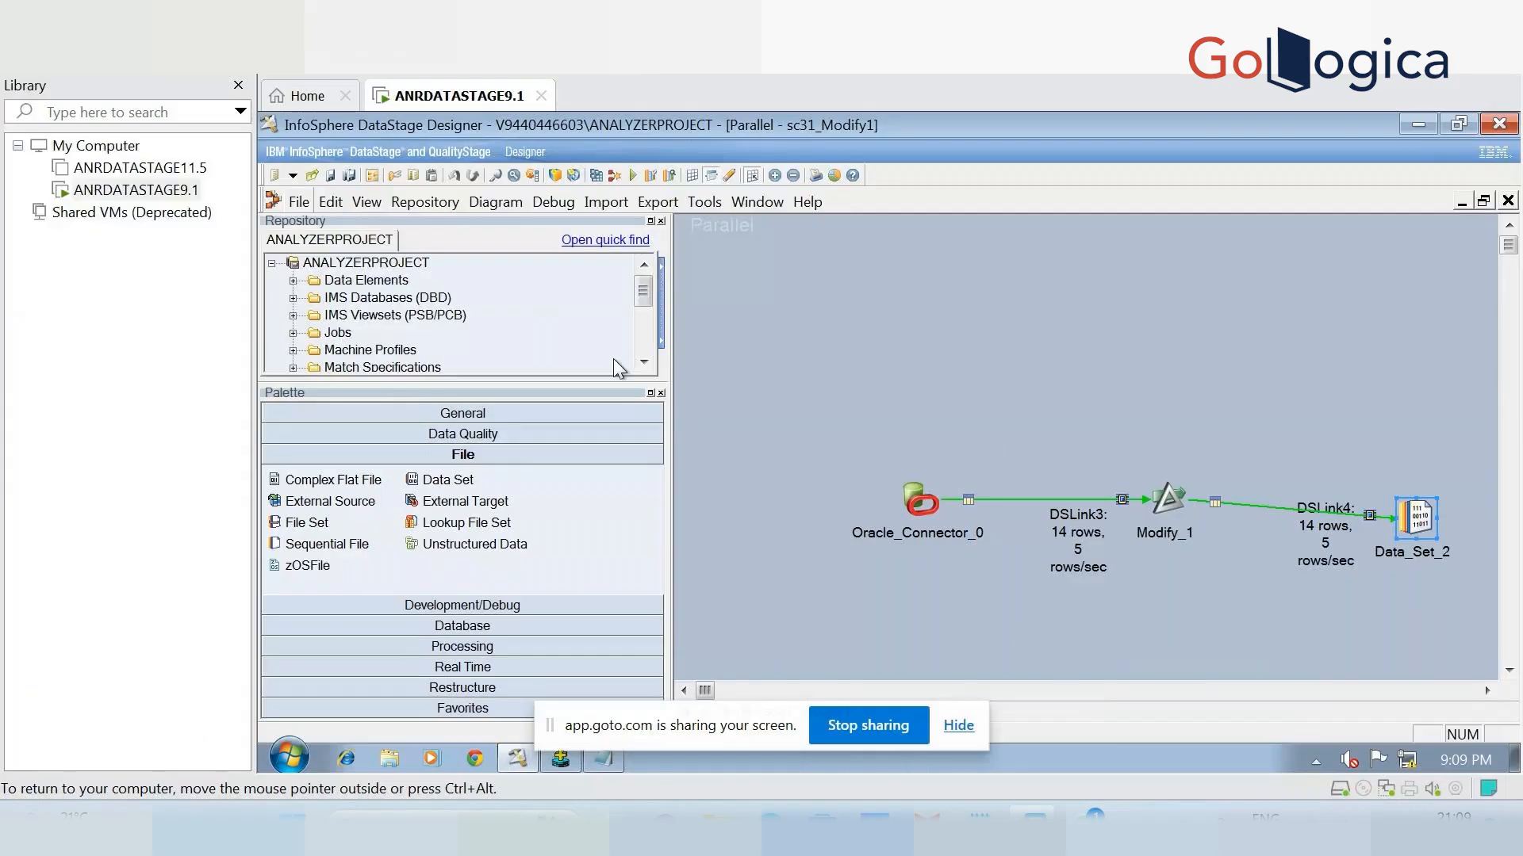
left_click(302, 203)
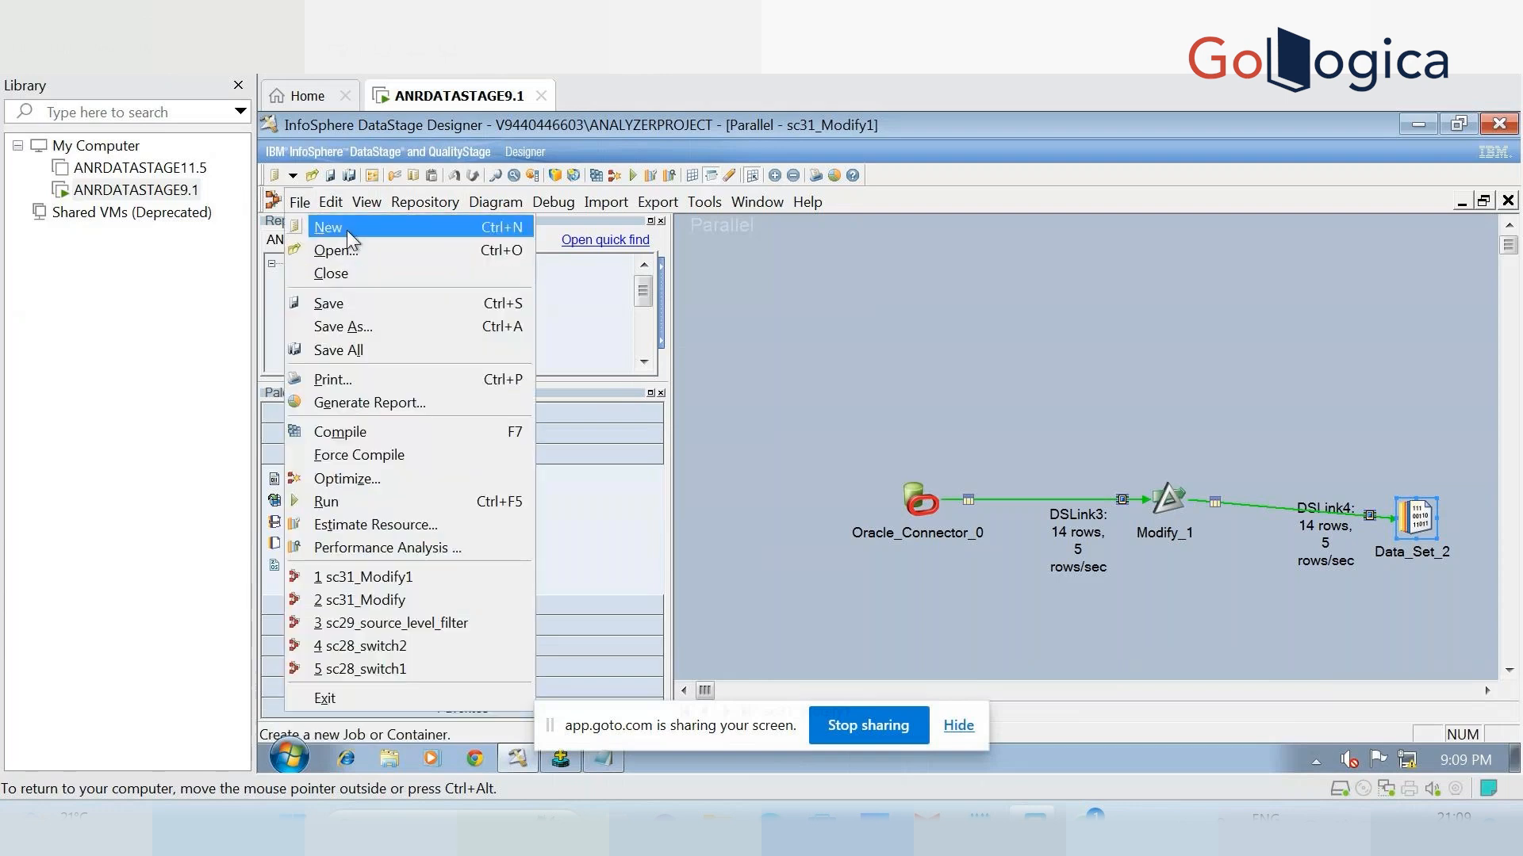
left_click(346, 230)
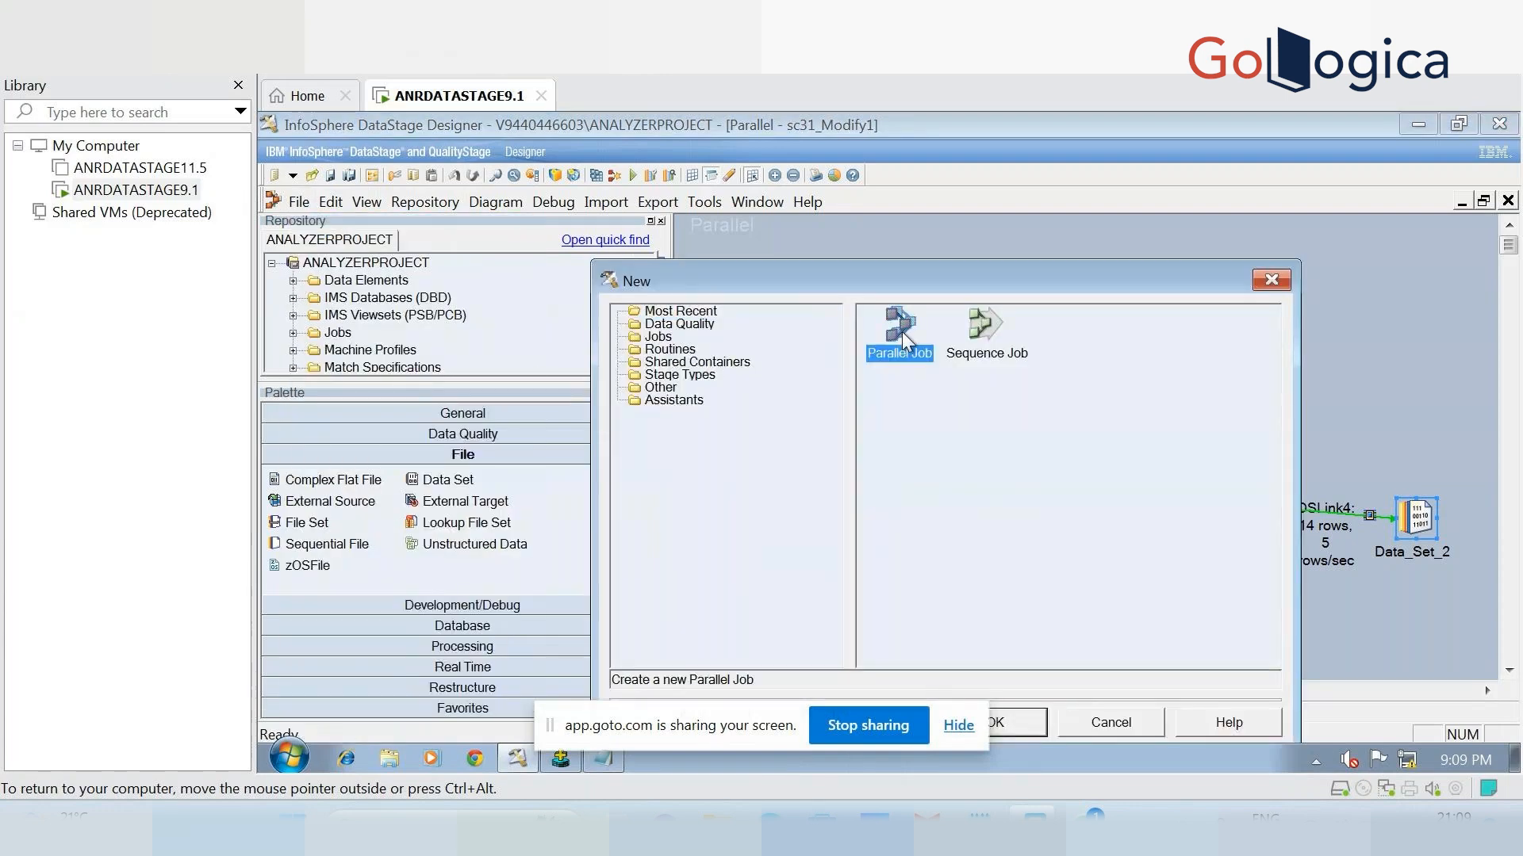
double_click(901, 331)
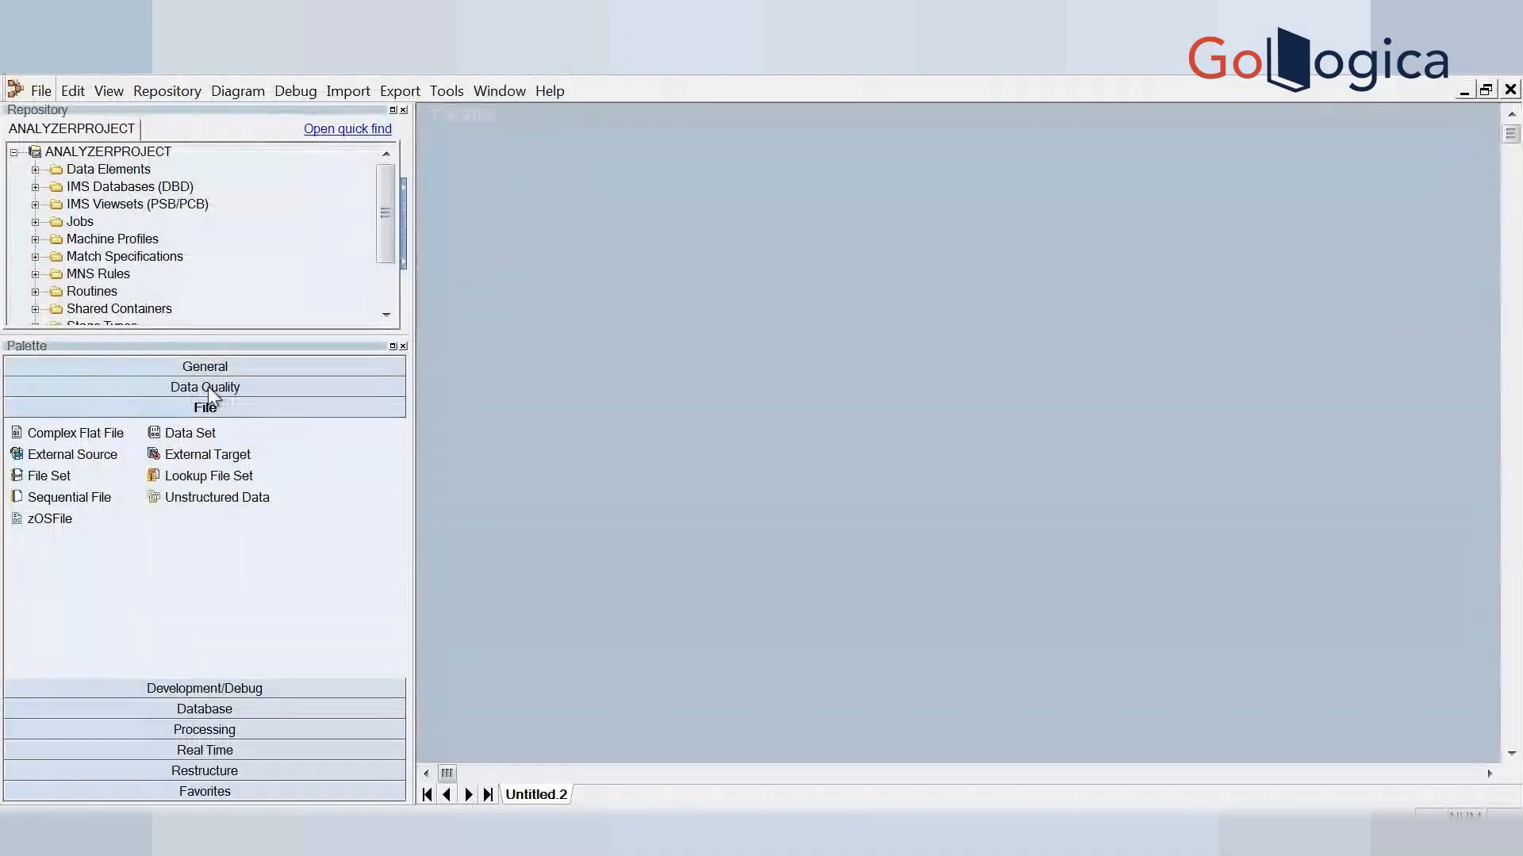
Place an Oracle Connector, a Pivot stage and a Data Set stage in a row on the new job's canvas
left_click(219, 712)
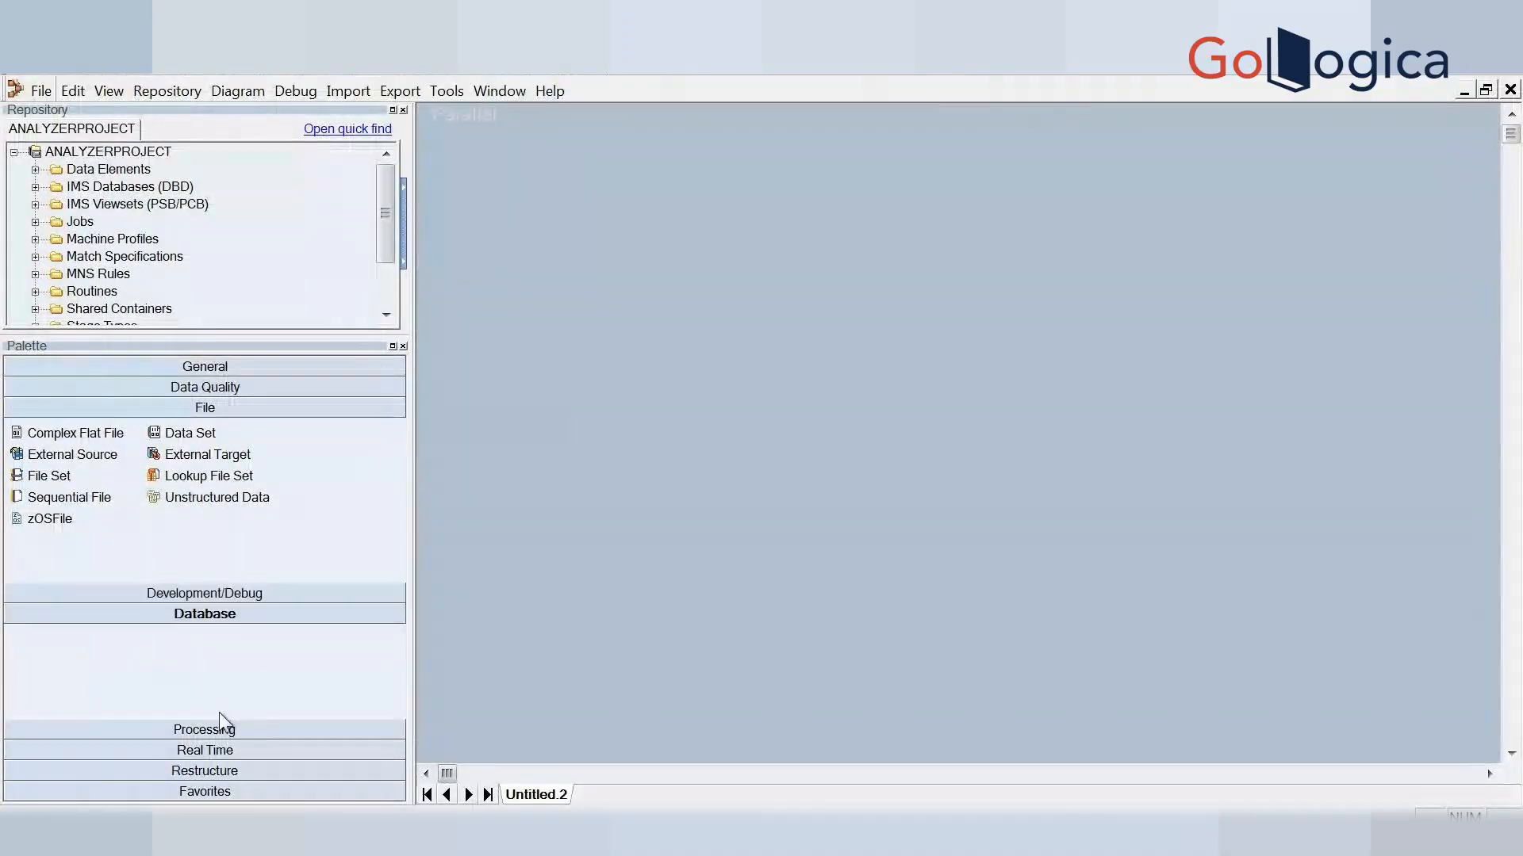
left_click_drag(77, 560, 773, 374)
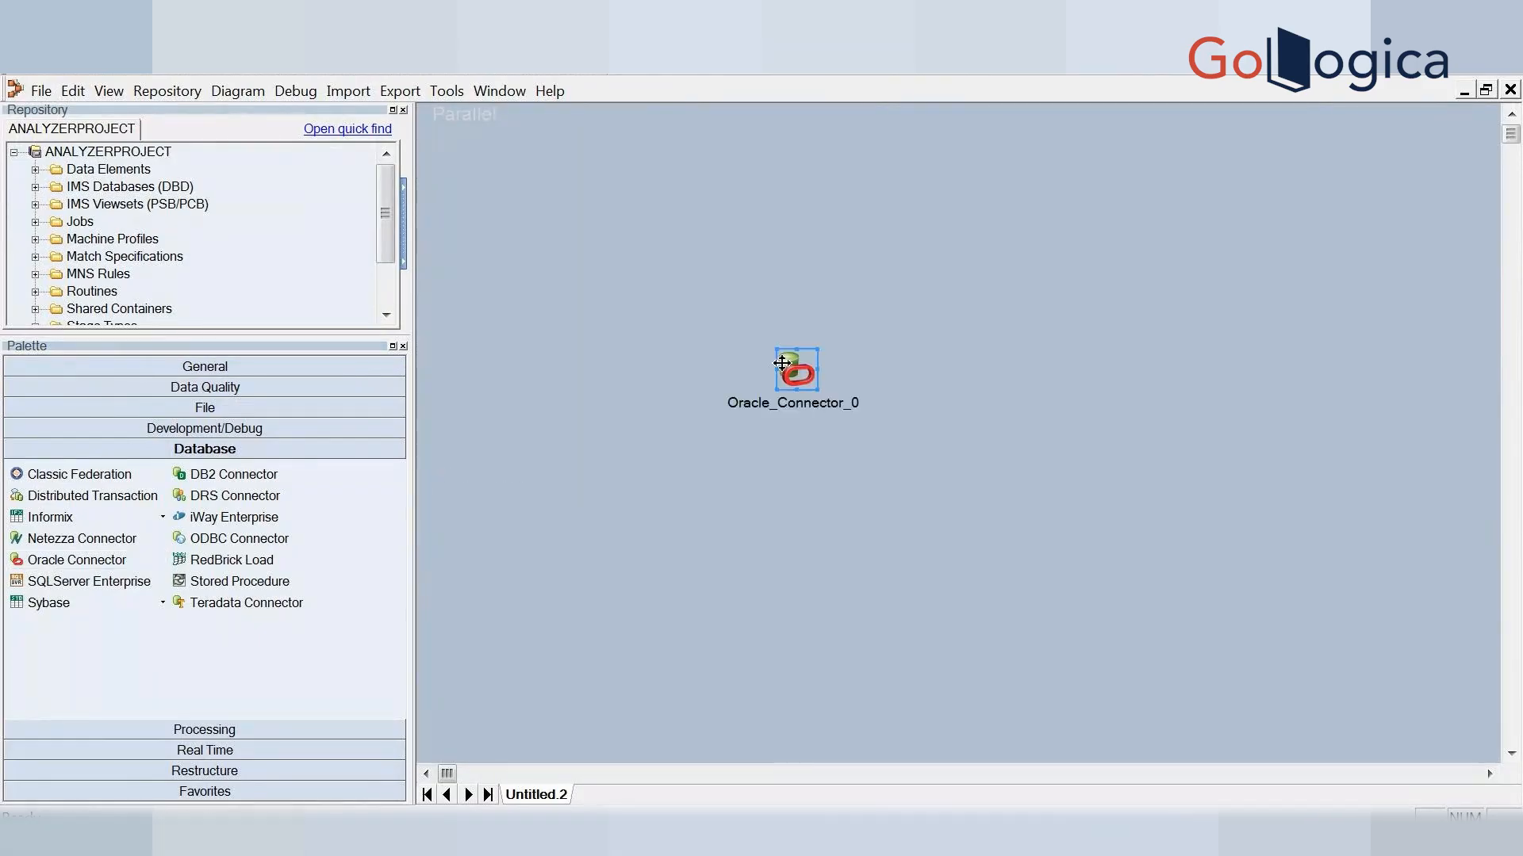
left_click(236, 728)
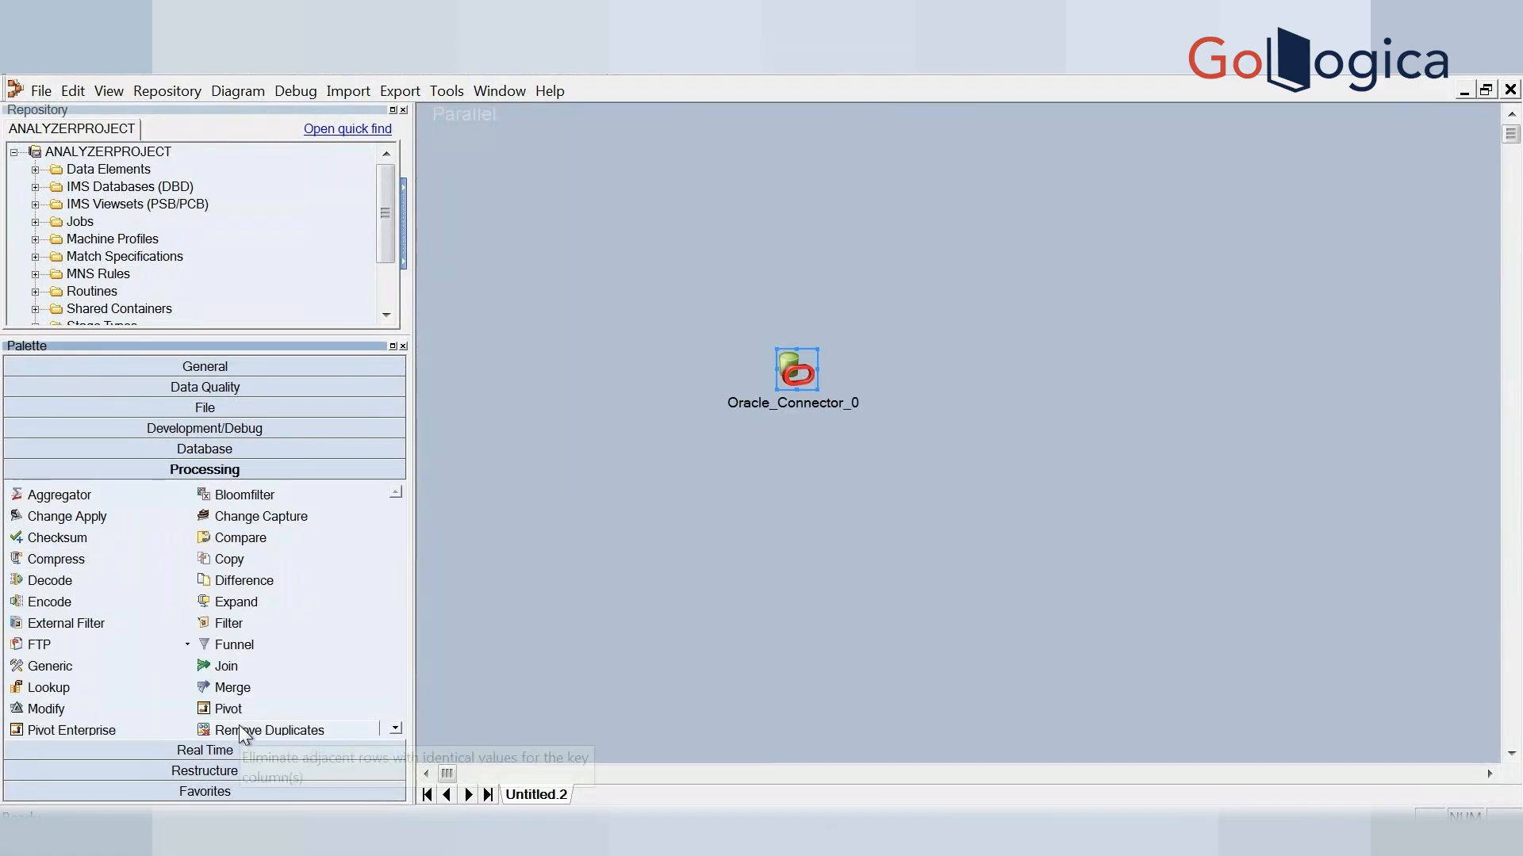
left_click_drag(228, 709, 961, 379)
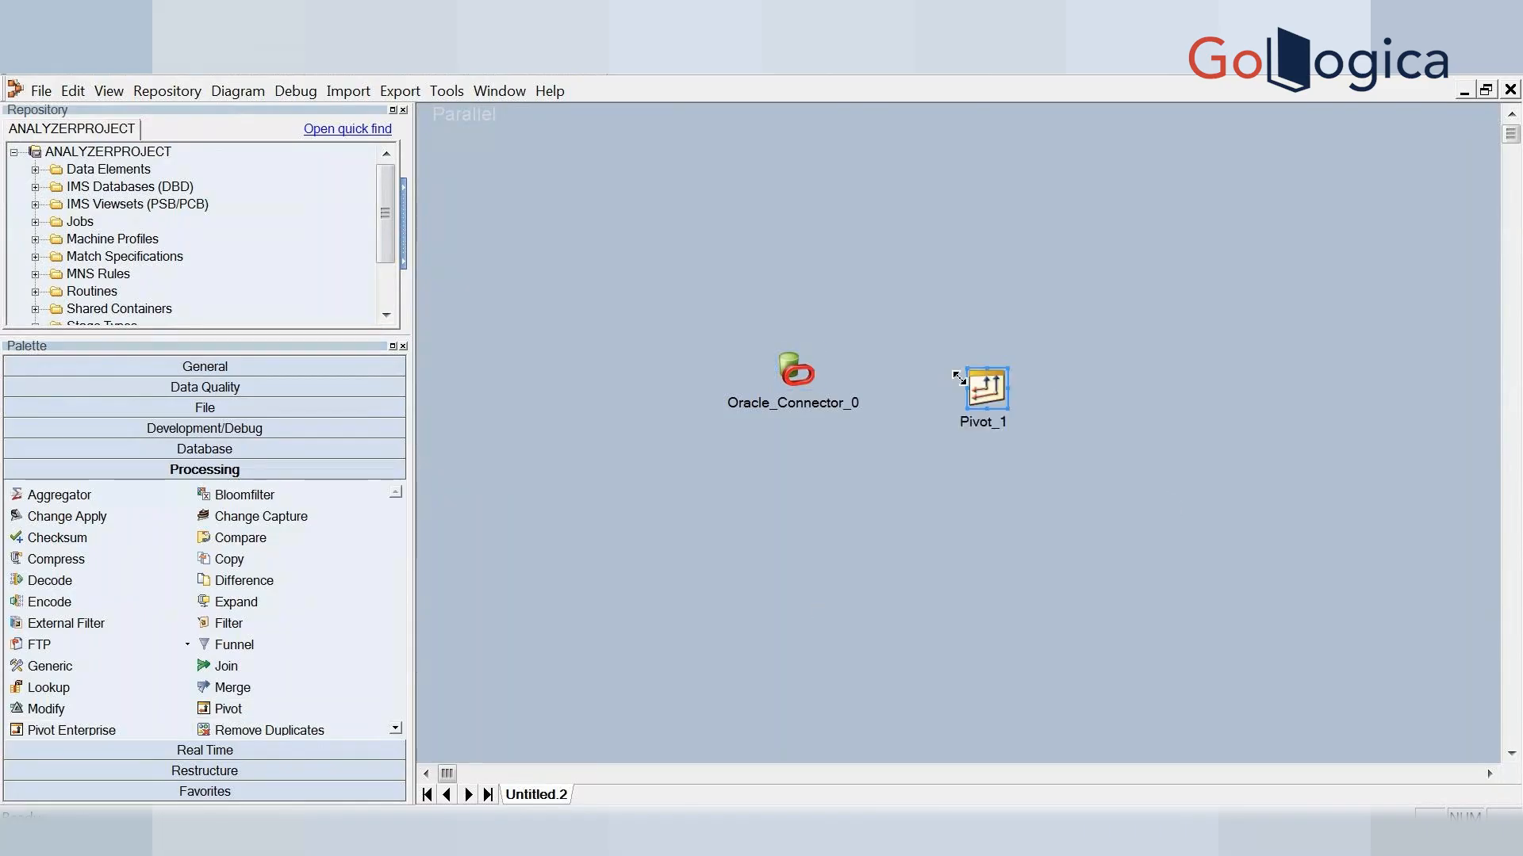
left_click(257, 411)
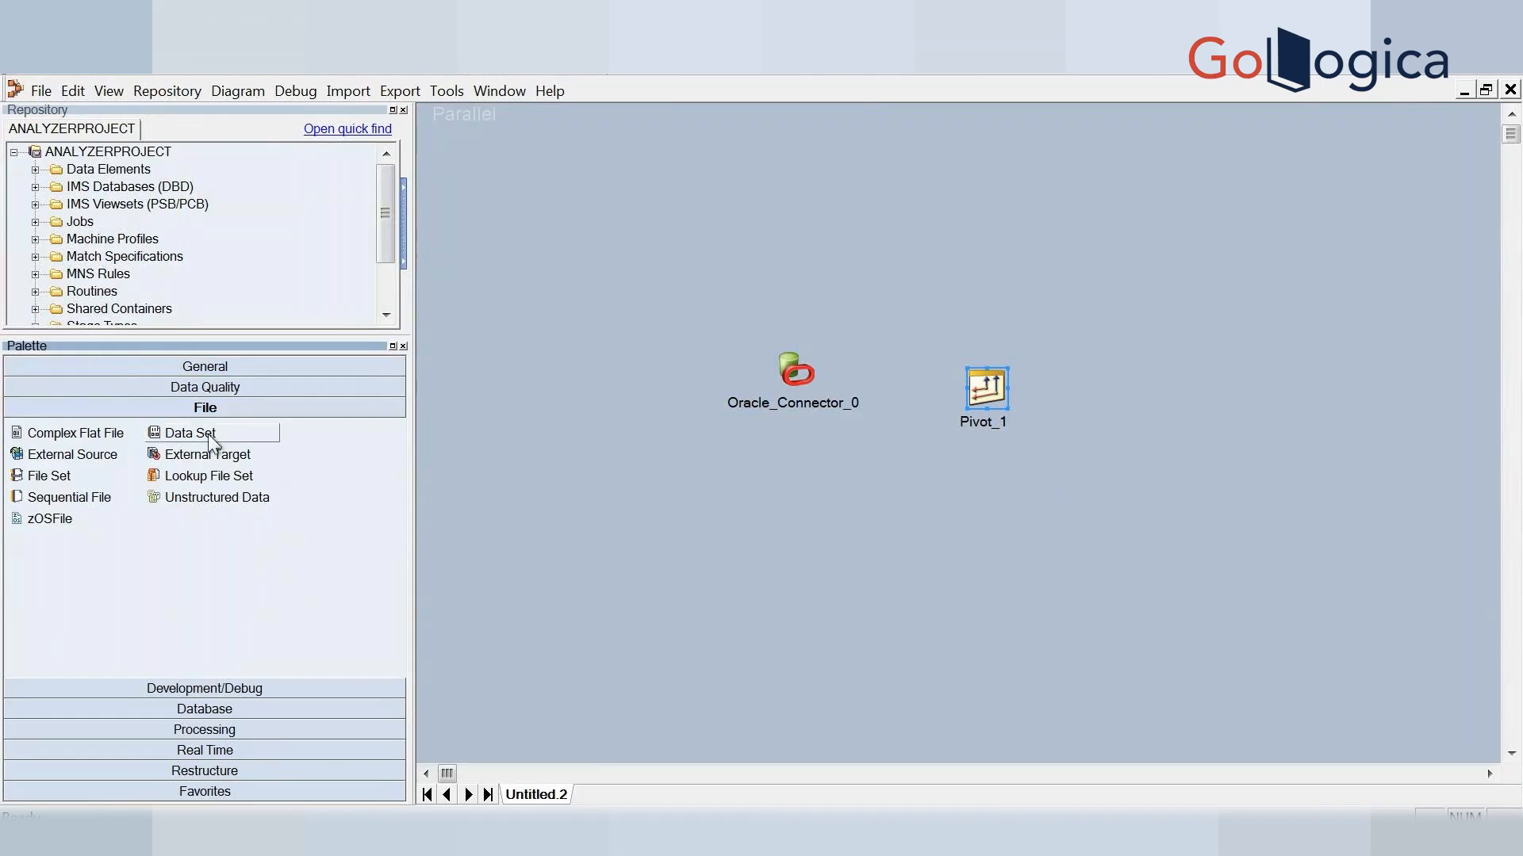
left_click_drag(204, 436, 1221, 350)
Link the Oracle Connector to the Pivot stage and the Pivot stage to the Data Set
left_click(803, 368)
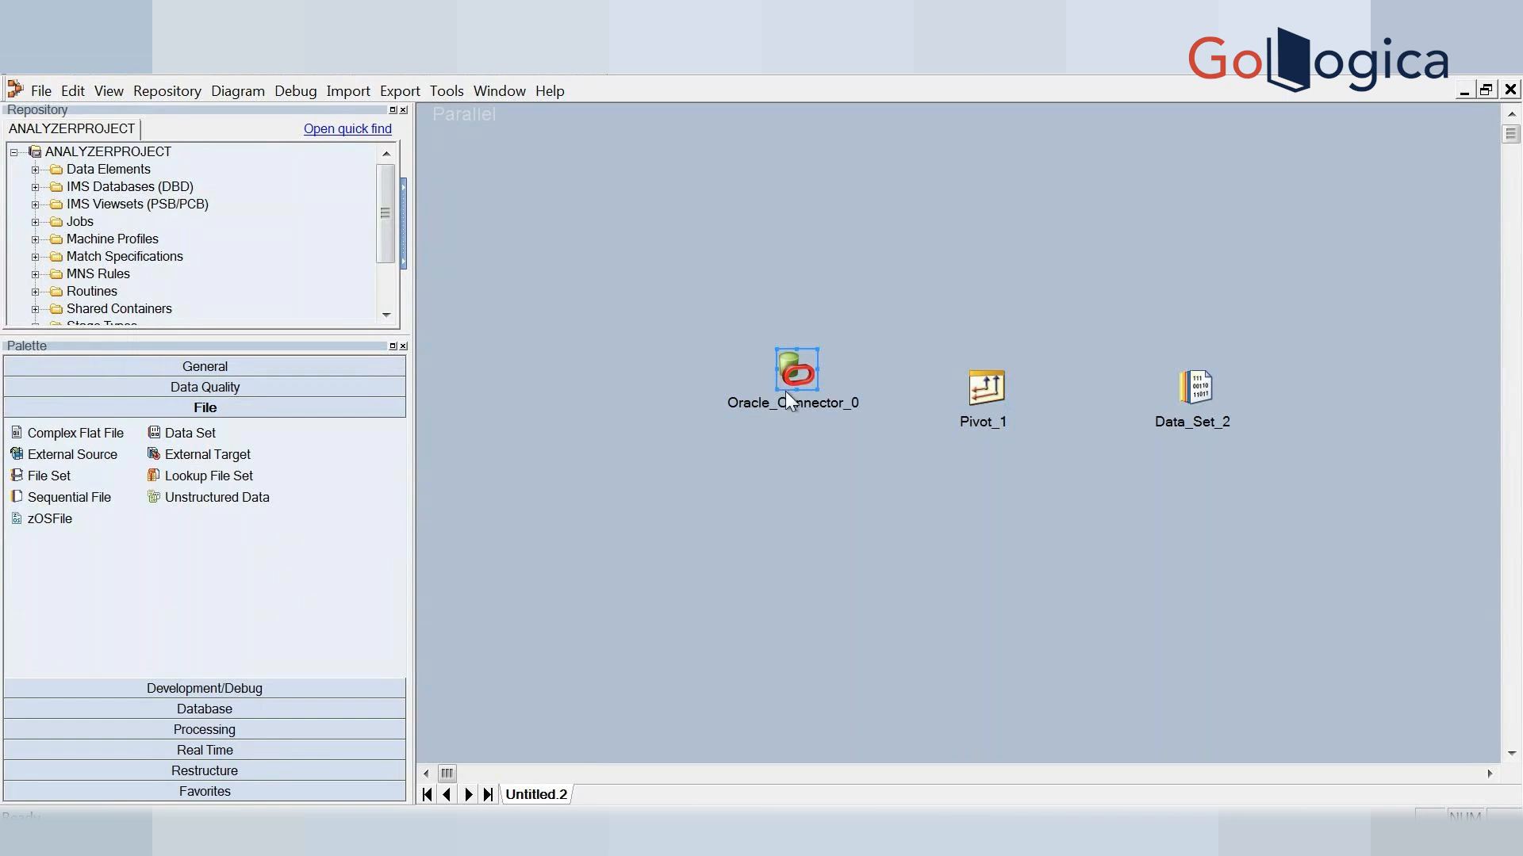
left_click_drag(788, 394, 985, 400)
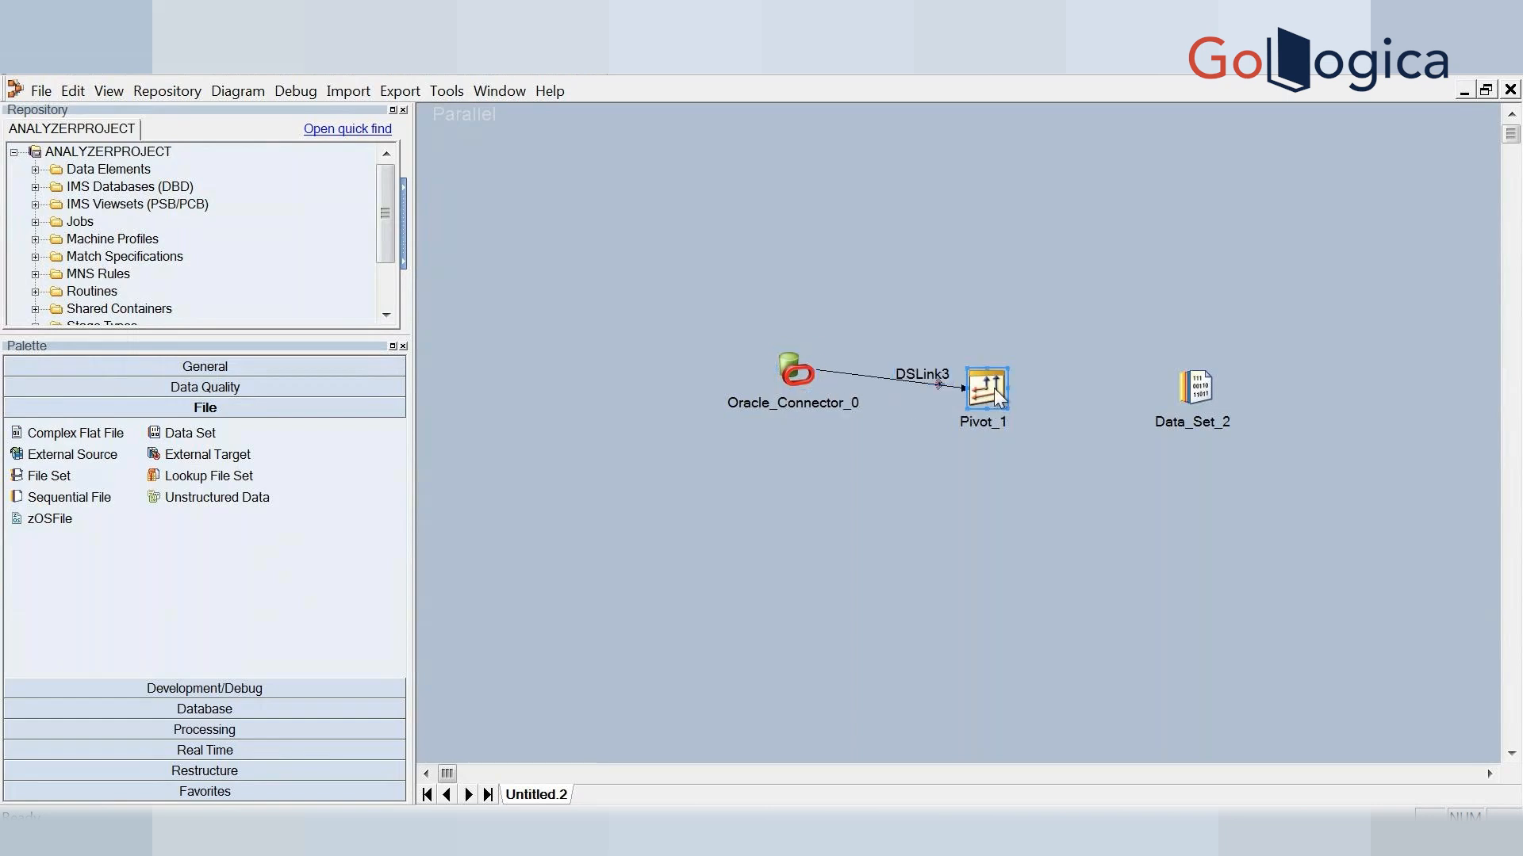
left_click(986, 403)
left_click_drag(985, 416, 1189, 387)
In the Oracle Connector's properties, set the server to oracle and enter the database username and password
double_click(797, 360)
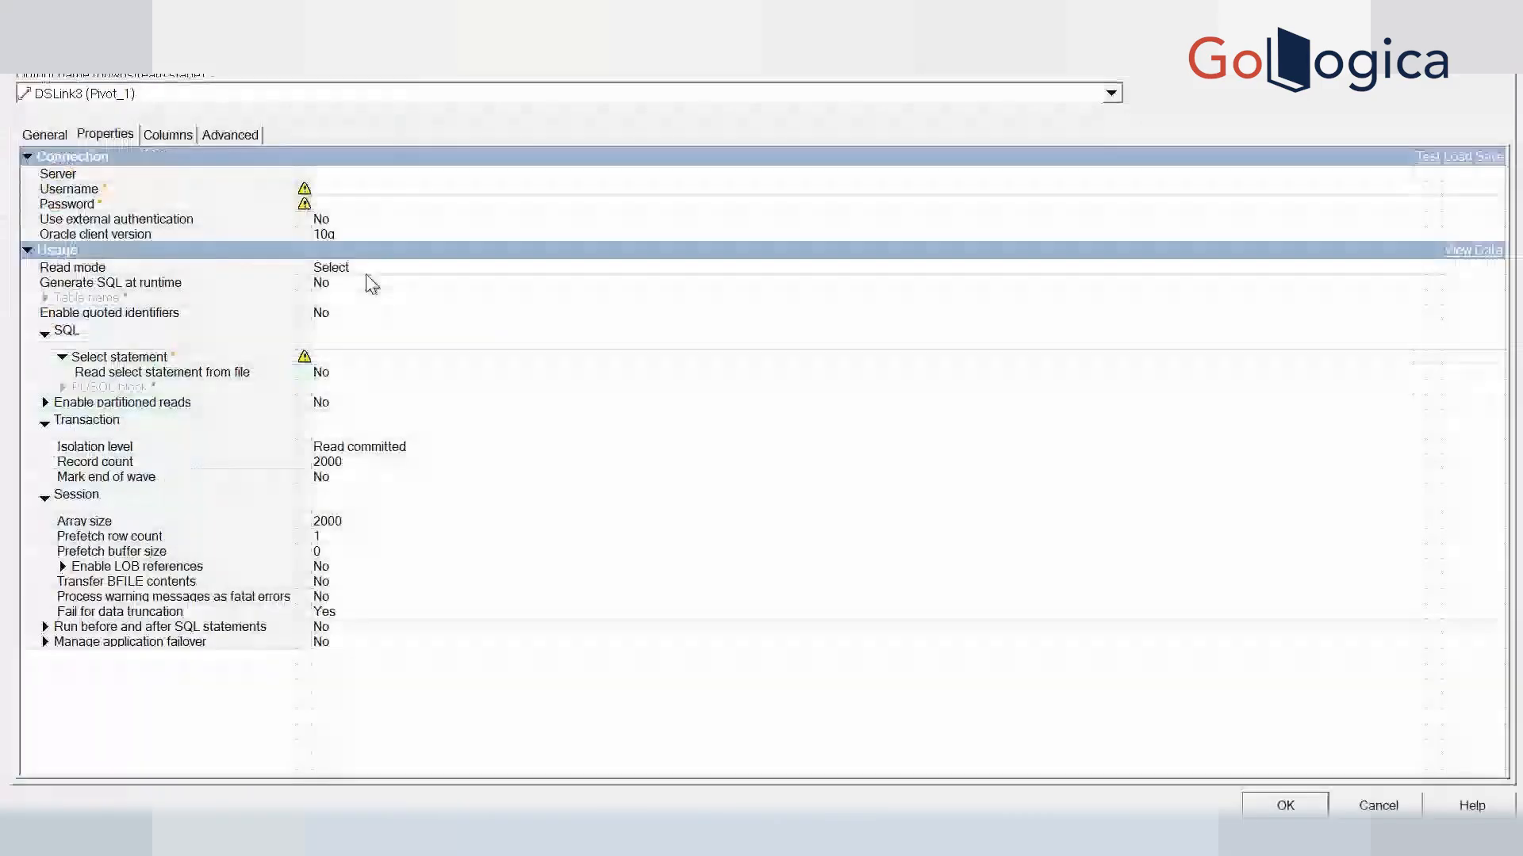
left_click(400, 176)
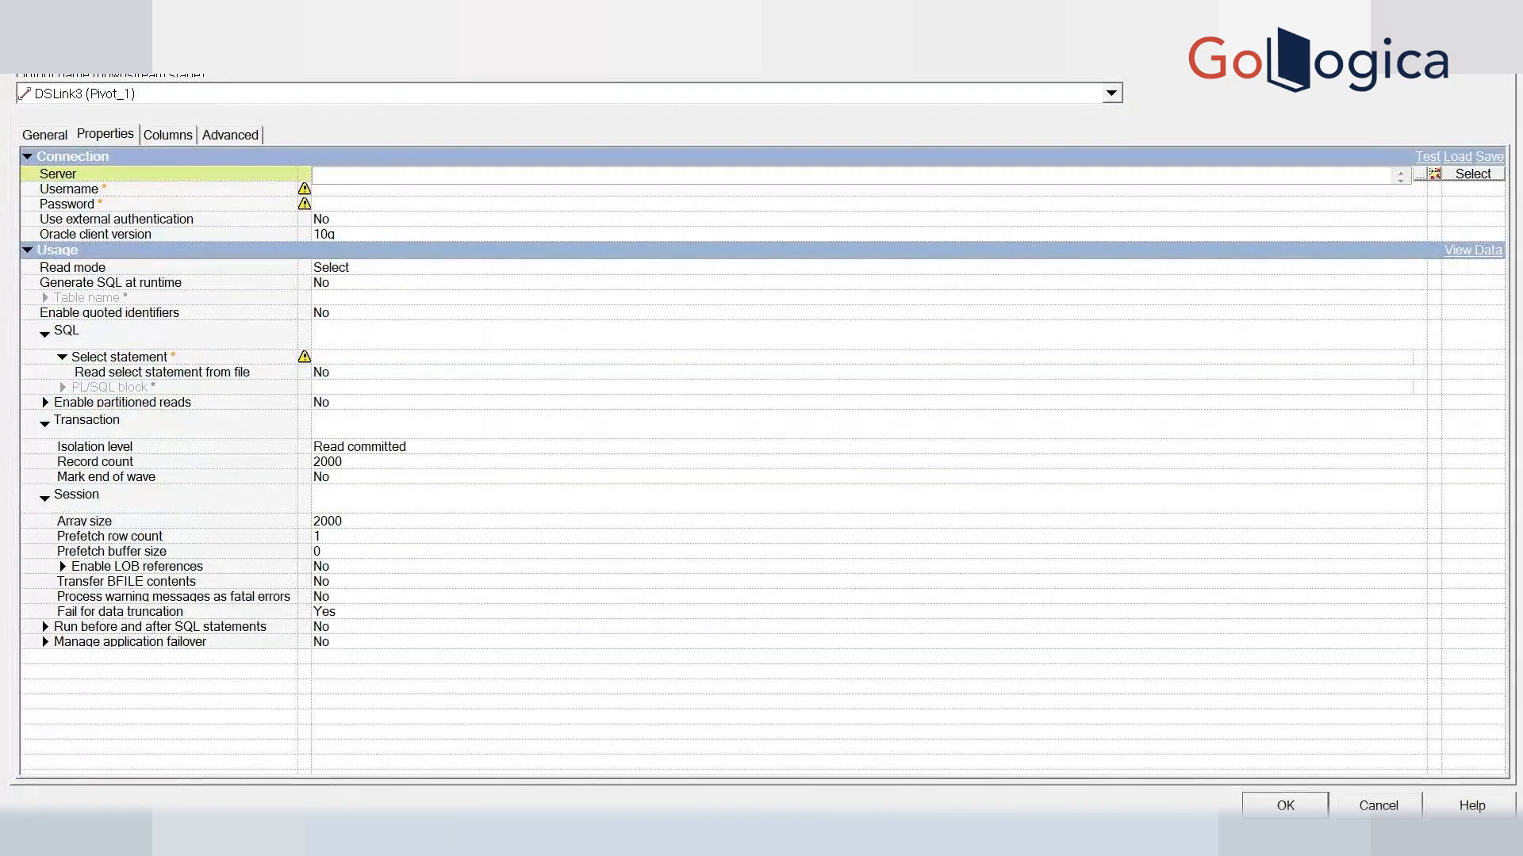
type("s")
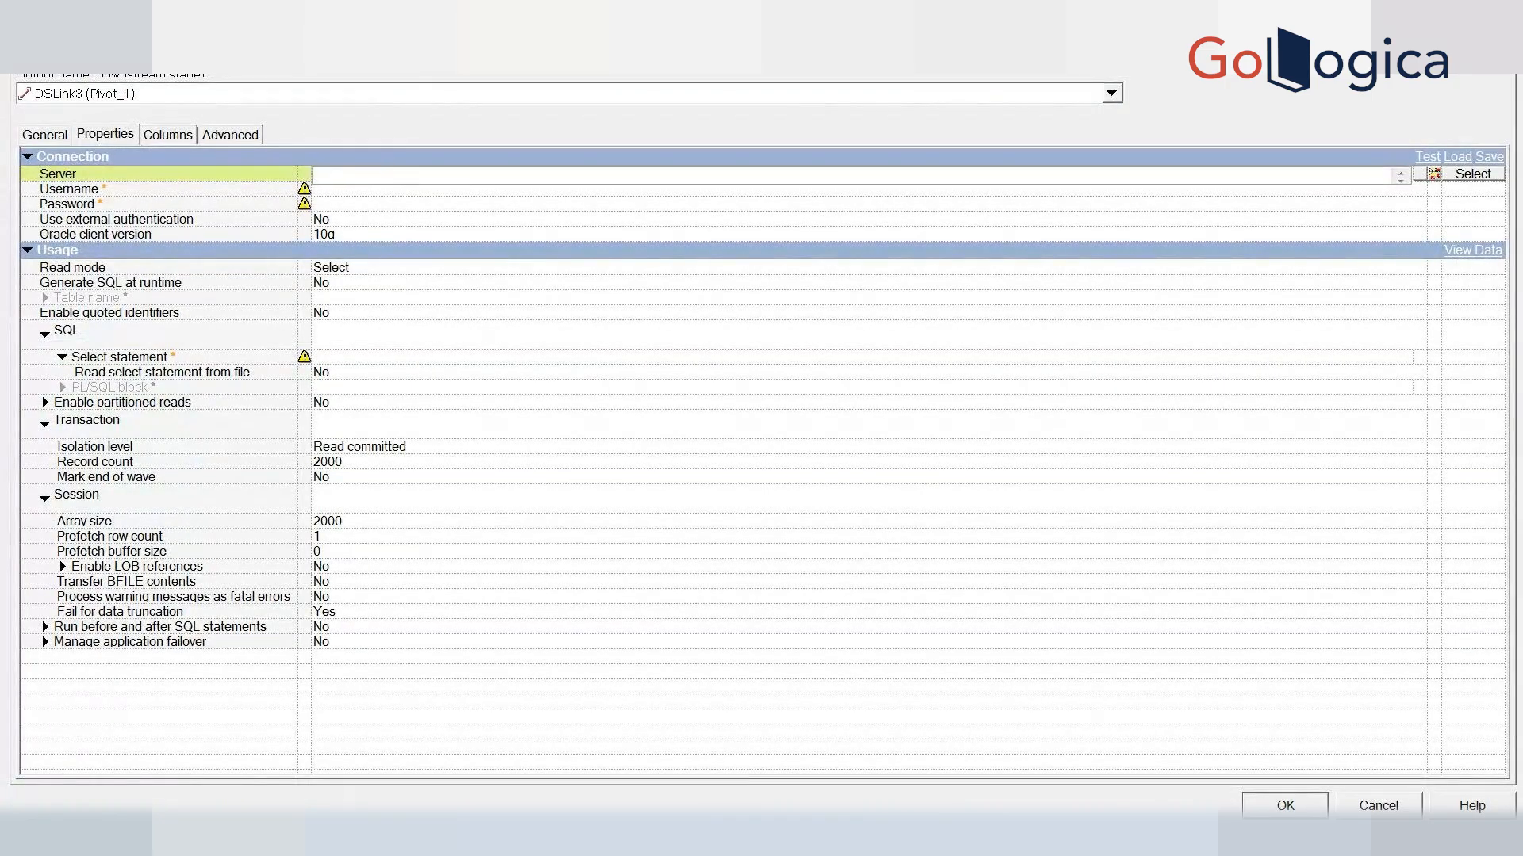
type("oracle")
left_click(447, 193)
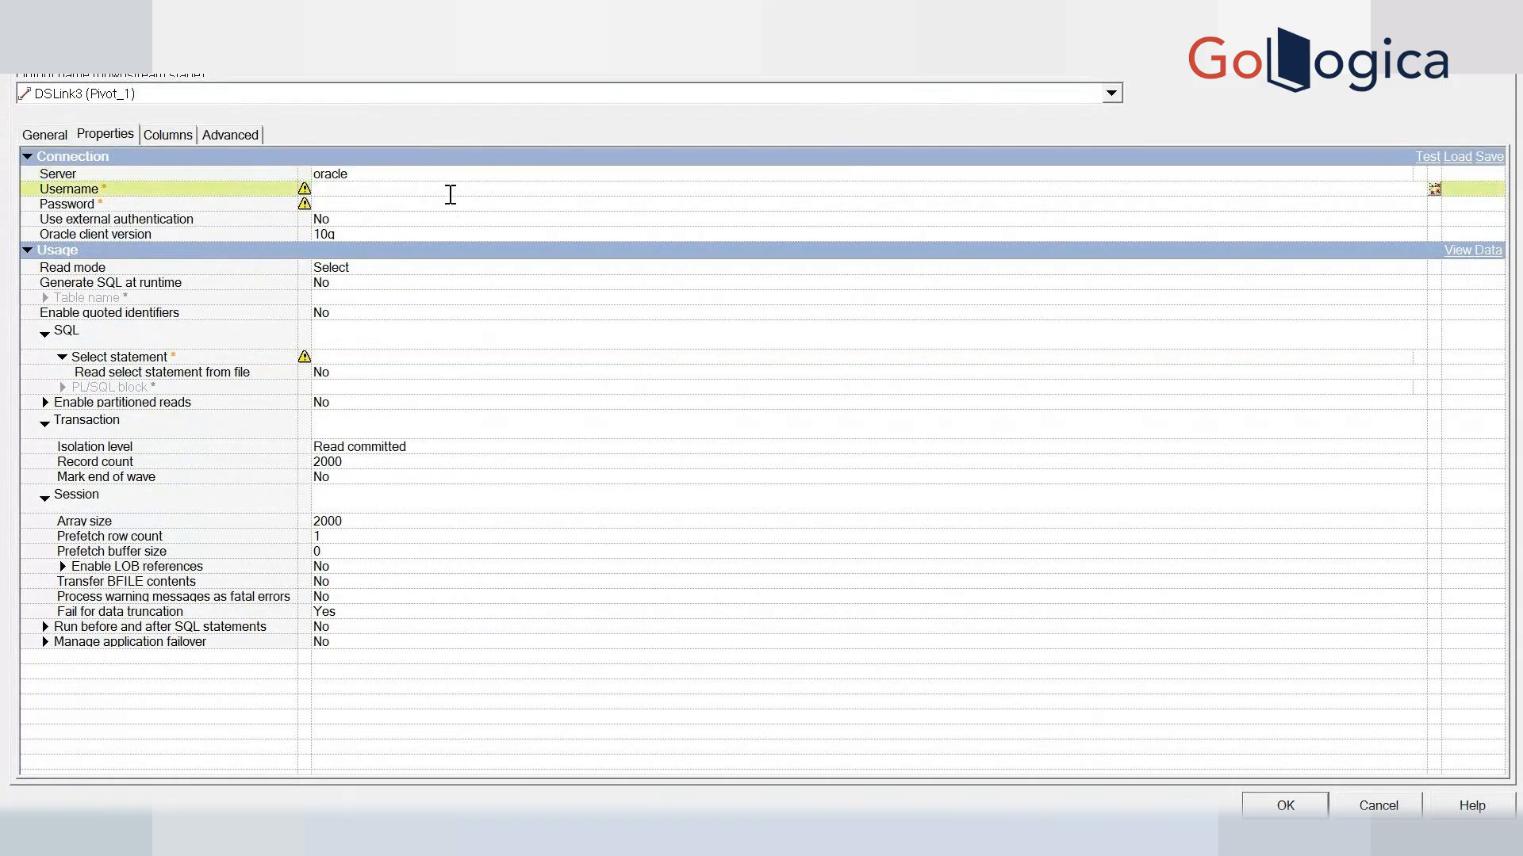
type("scott")
left_click(458, 202)
type("tiger")
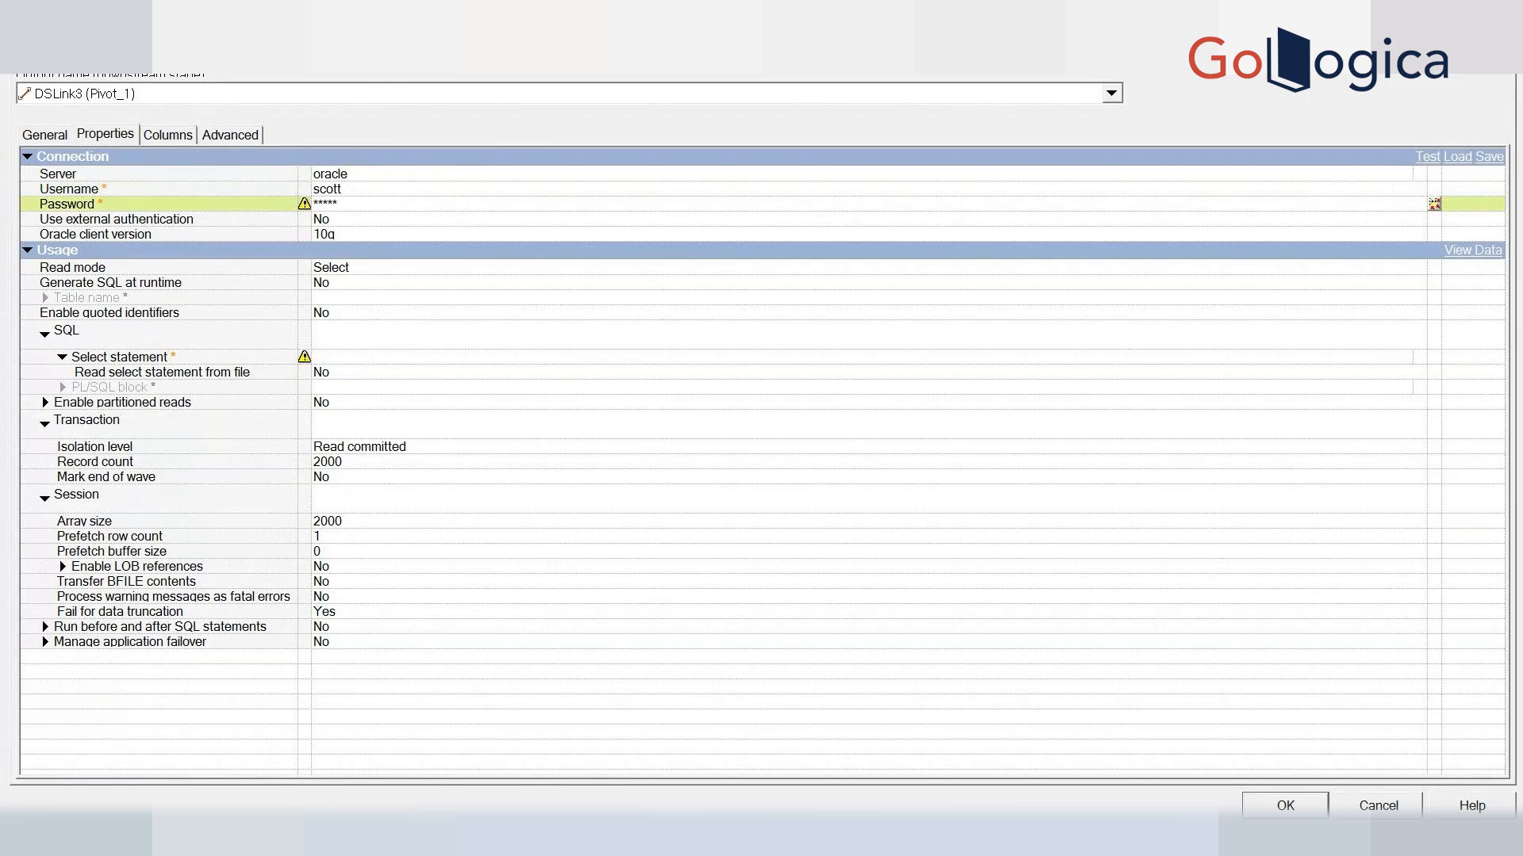
Set Generate SQL at runtime to Yes and enter emp as the connector's table name
left_click(414, 282)
left_click(369, 298)
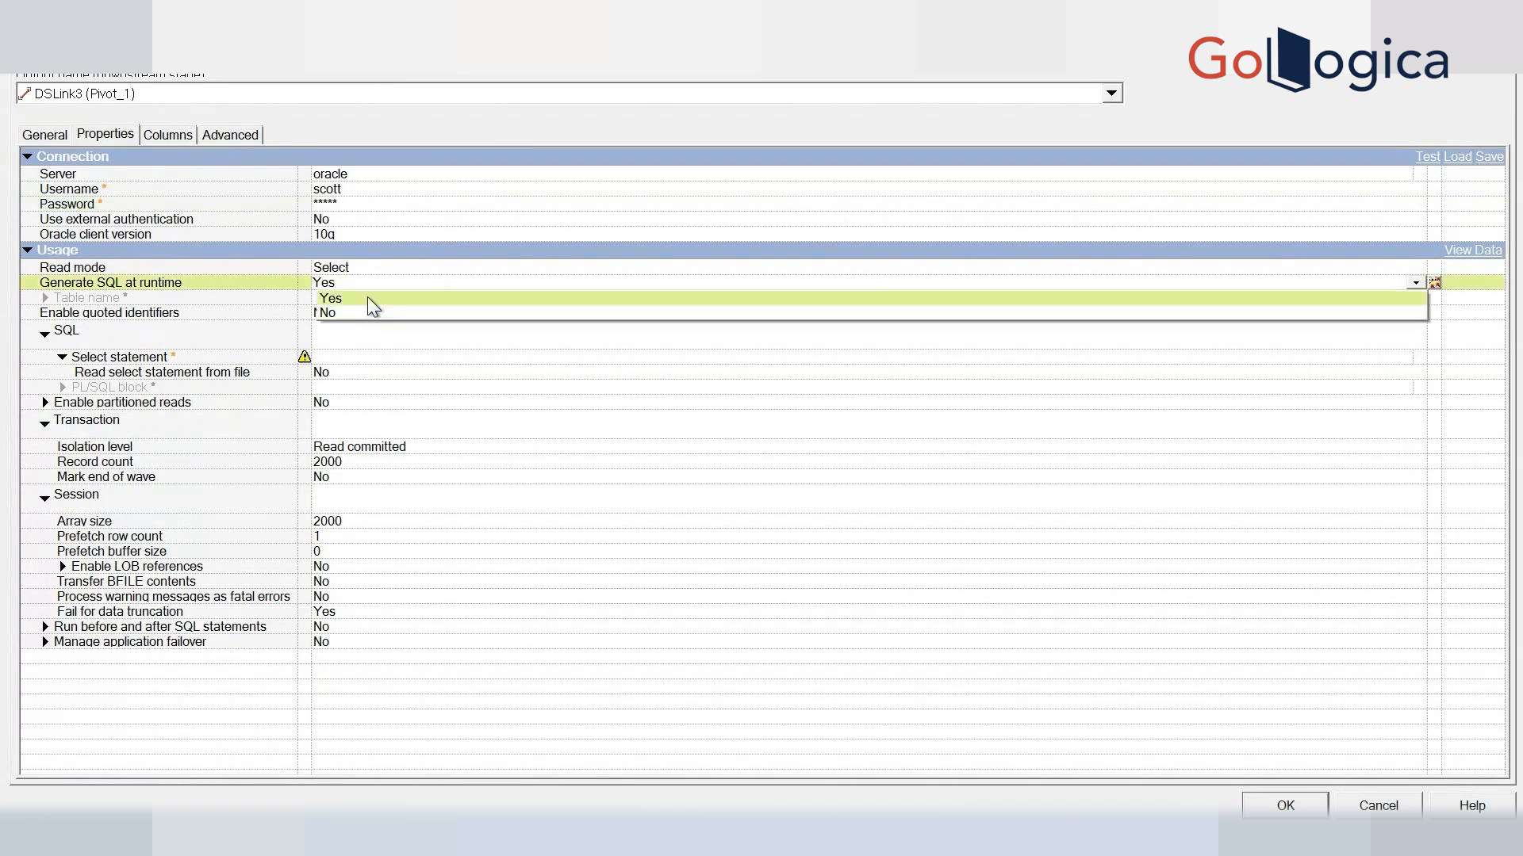
left_click(370, 298)
left_click(353, 298)
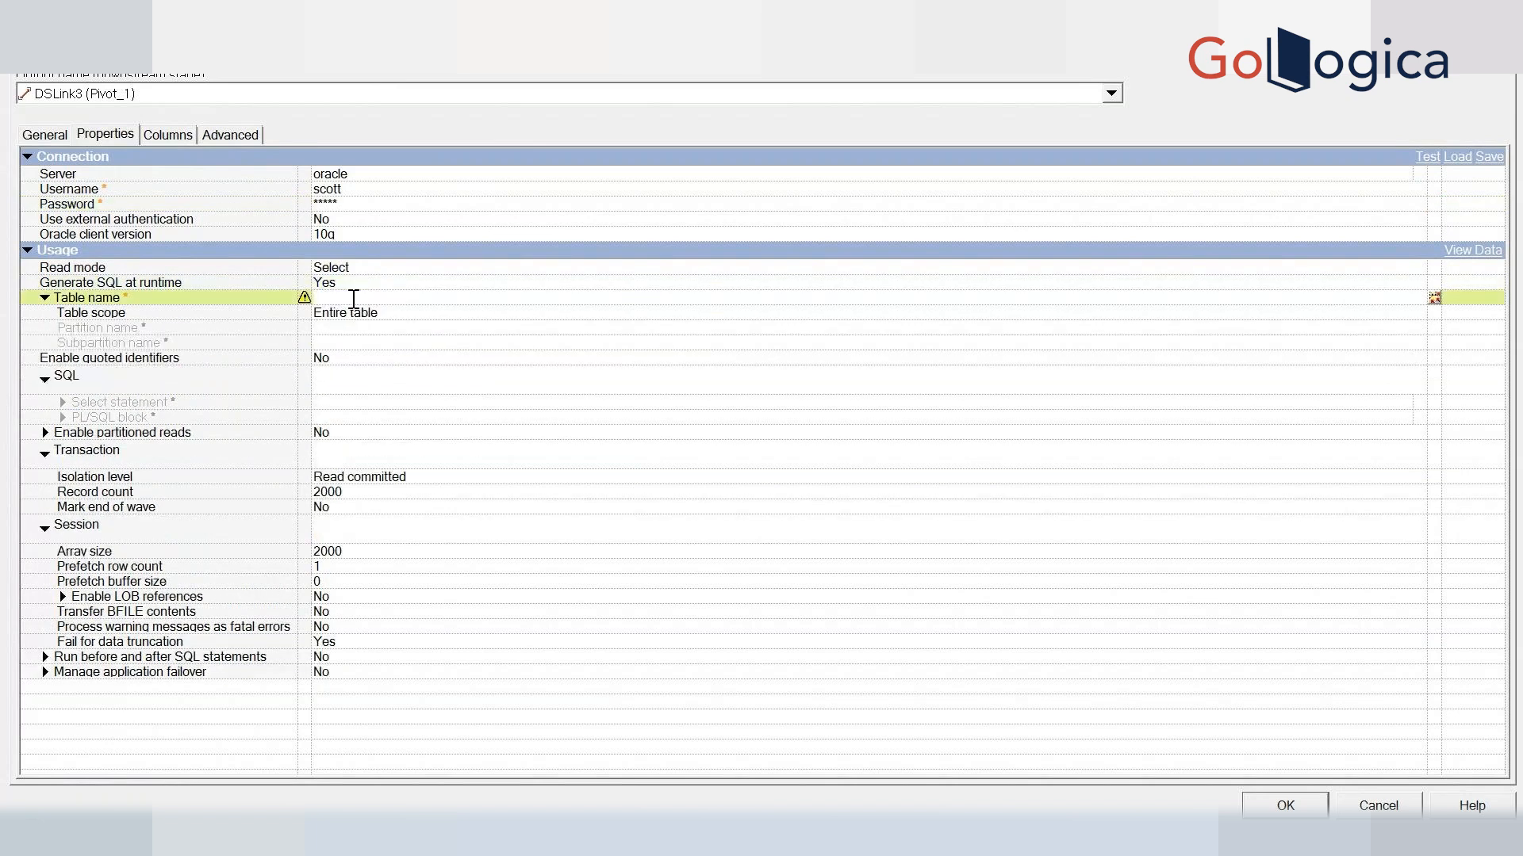
type("emp")
Load all columns of the SCOTT.EMP table definition from PlugIn/ORAOCI9 with data types converted to match earlier releases, and accept the connector settings
left_click(176, 134)
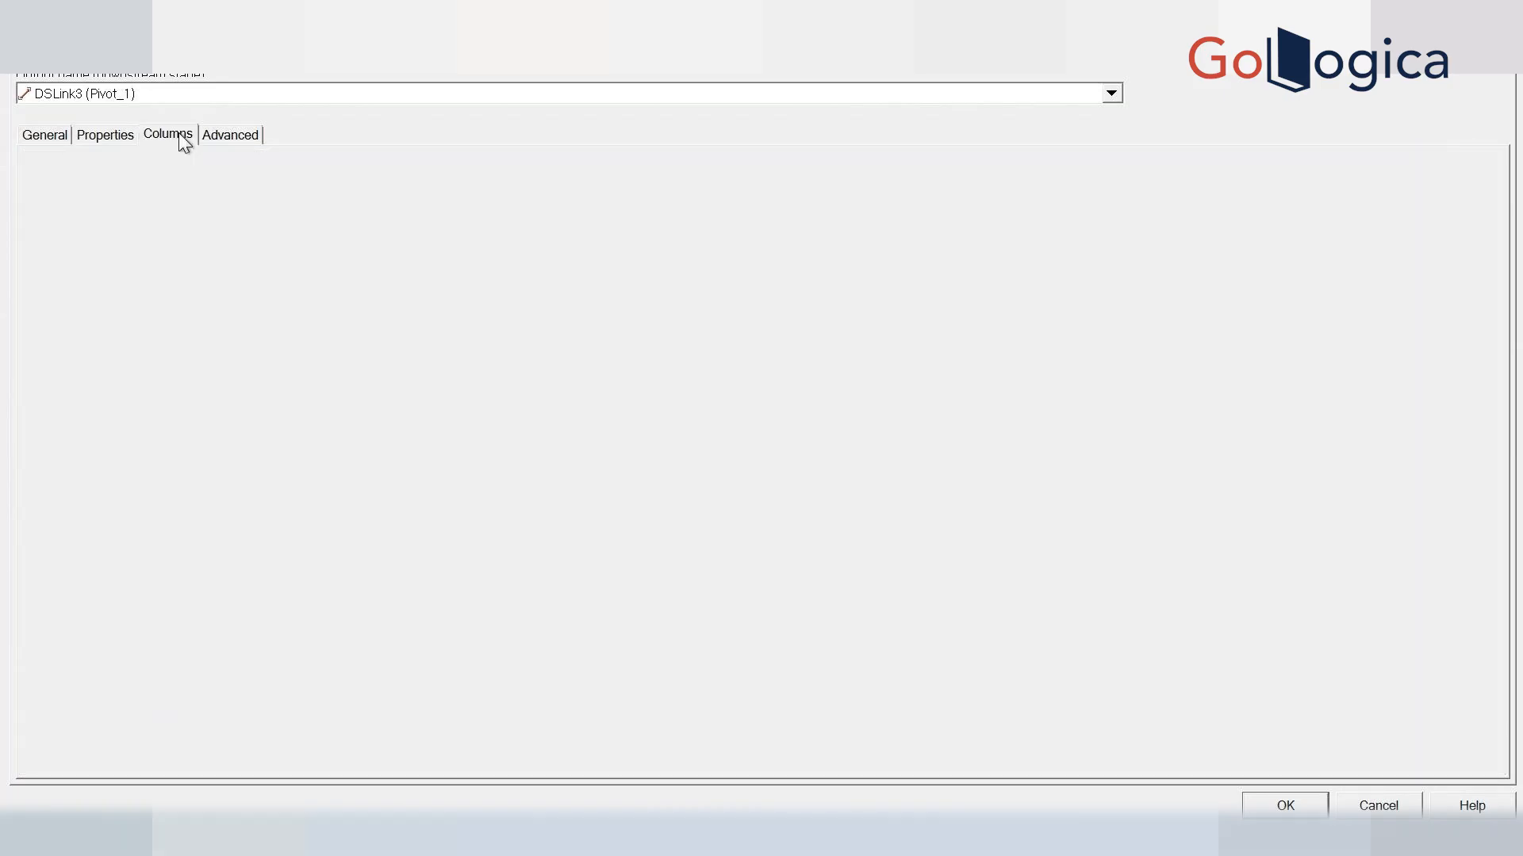
left_click(1445, 750)
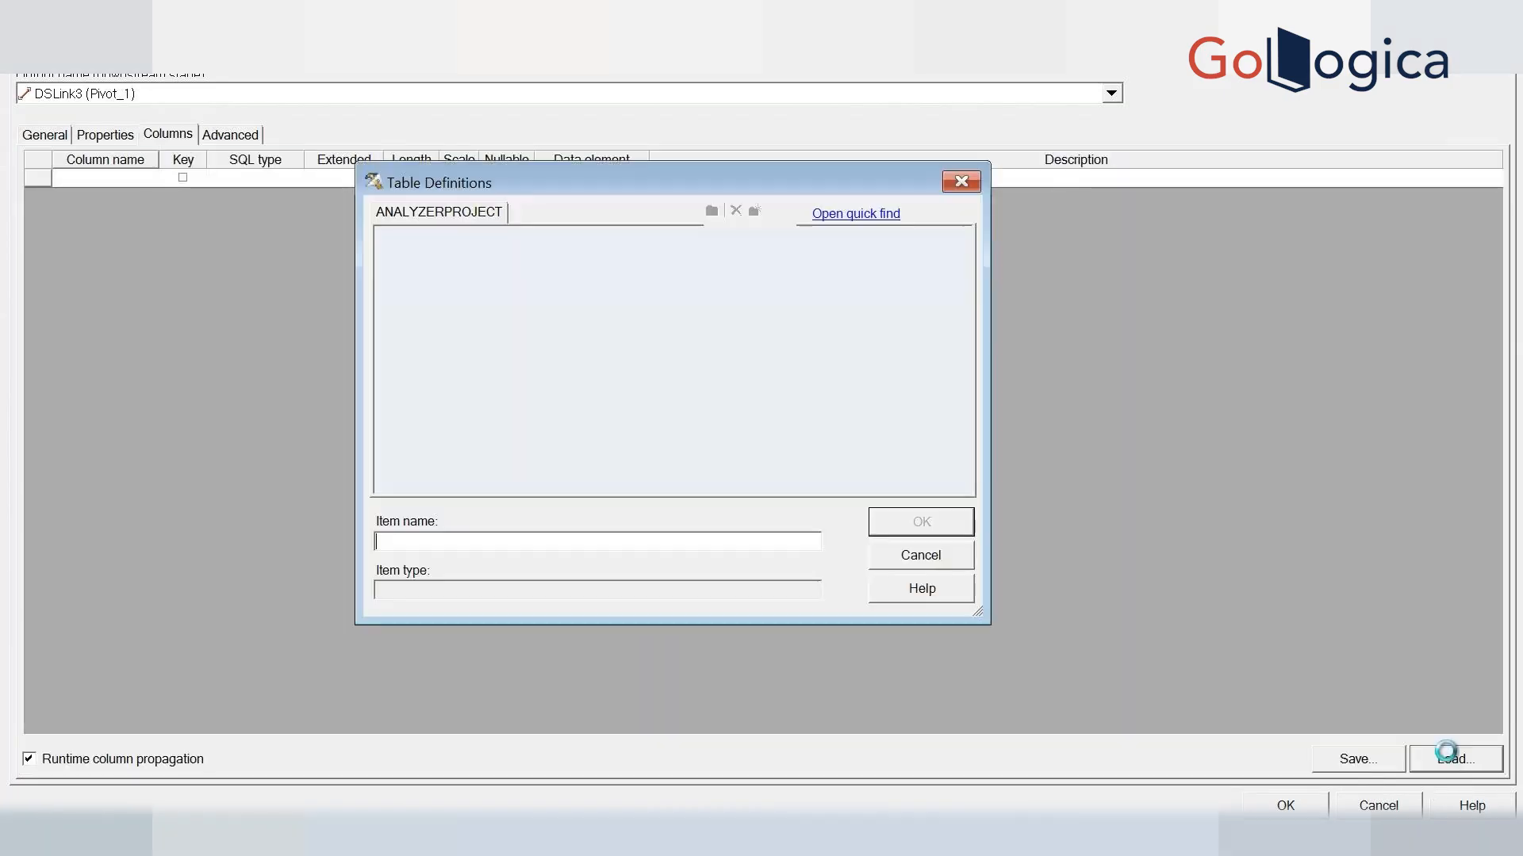
left_click(403, 252)
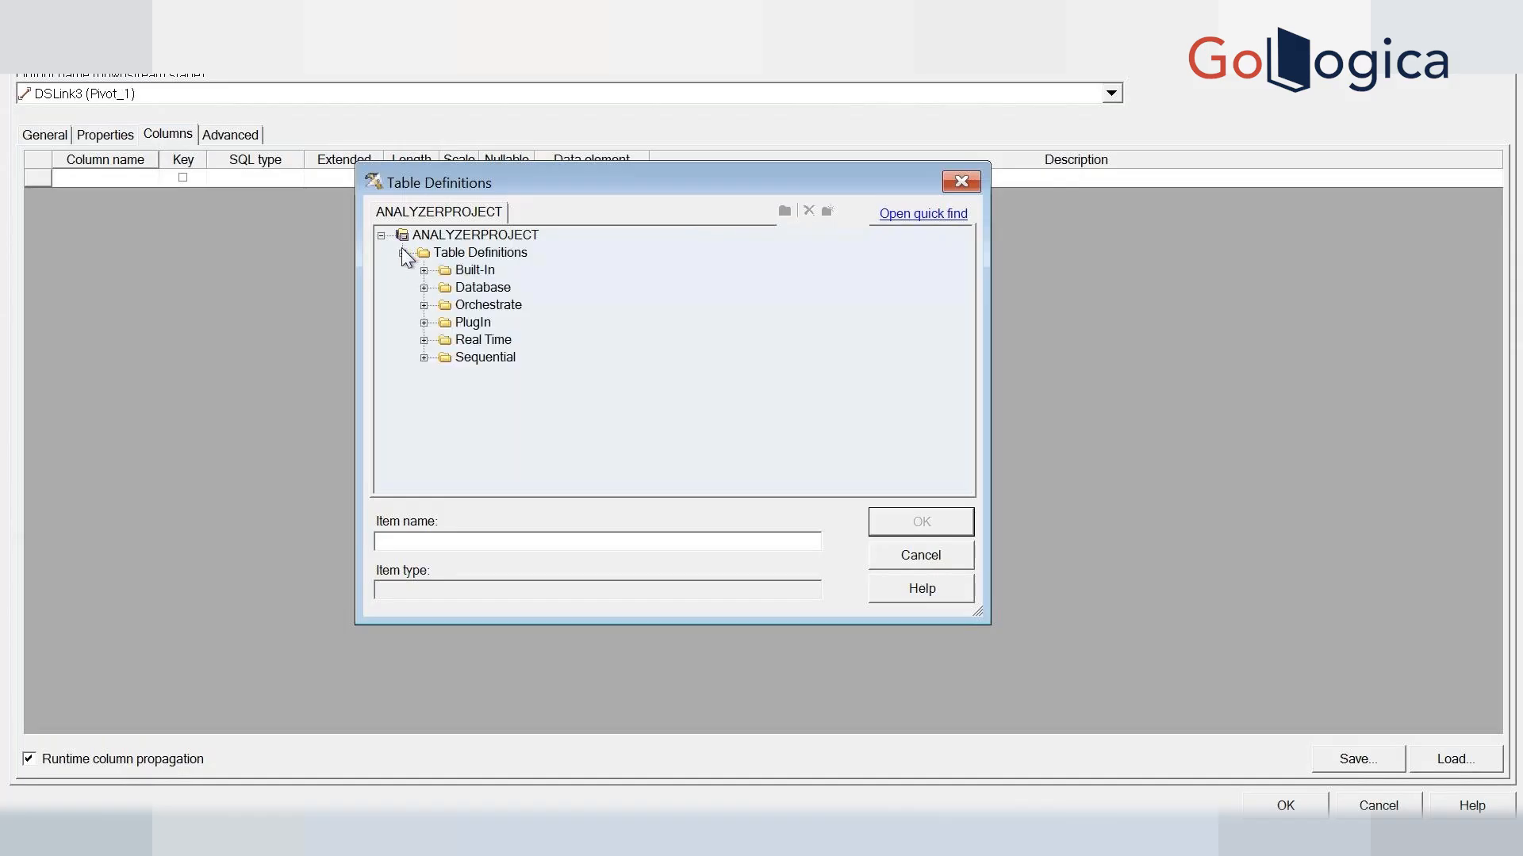
left_click(425, 323)
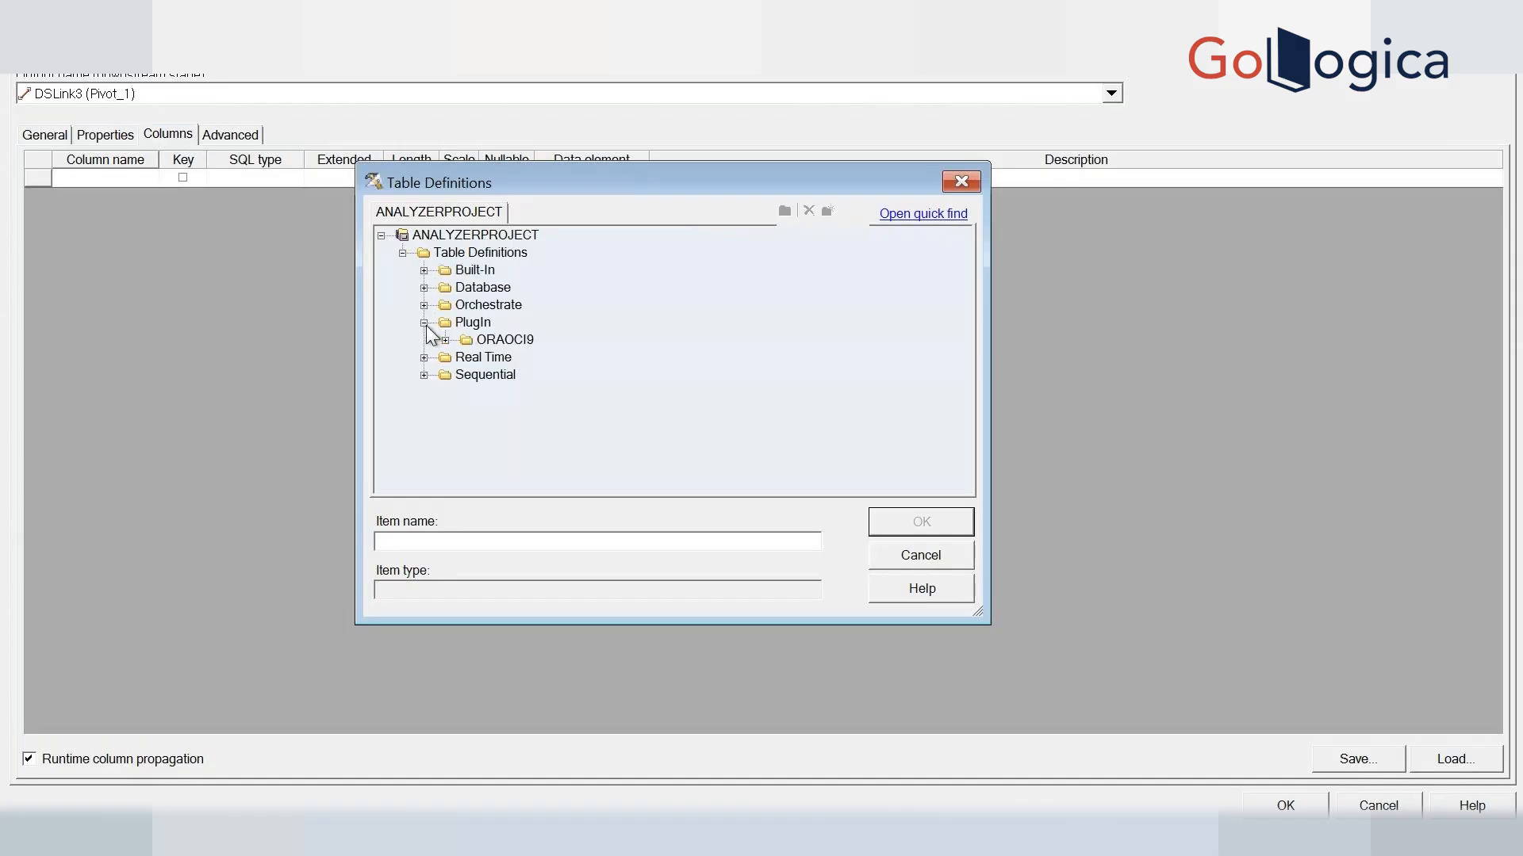
left_click(445, 340)
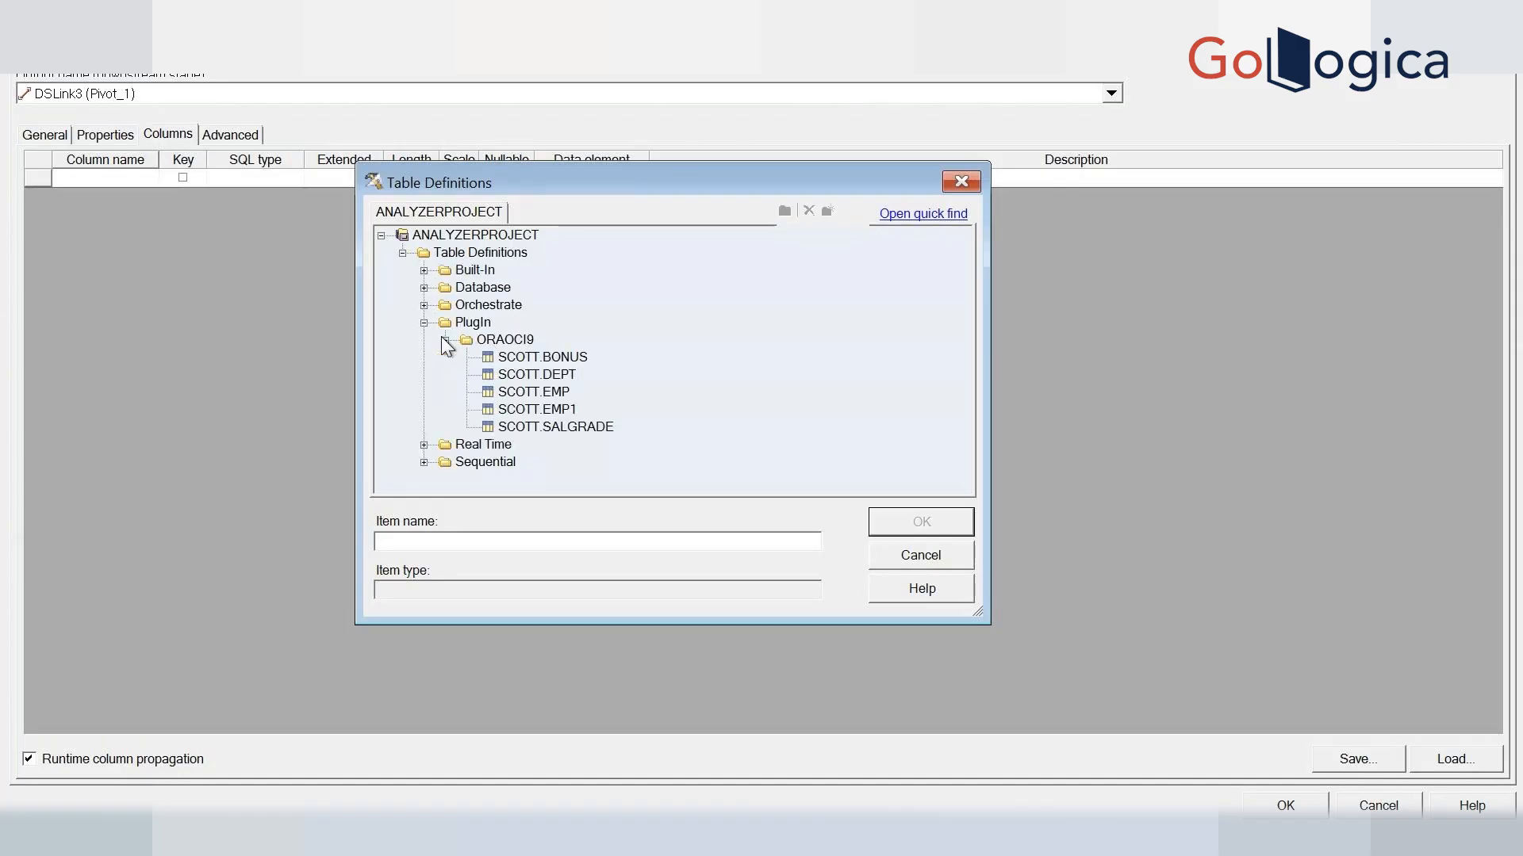
left_click(533, 381)
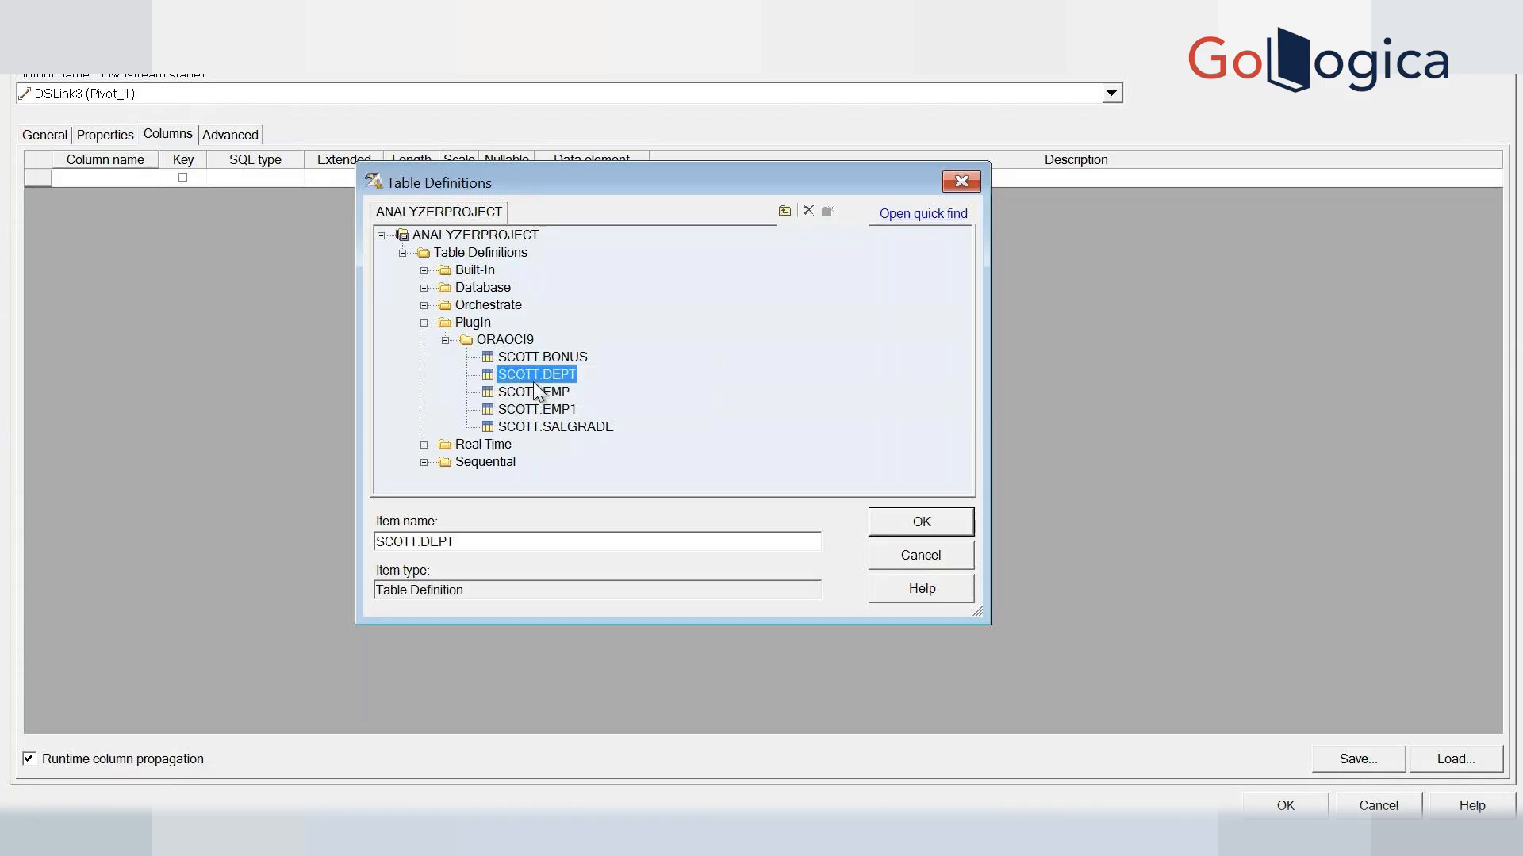
left_click(536, 392)
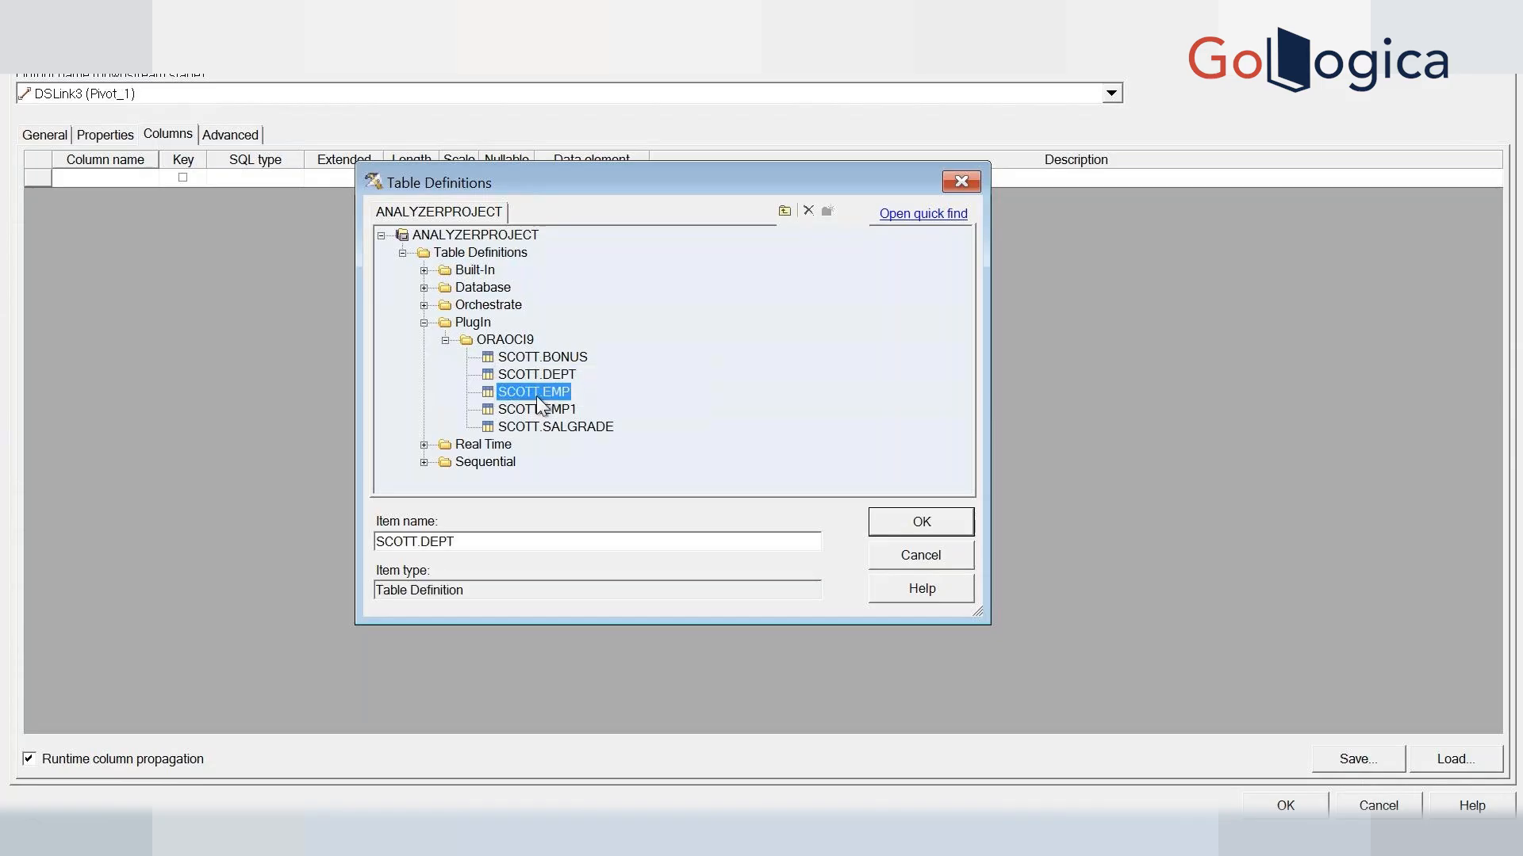
left_click(908, 521)
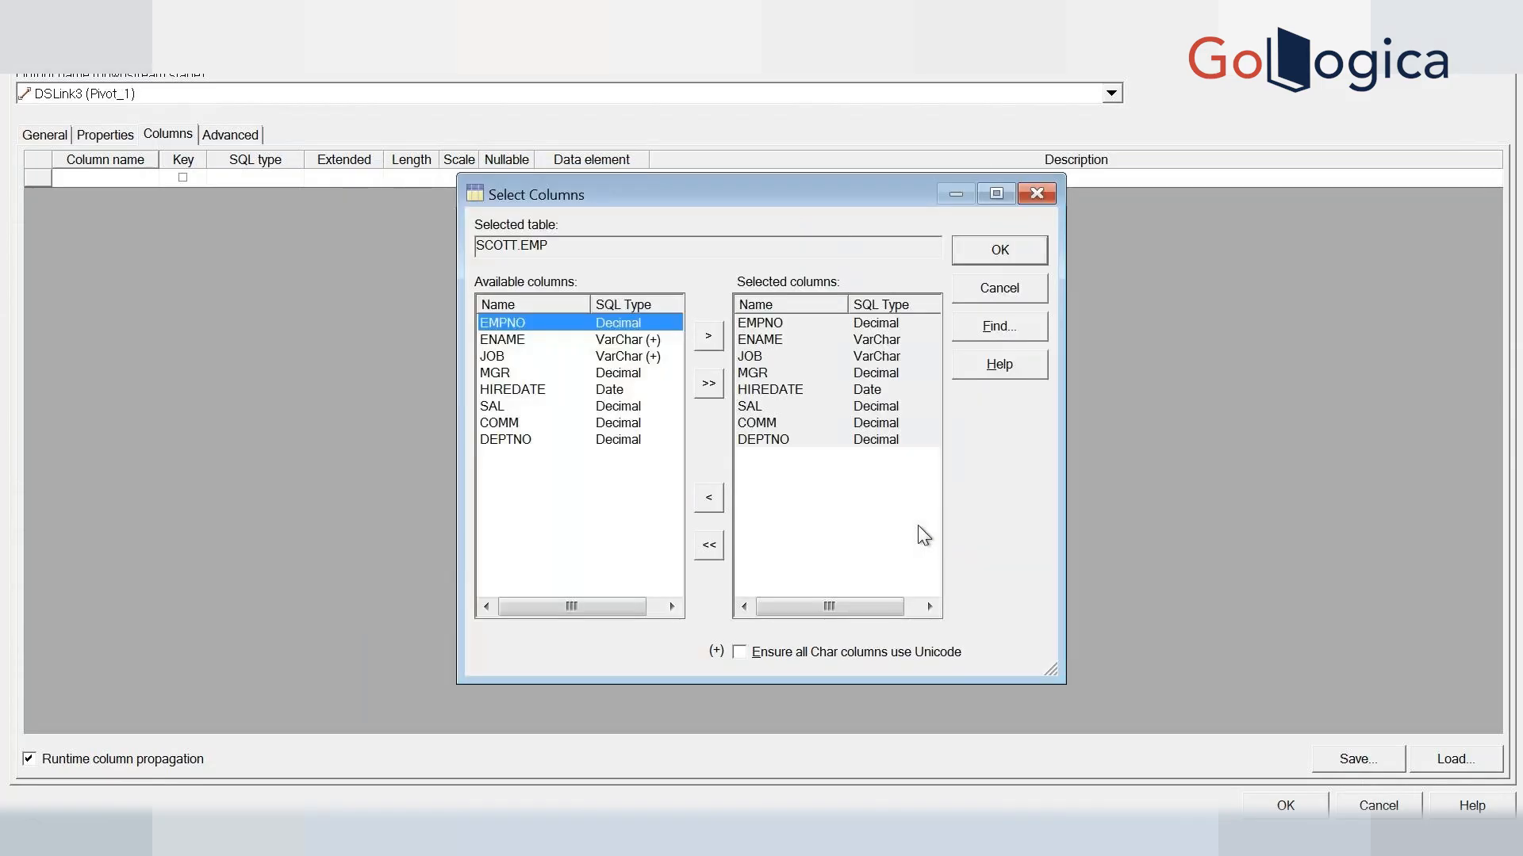
left_click(1001, 251)
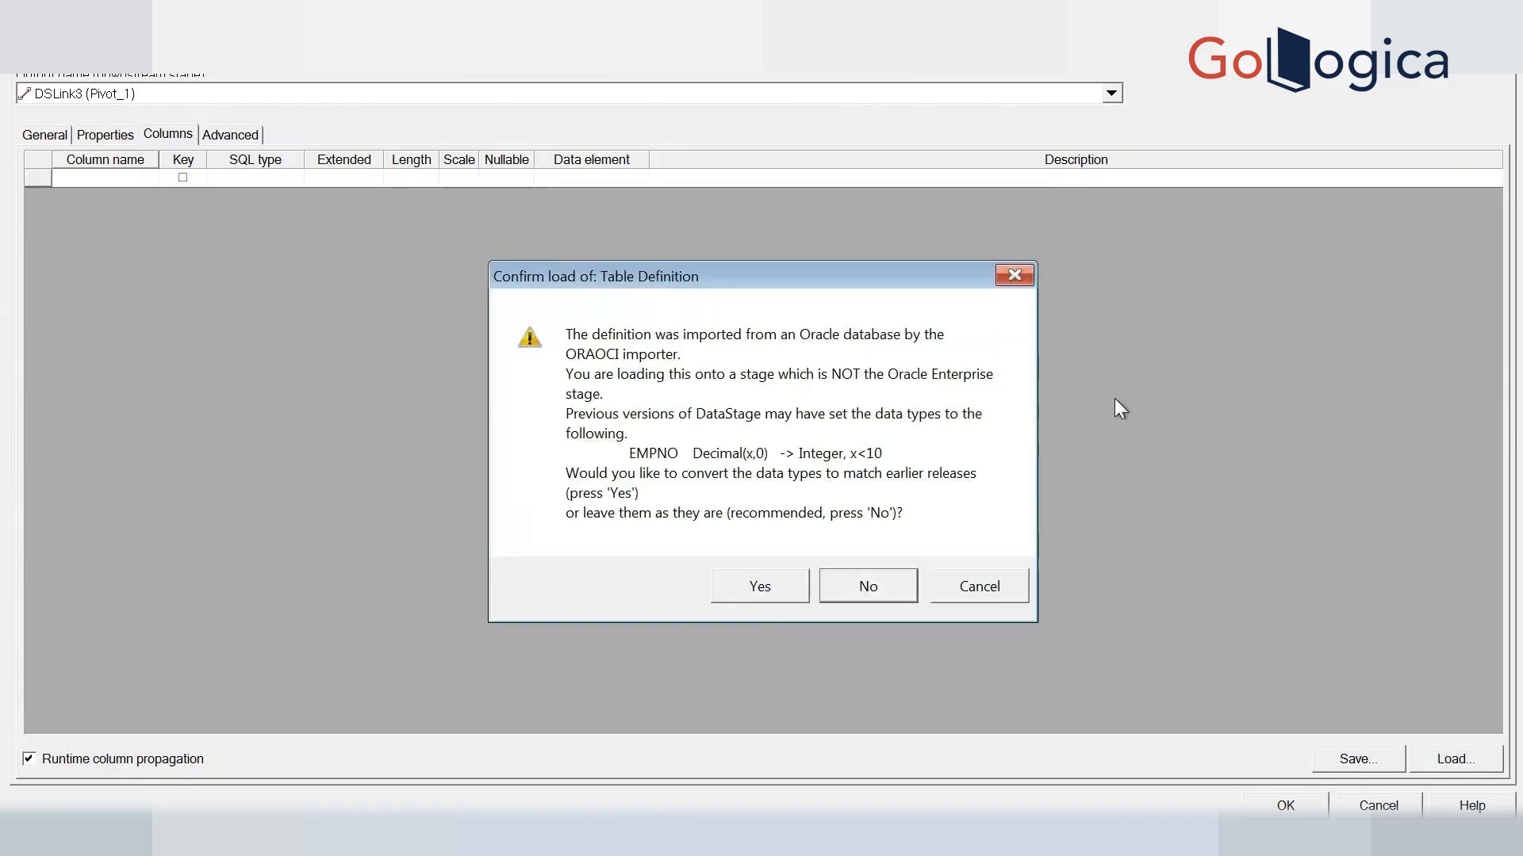
left_click(755, 581)
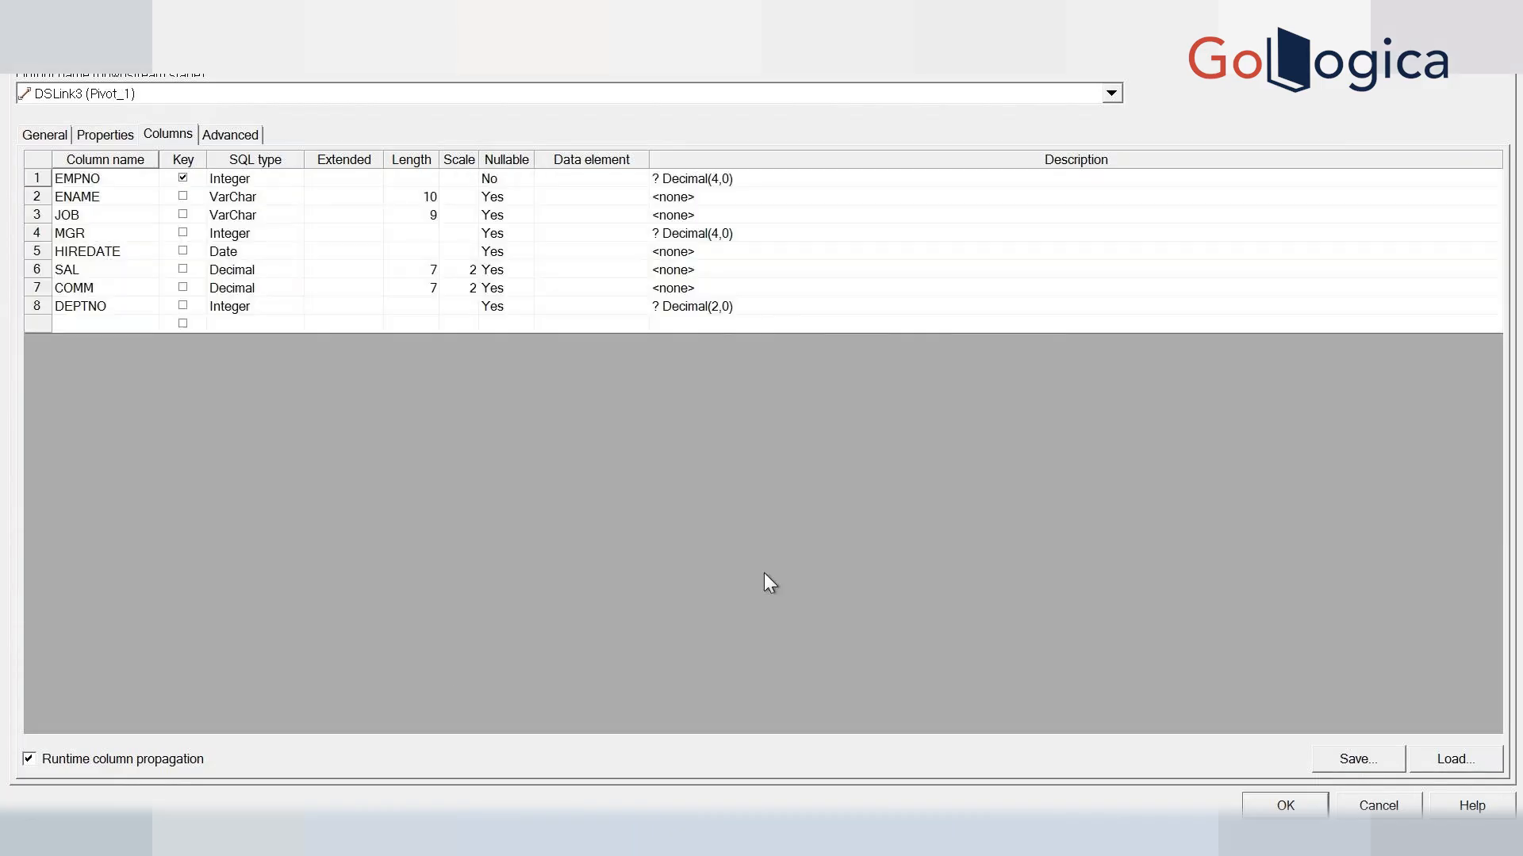
left_click(1318, 802)
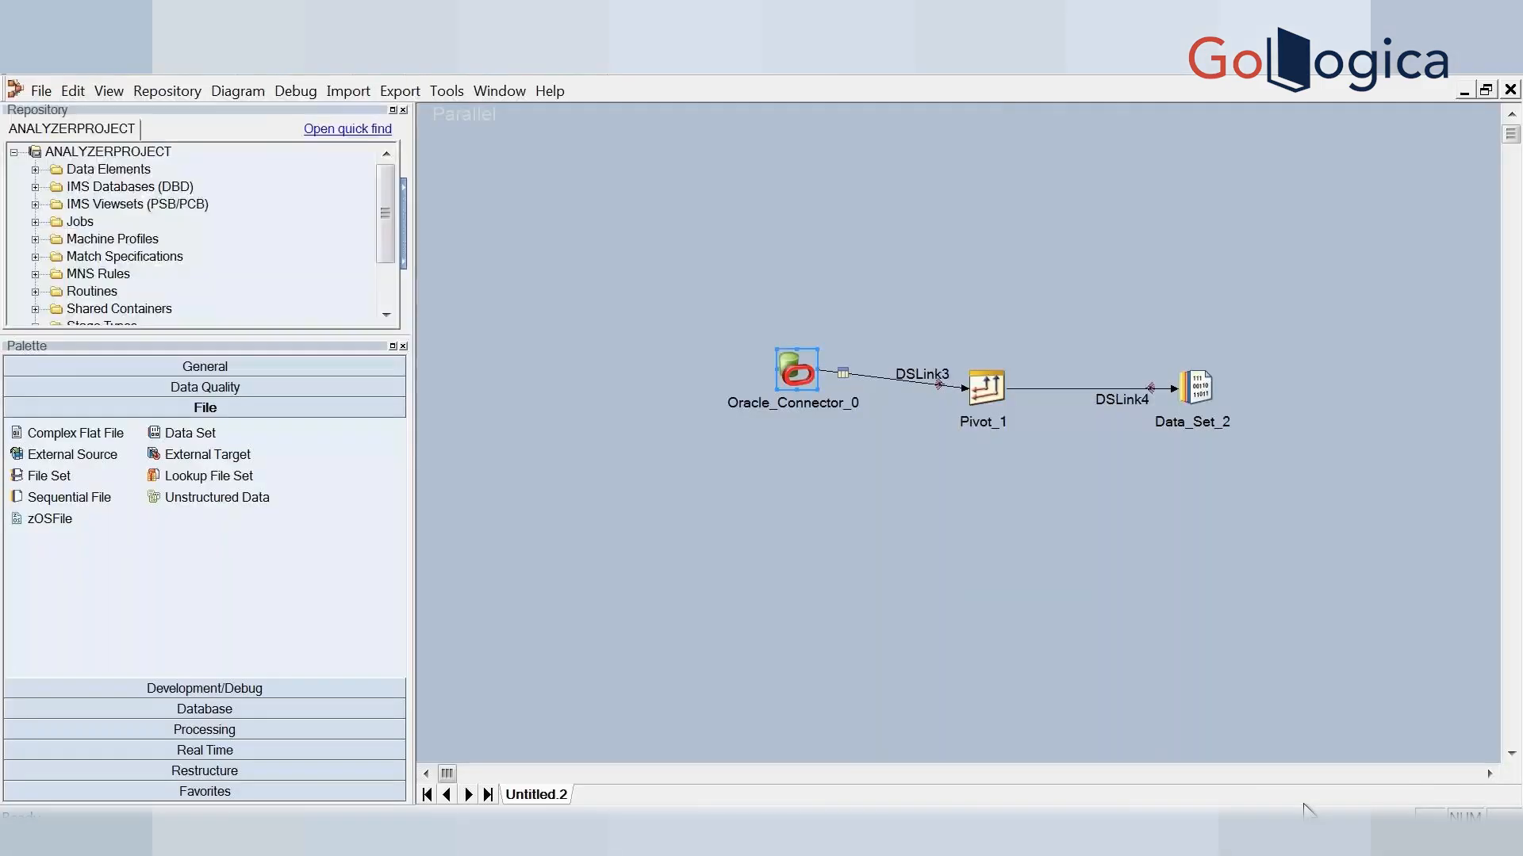
Define EMPNO and RESULT as output columns on DSLink4 of the Pivot_1 stage
left_click(988, 390)
double_click(990, 393)
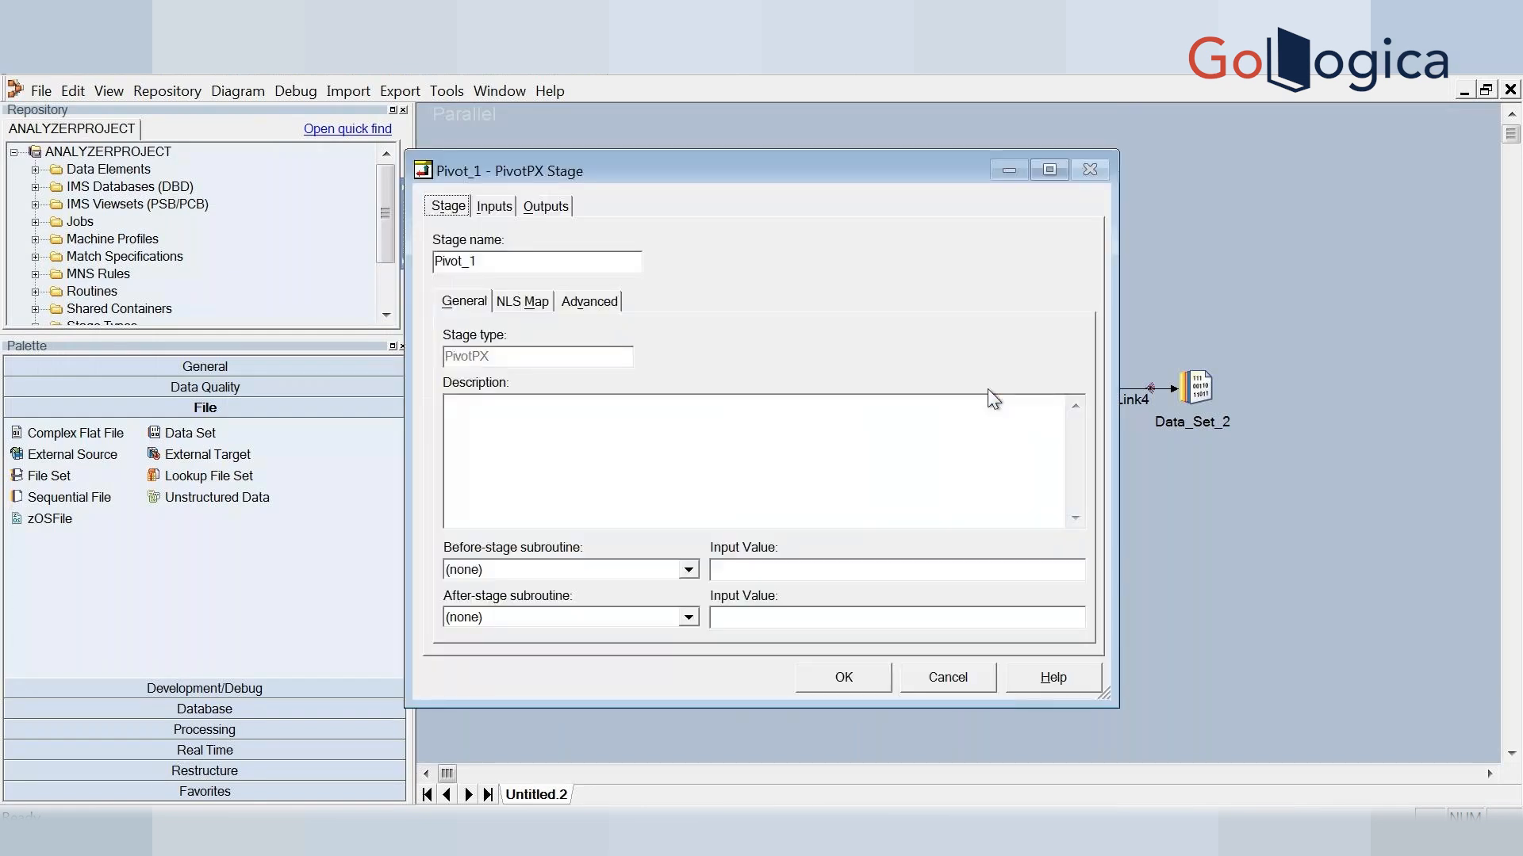
left_click(546, 208)
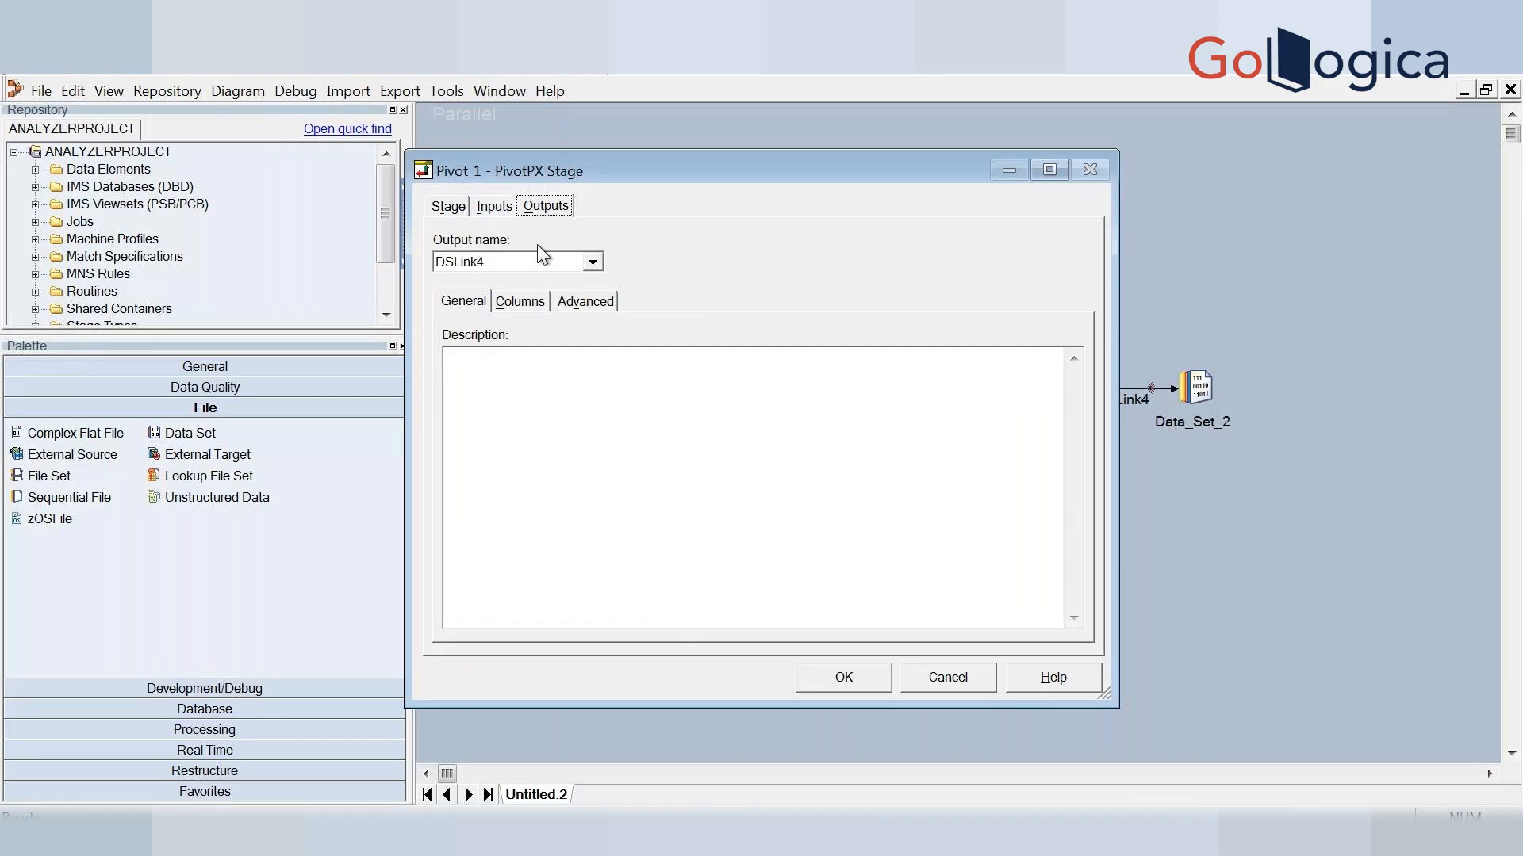
left_click(521, 303)
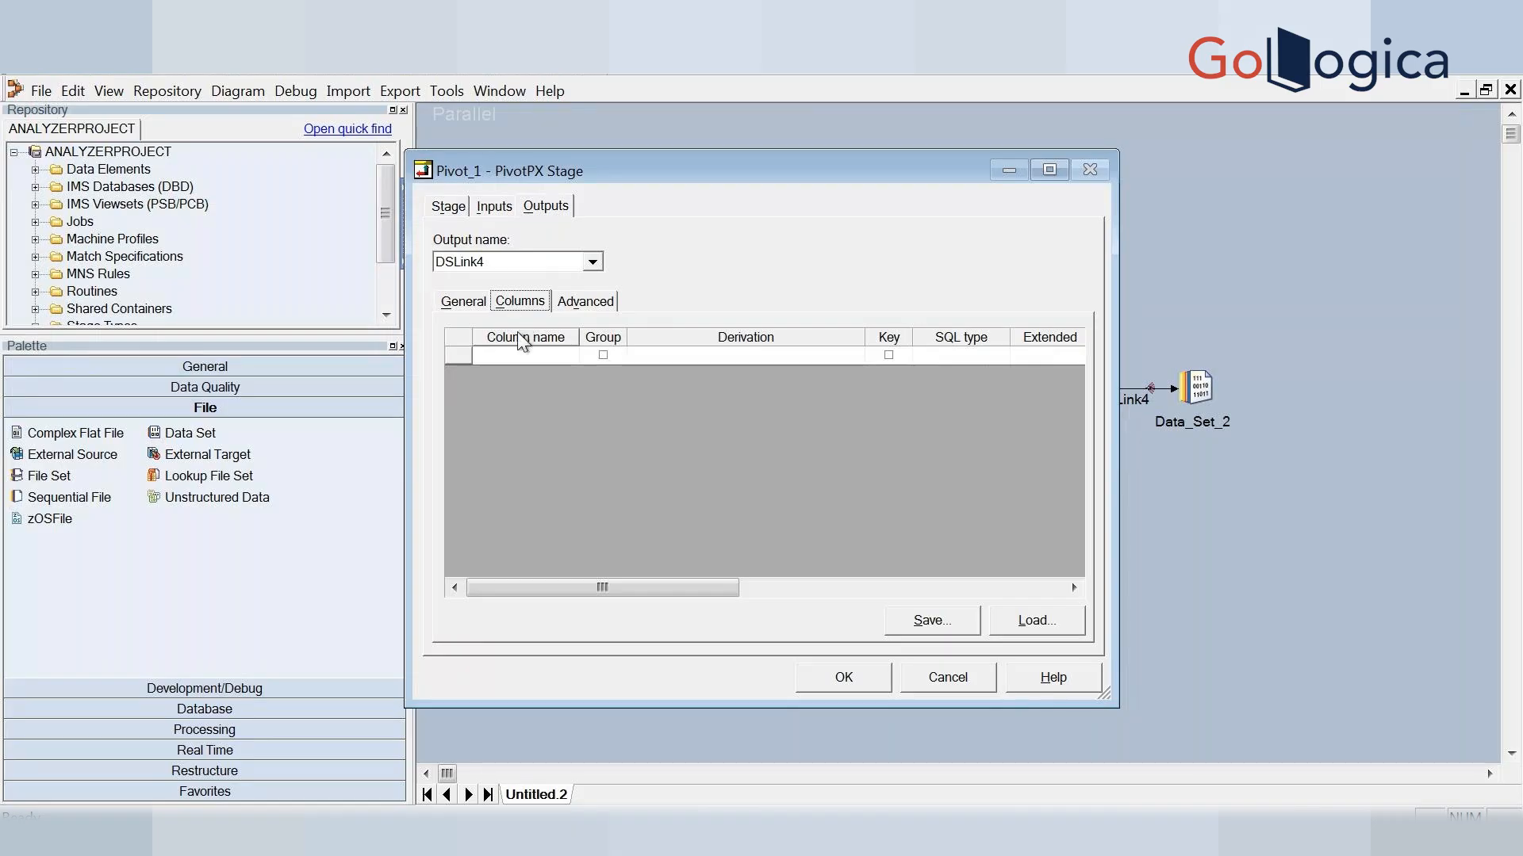
left_click(505, 356)
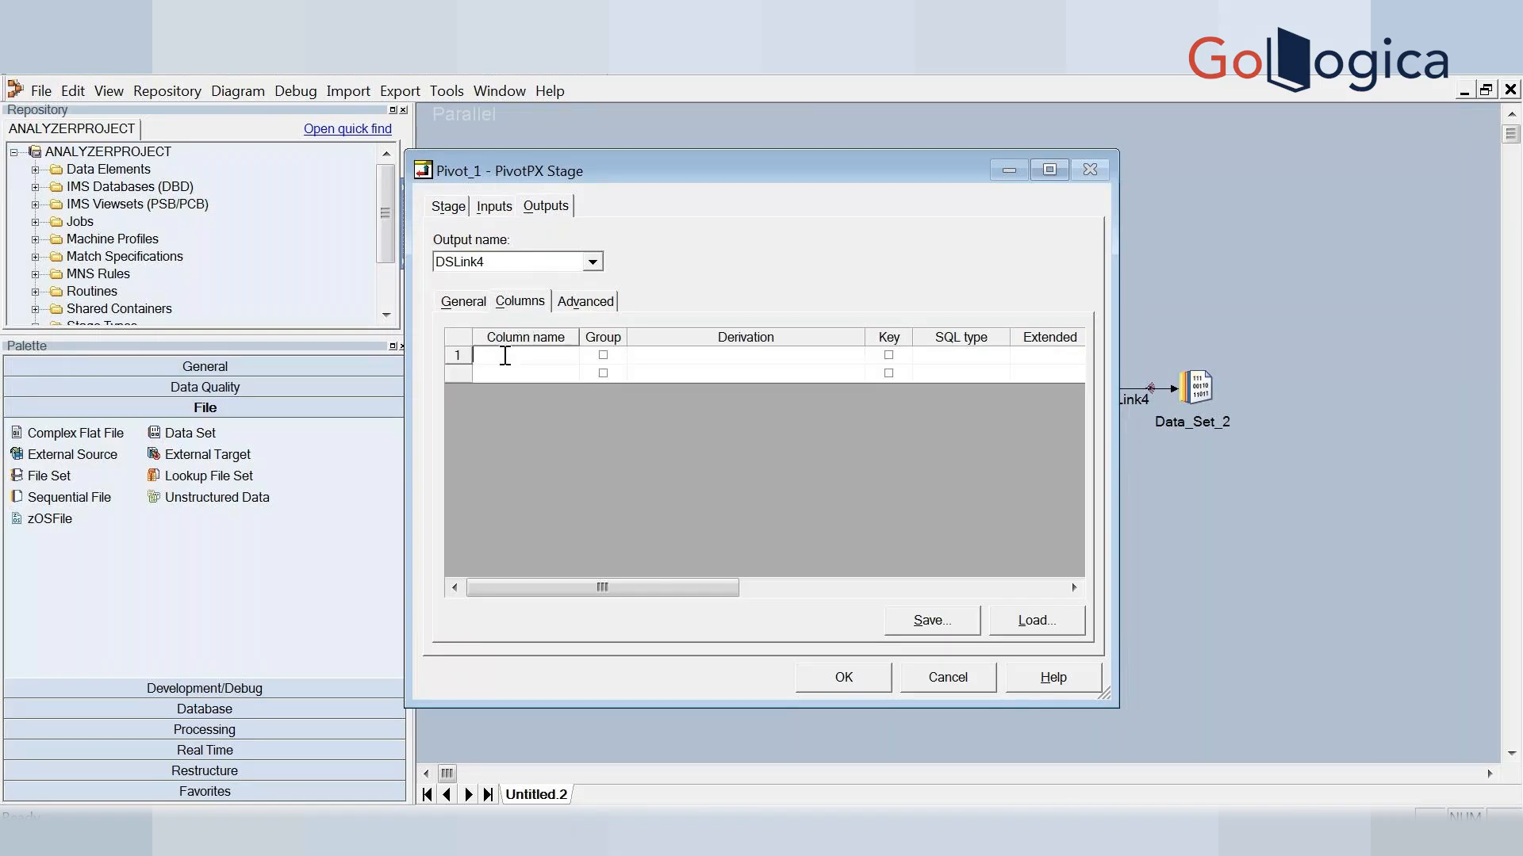
type("EMPNO")
left_click(476, 375)
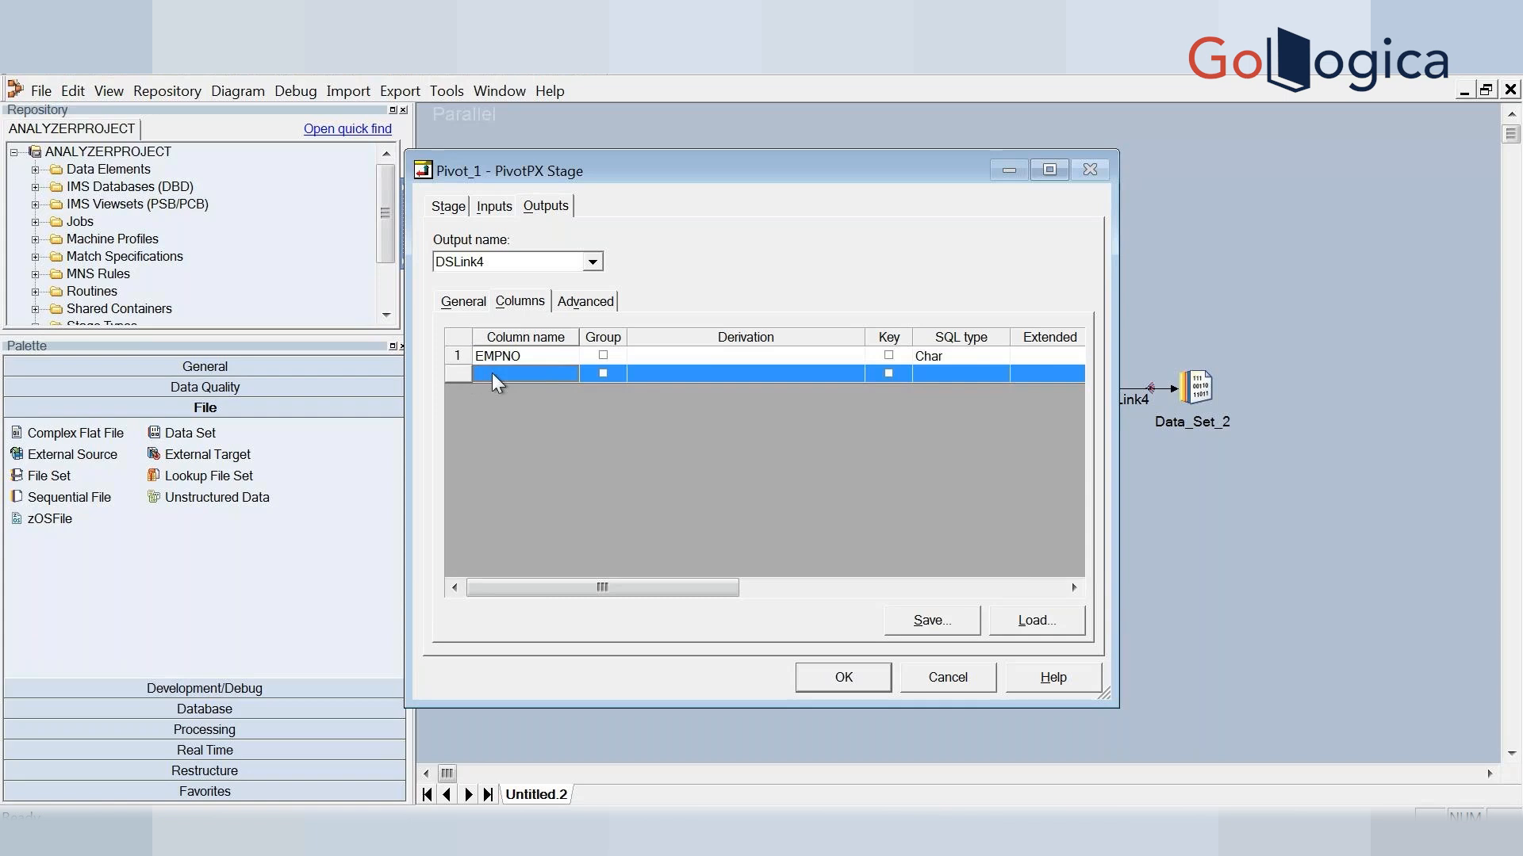
left_click(500, 375)
type("RESULT")
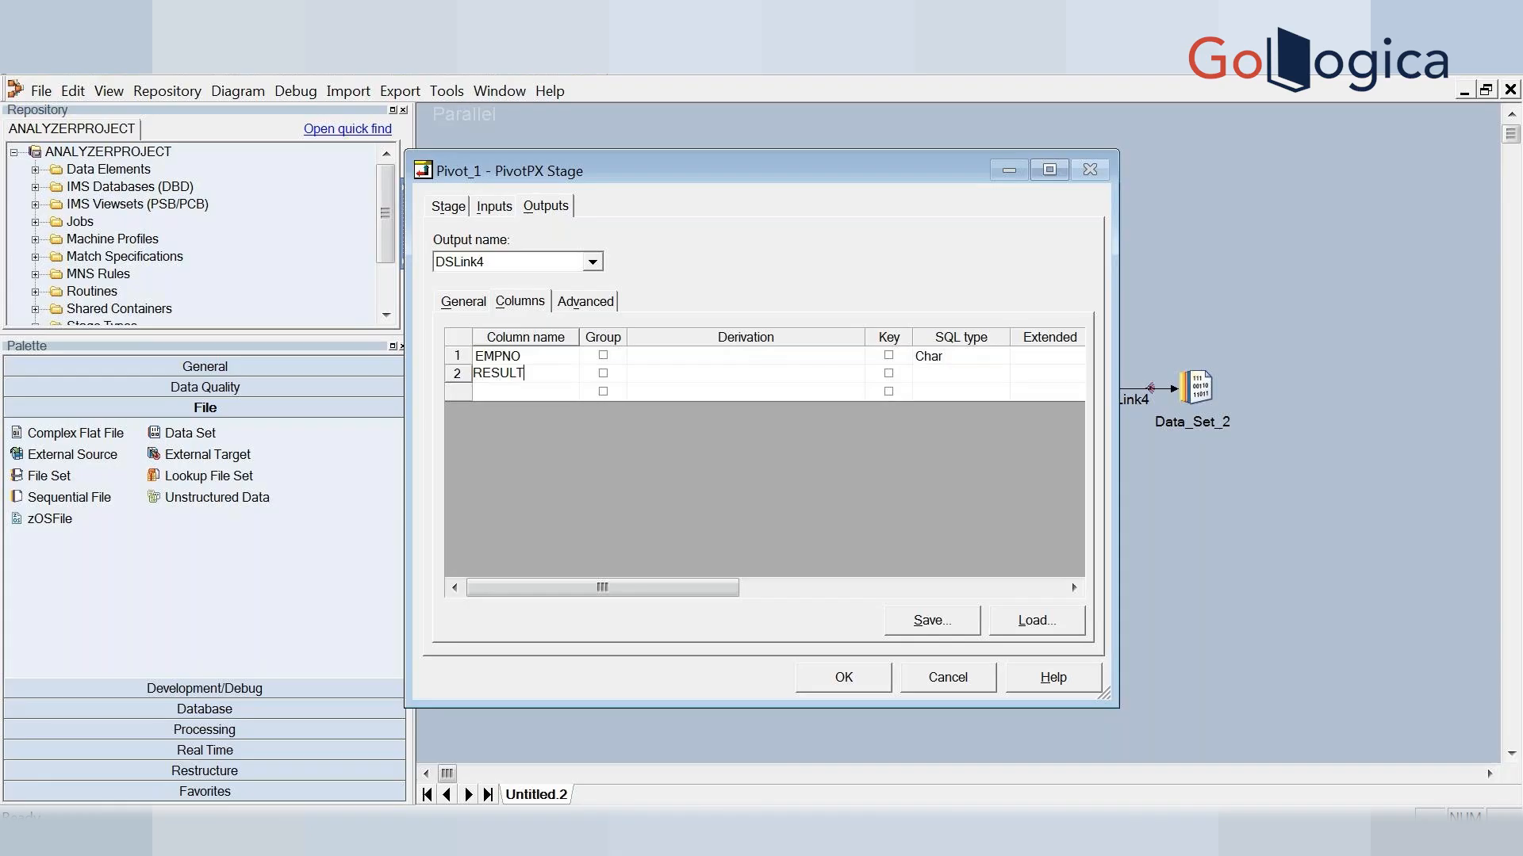
Set the derivation of the RESULT column to ENAME,SAL,DEPTNO and accept the Pivot stage settings
left_click(625, 368)
left_click(647, 369)
left_click(655, 368)
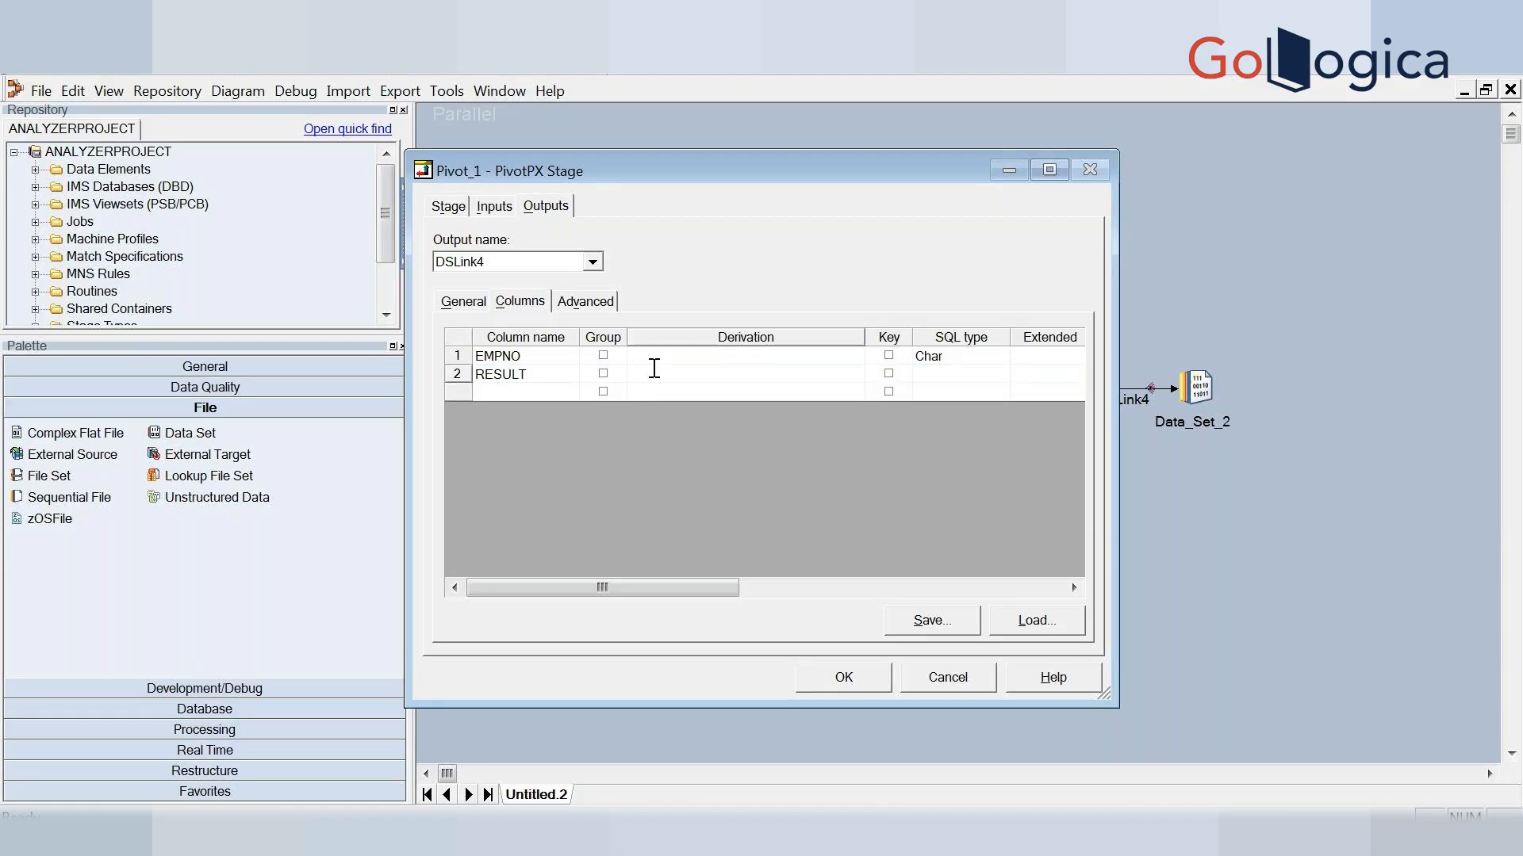
type("ENMAE")
key("BackSpace")
key("BackSpace")
key("BackSpace")
type("AME")
key("BackSpace")
type(",SA:L")
key("BackSpace")
key("BackSpace")
type("L,DEPTNO")
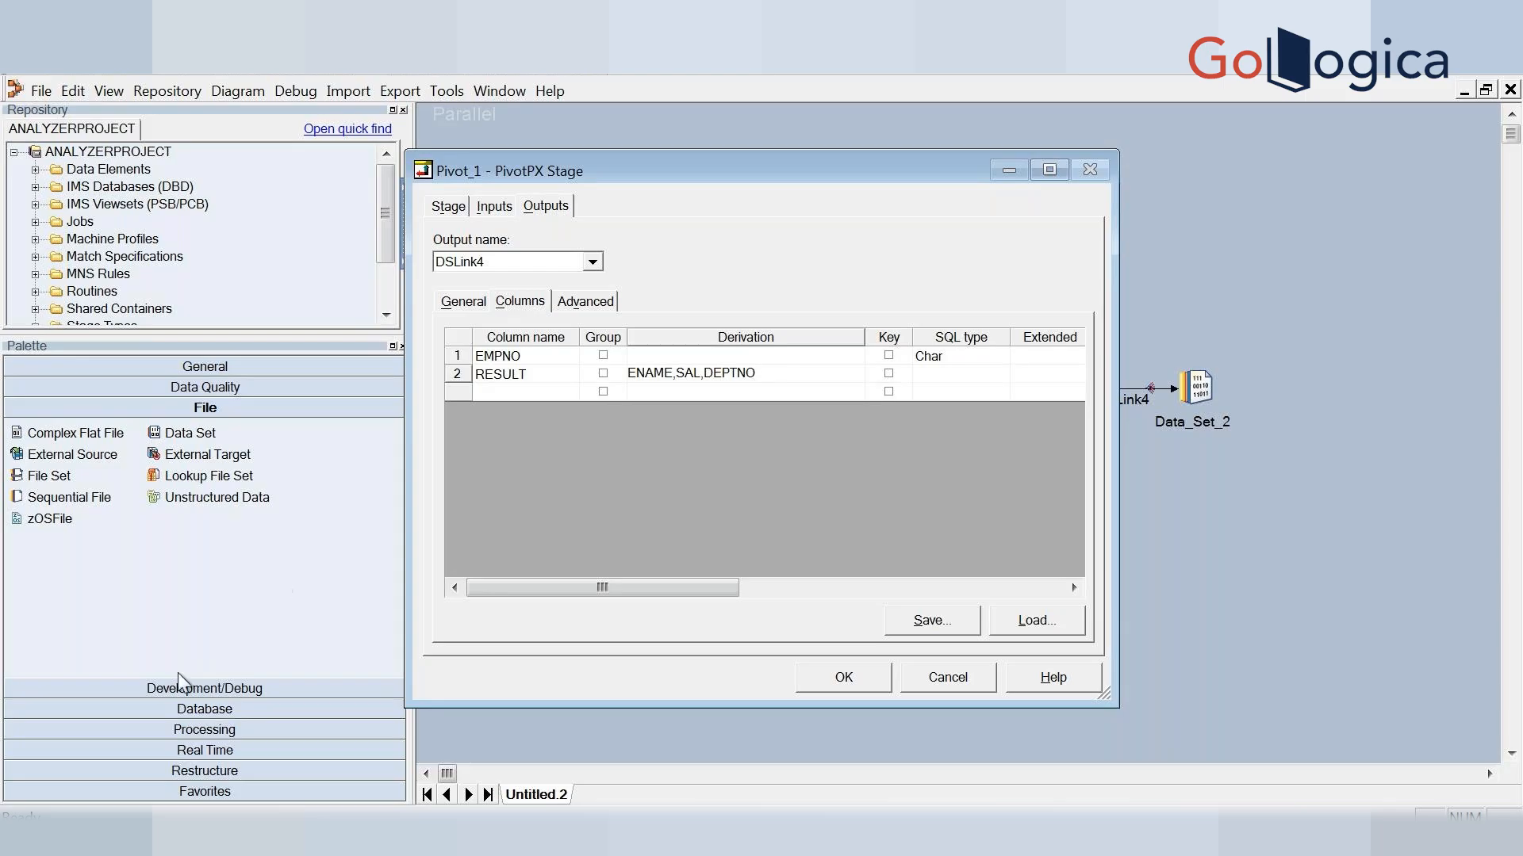
left_click(845, 679)
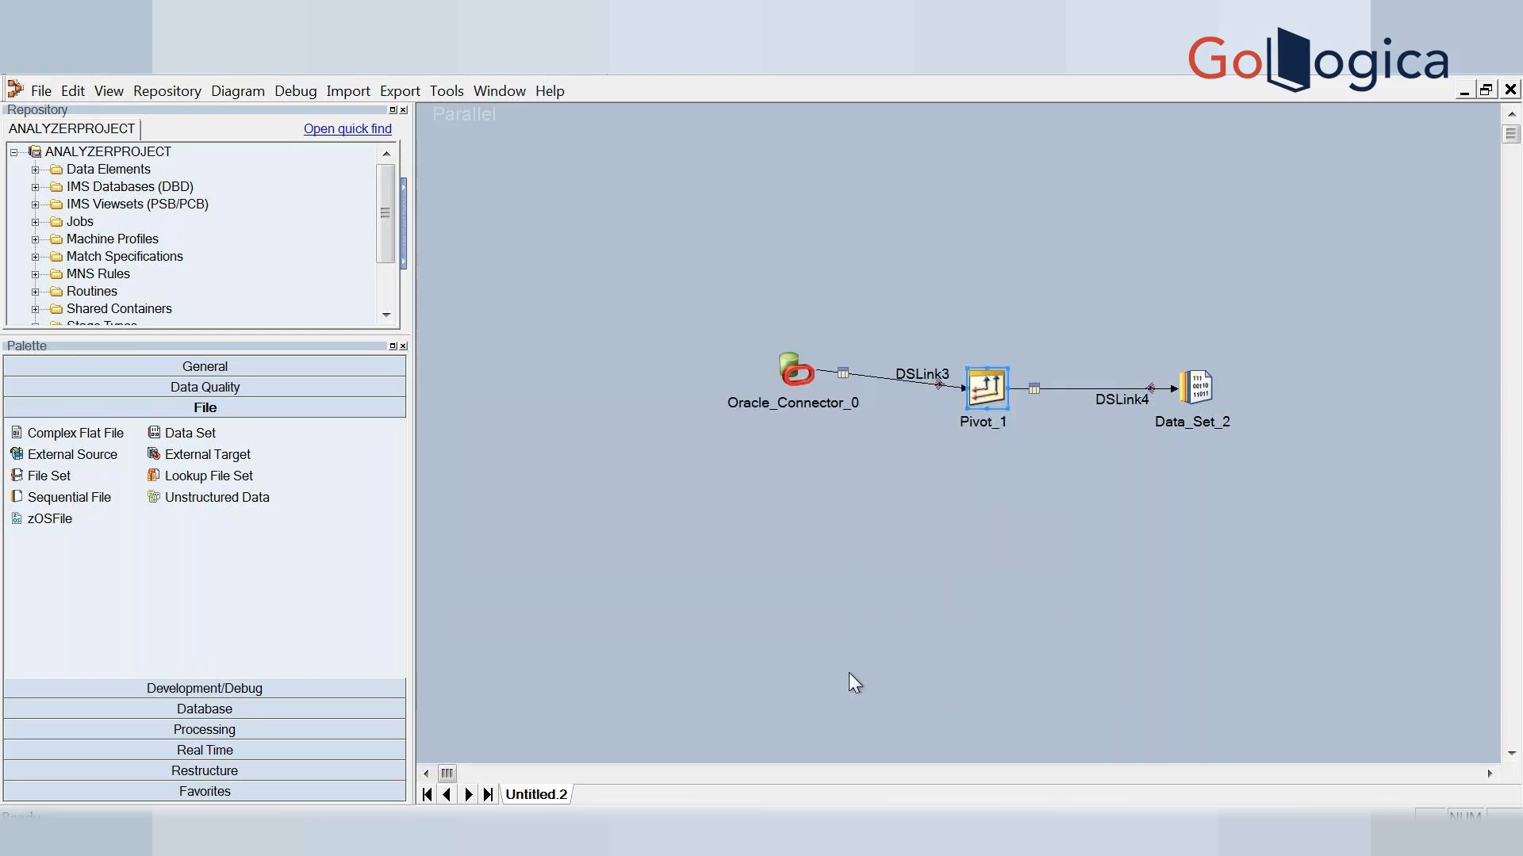
Set the target file of the Data_Set_2 stage to sc33.ds
double_click(1199, 388)
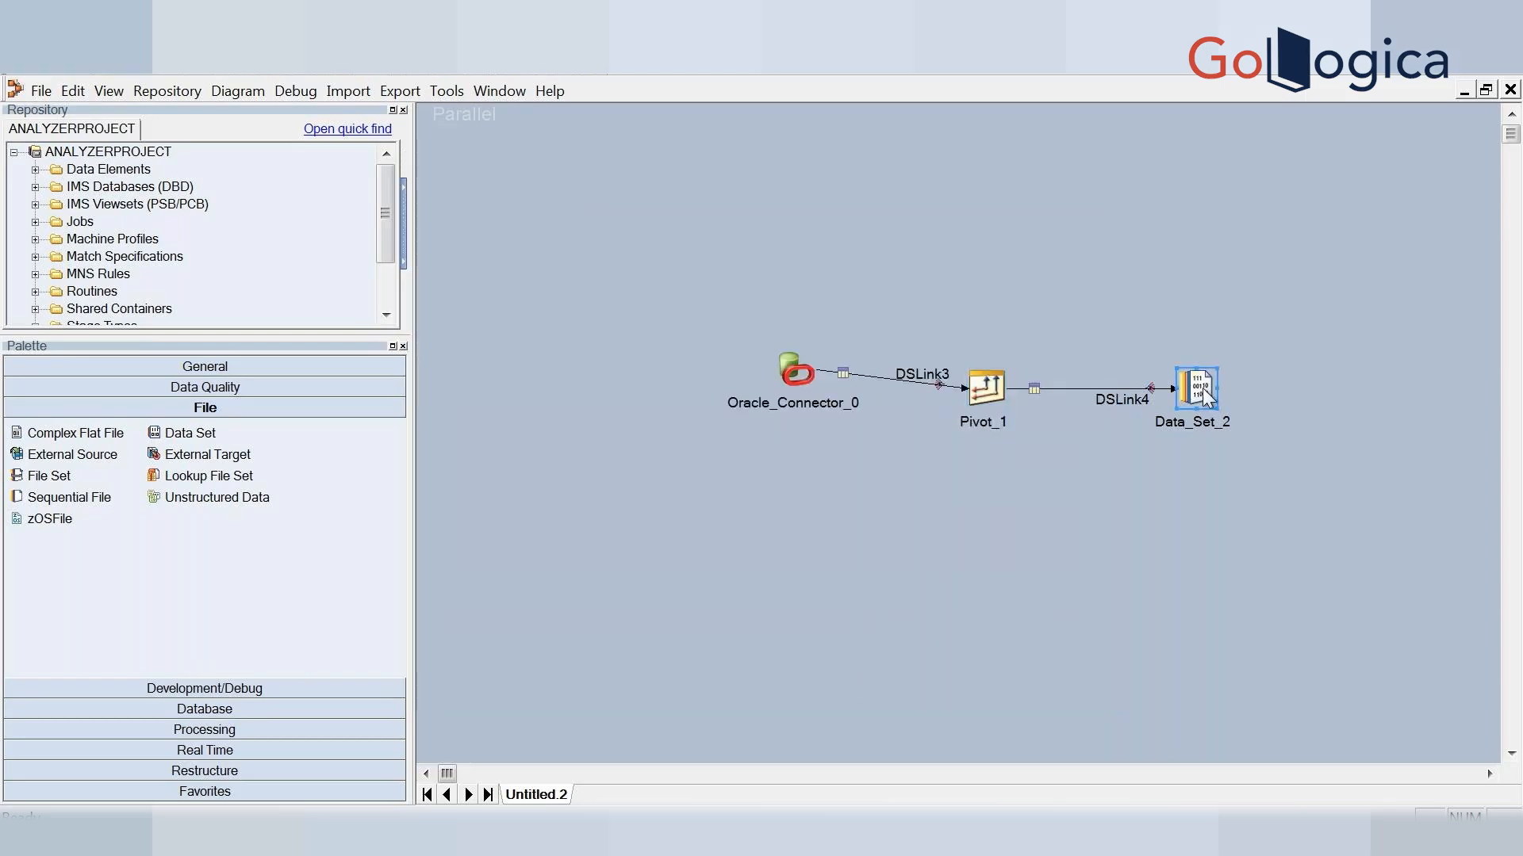
left_click(96, 184)
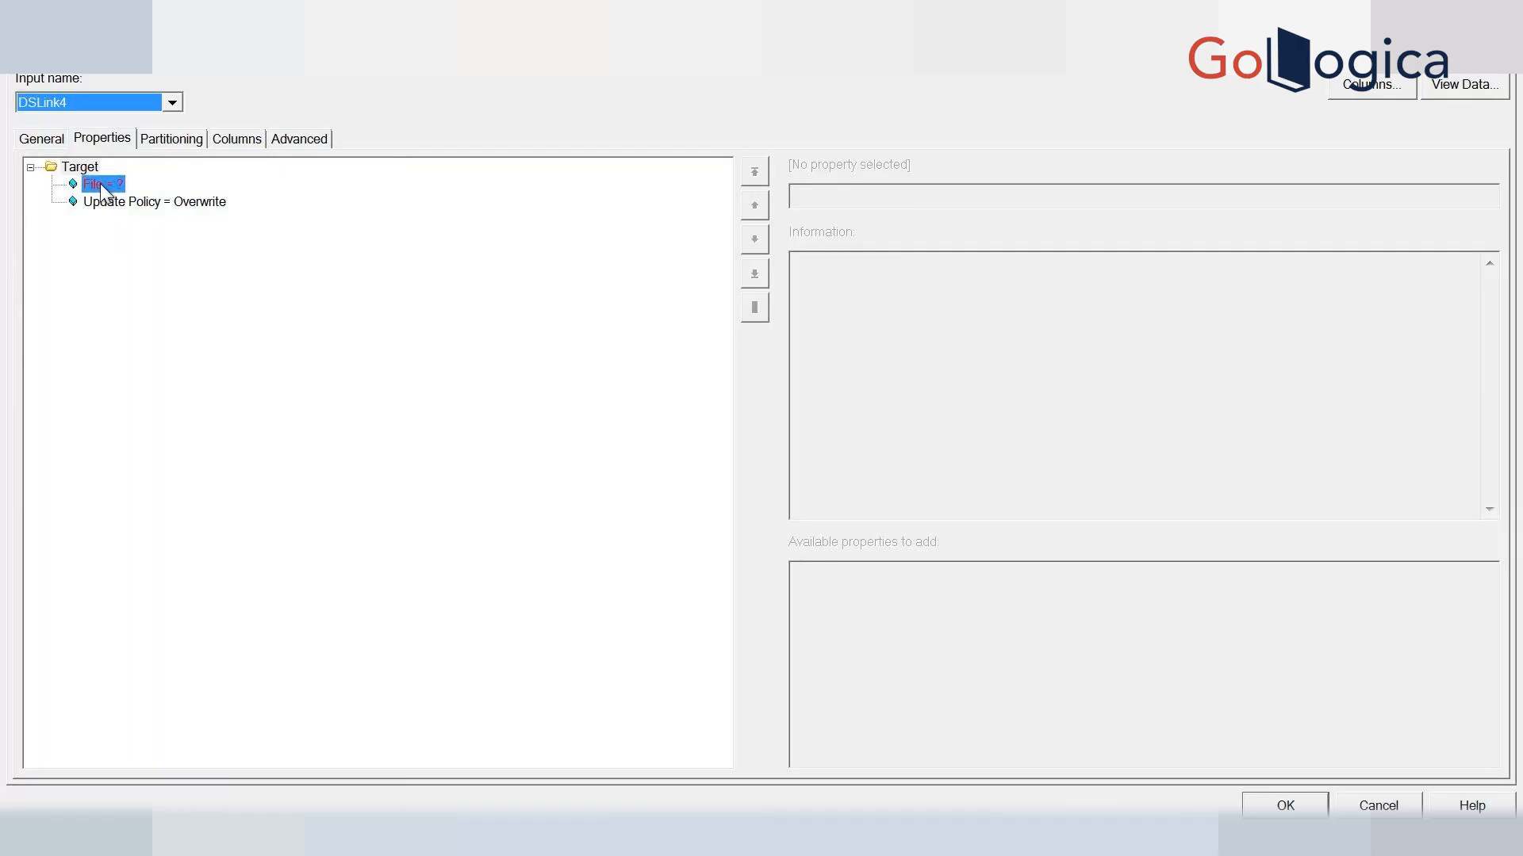
type("sc")
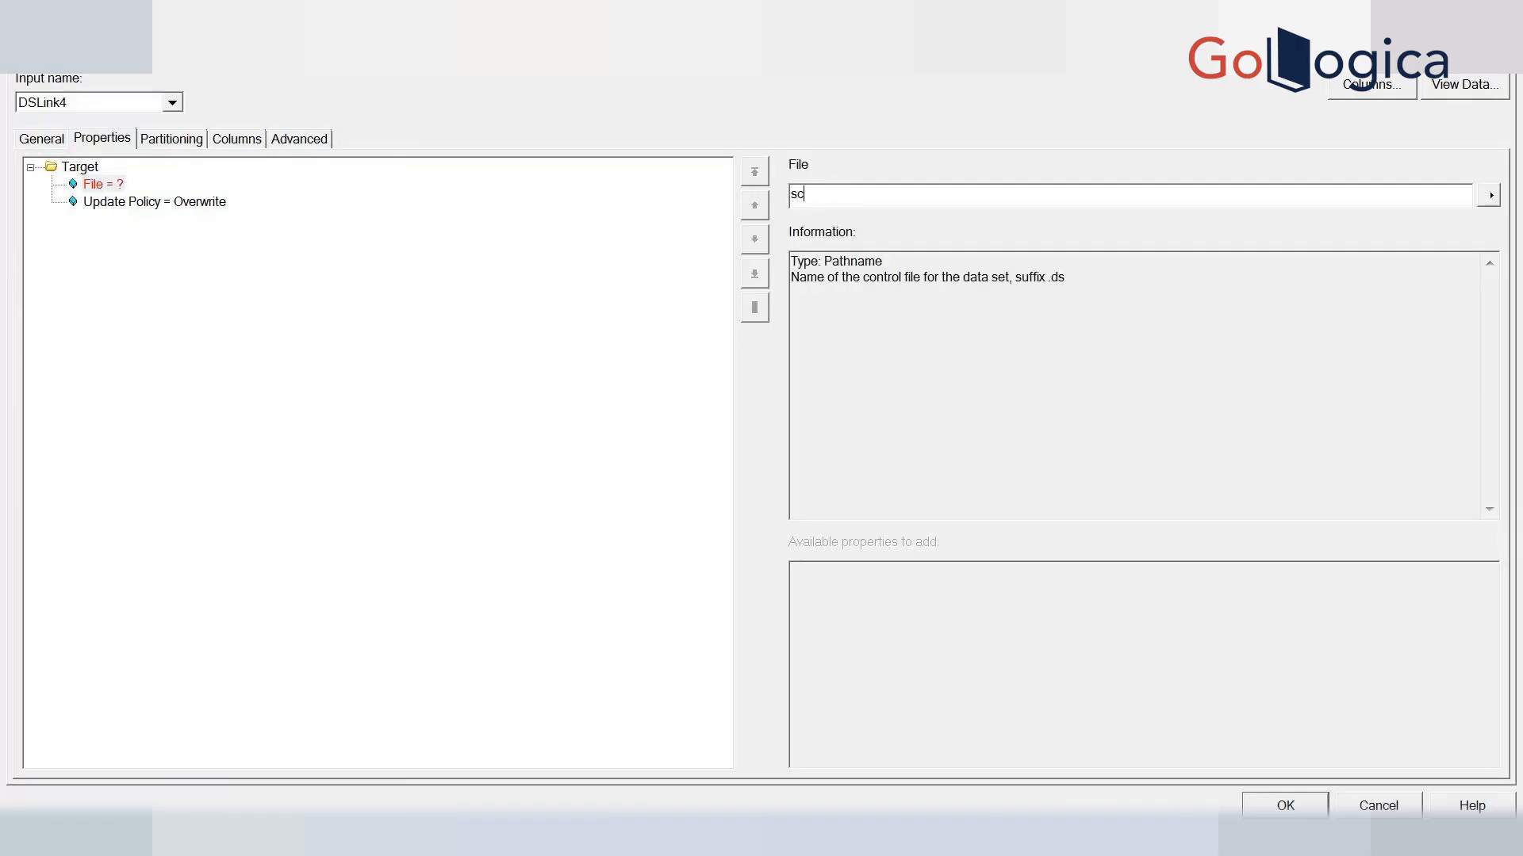
type("33.ds")
Partition the Data Set input by Hash on the EMPNO key with sorting performed, and accept the stage settings
left_click(178, 140)
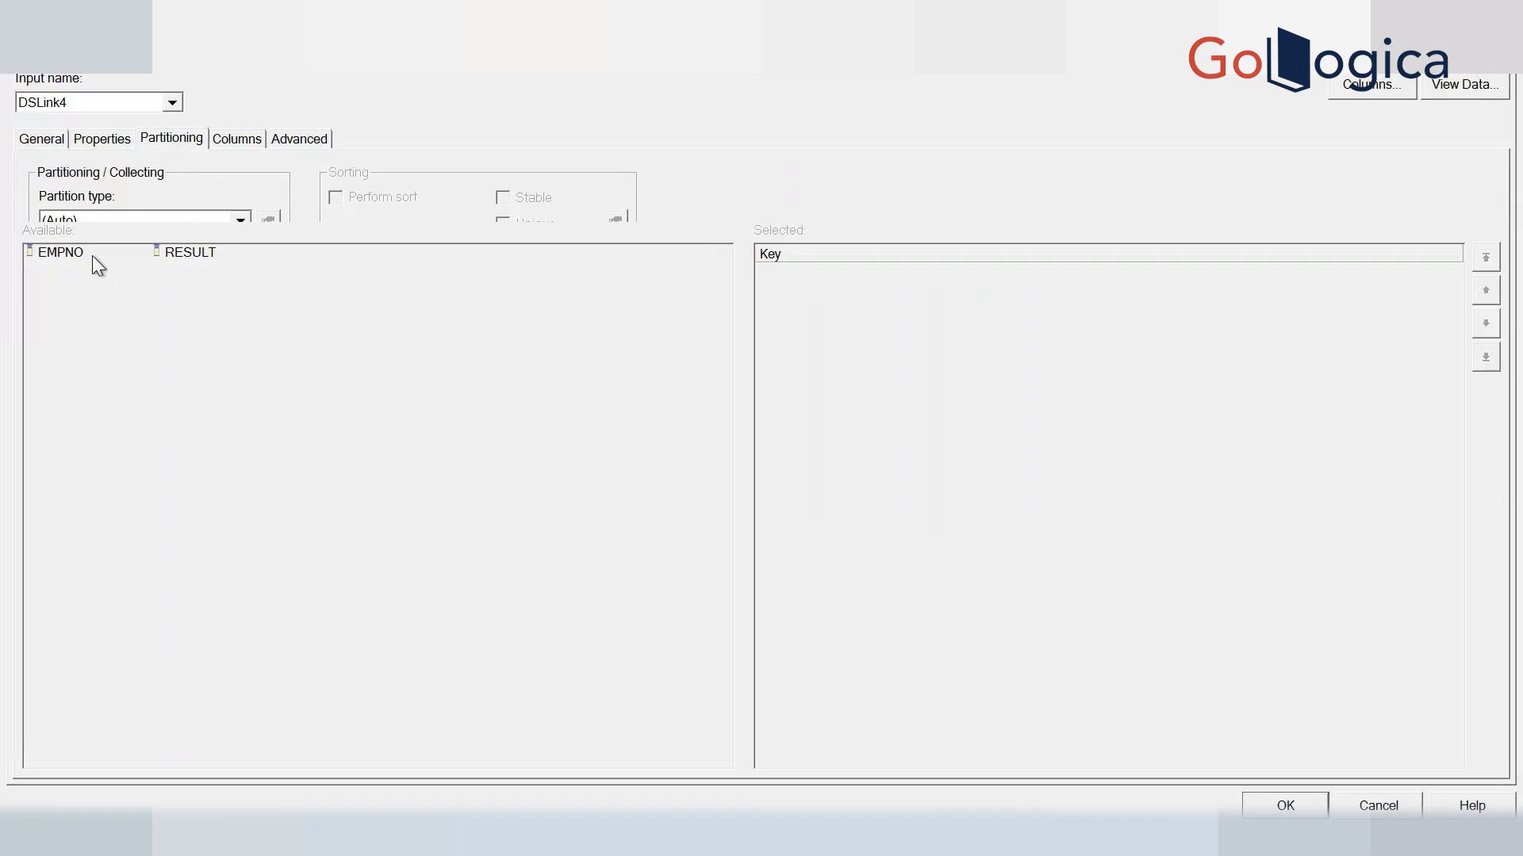
left_click(238, 220)
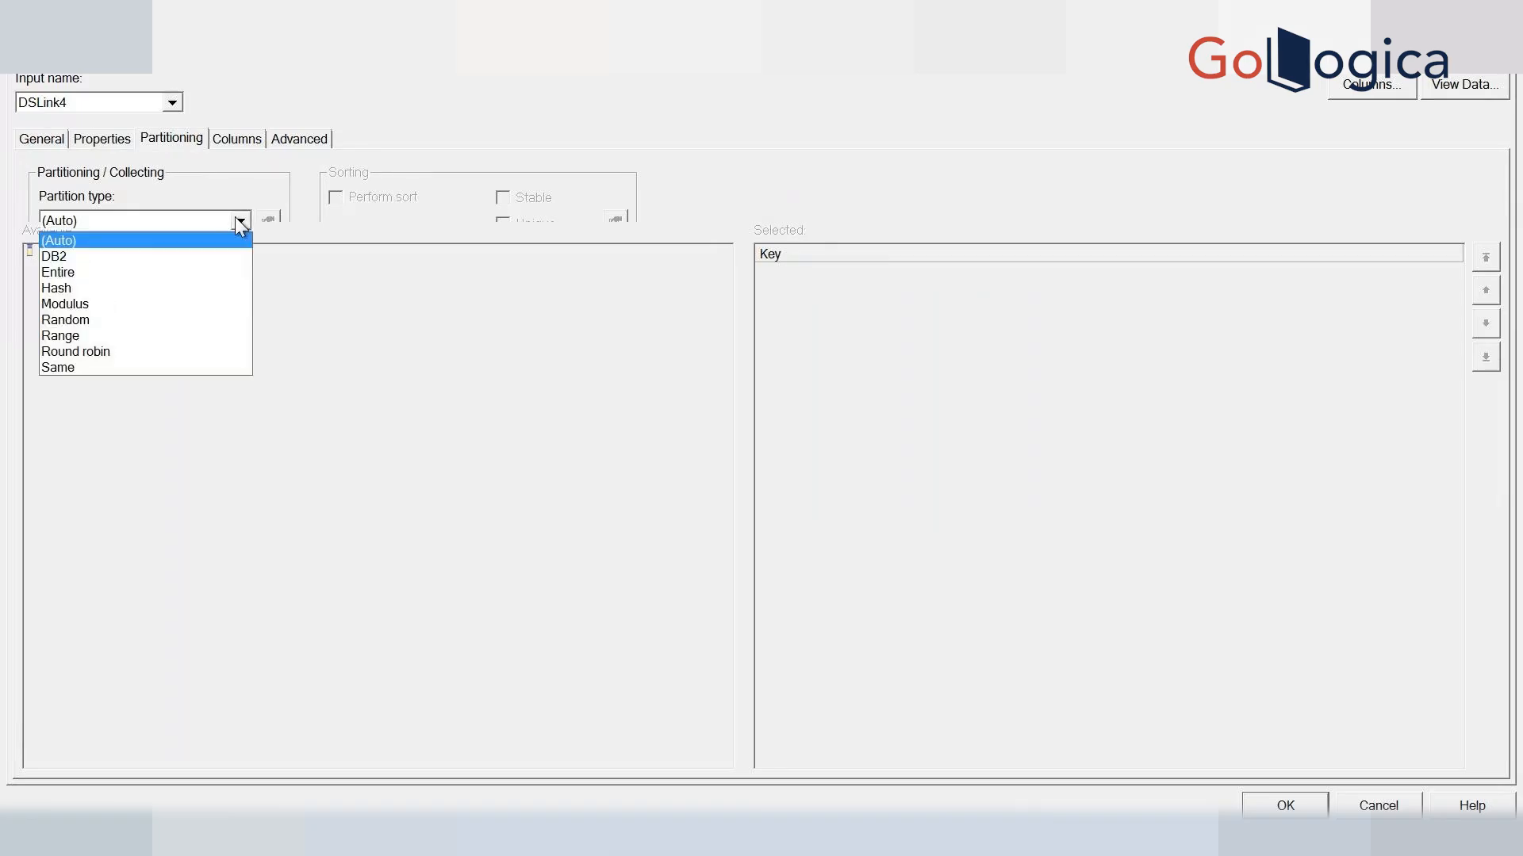
left_click(91, 289)
left_click(58, 256)
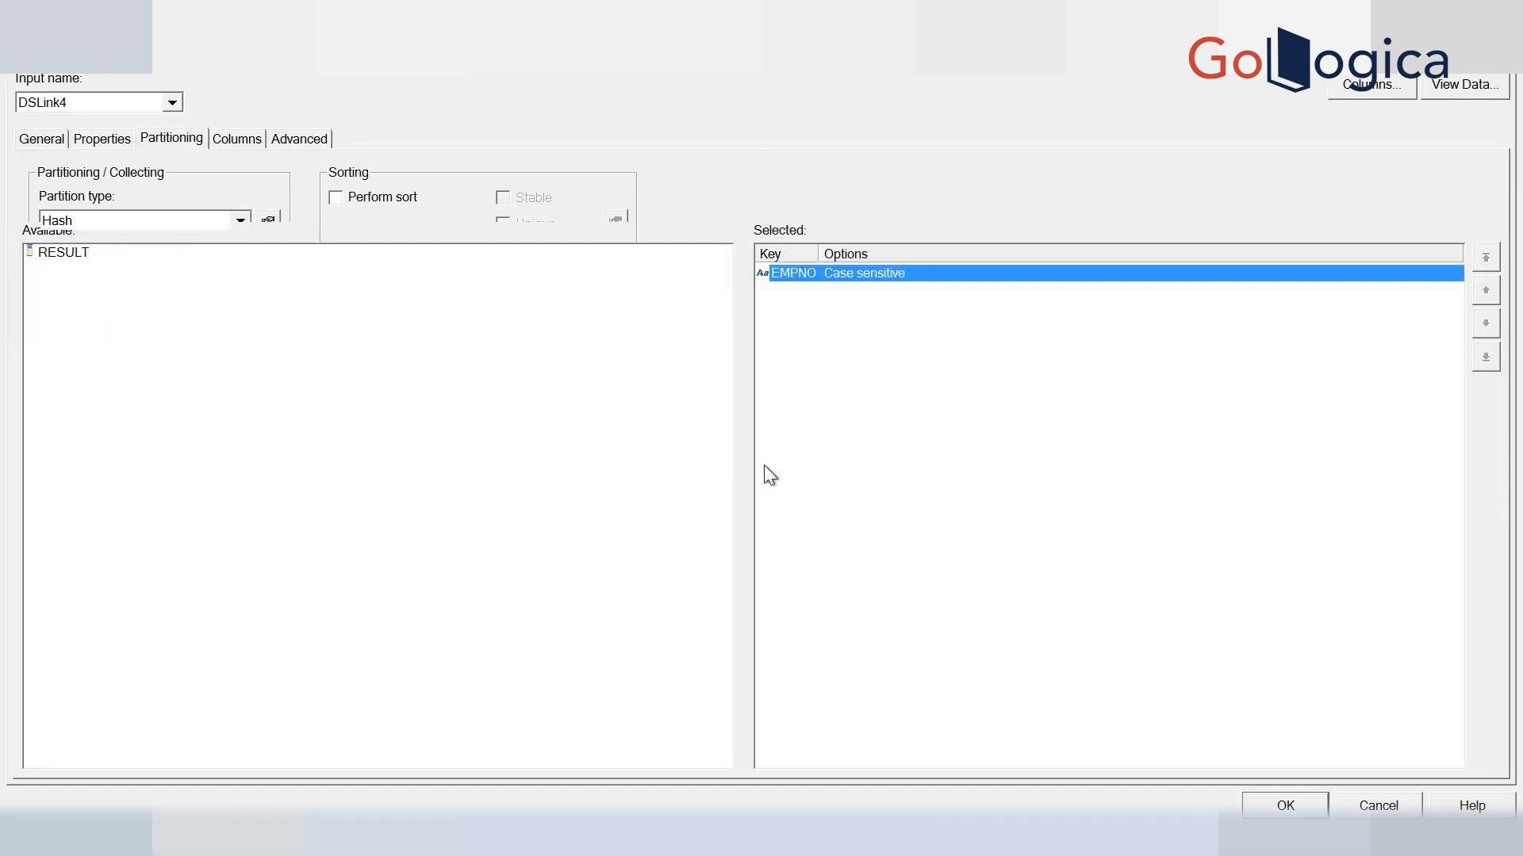
left_click(334, 197)
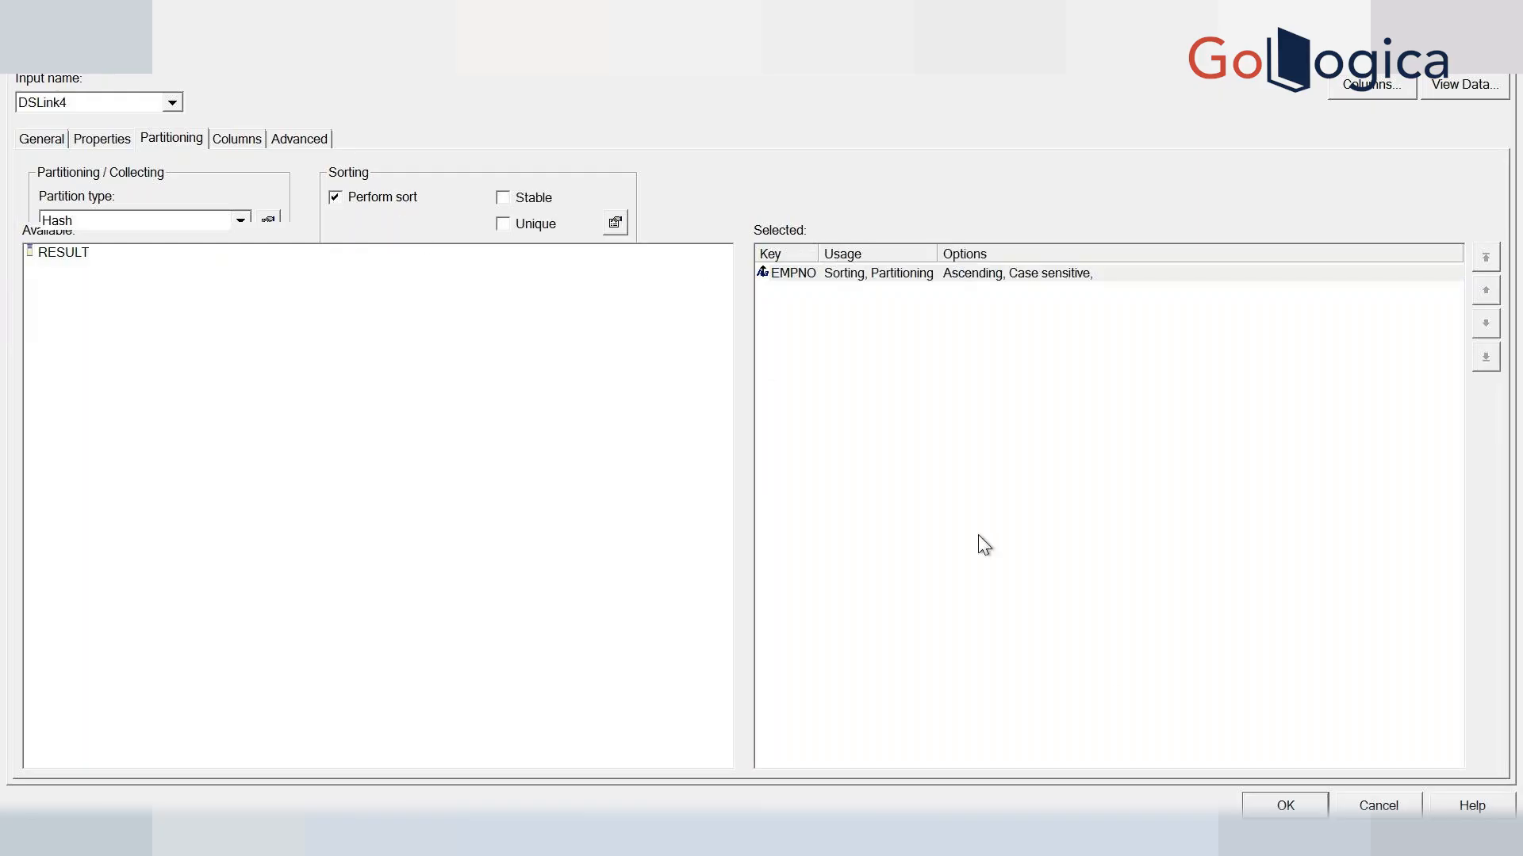
left_click(1284, 806)
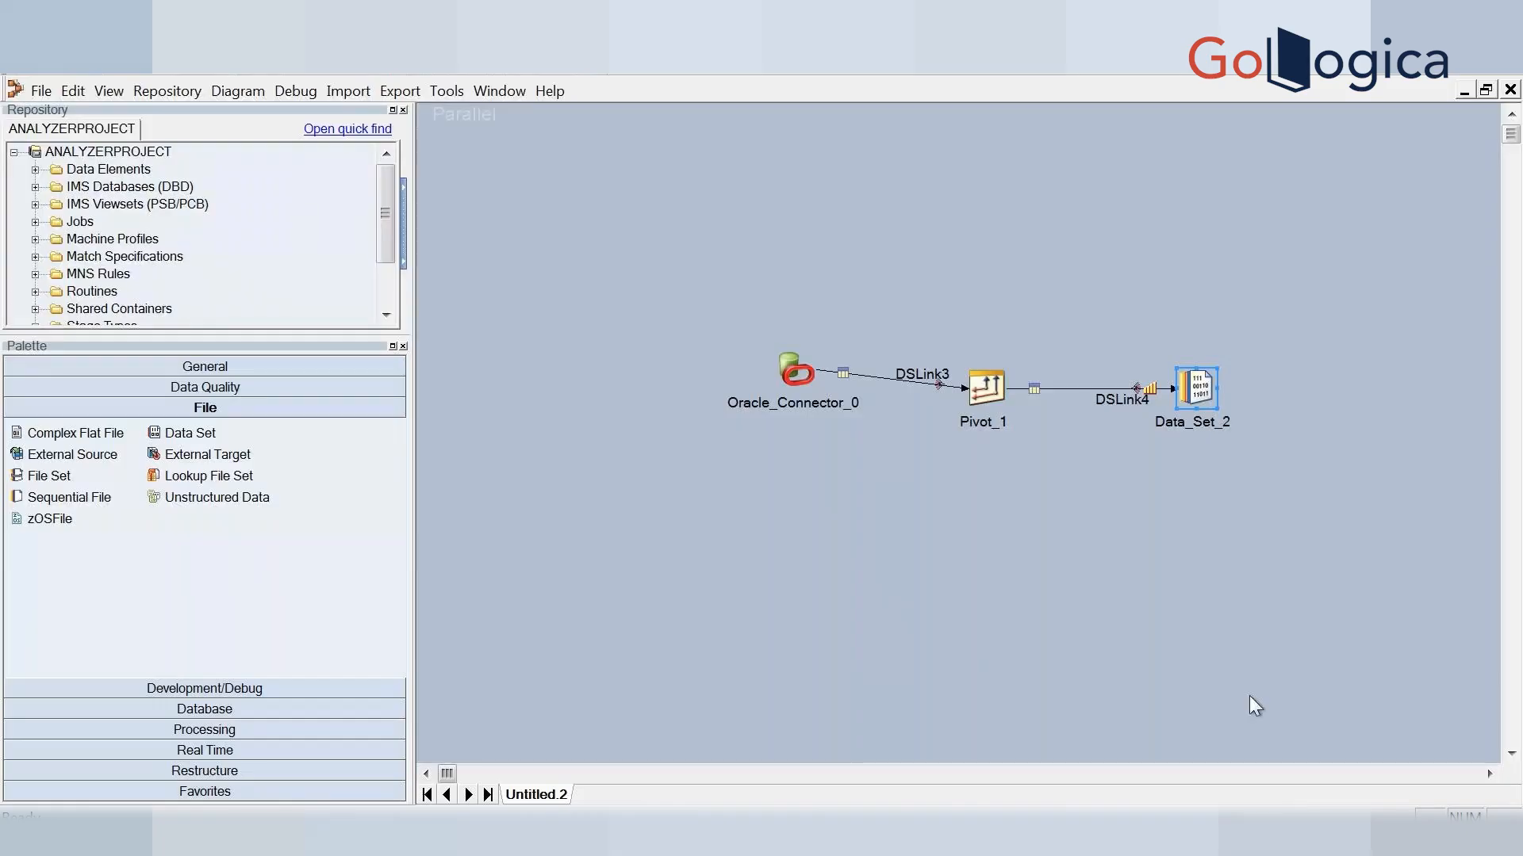
double_click(1186, 392)
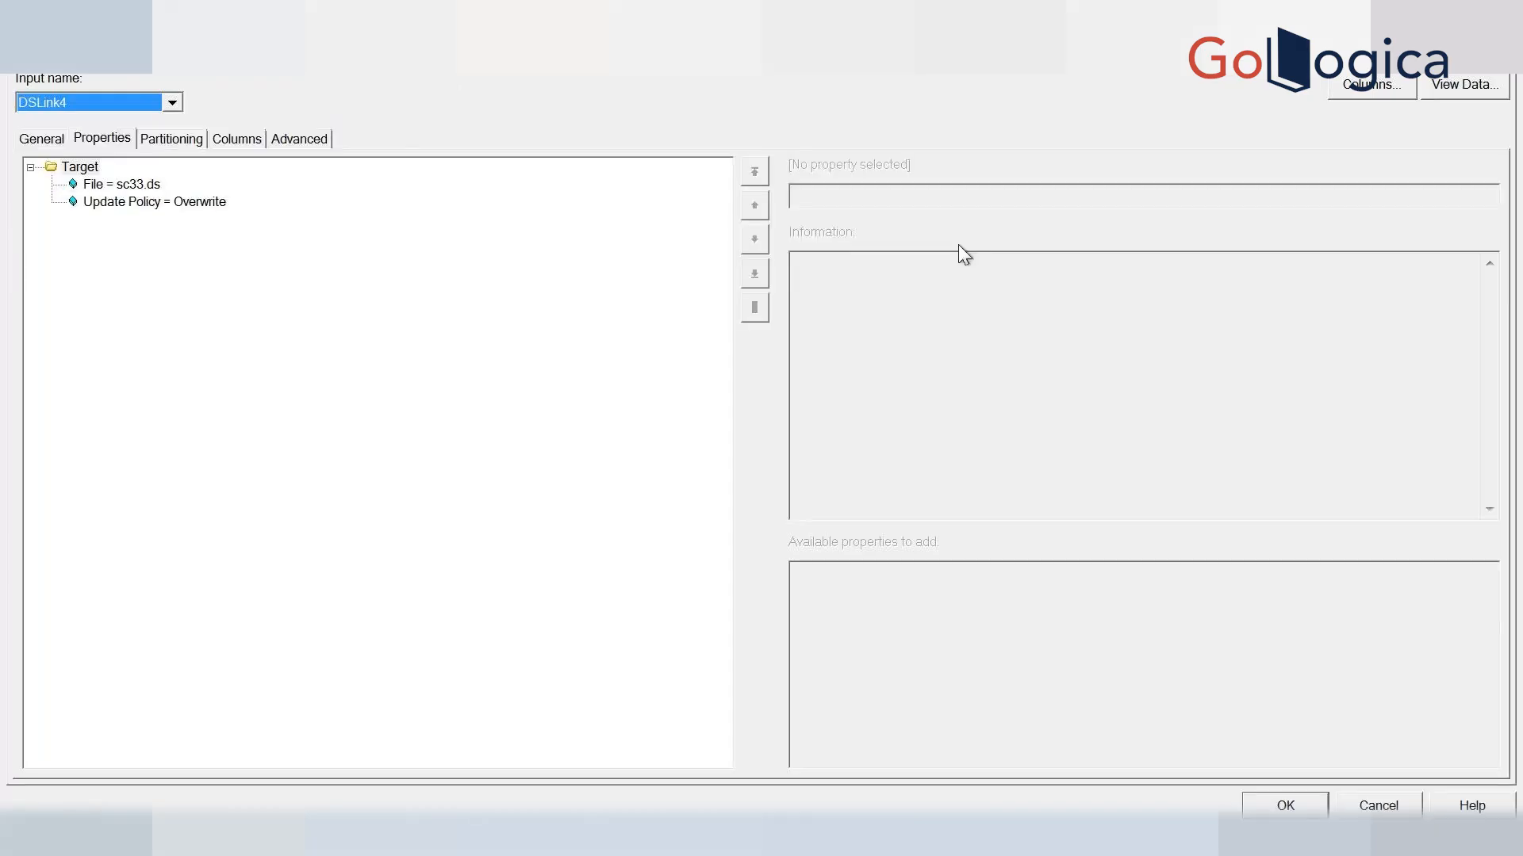
left_click(125, 188)
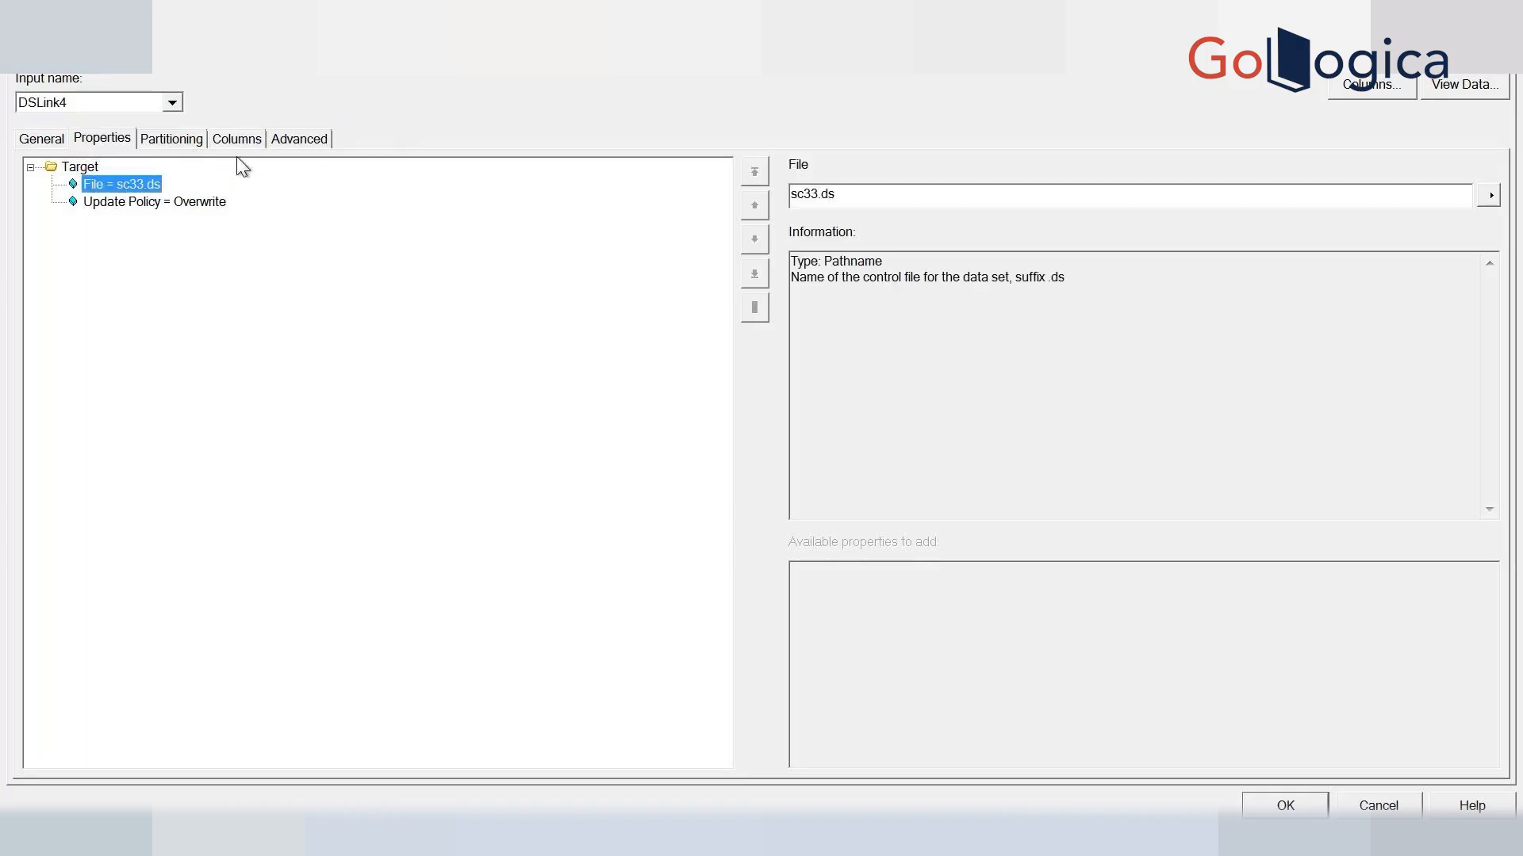
left_click(1274, 798)
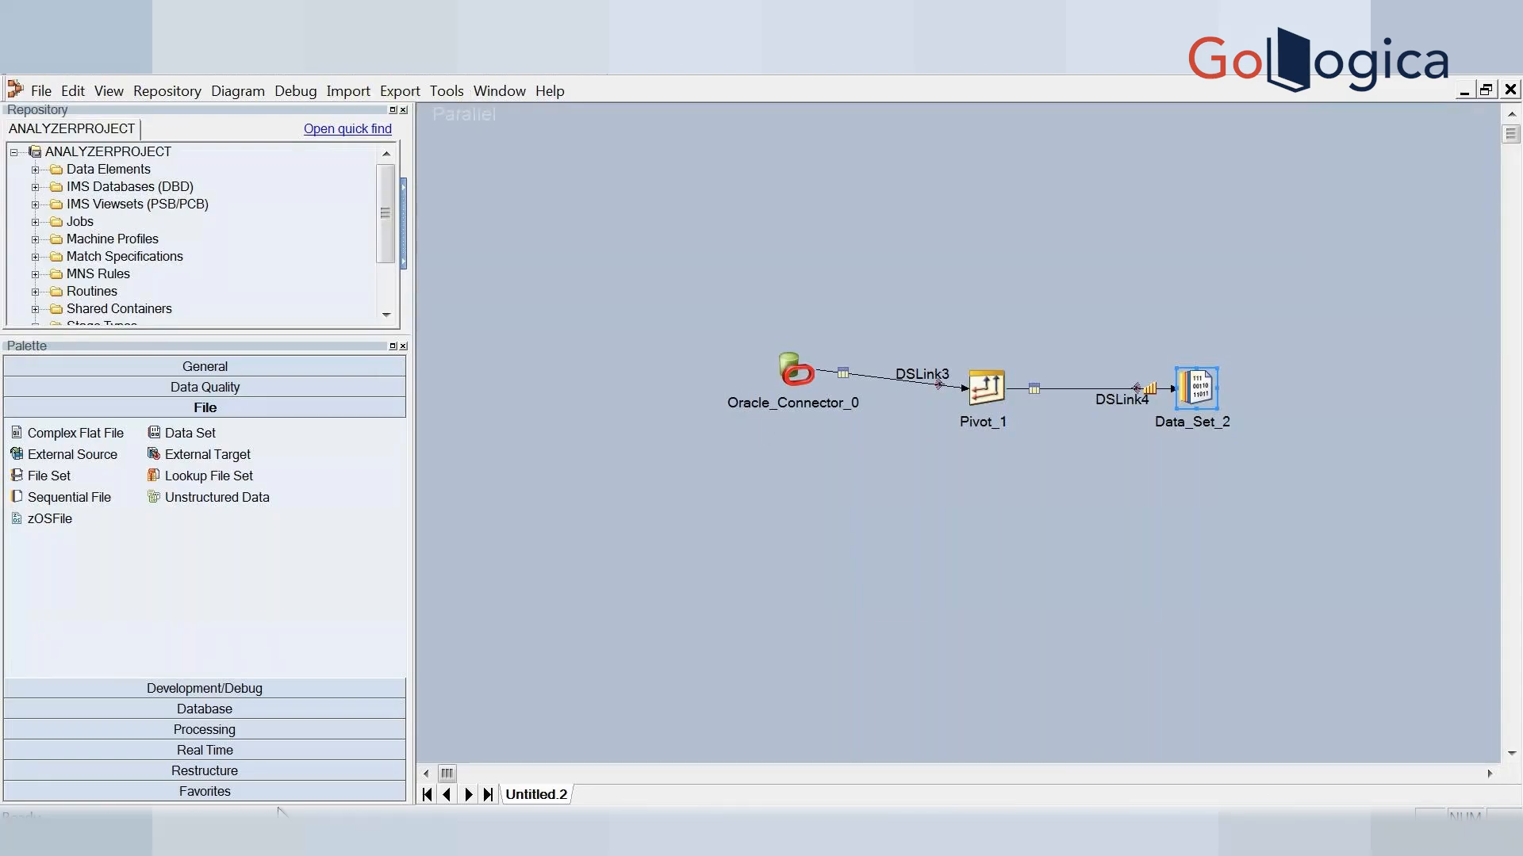
left_click(464, 839)
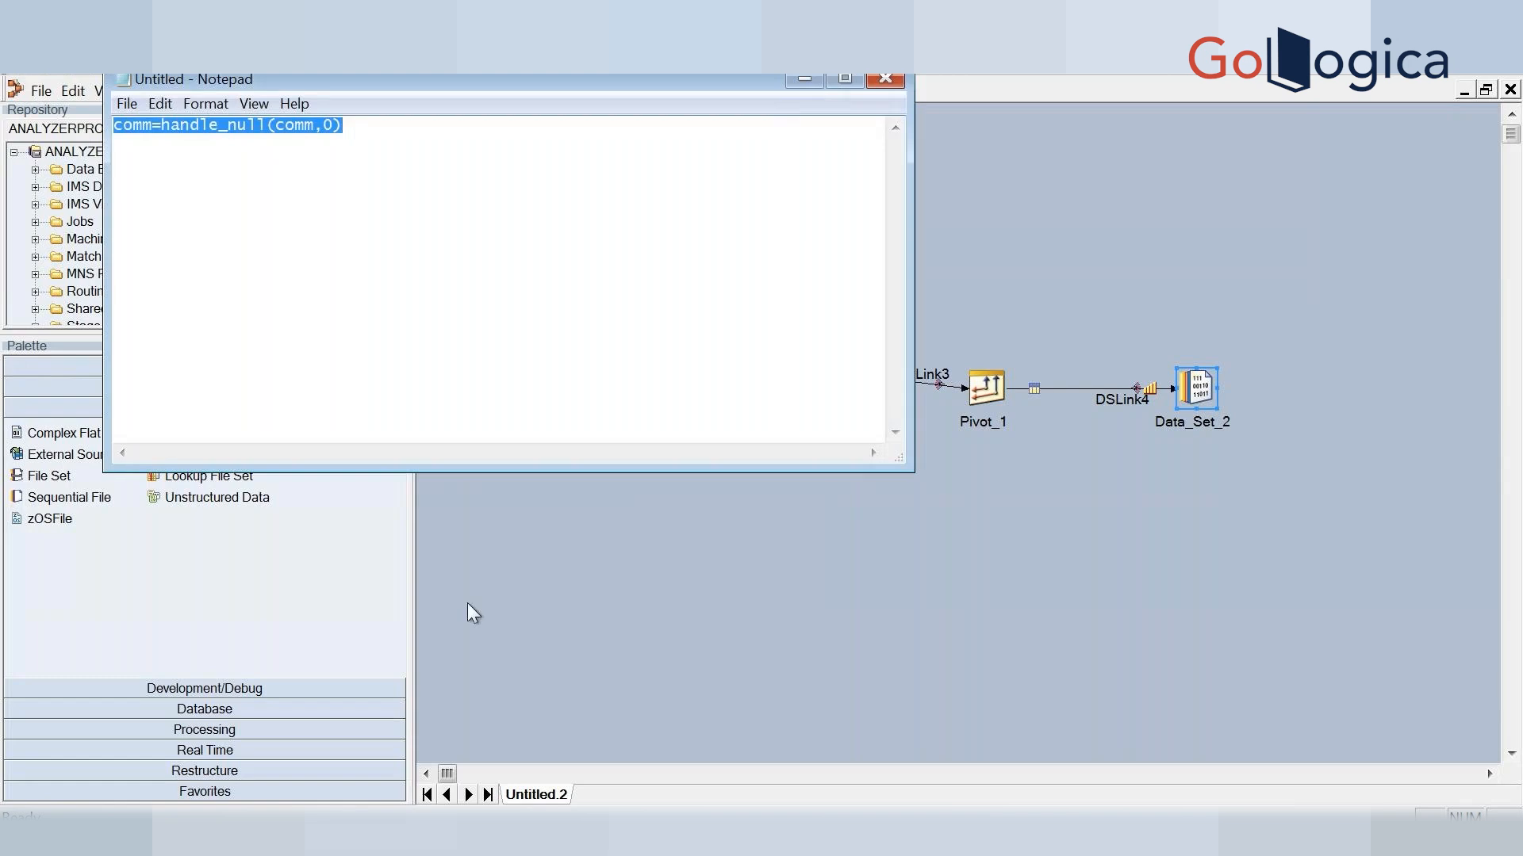
left_click(804, 80)
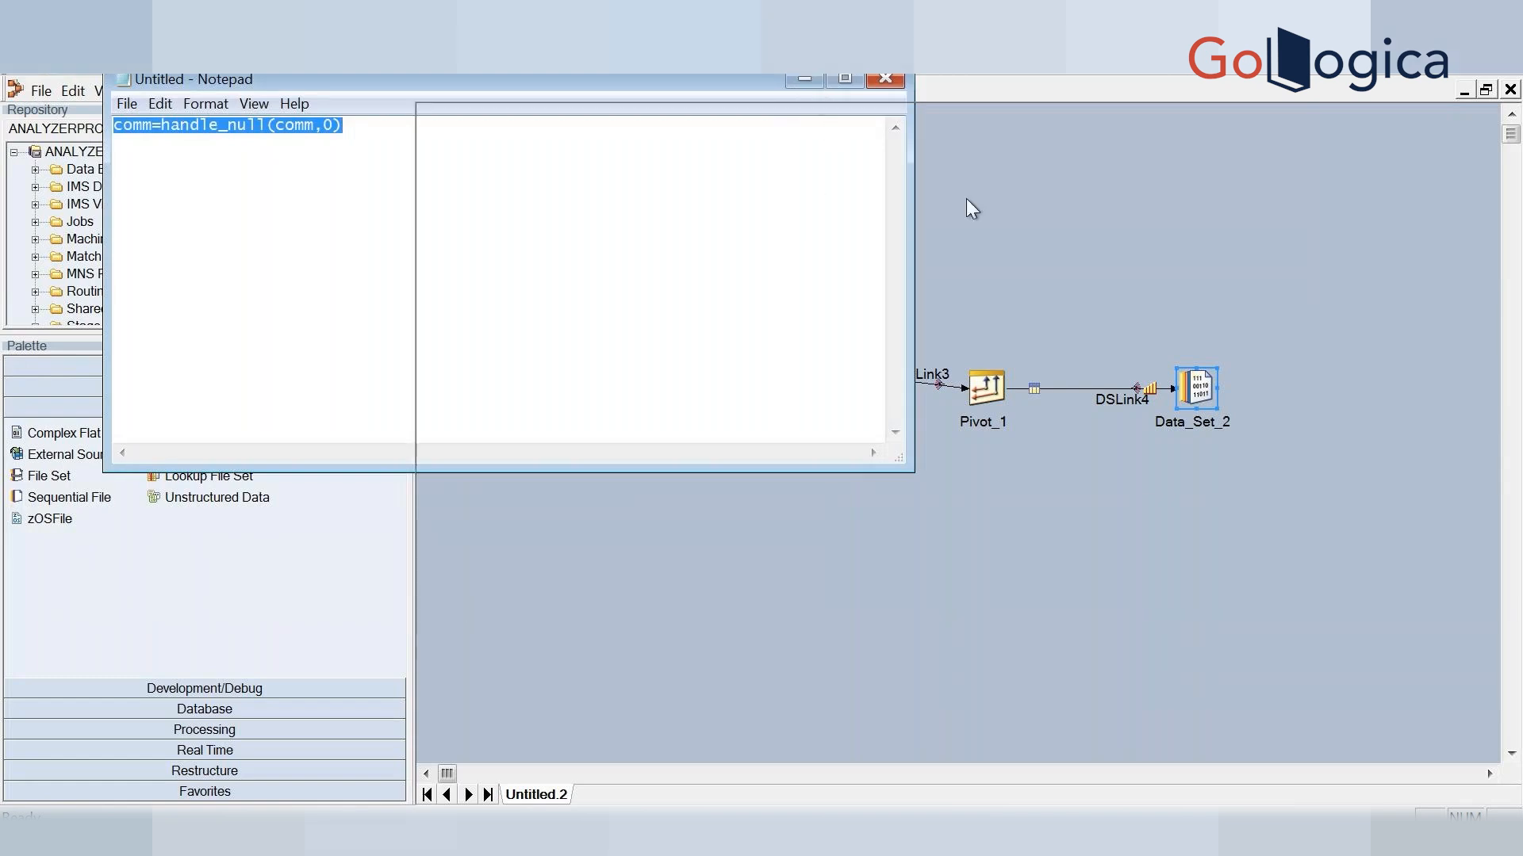
Change the Data Set stage's target file name to sc32.ds and accept the settings
double_click(1214, 395)
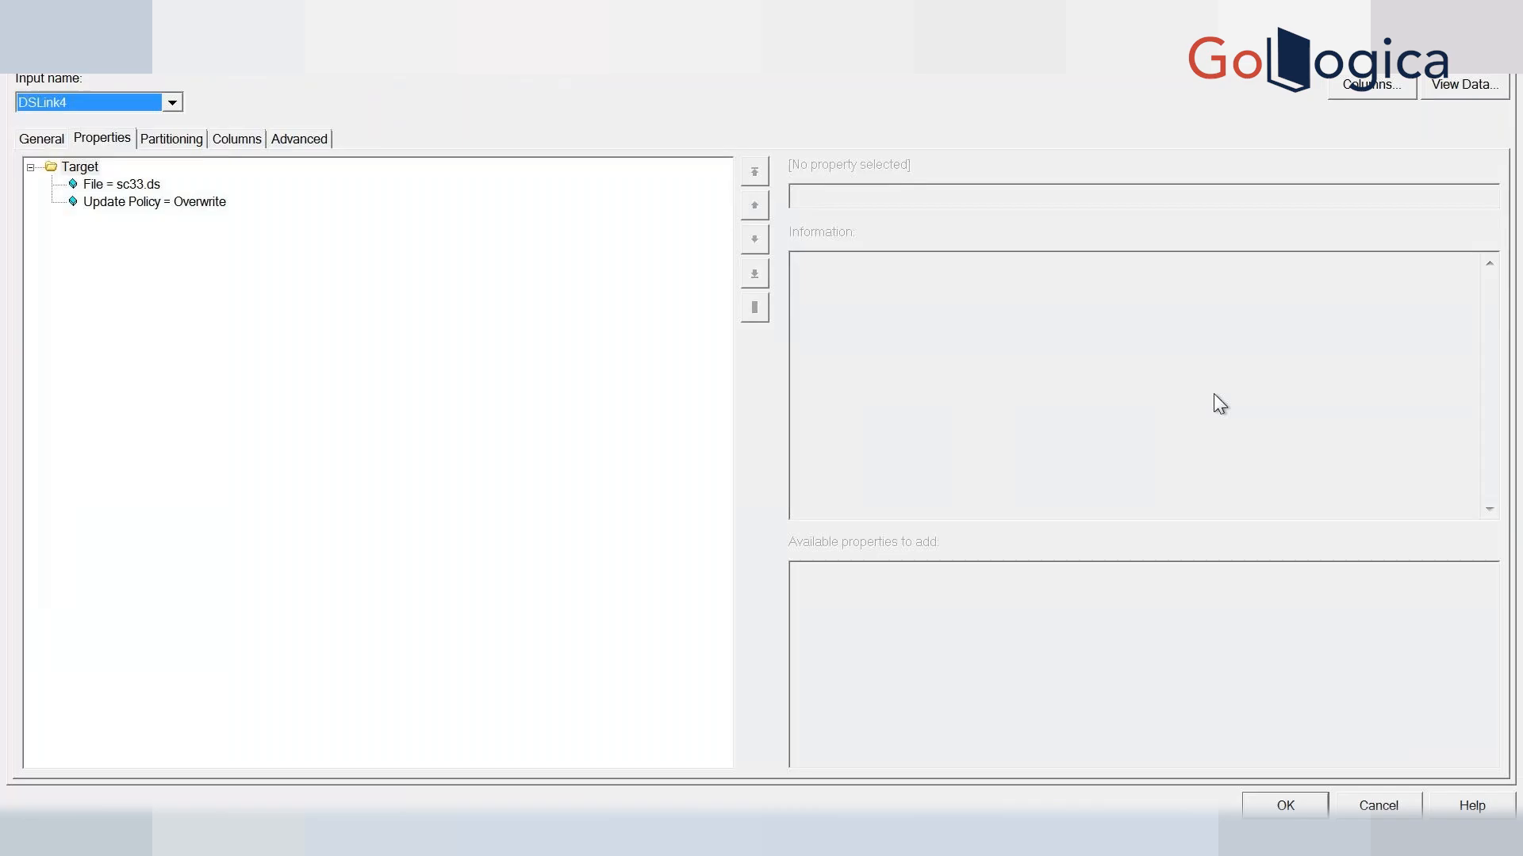
left_click(134, 187)
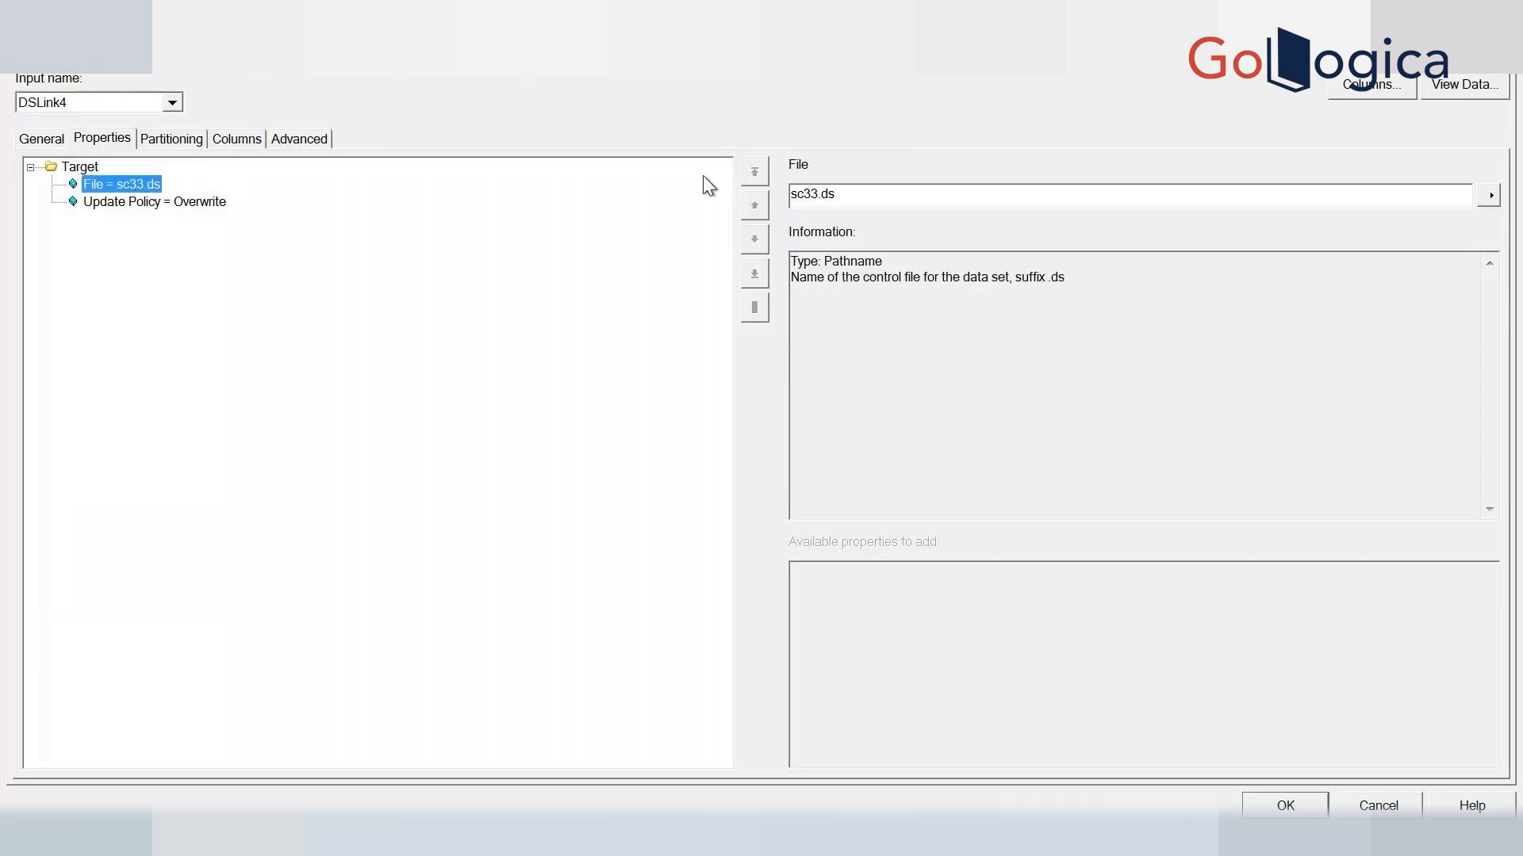
left_click(815, 194)
key("BackSpace")
type("2")
left_click(1282, 806)
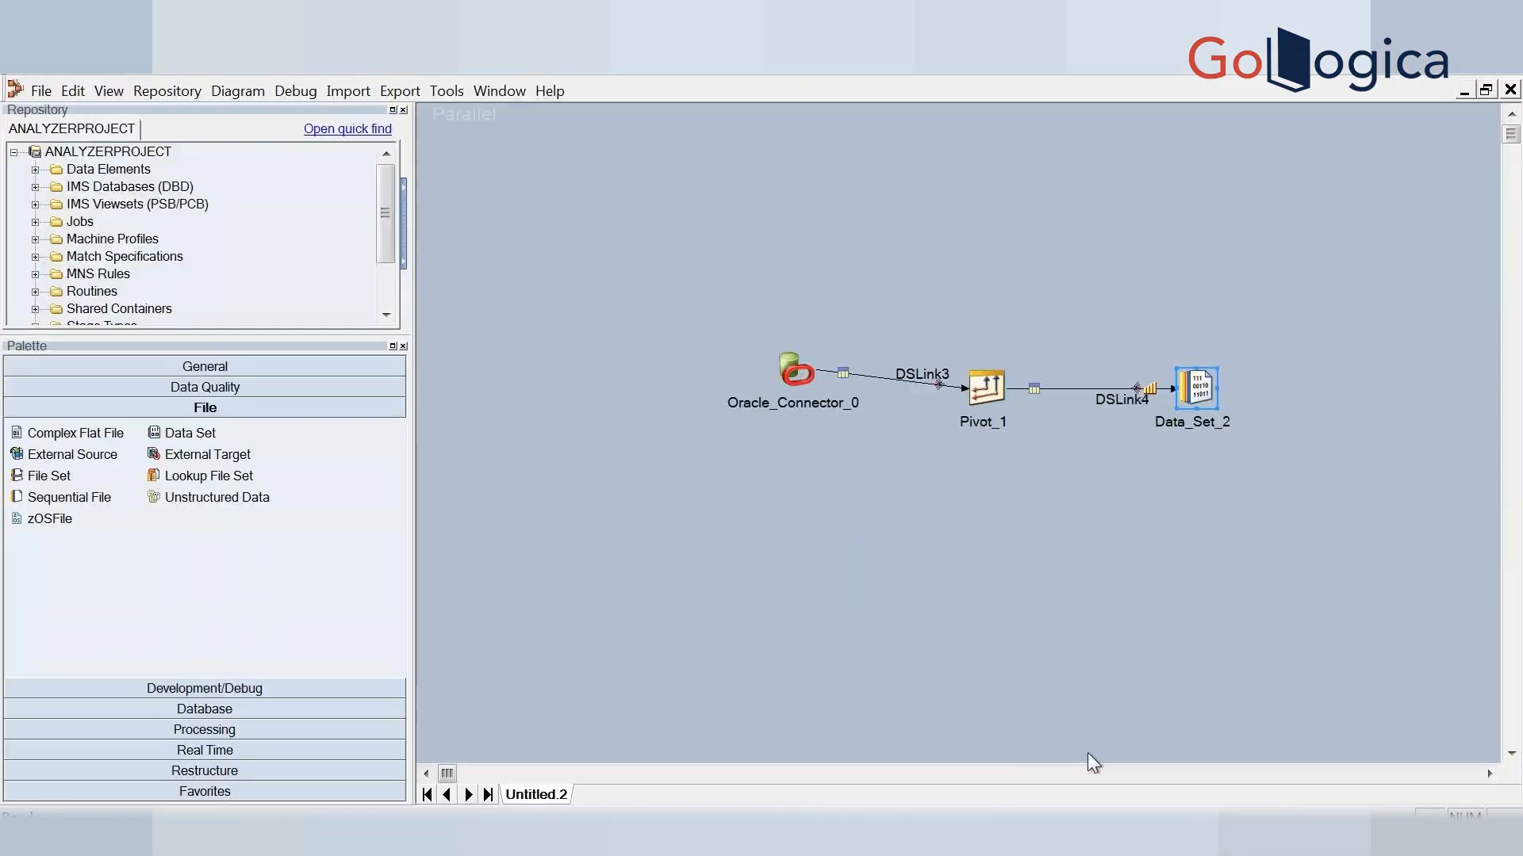
Prefix the Data Set's target file sc32.ds with the root of drive c: and accept the settings
double_click(1197, 390)
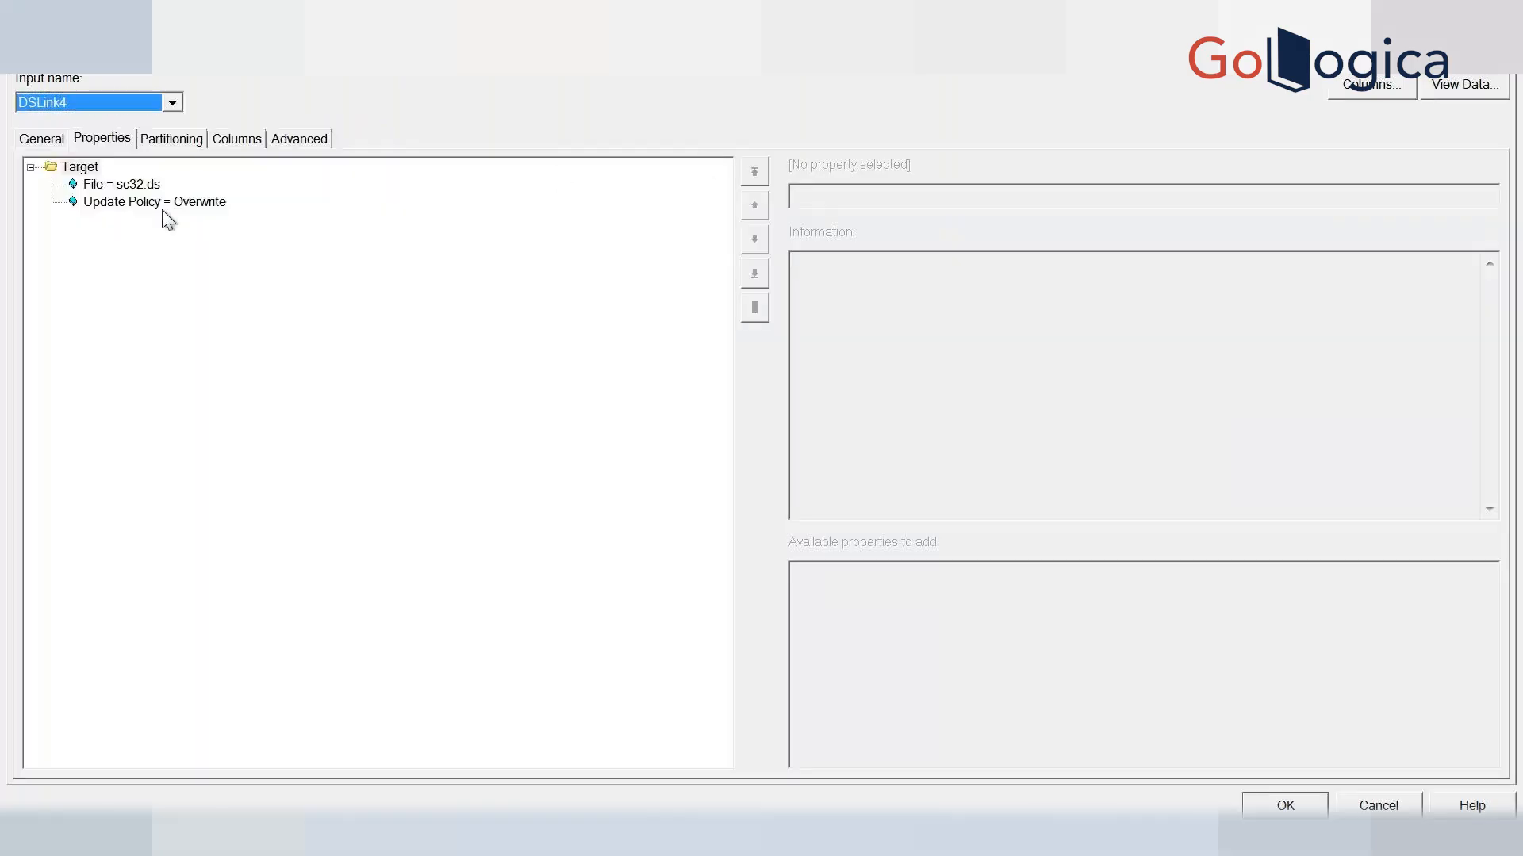
left_click(143, 186)
left_click(796, 193)
type("c")
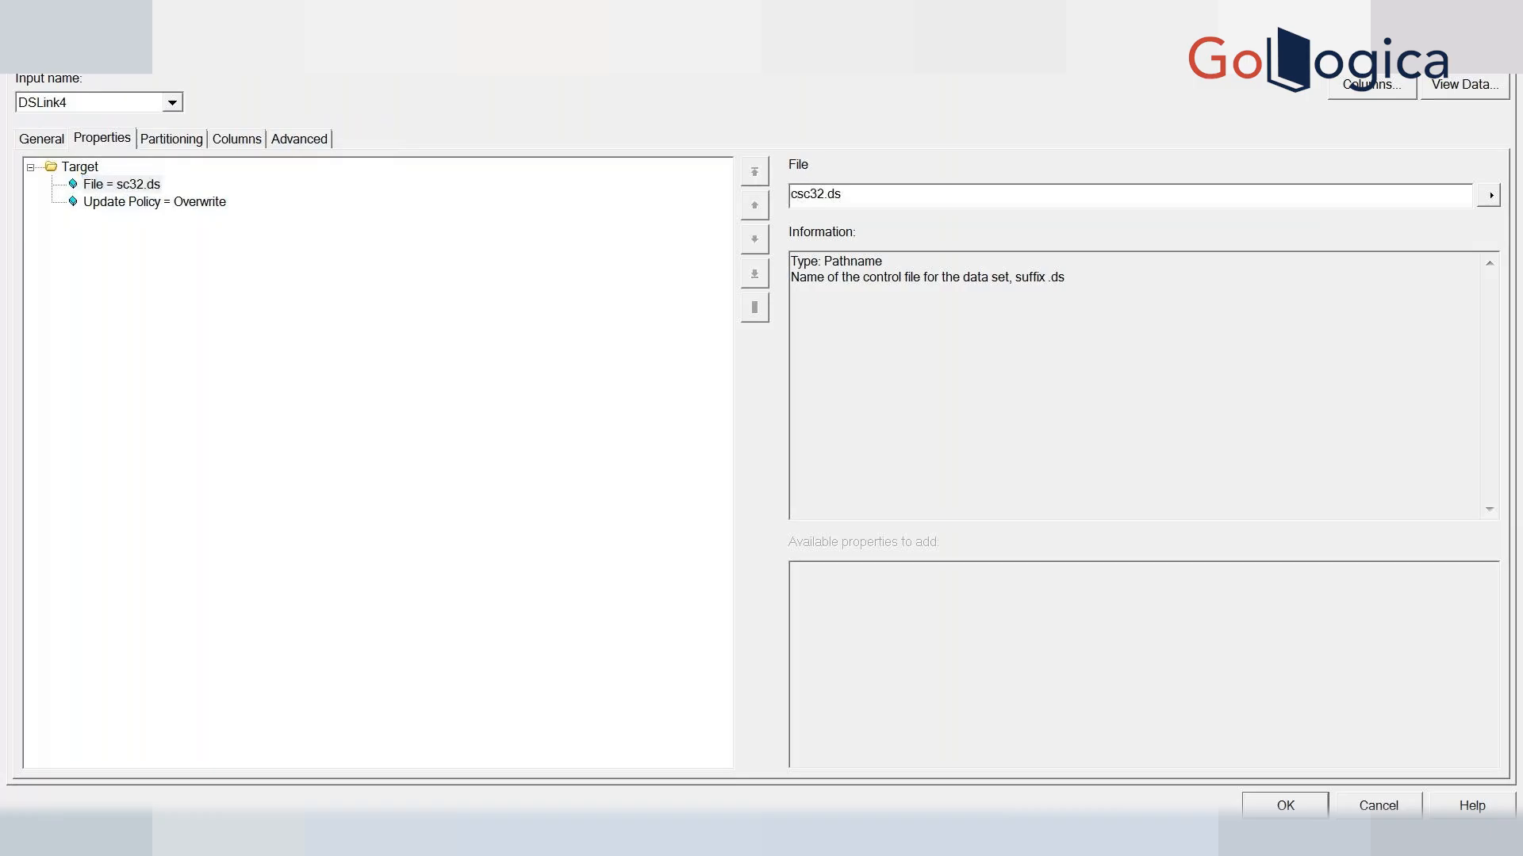
type(":\\")
left_click(1286, 805)
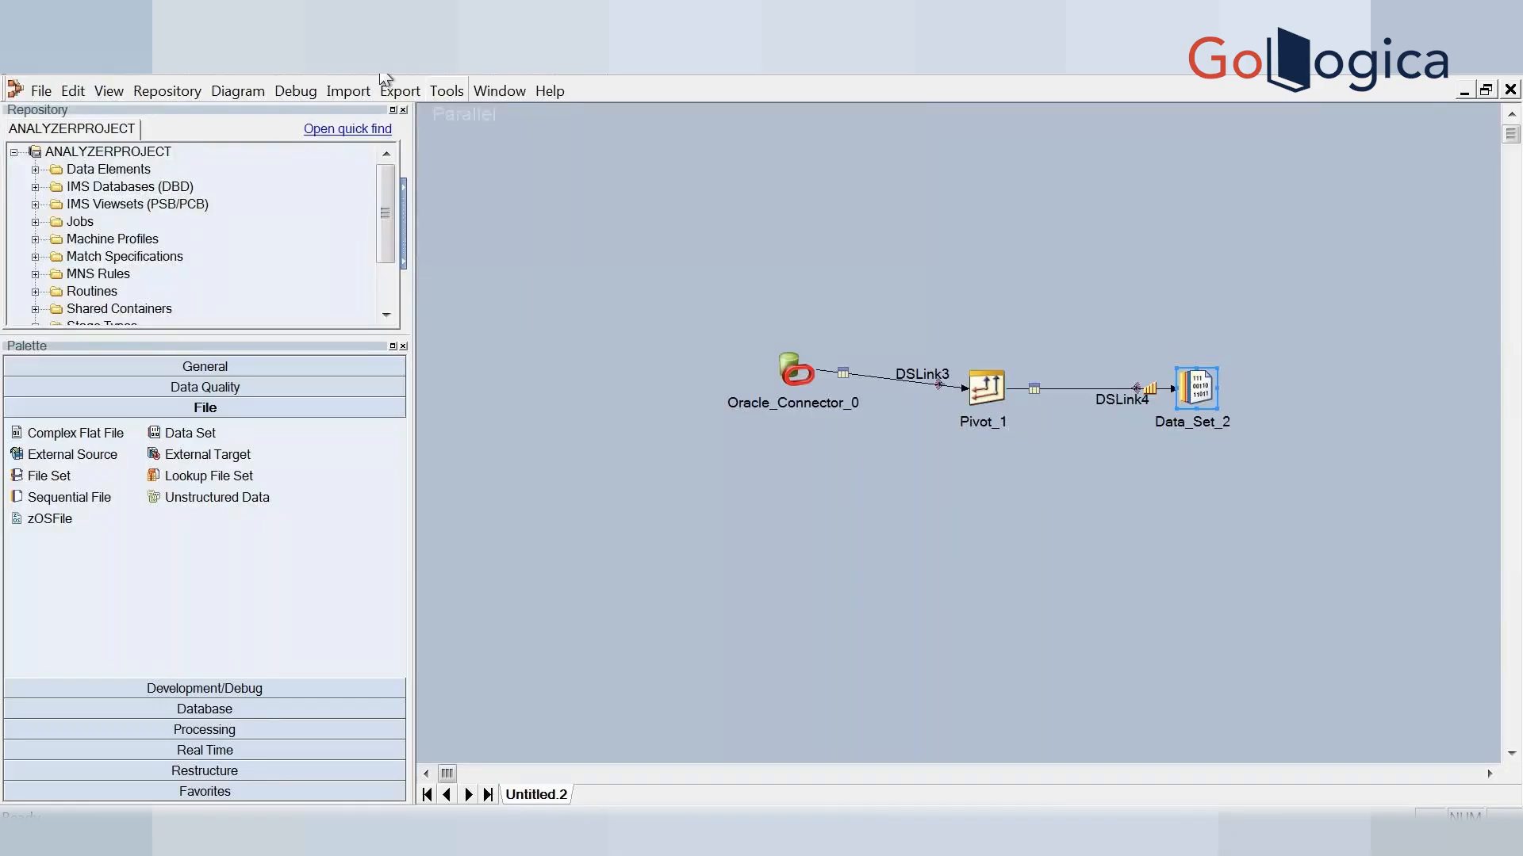
Run the job, first saving it as sc32_pivot in the \Jobs\ANRTRAININGS folder and compiling it
left_click(374, 75)
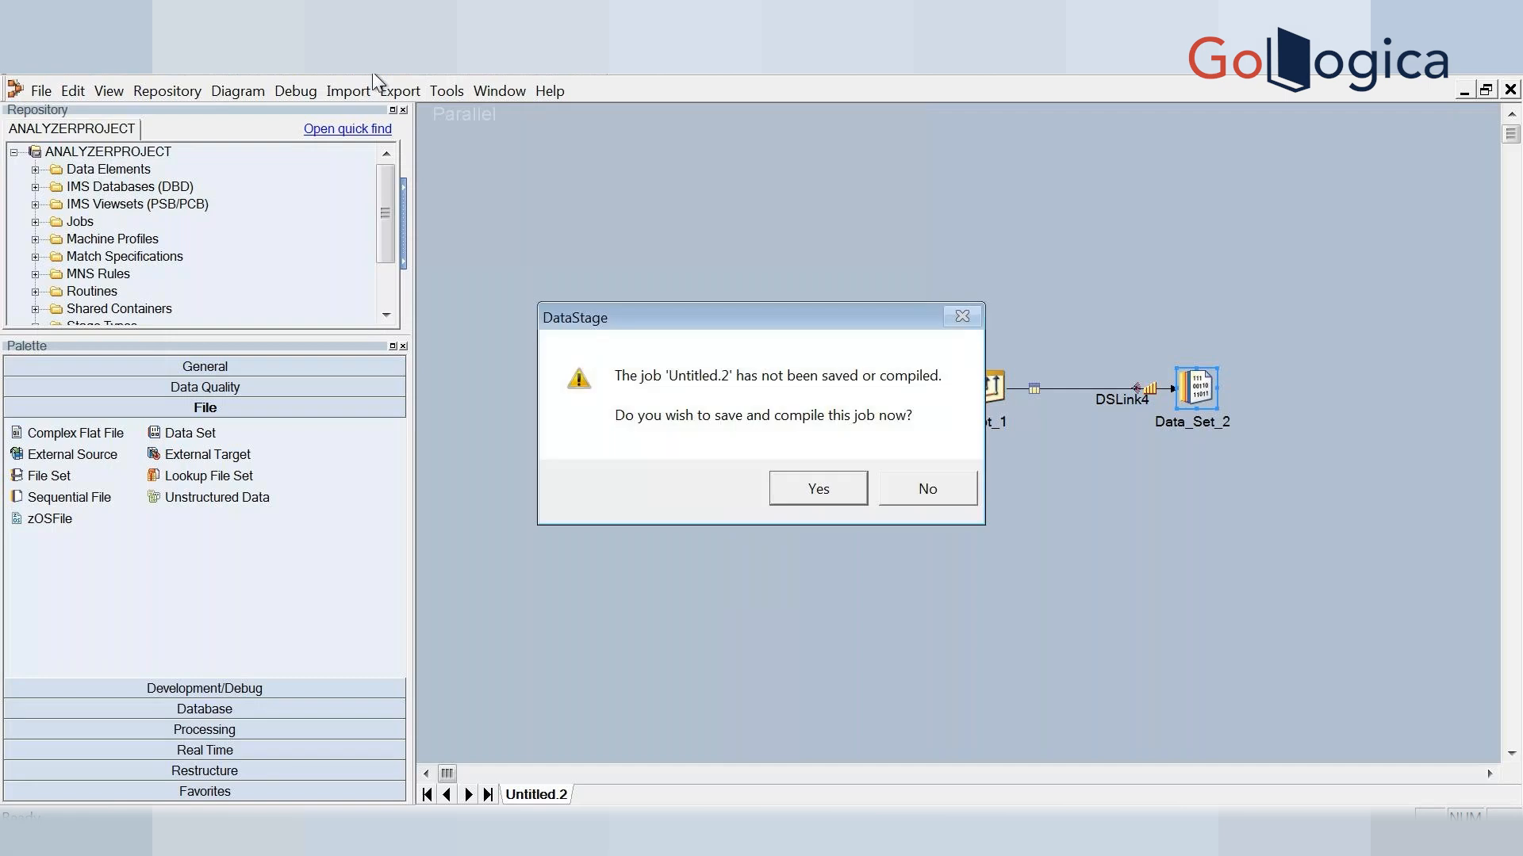
left_click(814, 486)
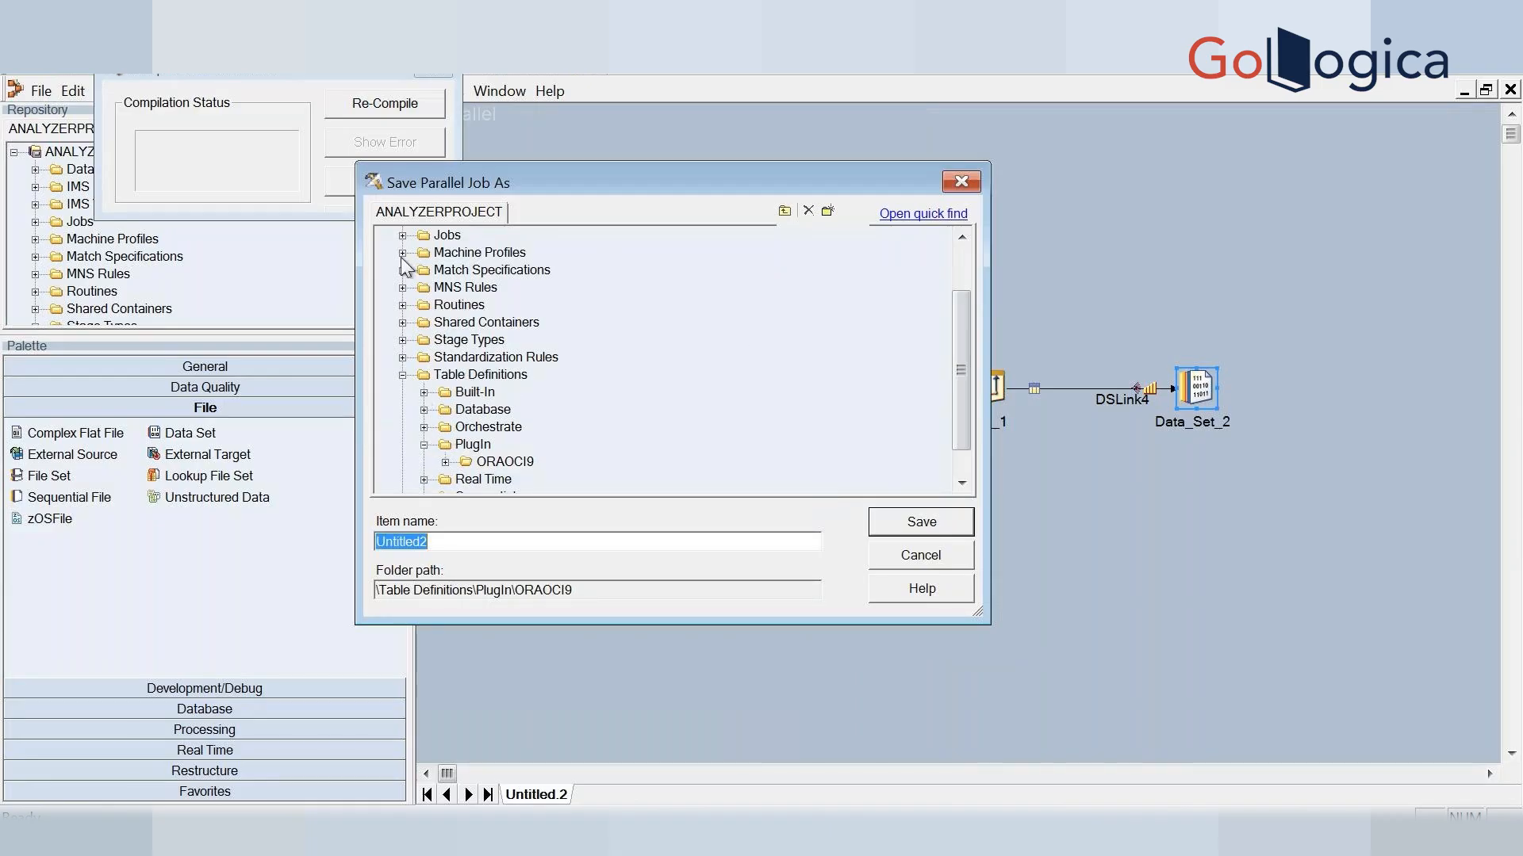
left_click(402, 236)
left_click(460, 254)
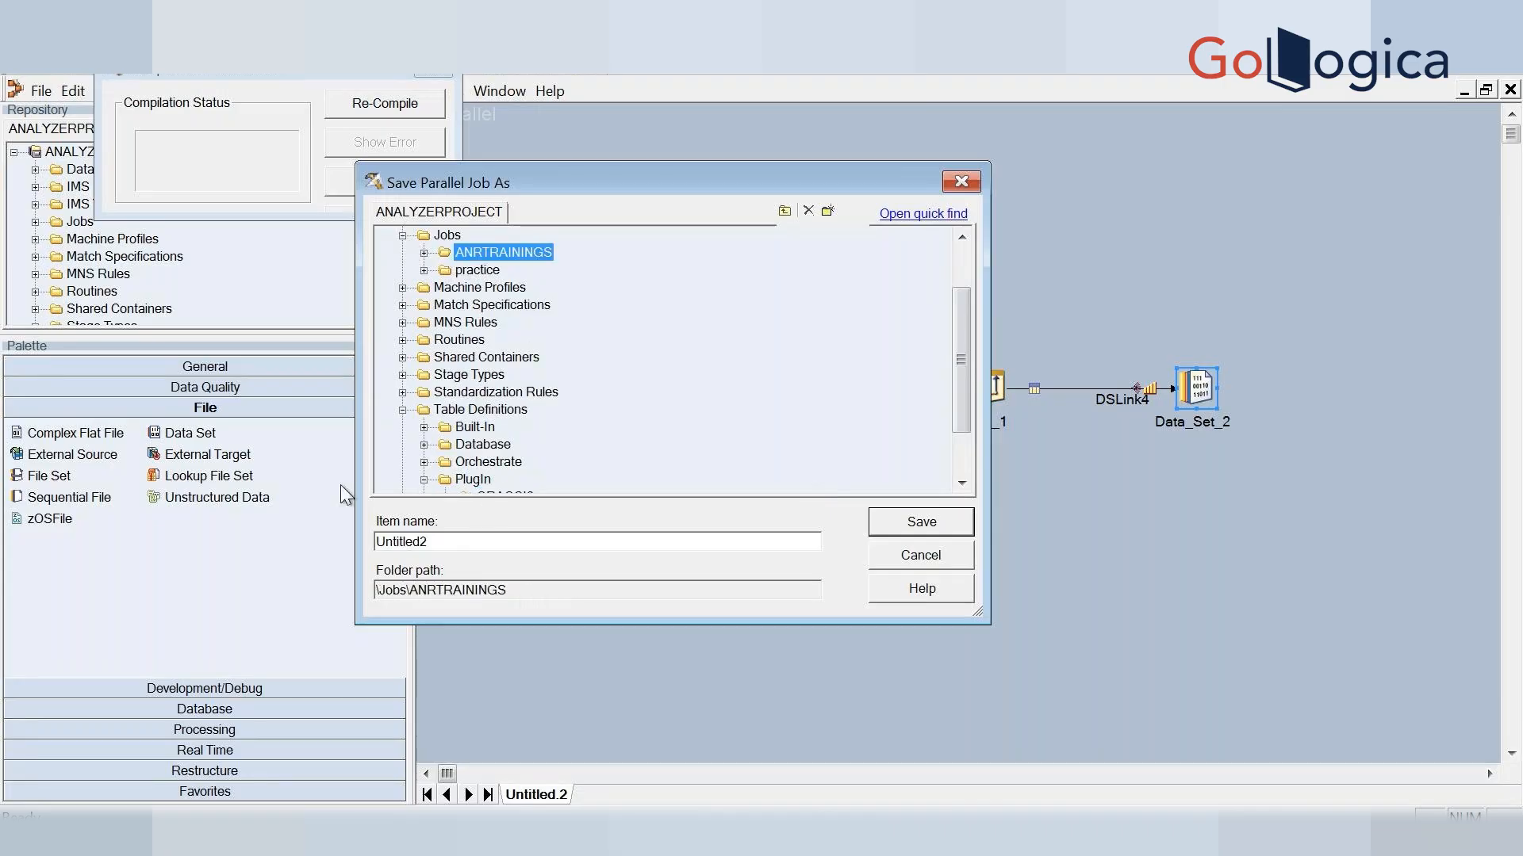
left_click(422, 541)
key("shift+Home")
key("BackSpace")
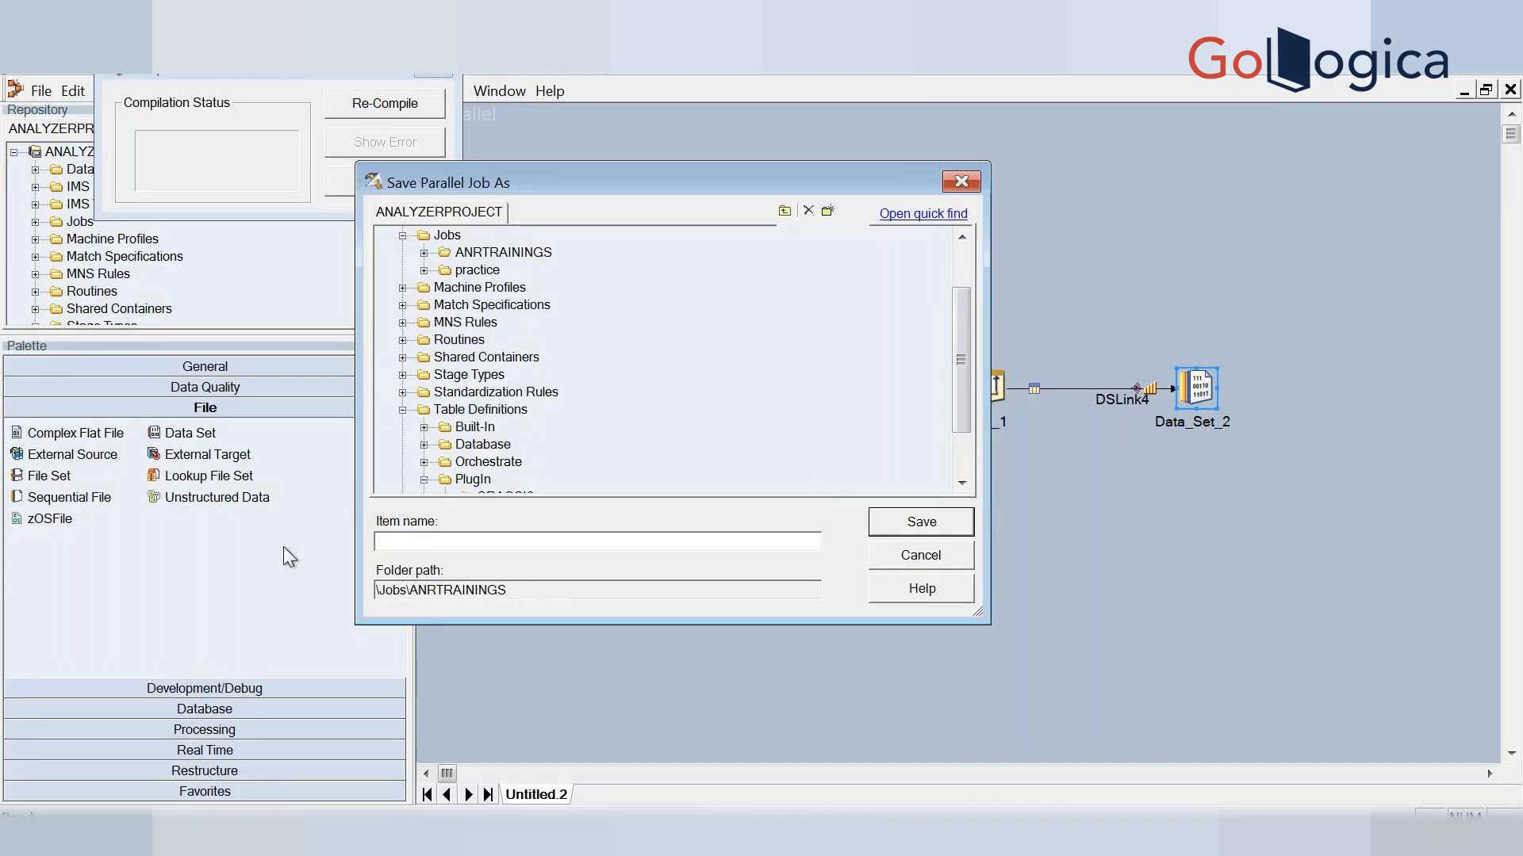
type("sc32_pivot")
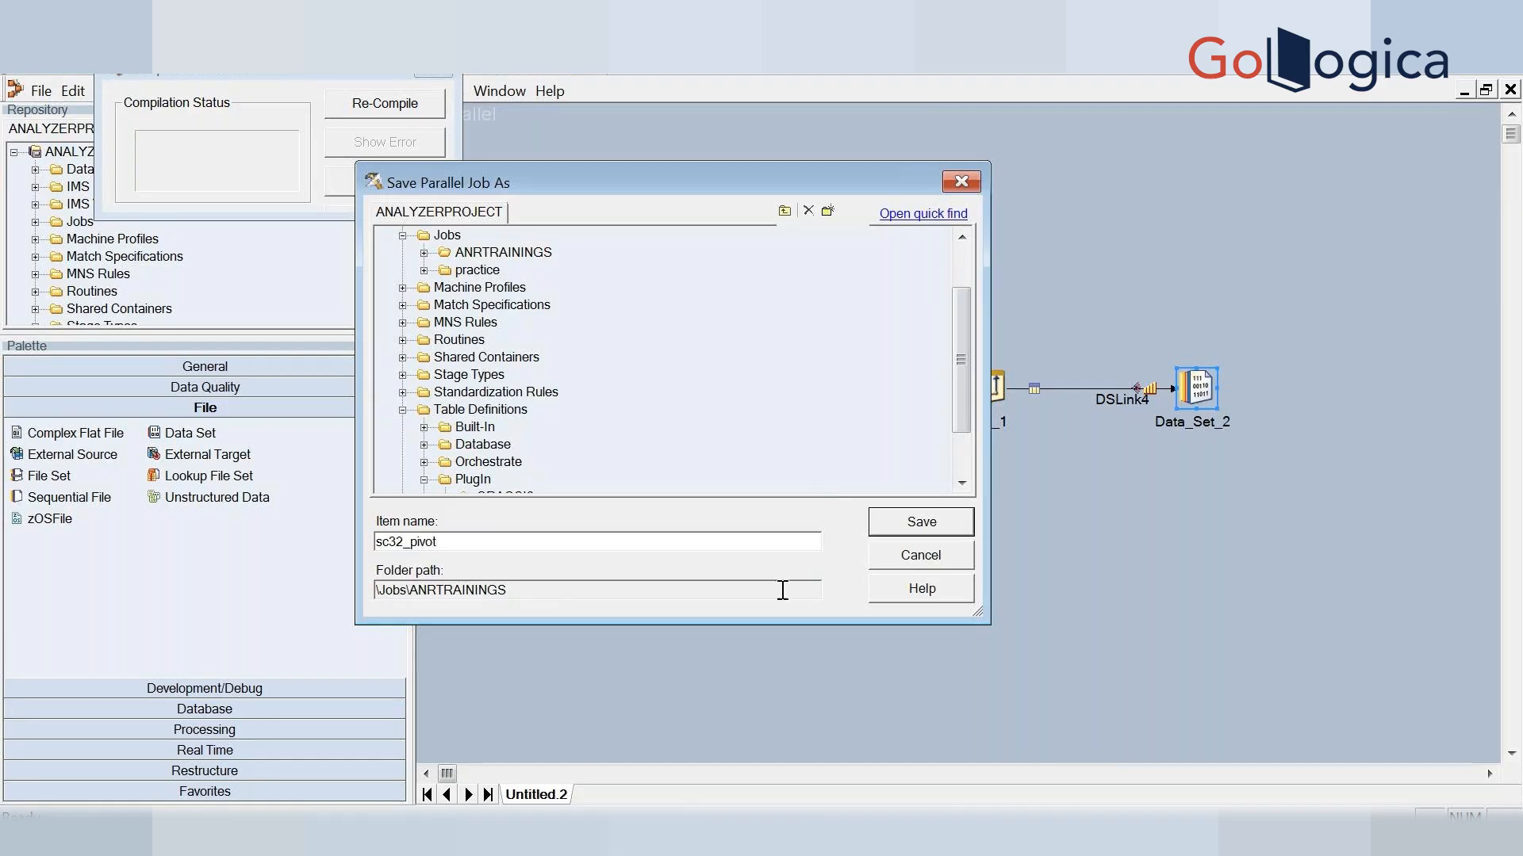
left_click(926, 521)
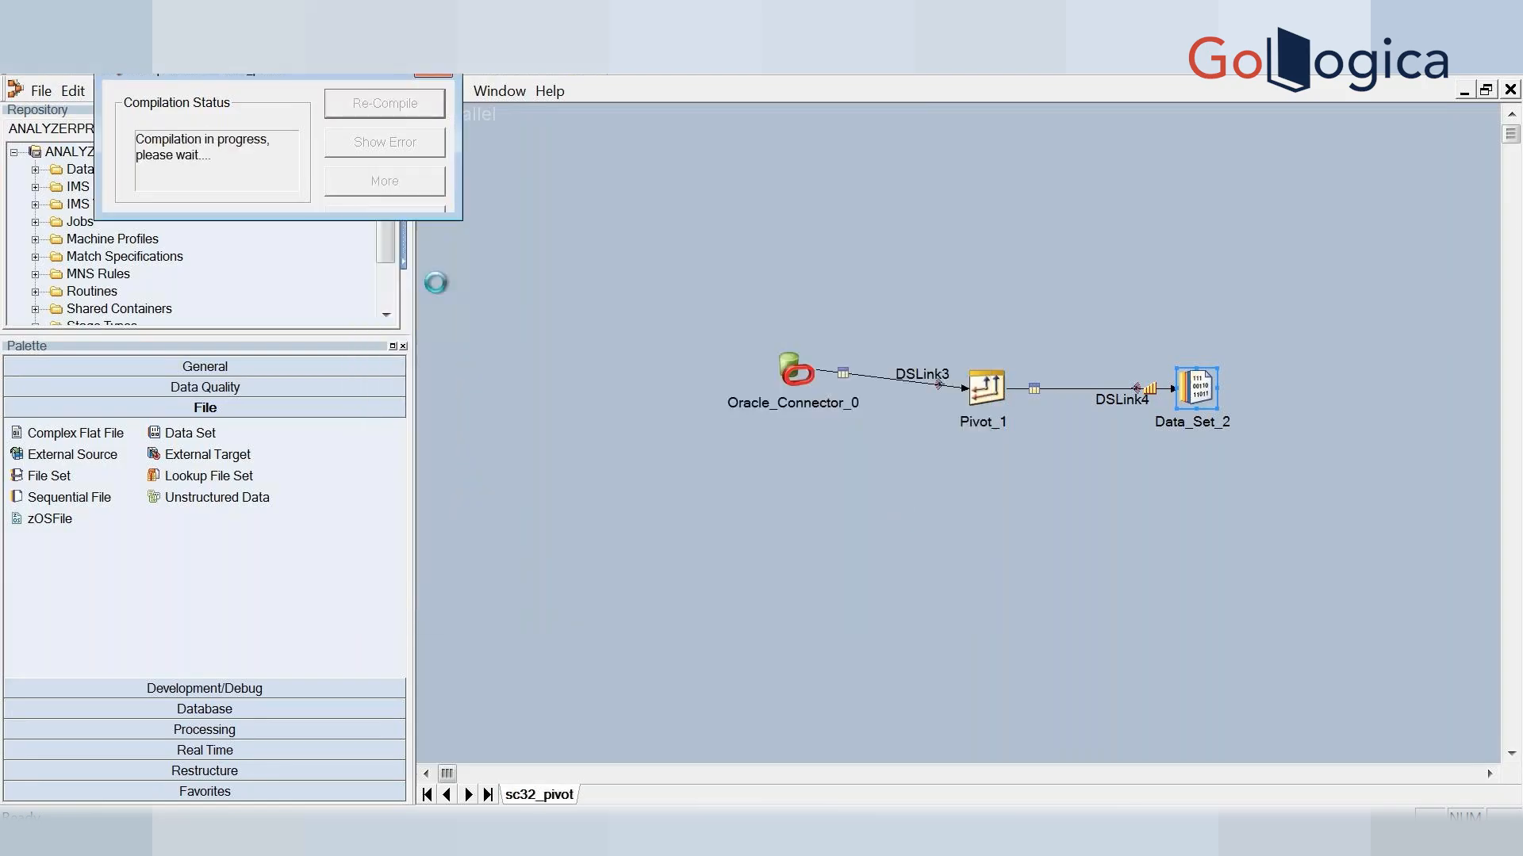
left_click(367, 509)
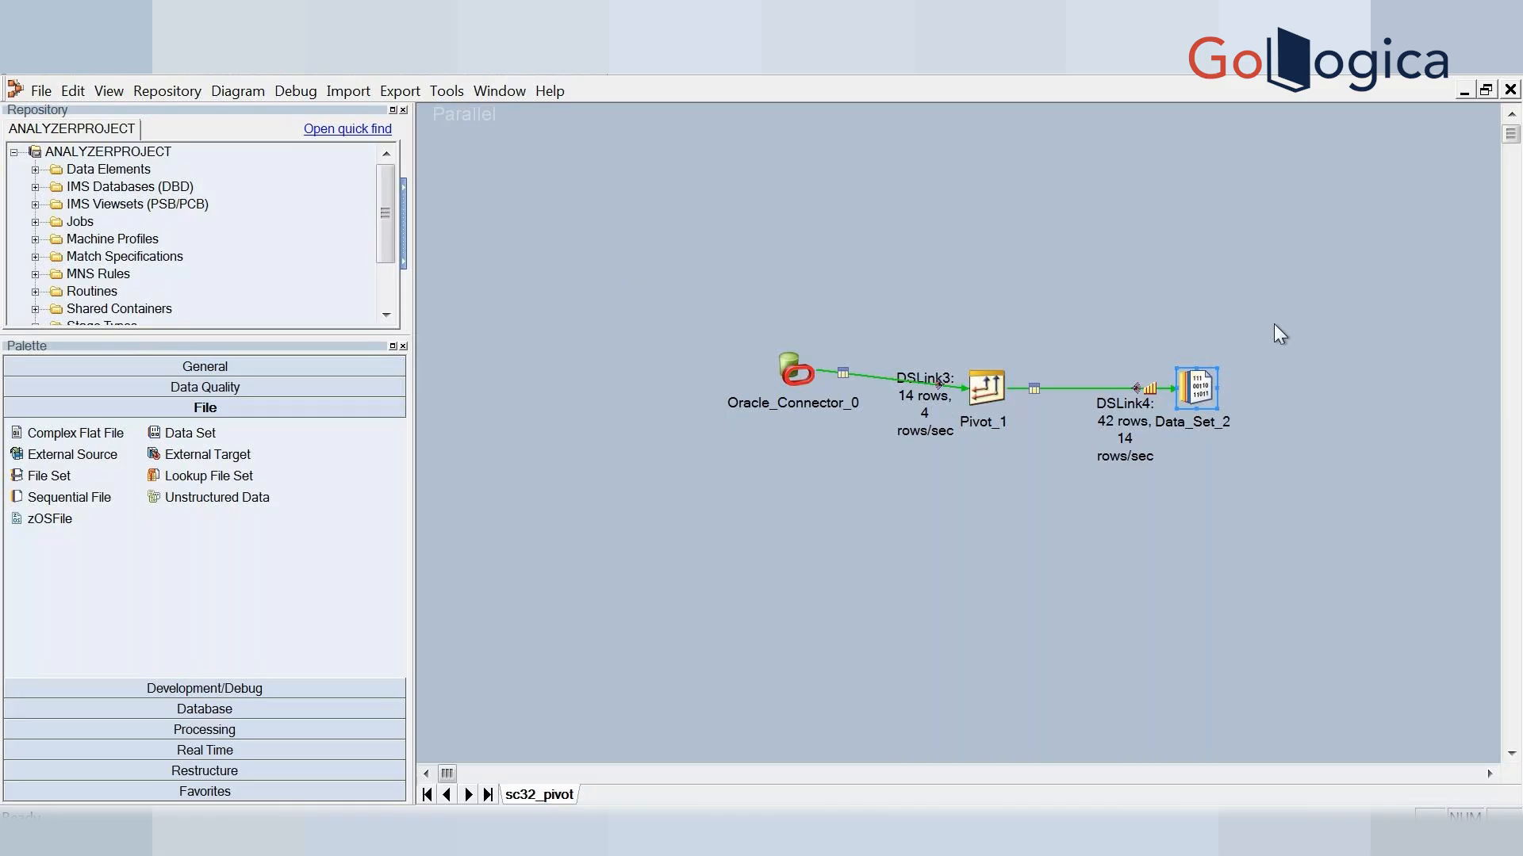
View the pivoted output data of the Data Set stage's DSLink4 link with 100 rows, in a maximized browser window
right_click(1196, 396)
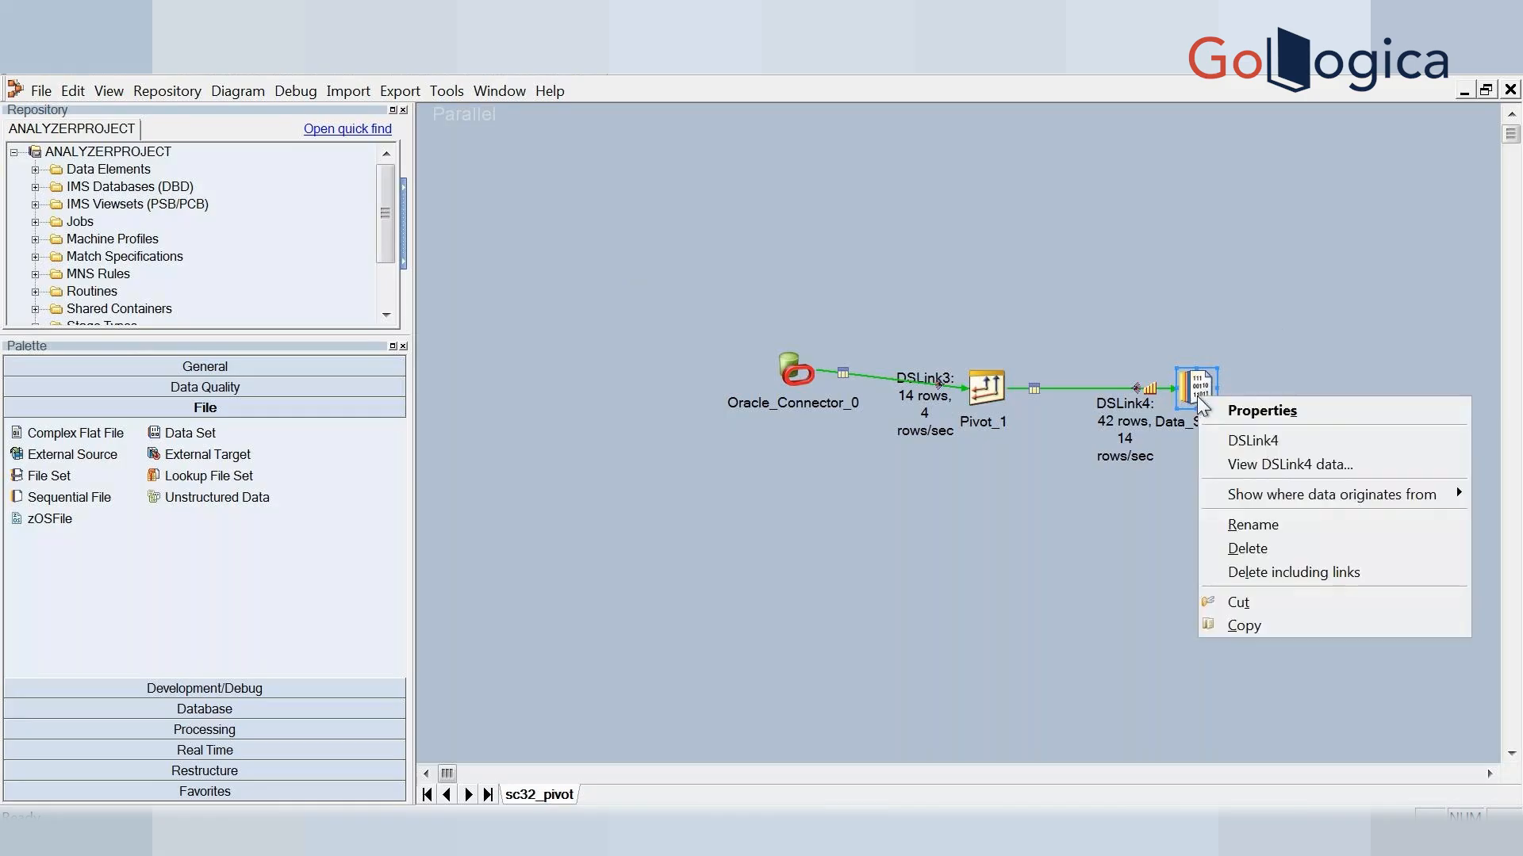
left_click(1283, 460)
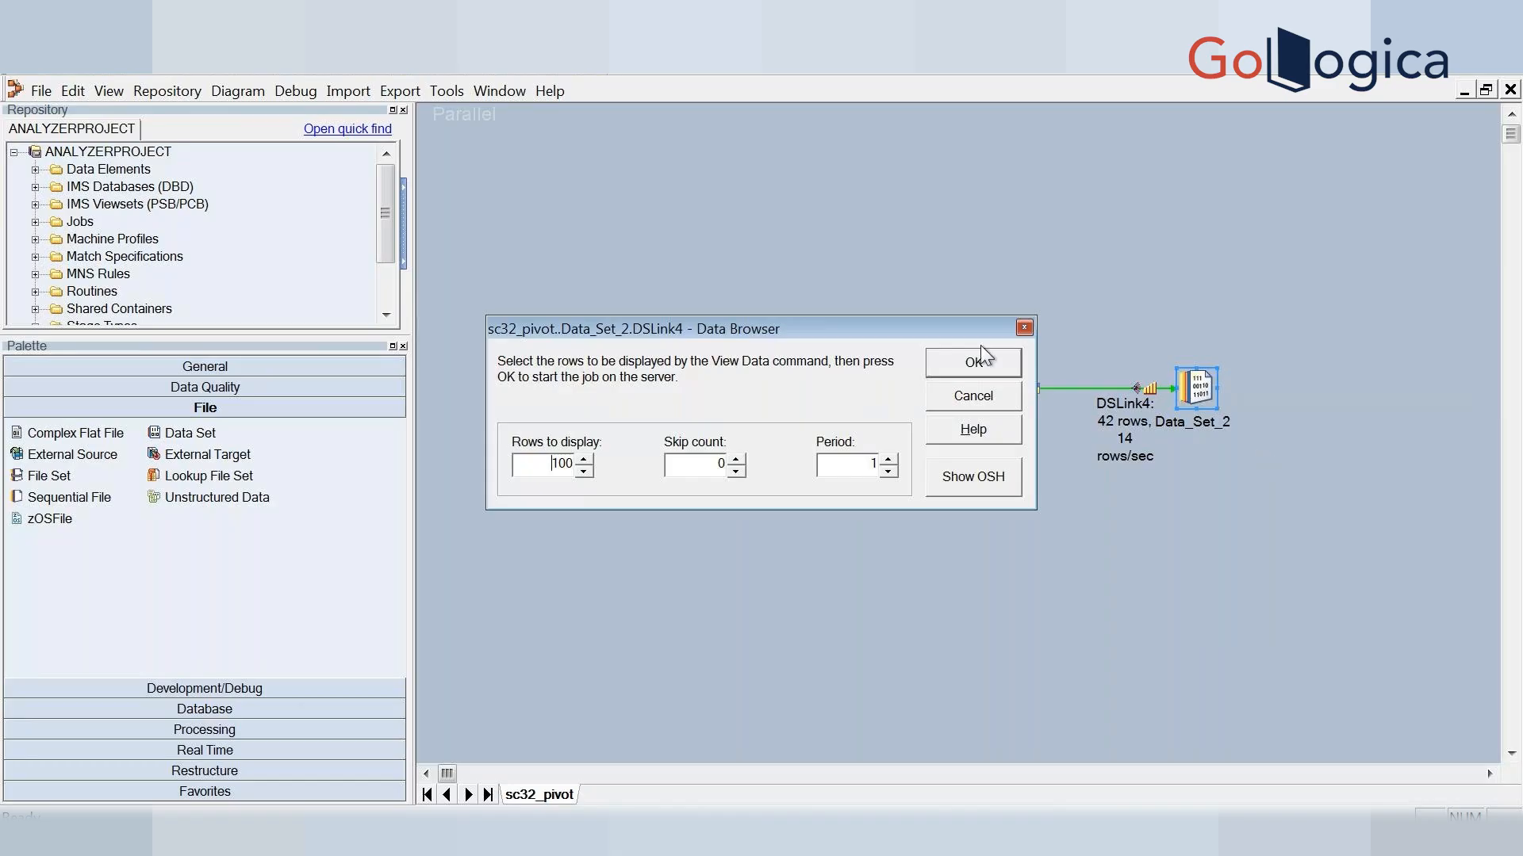
left_click(977, 364)
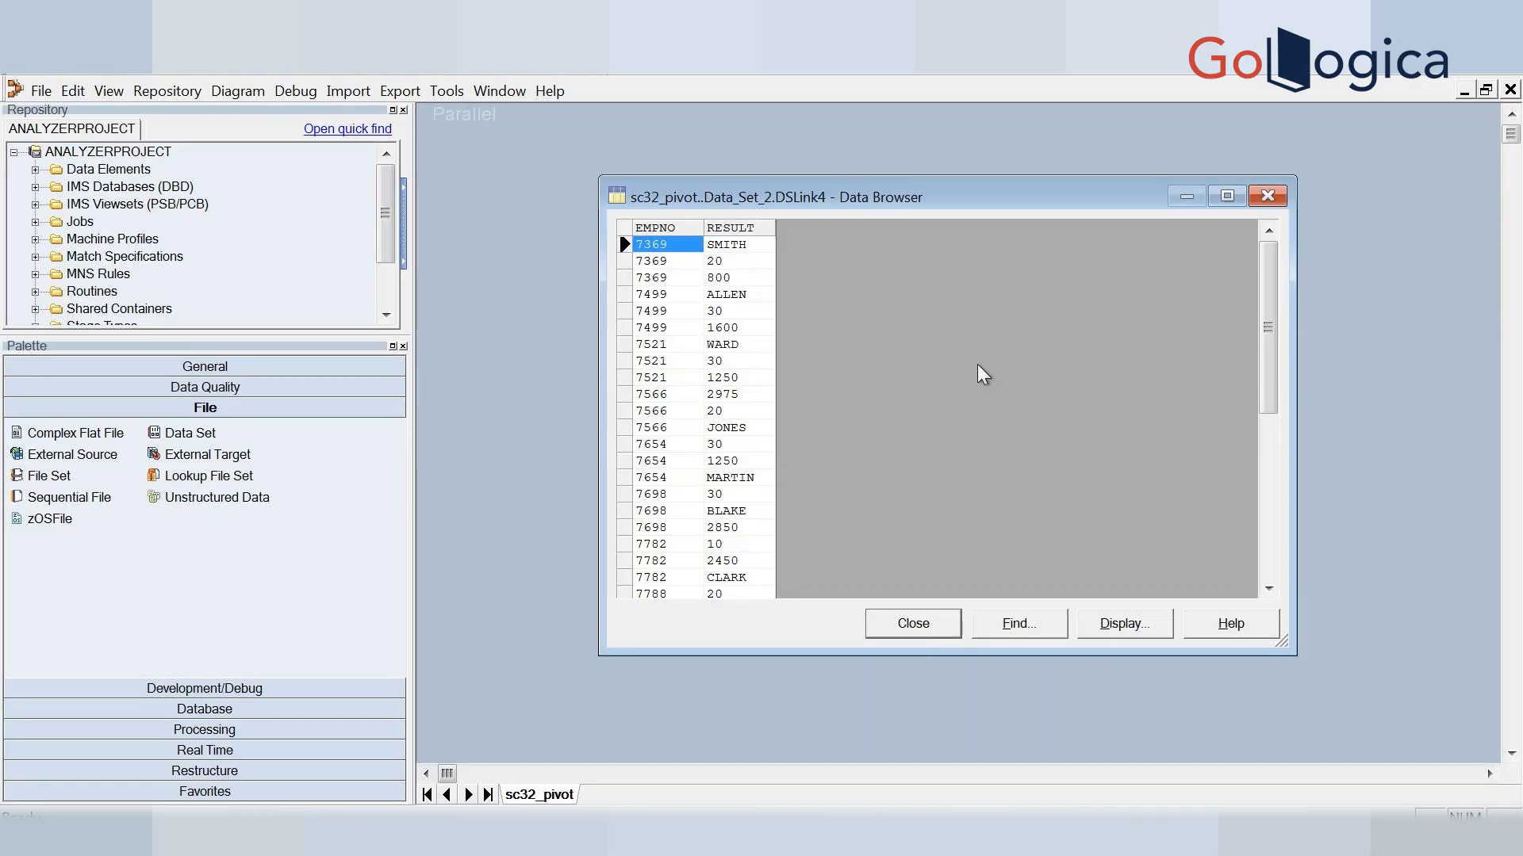
left_click(1226, 196)
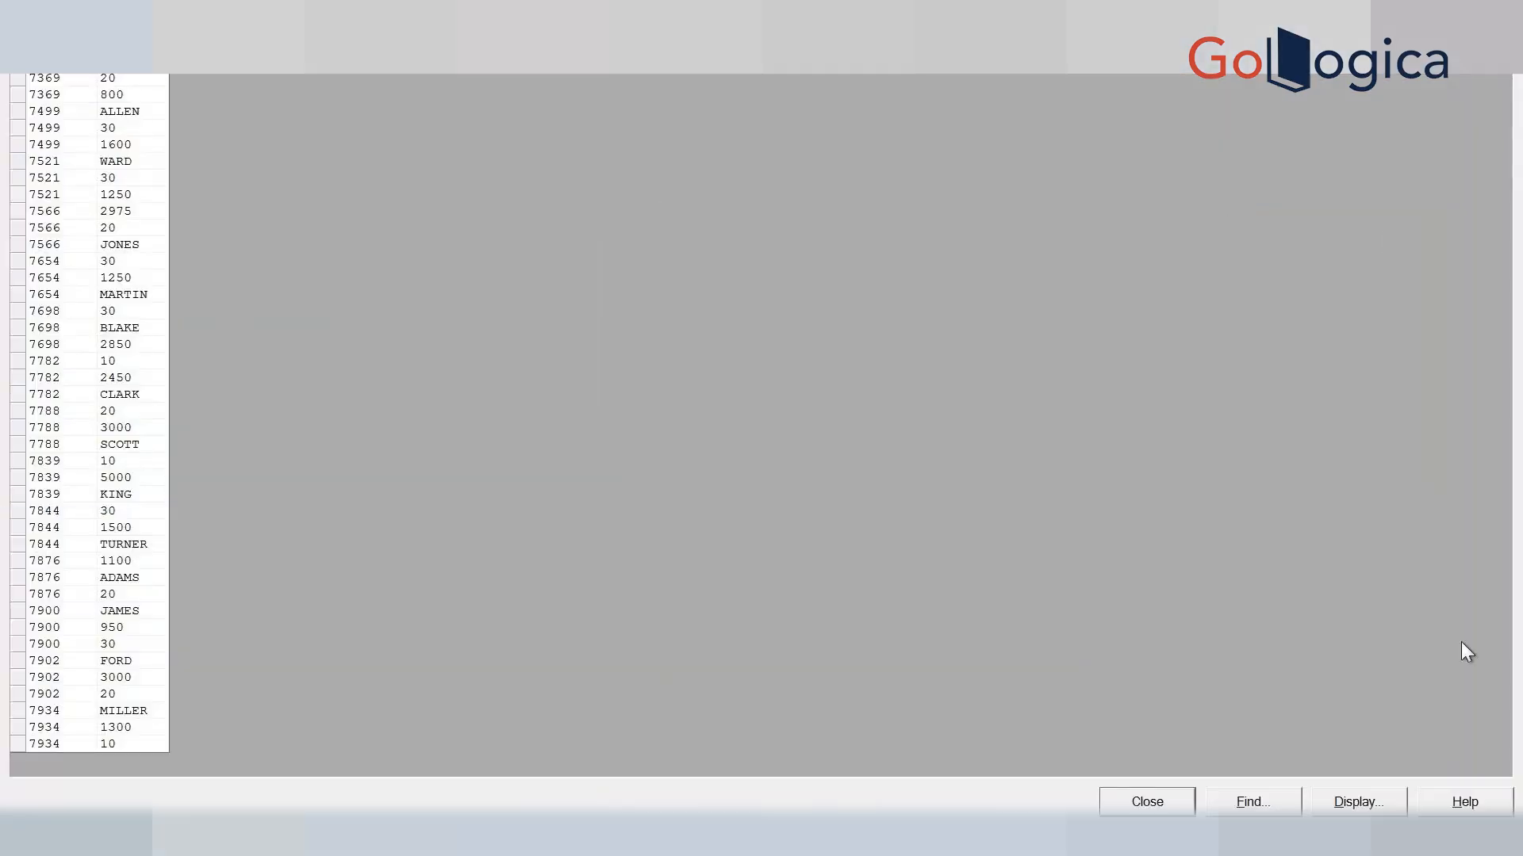
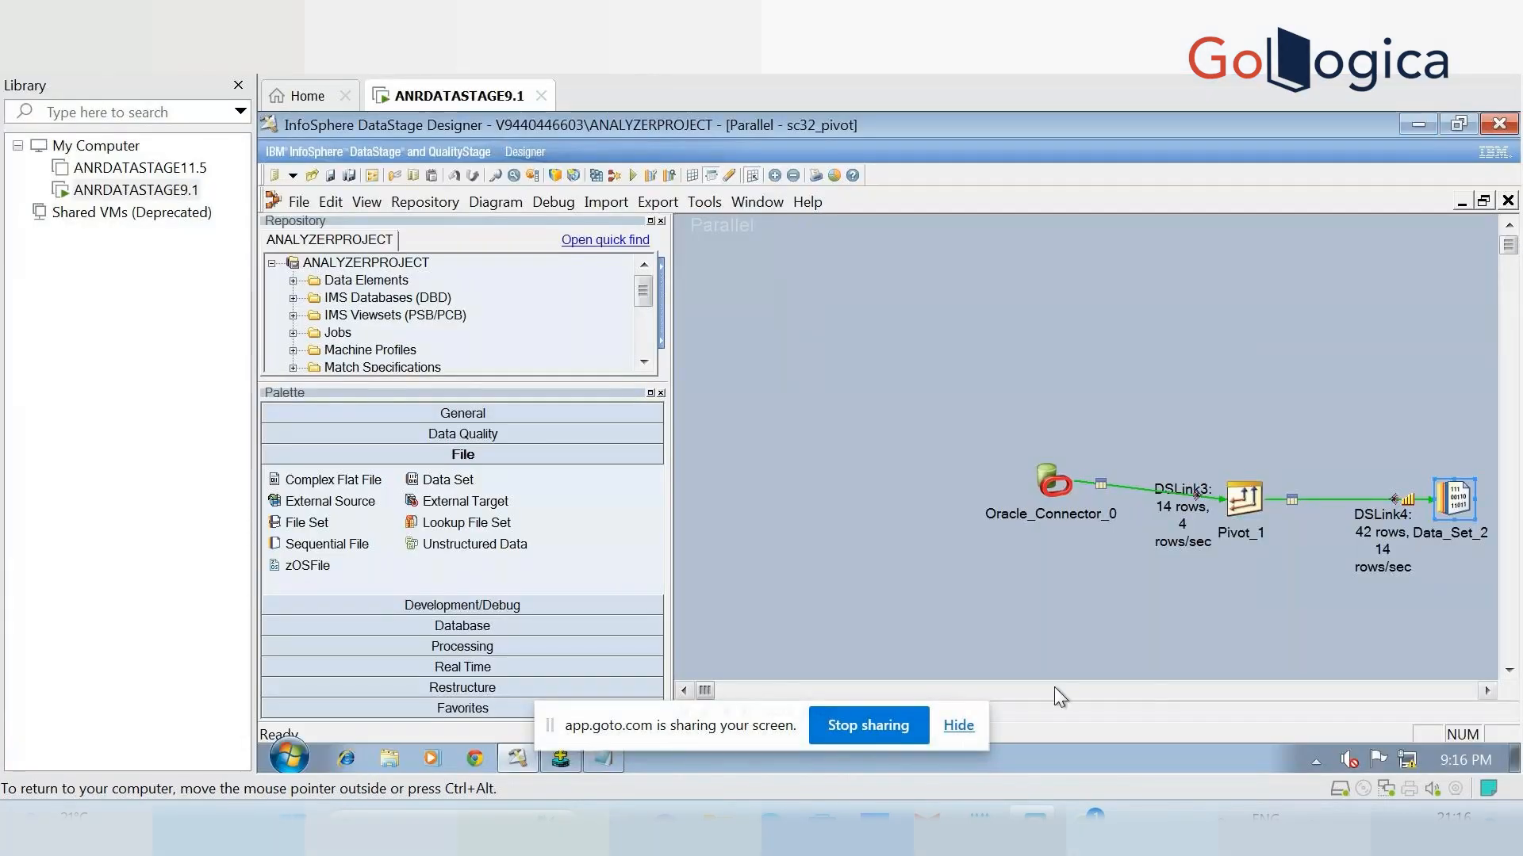
Consult funnel scenario 33 in the scenario notes, return to DataStage Designer and create a new parallel job
left_click(980, 820)
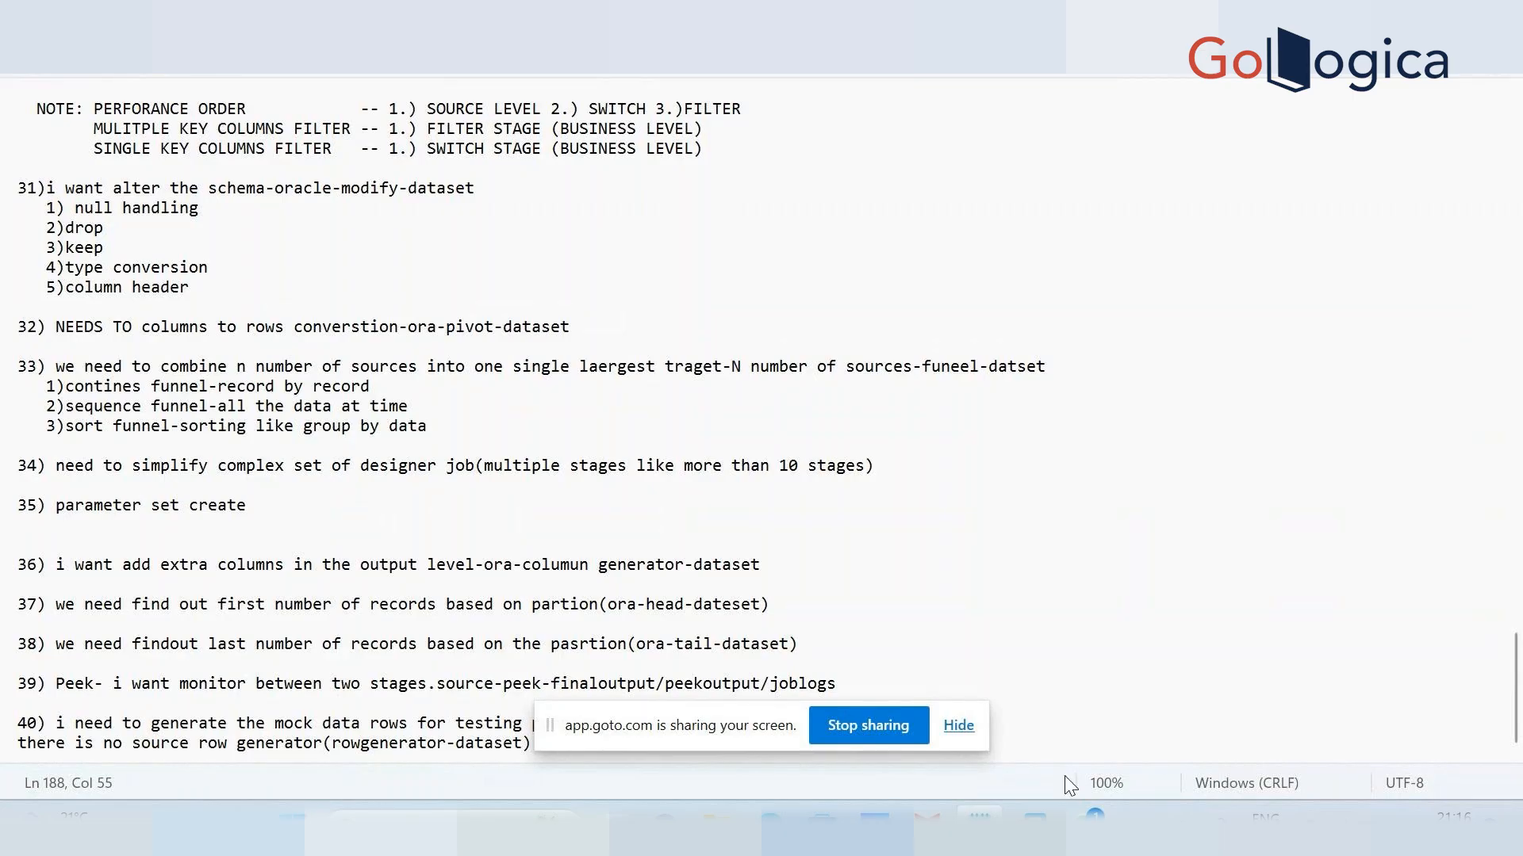
mouse_move(1032, 817)
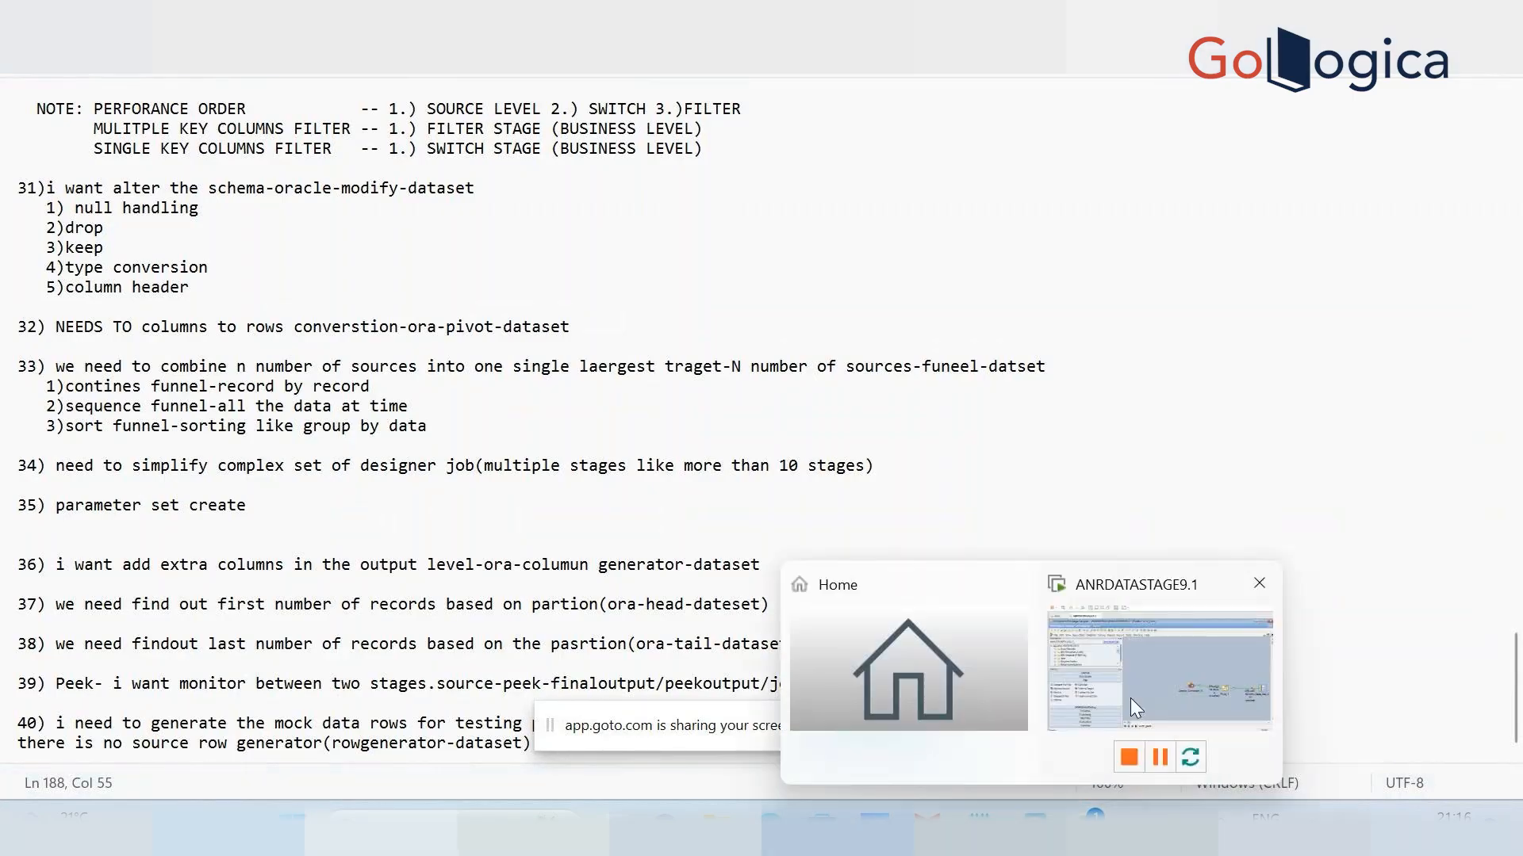
left_click(1130, 706)
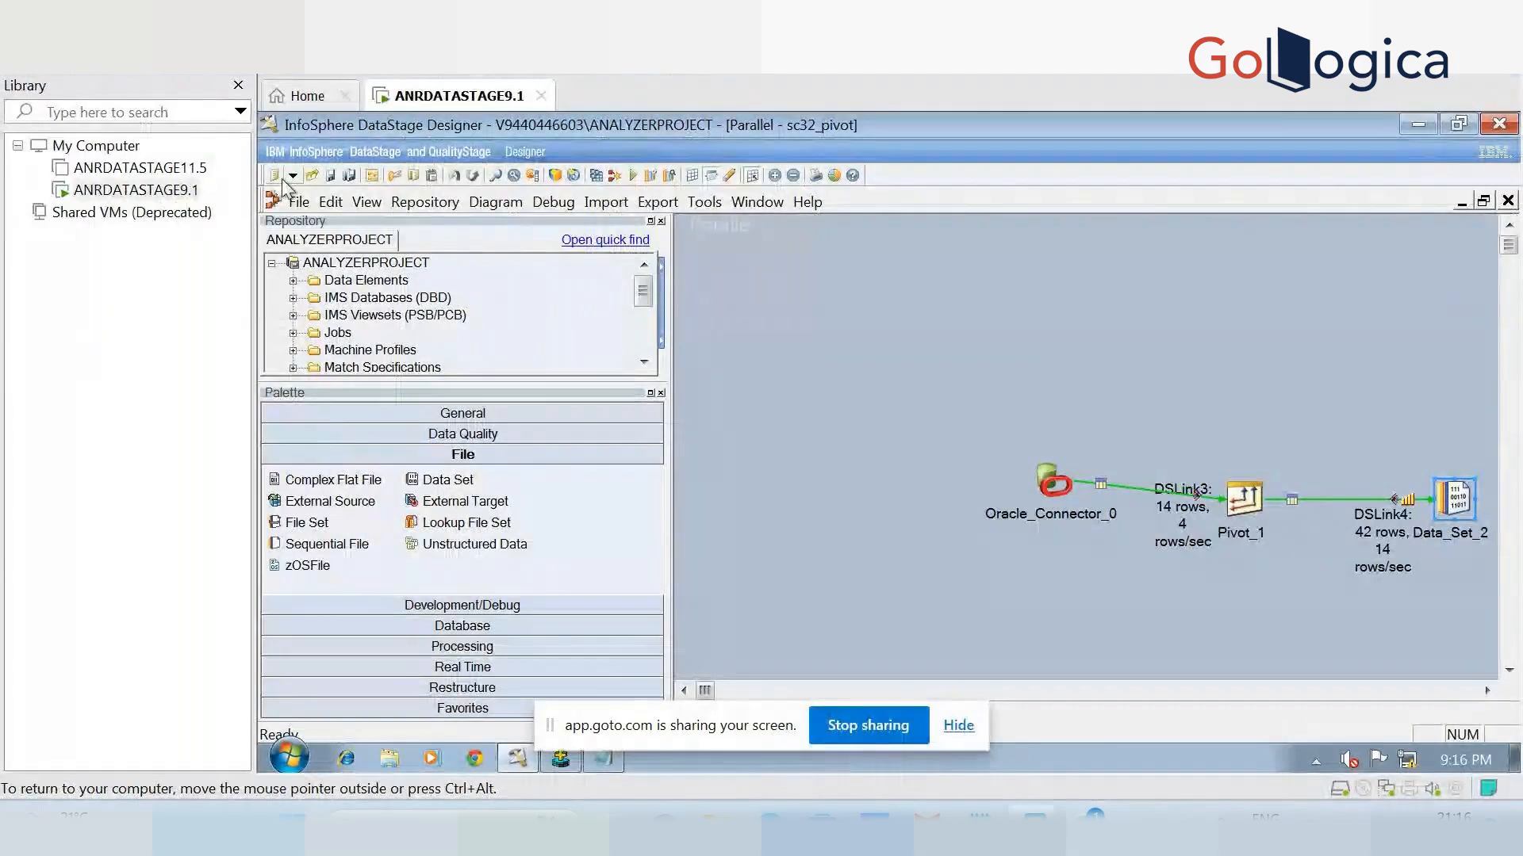
left_click(299, 204)
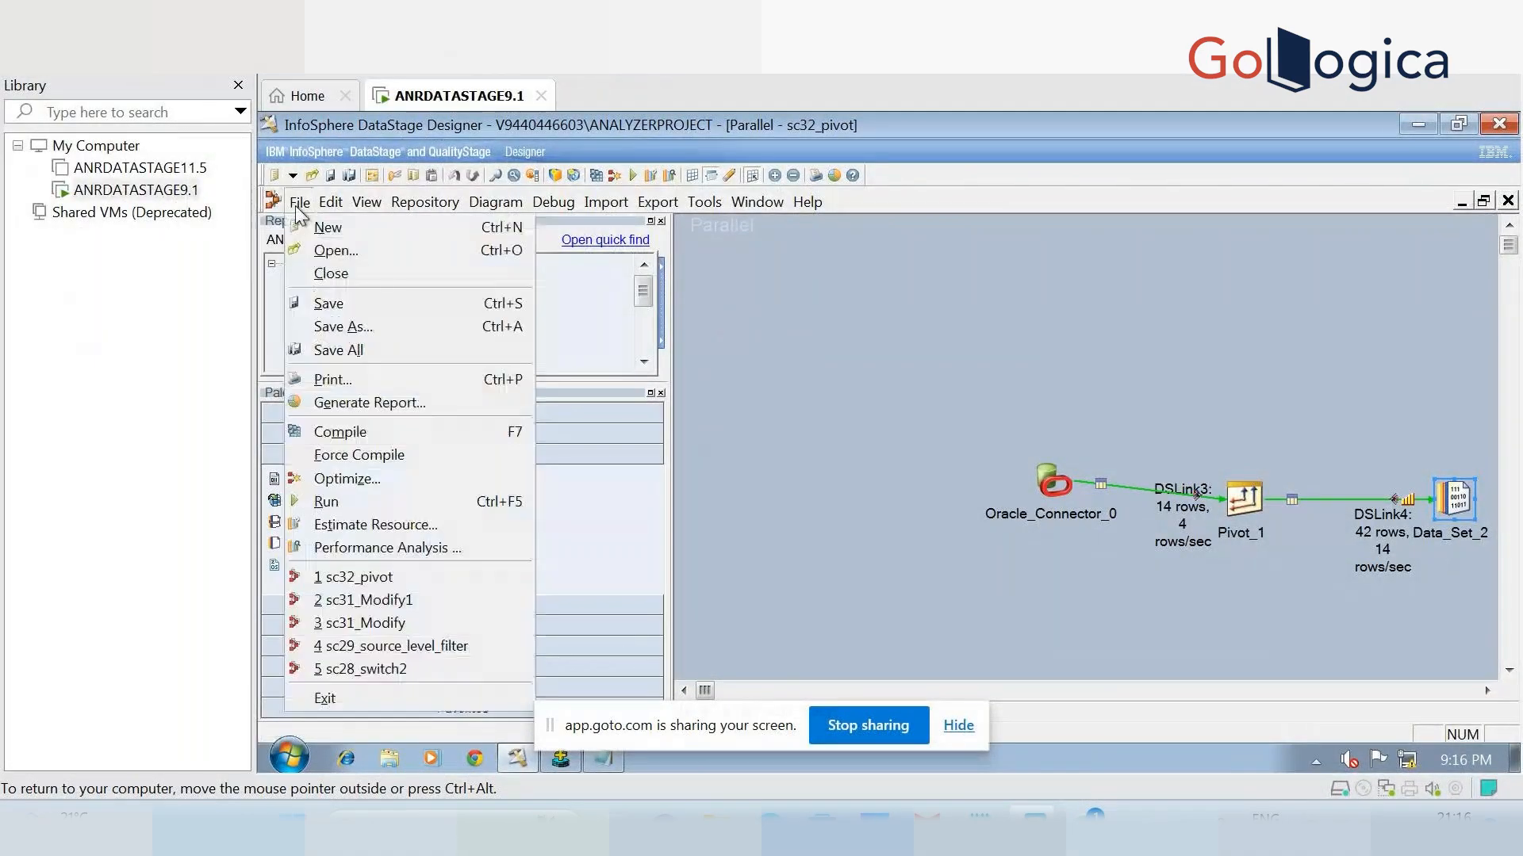
left_click(325, 232)
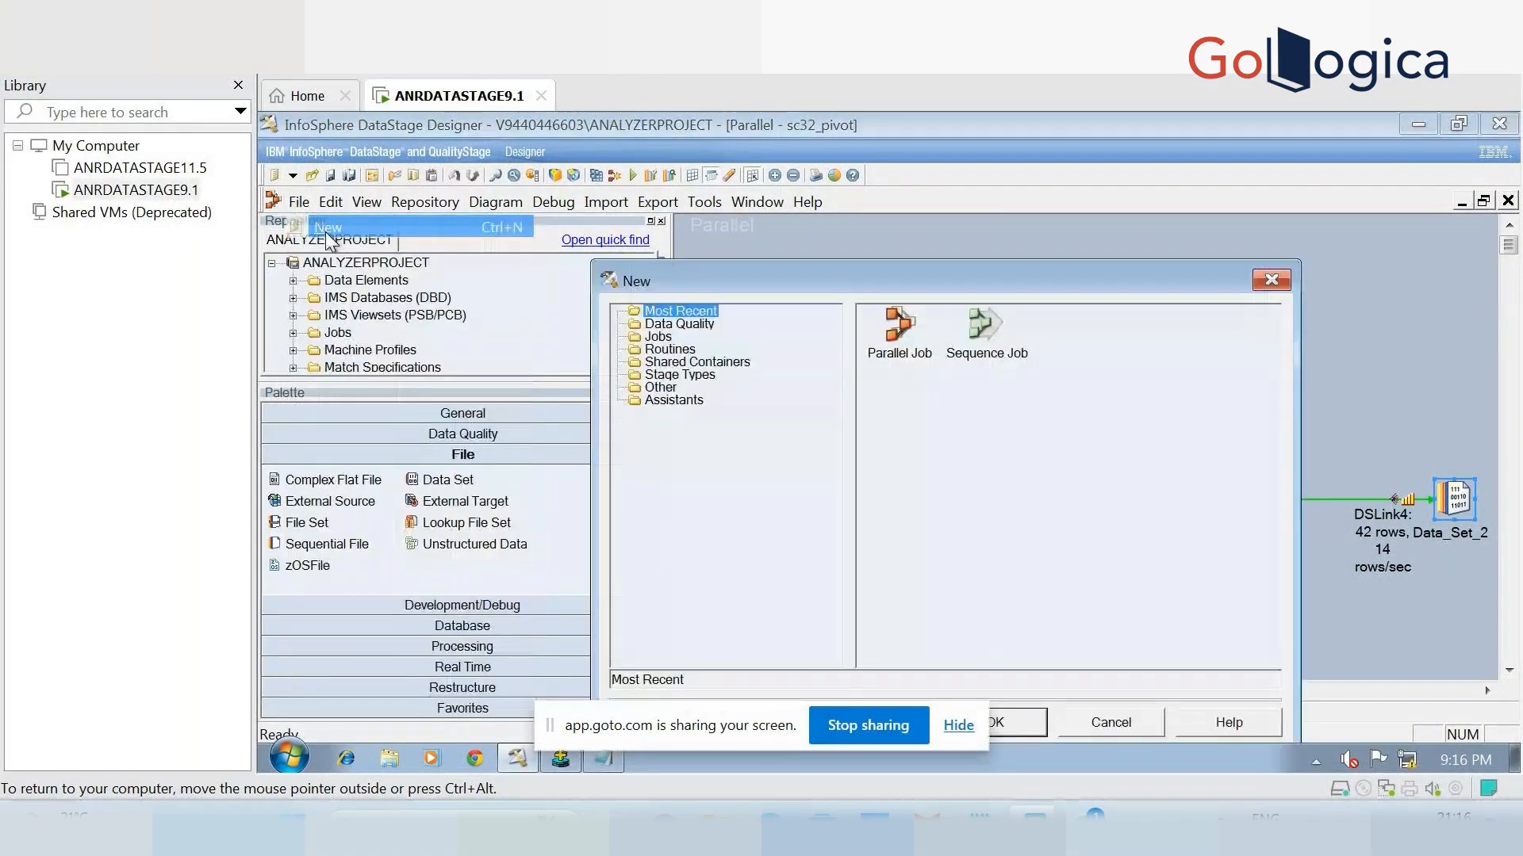
double_click(906, 332)
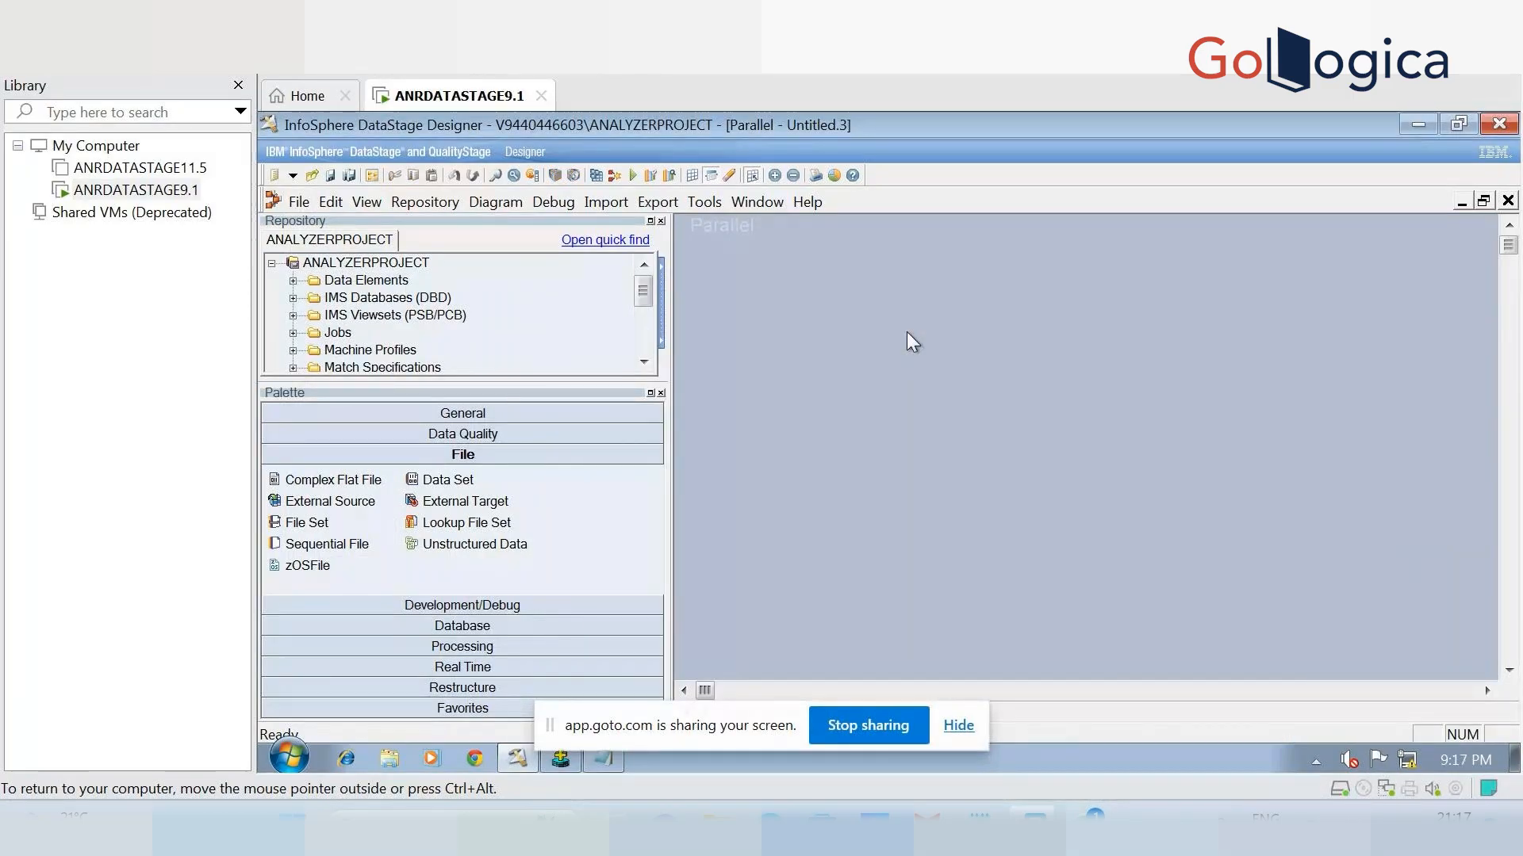
Place a Funnel processing stage in the middle of the new job's canvas, with the virtual machine shown full screen
left_click(483, 649)
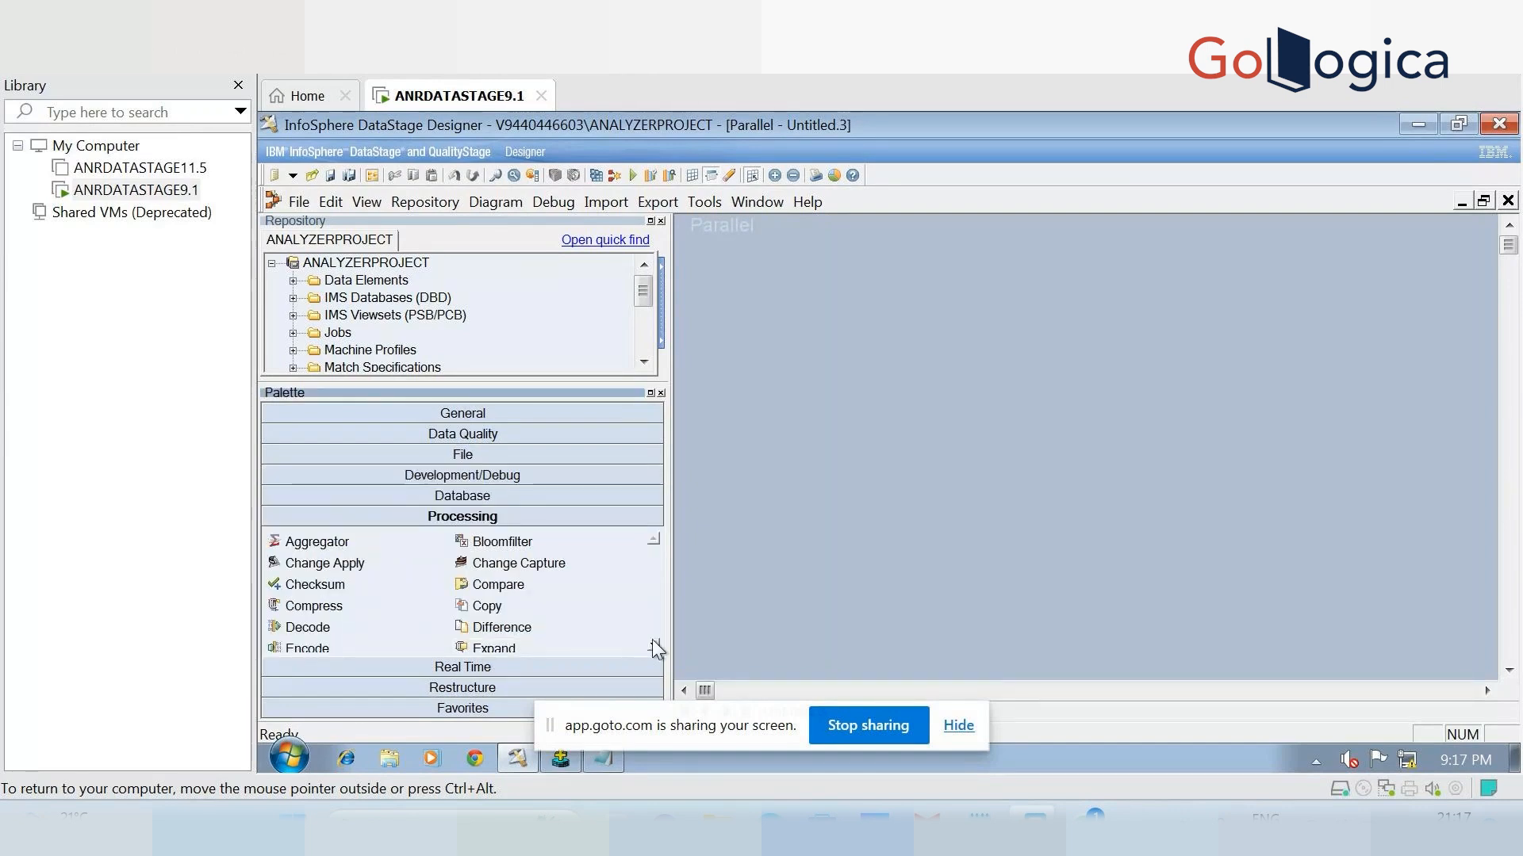
left_click(654, 646)
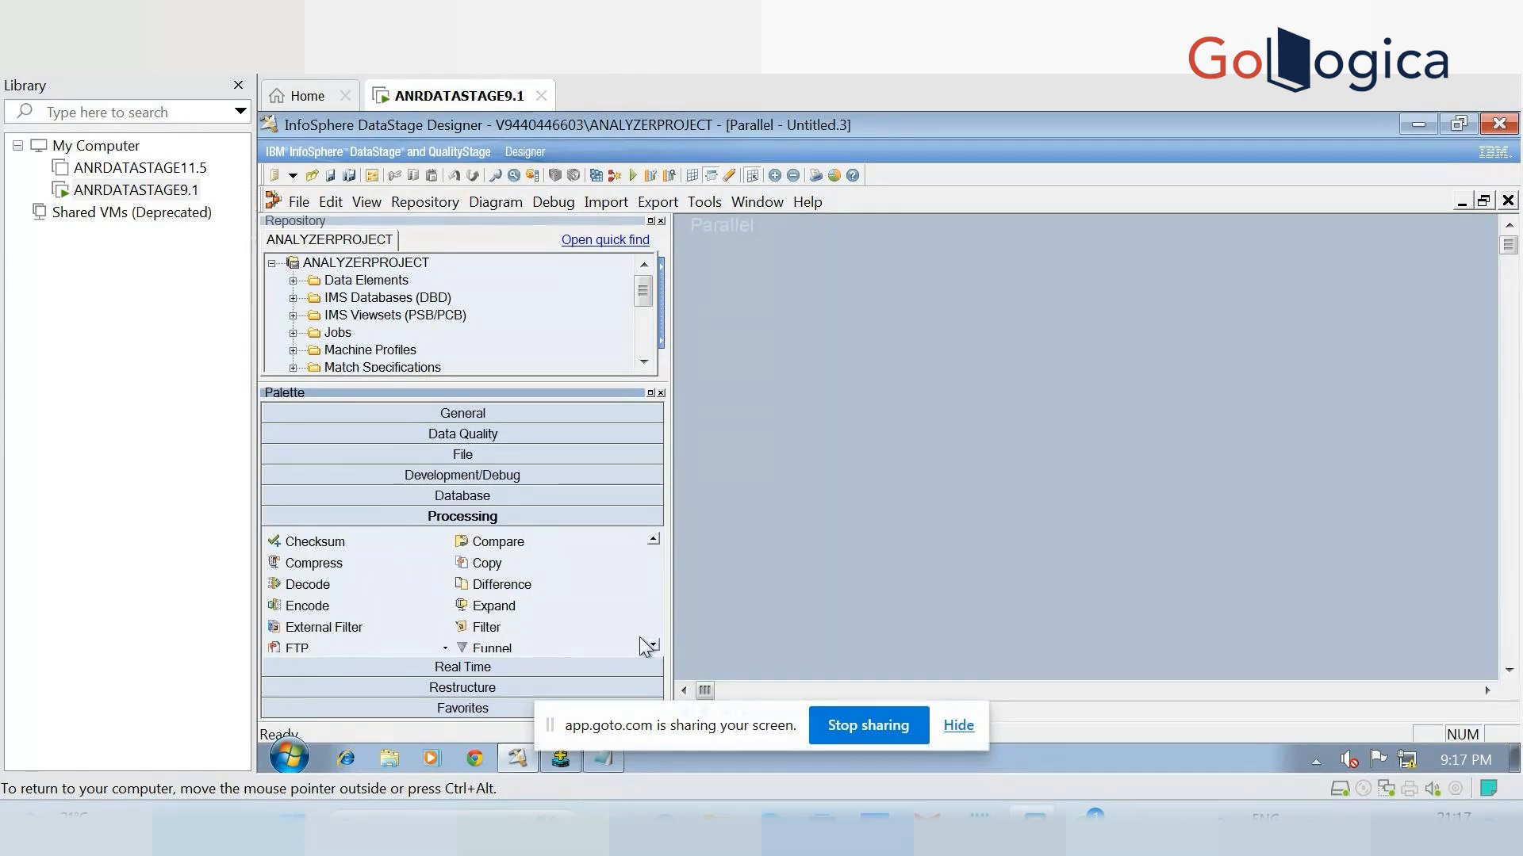
left_click_drag(492, 648, 1021, 424)
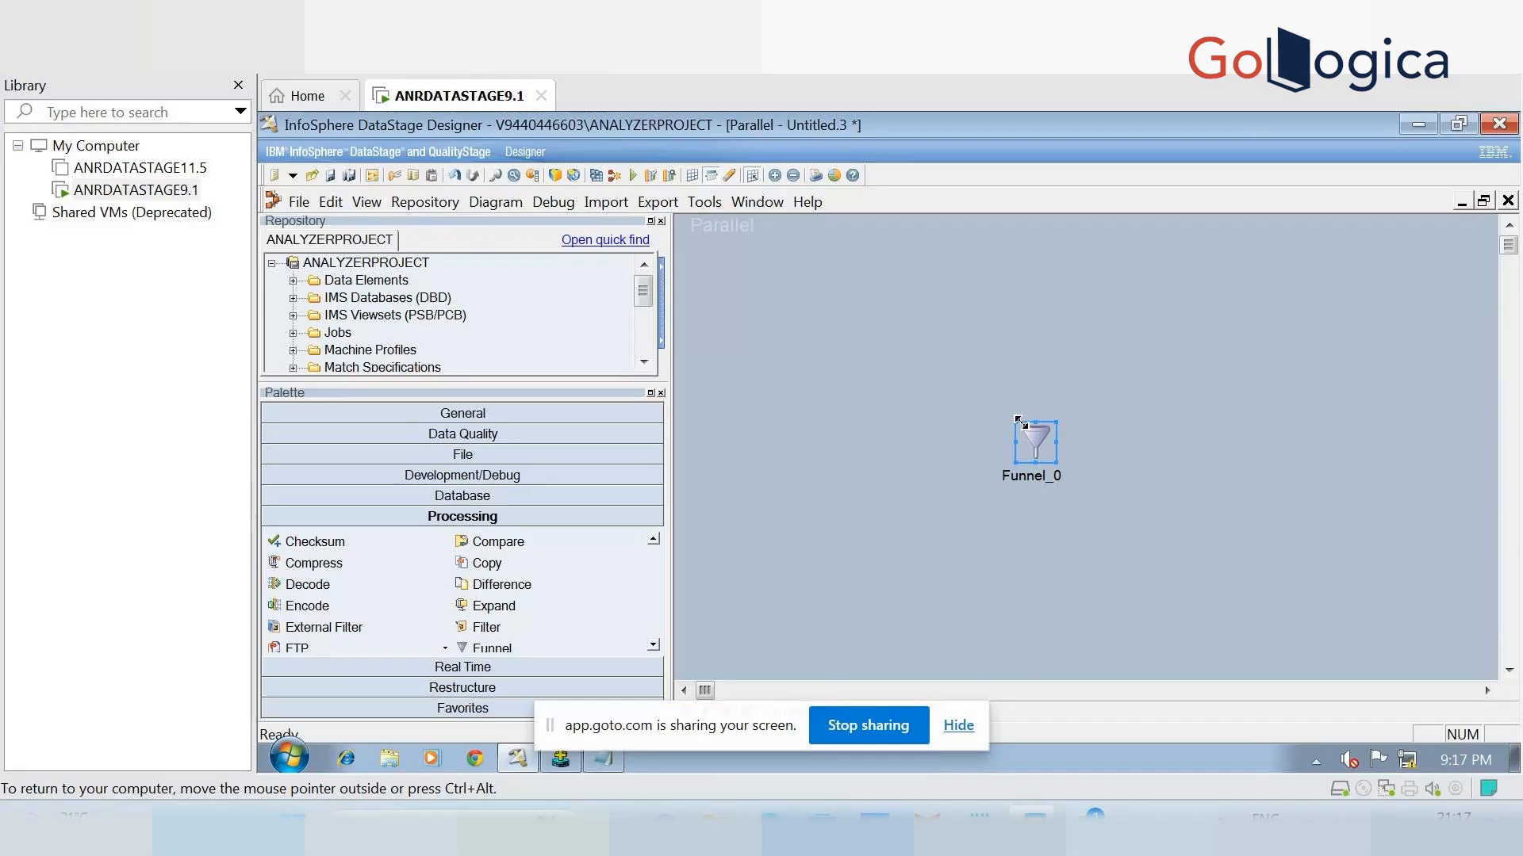
key("ctrl+alt+Return")
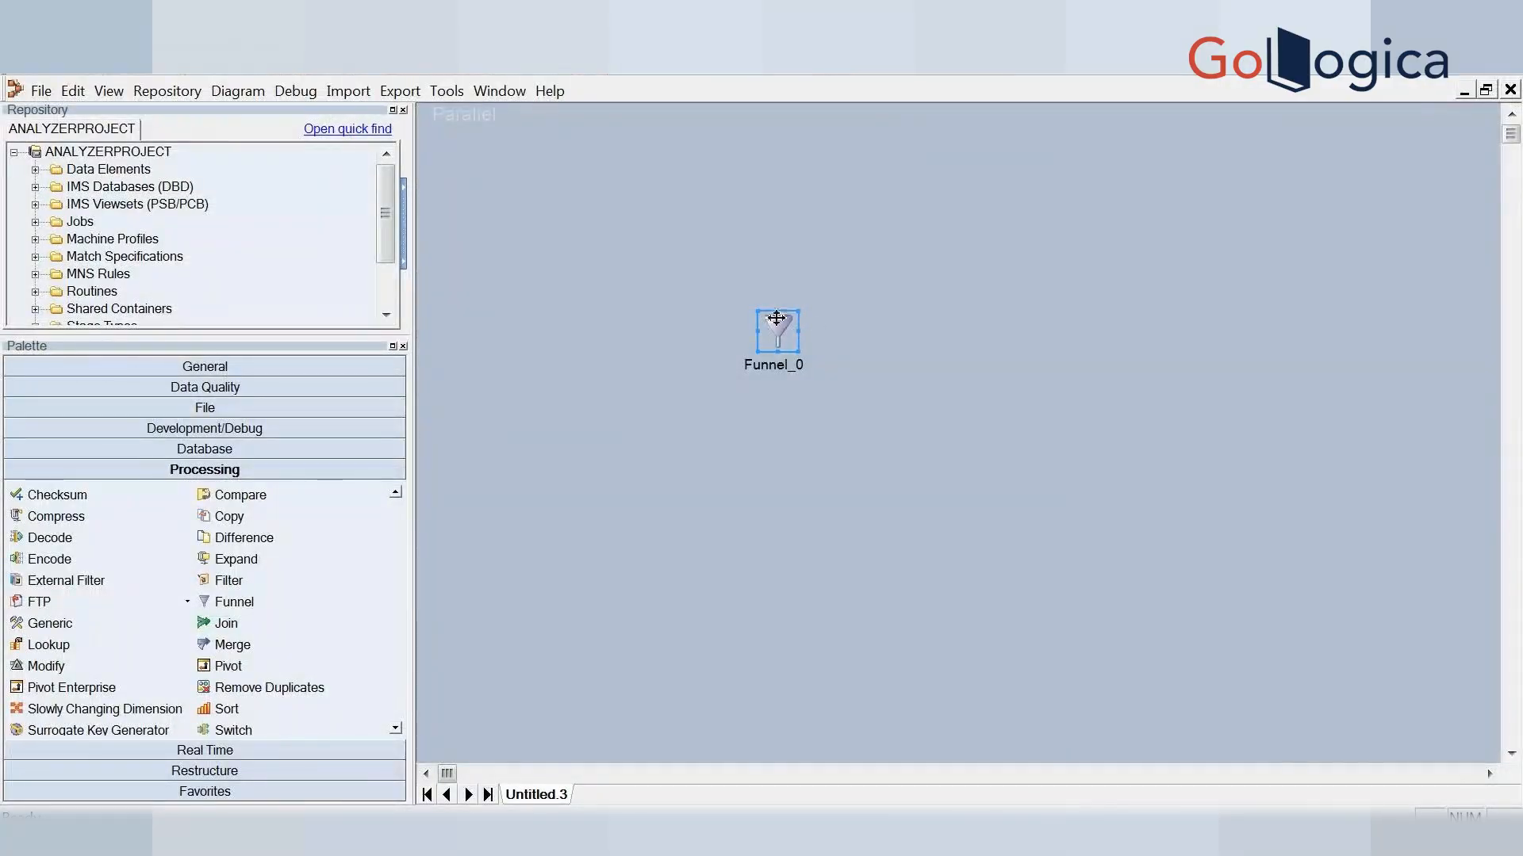
left_click_drag(777, 318, 854, 355)
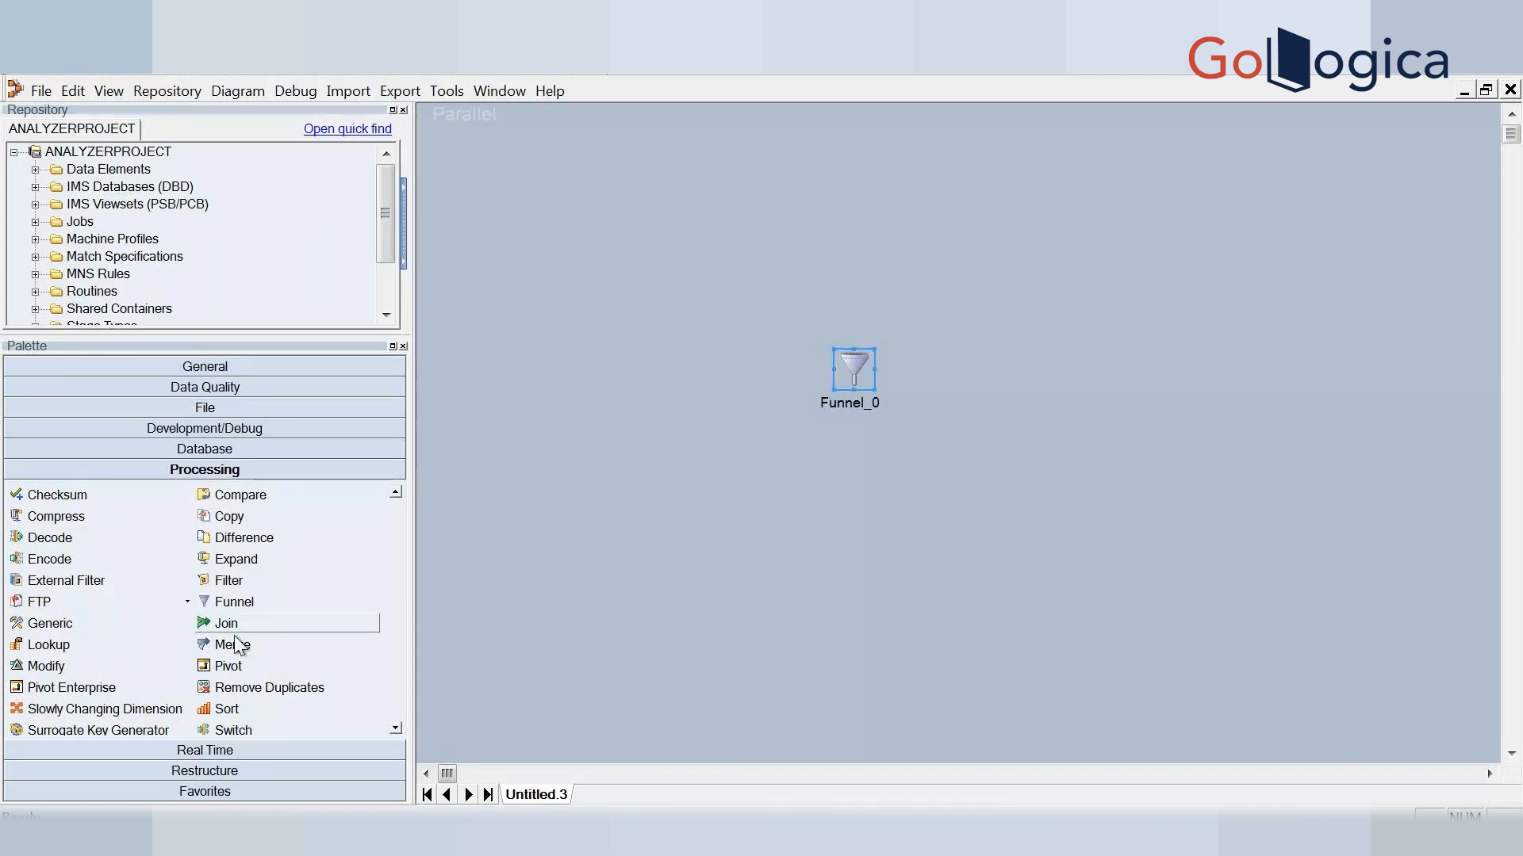
Add a target Data Set to the right of the Funnel, and a Data Set, Sequential File and Oracle Connector as sources to its left
left_click(241, 402)
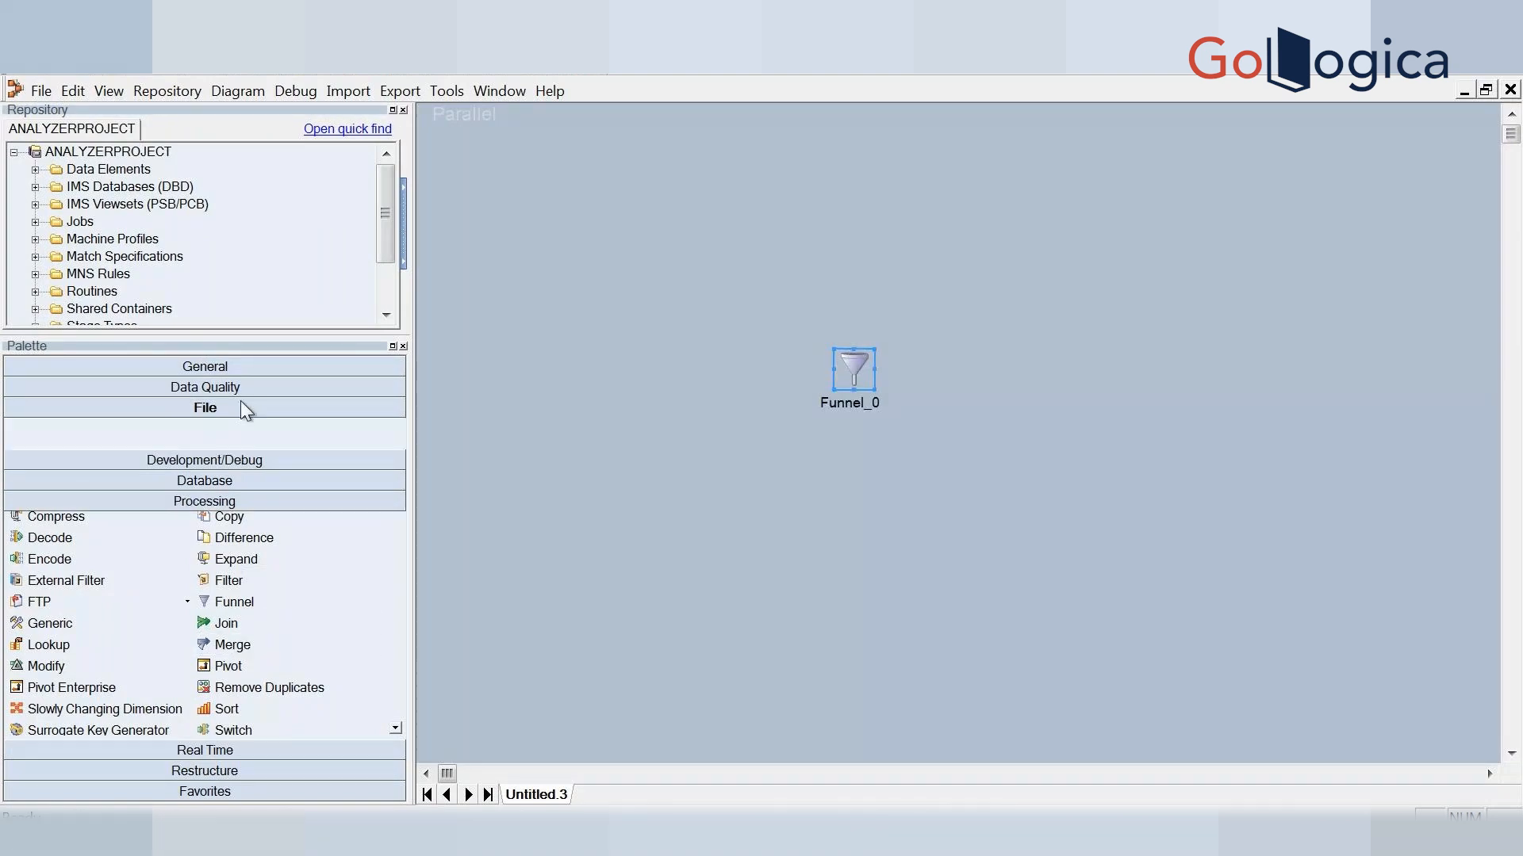
left_click_drag(199, 433, 1178, 367)
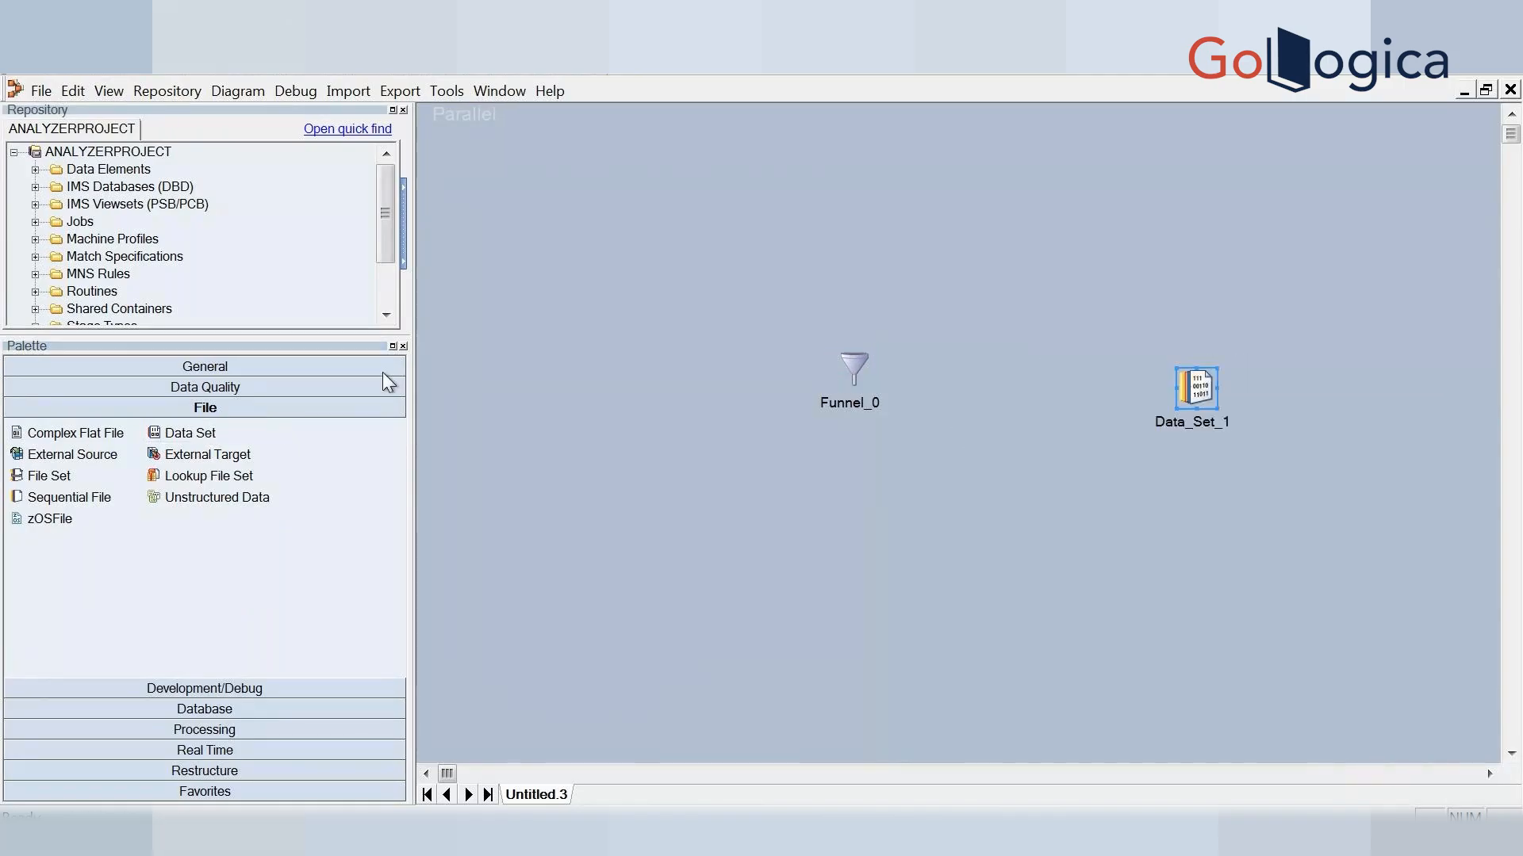
left_click_drag(174, 433, 549, 342)
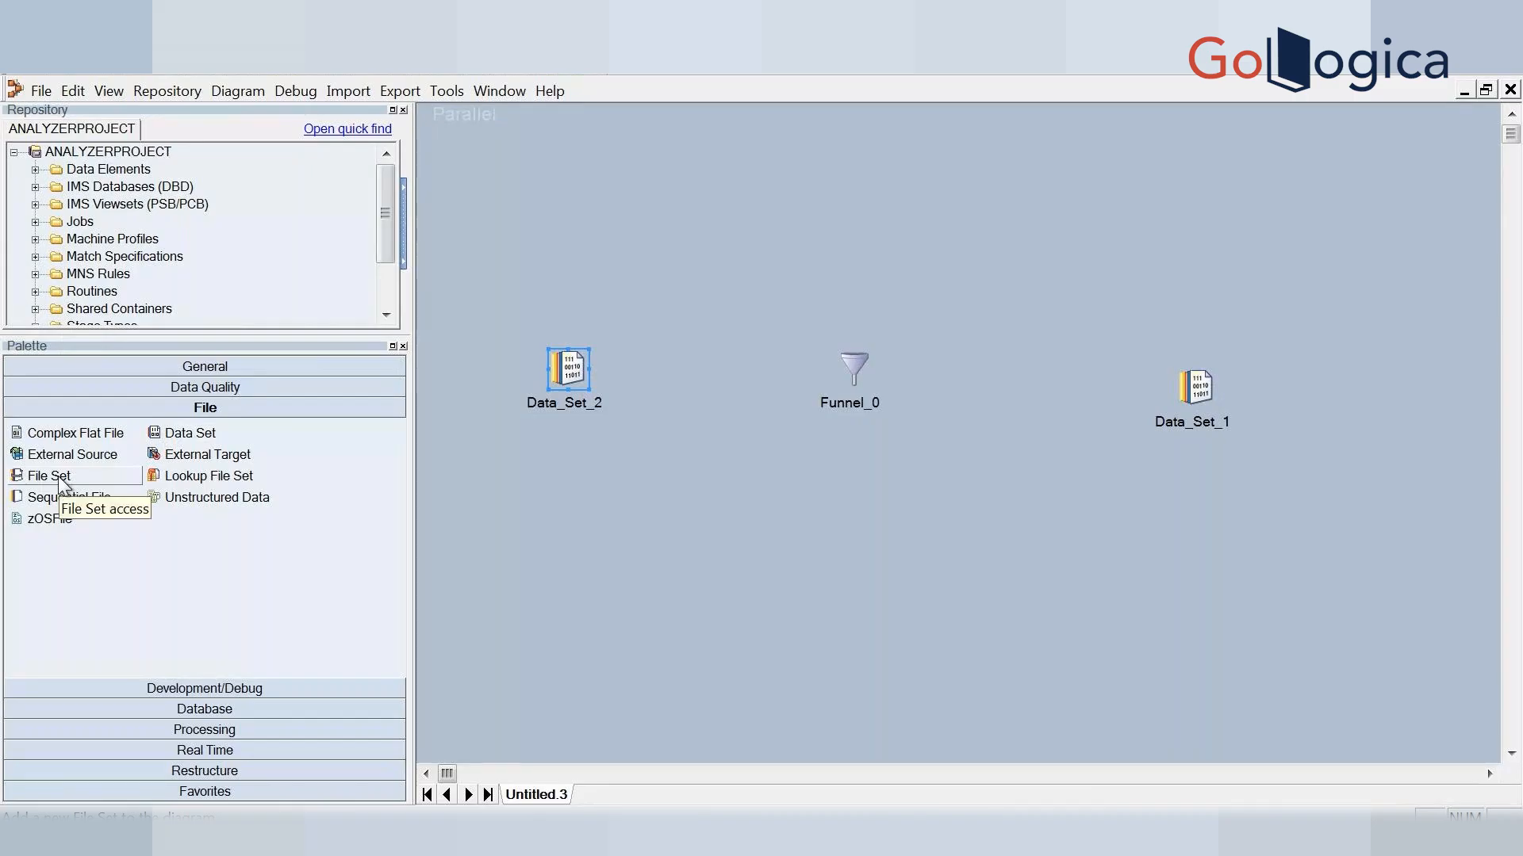
left_click_drag(91, 492, 595, 278)
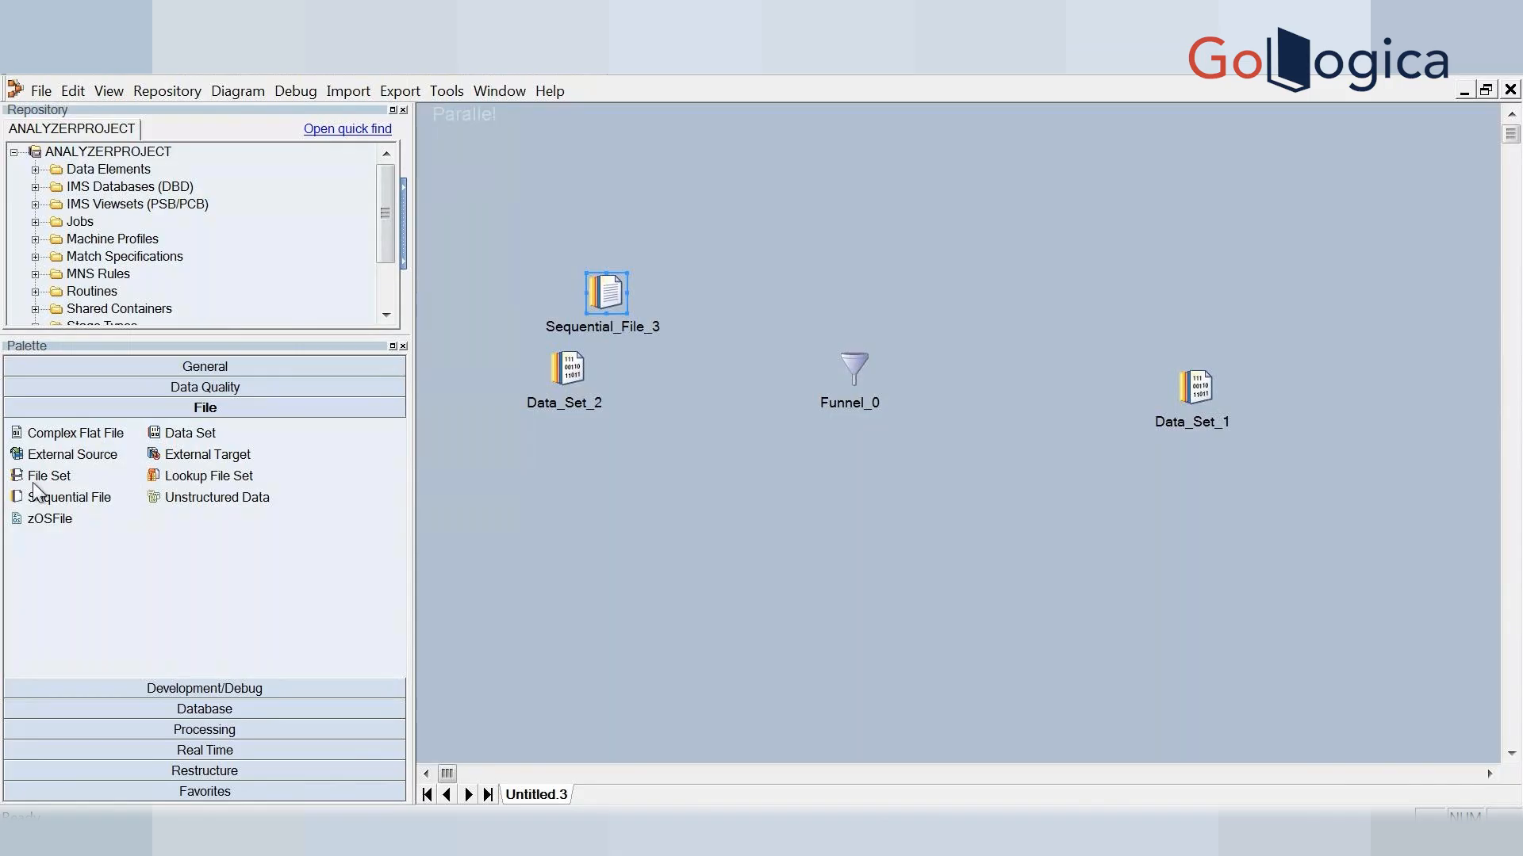
left_click(230, 708)
left_click_drag(52, 559, 587, 474)
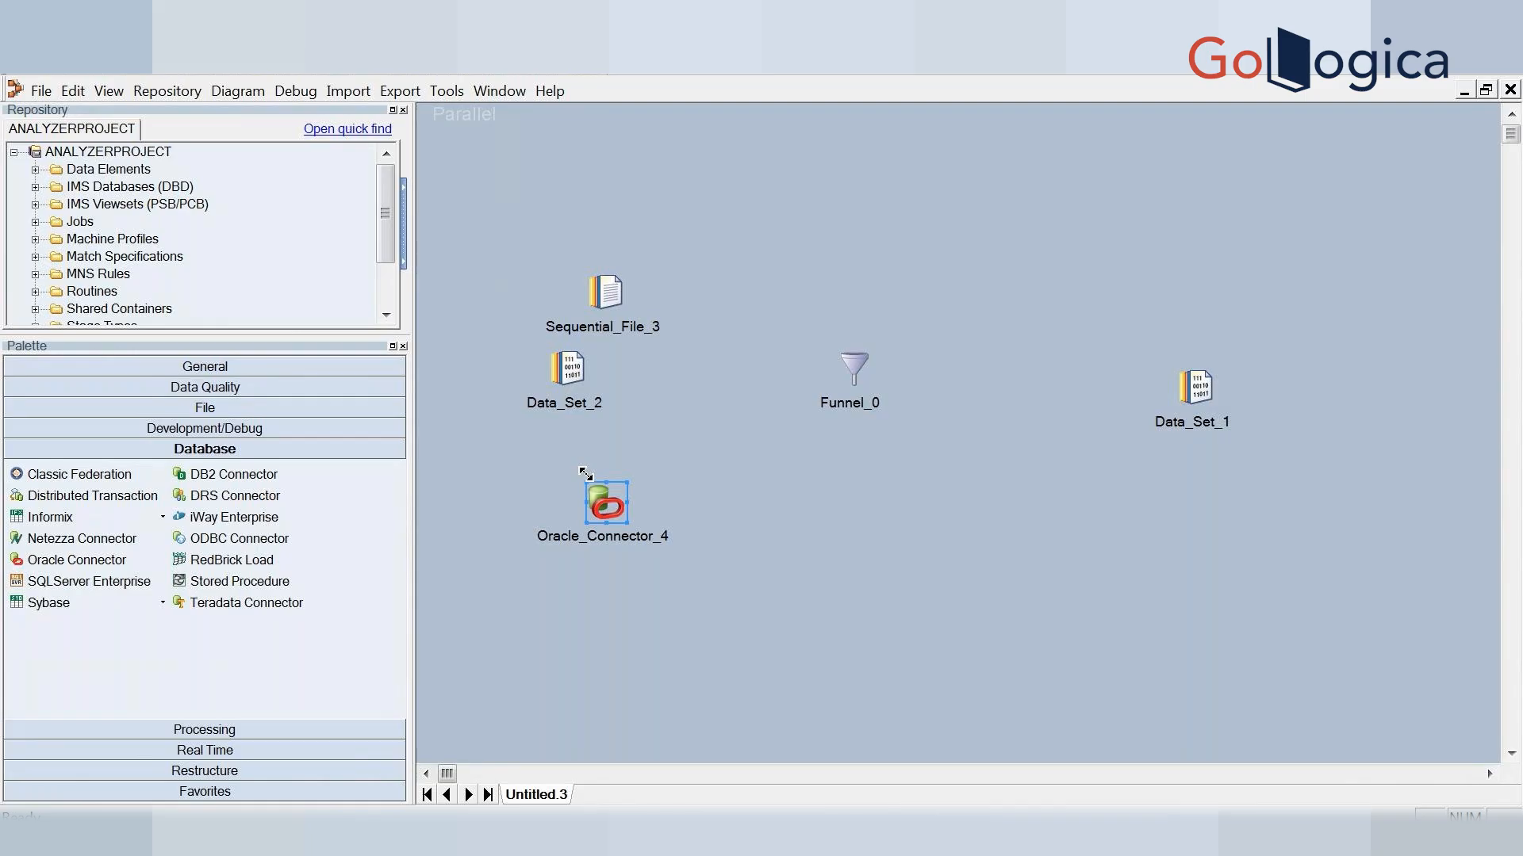
Link the Sequential File, Data Set and Oracle Connector sources to the Funnel, and the Funnel to the target Data Set
left_click(616, 291)
left_click_drag(596, 325, 859, 364)
left_click(558, 373)
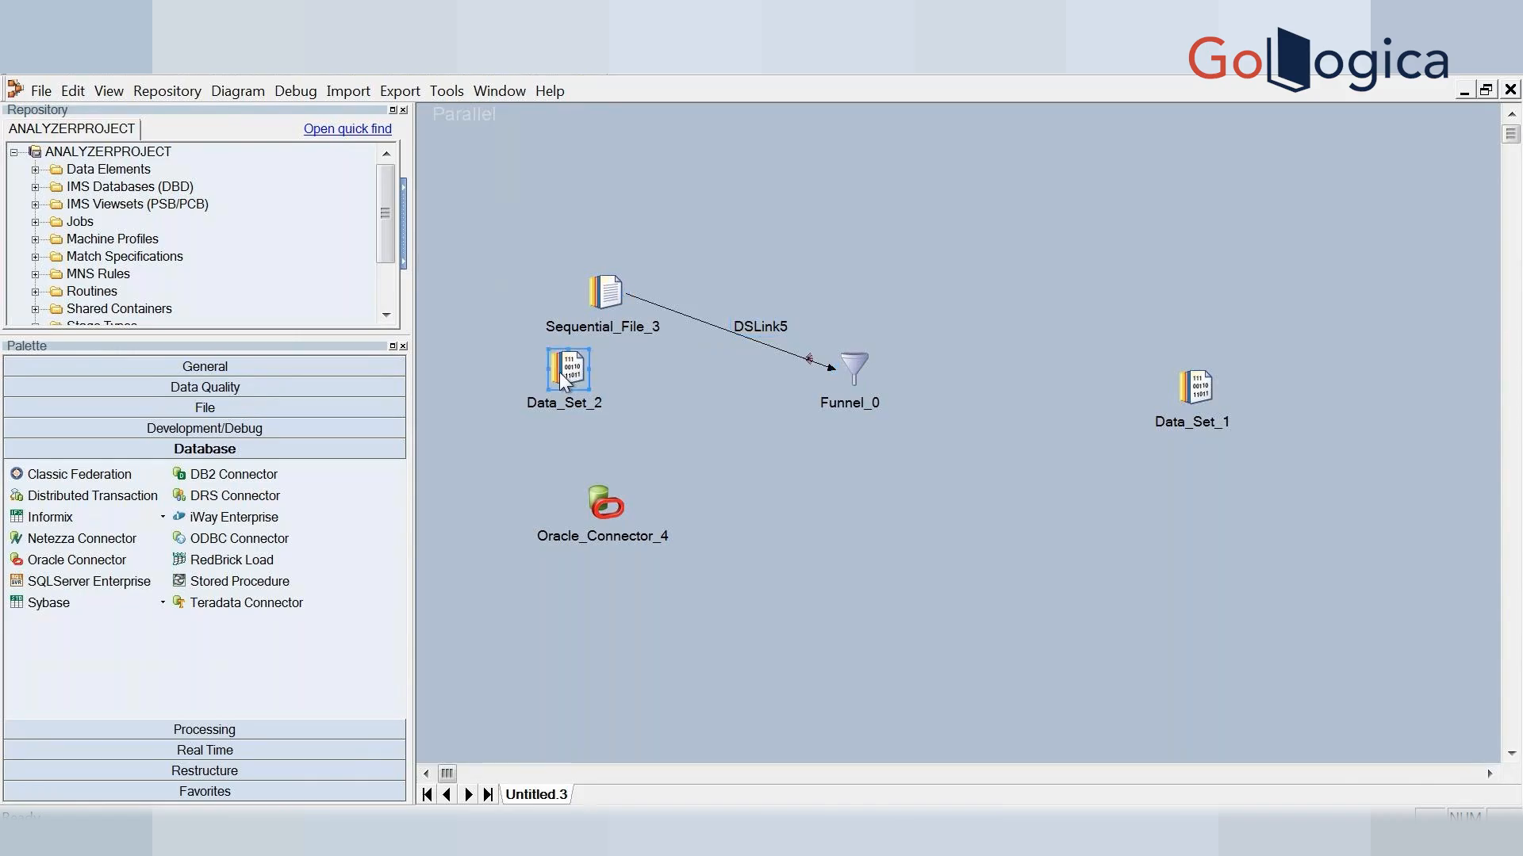
left_click_drag(555, 393, 863, 370)
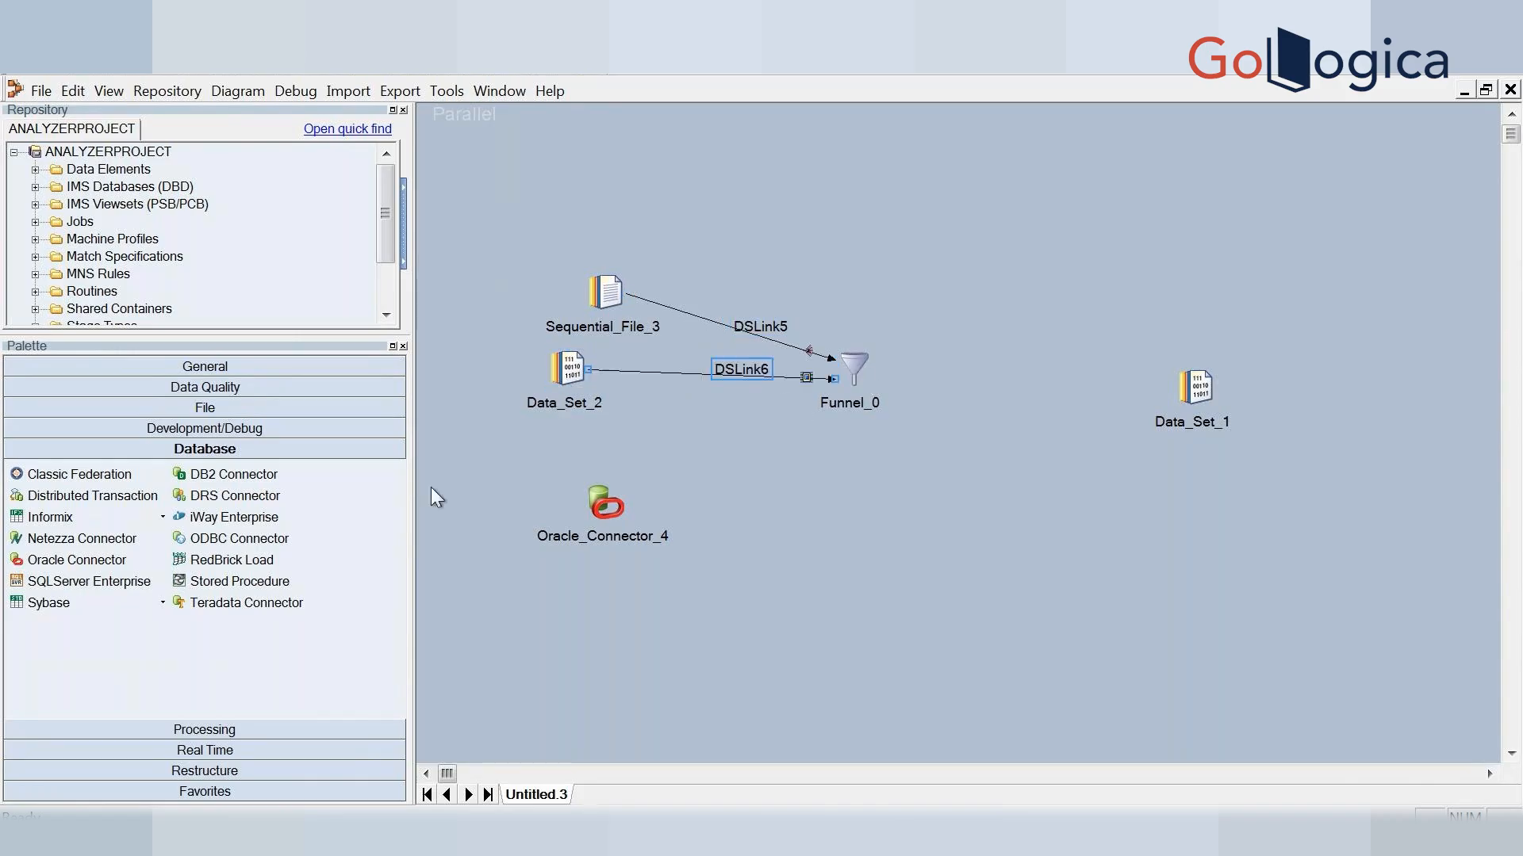
left_click(608, 487)
mouse_move(617, 525)
left_mouse_down()
mouse_move(728, 435)
mouse_move(854, 377)
left_mouse_up()
left_click(848, 387)
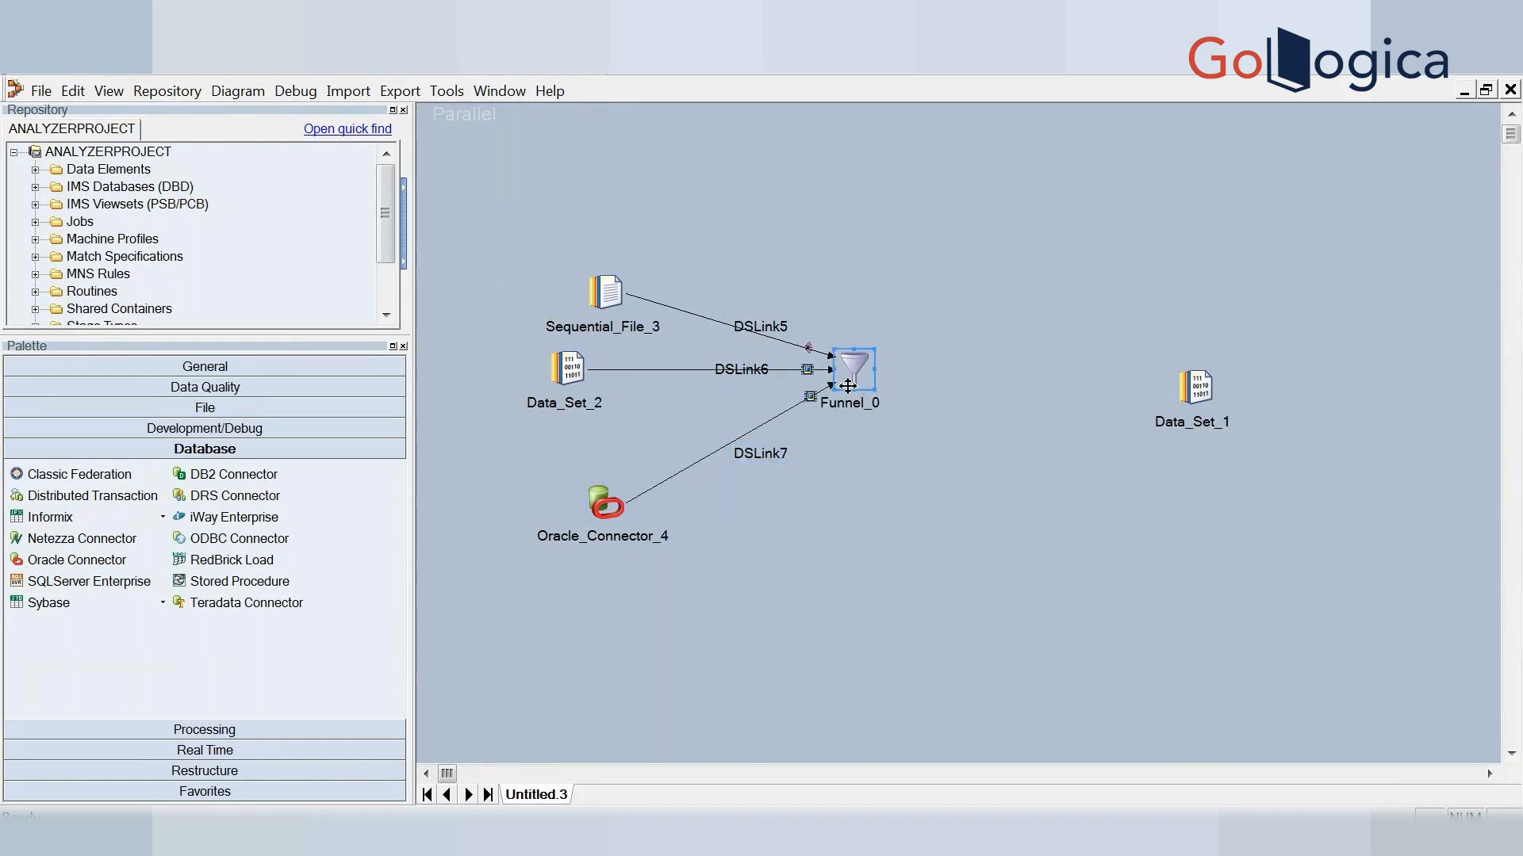
left_click_drag(846, 389, 1207, 396)
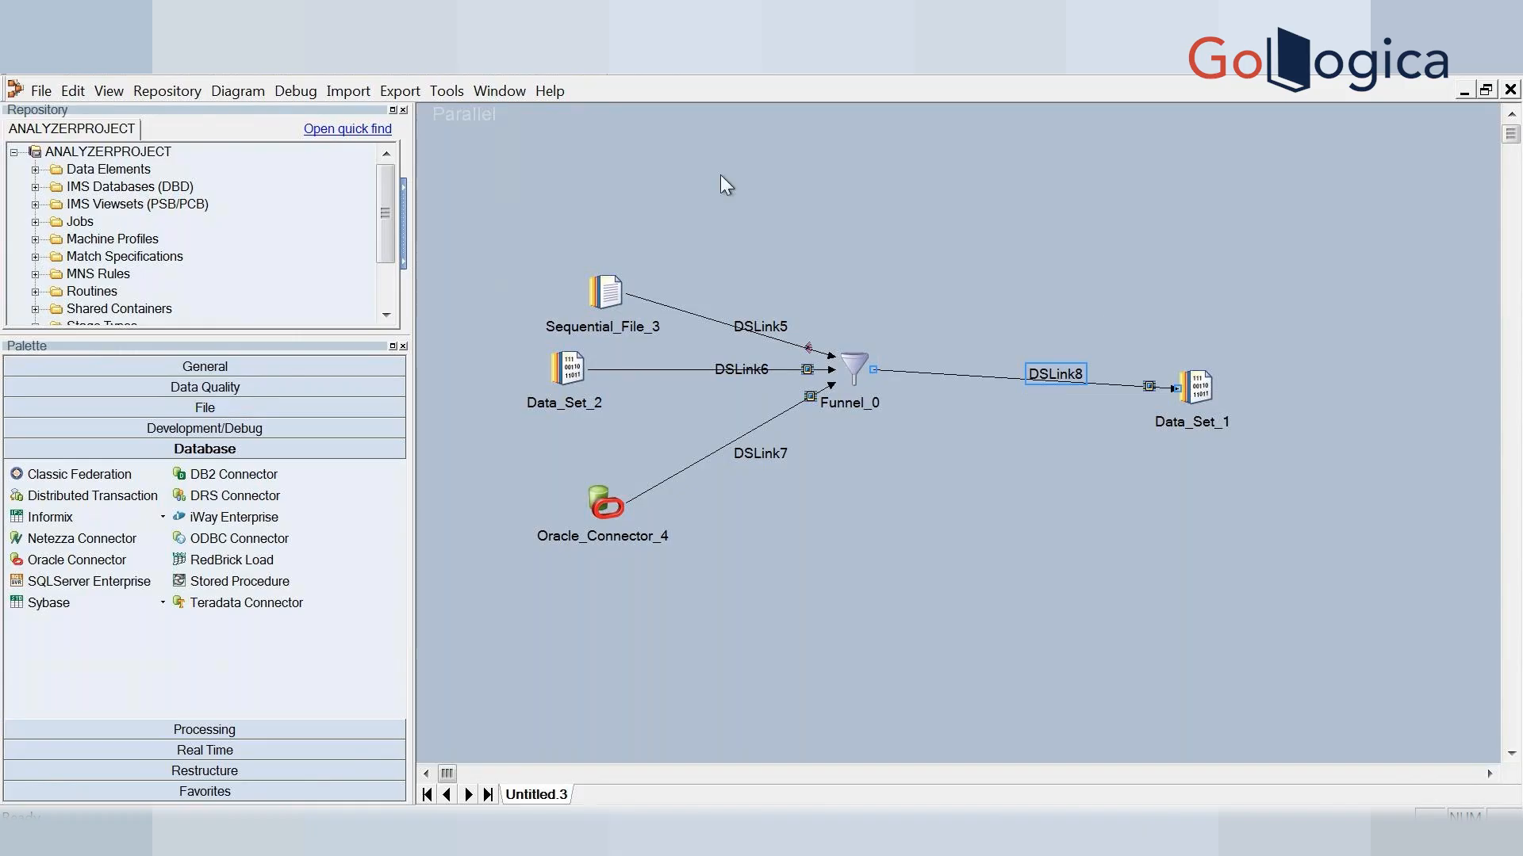
Delete the Sequential File source stage including its link to the Funnel
left_click(604, 303)
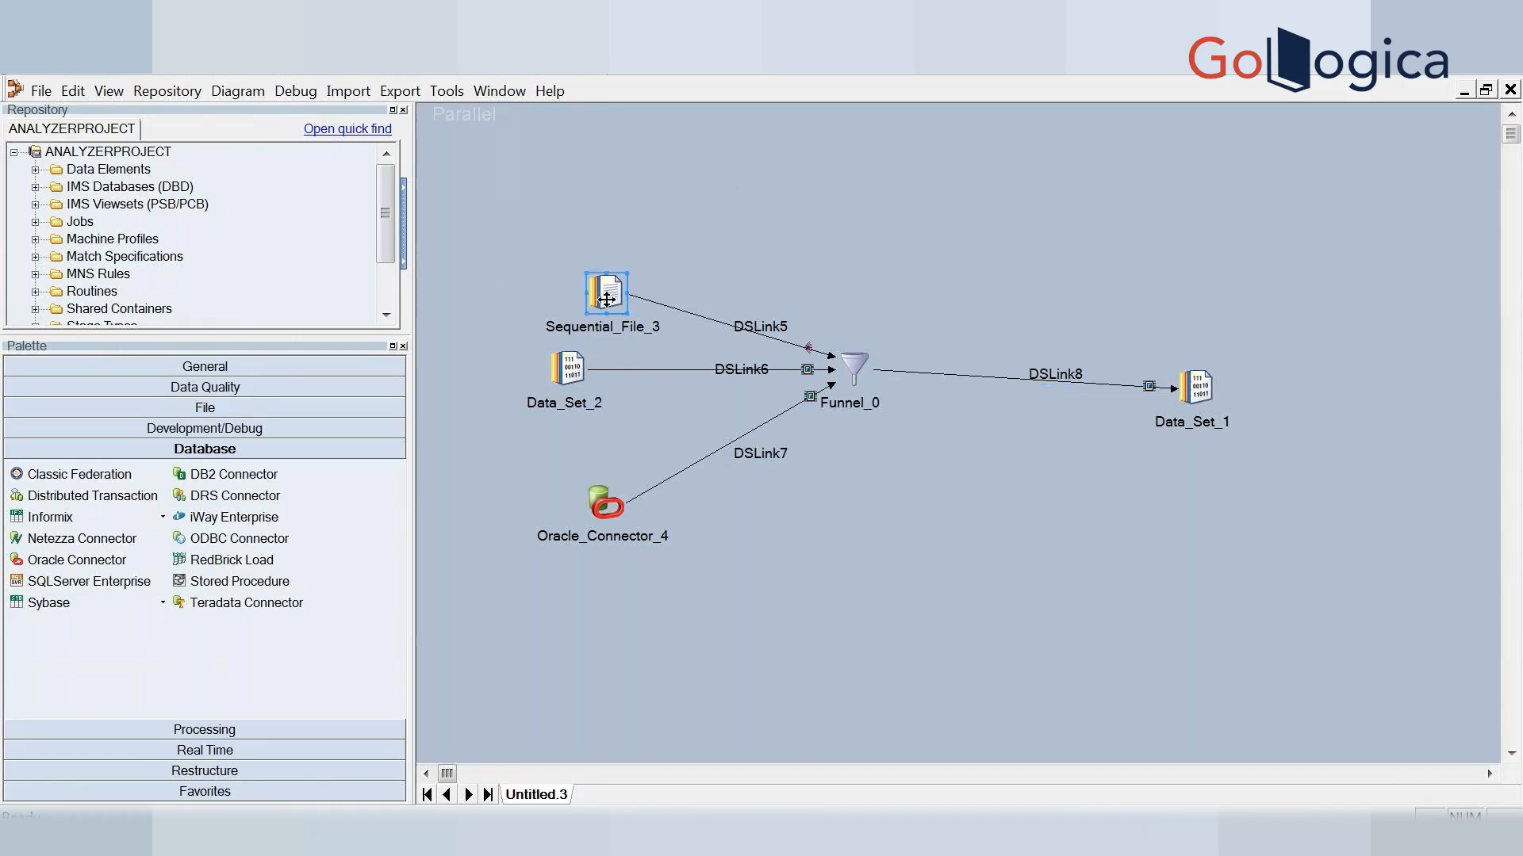
right_click(608, 301)
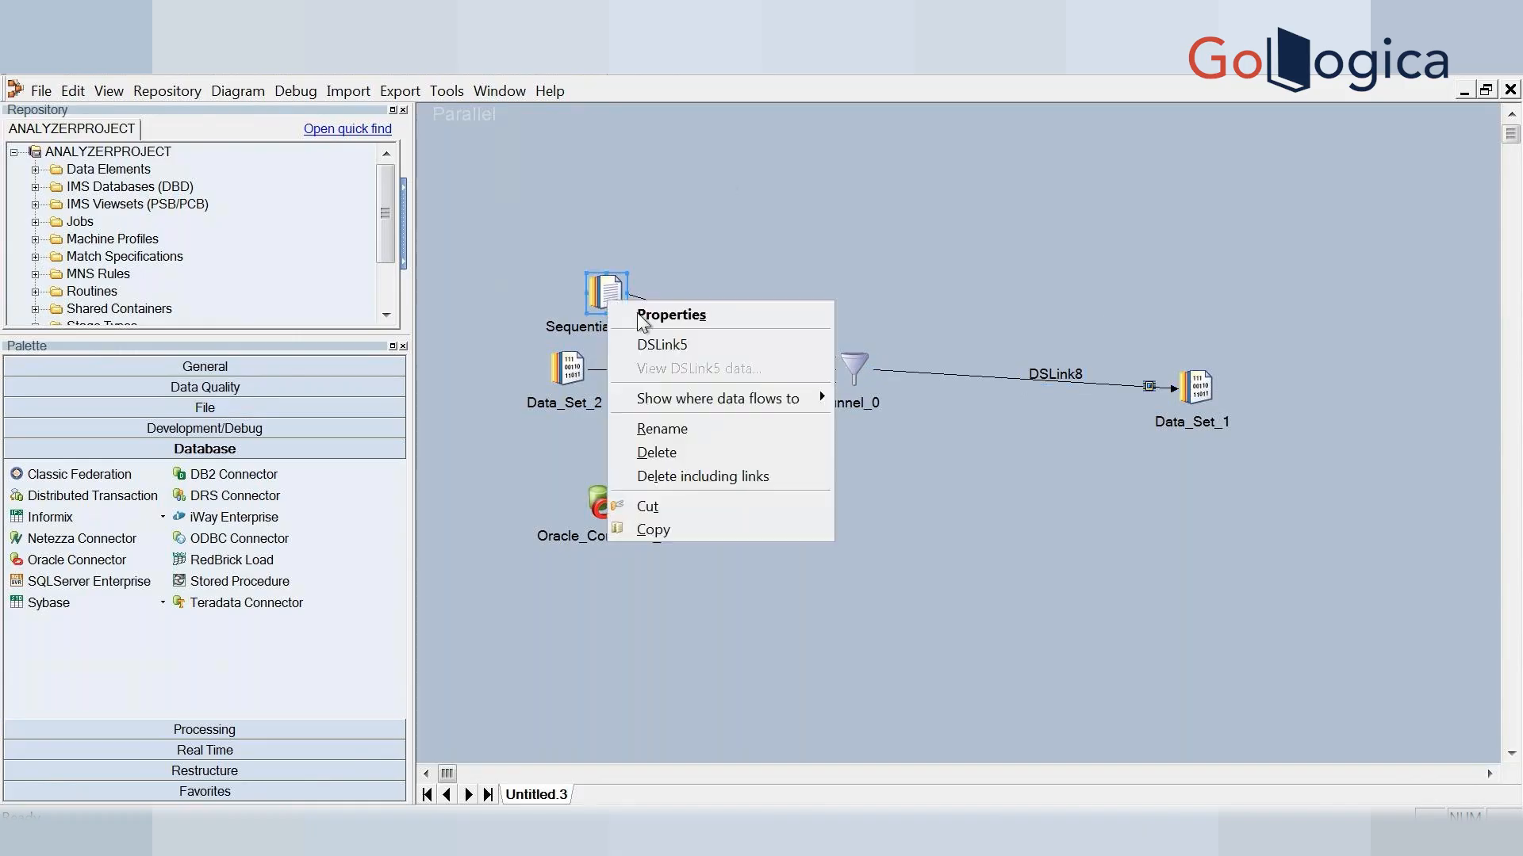
left_click(673, 476)
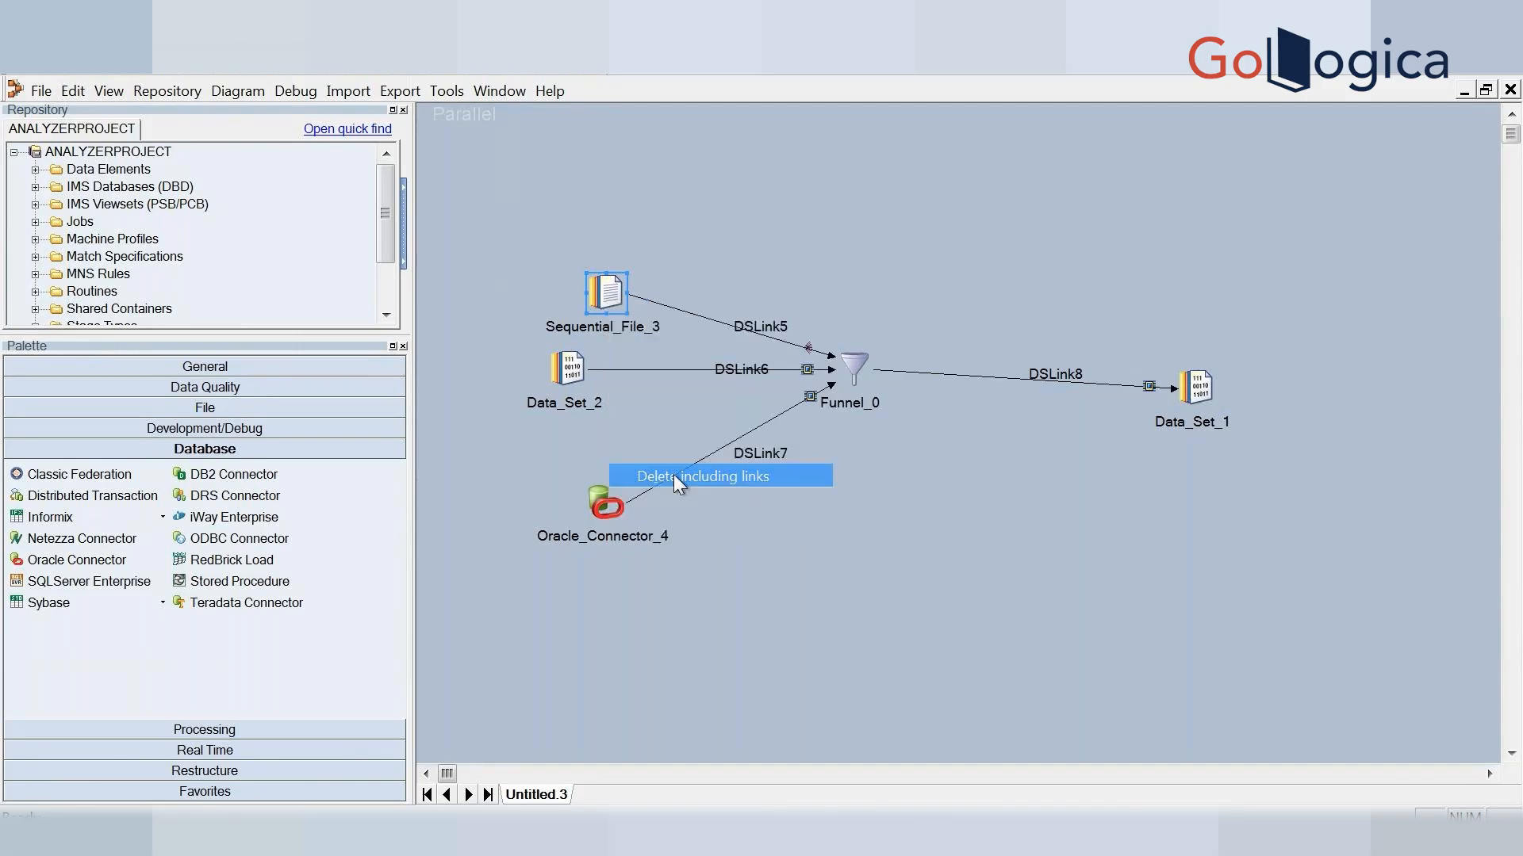
left_click(703, 495)
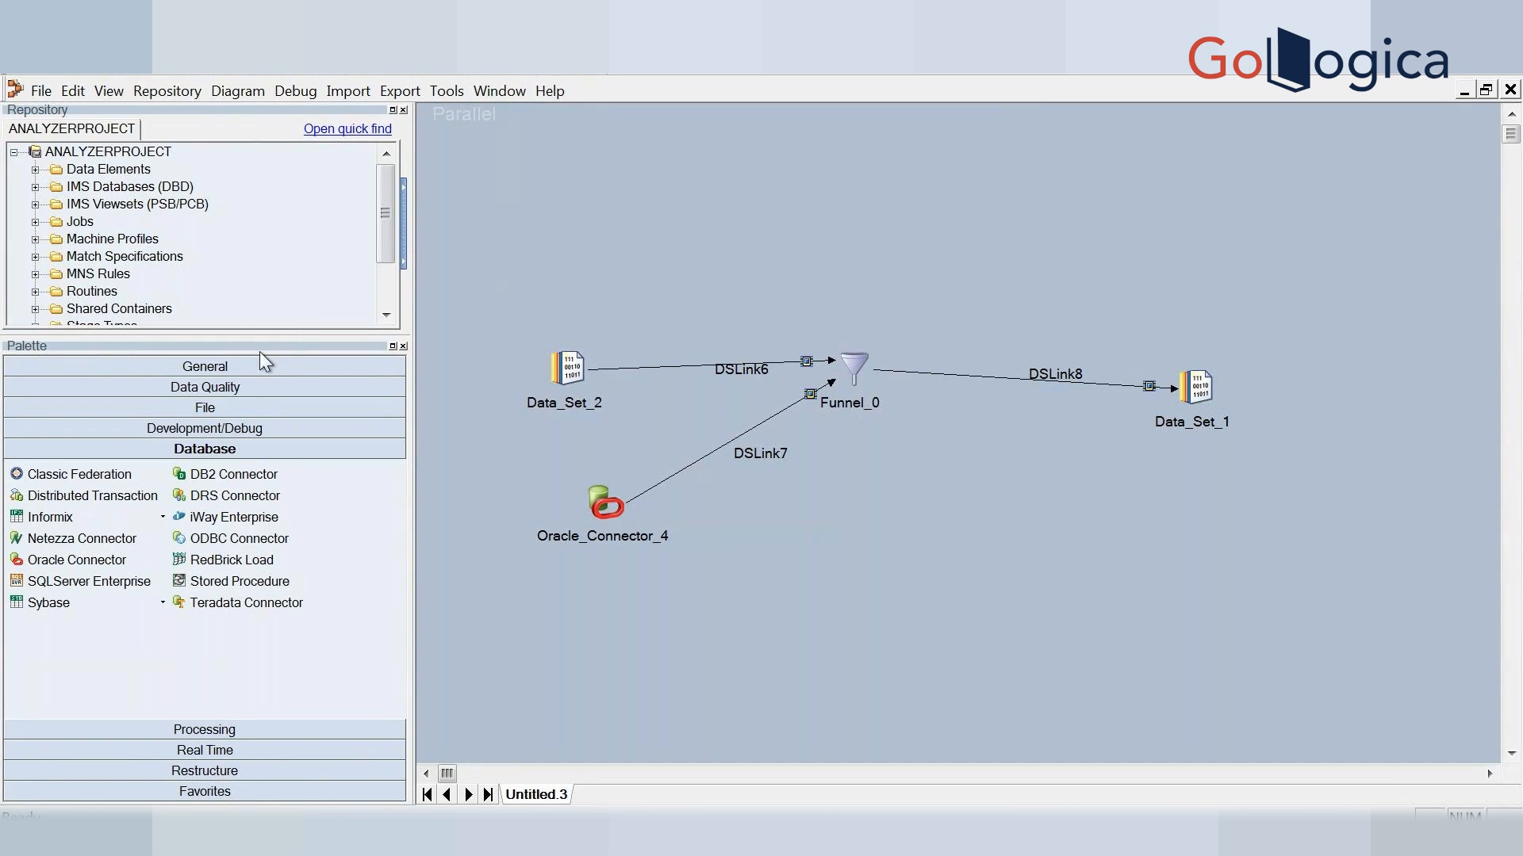
Add a second source Data Set above the existing one and link it to the Funnel
left_click(249, 407)
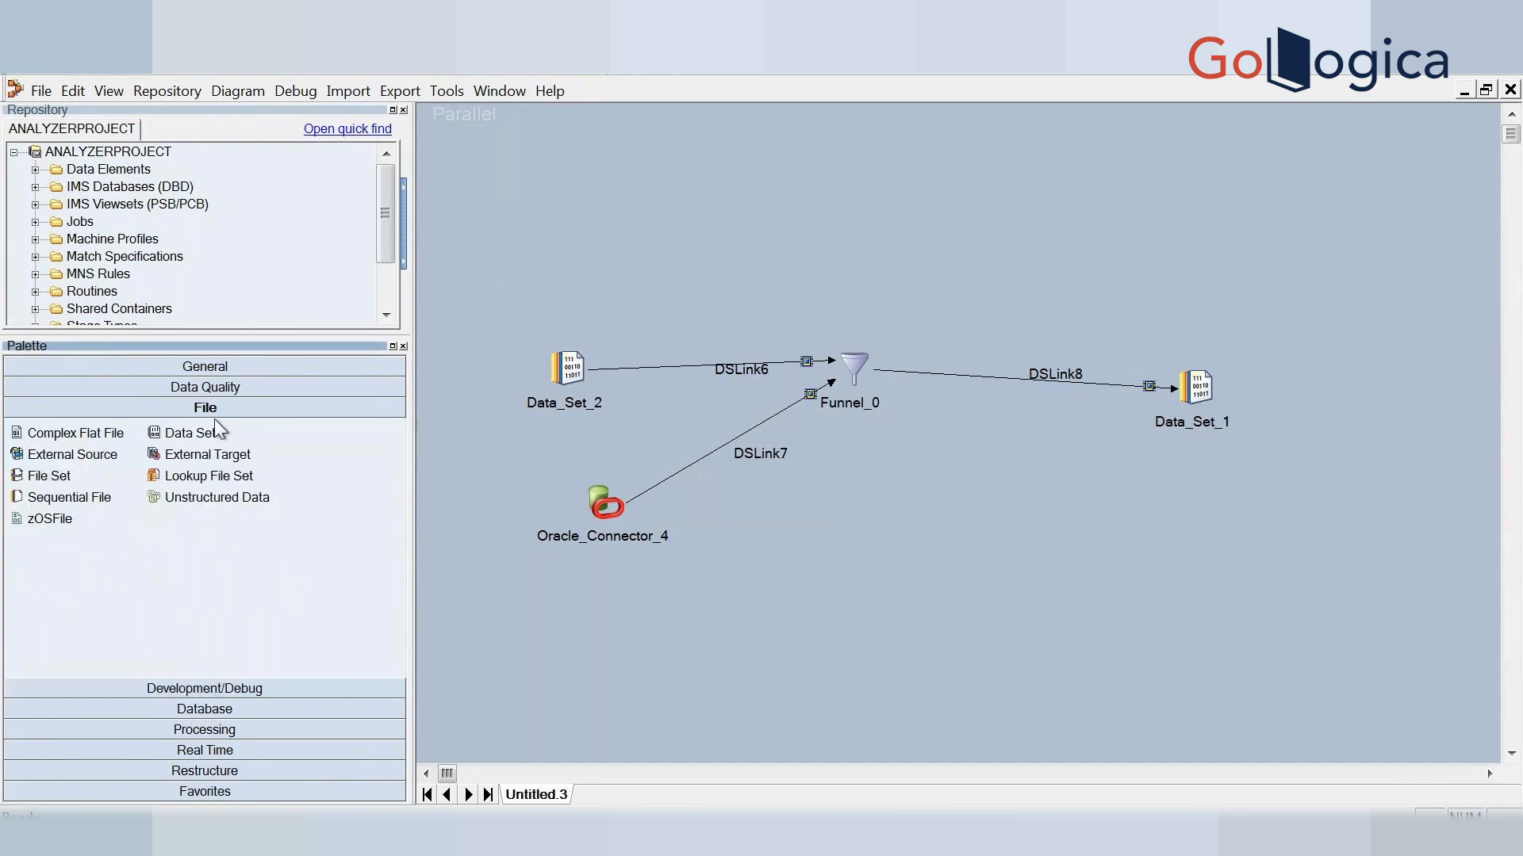
left_click_drag(208, 435, 620, 250)
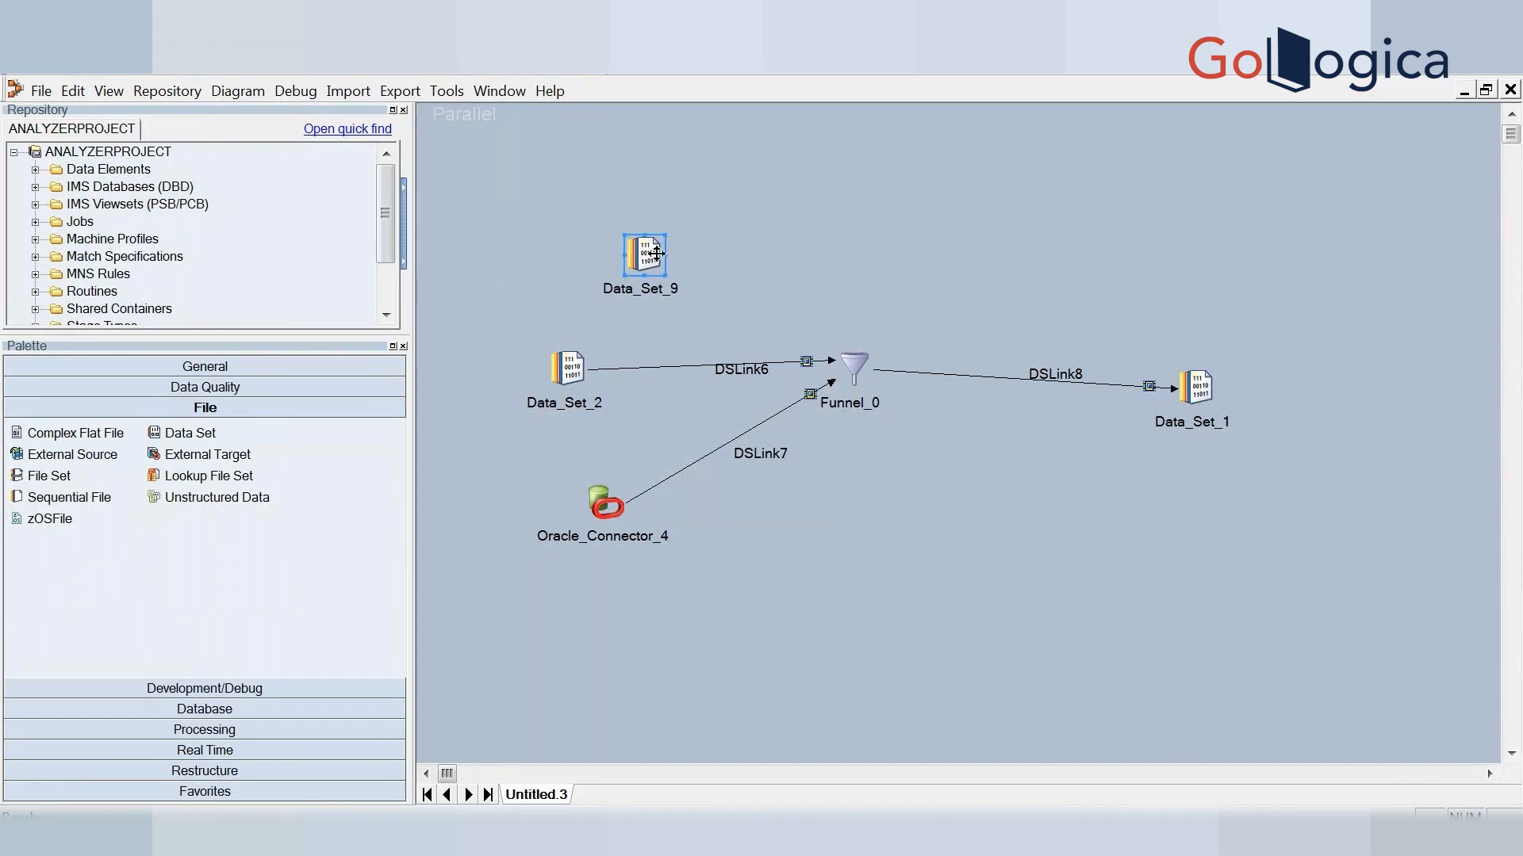
left_click(627, 285)
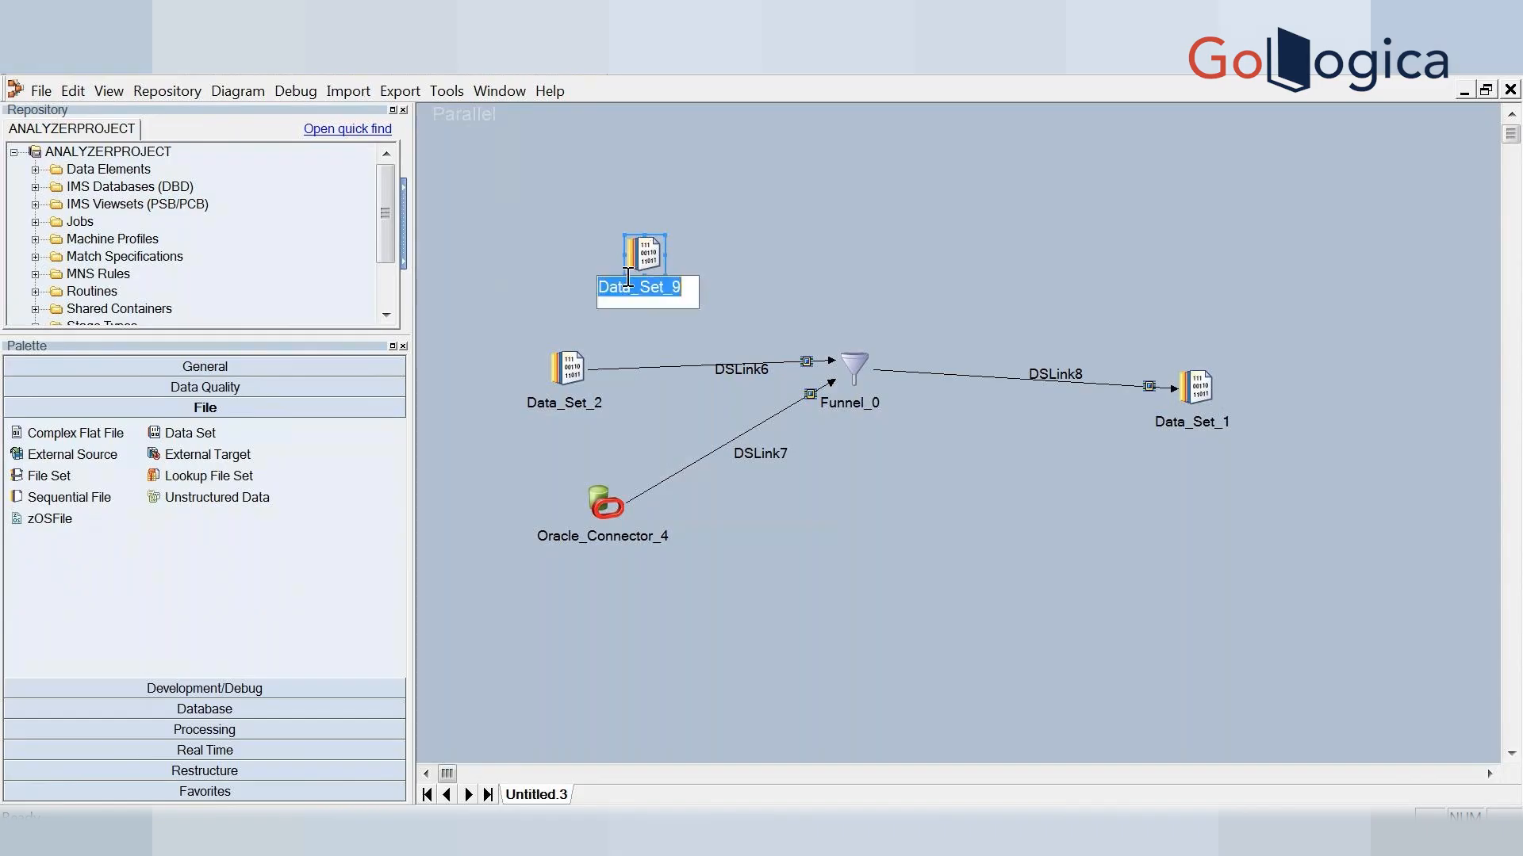
left_click(672, 249)
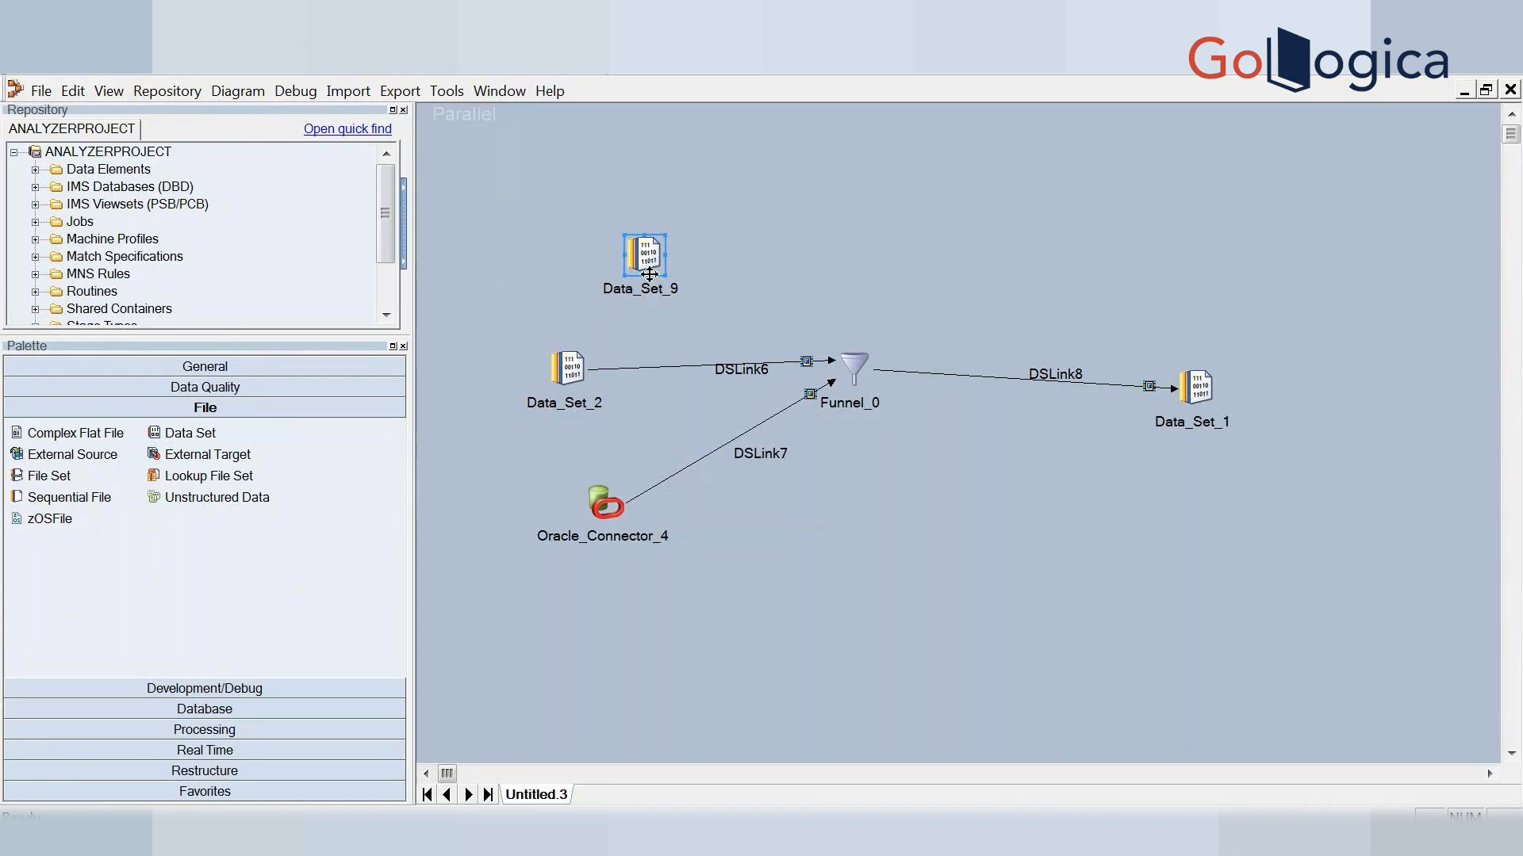
mouse_move(647, 286)
left_mouse_down()
mouse_move(816, 330)
mouse_move(859, 363)
left_mouse_up()
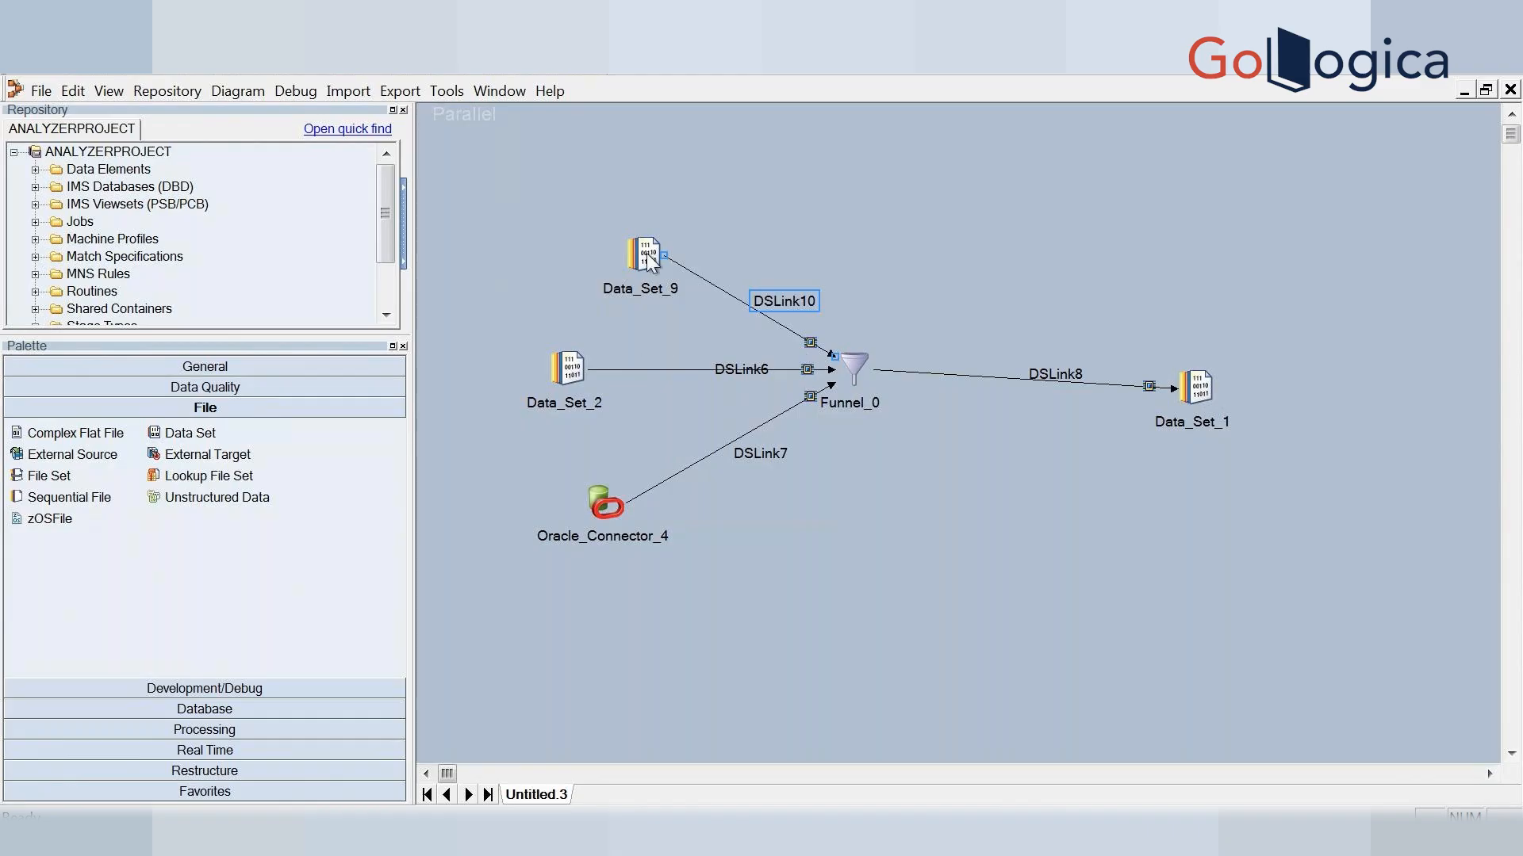
left_click(593, 474)
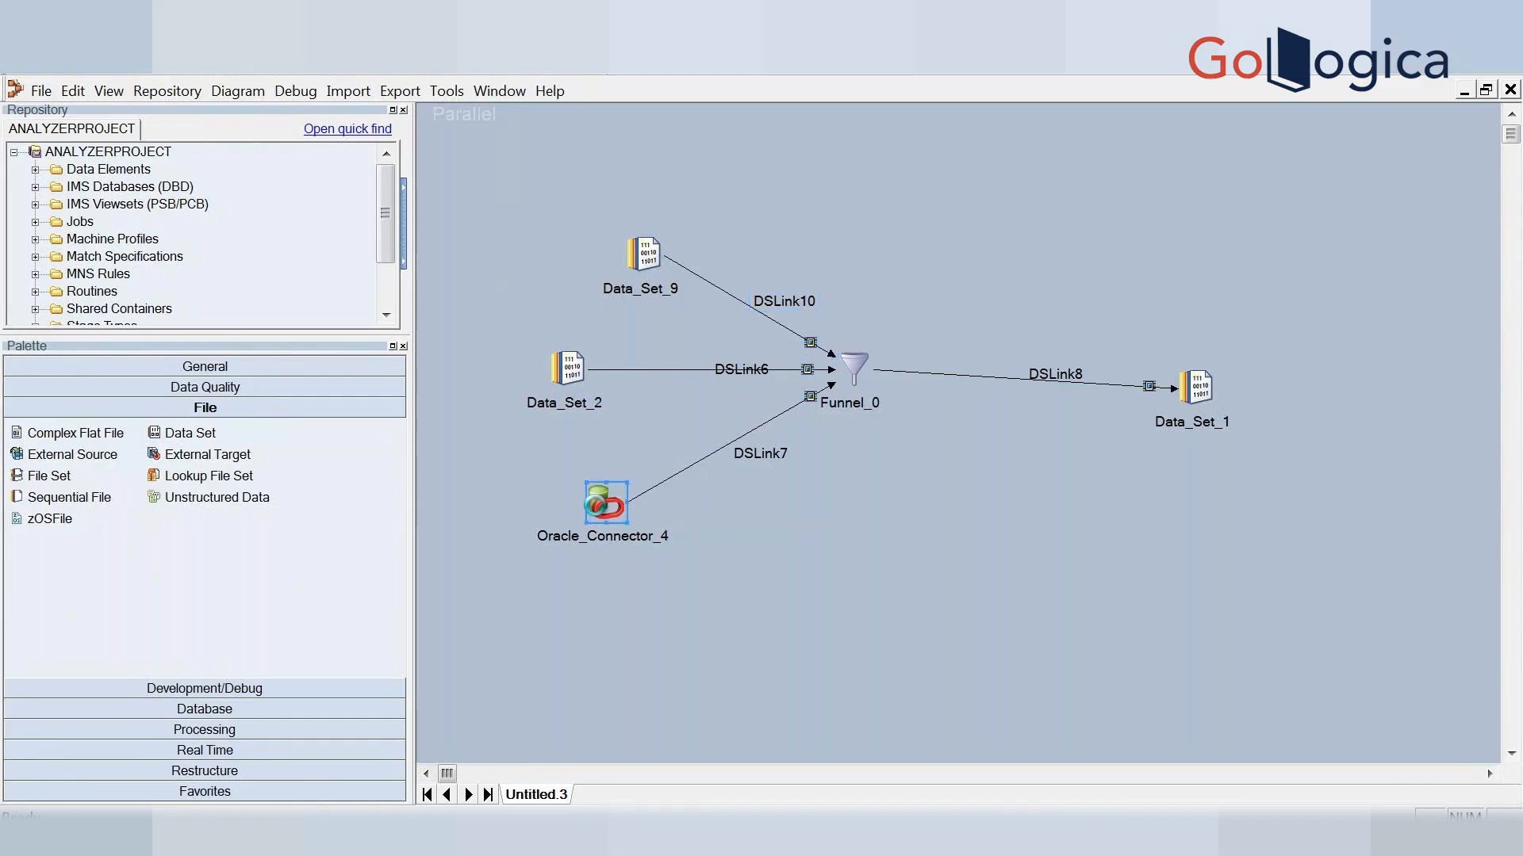
double_click(596, 508)
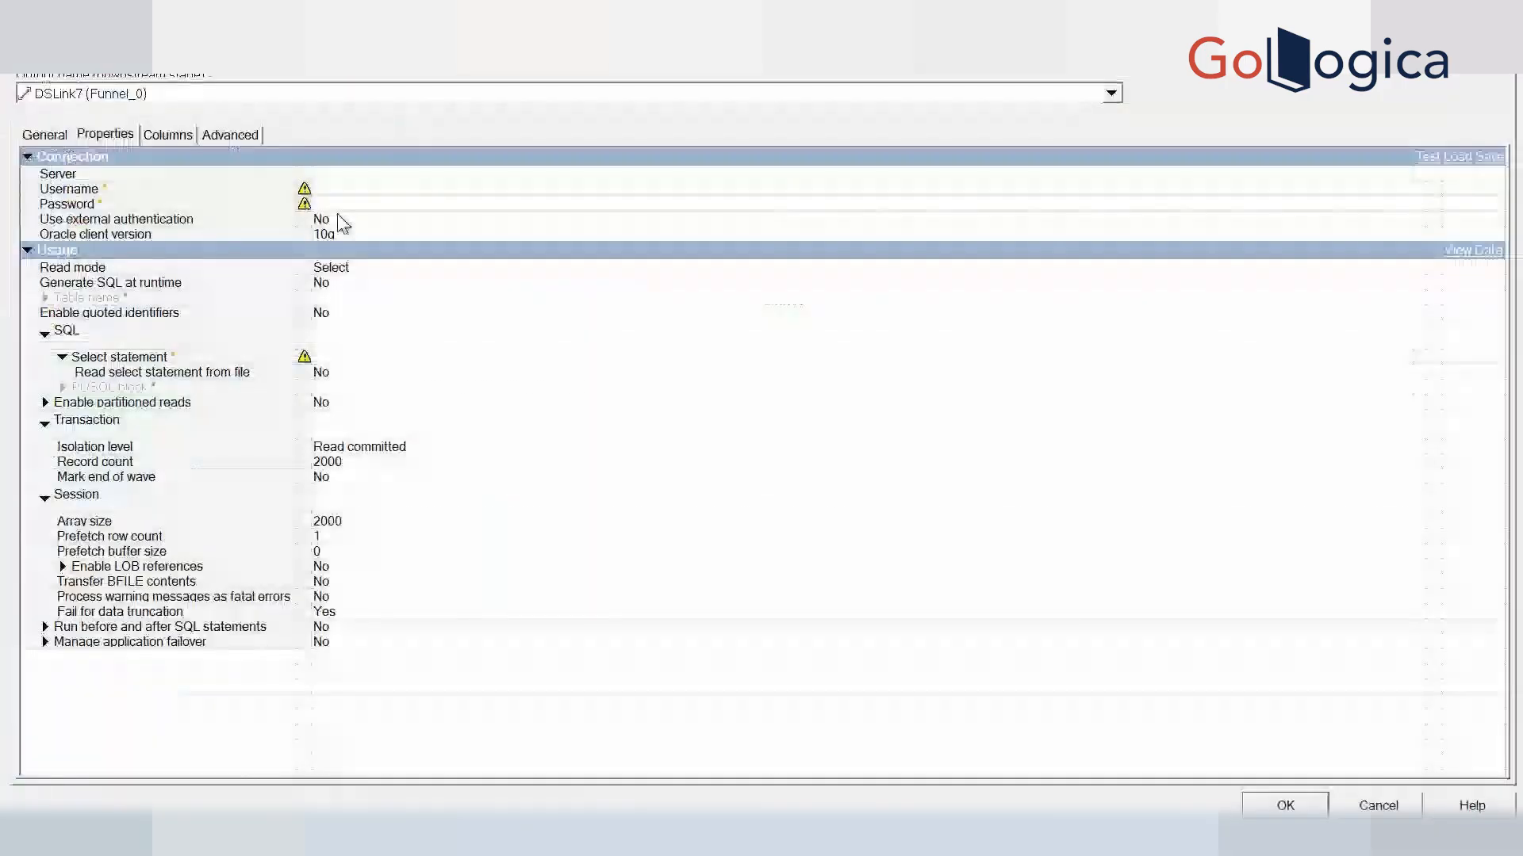
left_click(347, 178)
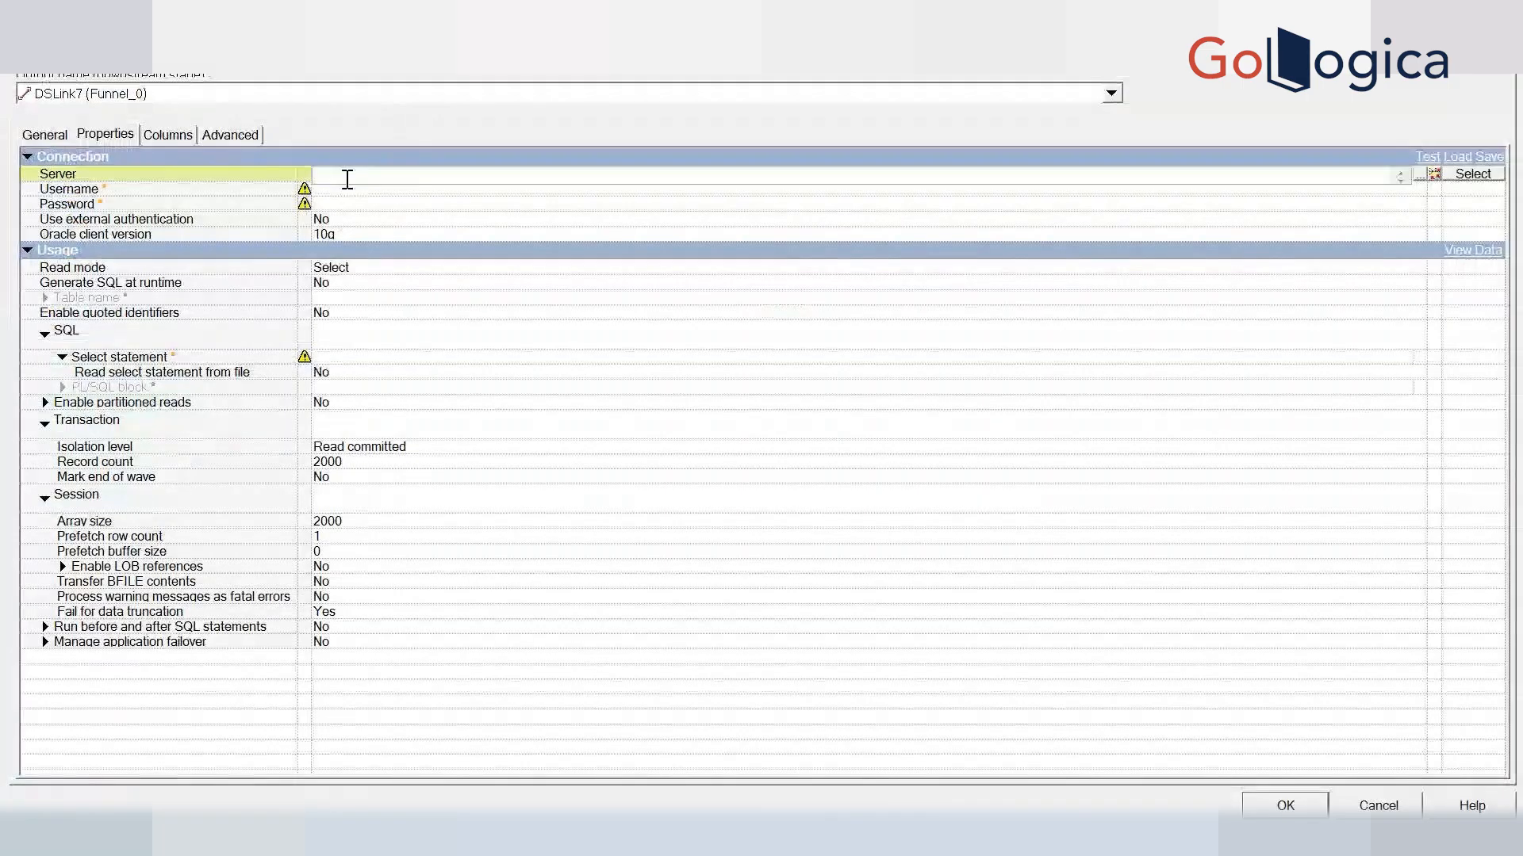
type("oracle")
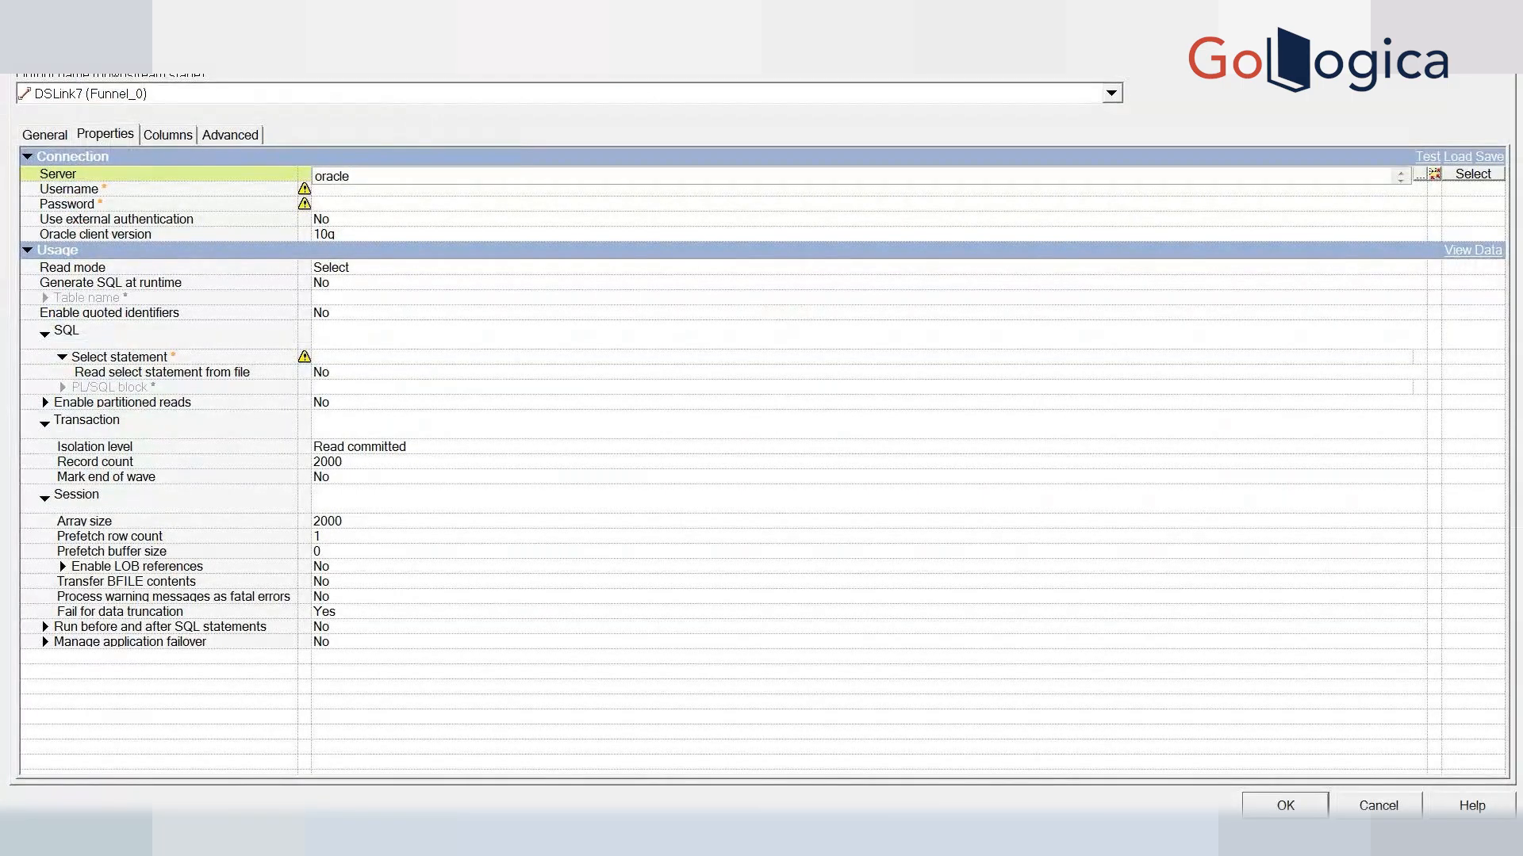
left_click(366, 191)
type("scott")
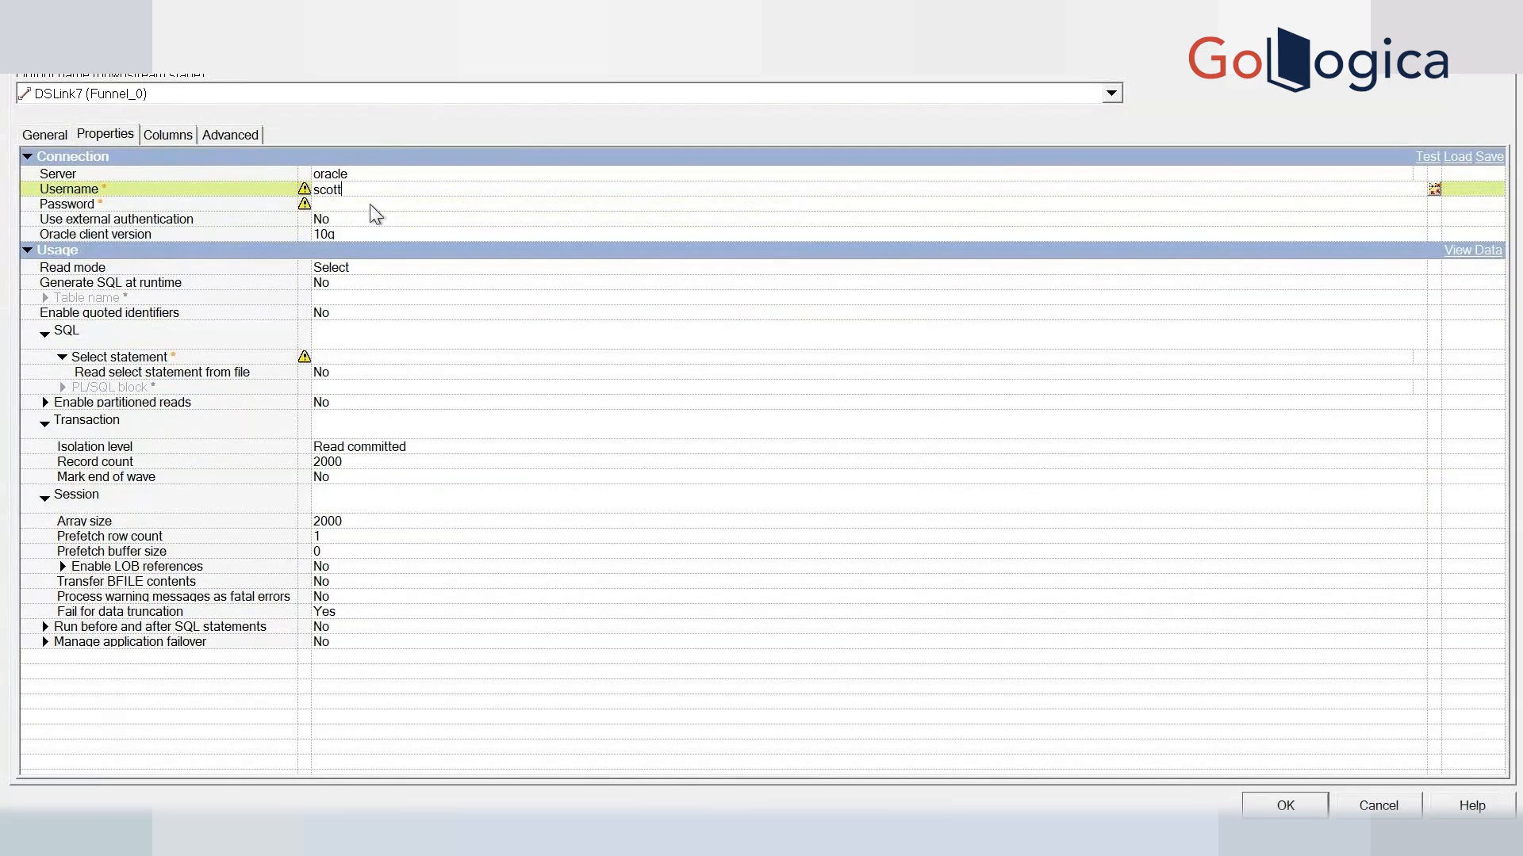
left_click(389, 234)
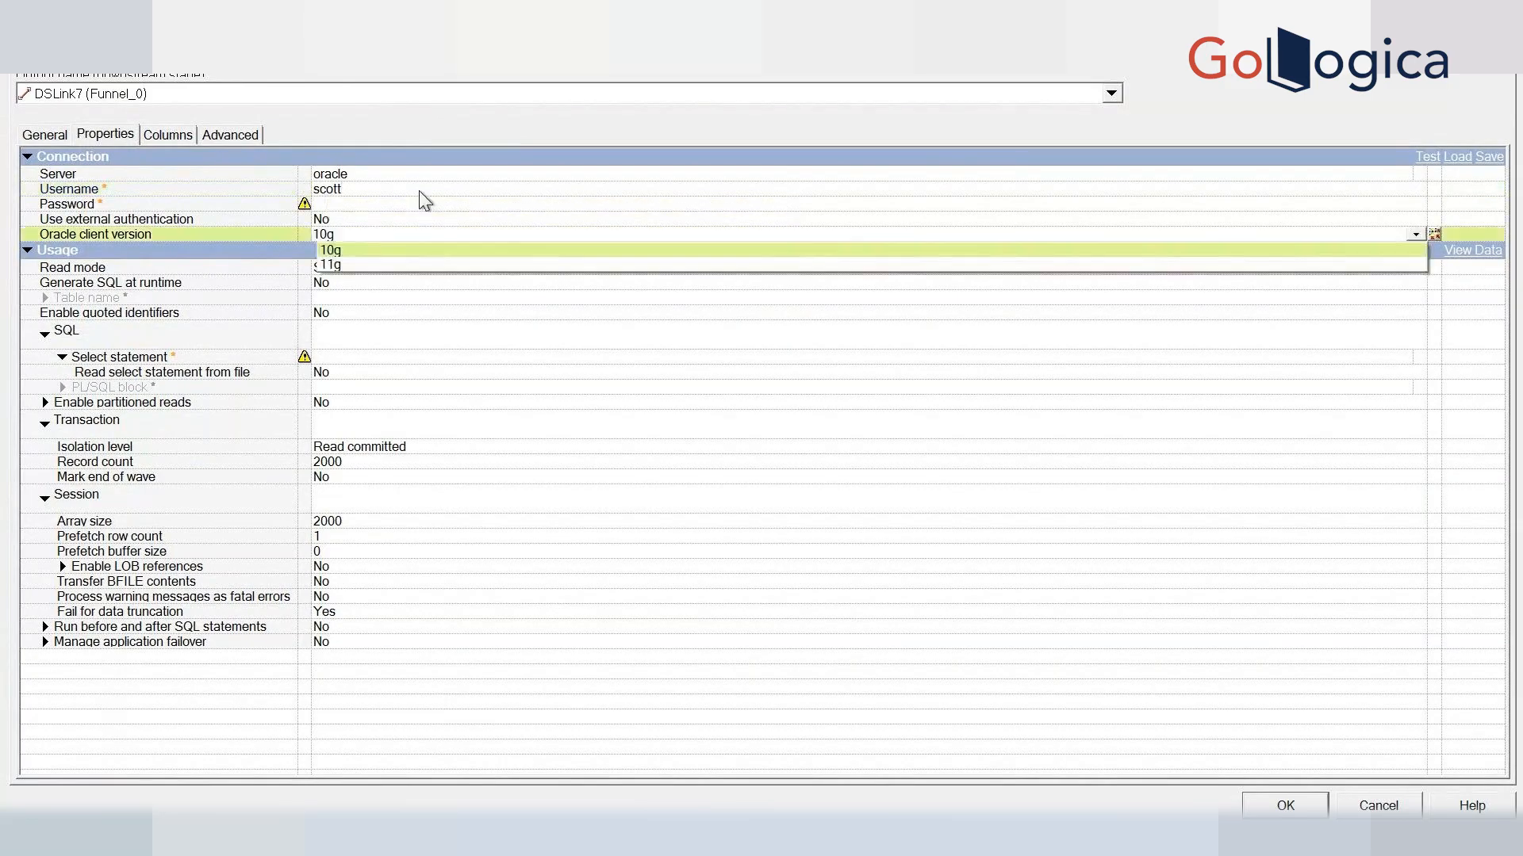
left_click(359, 202)
type("tiger")
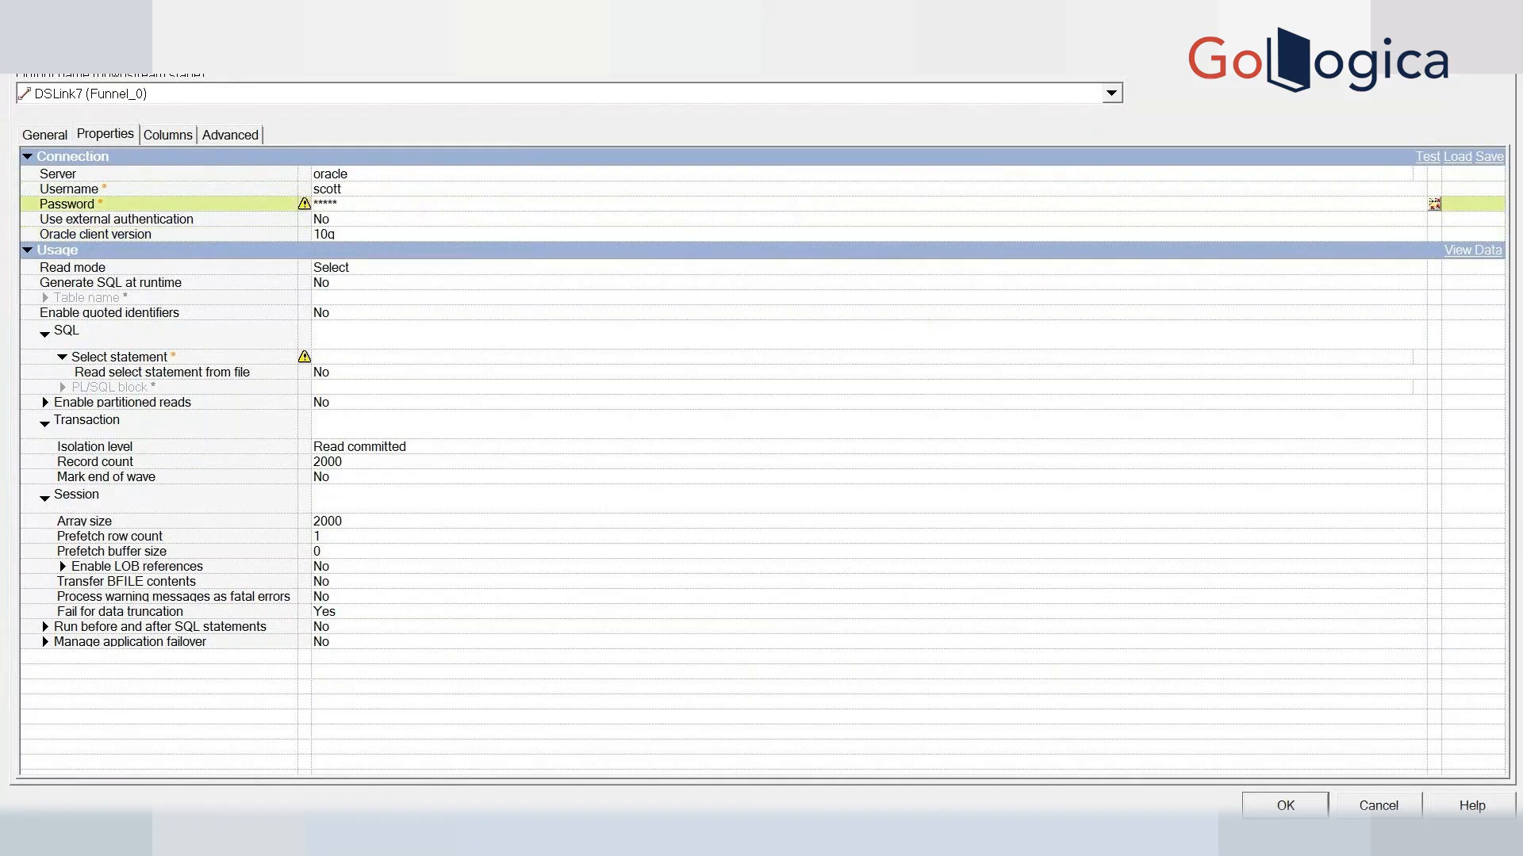
left_click(372, 282)
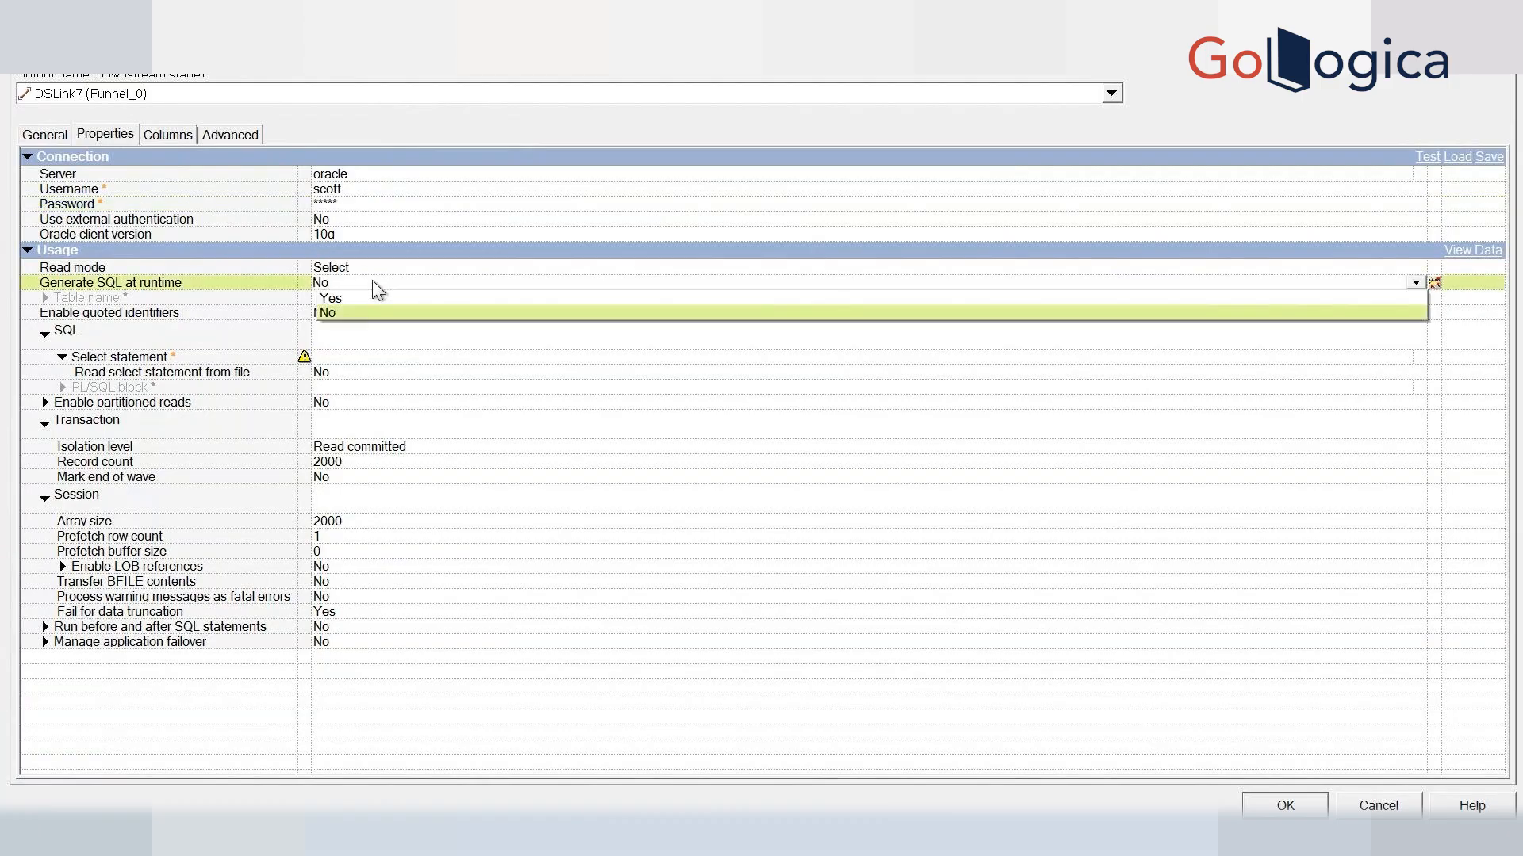
left_click(335, 297)
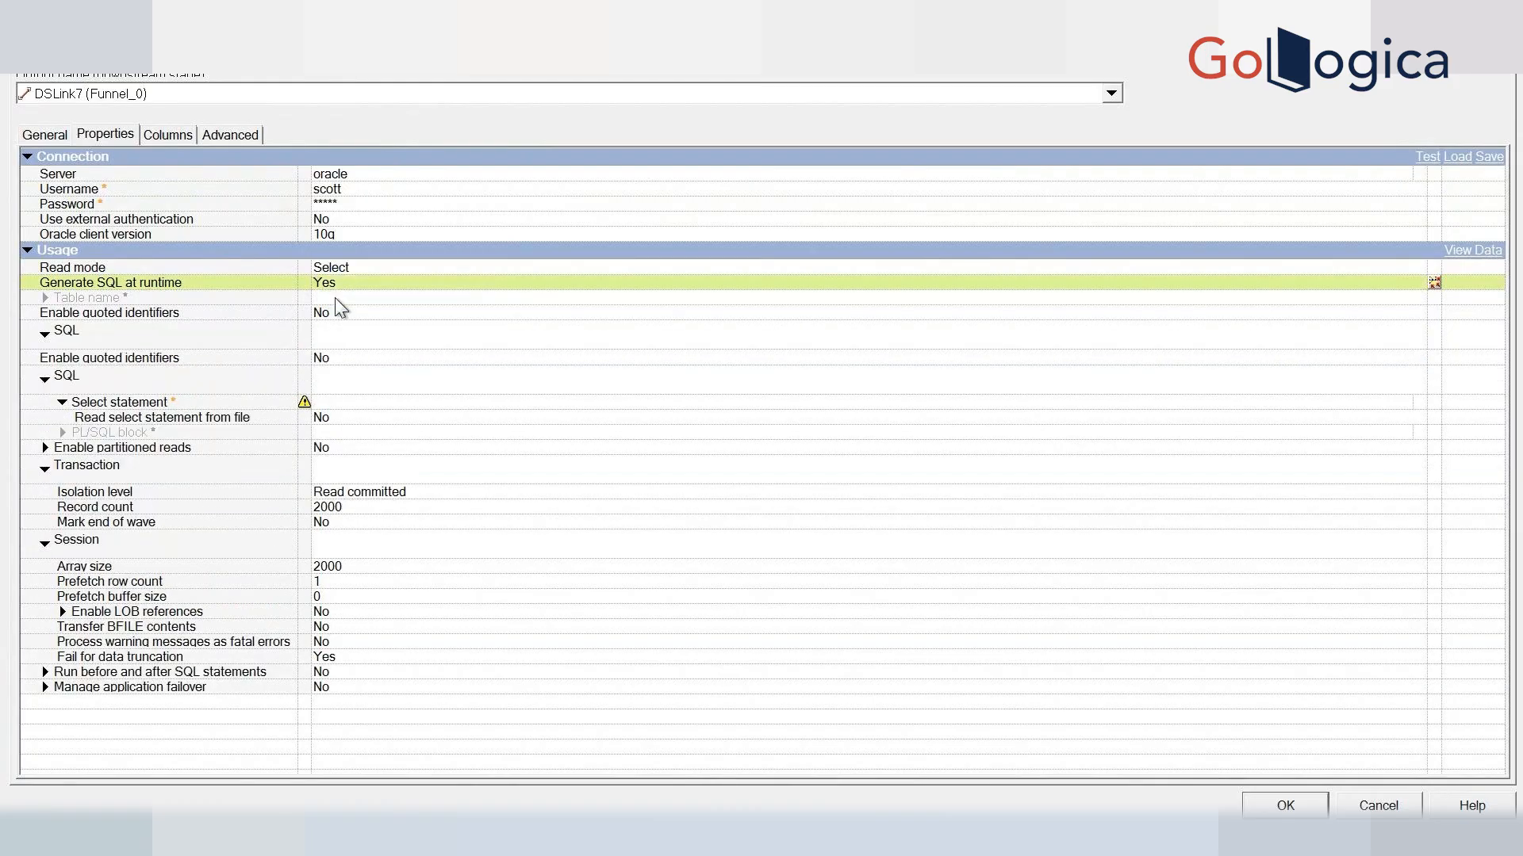
Load all columns of the SCOTT.EMP table definition from PlugIn/ORAOCI9 into the Oracle Connector's output link and accept the stage settings
left_click(167, 135)
left_click(1460, 759)
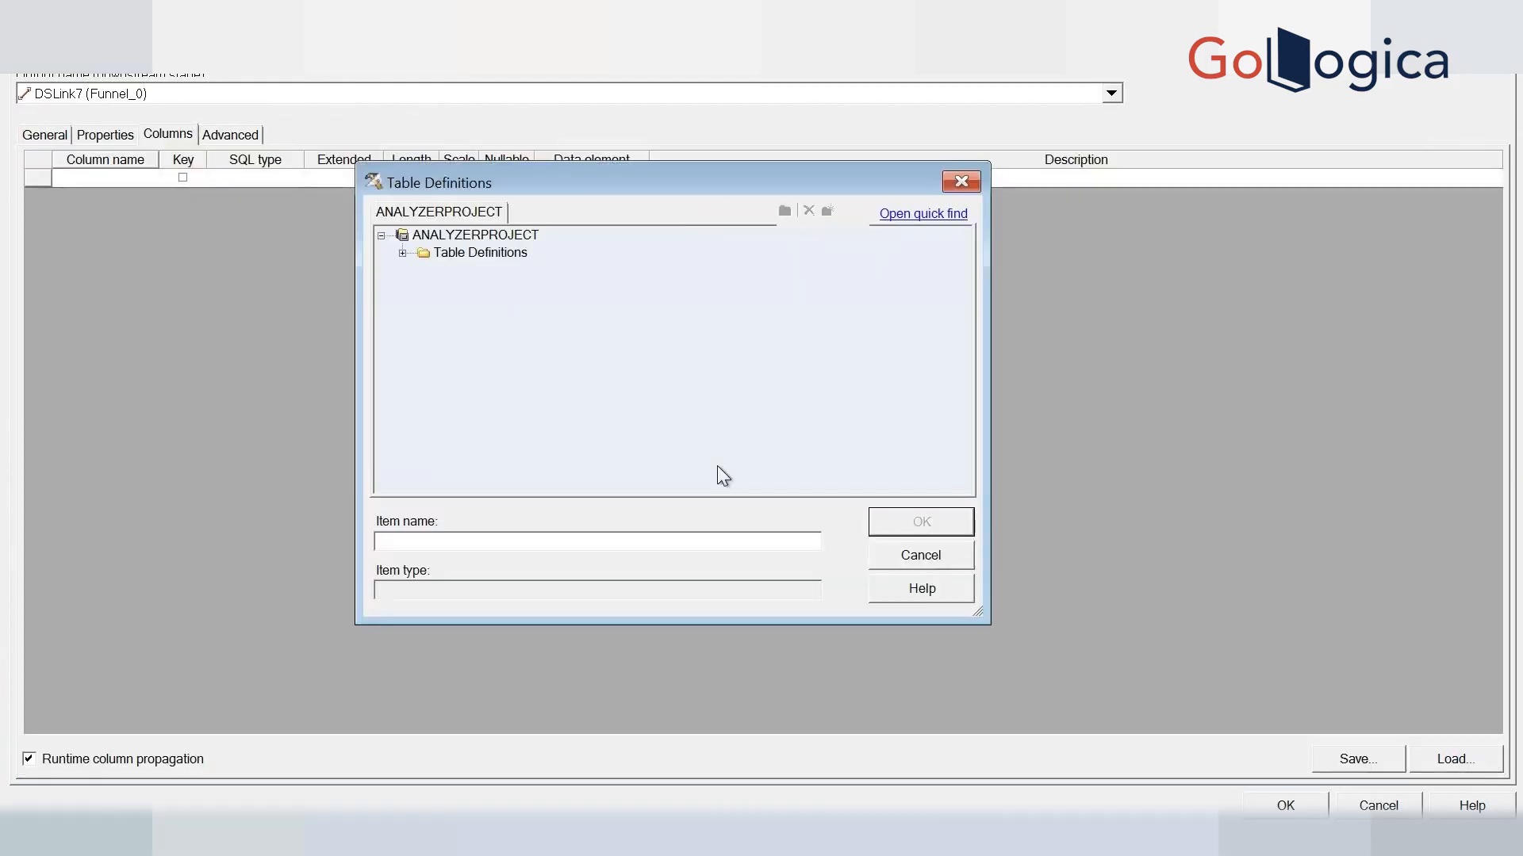
left_click(402, 253)
left_click(424, 321)
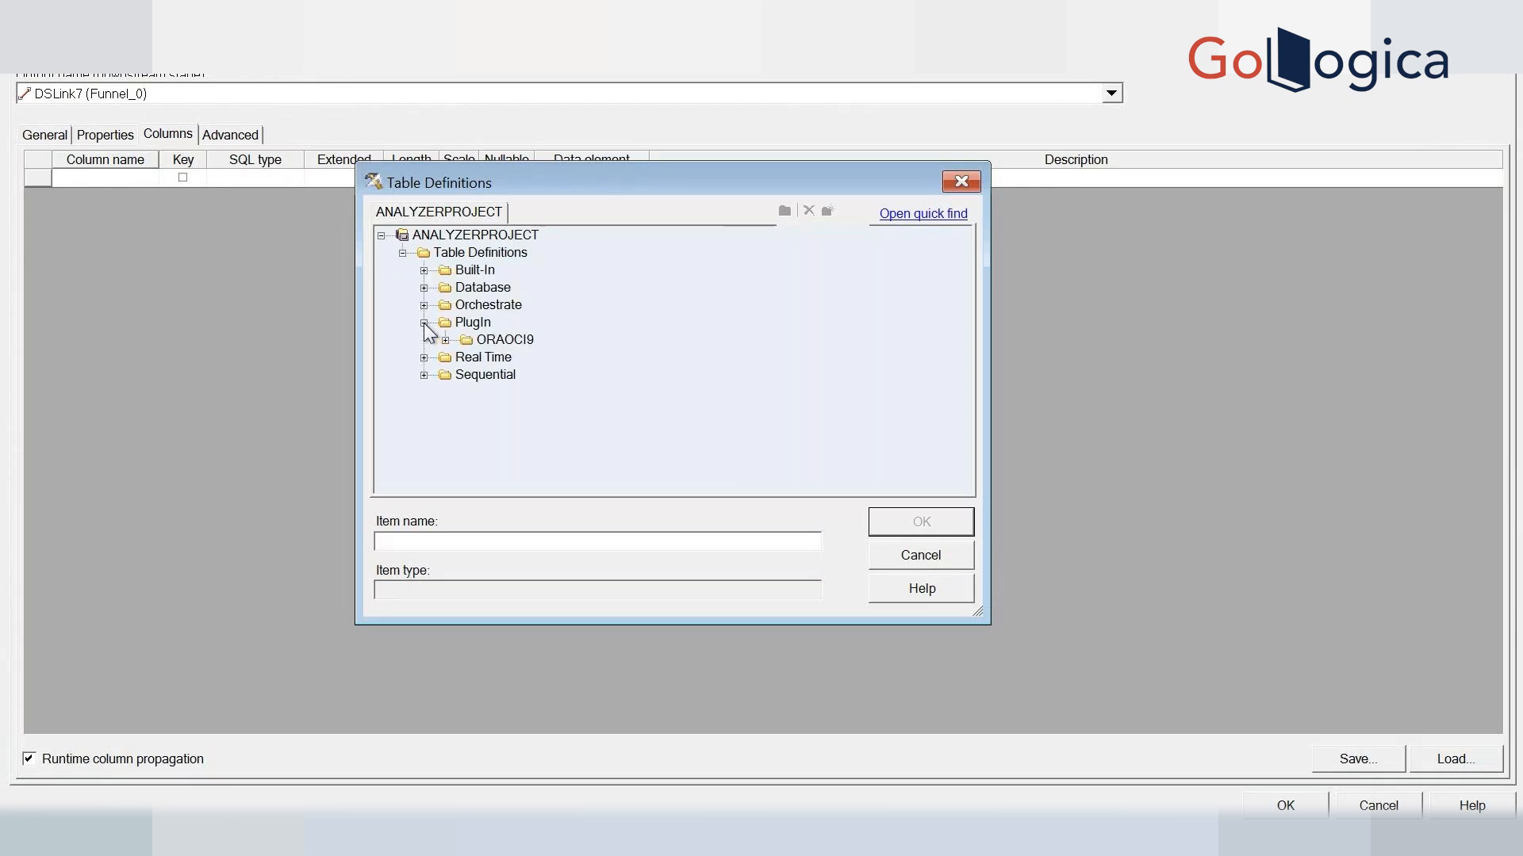
left_click(444, 339)
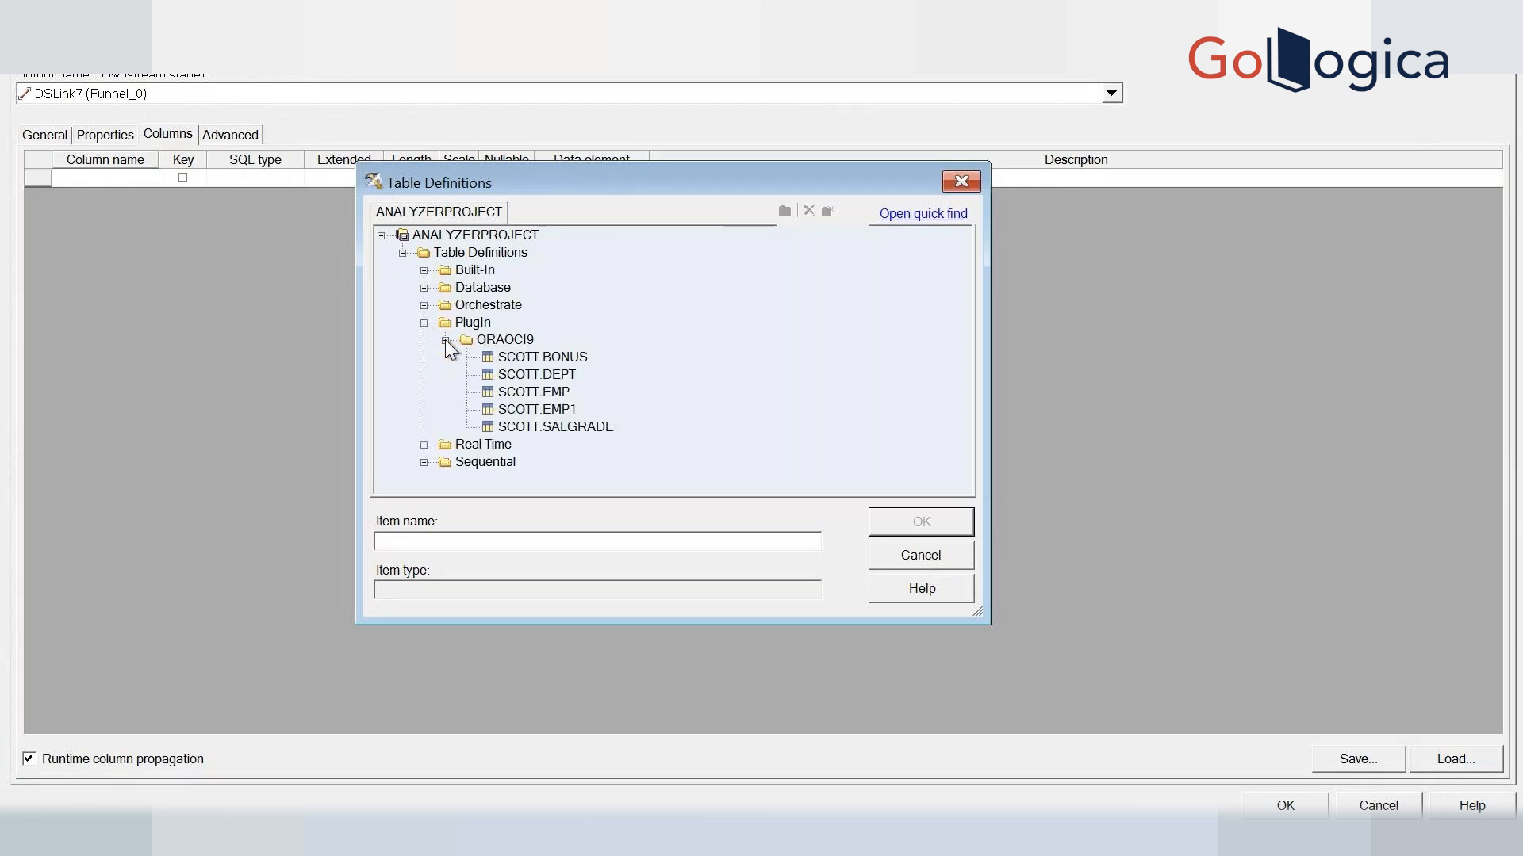
left_click(533, 392)
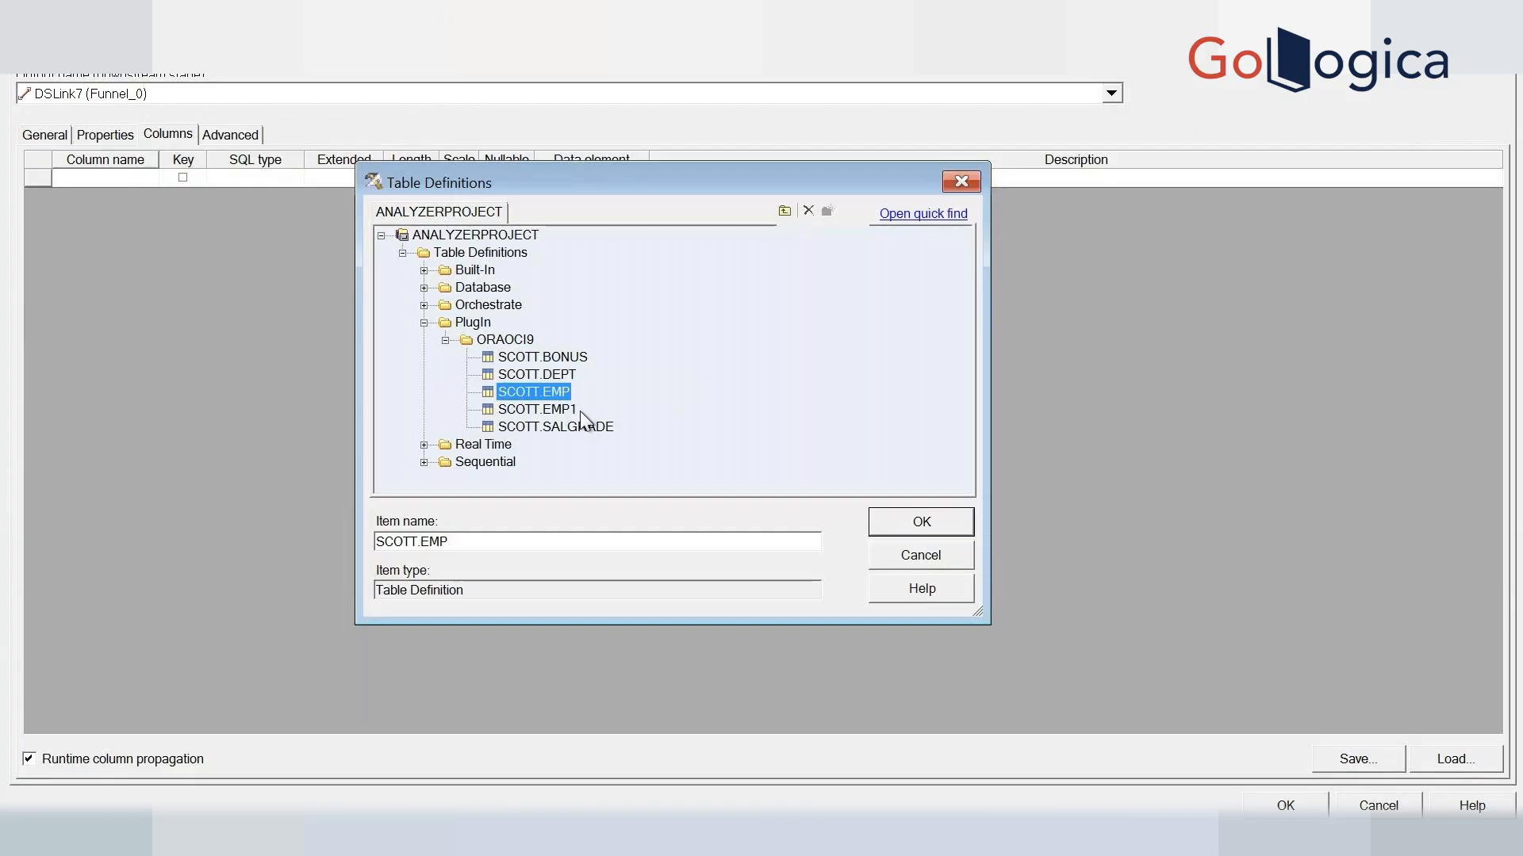
left_click(917, 521)
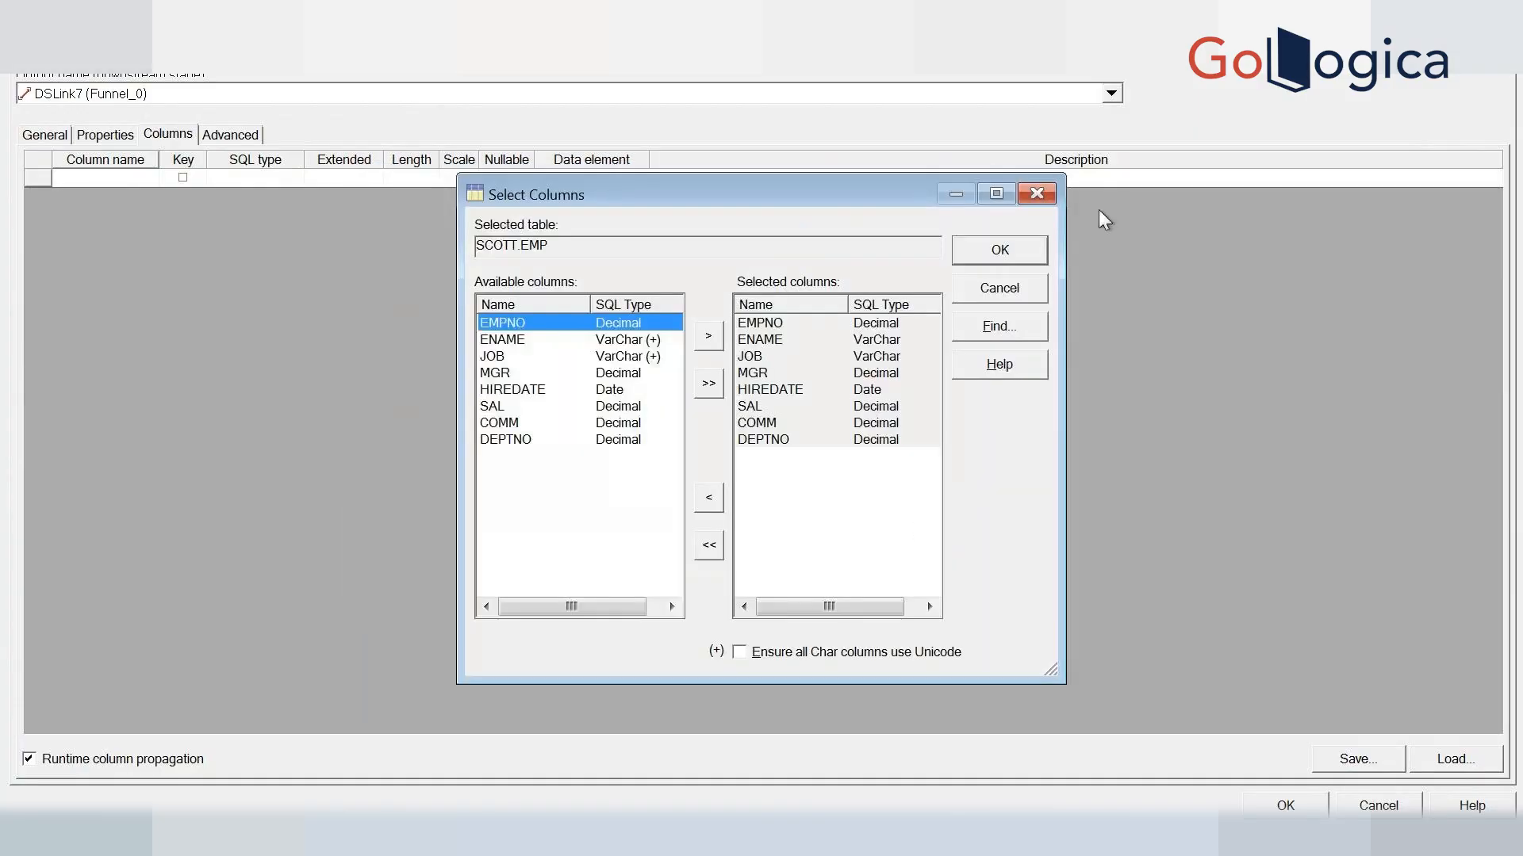
left_click(1007, 250)
left_click(790, 585)
left_click(1262, 806)
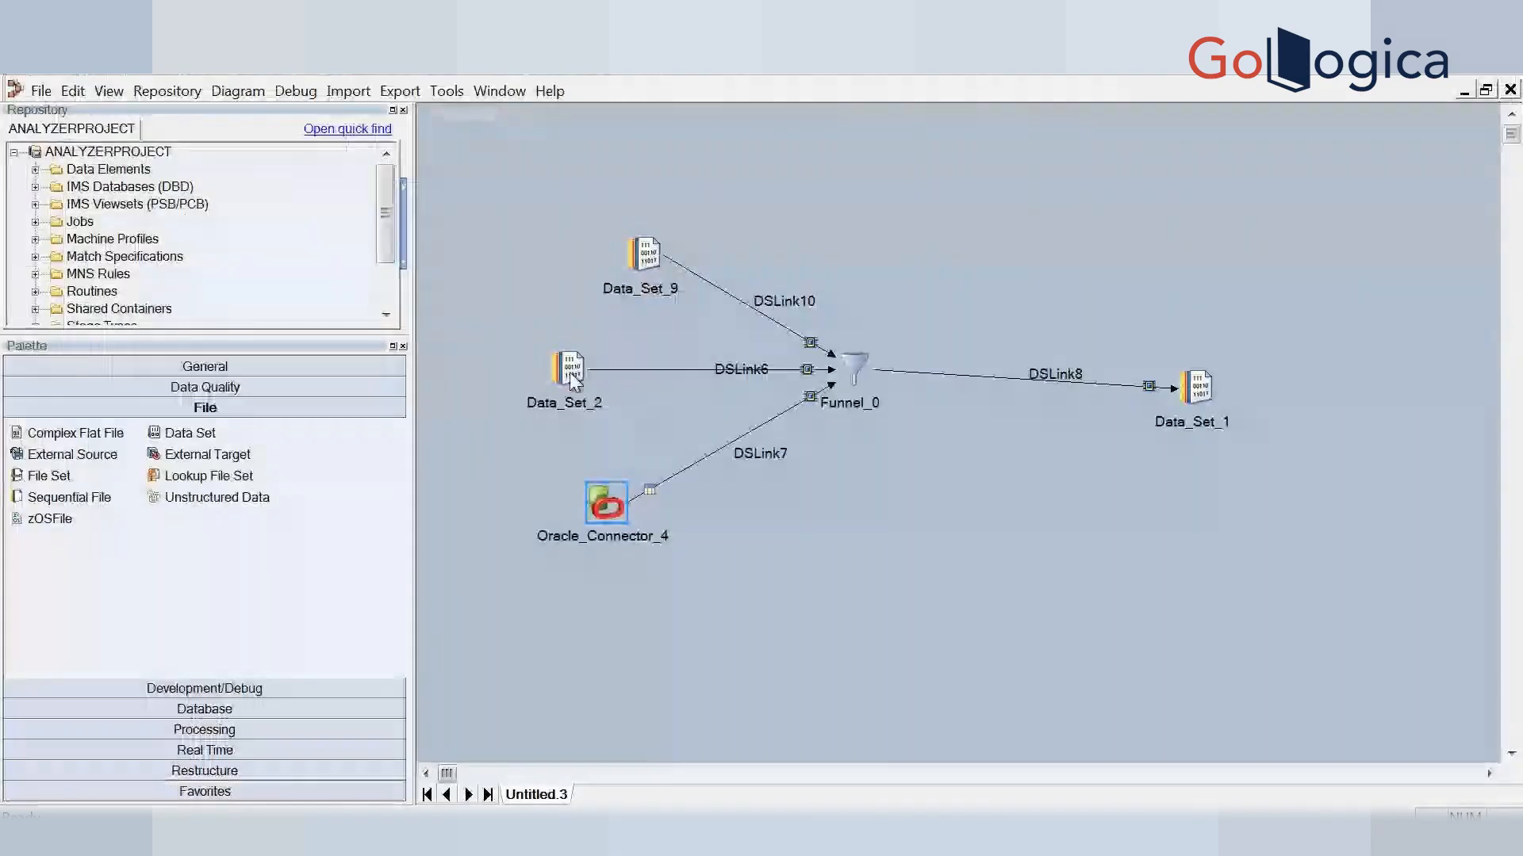
Set the source file of Data_Set_2 to C:\sc1.ds by browsing the server
double_click(570, 368)
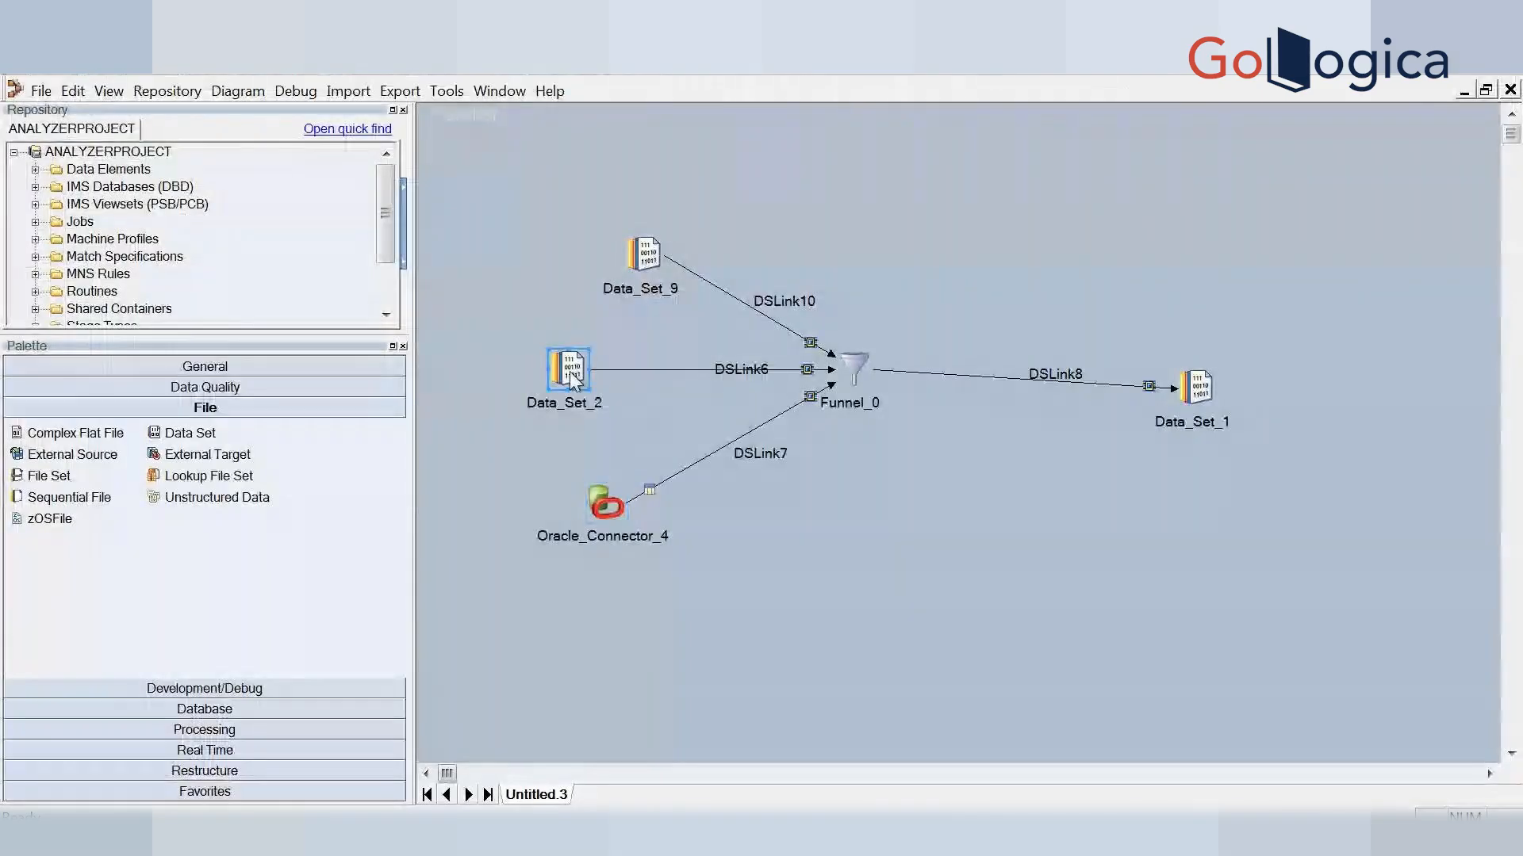
left_click(93, 183)
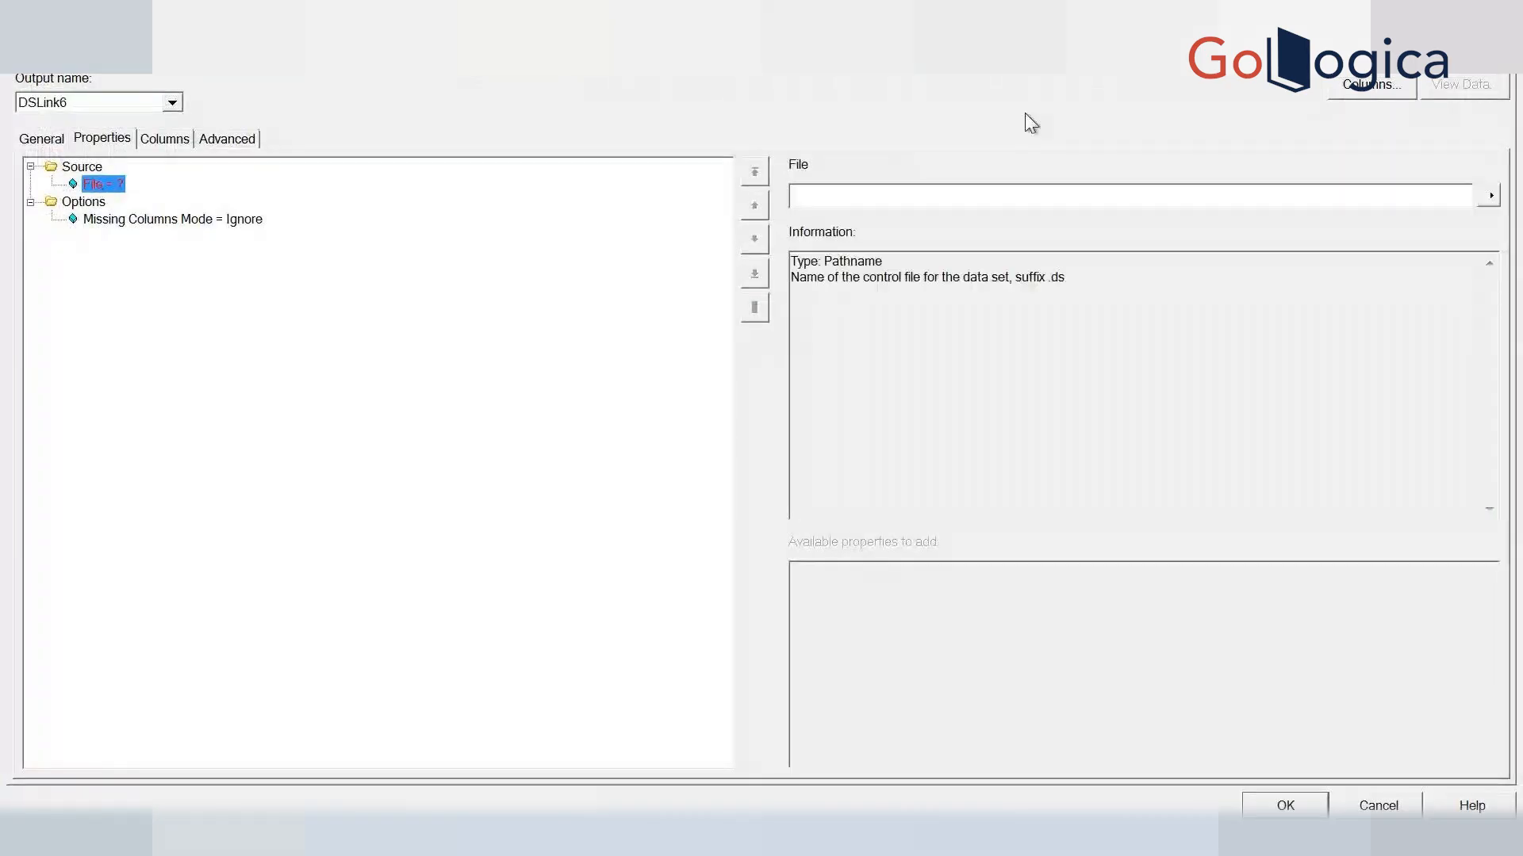
left_click(1486, 198)
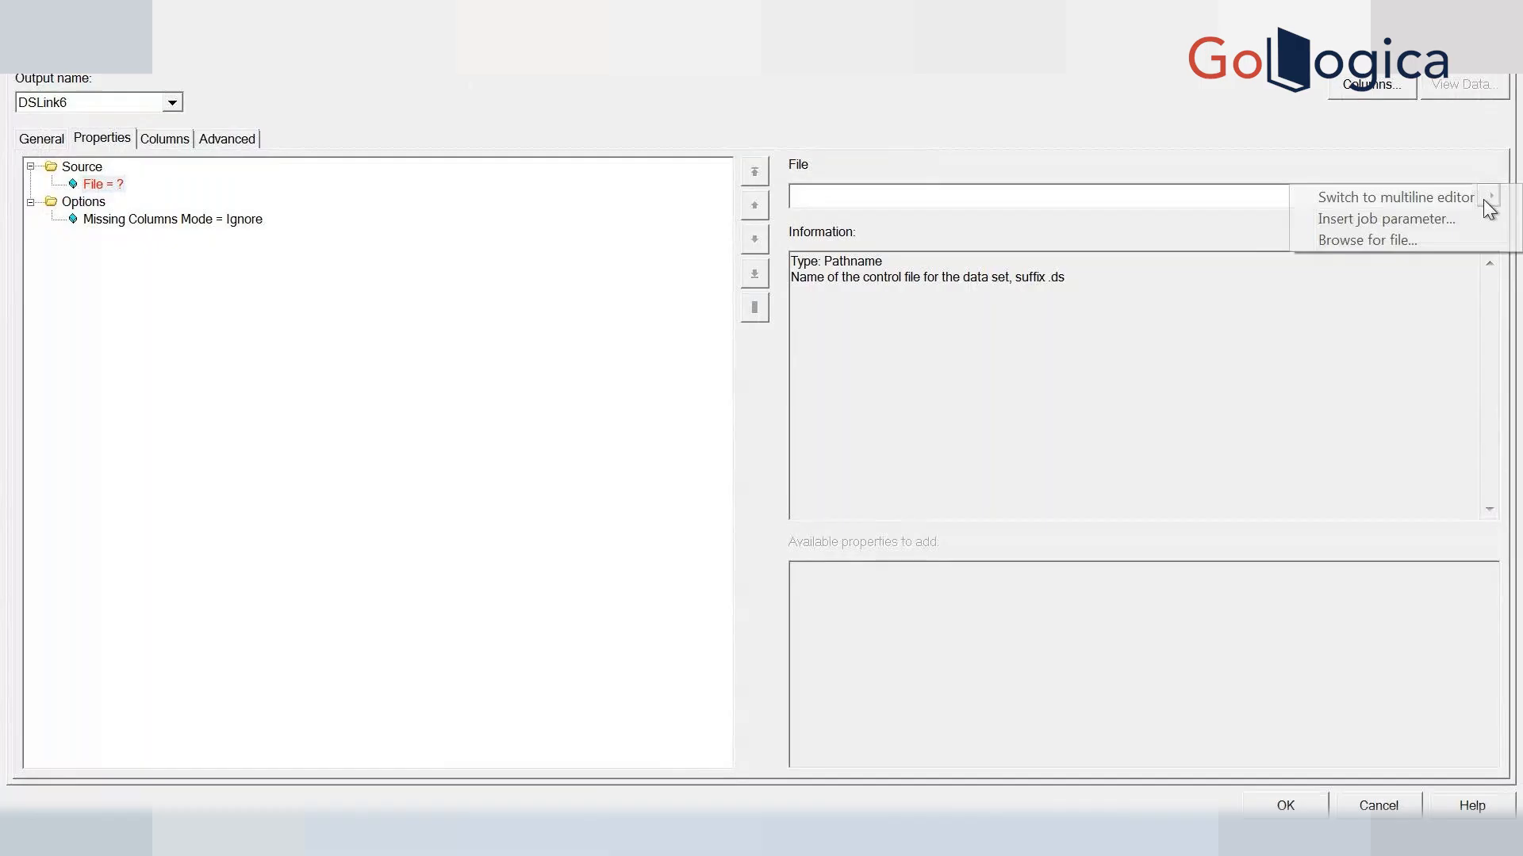
left_click(1355, 240)
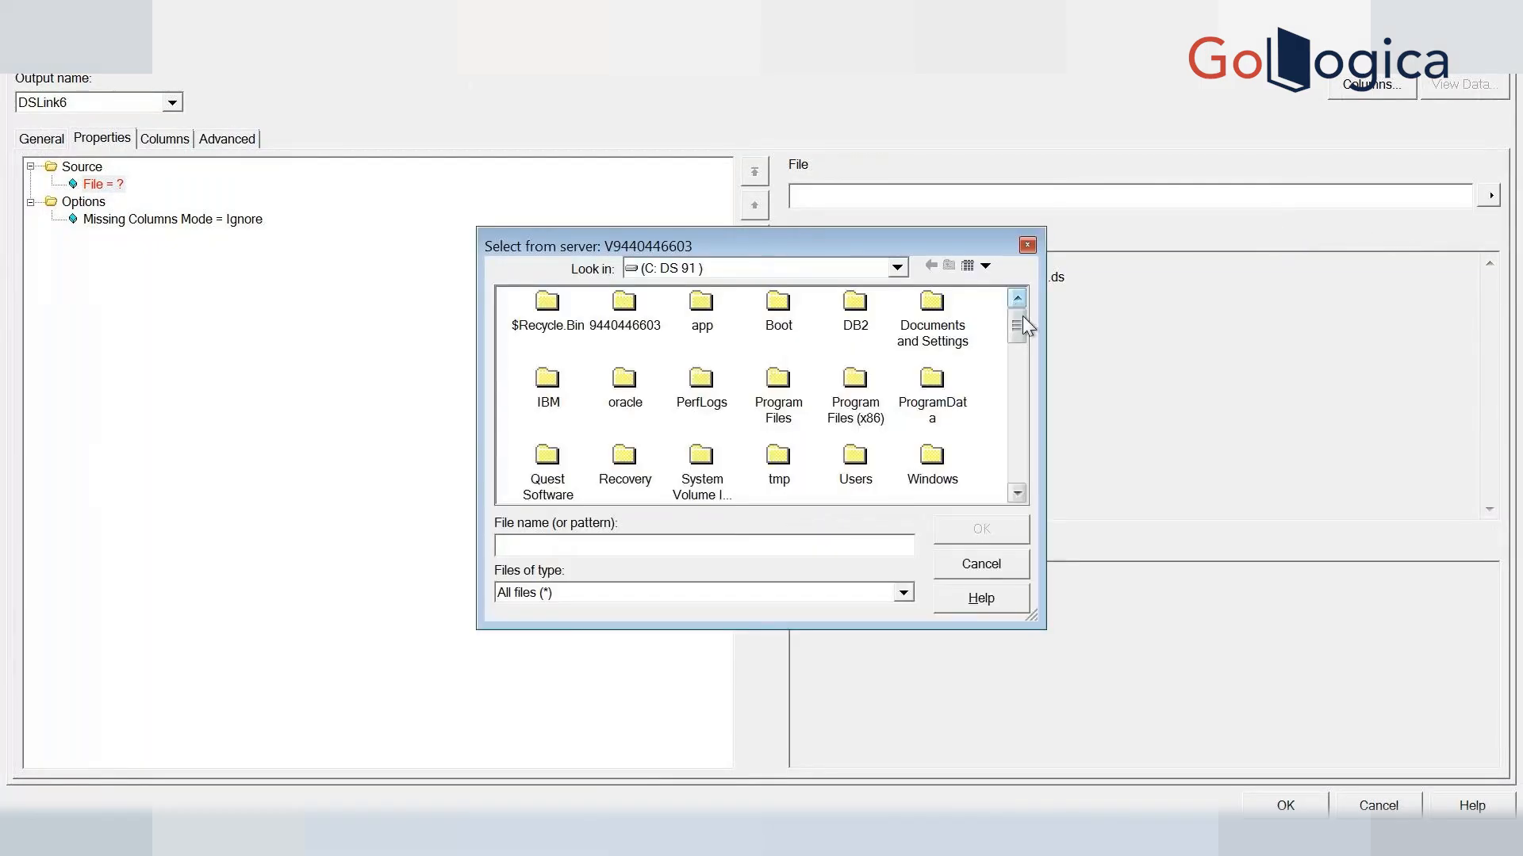
left_click(1017, 493)
left_click(1017, 493)
left_click(1017, 493)
left_click(1017, 493)
left_click(1017, 493)
left_click(1016, 493)
left_click(789, 422)
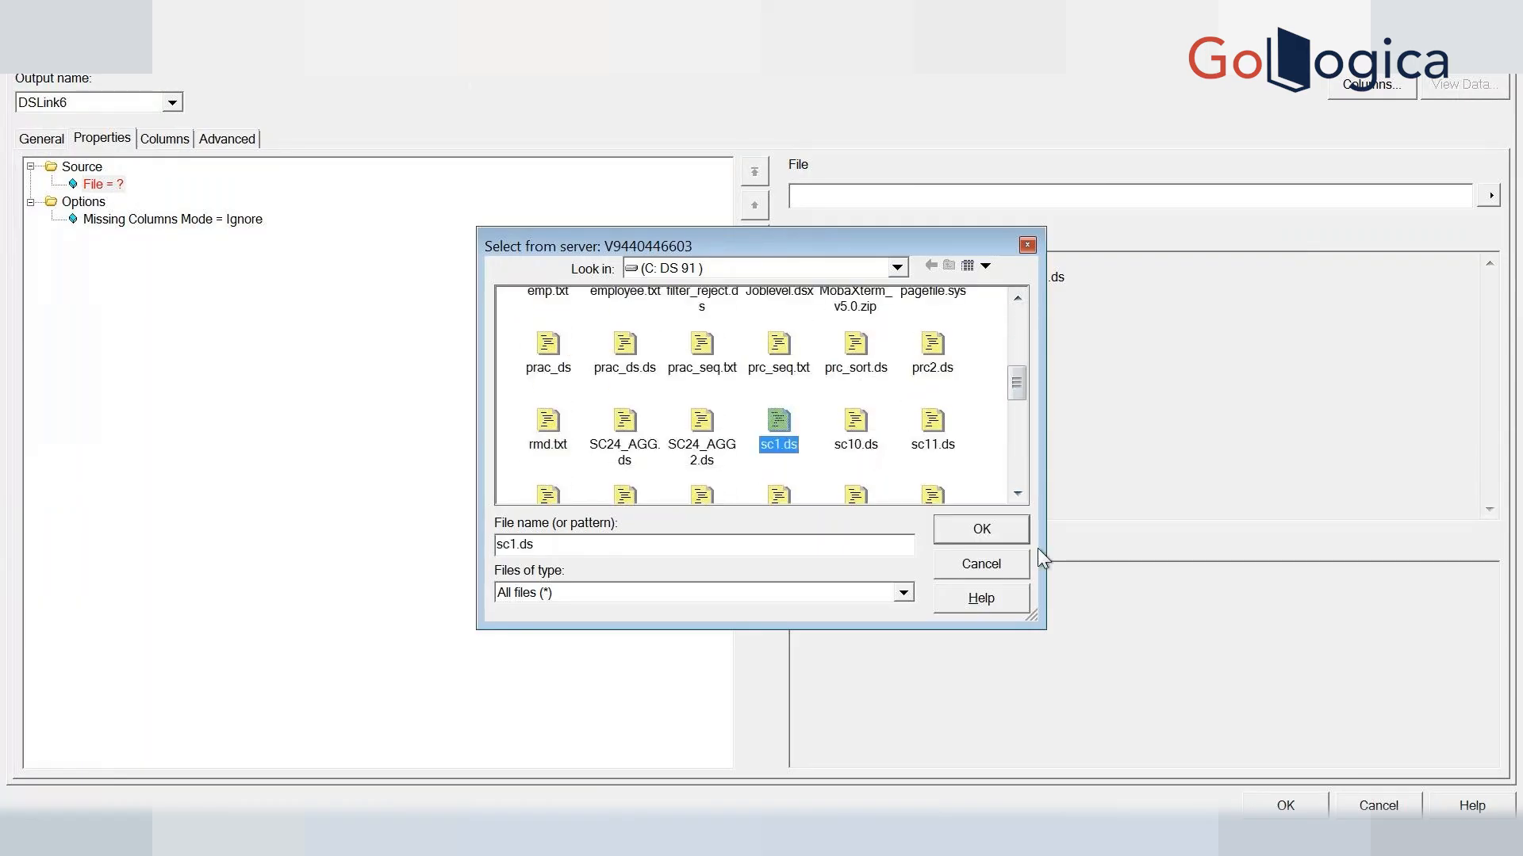
left_click(979, 538)
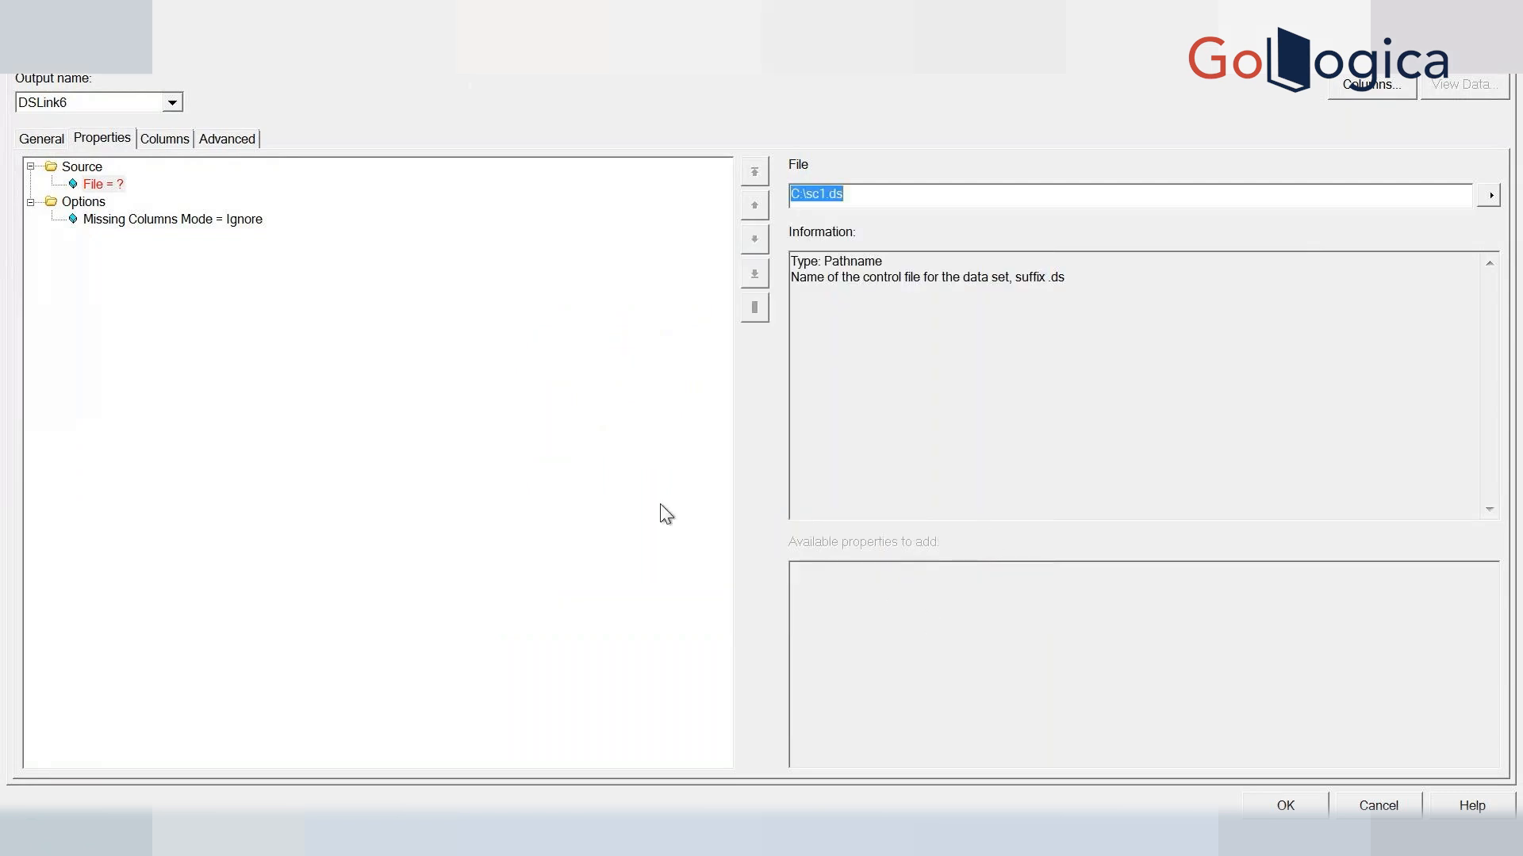
left_click(1291, 808)
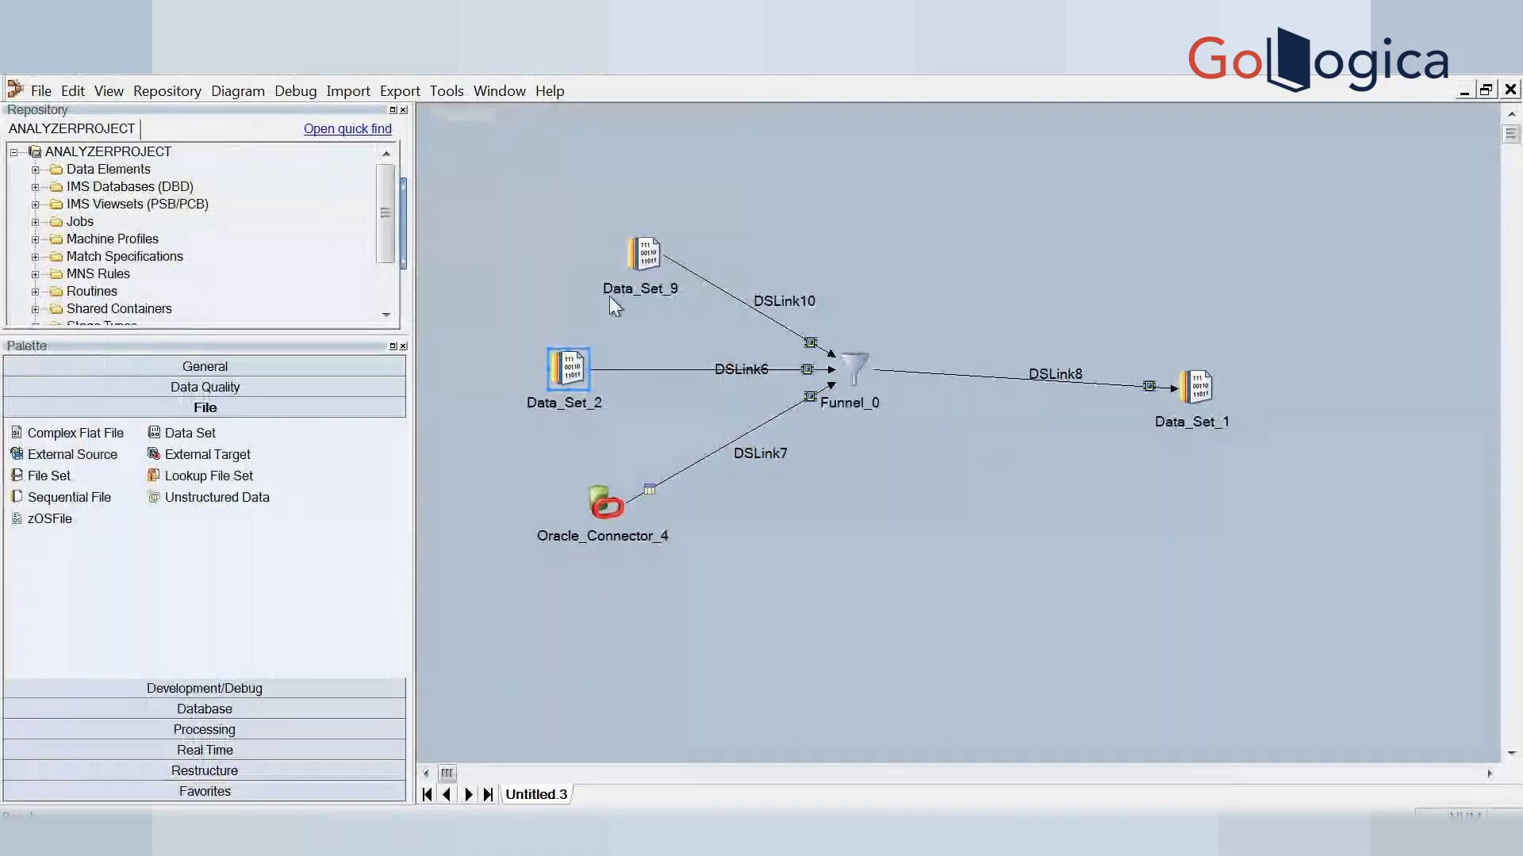
Set the source file of Data_Set_9 to C:\sc11.ds by browsing the server
double_click(642, 262)
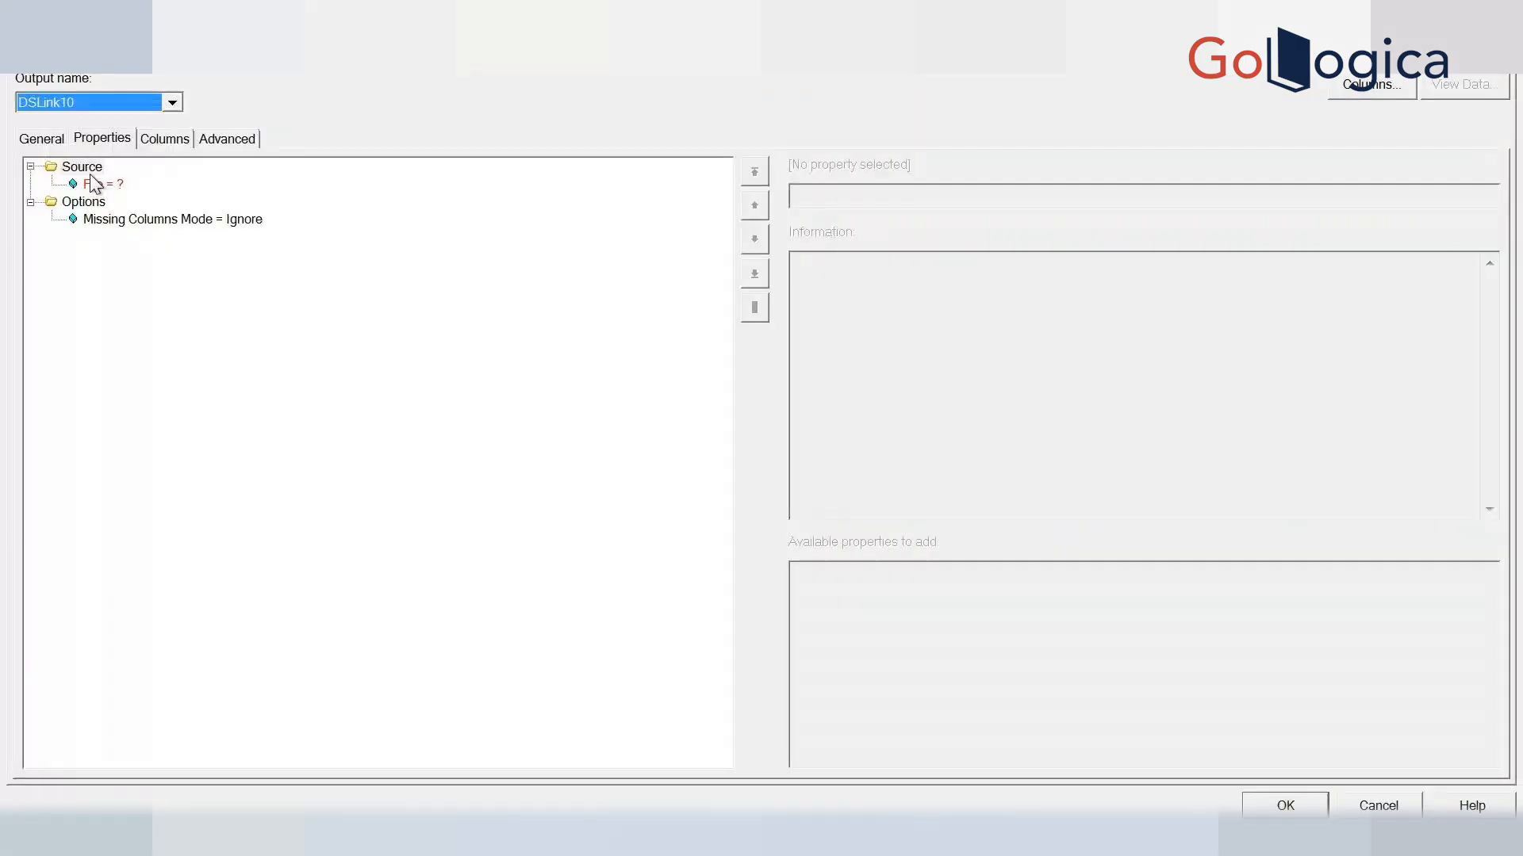
left_click(93, 183)
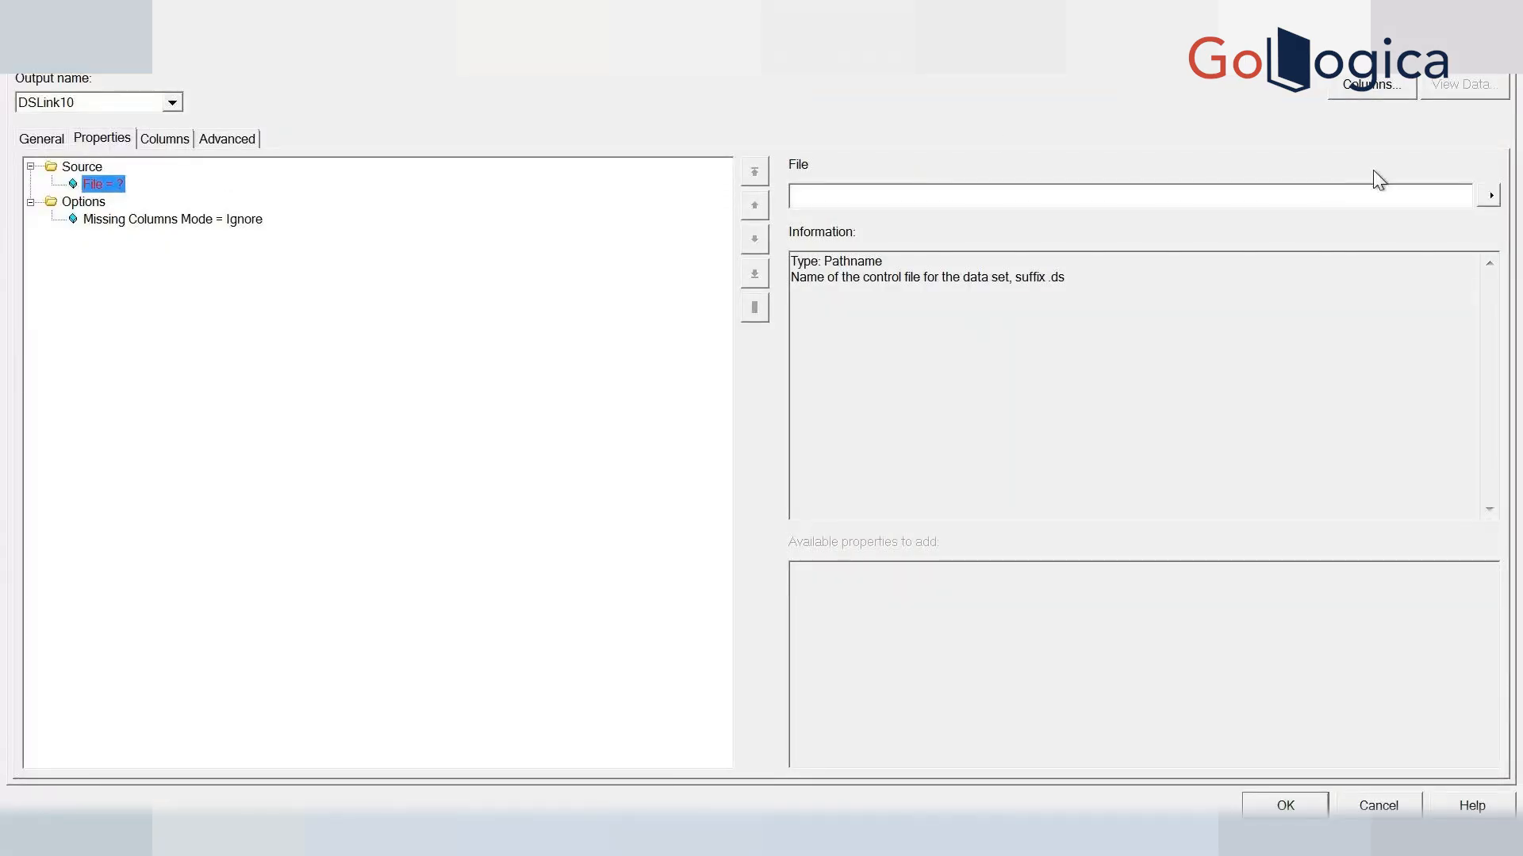
left_click(1488, 196)
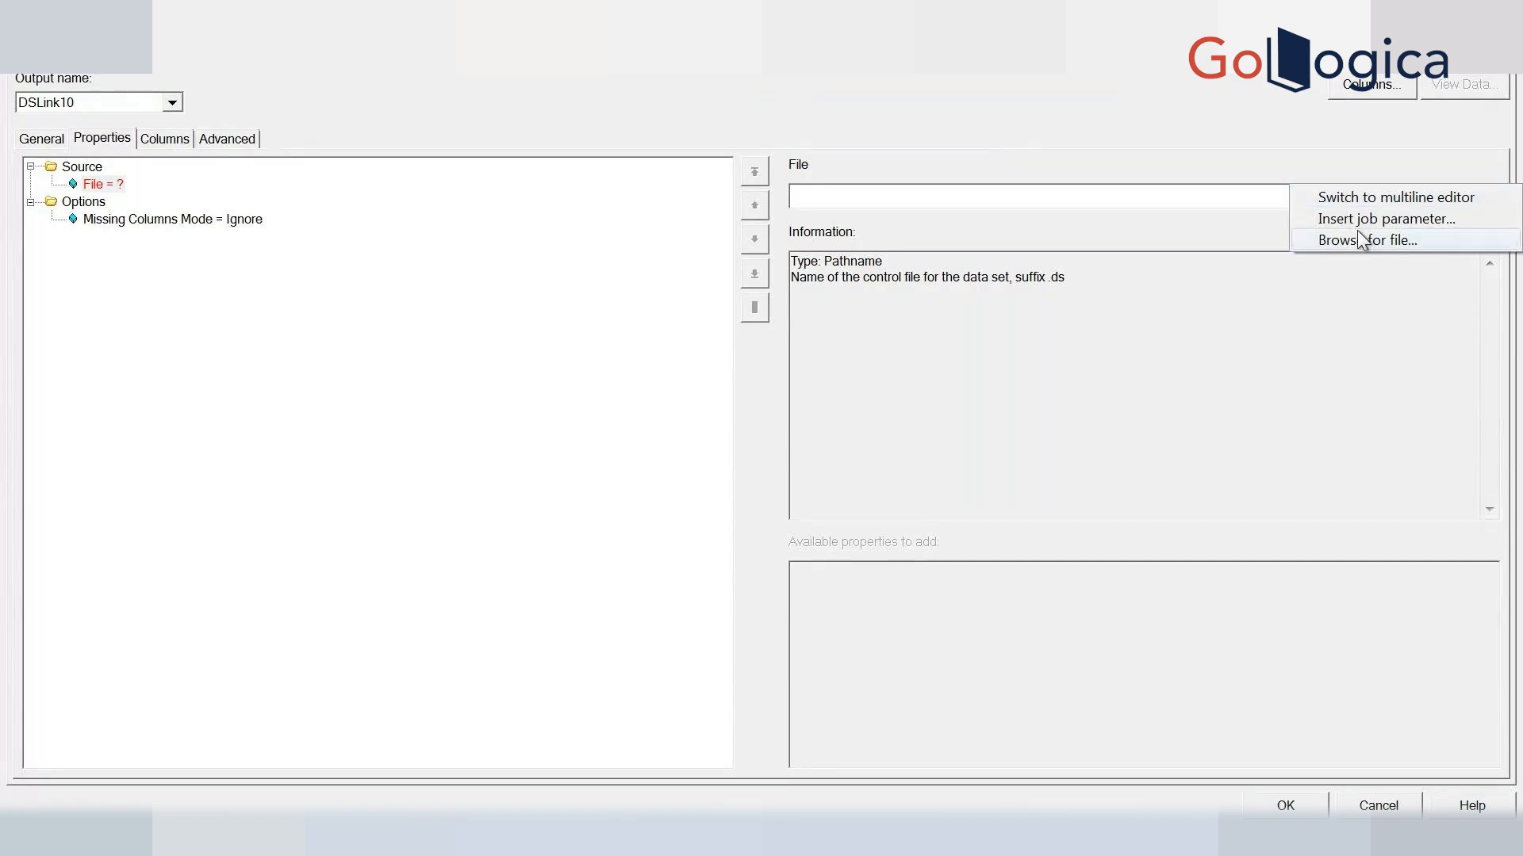
left_click(1355, 240)
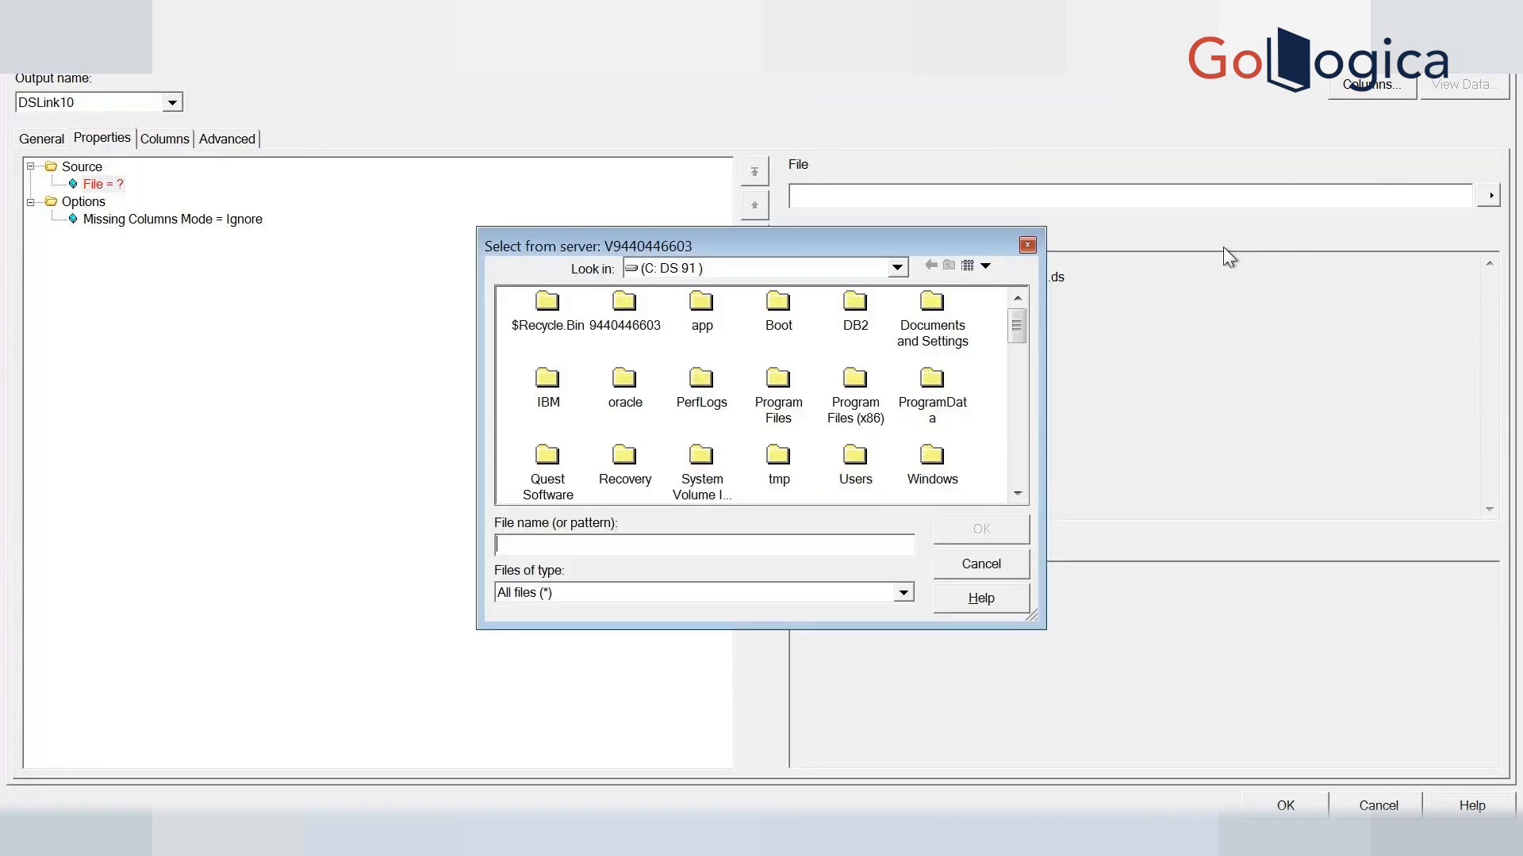
left_click(1018, 494)
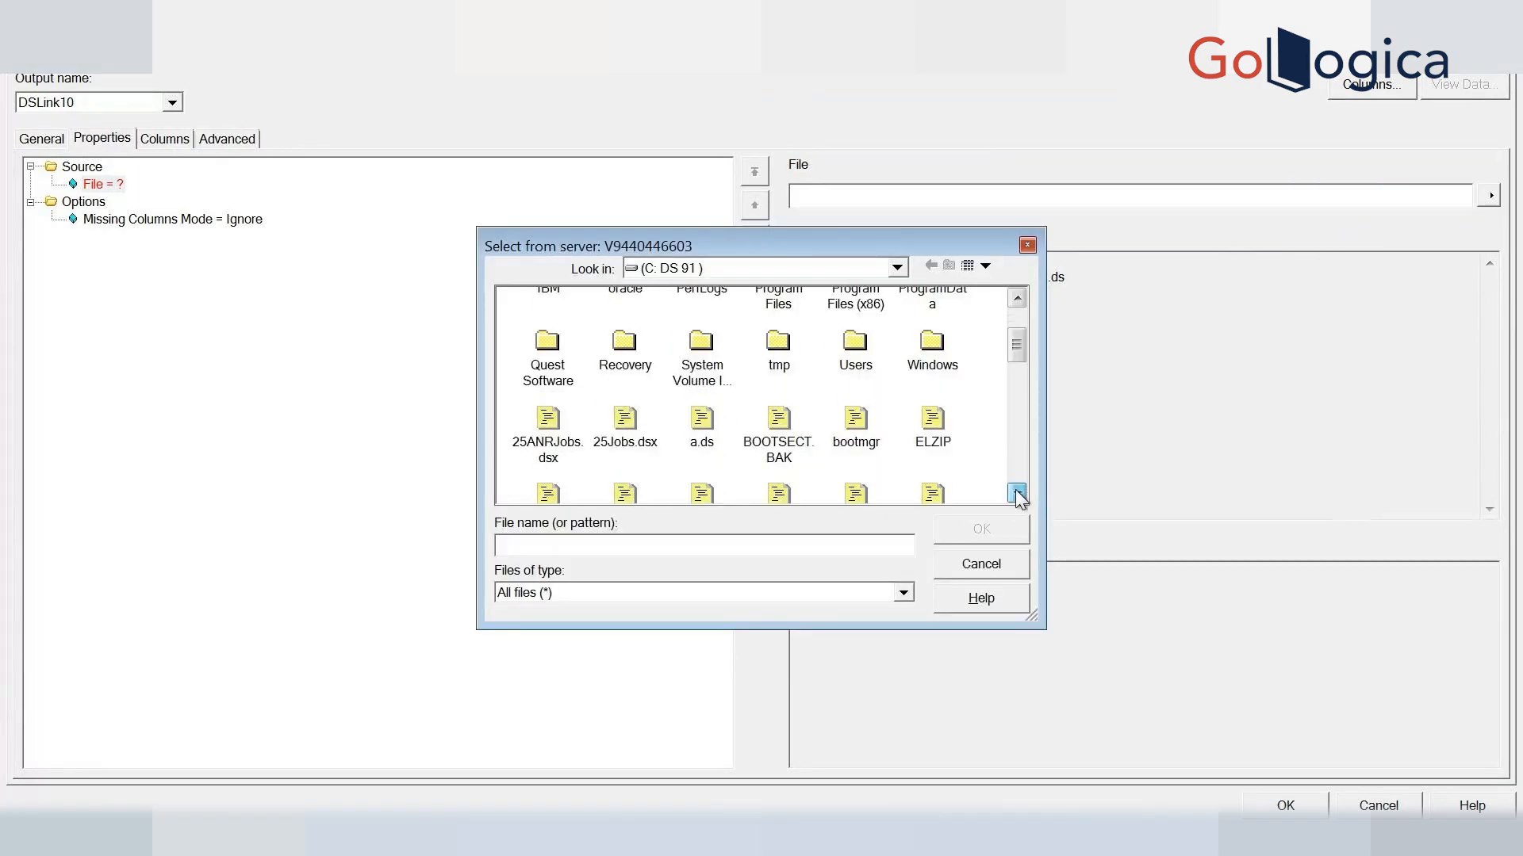
left_click(1017, 494)
left_click(1018, 493)
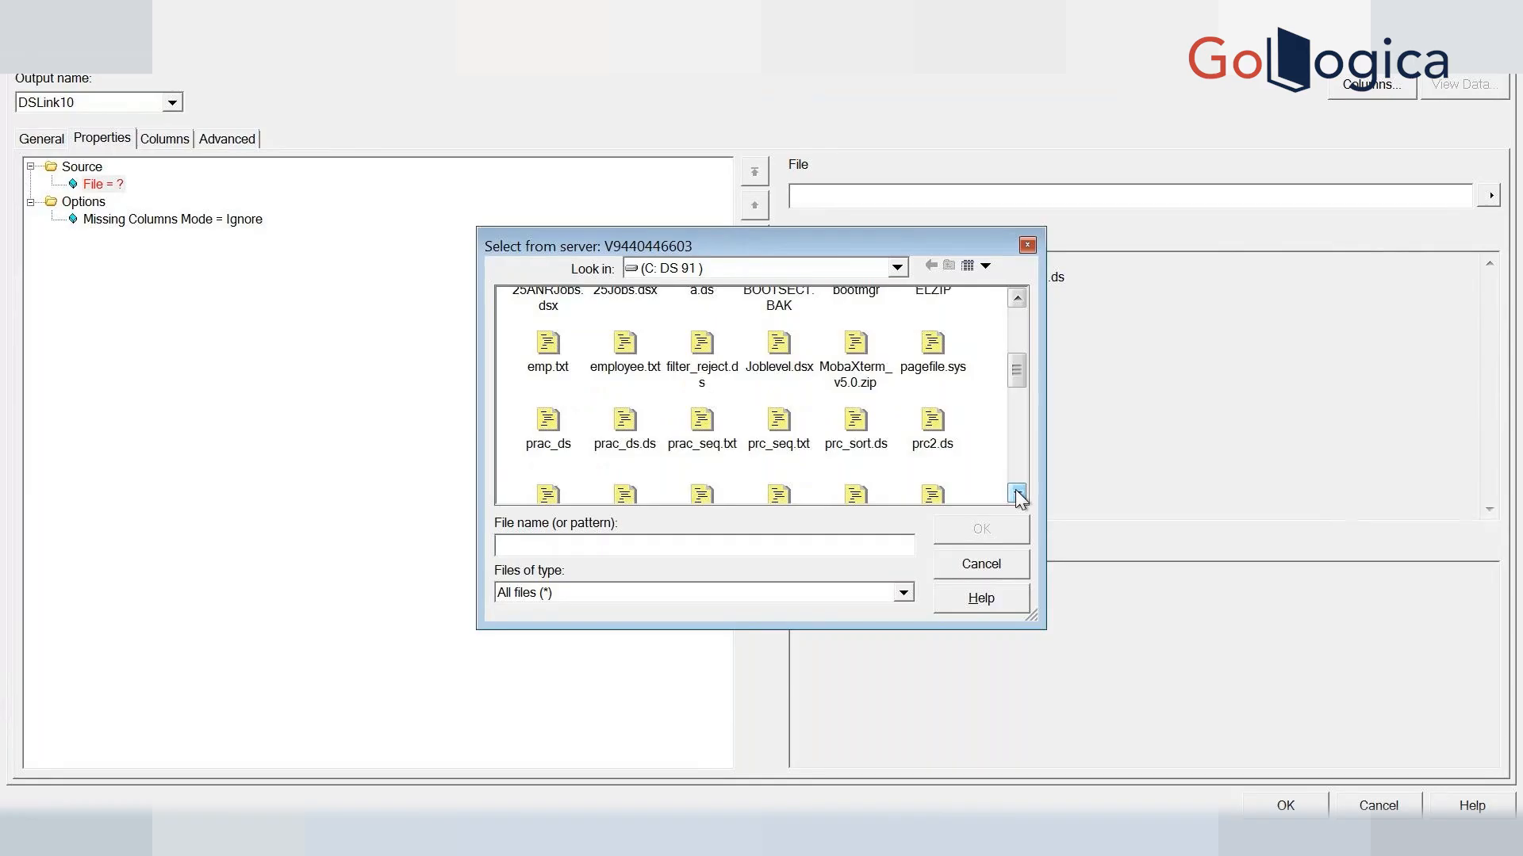
left_click(1018, 493)
left_click(1017, 494)
left_click(1018, 494)
left_click(1018, 494)
left_click(1017, 493)
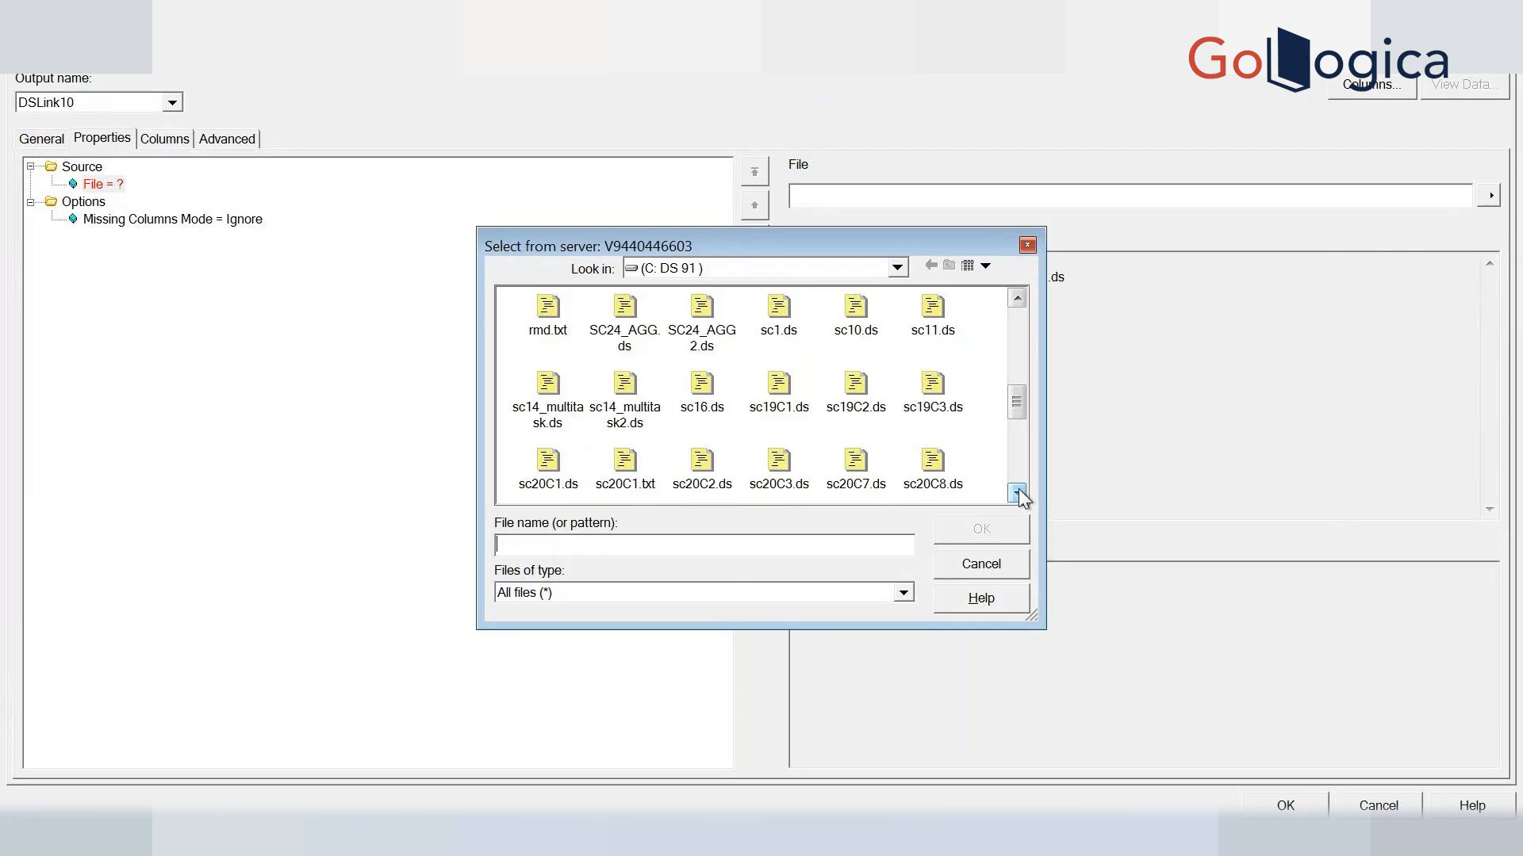
left_click(934, 312)
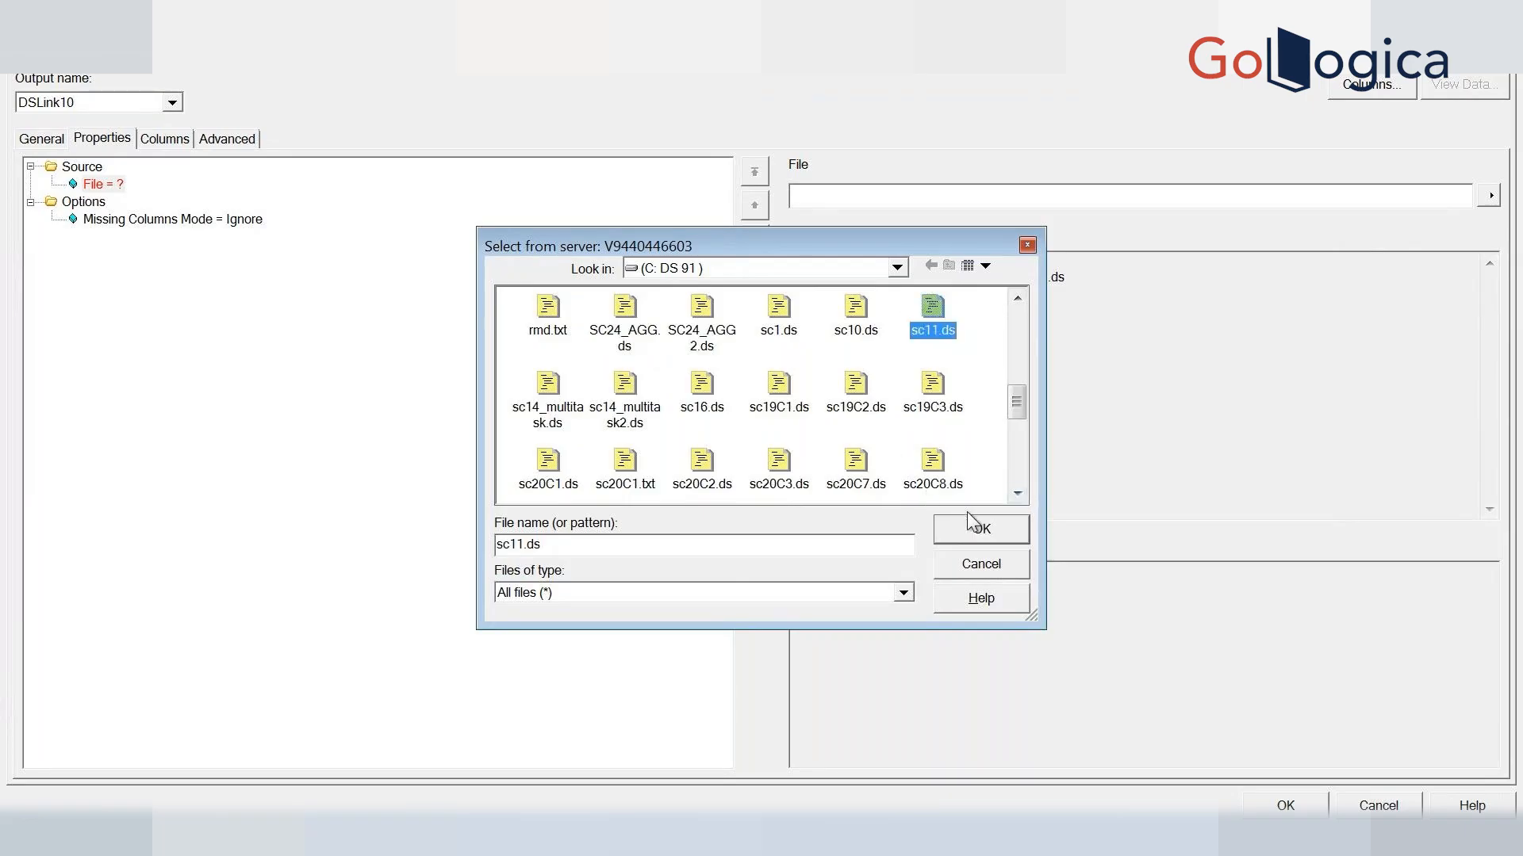
left_click(979, 530)
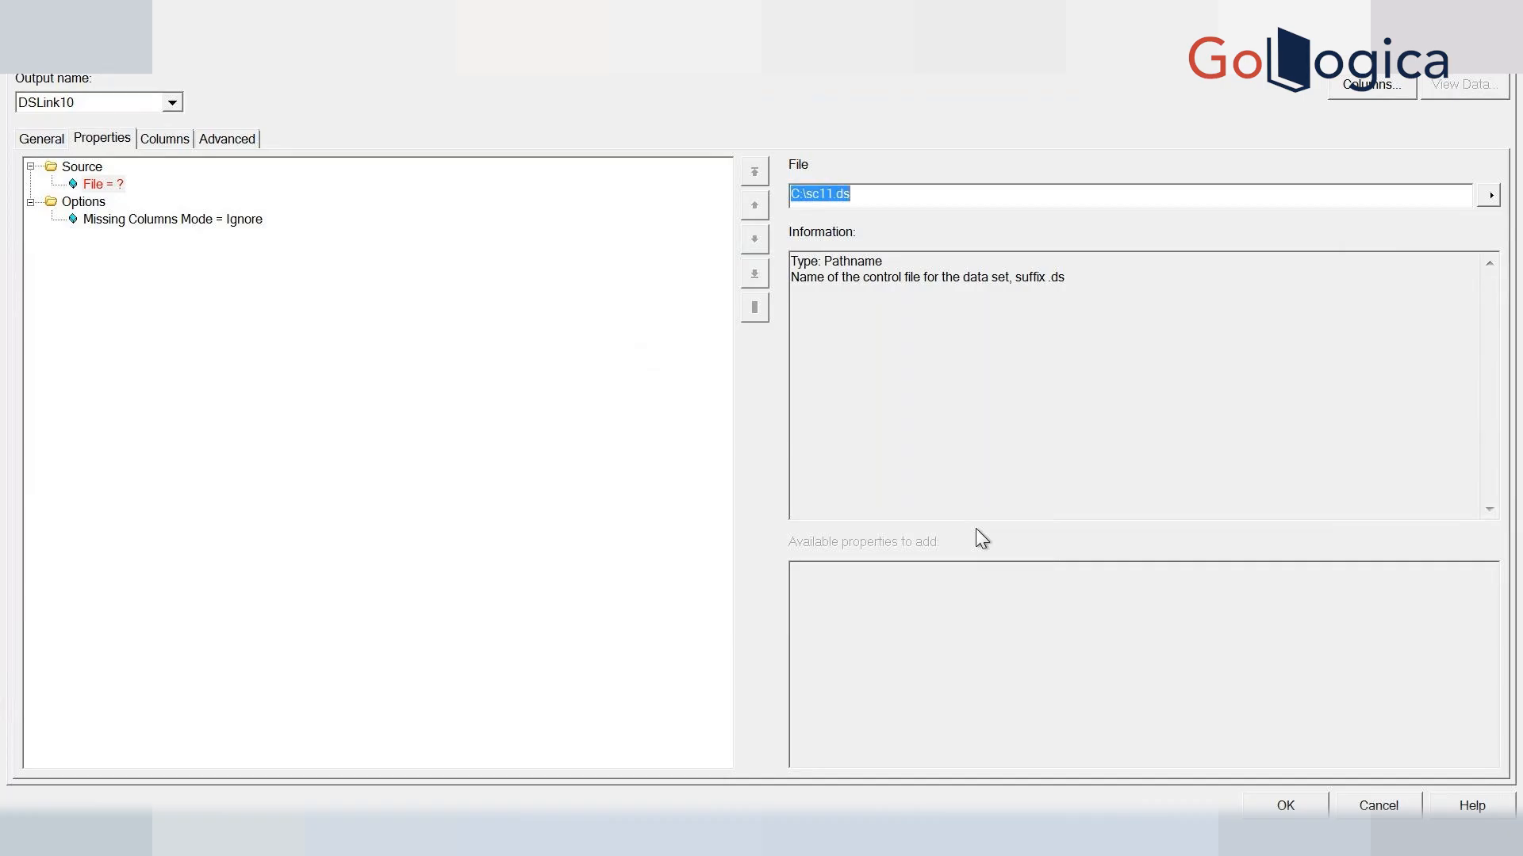
left_click(1286, 805)
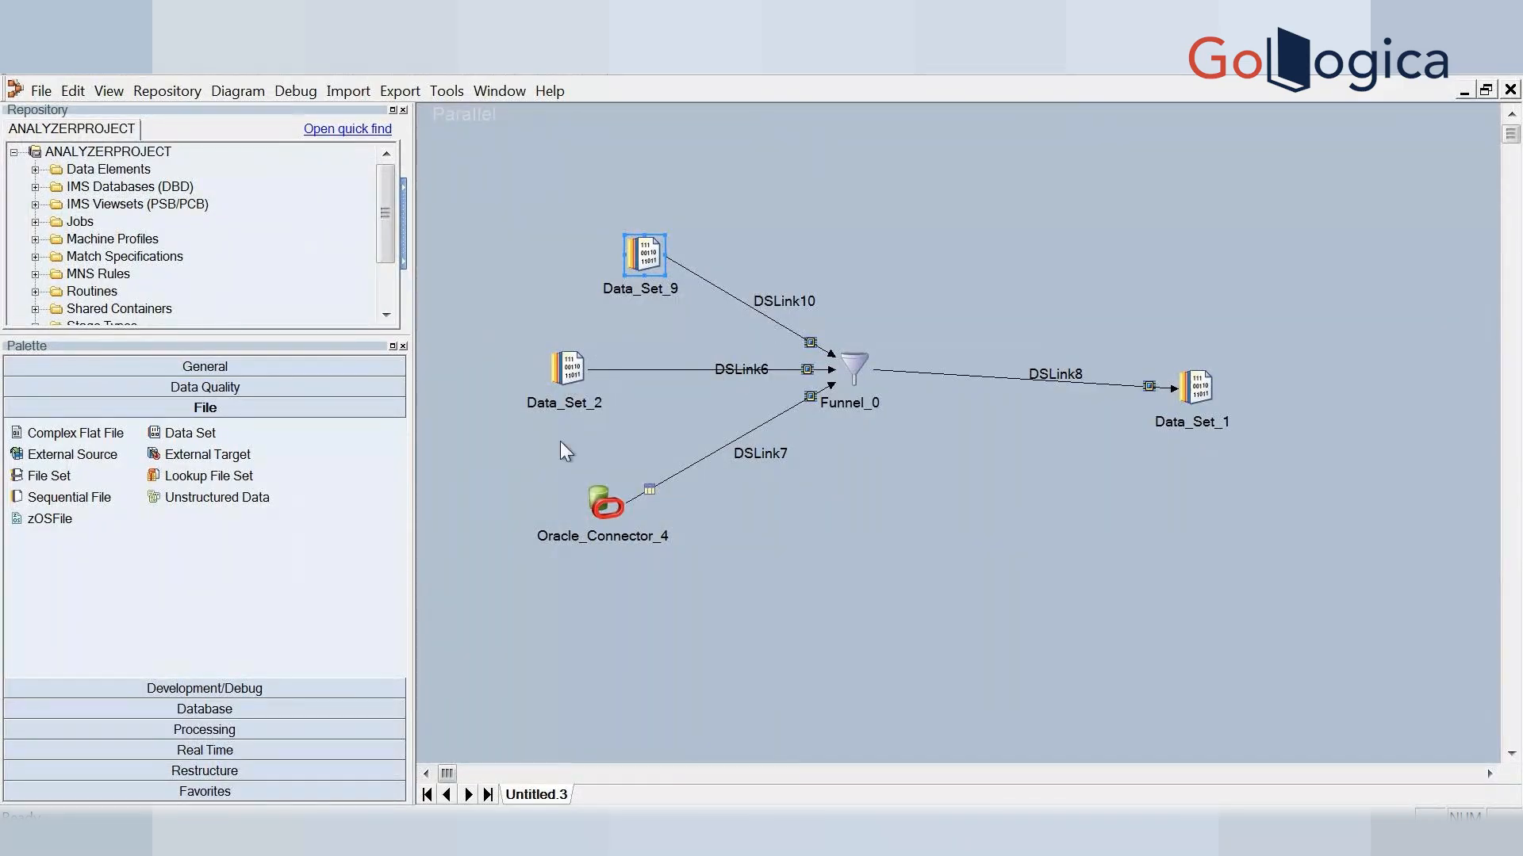
Review the source properties of Data_Set_2 and the connection, usage and column settings of Oracle_Connector_4 without changing them
left_click(569, 366)
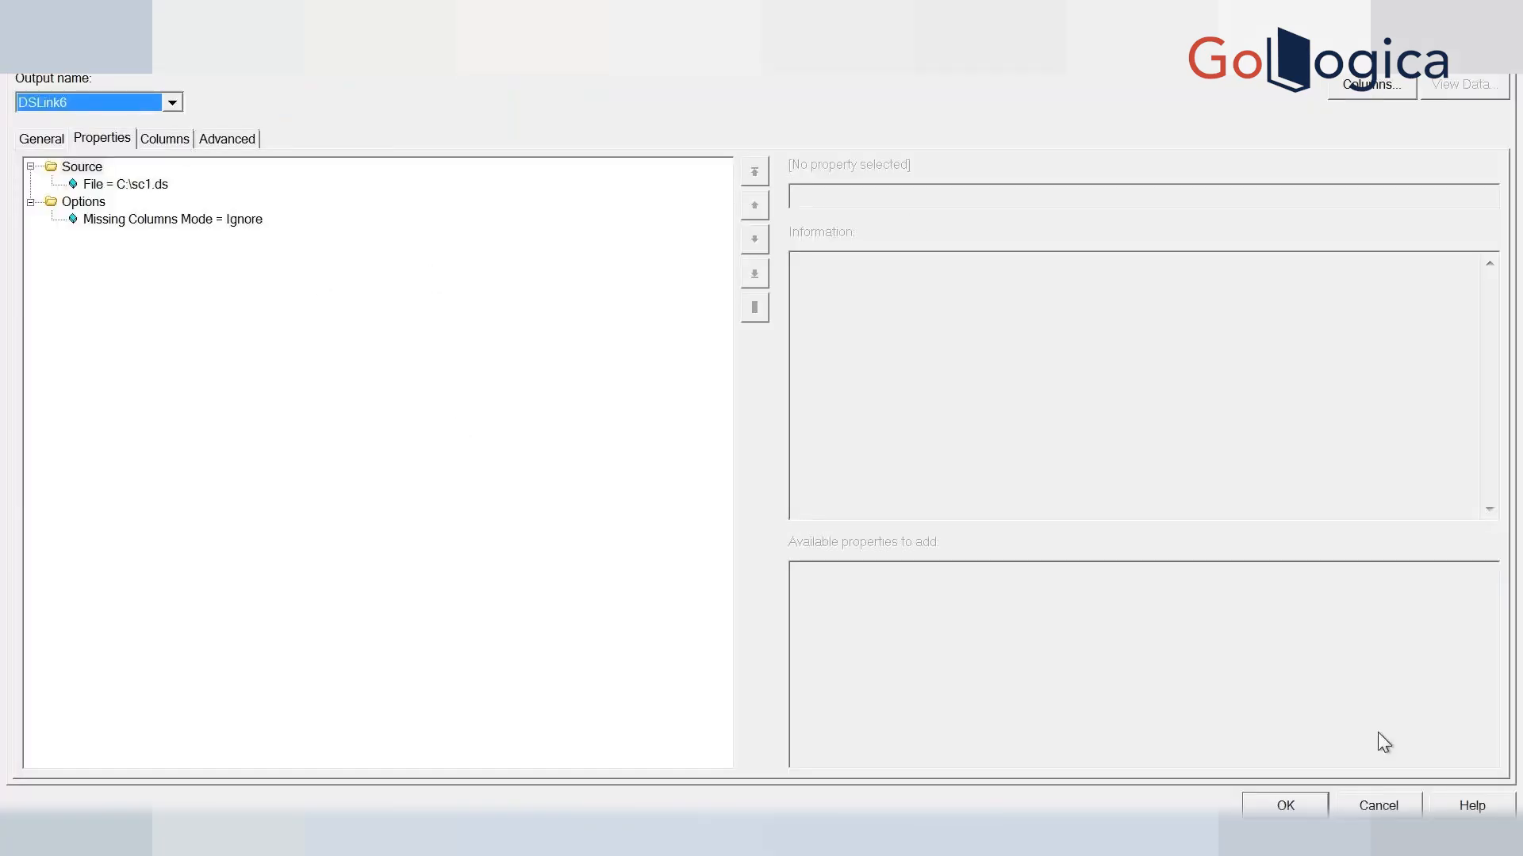
left_click(1373, 804)
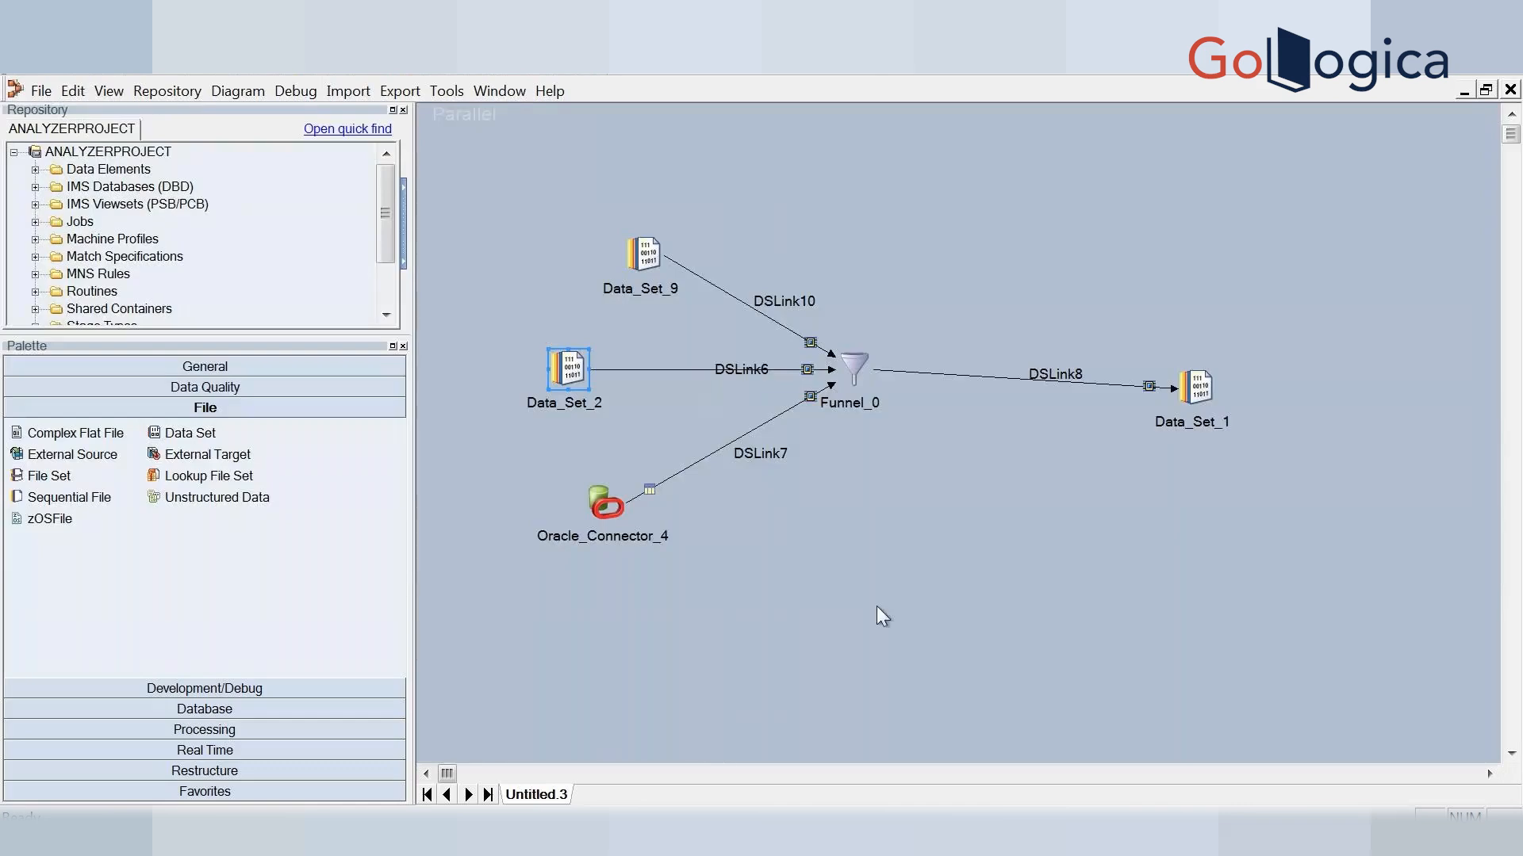
double_click(598, 509)
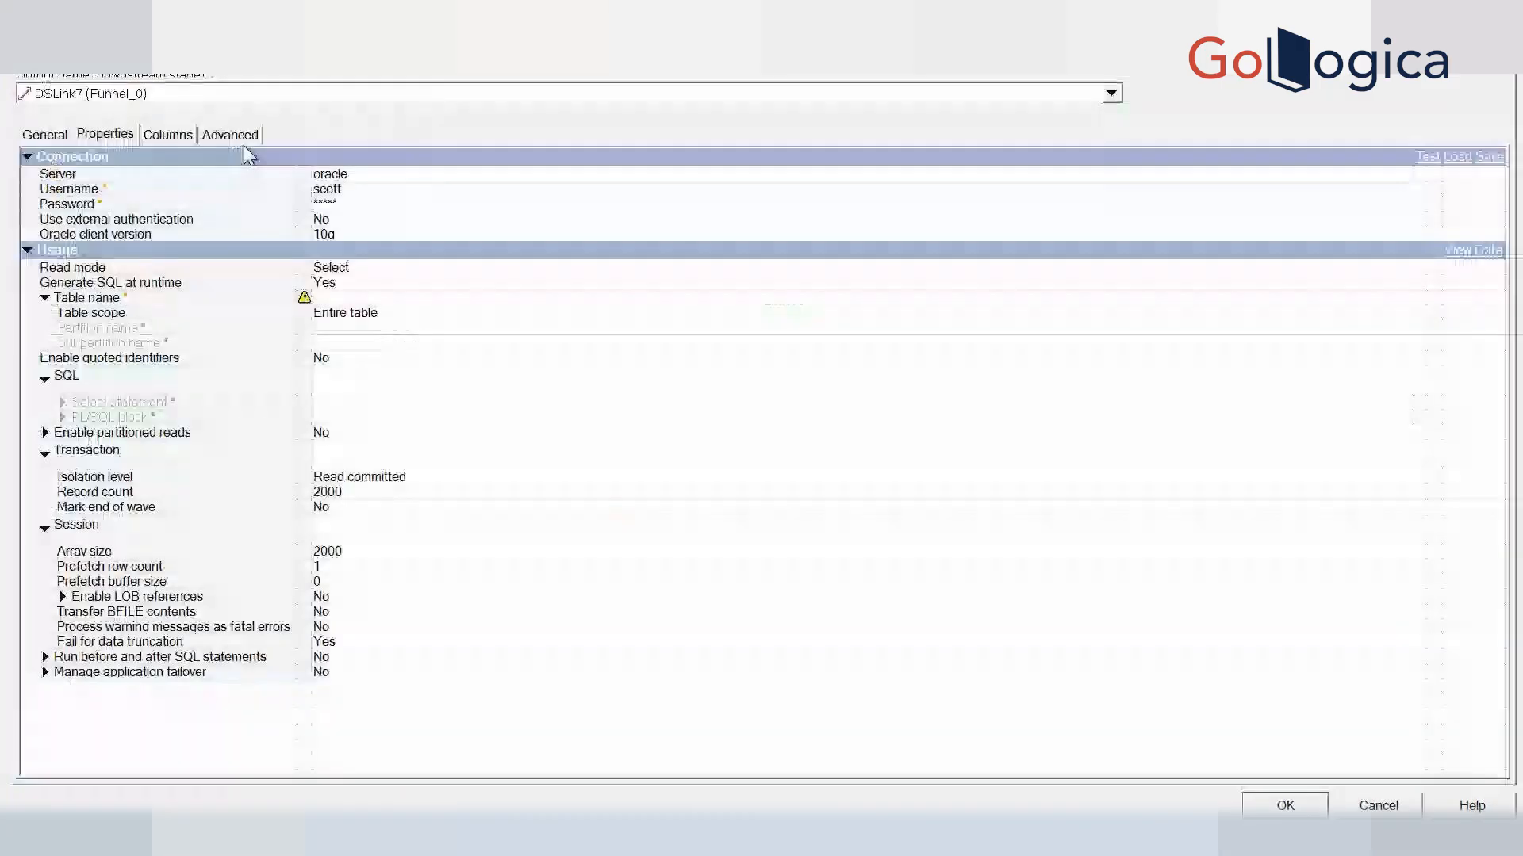
left_click(159, 140)
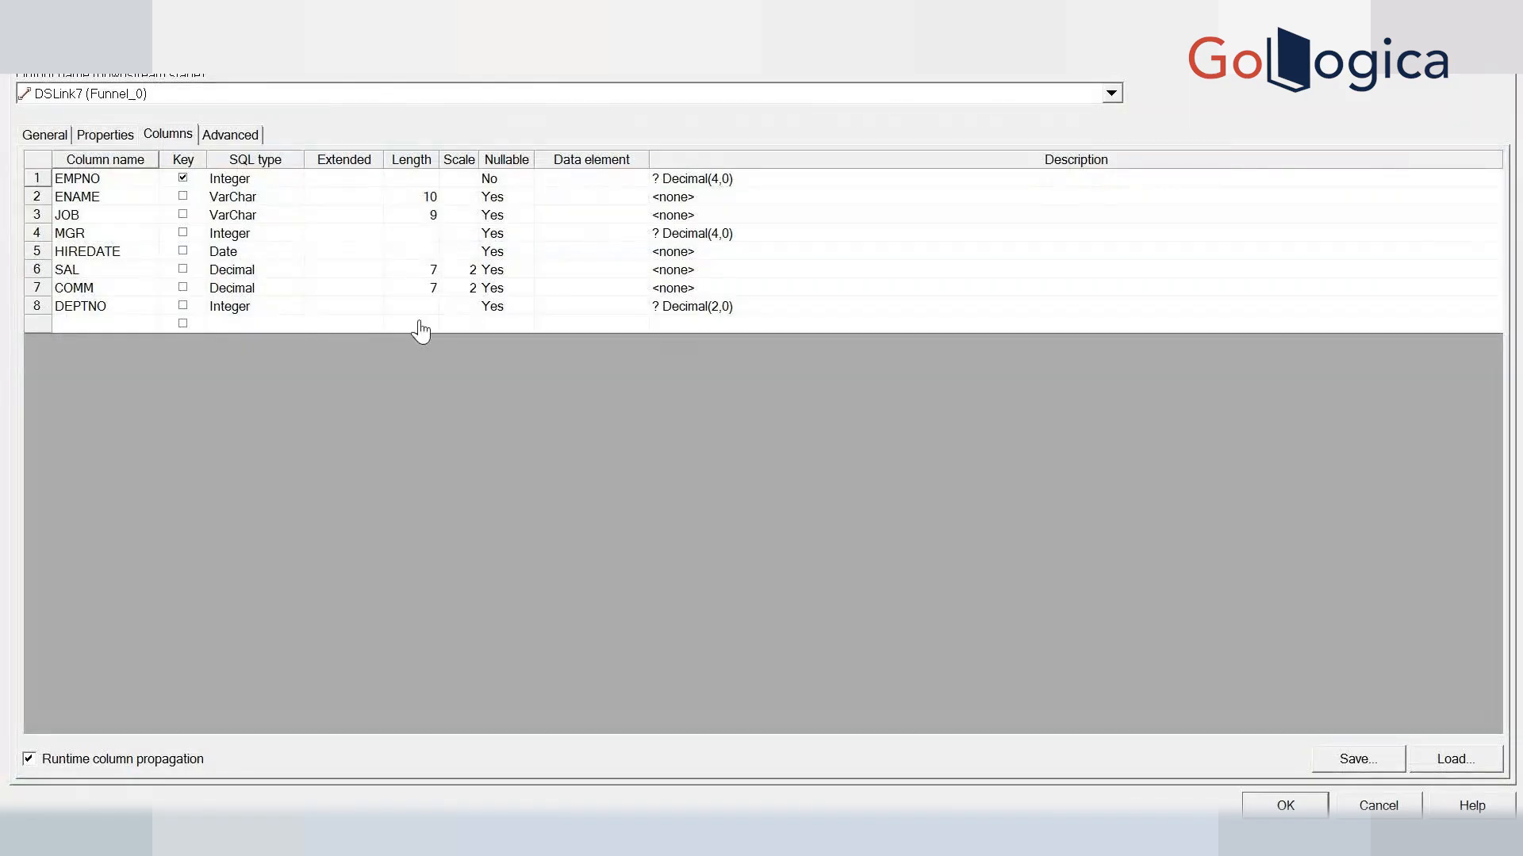
left_click(1371, 808)
double_click(596, 506)
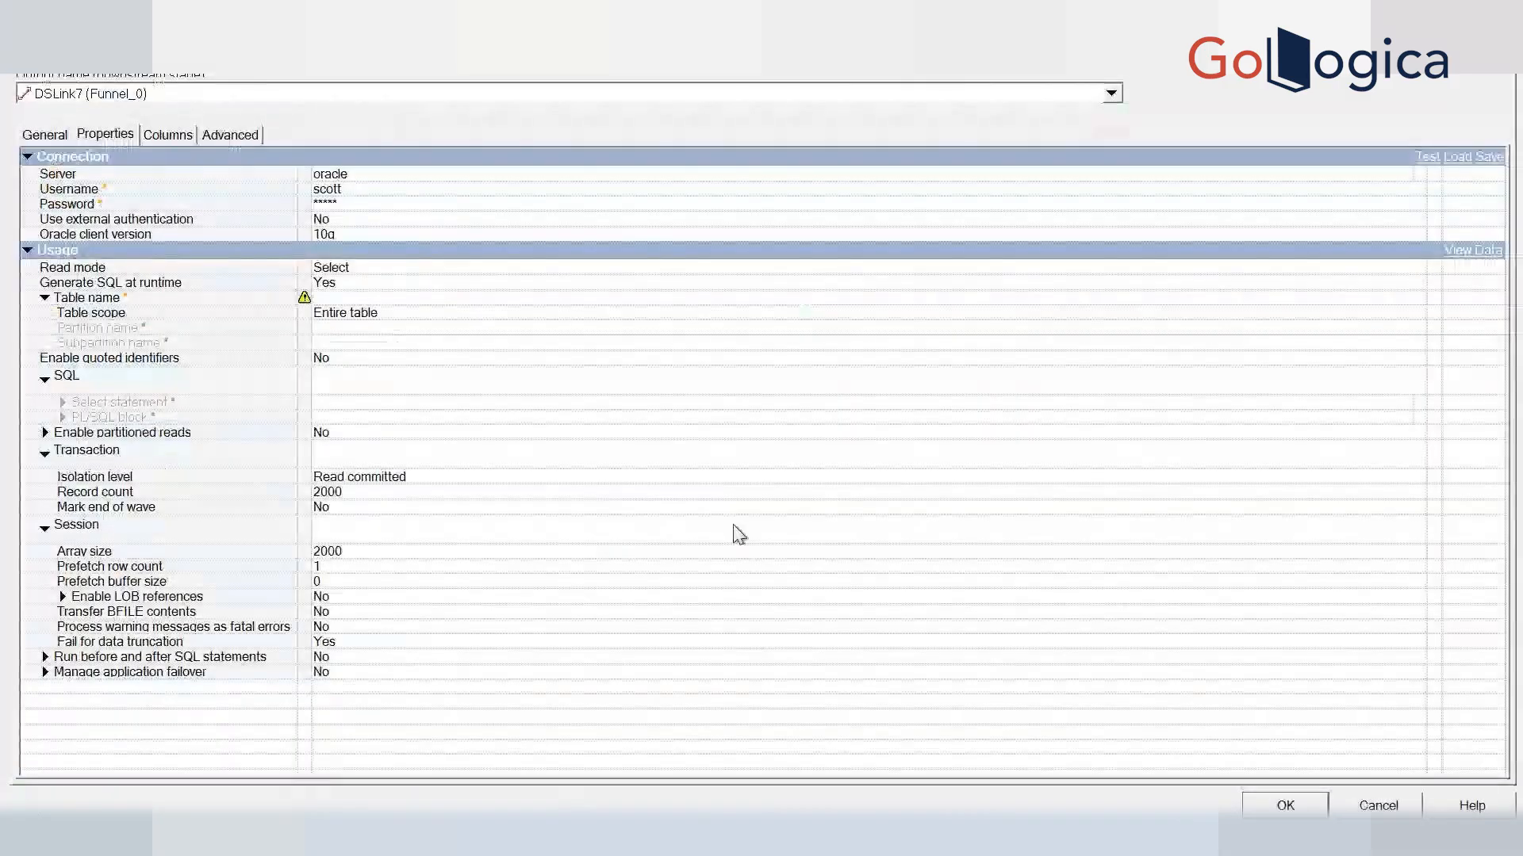
left_click(1392, 805)
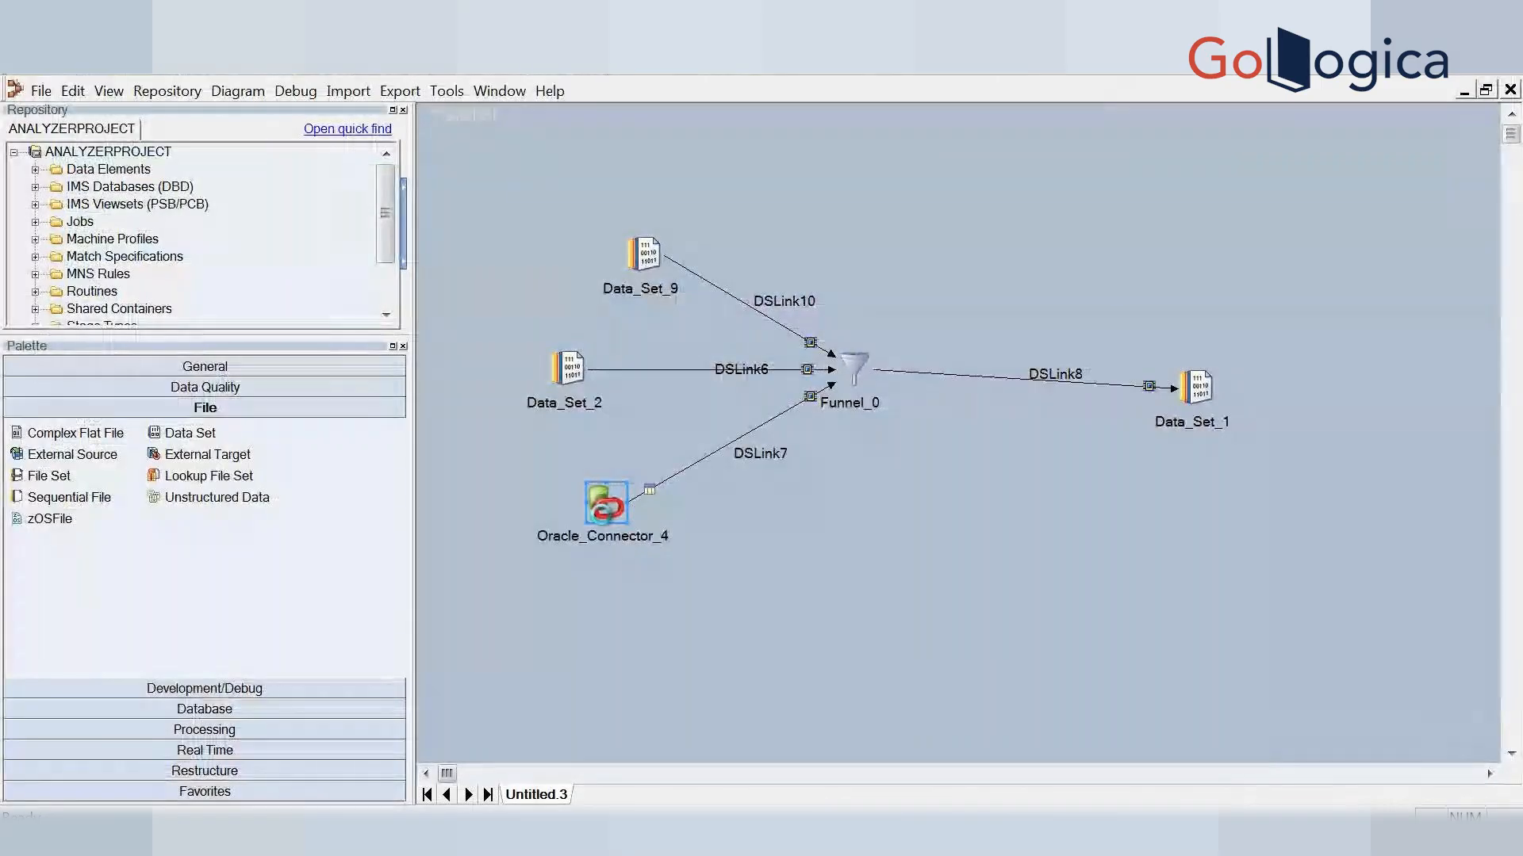
Set the table name of Oracle_Connector_4 to emp, check its column definitions and accept the stage settings
double_click(601, 512)
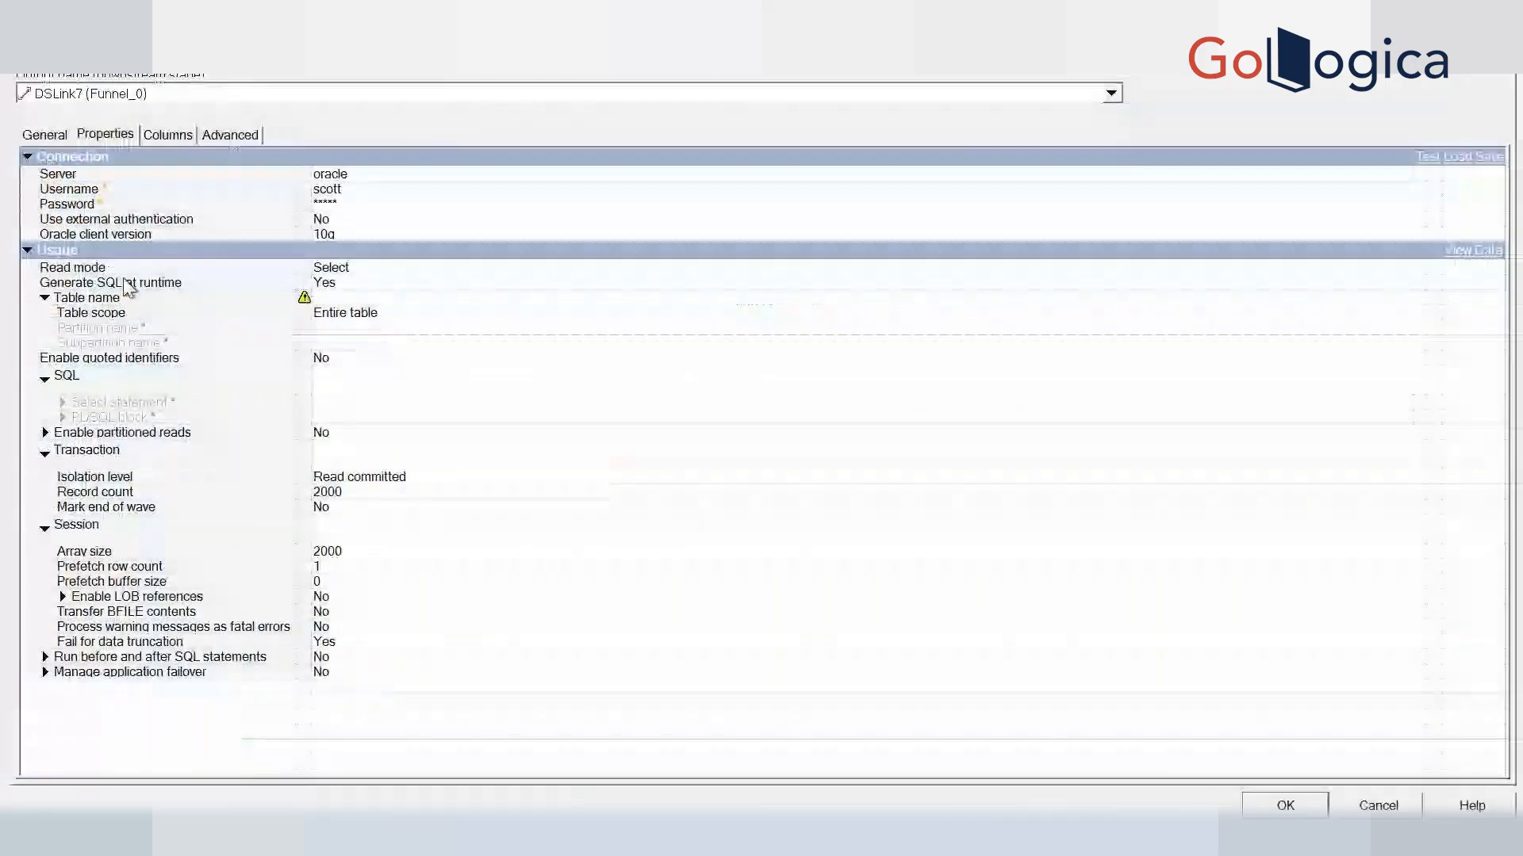
left_click(384, 298)
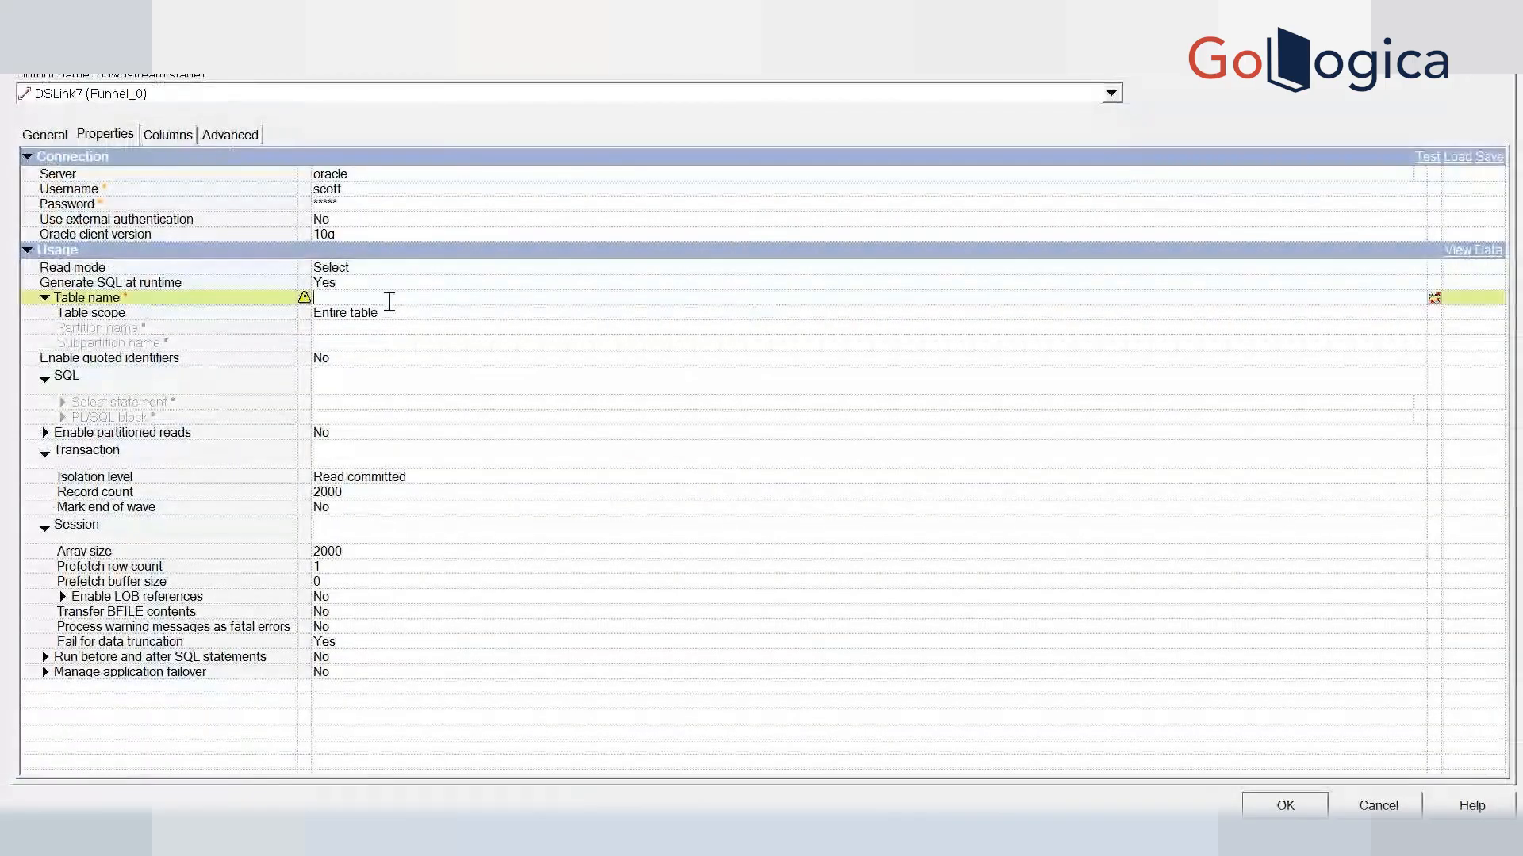
type("emp")
left_click(167, 135)
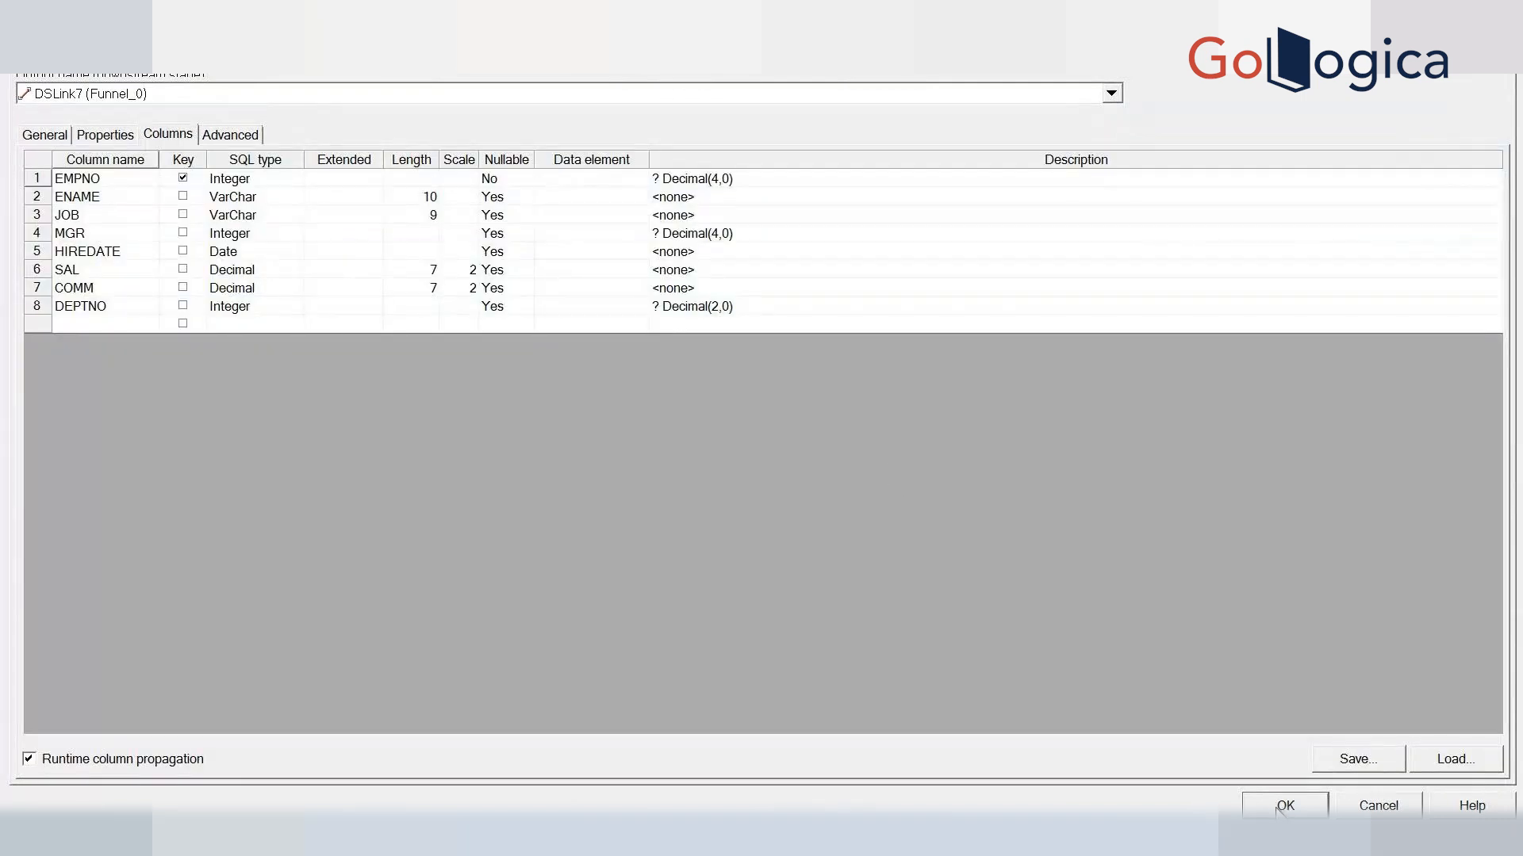
left_click(1276, 810)
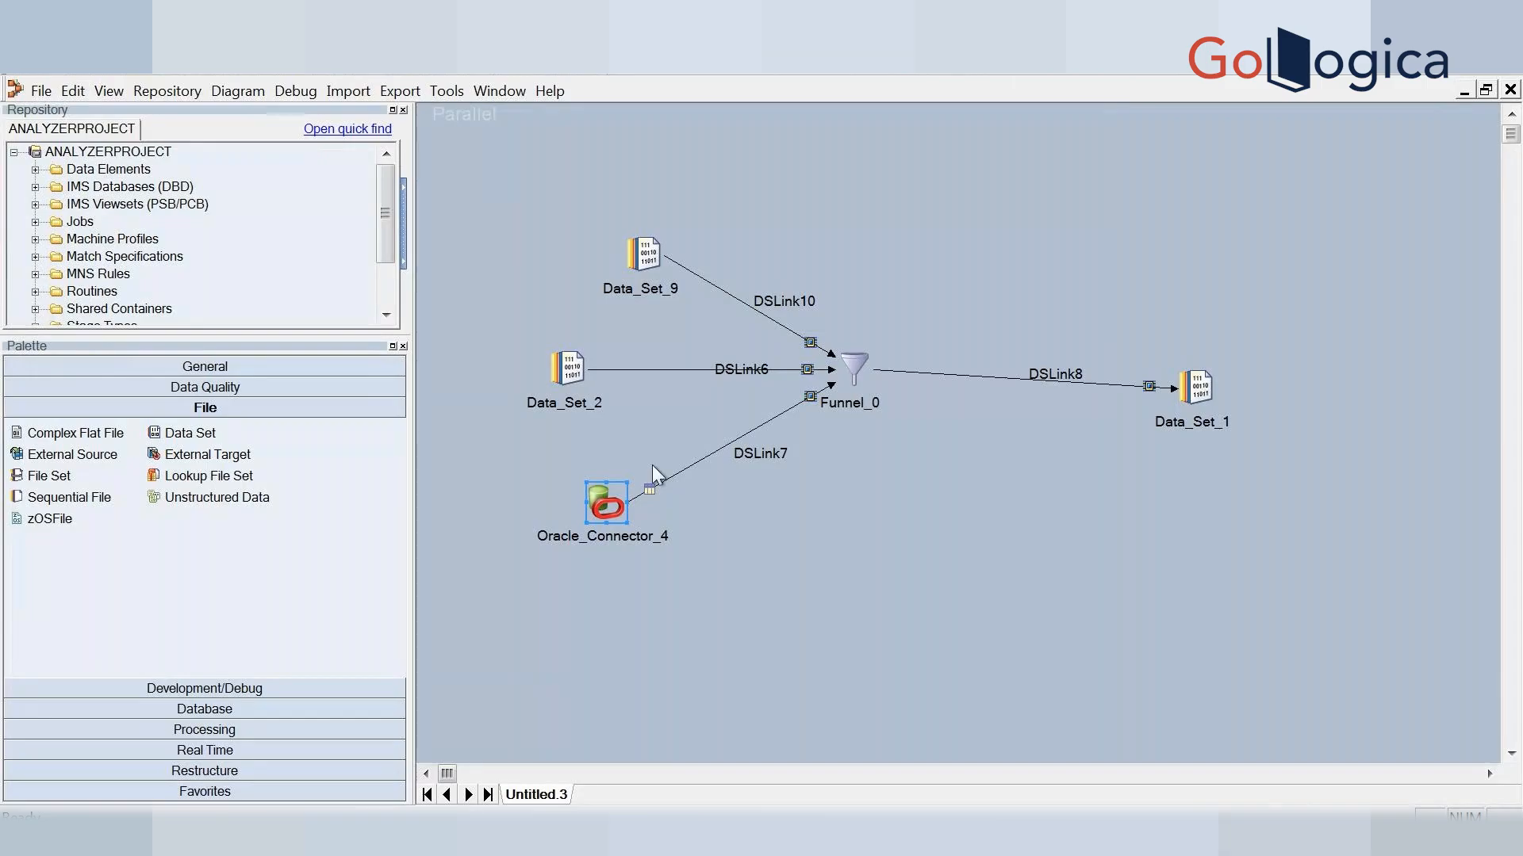
Load all columns of the sc1_ds table definition from Orchestrate/SchemaImports into Data_Set_2's output link and accept the stage settings
double_click(566, 373)
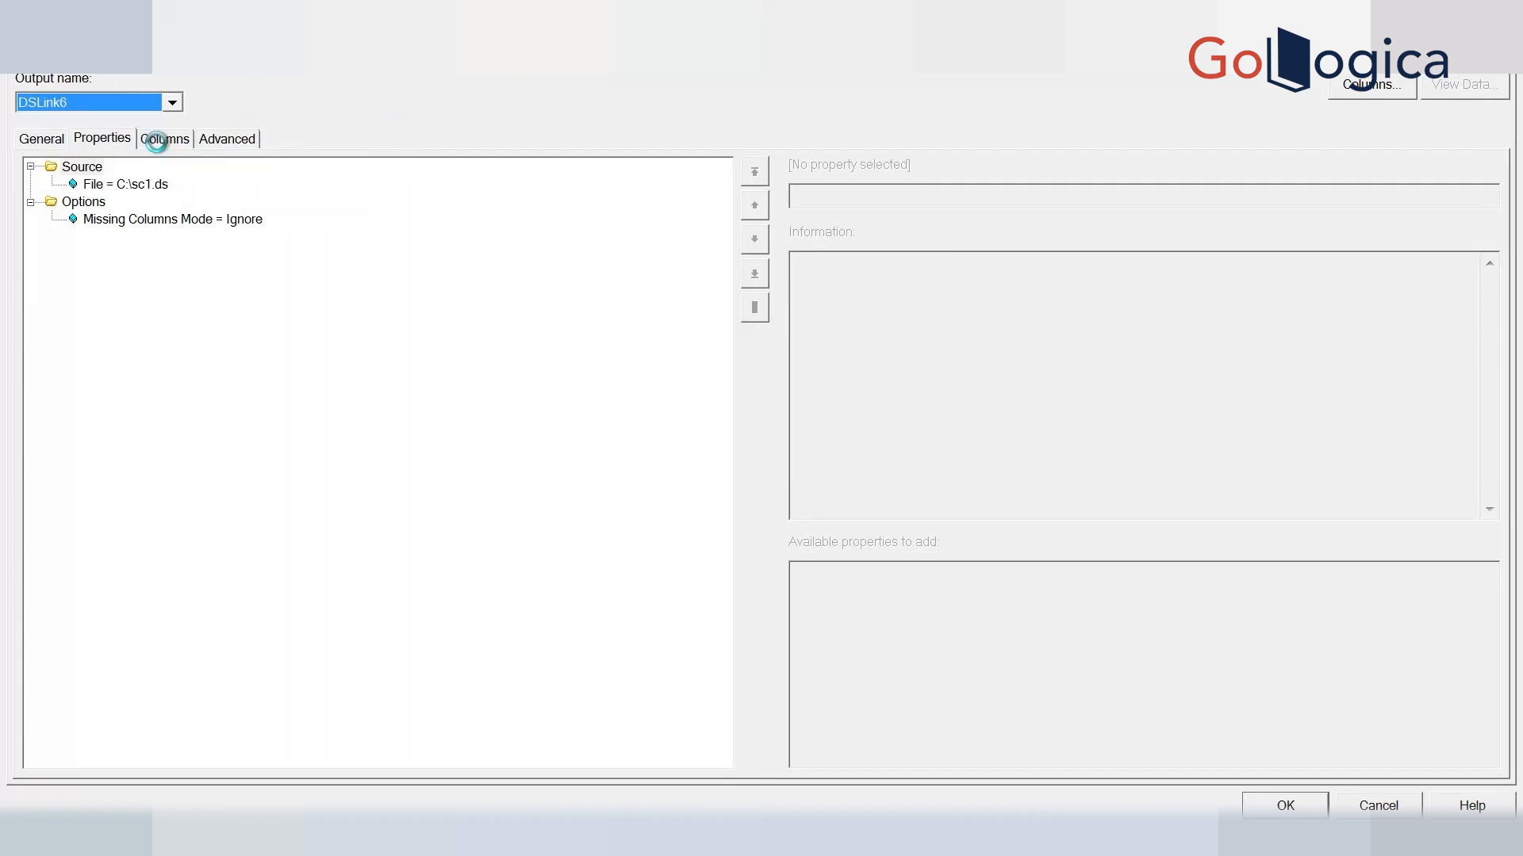
left_click(157, 142)
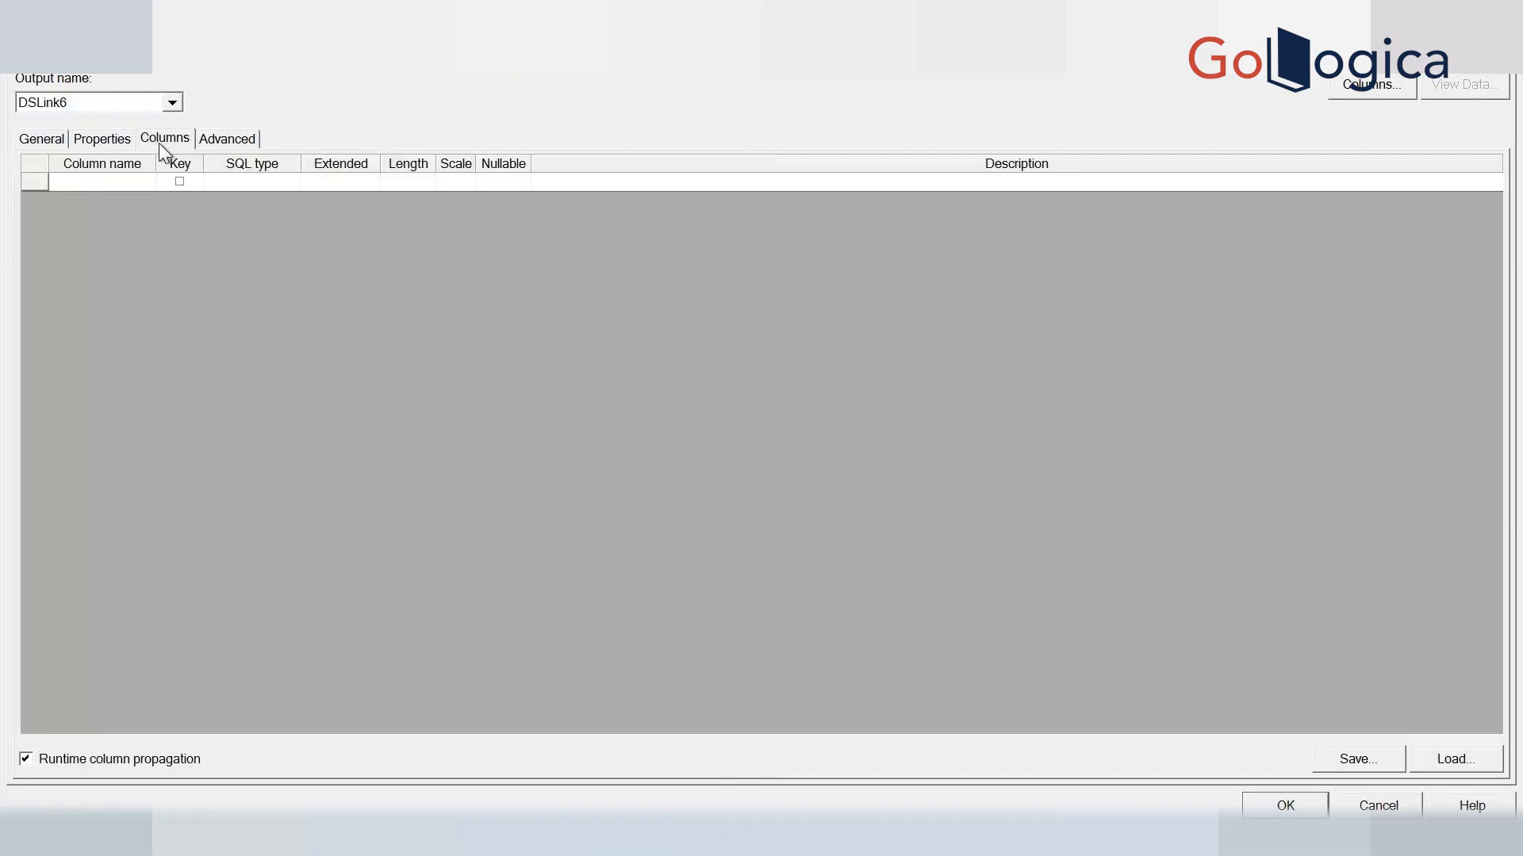
left_click(1469, 758)
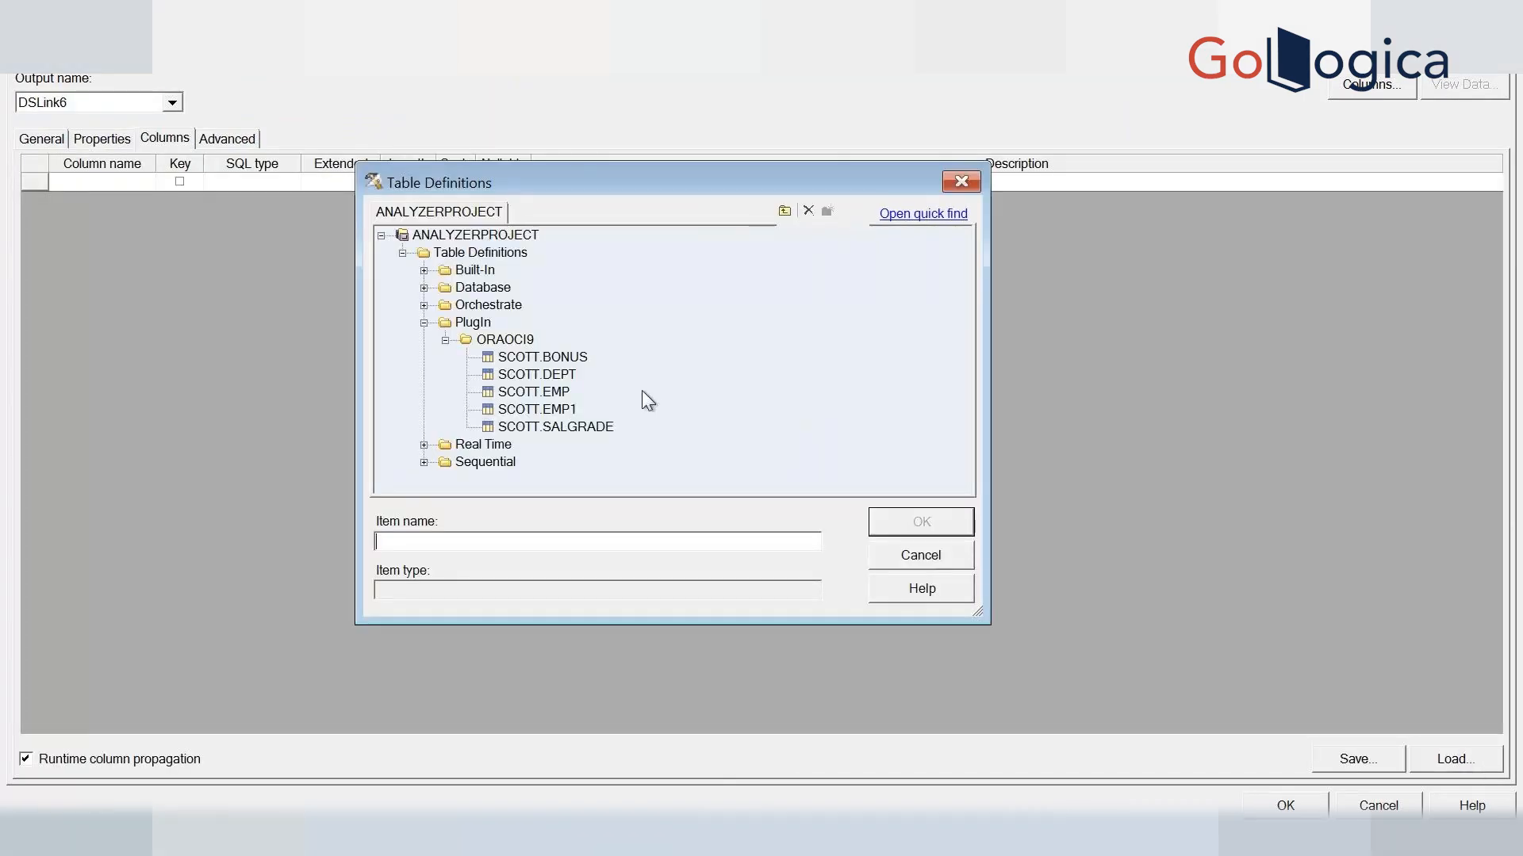
left_click(424, 305)
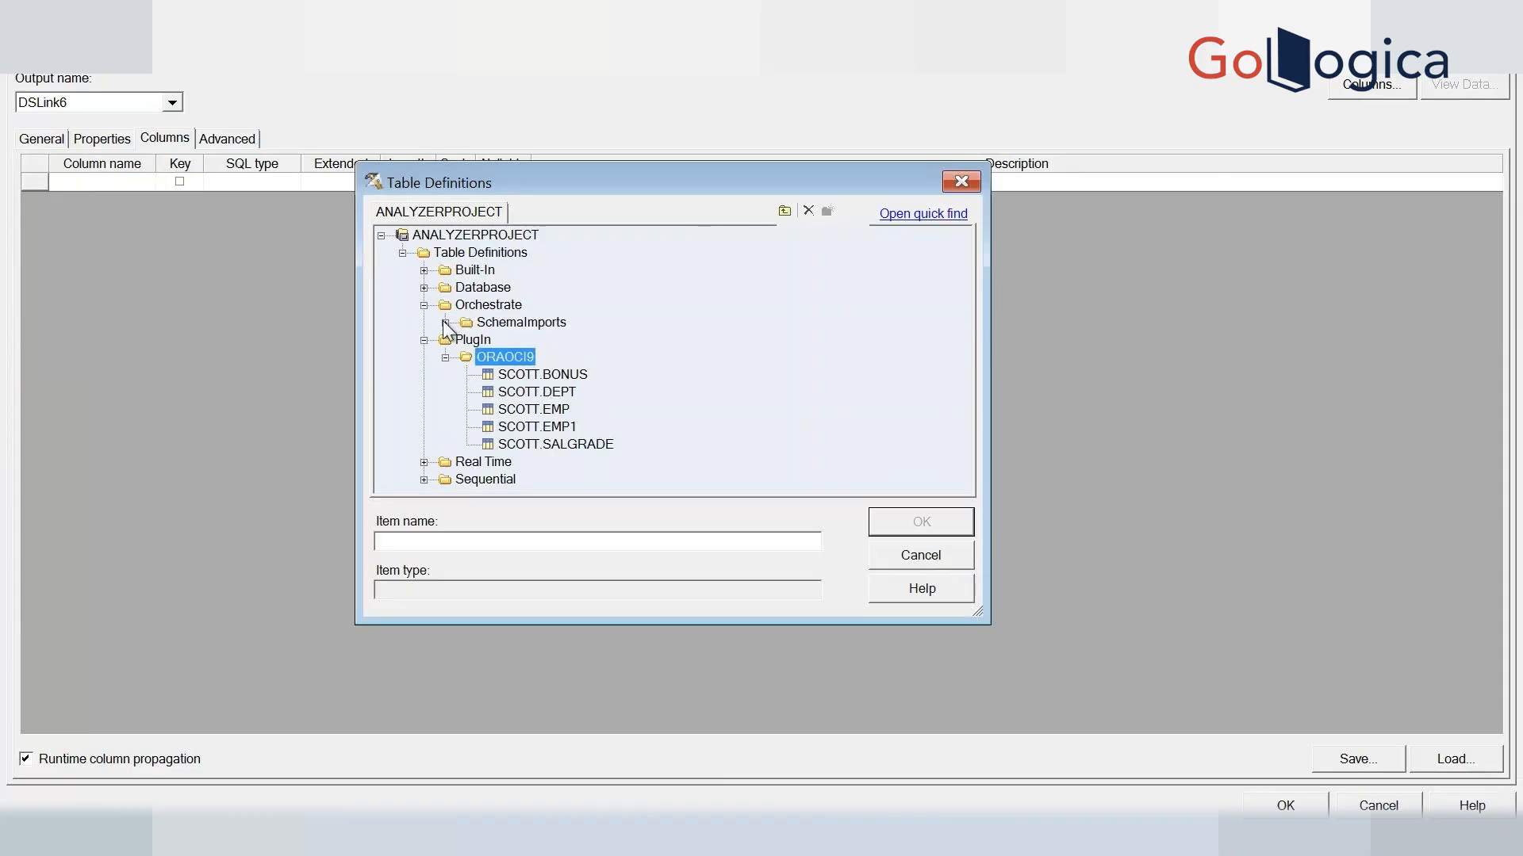
left_click(446, 323)
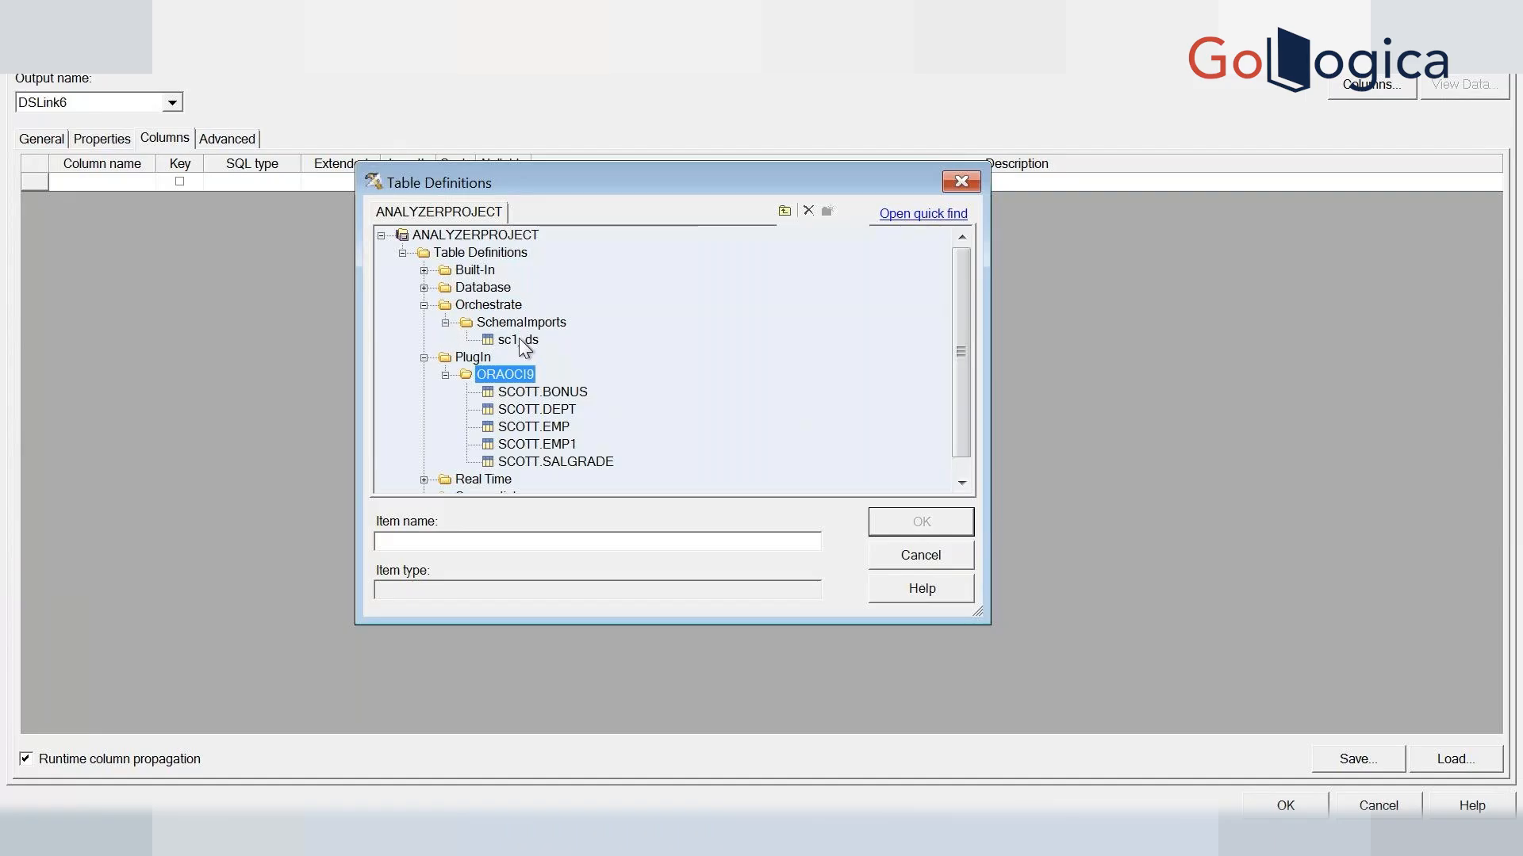
left_click(484, 341)
left_click(914, 523)
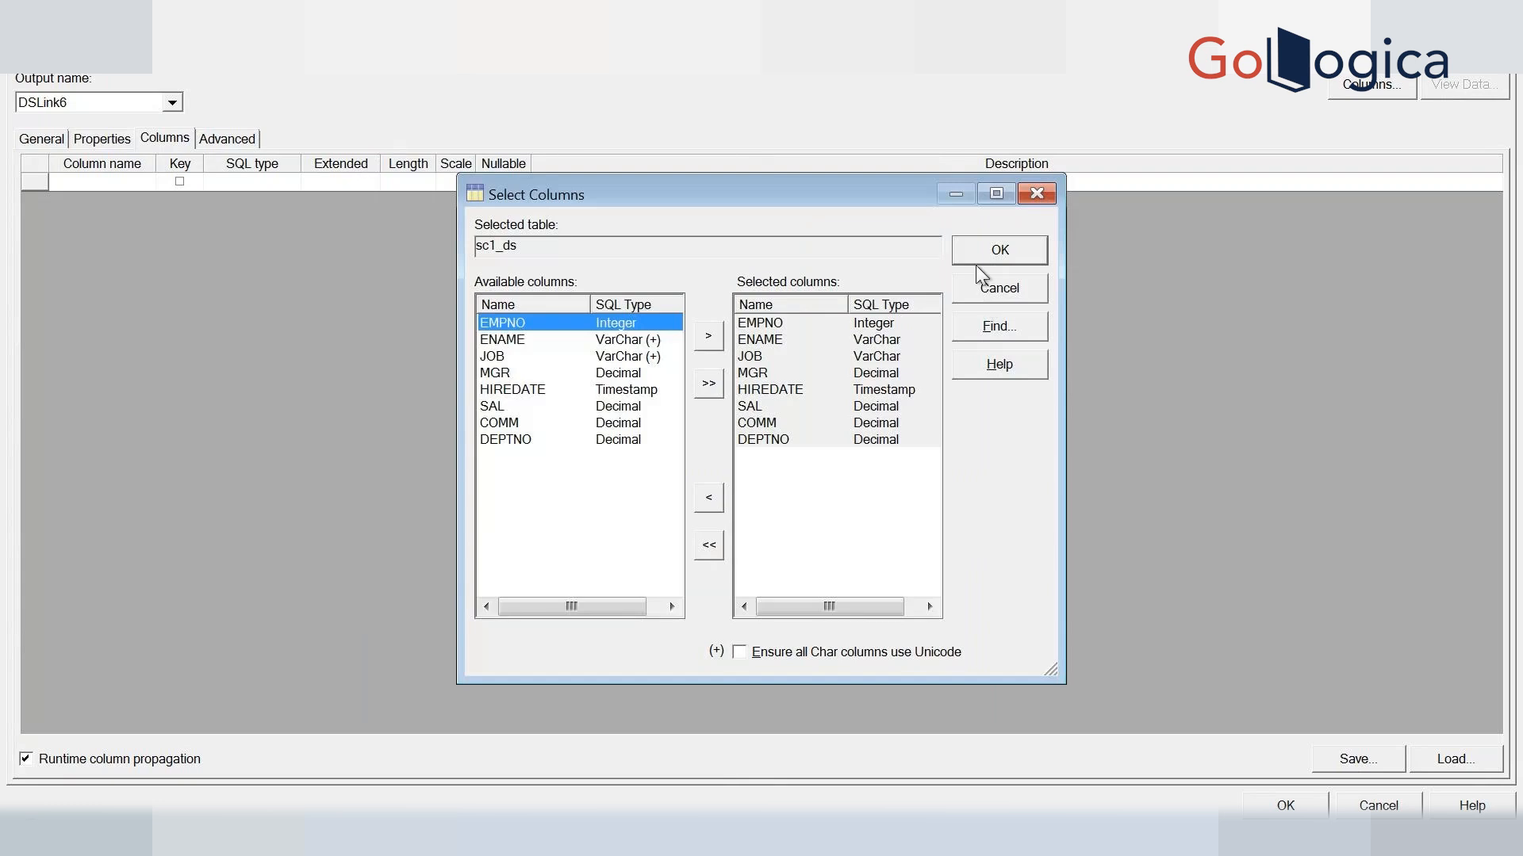
left_click(991, 252)
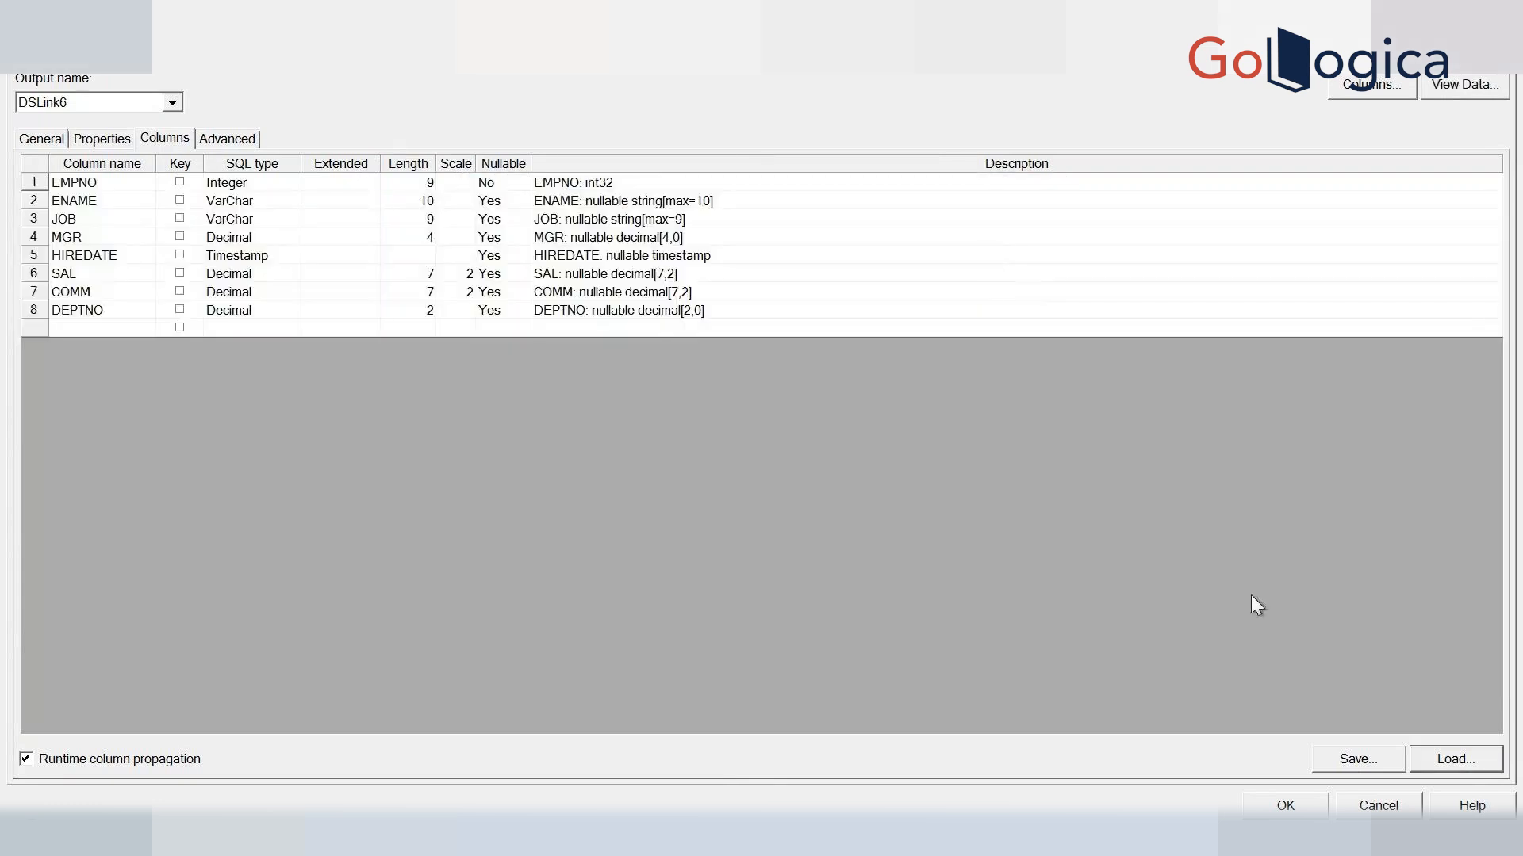
left_click(1285, 805)
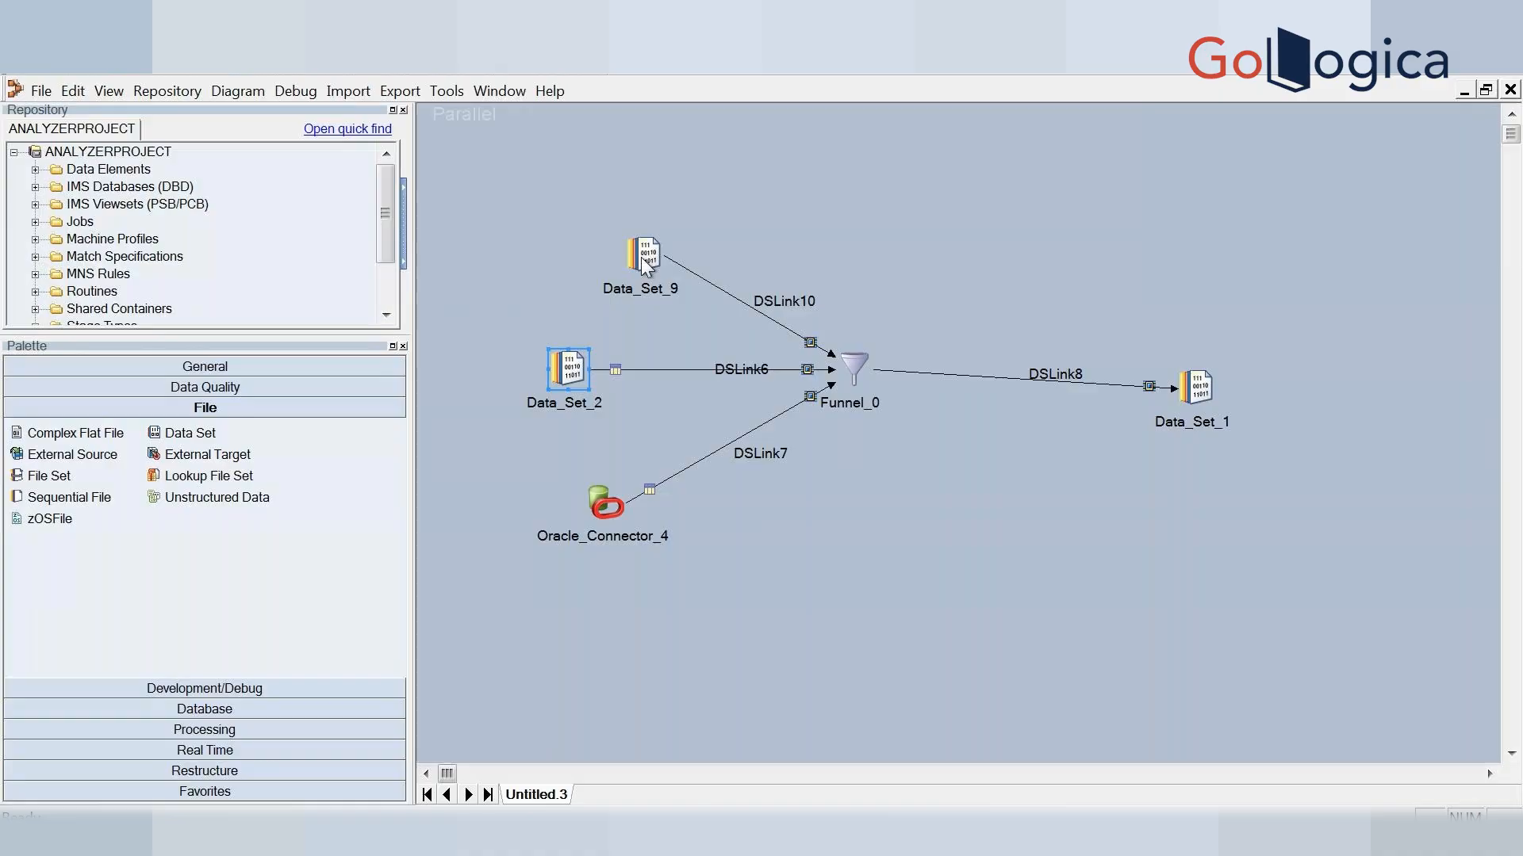
Load all columns of the sc1_ds table definition into Data_Set_9's output link and accept the stage settings
double_click(647, 261)
left_click(167, 141)
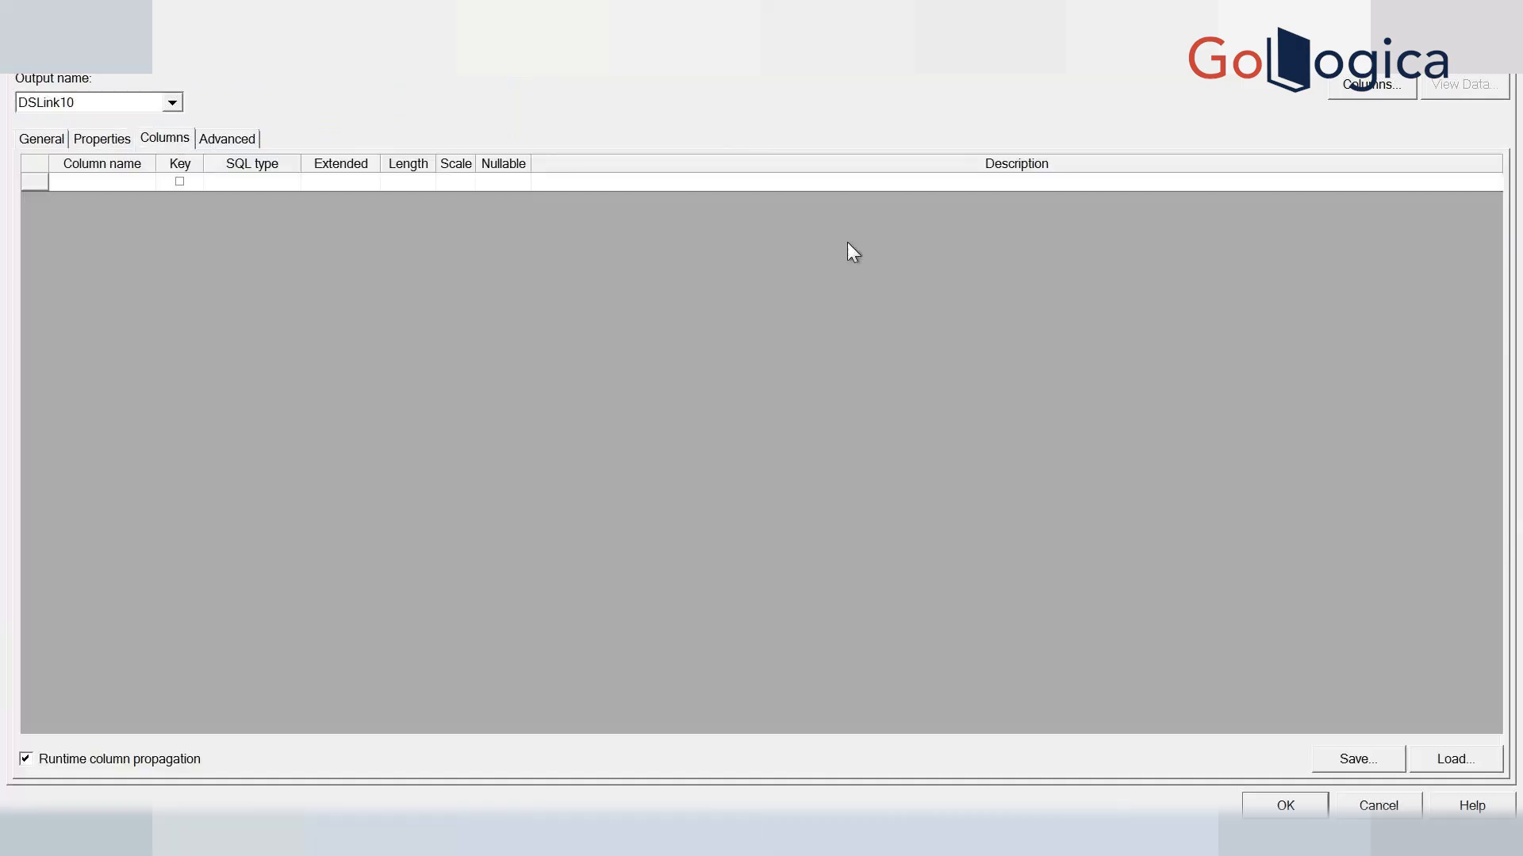
left_click(1460, 763)
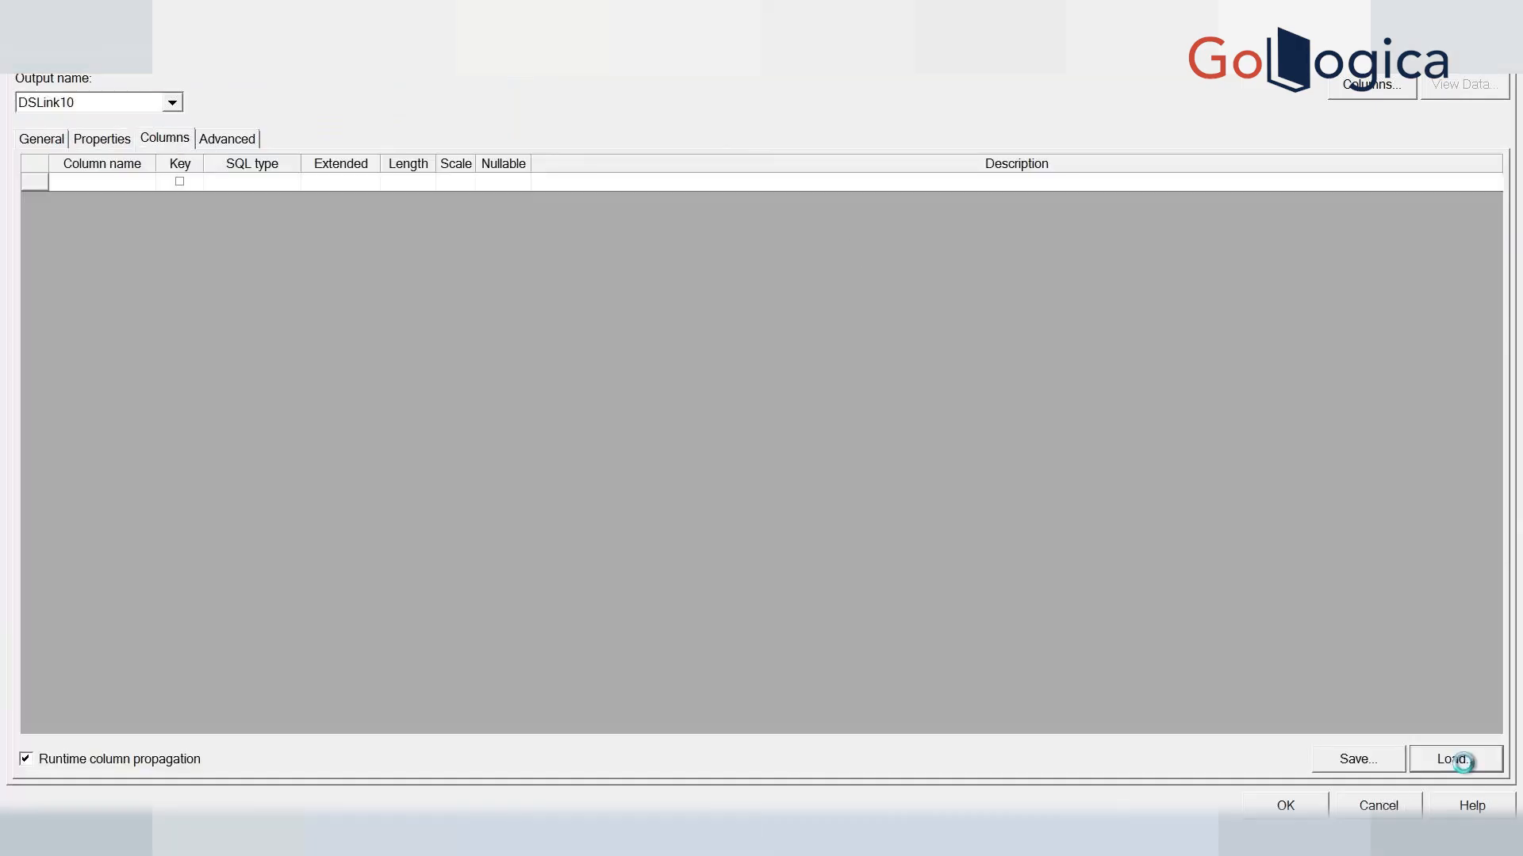
left_click(517, 338)
left_click(927, 515)
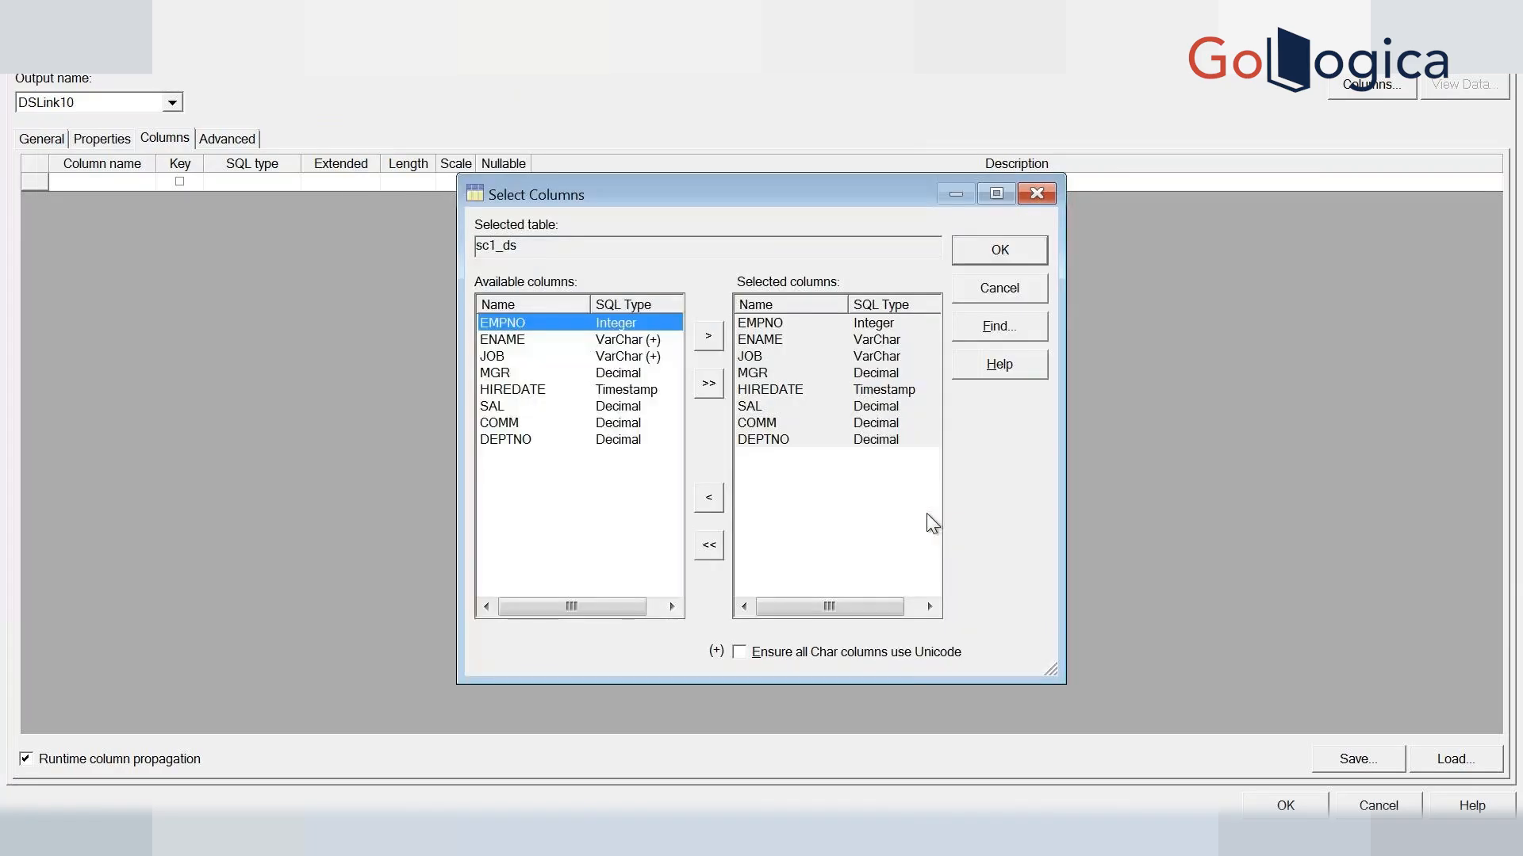
left_click(980, 254)
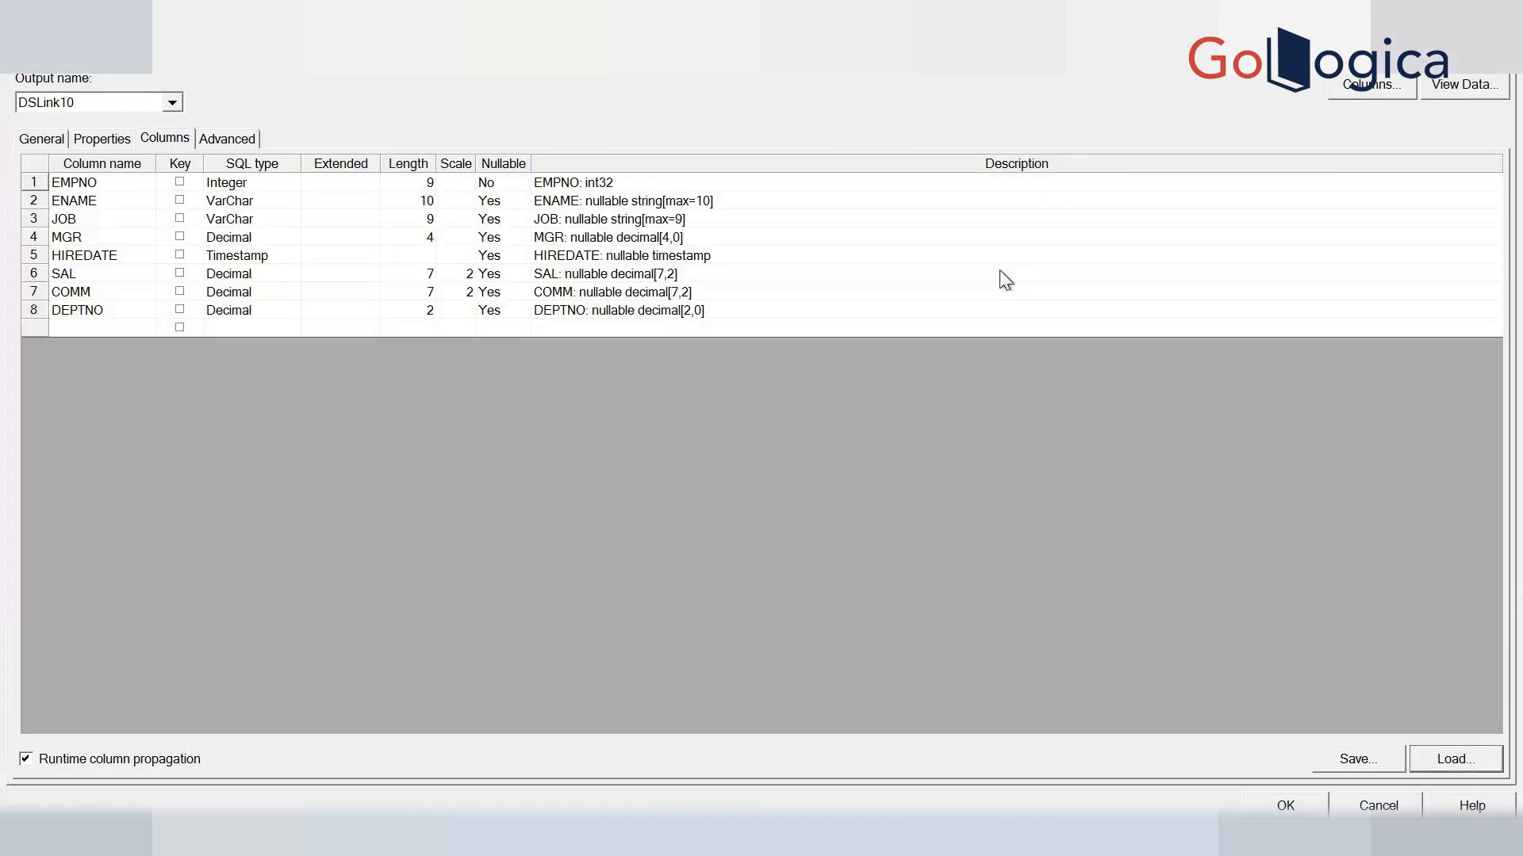
left_click(1306, 807)
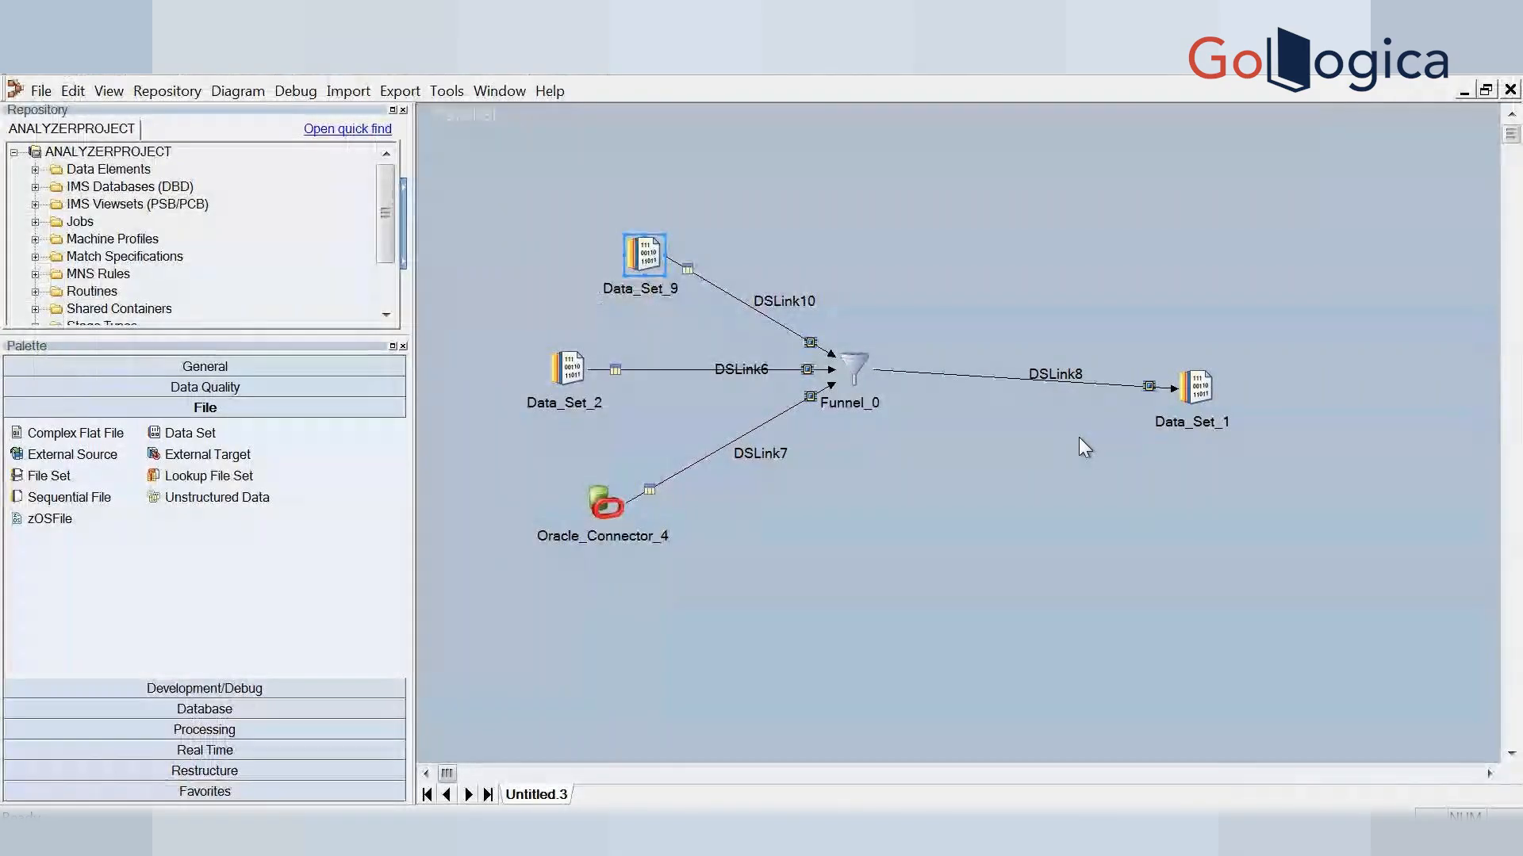
Choose Continuous Funnel as the funnel type of Funnel_0 and accept the stage settings
left_click(858, 363)
double_click(855, 363)
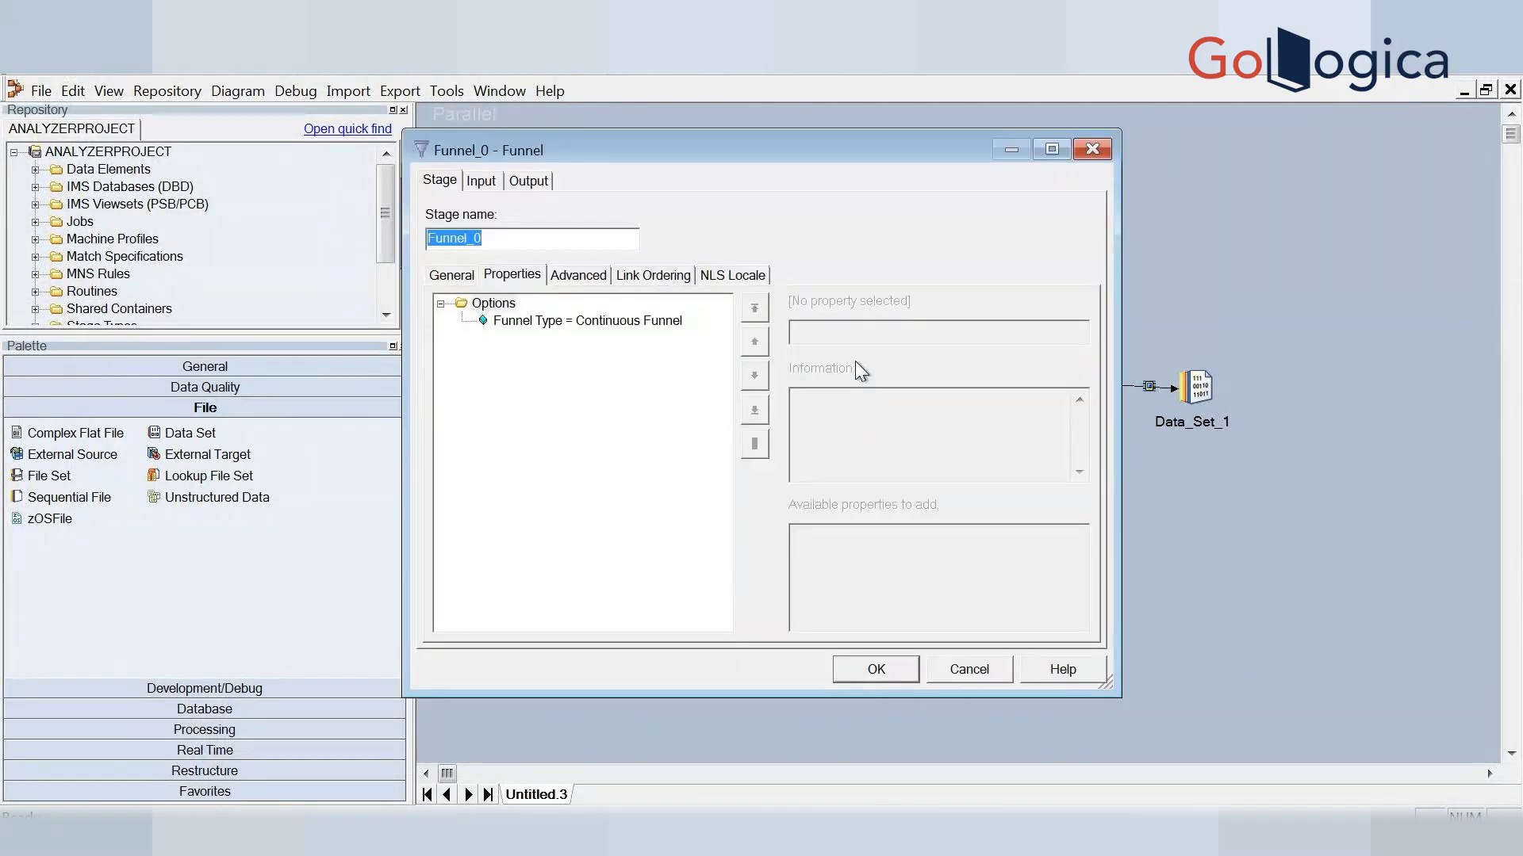
left_click(564, 325)
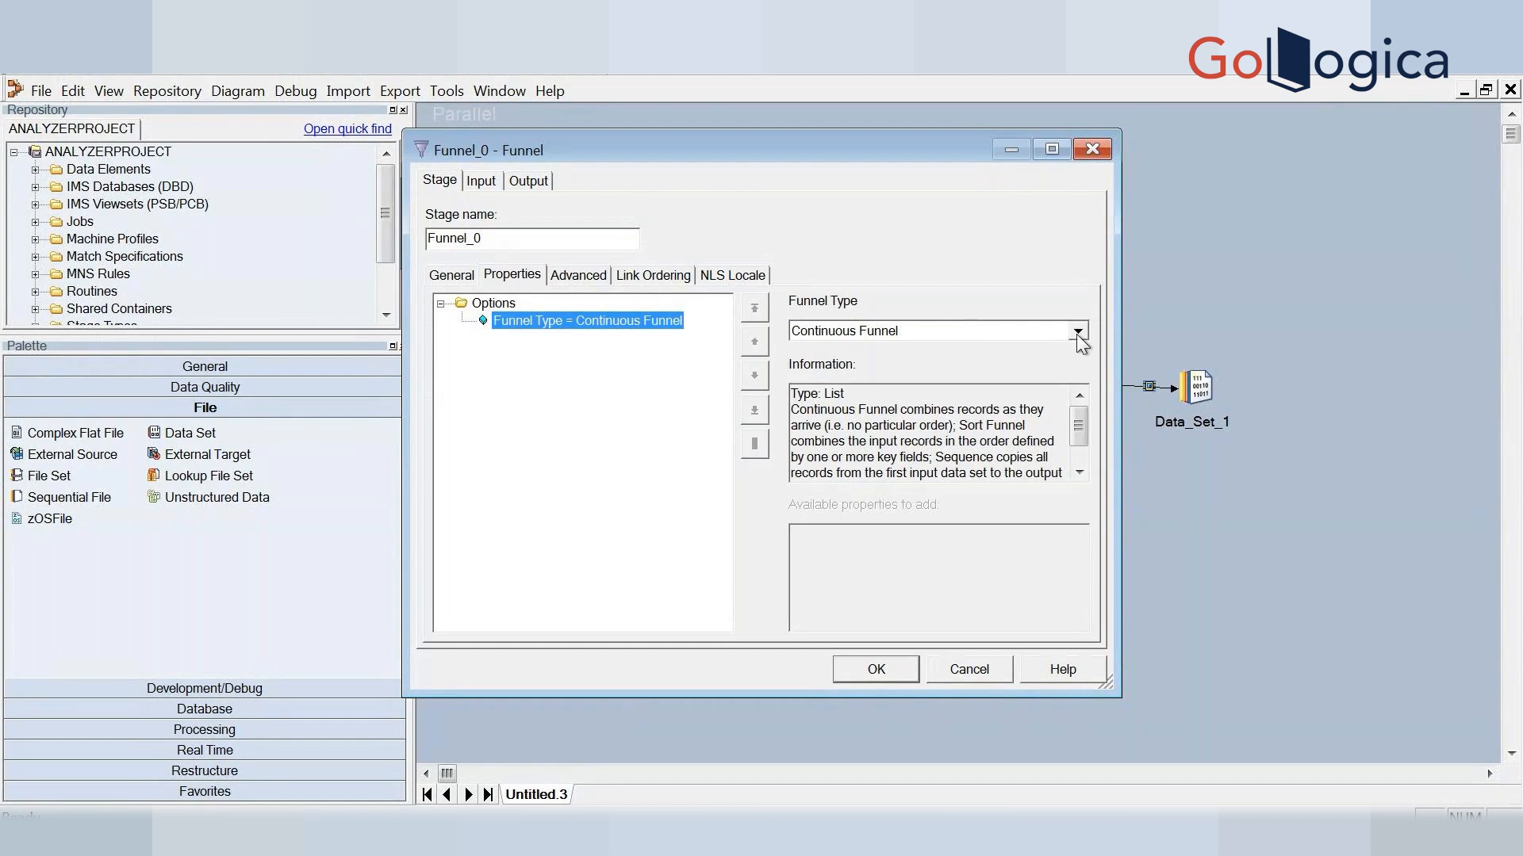
left_click(1077, 333)
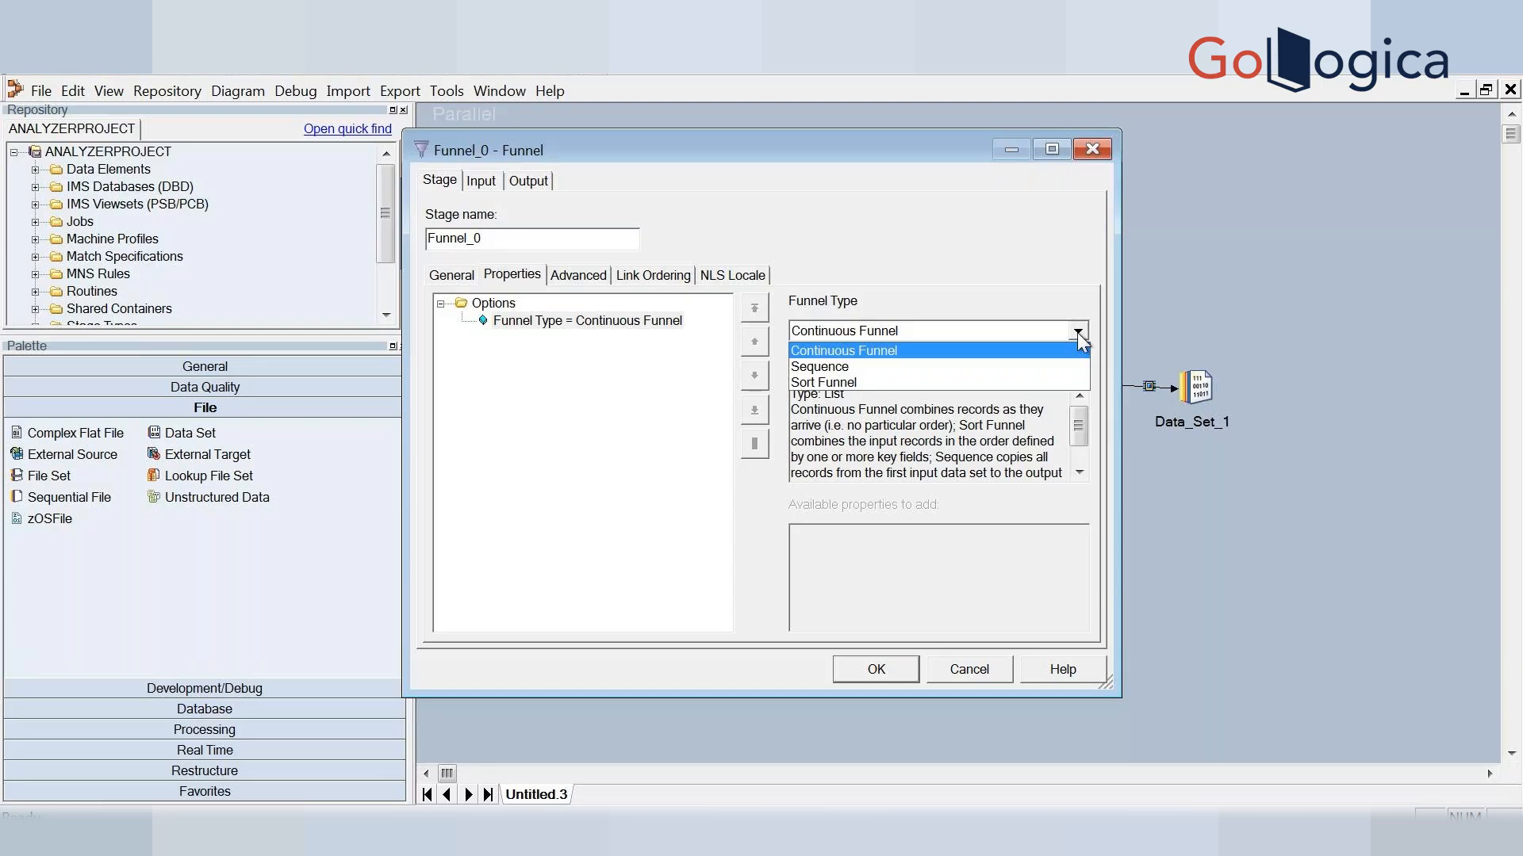
left_click(888, 358)
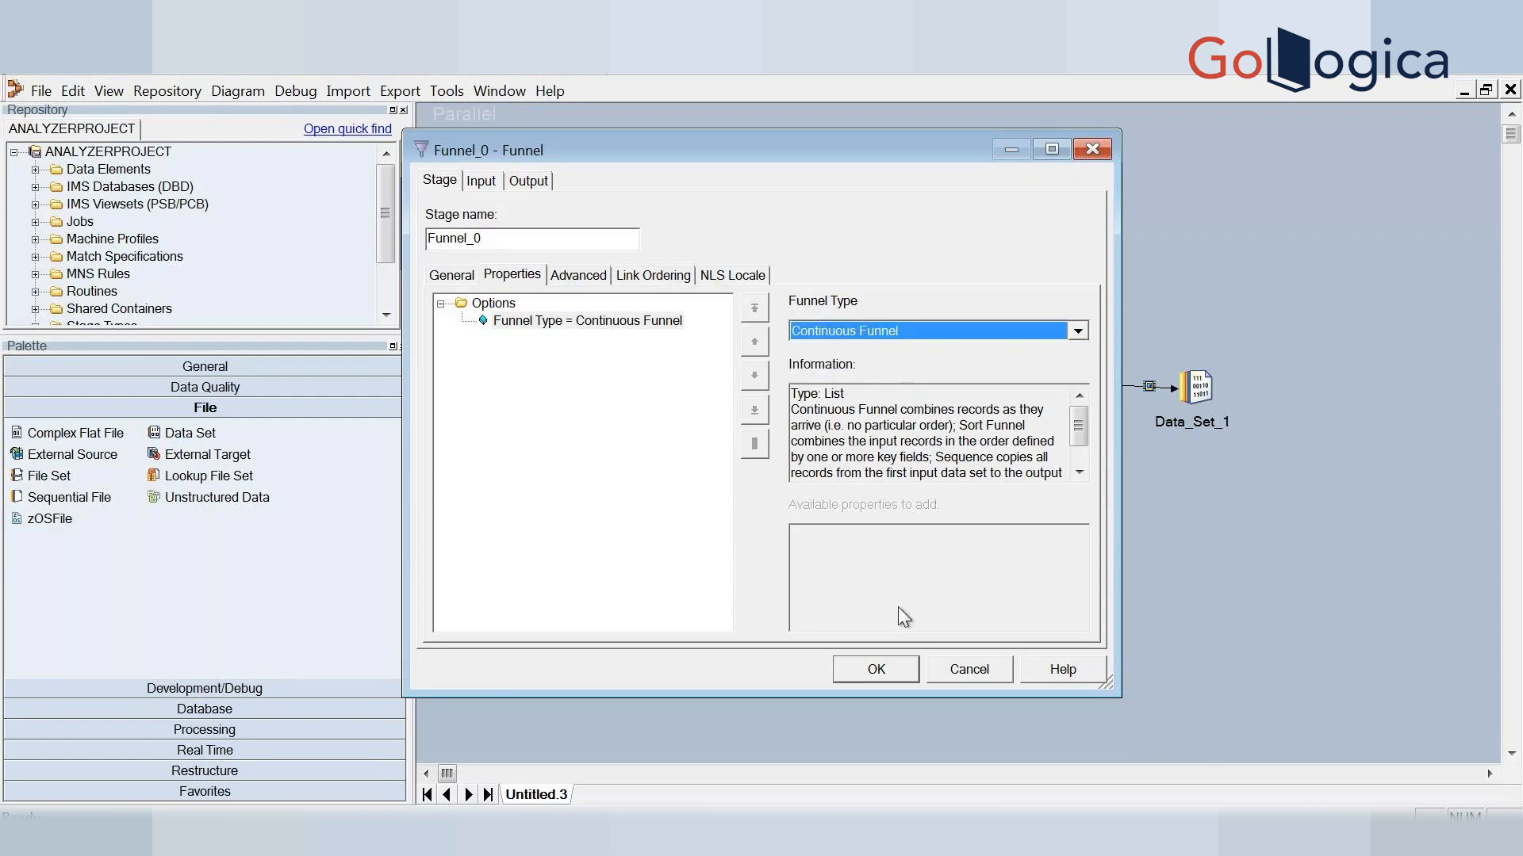
left_click(875, 671)
Map all input columns of Funnel_0, EMPNO through DEPTNO, to its output link DSLink8 and accept the mapping
double_click(849, 363)
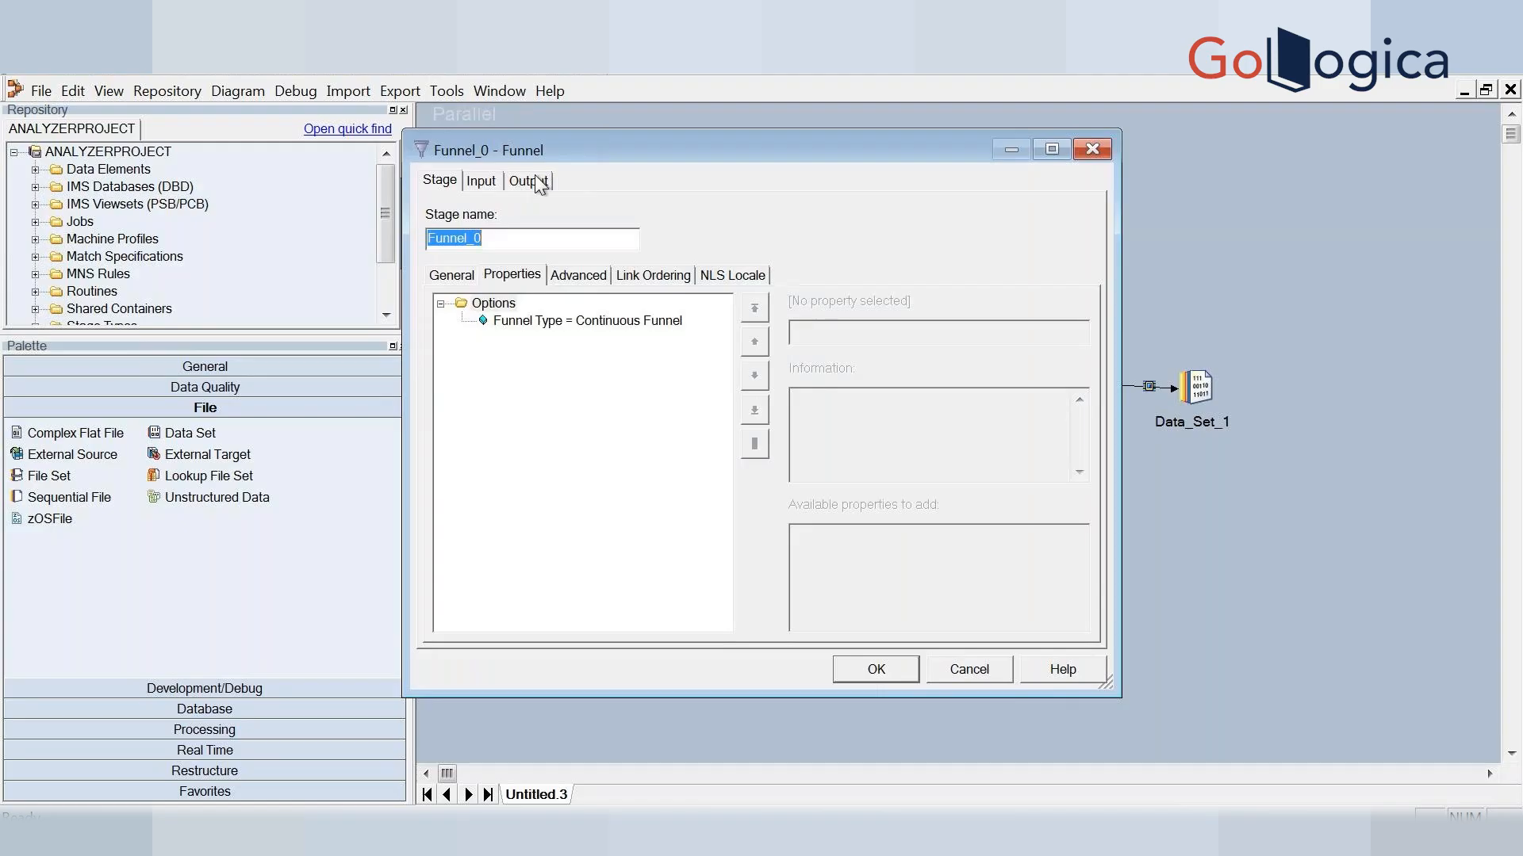
left_click(528, 181)
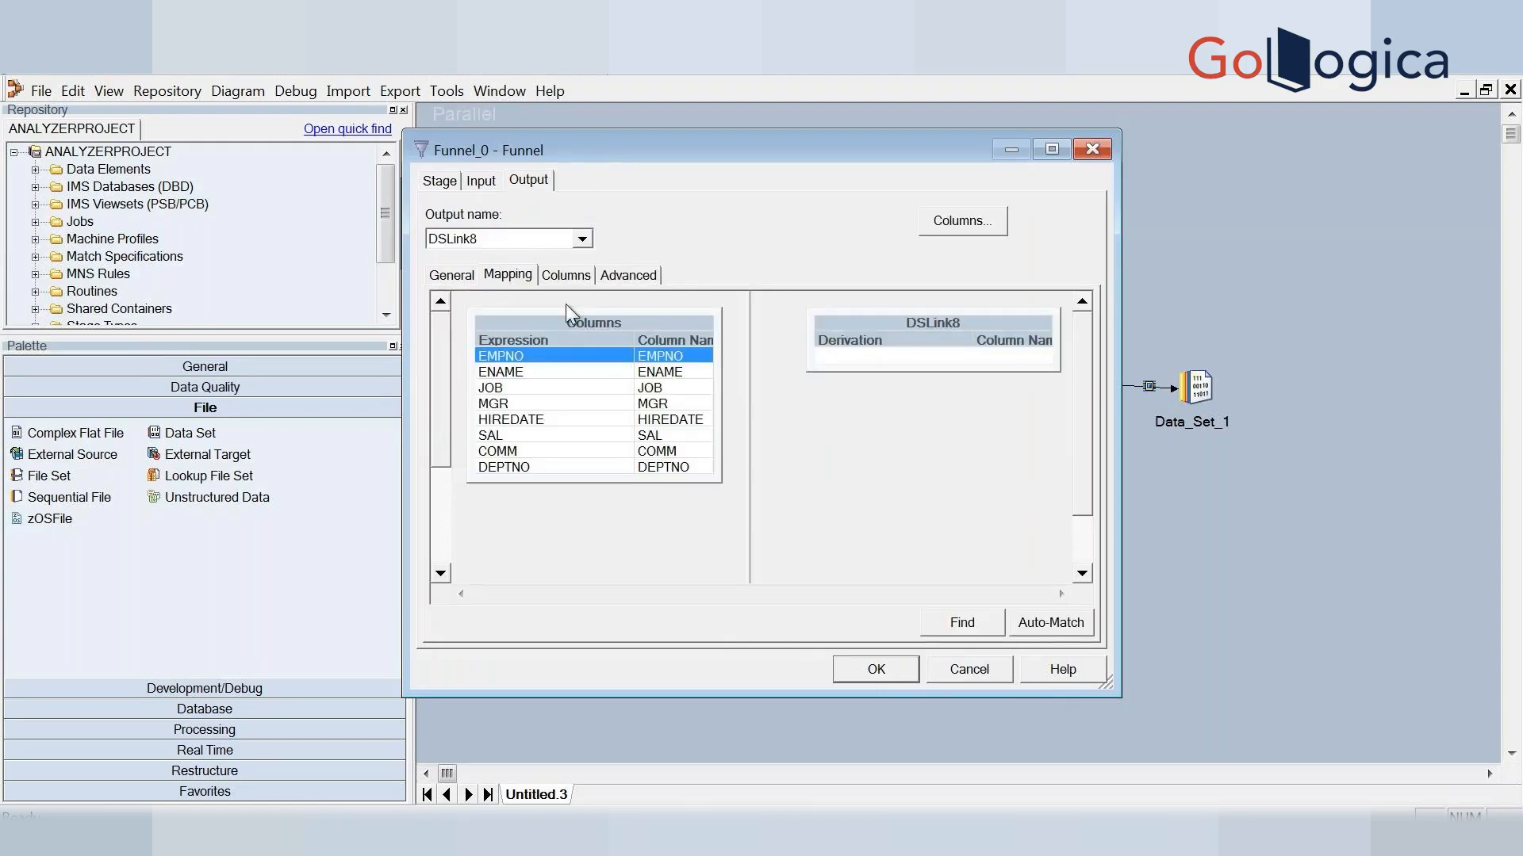
left_click(559, 354)
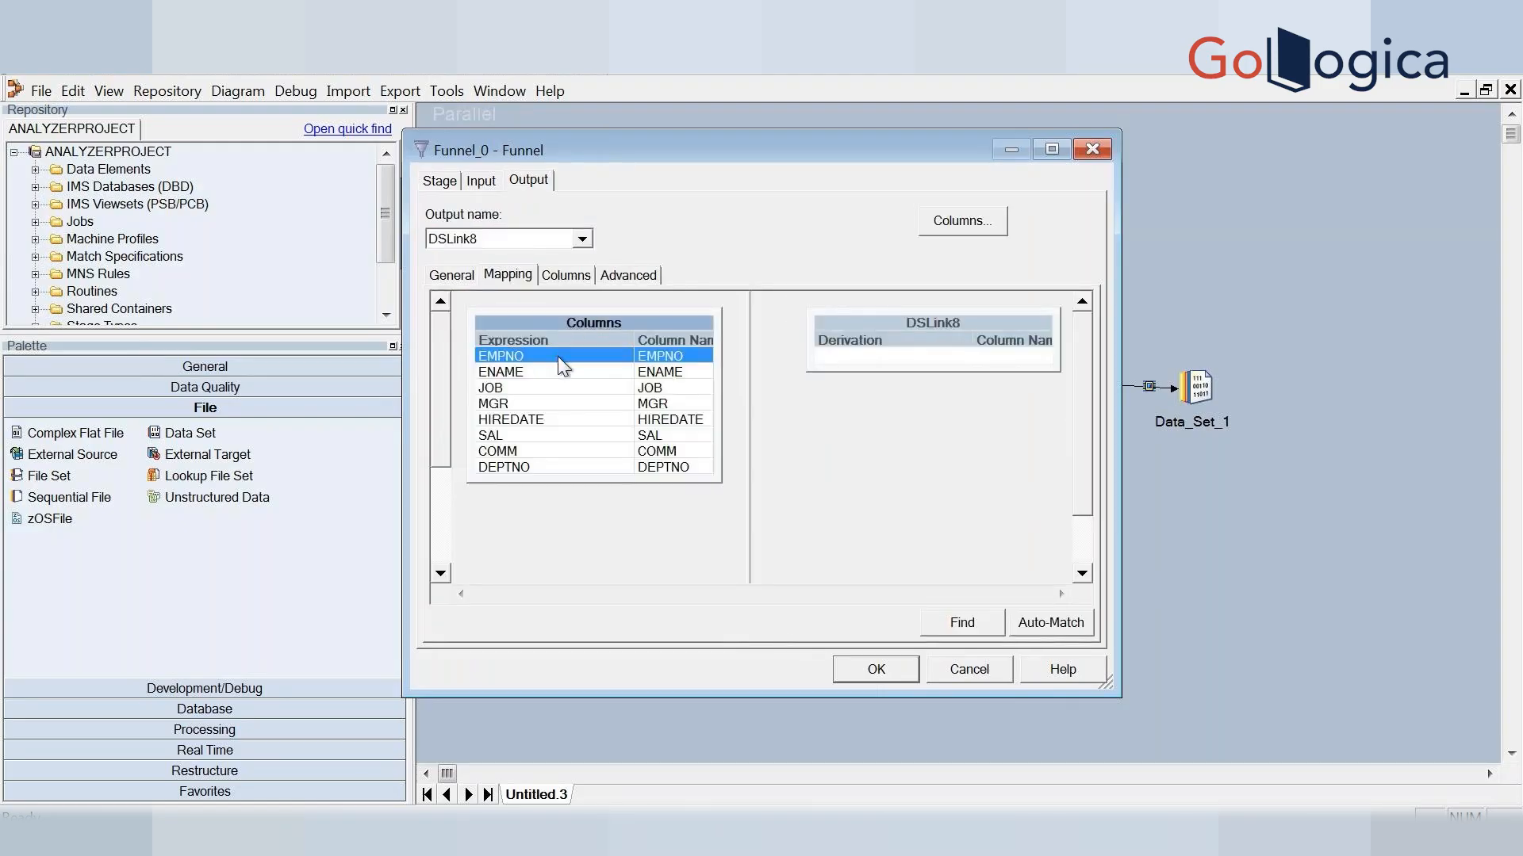
right_click(559, 355)
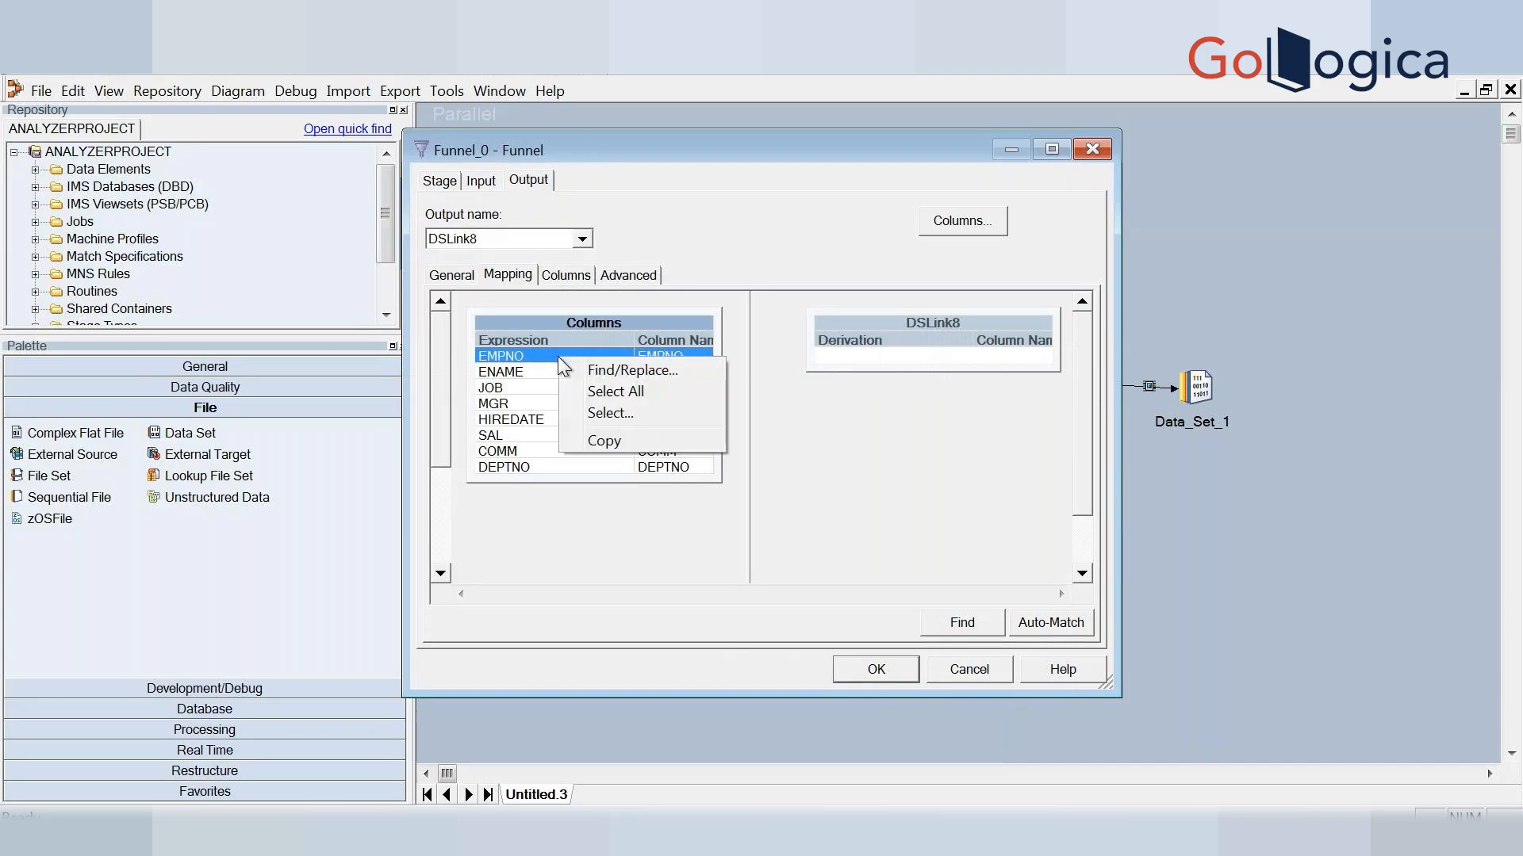
left_click(607, 388)
left_click_drag(571, 401, 925, 360)
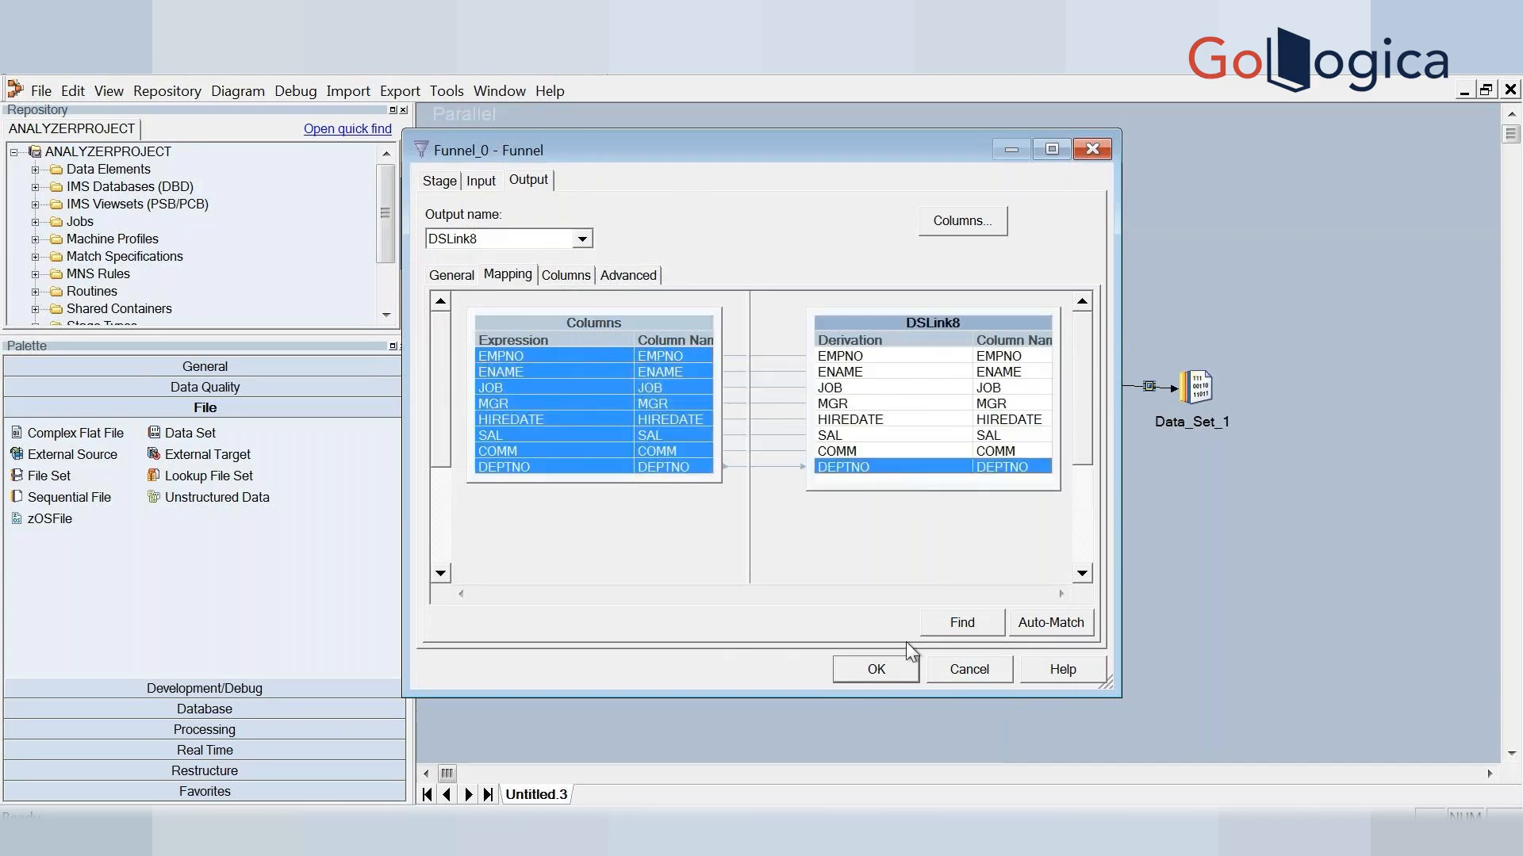
left_click(872, 671)
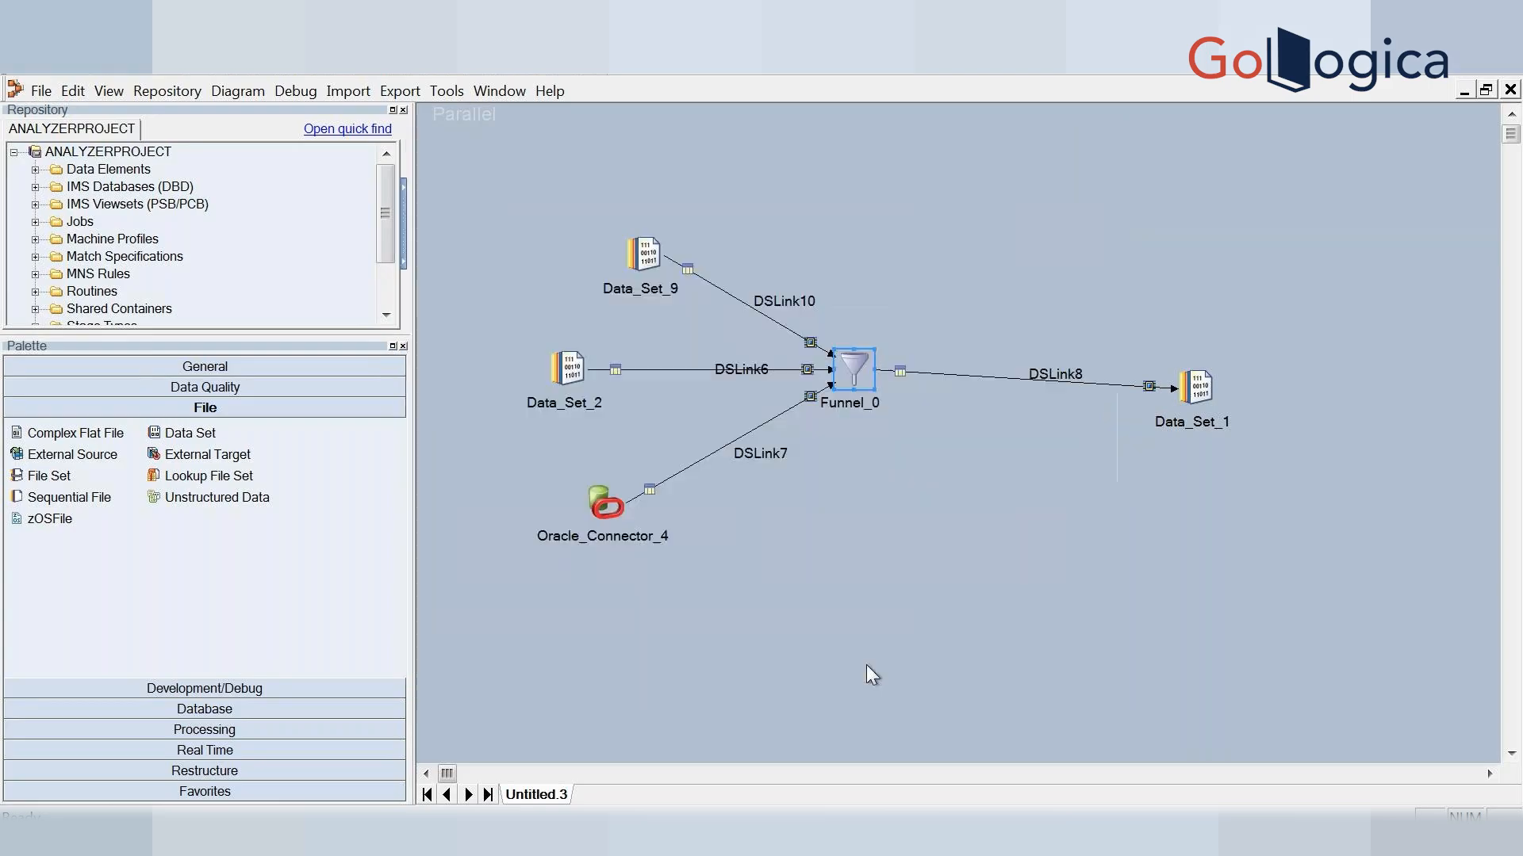
Set the target file of Data_Set_1 to c:\sc33_funnel.ds and accept the stage settings
double_click(1186, 389)
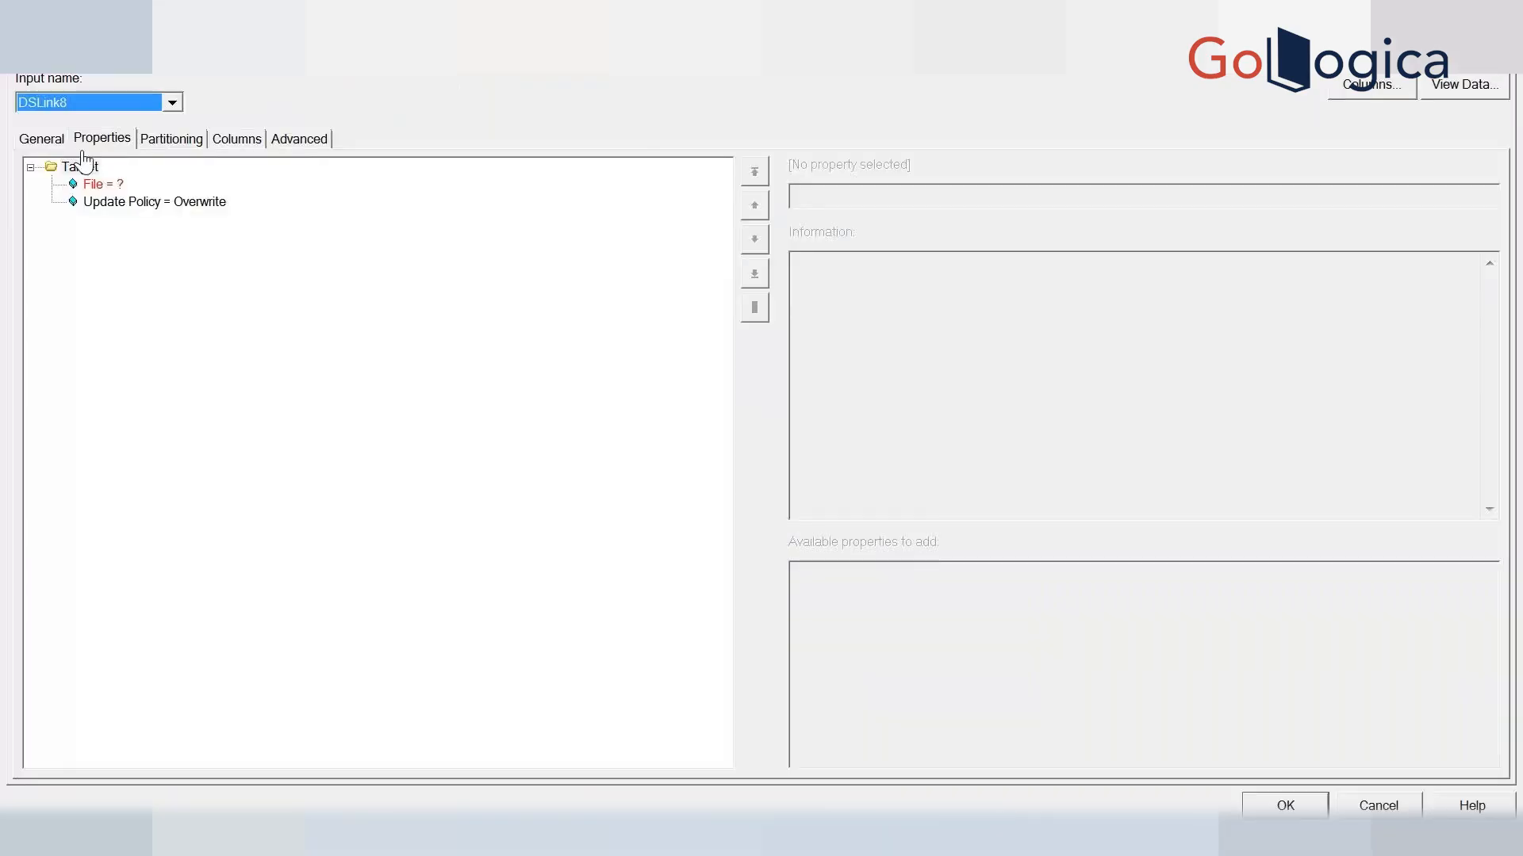
left_click(112, 187)
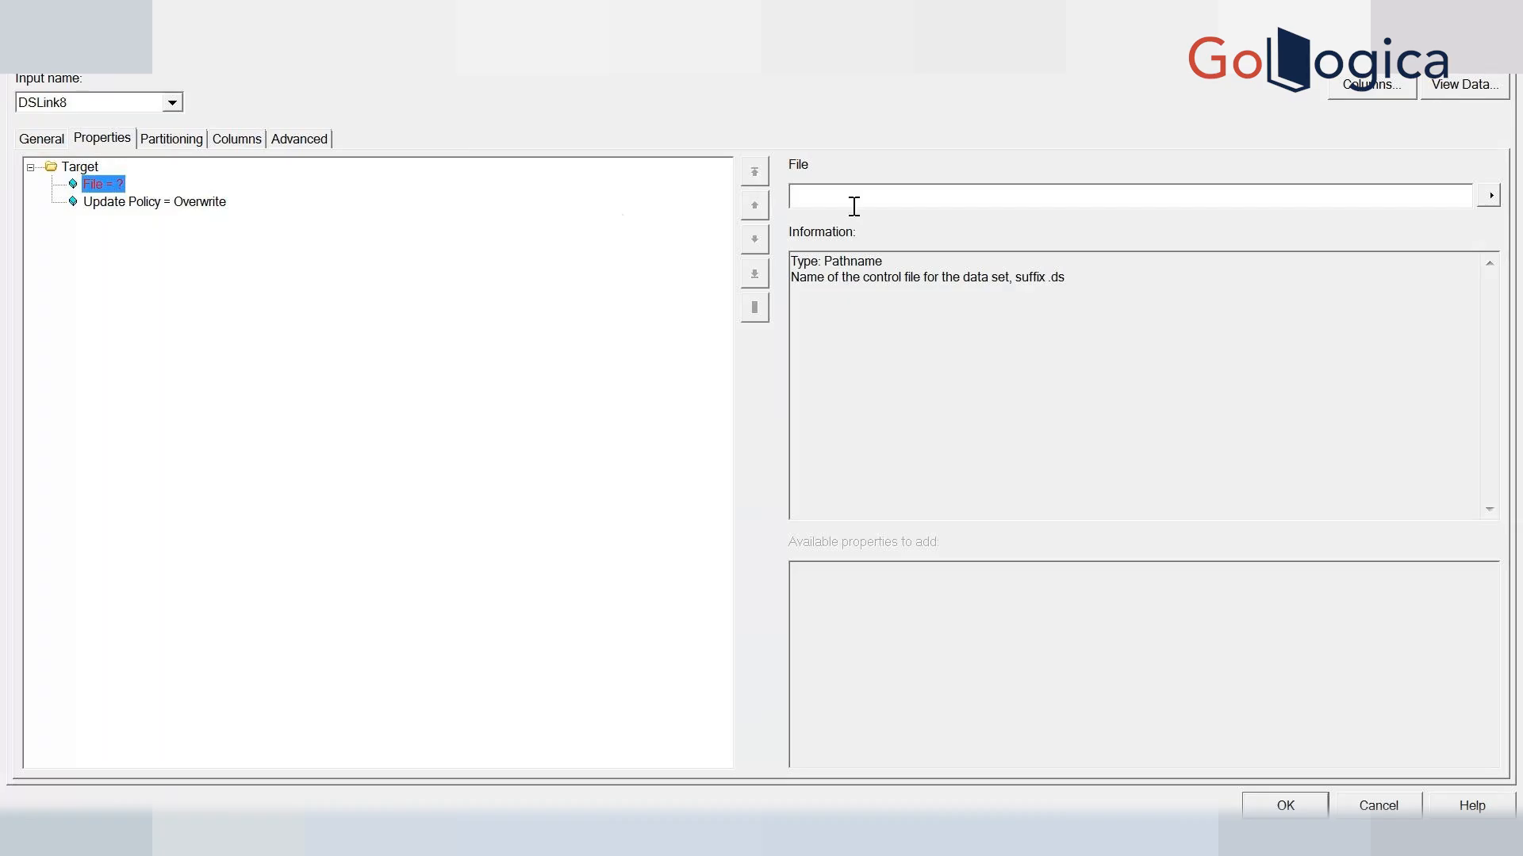
left_click(832, 192)
type("c:\\sc33_funnel.ds")
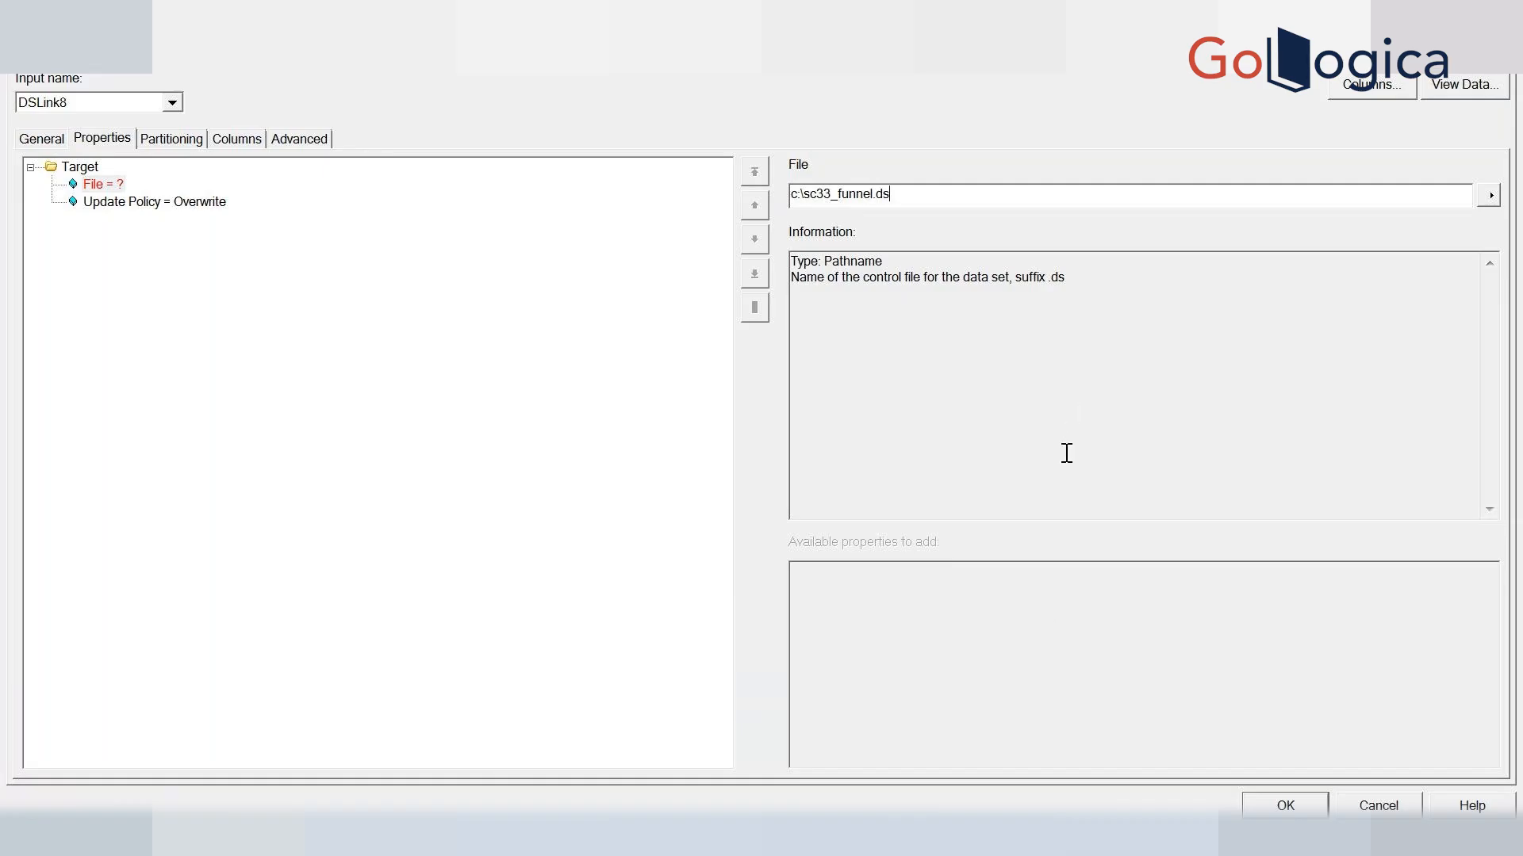
left_click(1284, 806)
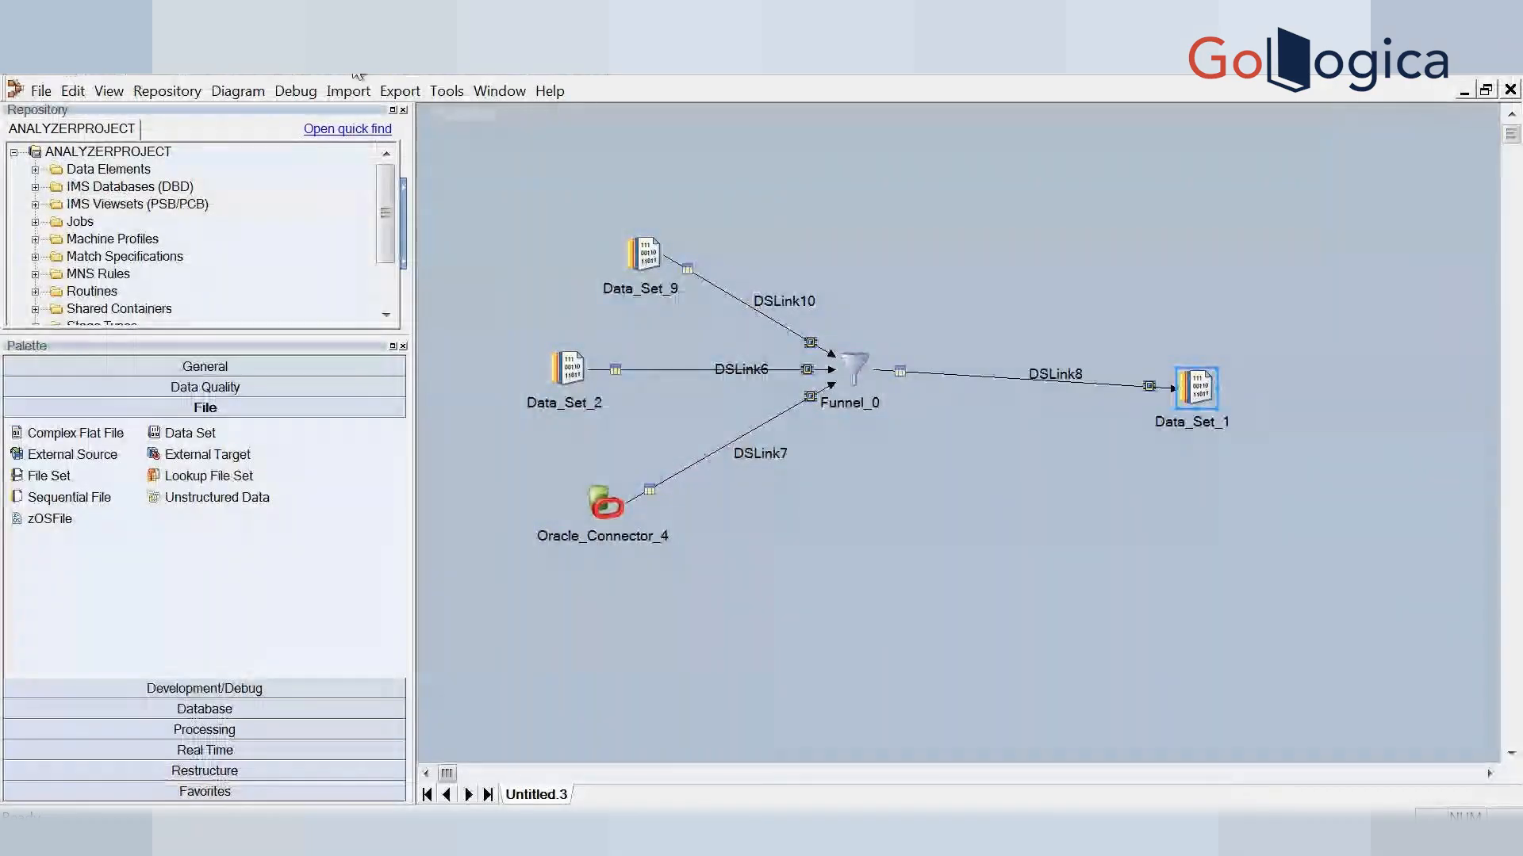
Save and compile the job as sc33_funnel in the Jobs\ANRTRAININGS folder and run it
left_click(371, 74)
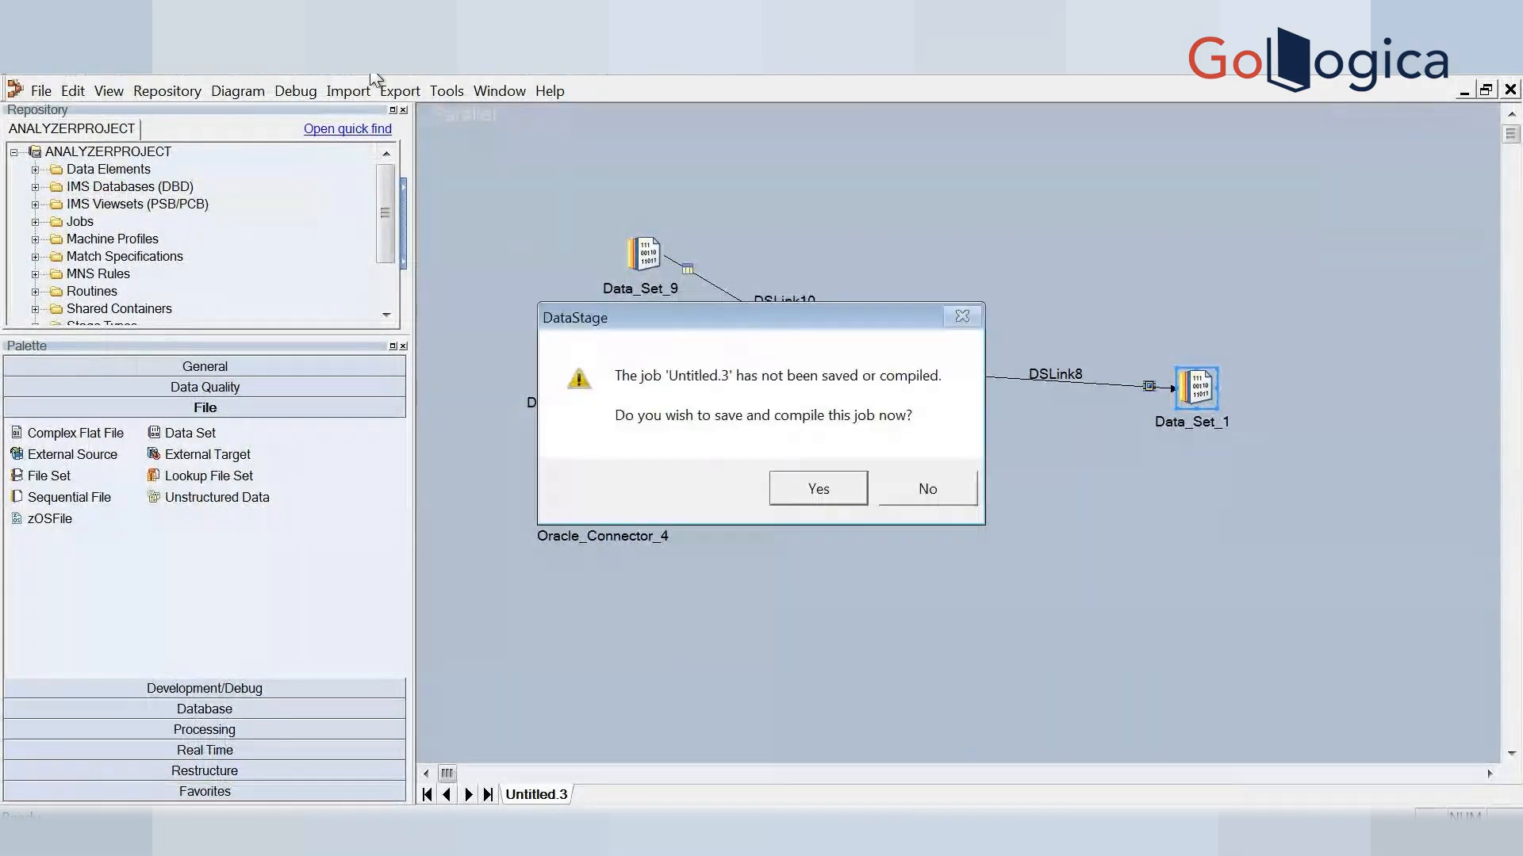
left_click(818, 489)
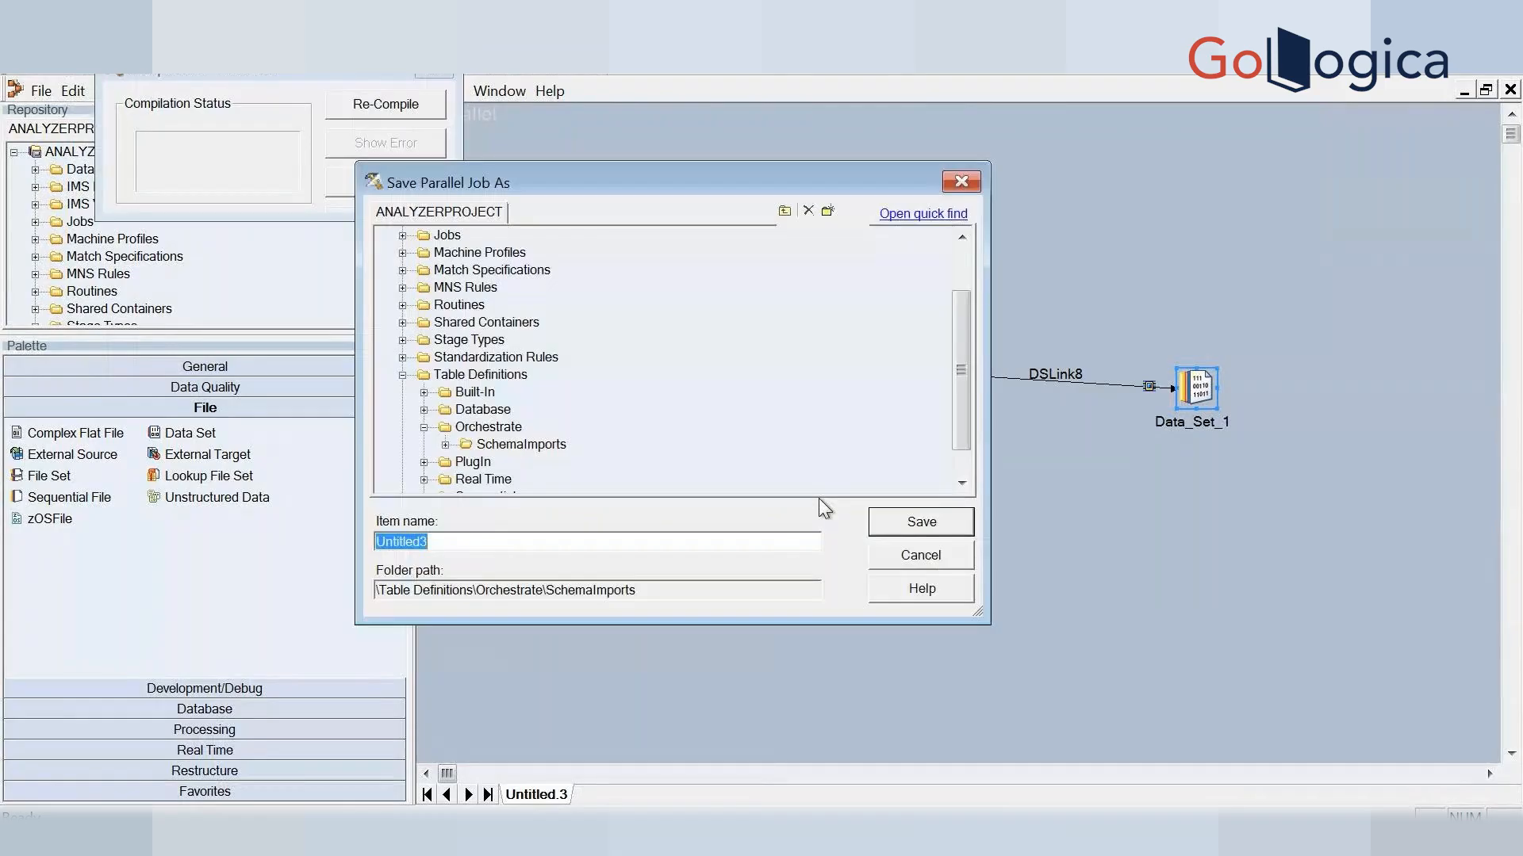
left_click_drag(961, 361, 960, 300)
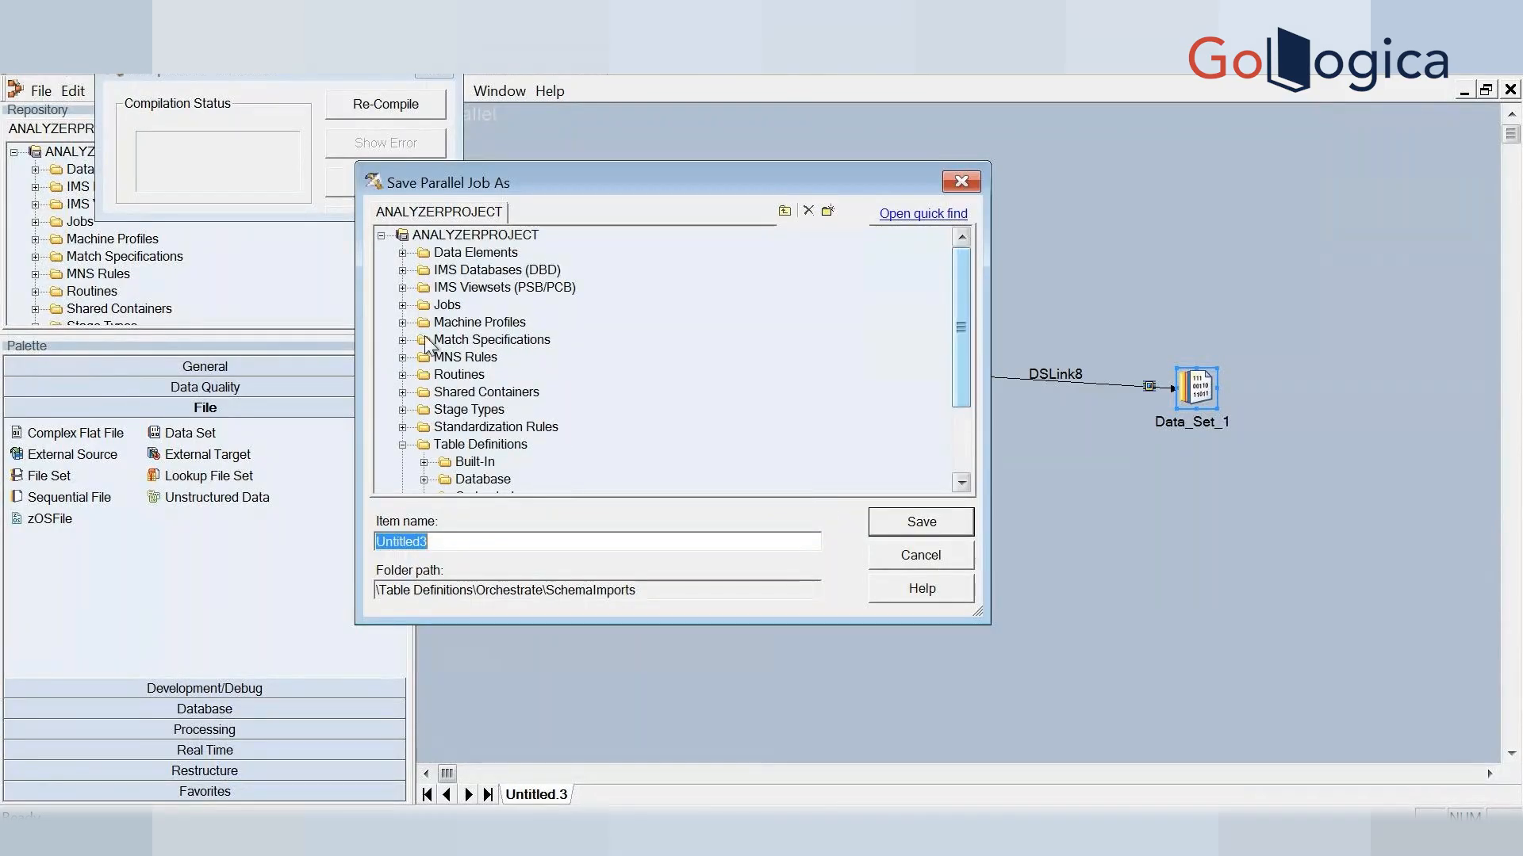
left_click(403, 306)
left_click(472, 322)
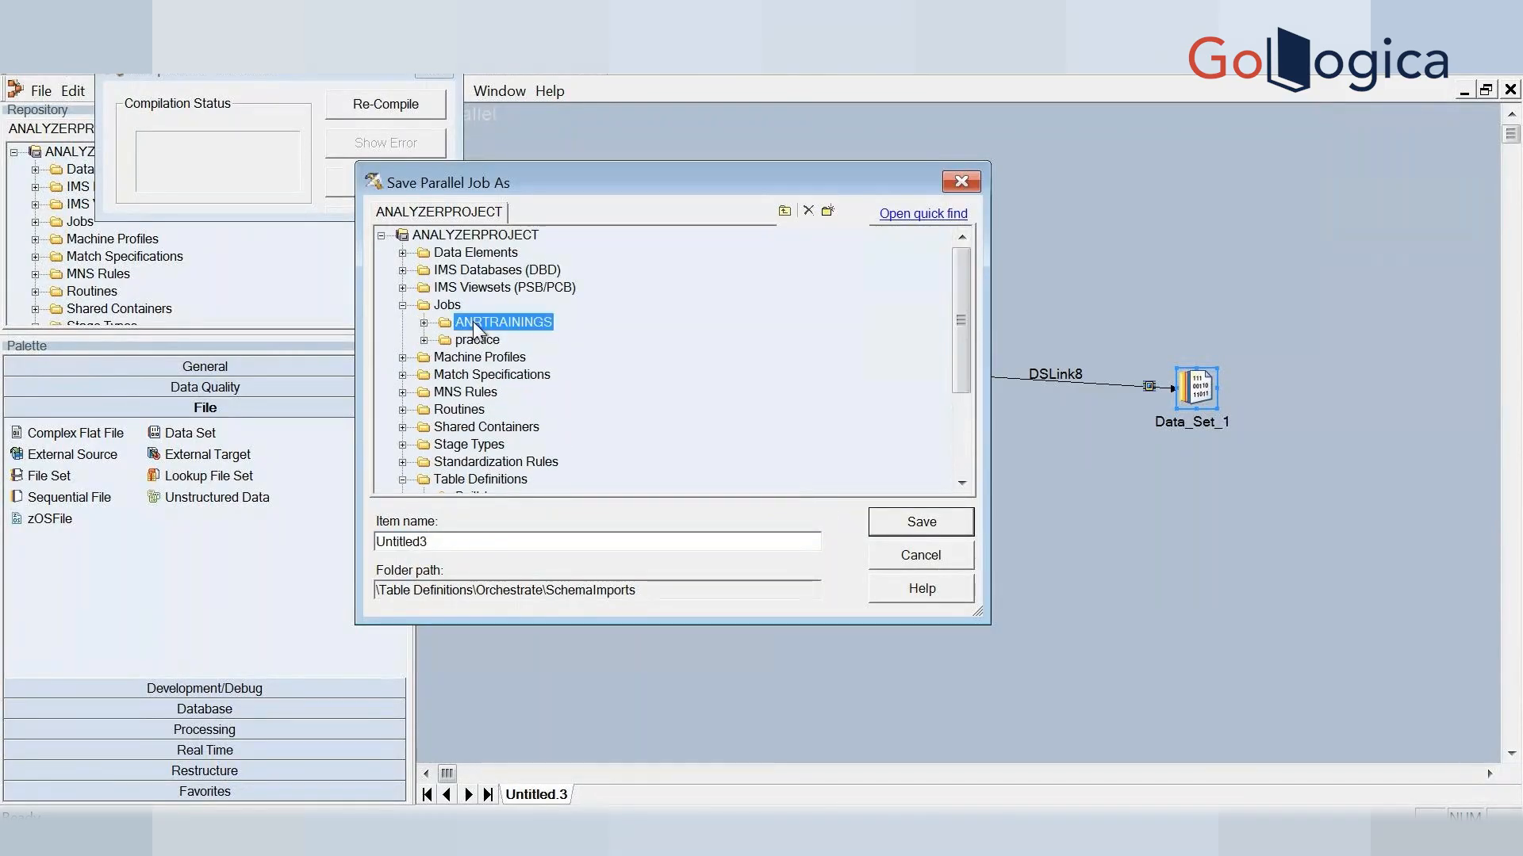
left_click(374, 546)
double_click(374, 546)
type("sc33_funnel")
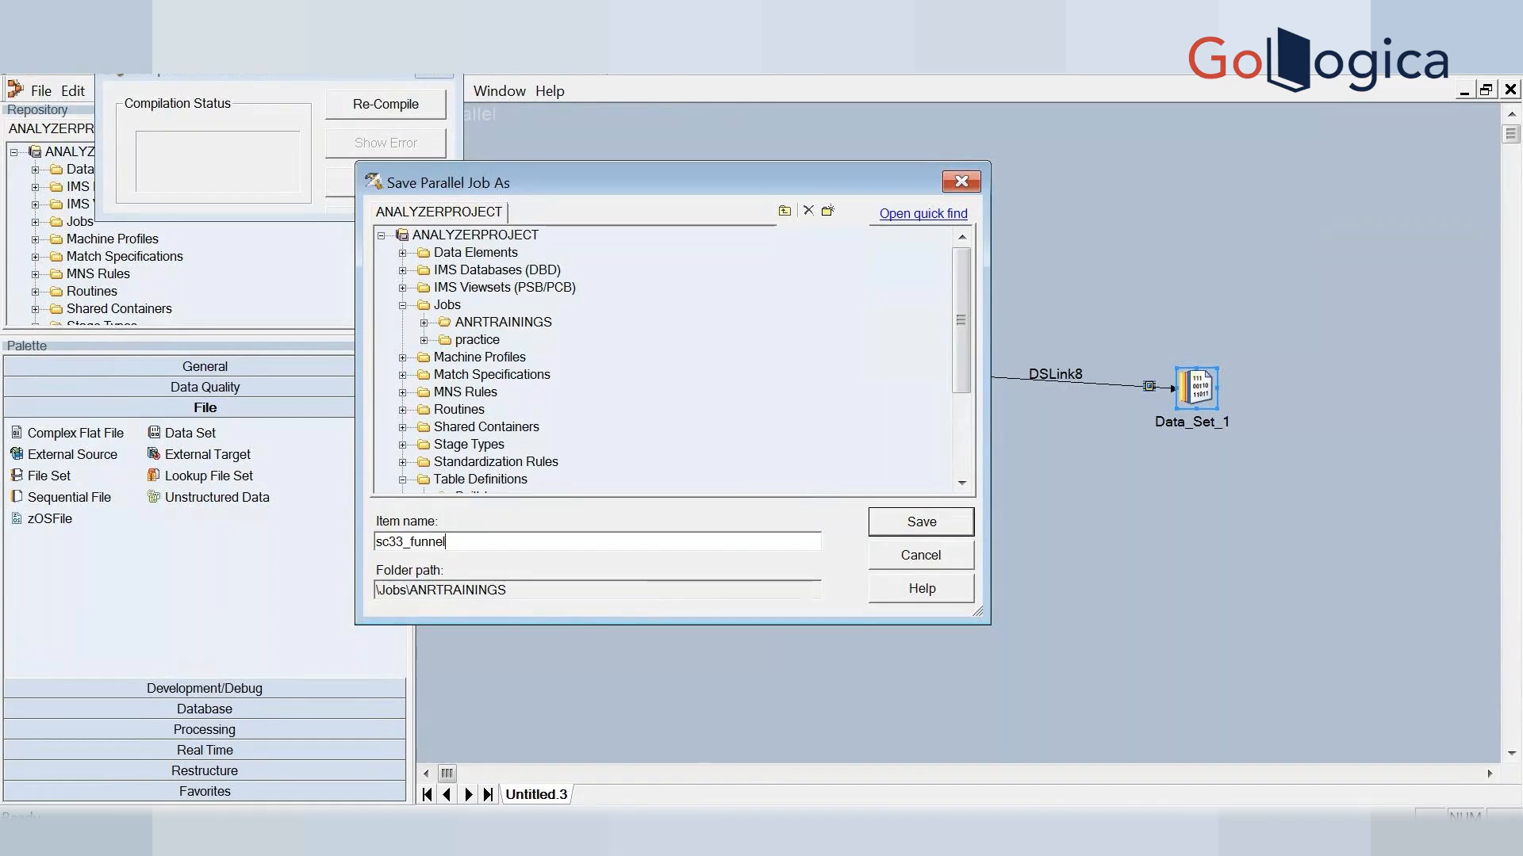
left_click(931, 529)
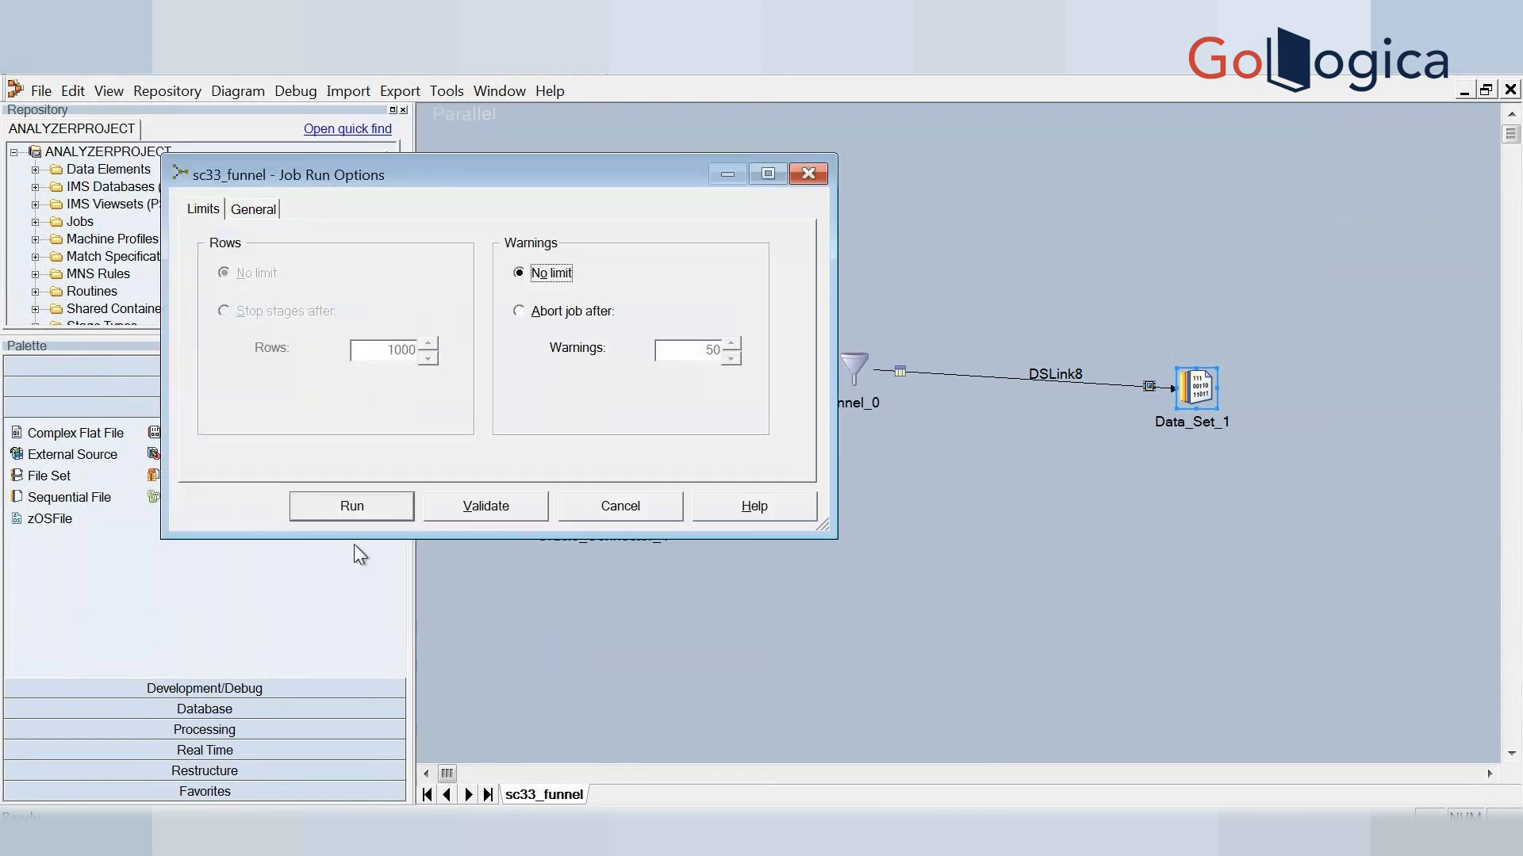
left_click(371, 513)
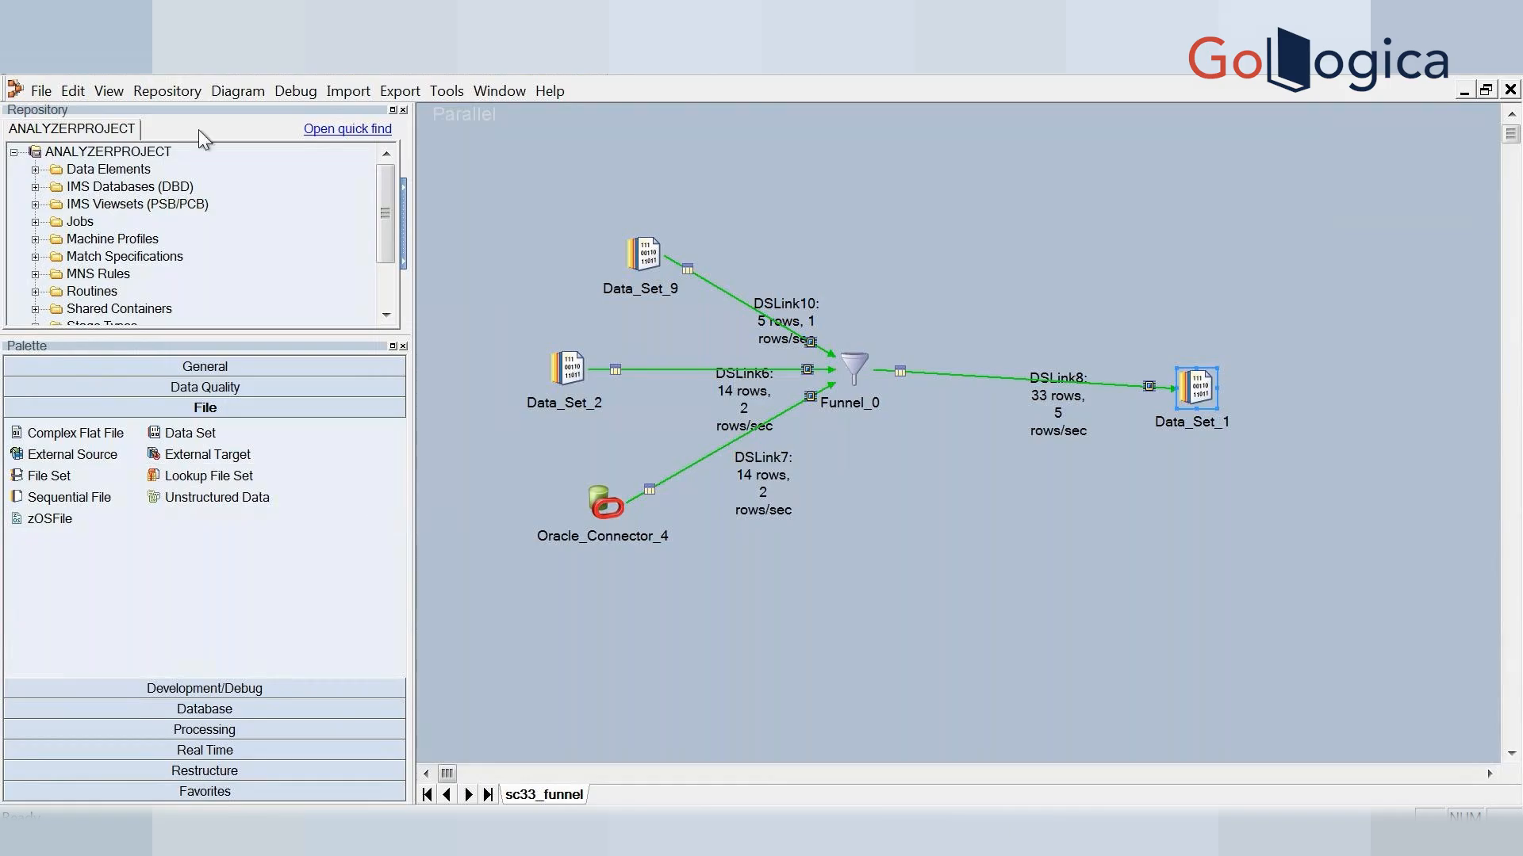
Save a copy of the sc33_funnel job as sc33_funnel1 in the Jobs\ANRTRAININGS folder
left_click(41, 91)
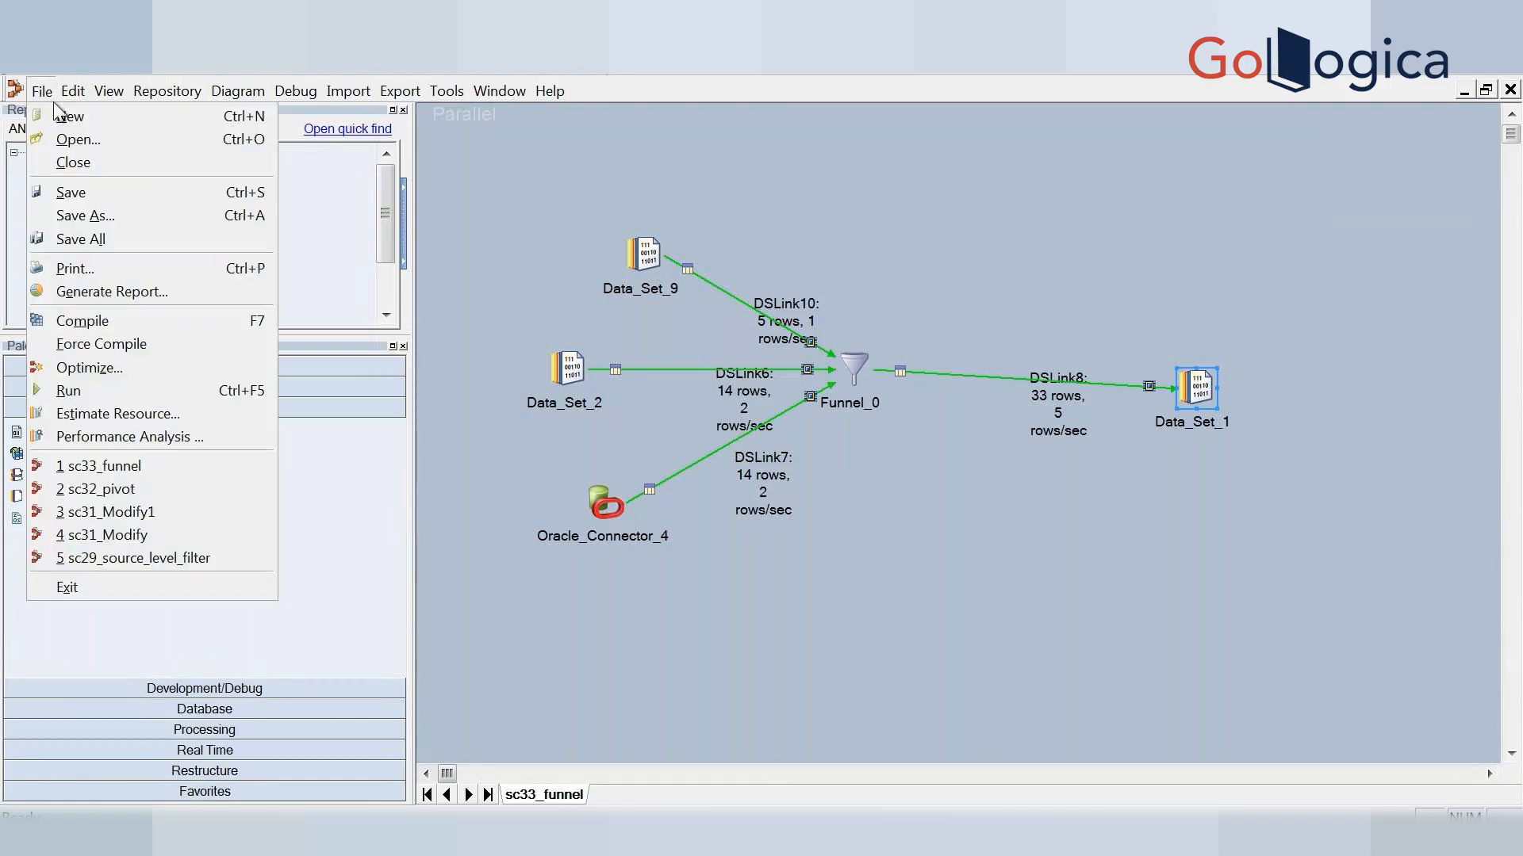
left_click(106, 213)
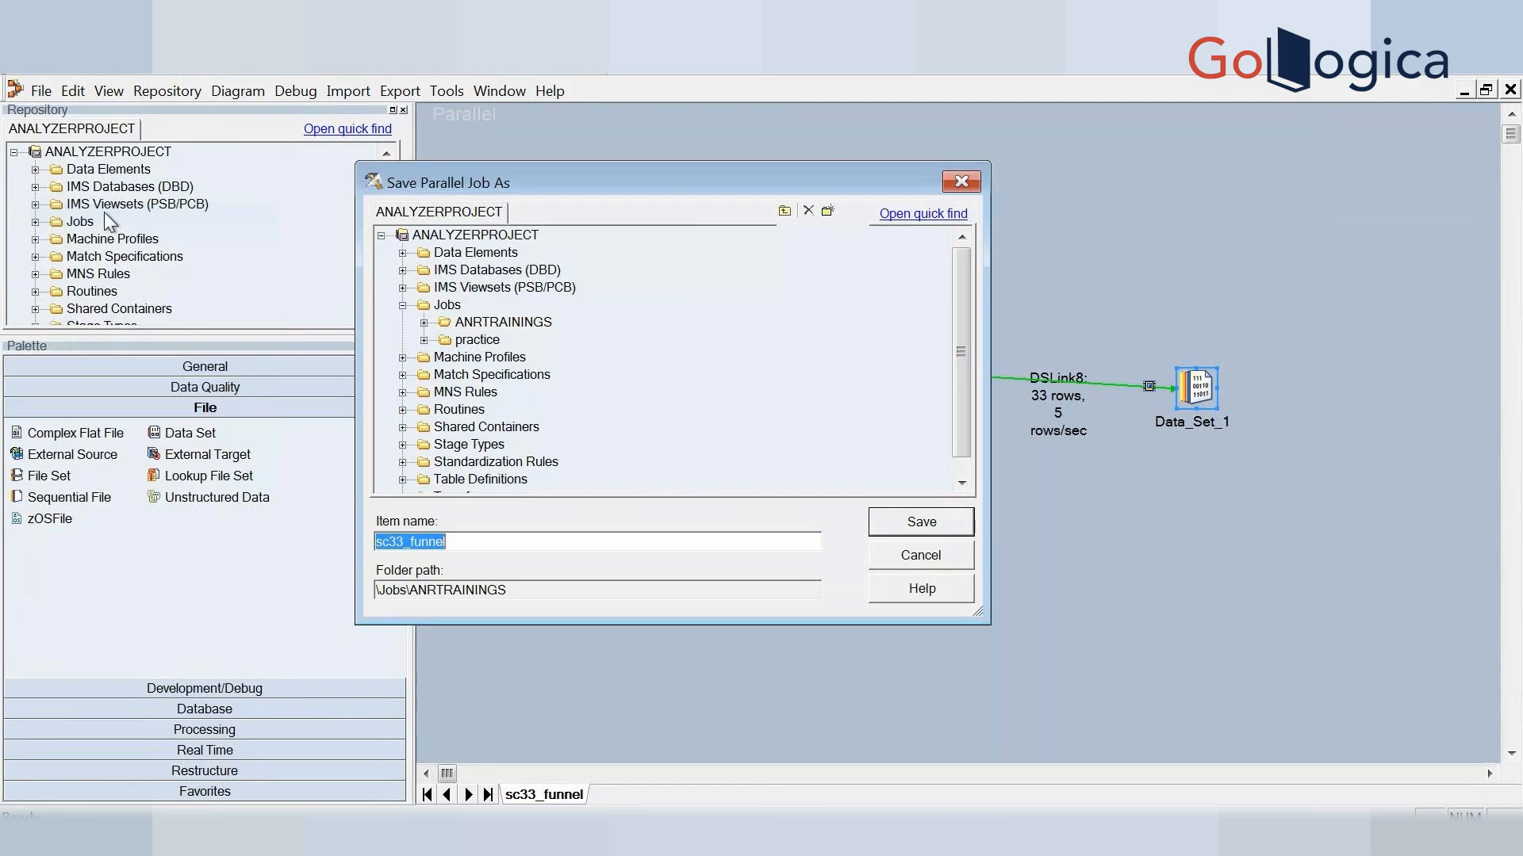
left_click(463, 544)
type("1")
left_click(901, 524)
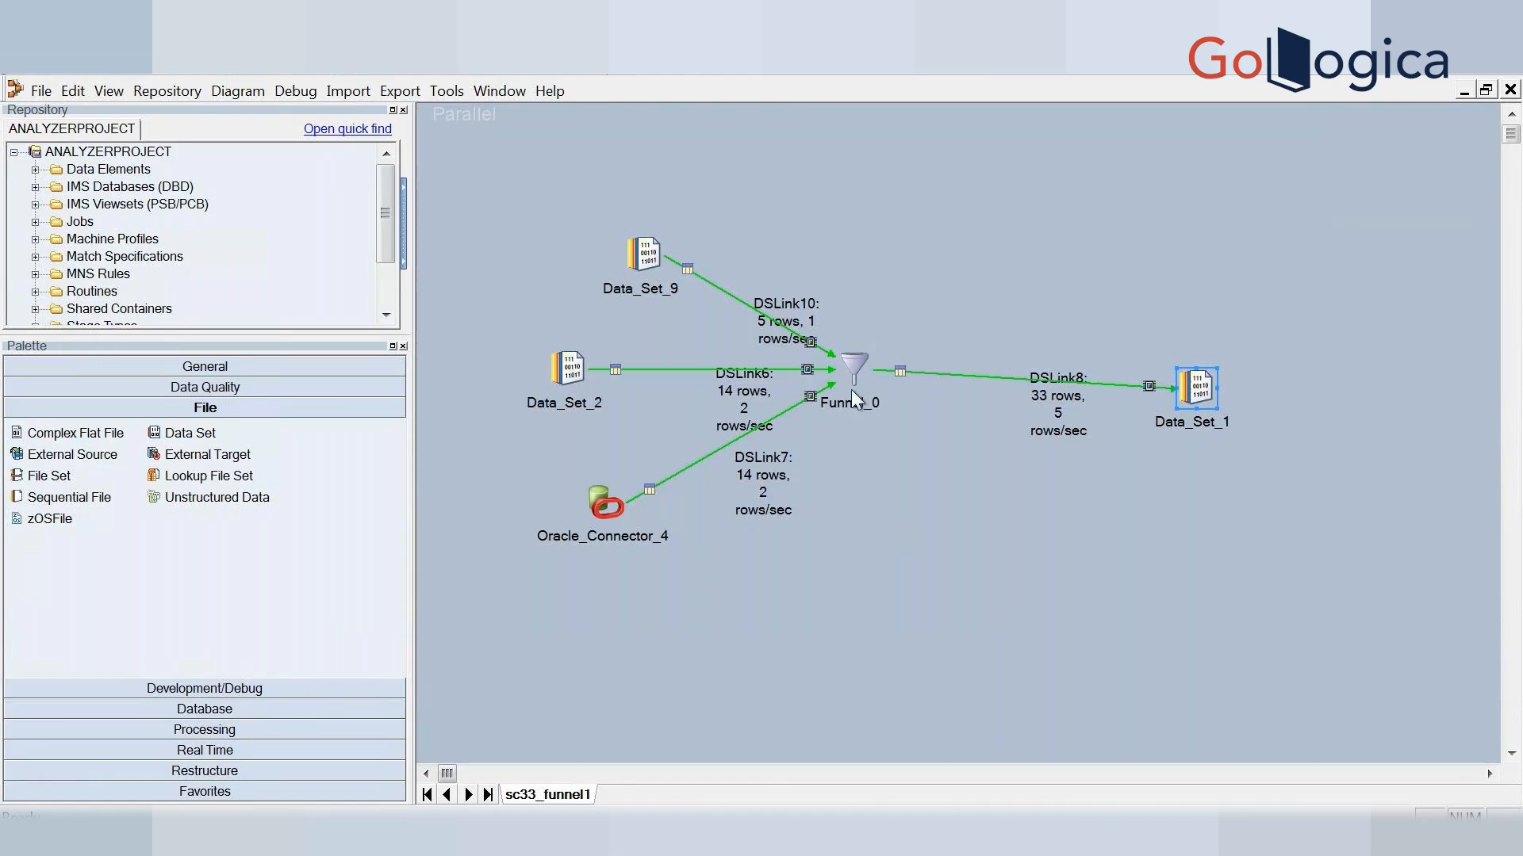
Change the funnel type of Funnel_0 to Sequence and accept the stage settings
double_click(850, 365)
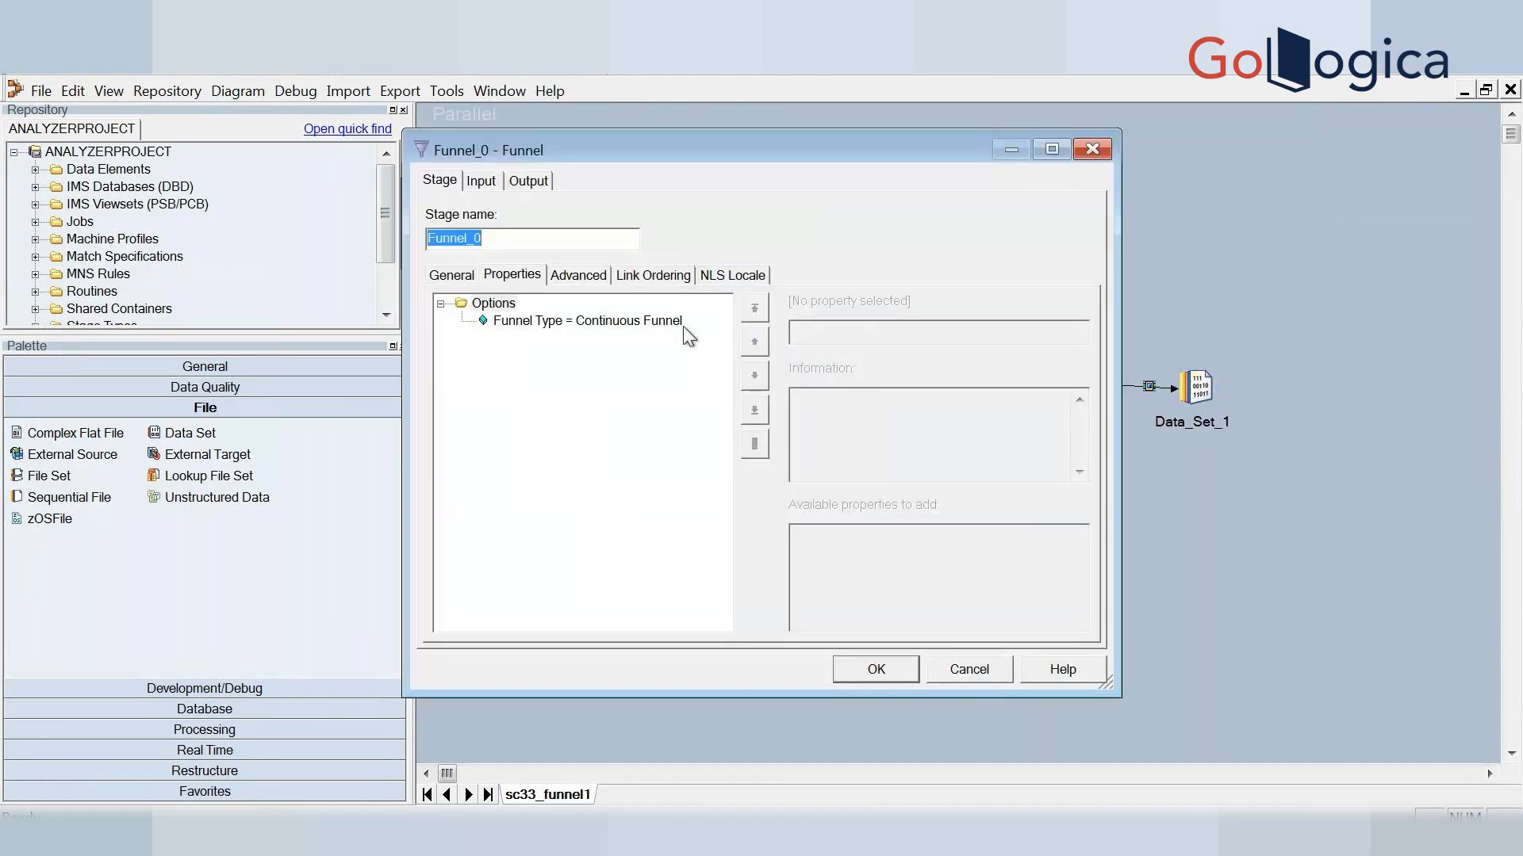
left_click(680, 324)
left_click(1077, 331)
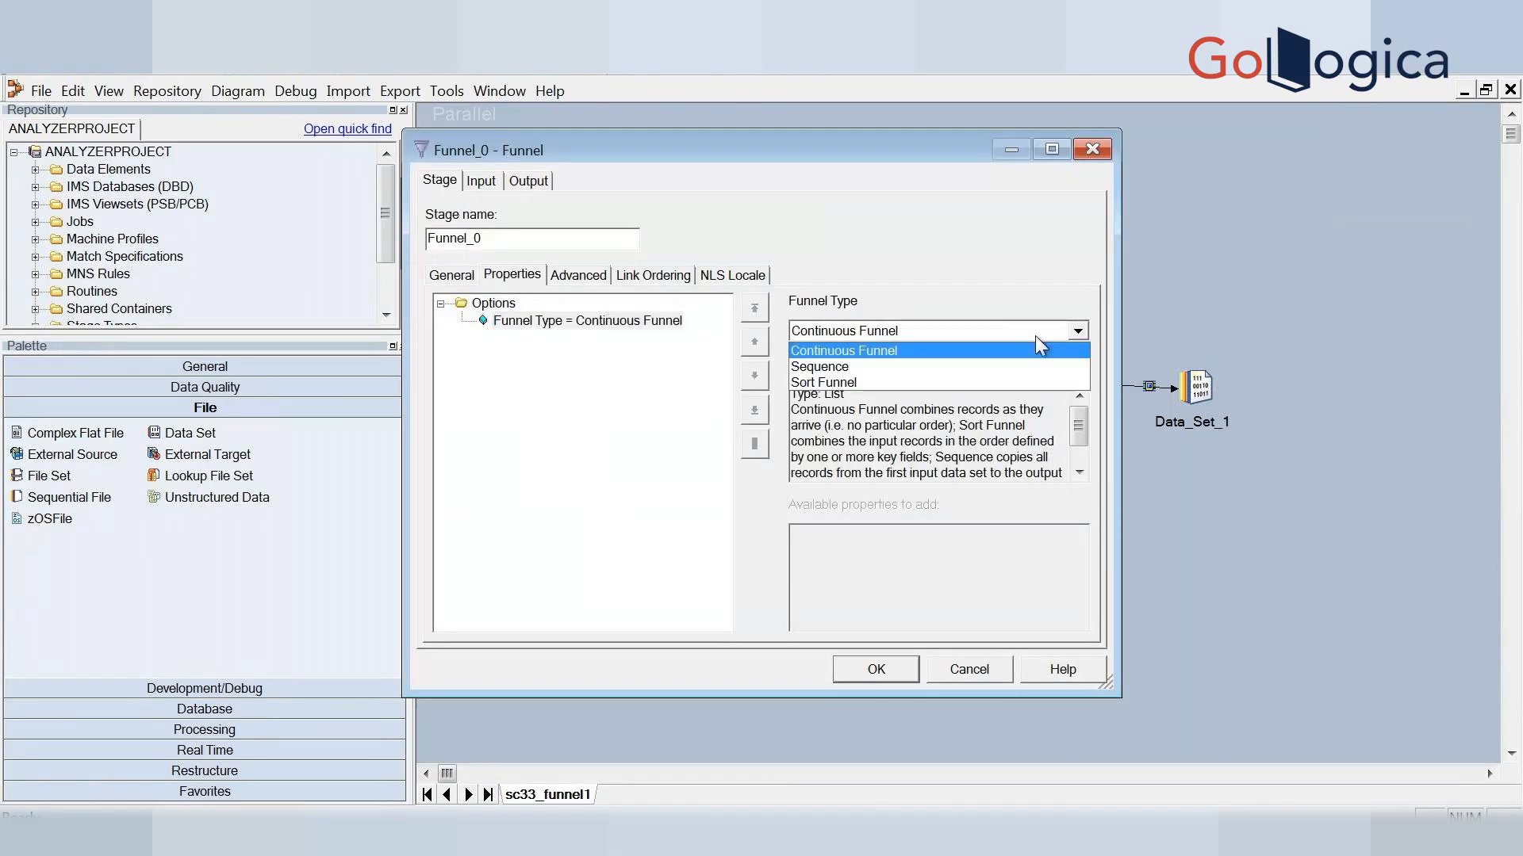
left_click(838, 367)
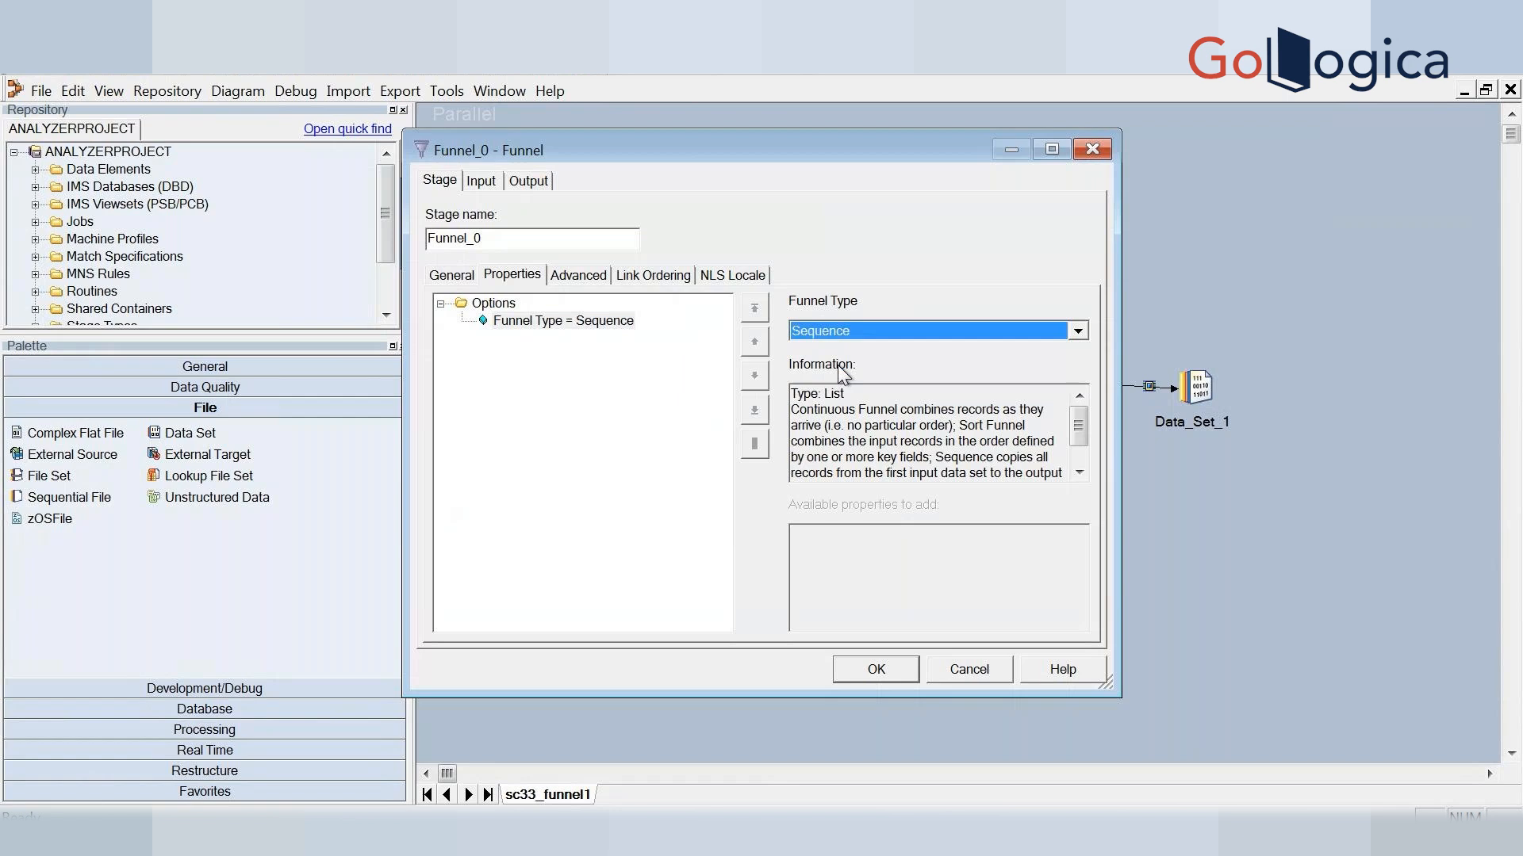
left_click(875, 669)
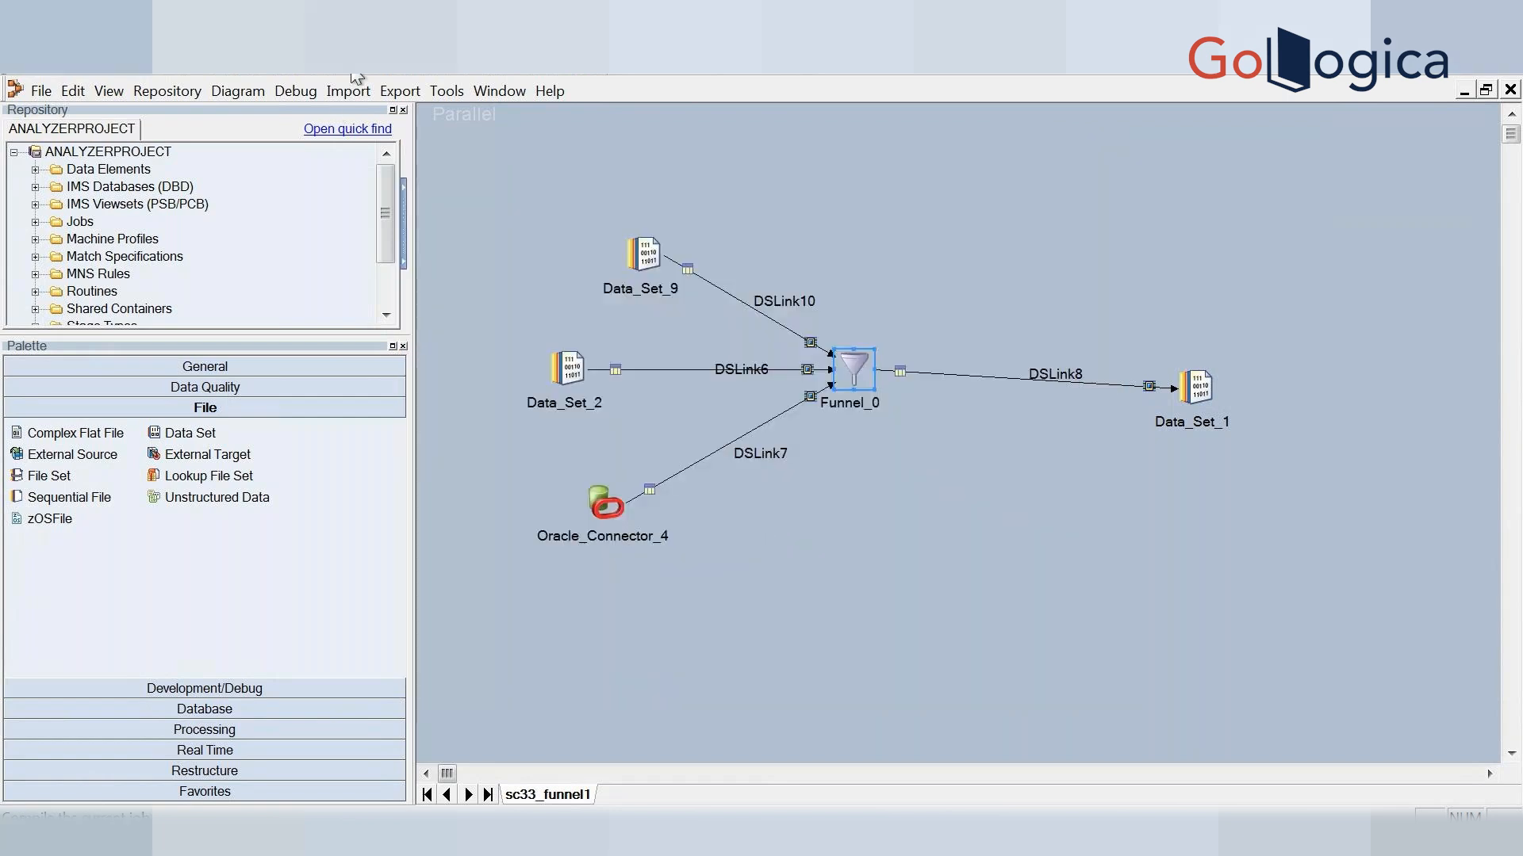
Compile and run the sc33_funnel1 job
left_click(382, 80)
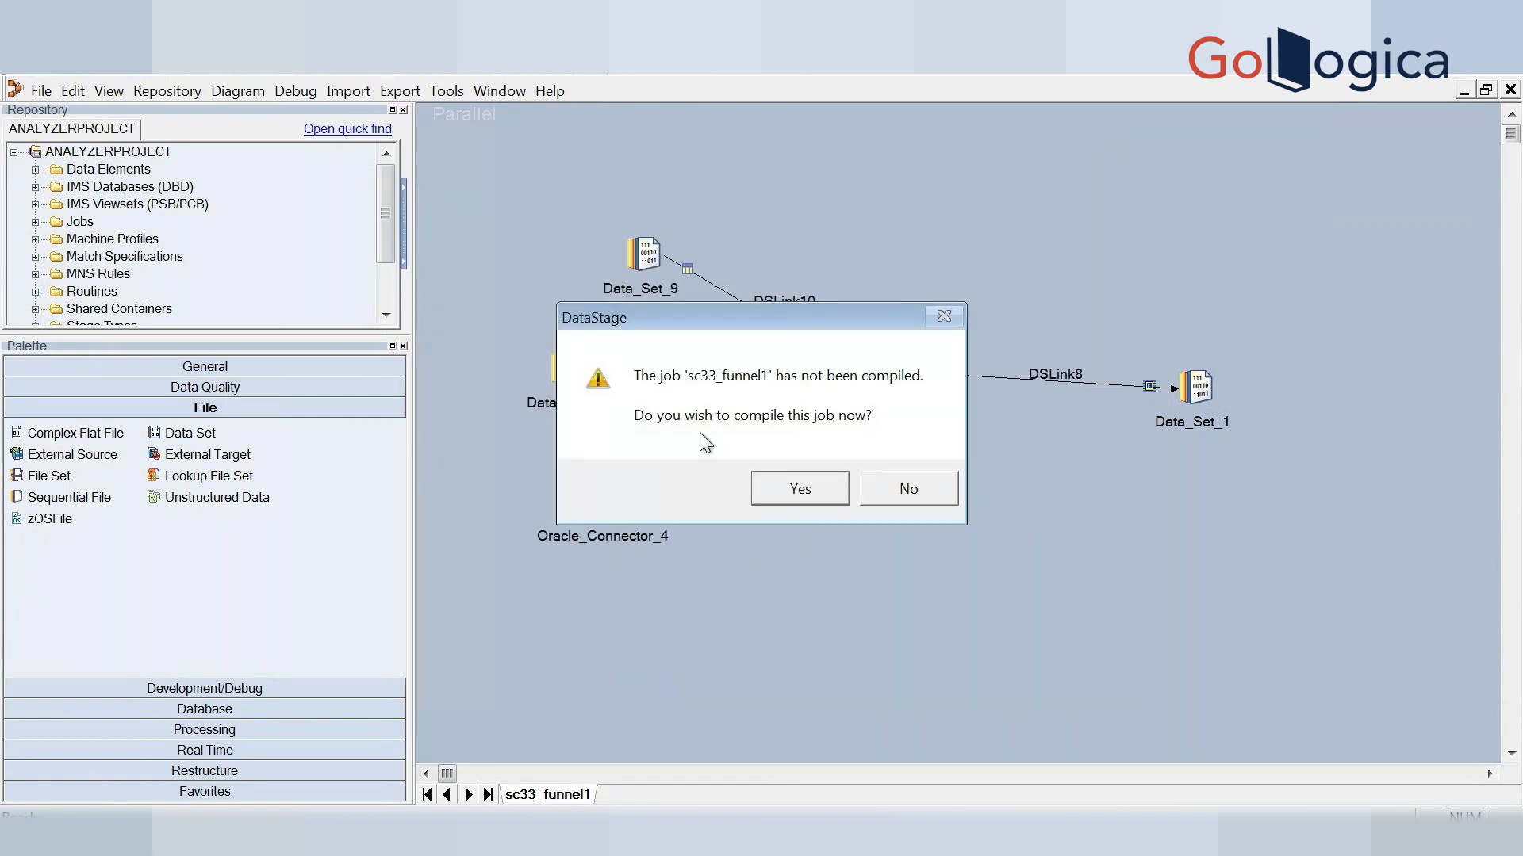
left_click(799, 488)
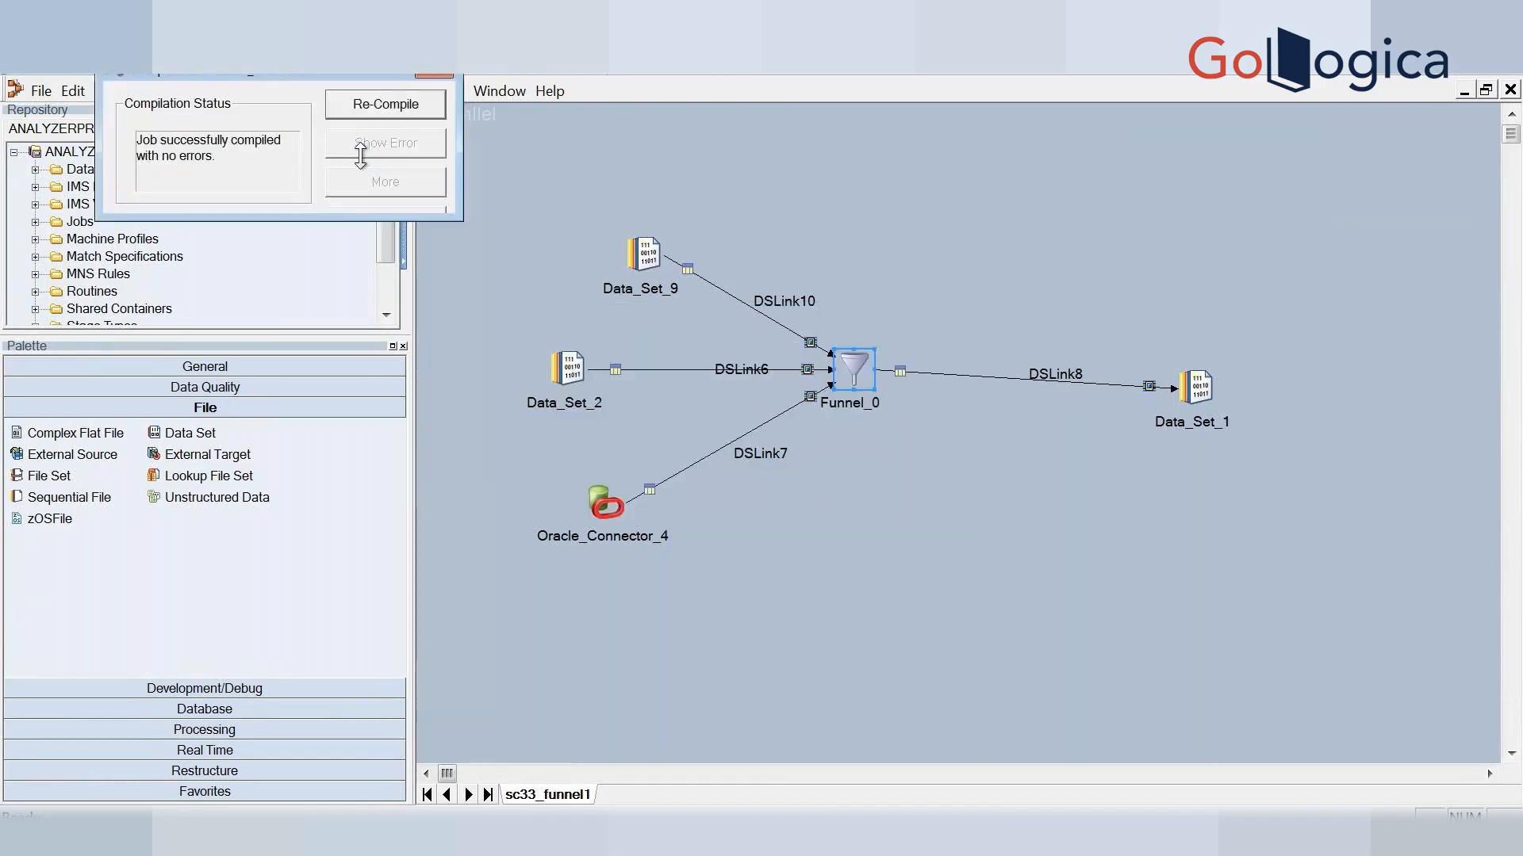
left_click(355, 506)
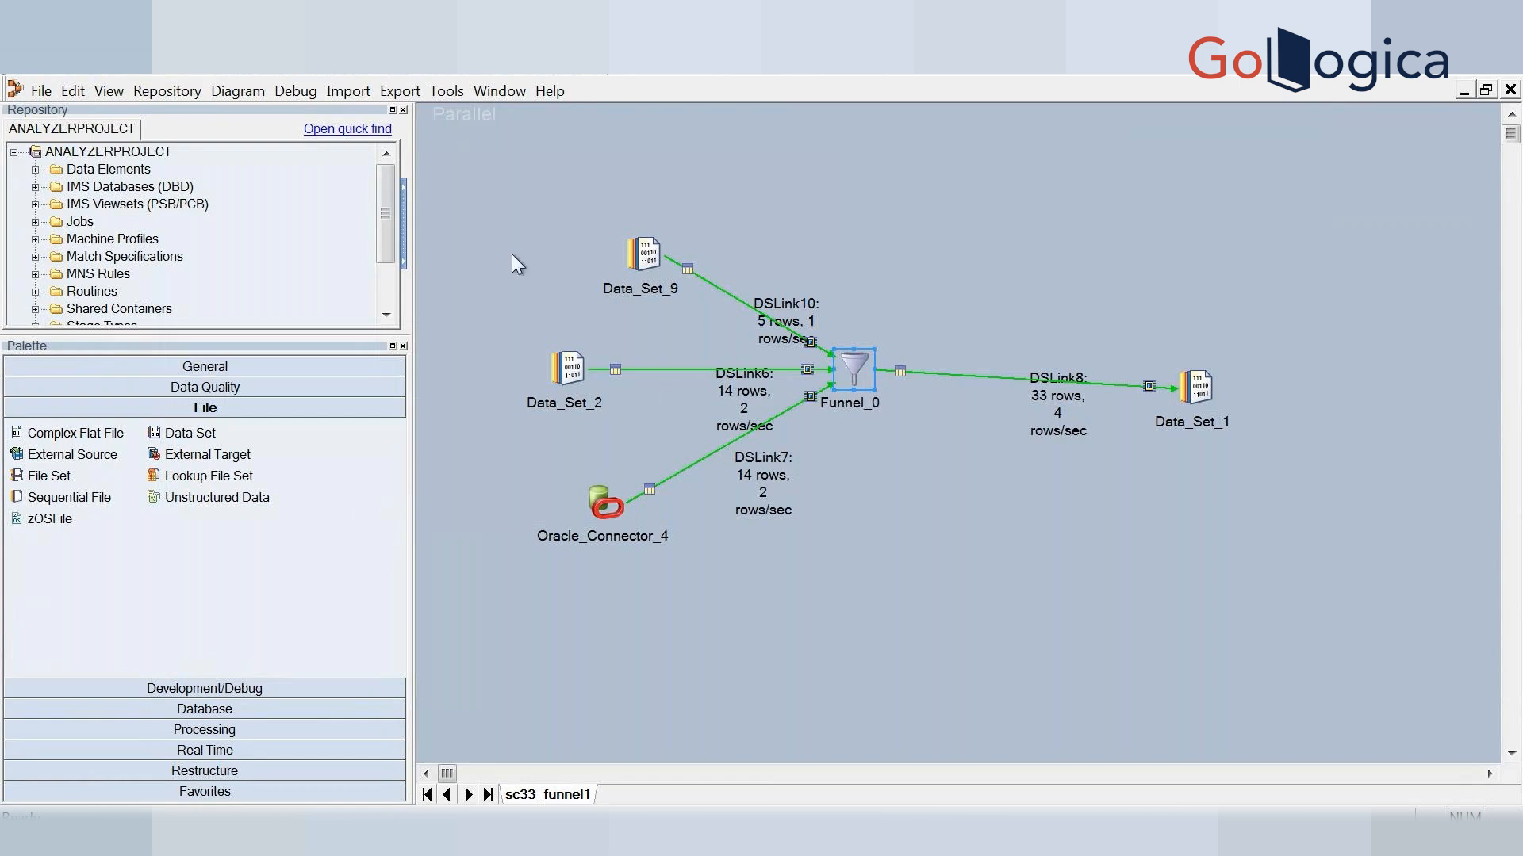
Save a copy of the sc33_funnel1 job as sc33_funnel2 in the Jobs\ANRTRAININGS folder
left_click(41, 94)
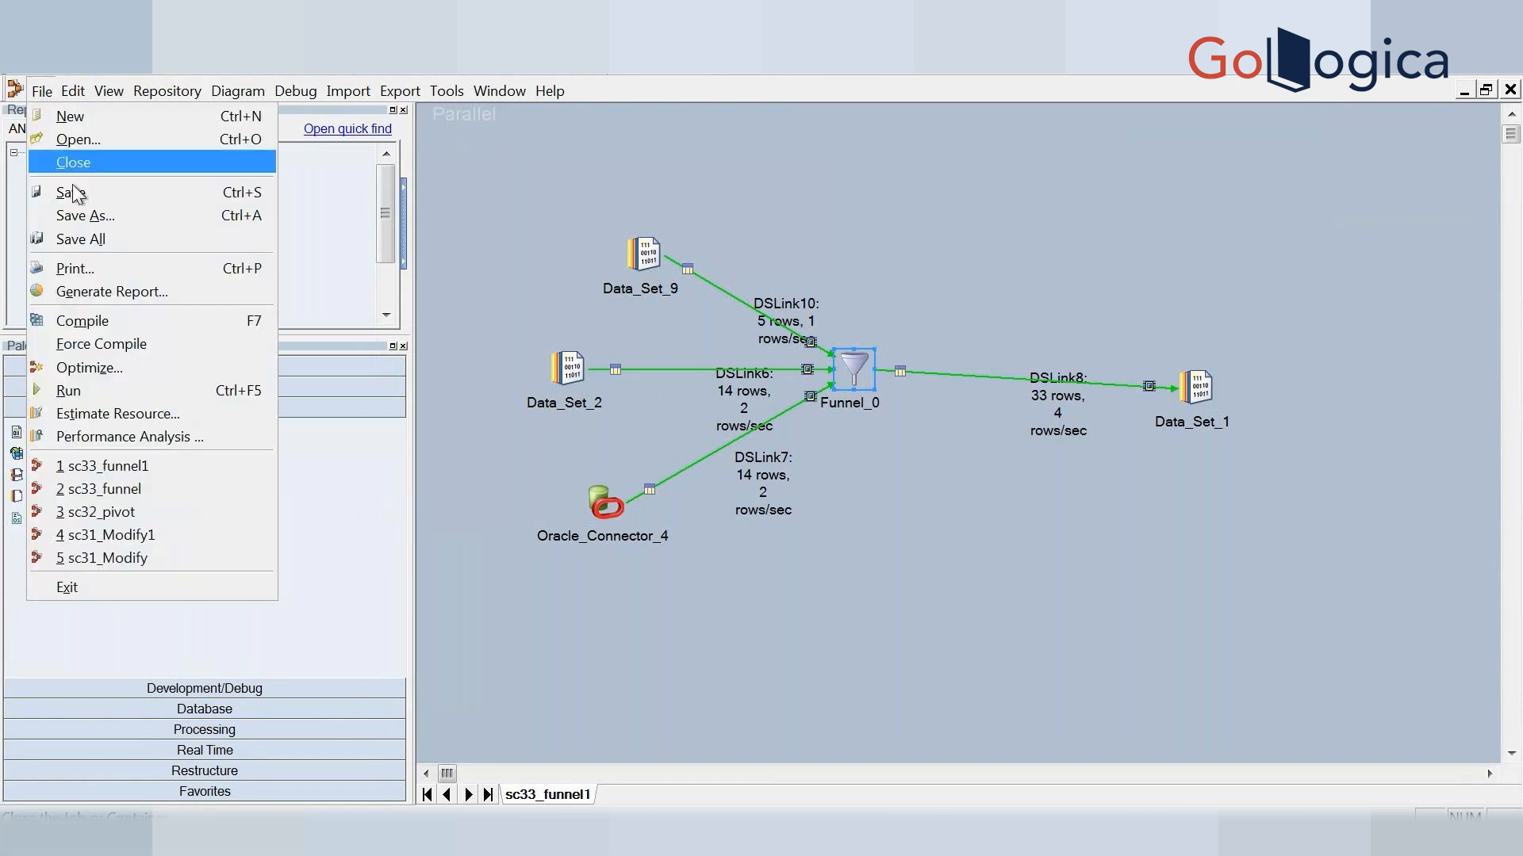
left_click(79, 216)
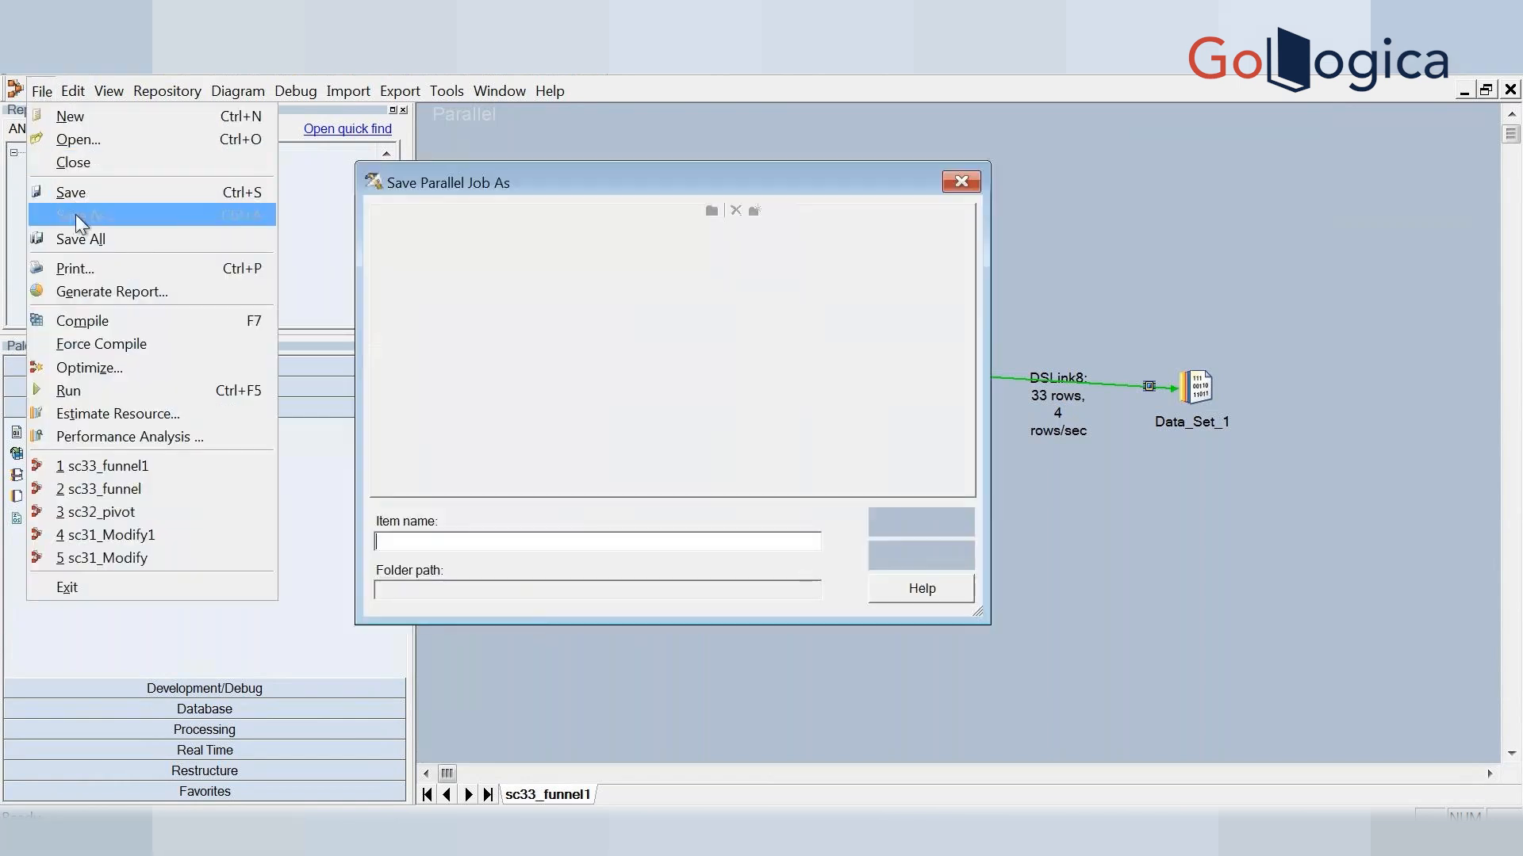
left_click(470, 540)
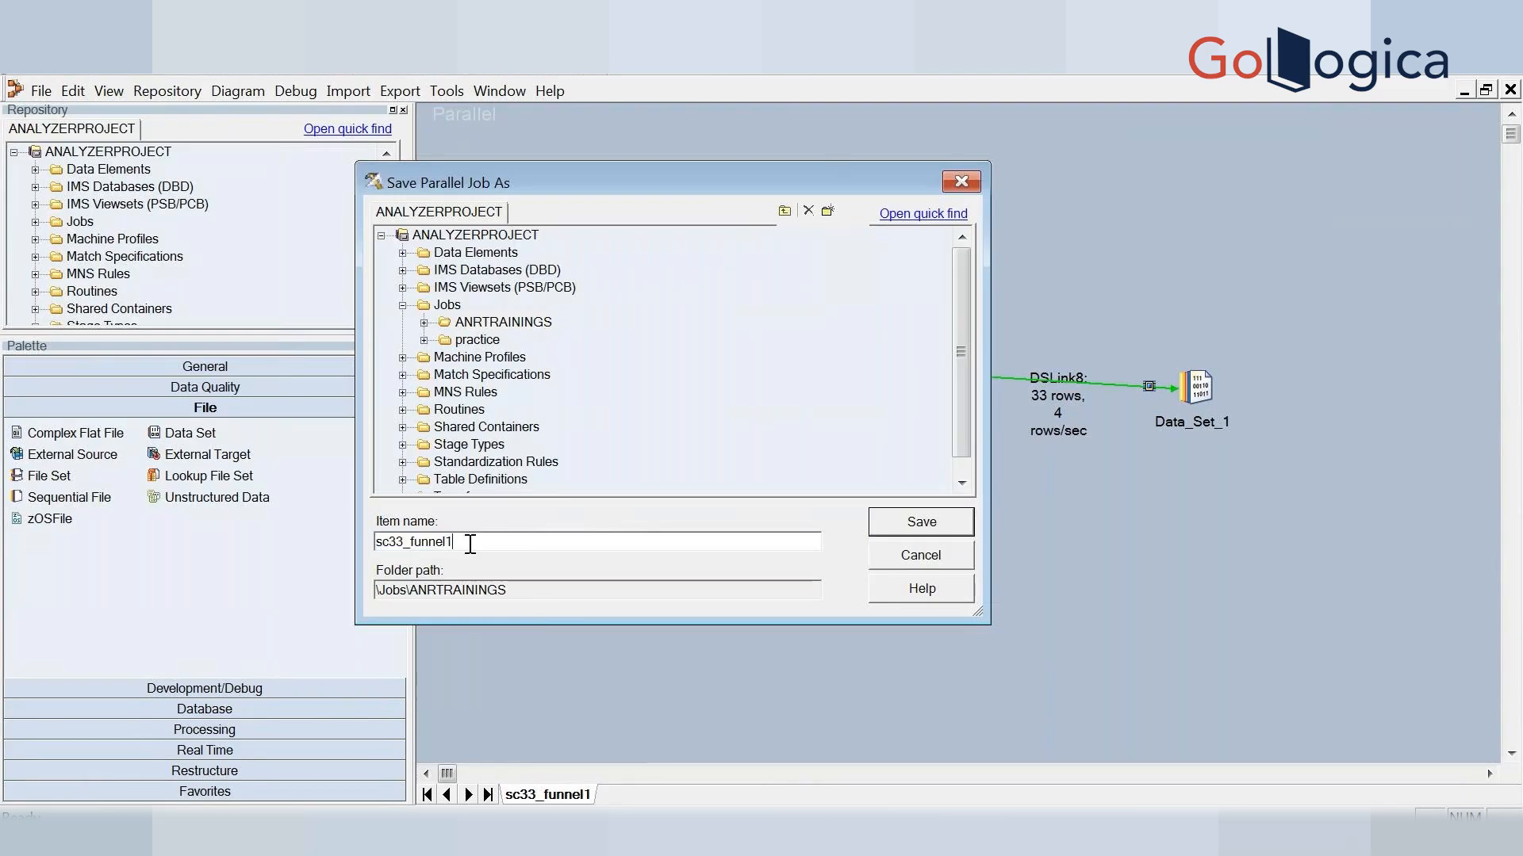
key("BackSpace")
left_click(944, 520)
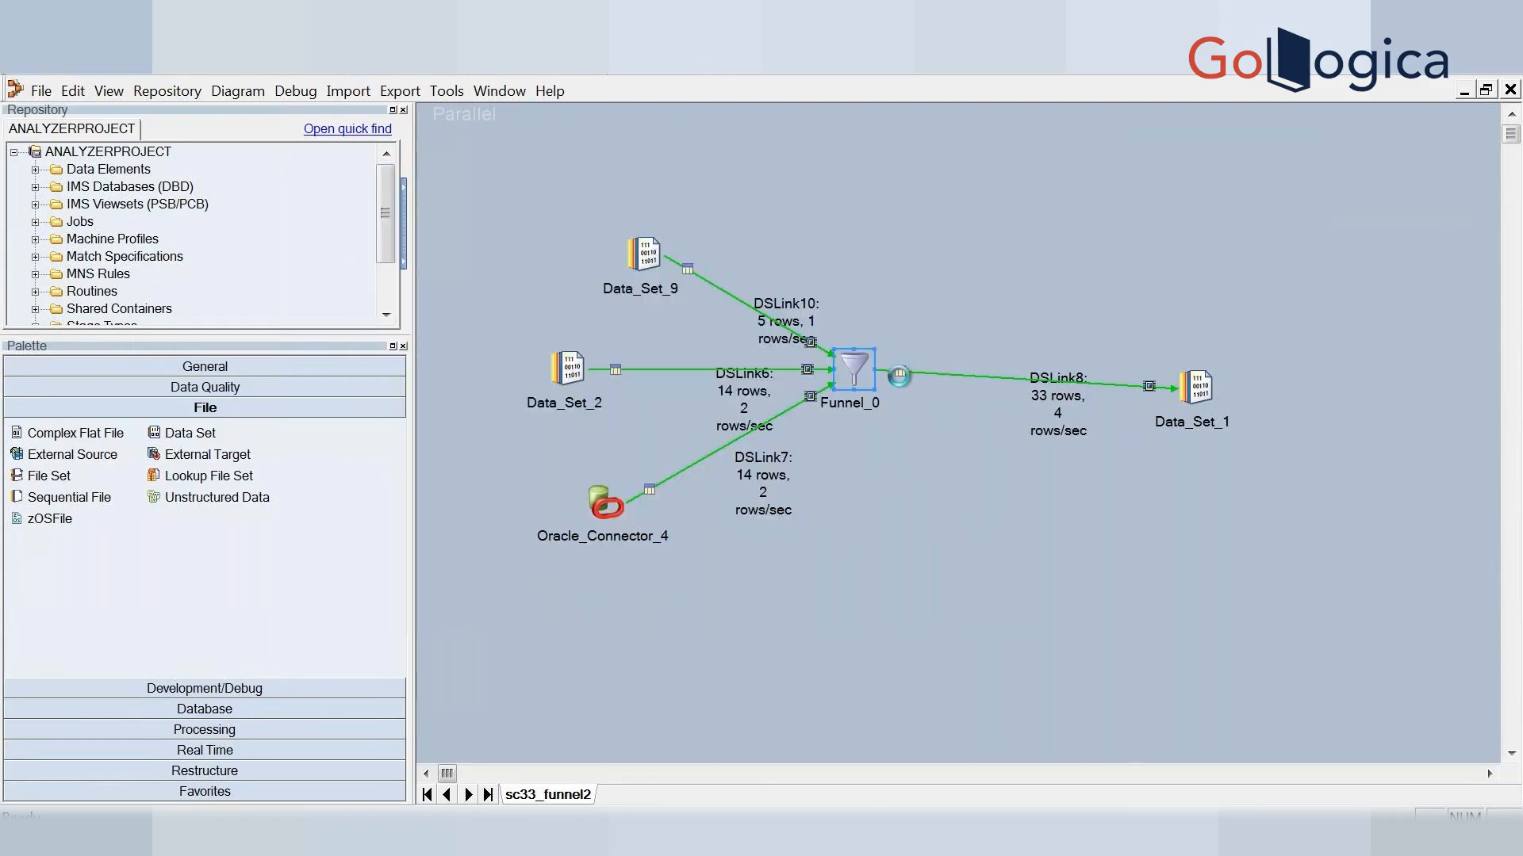
Change the funnel type of Funnel_0 to Sort Funnel and choose DEPTNO as its sorting key
double_click(847, 372)
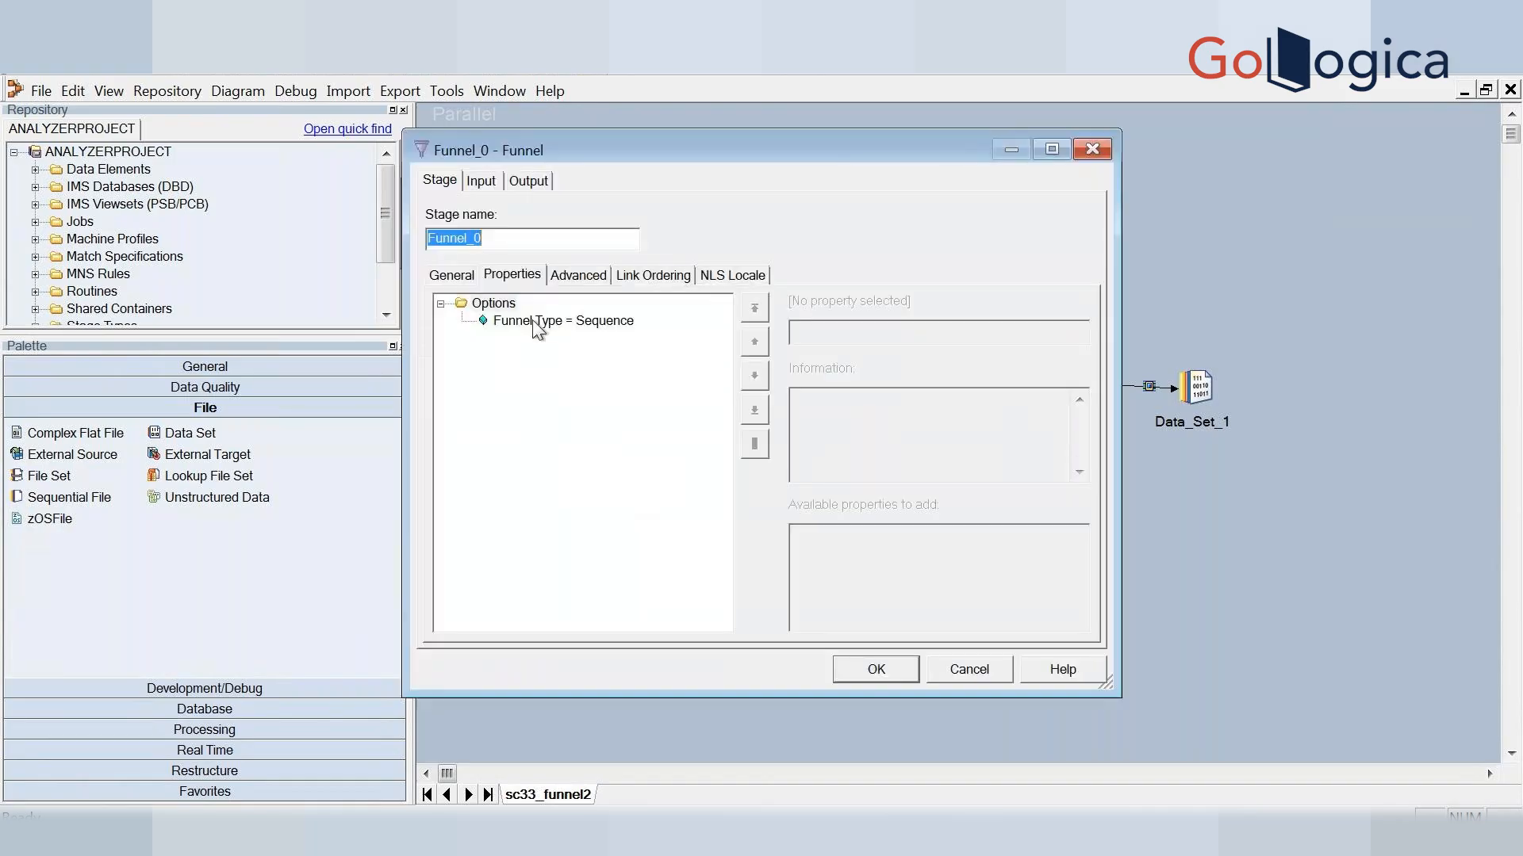
left_click(536, 322)
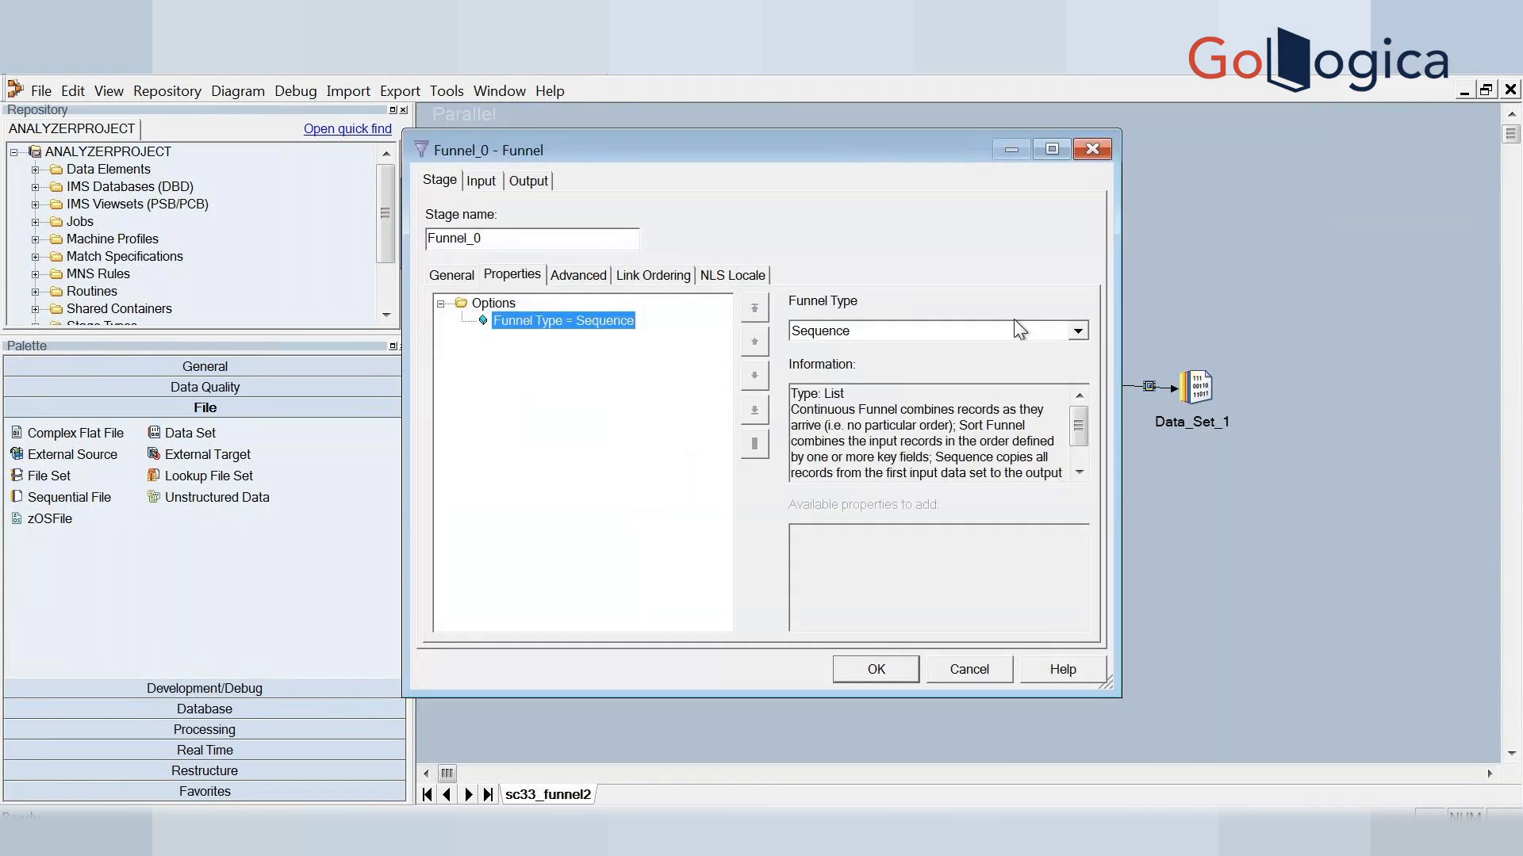
left_click(1078, 331)
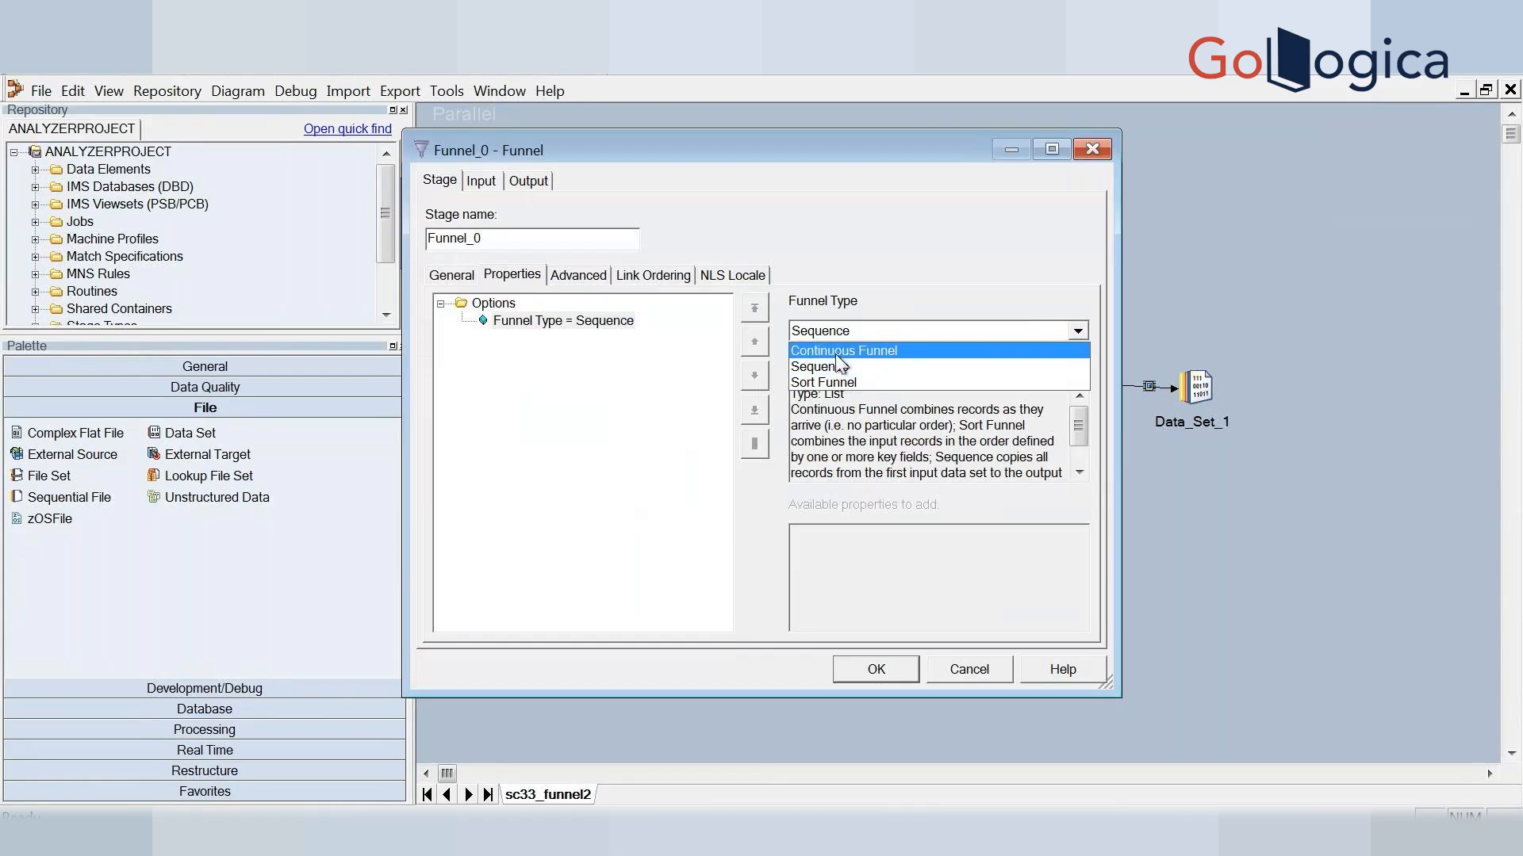
left_click(832, 382)
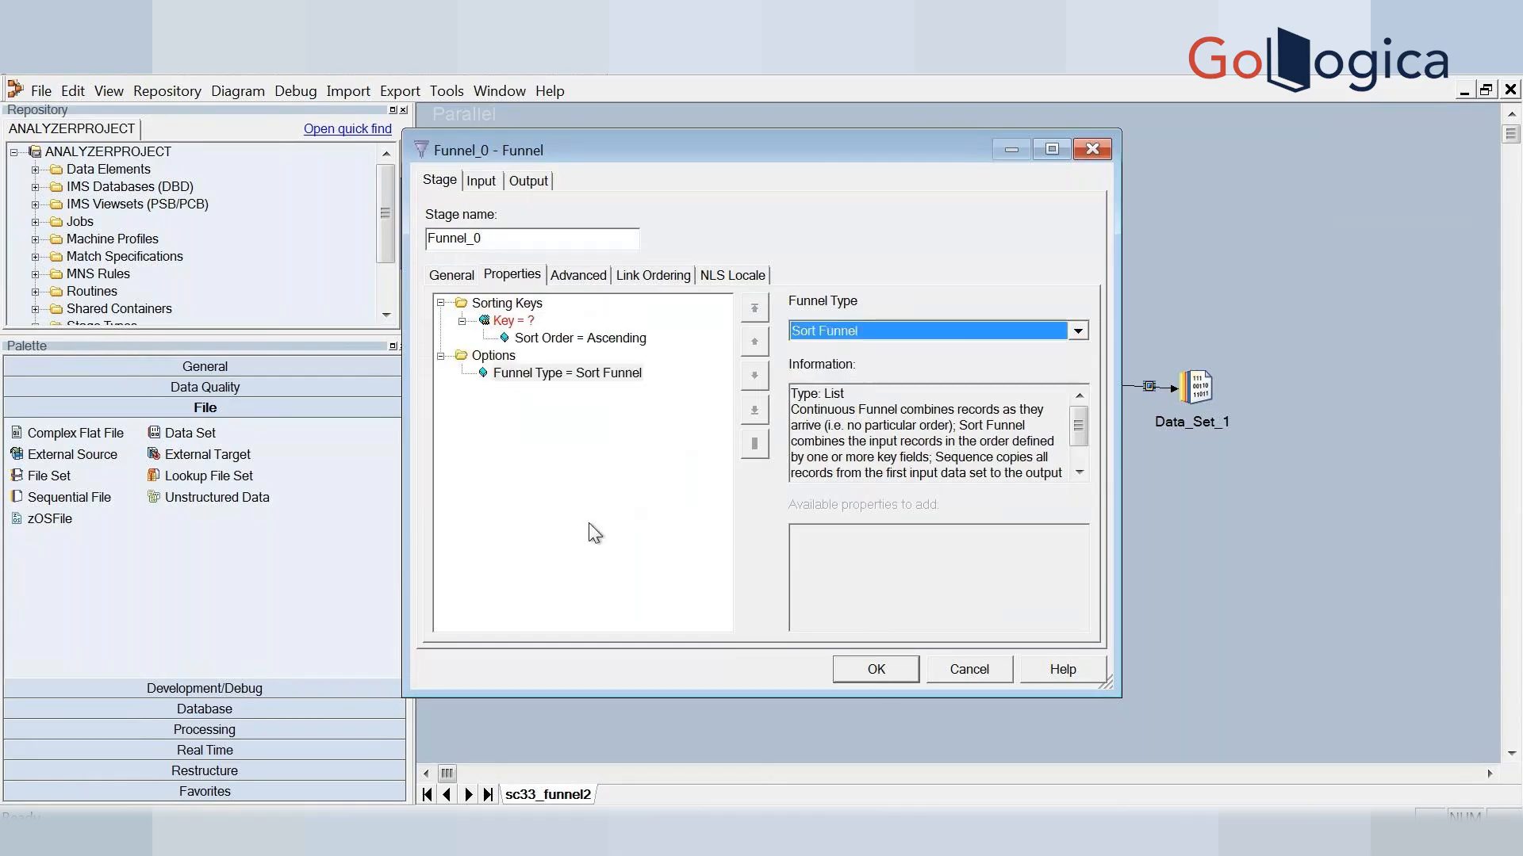
left_click(526, 322)
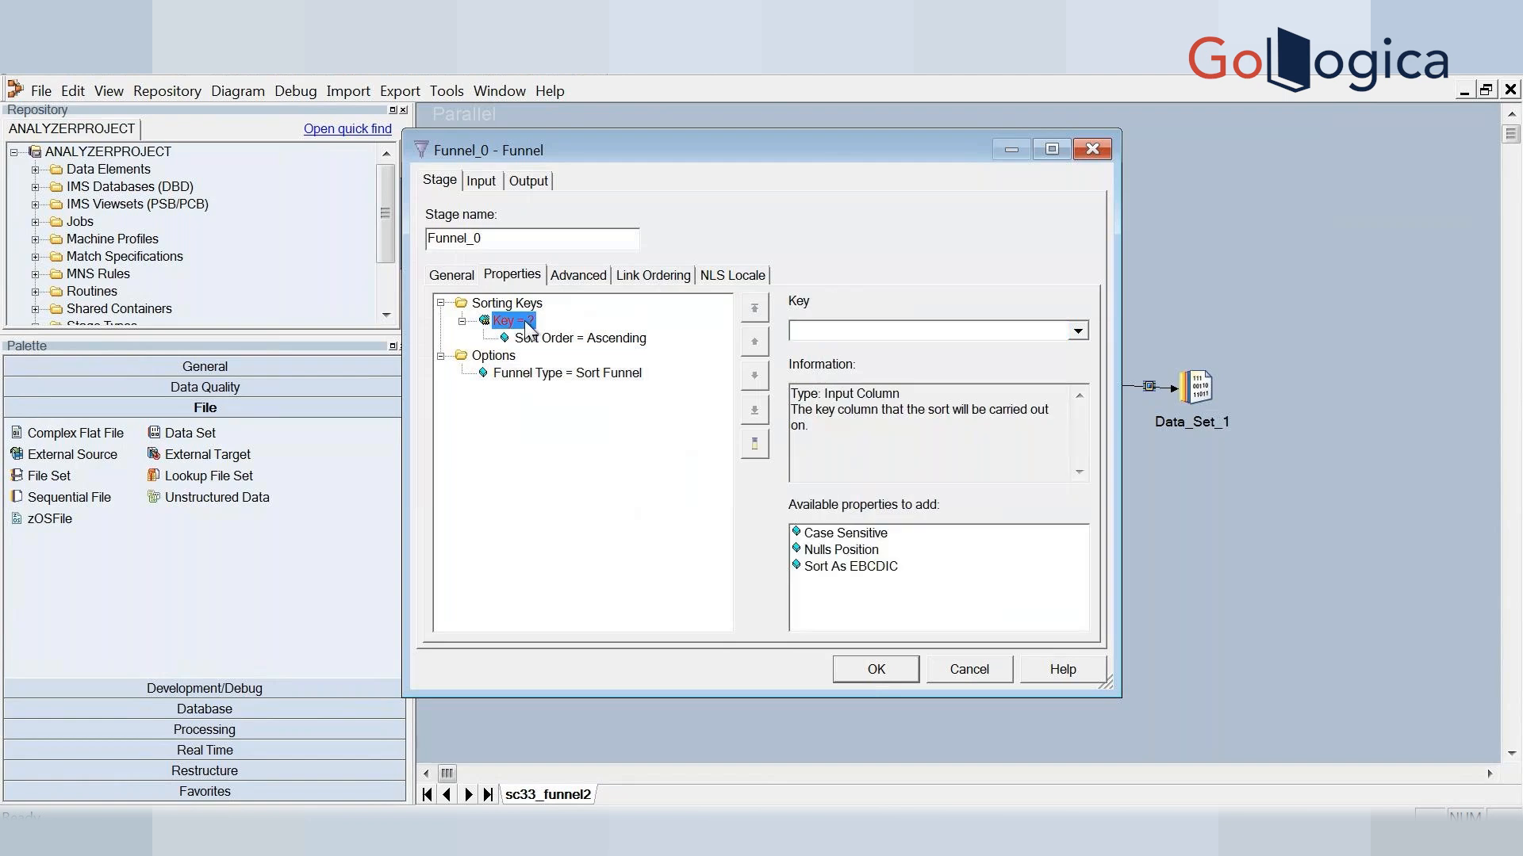
left_click(1078, 329)
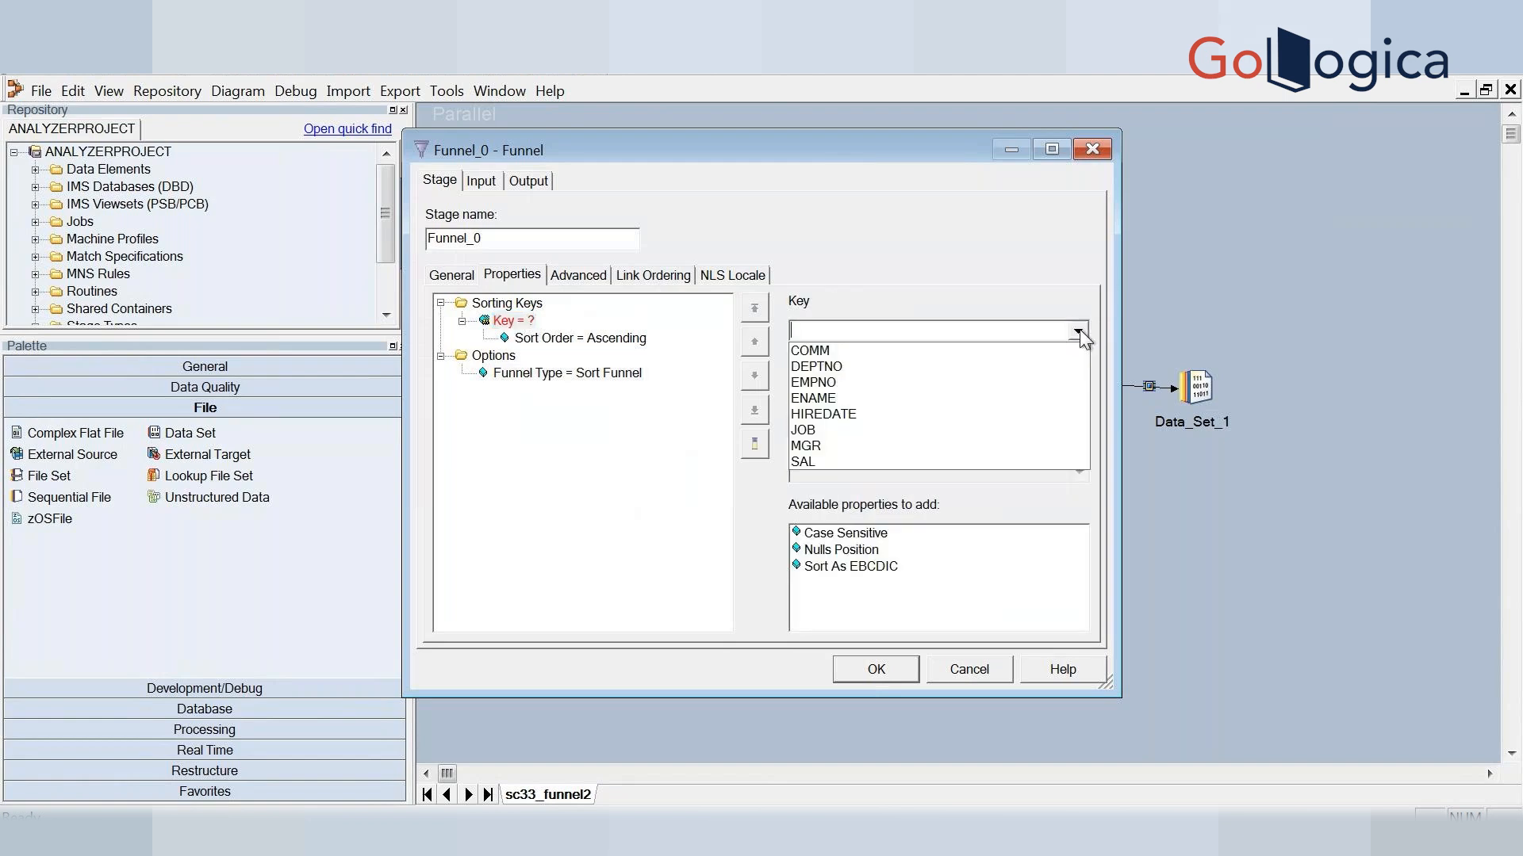
left_click(835, 364)
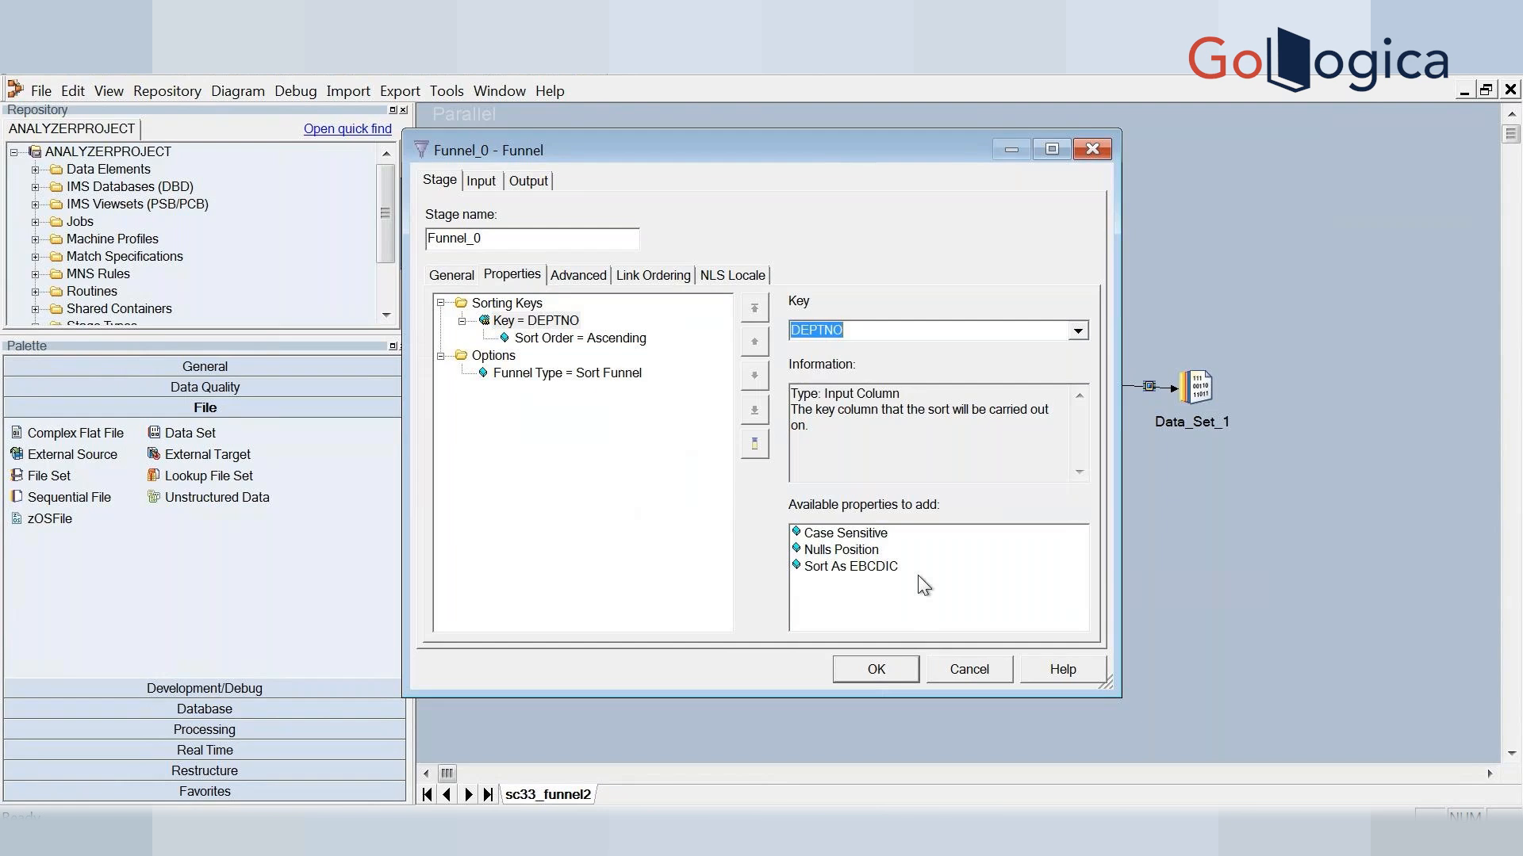
Add Case Sensitive = True and Nulls Position = First to the DEPTNO sorting key and accept the Funnel_0 settings
left_click(845, 534)
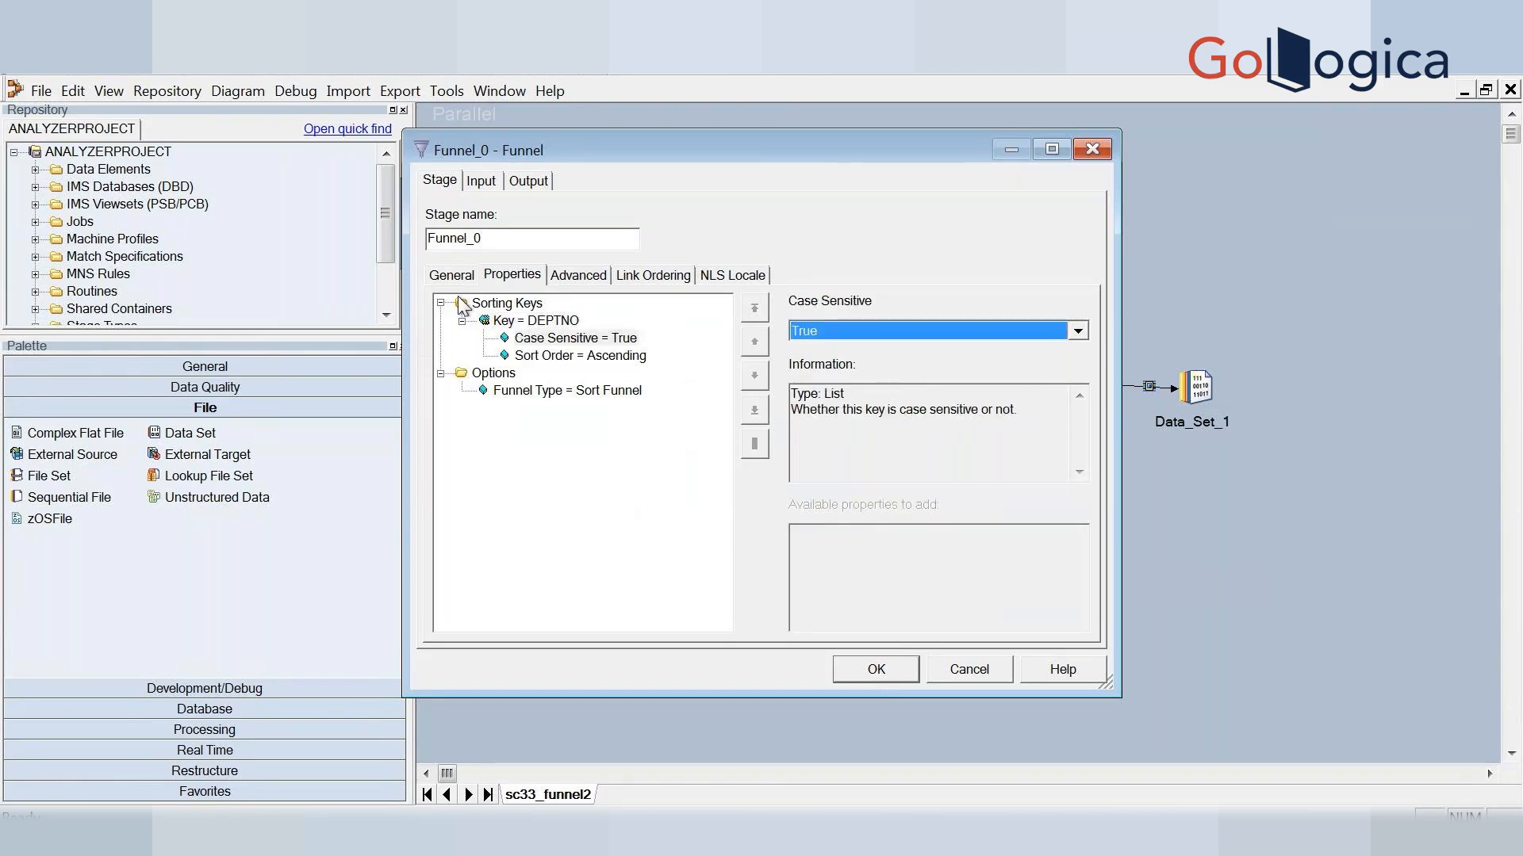
left_click(487, 323)
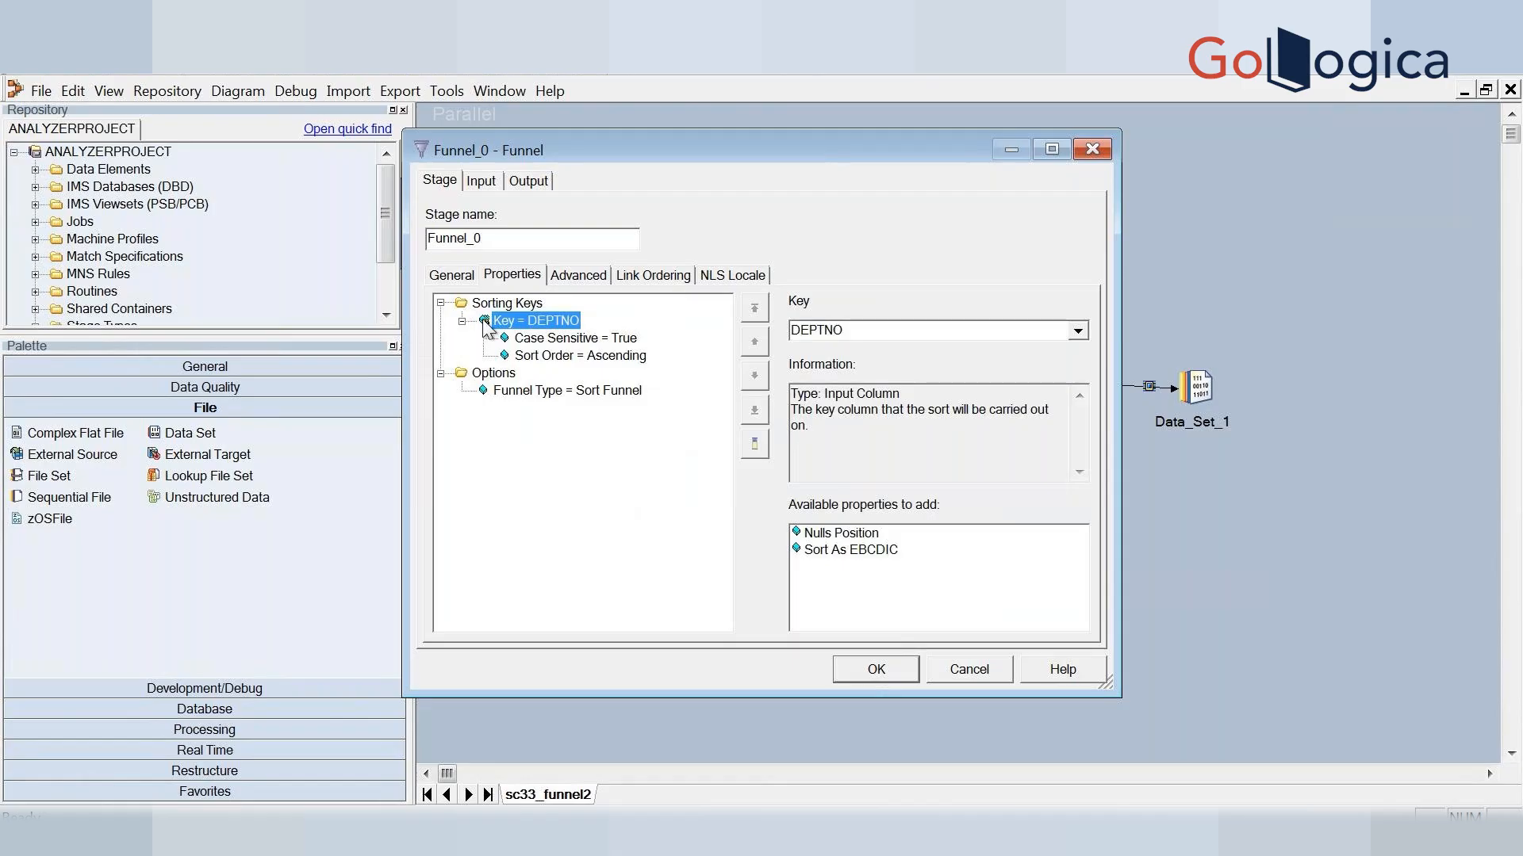
left_click(816, 540)
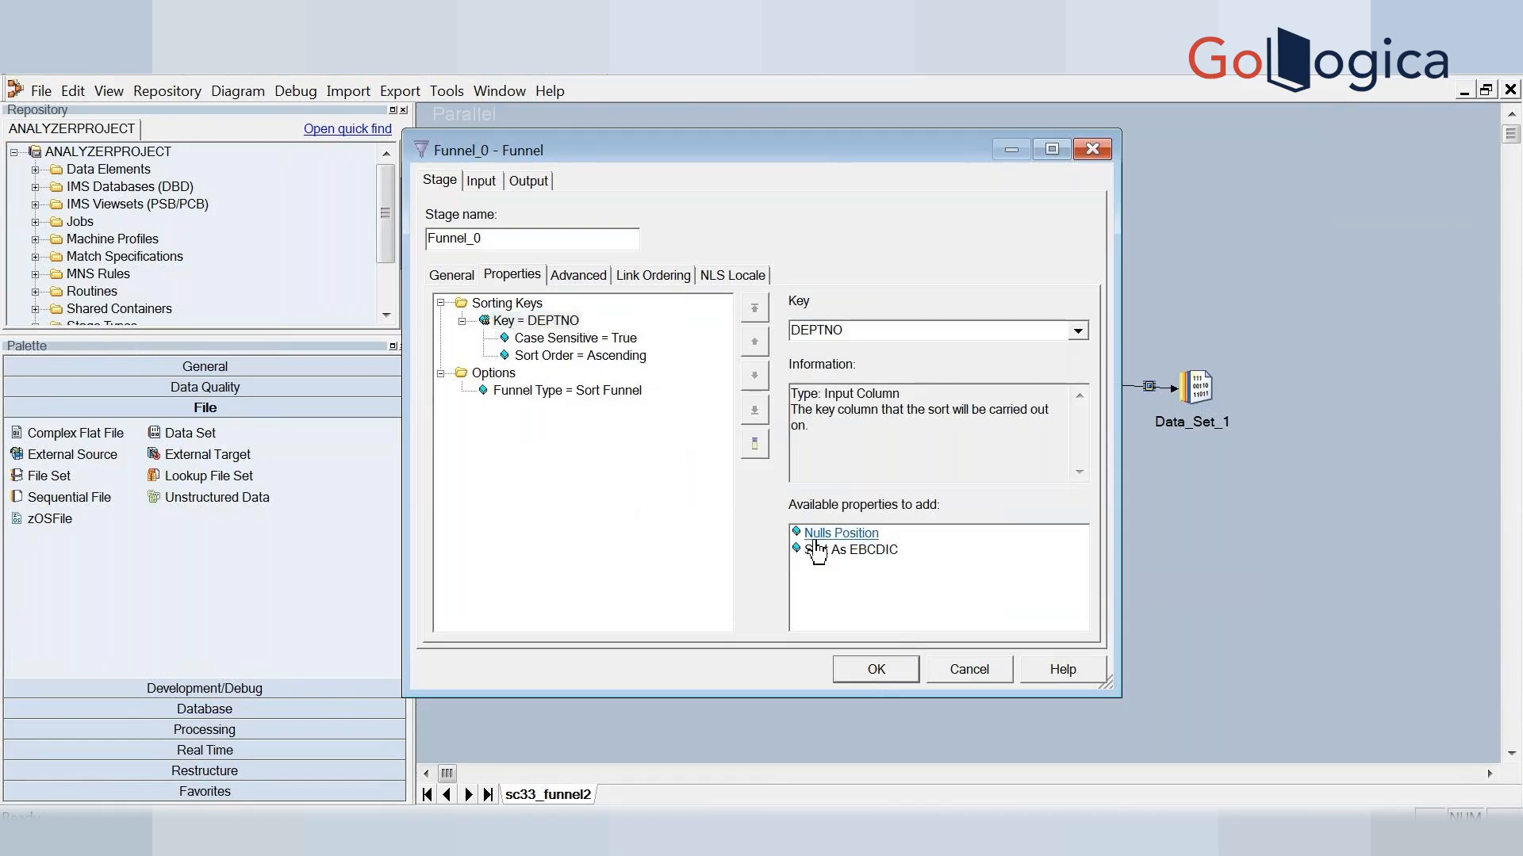
left_click(817, 540)
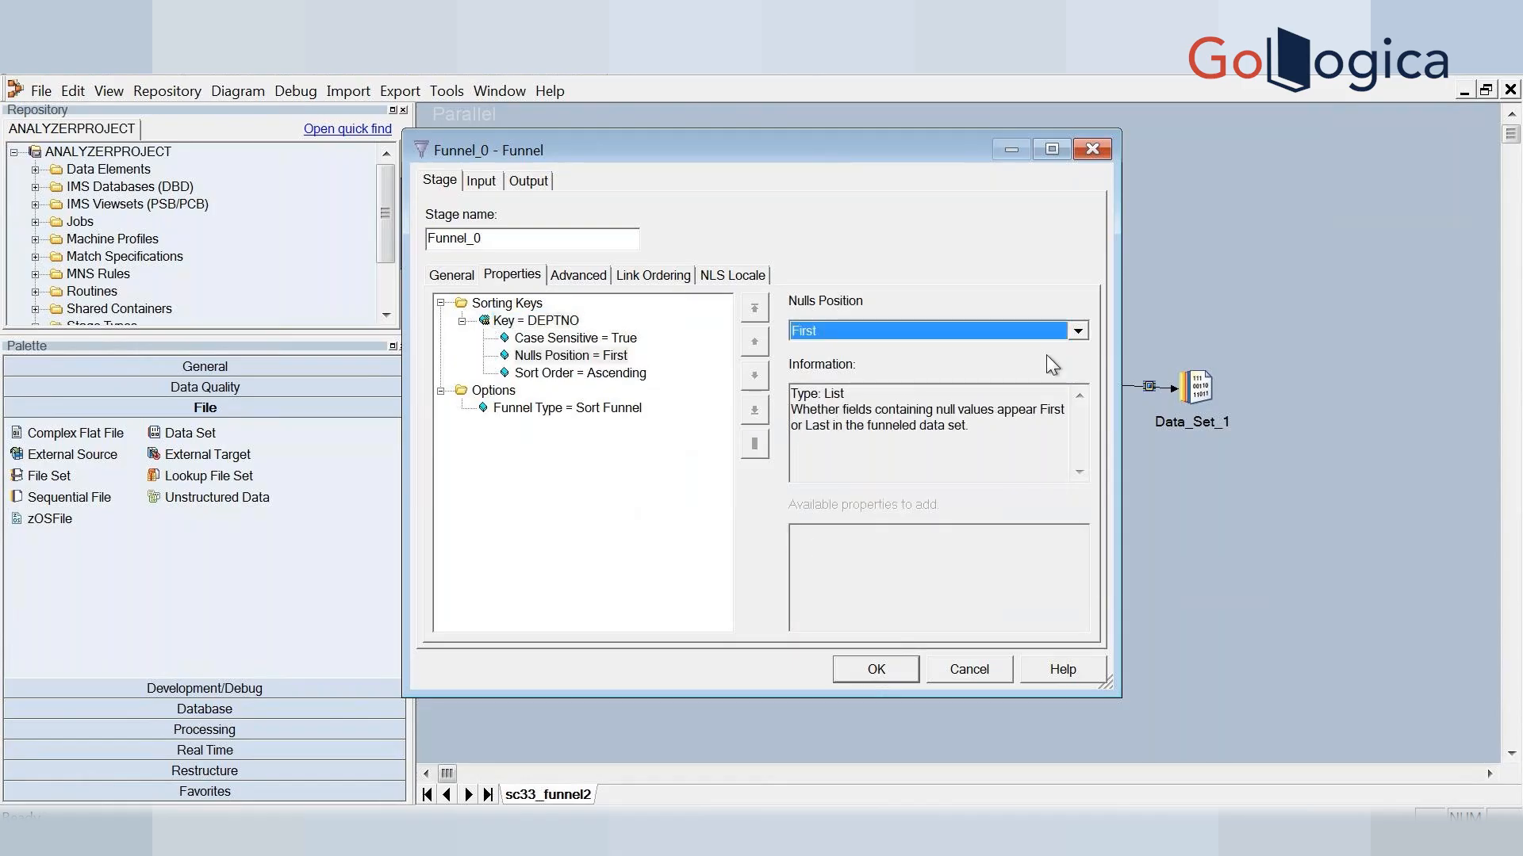
left_click(880, 663)
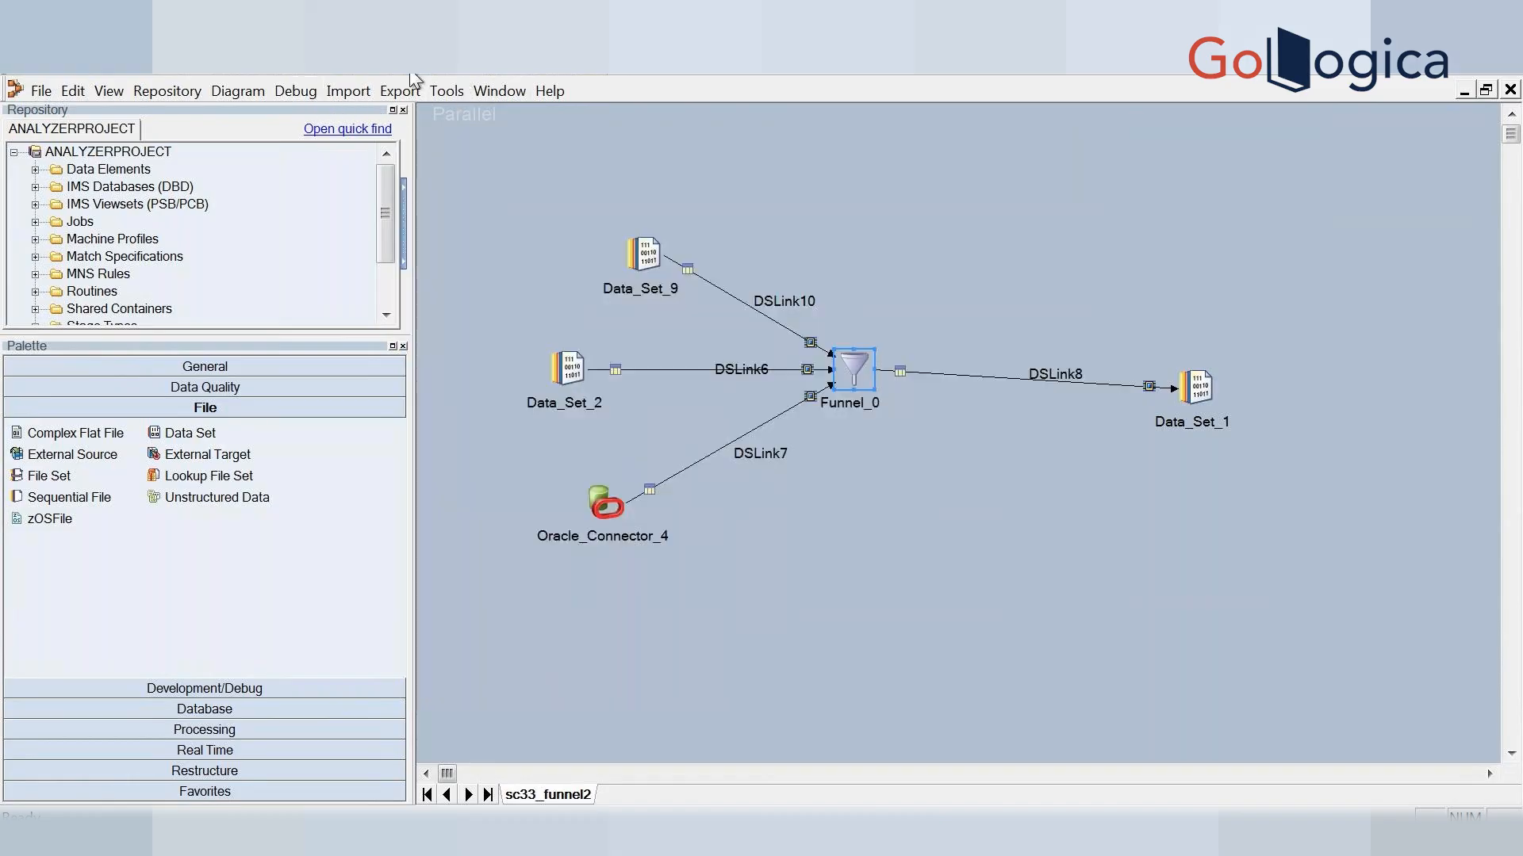
Compile and run the sc33_funnel2 job with no warning limit
left_click(379, 72)
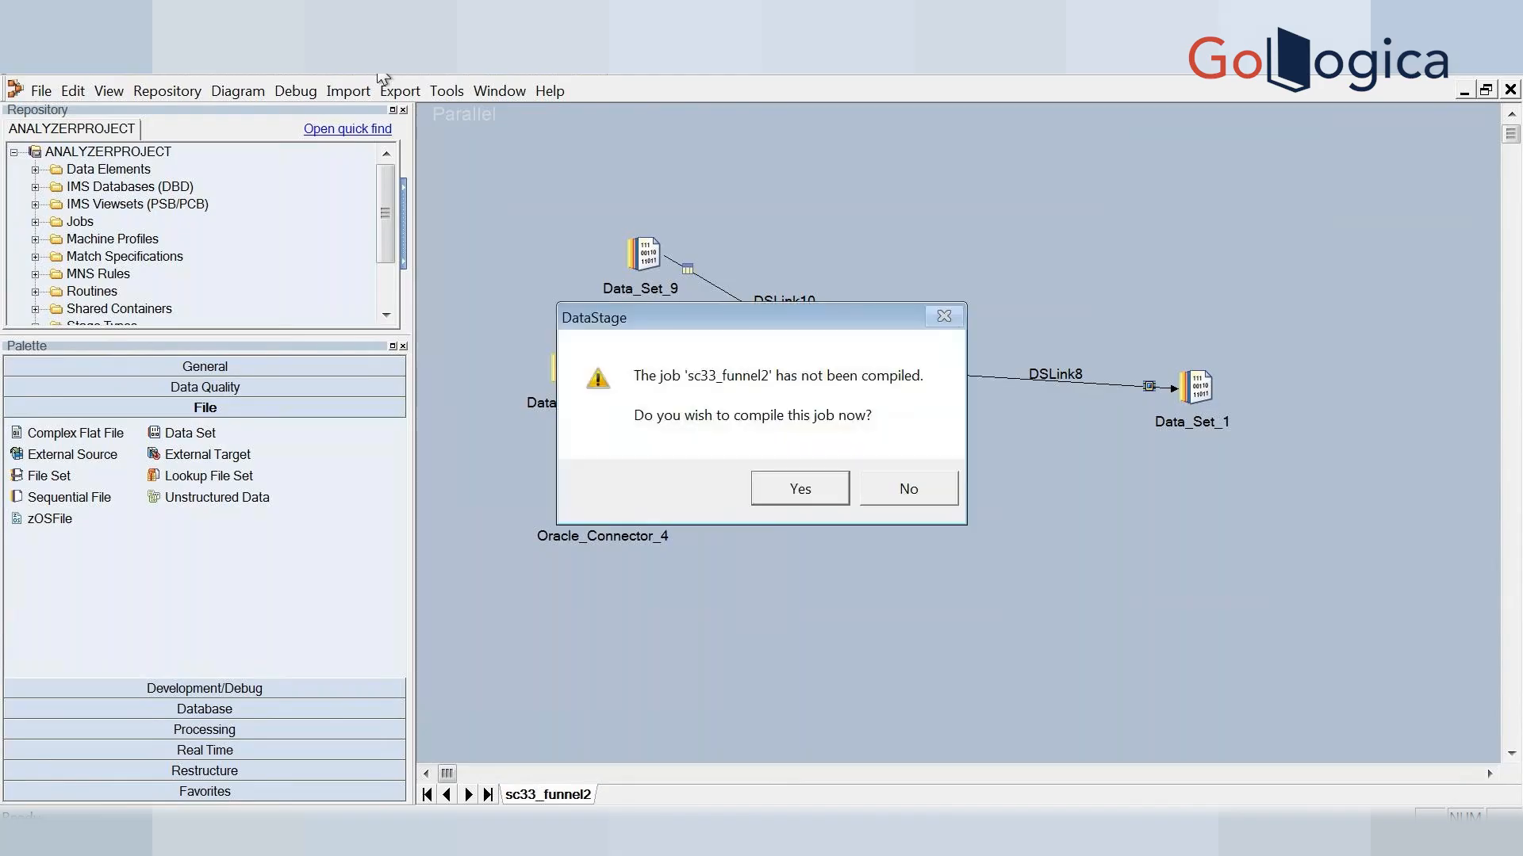
left_click(801, 484)
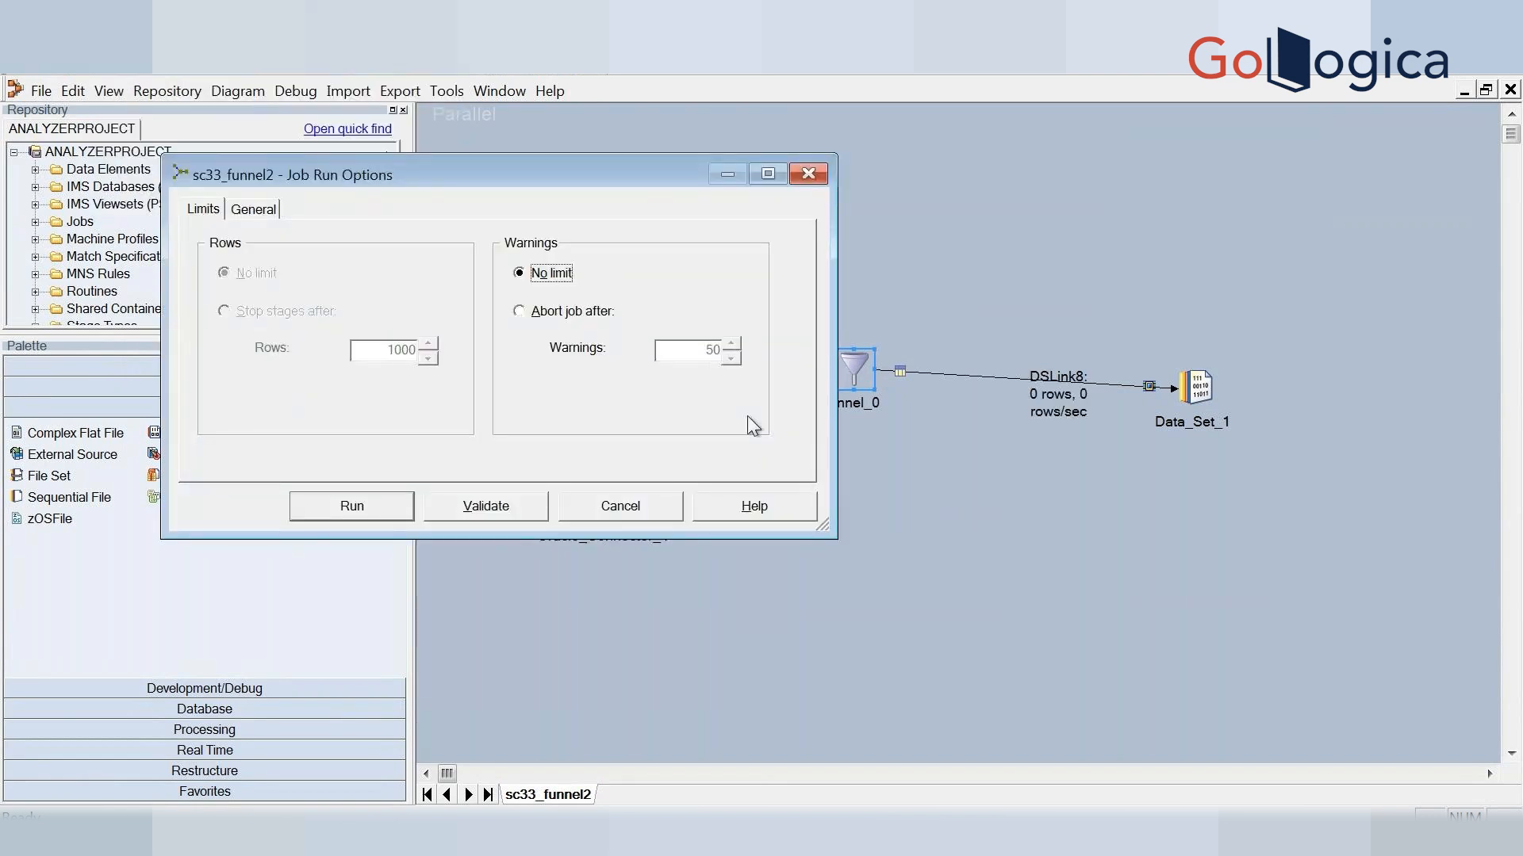
left_click(363, 513)
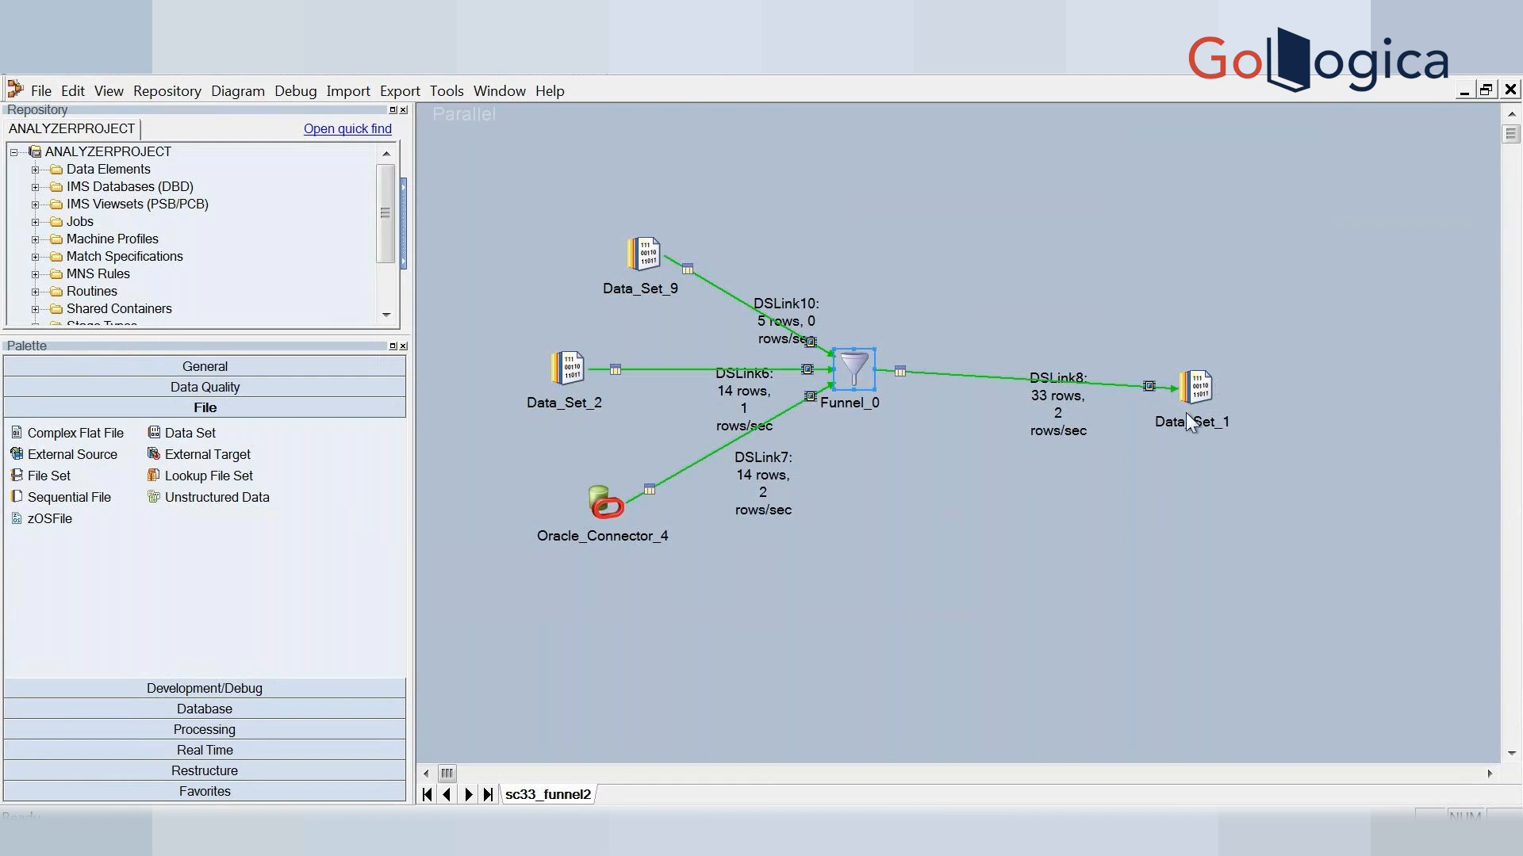
Review the sort properties of Funnel_0 and view the DSLink8 output data of Data_Set_1
double_click(849, 368)
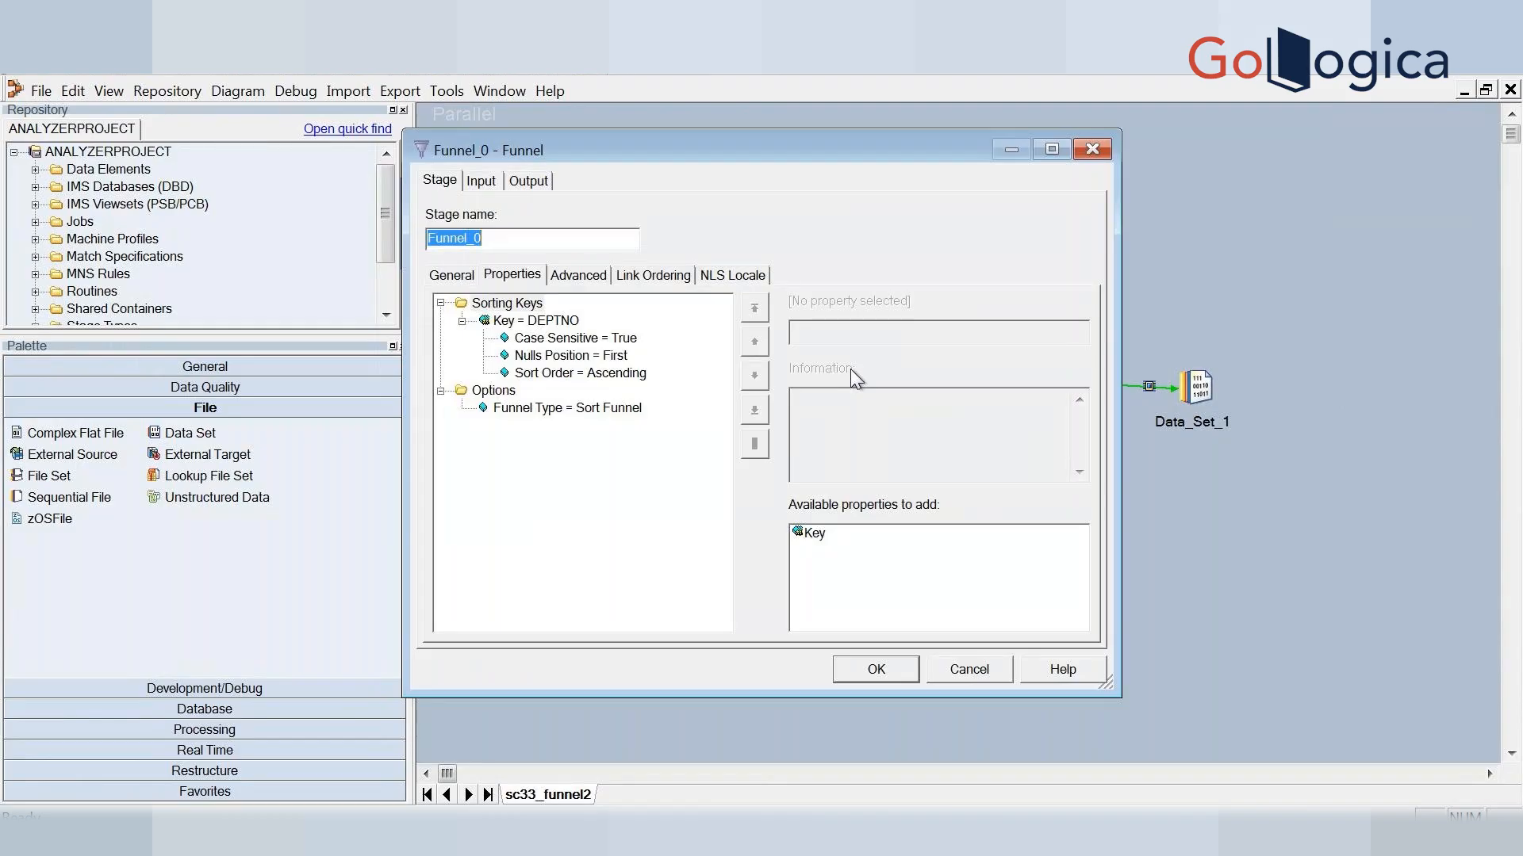
left_click(968, 670)
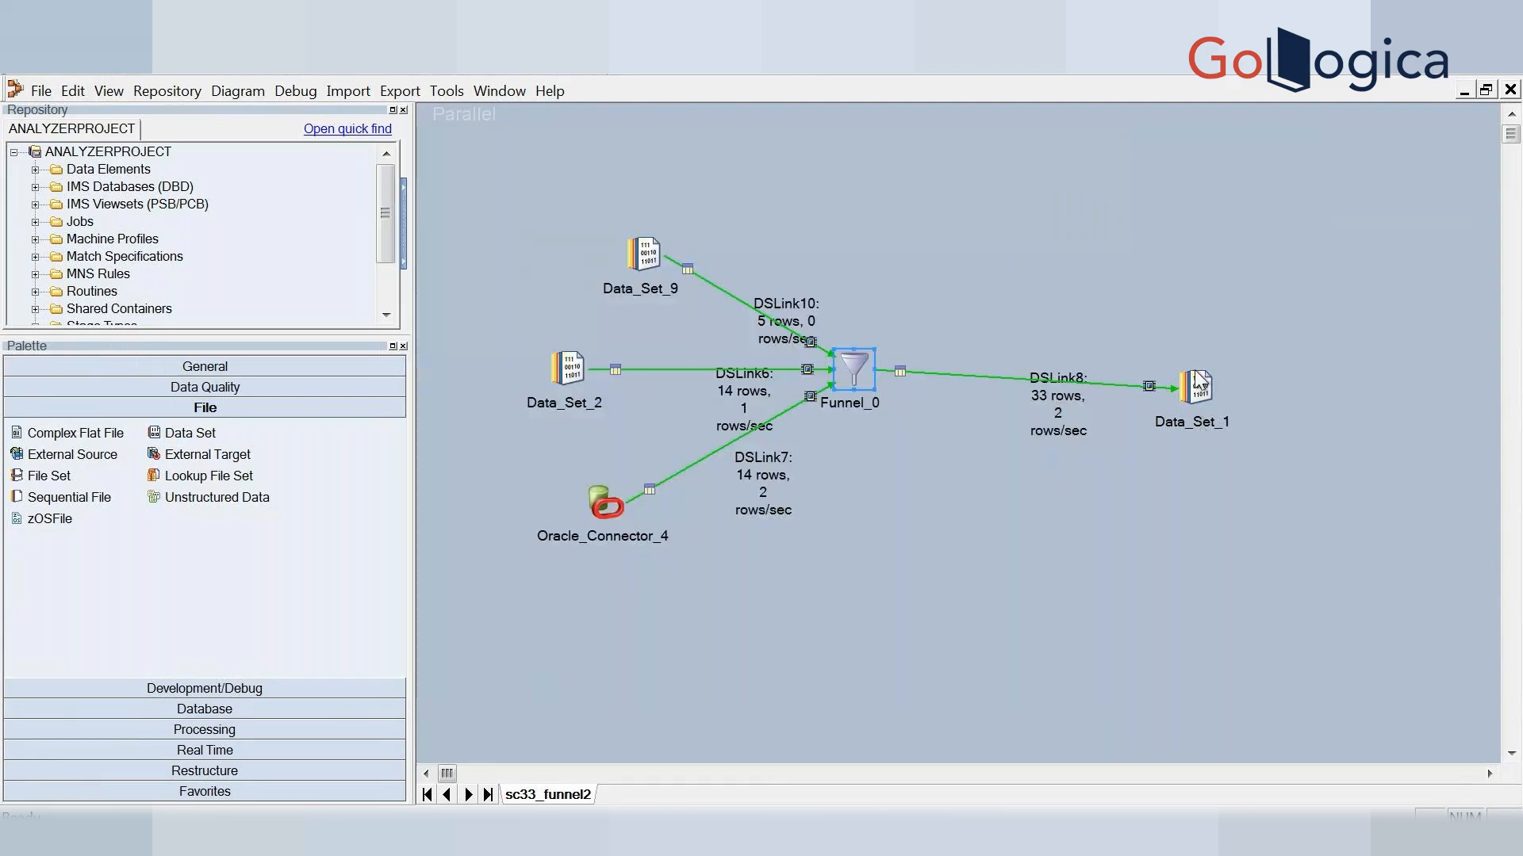
right_click(1201, 390)
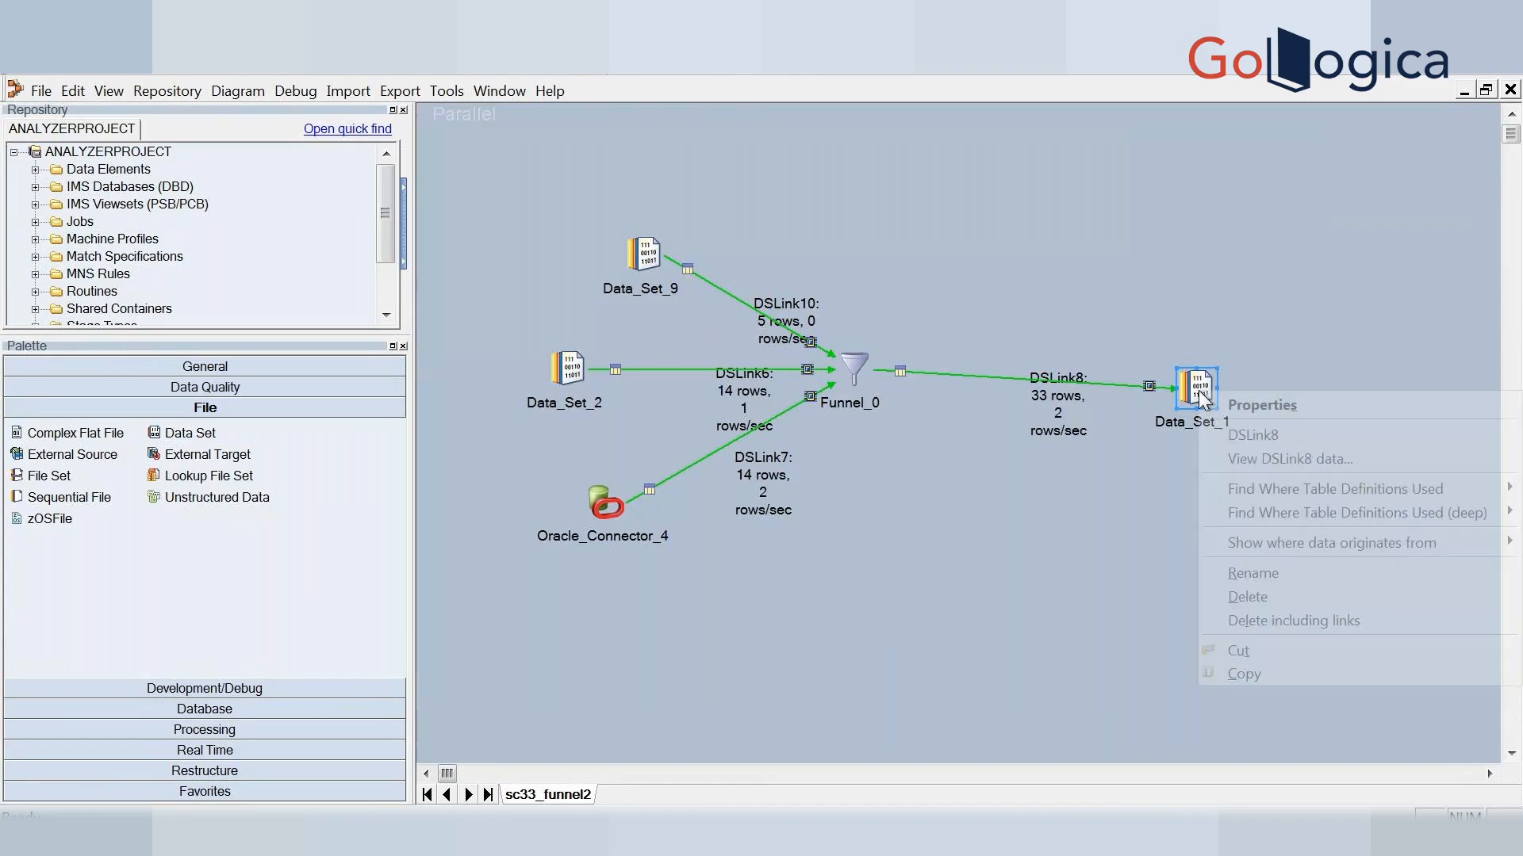
left_click(1287, 458)
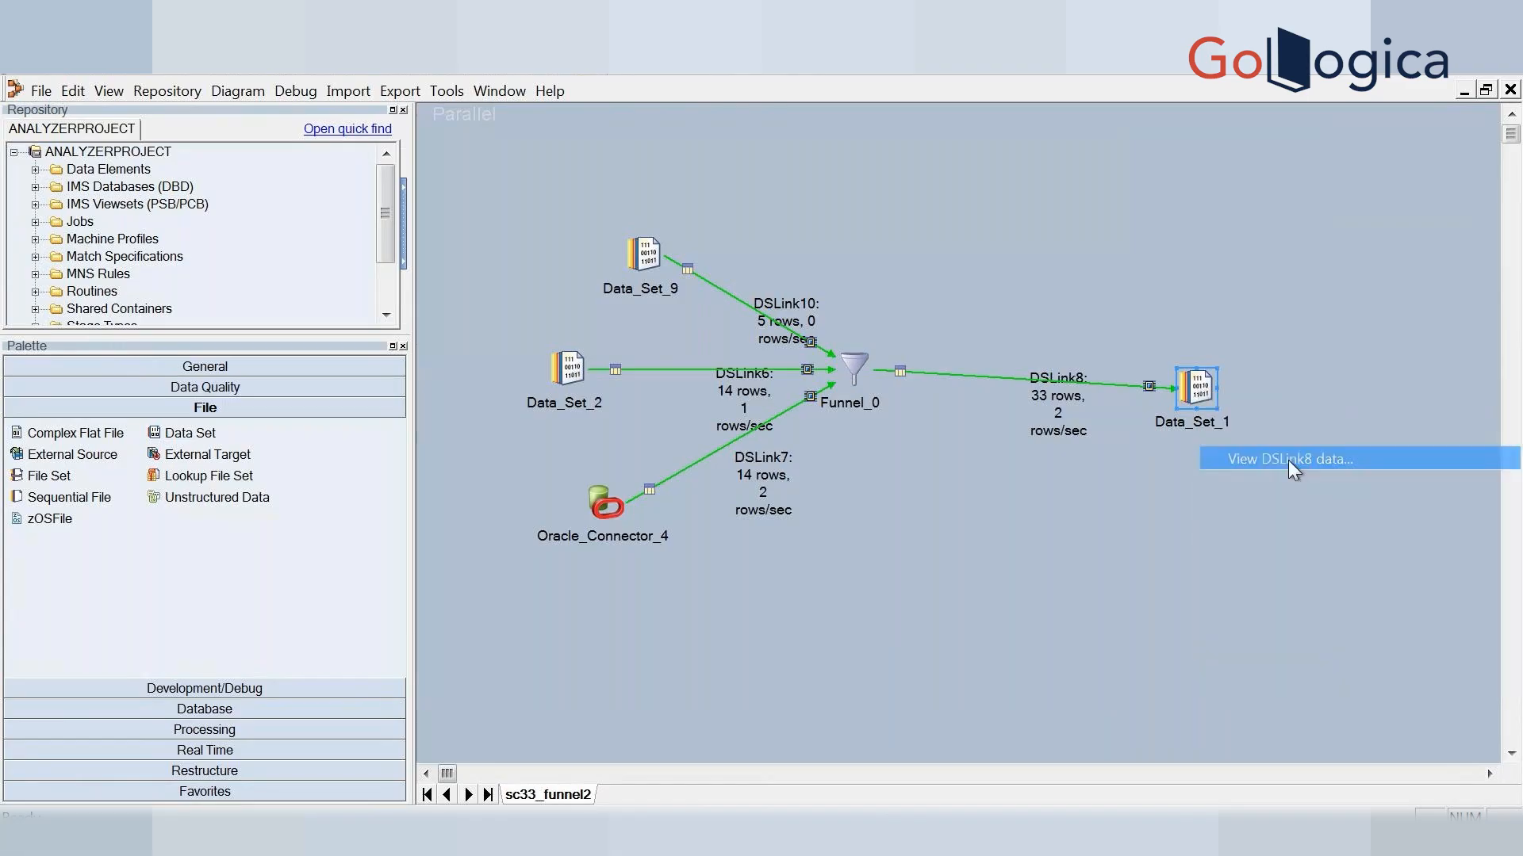
left_click(964, 369)
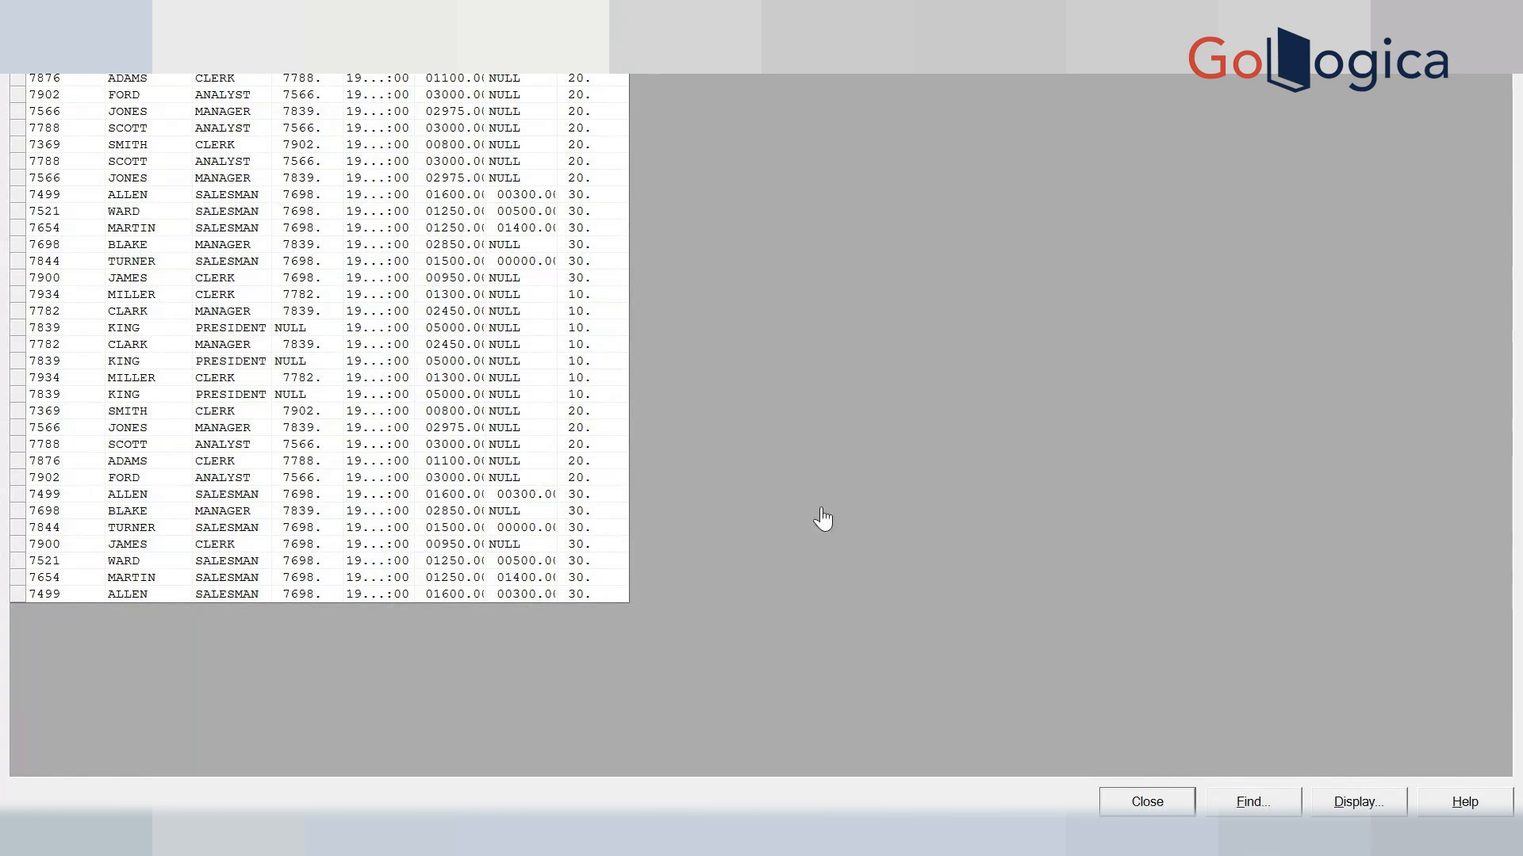
left_click(1142, 801)
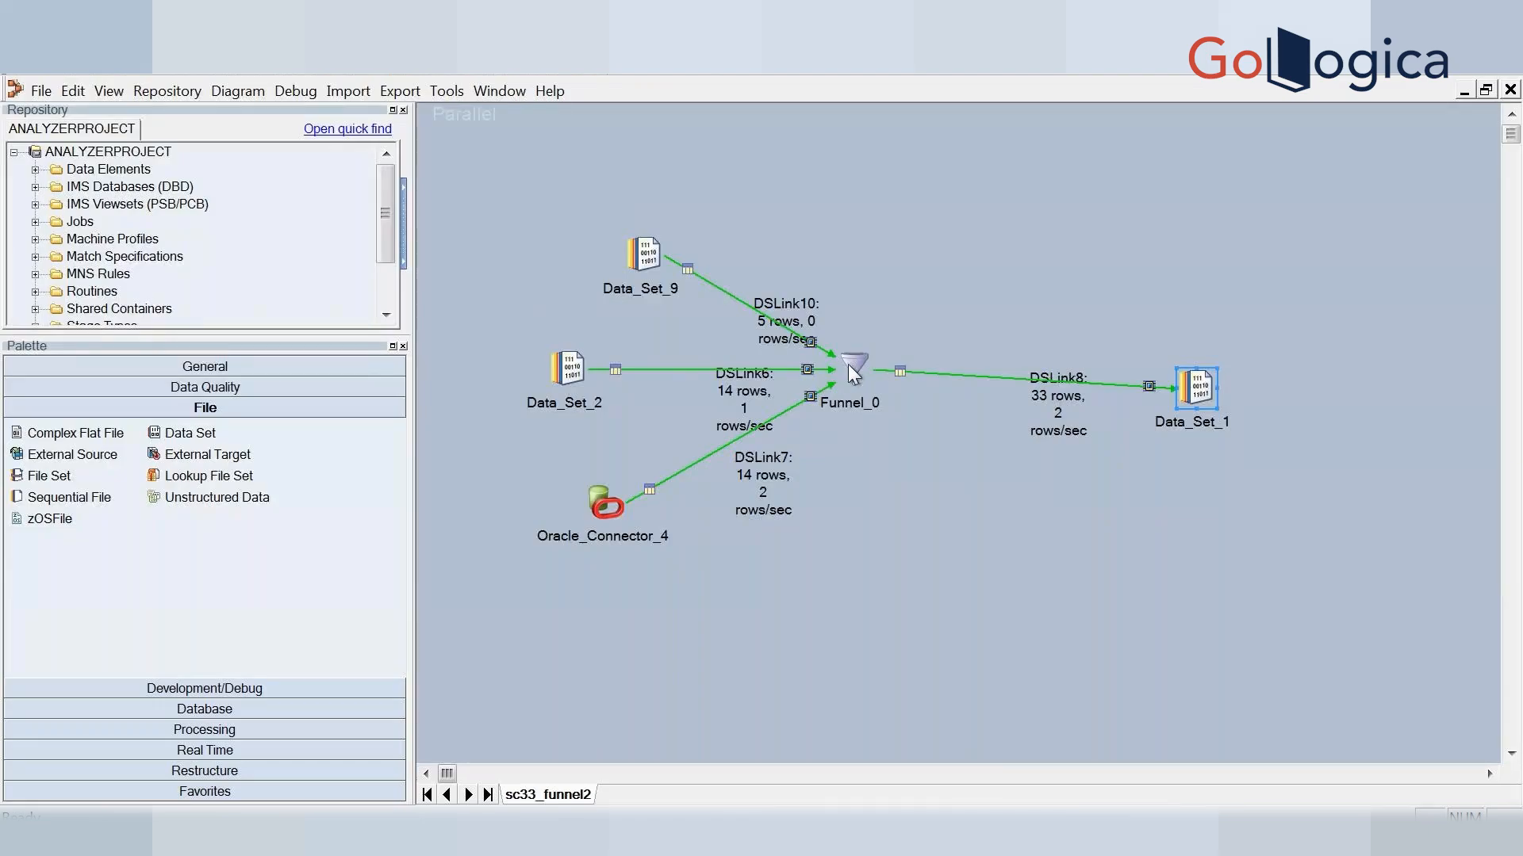
Set Data_Set_1's input partitioning to Hash on DEPTNO with Perform sort enabled, and accept the stage settings
double_click(1196, 388)
left_click(187, 138)
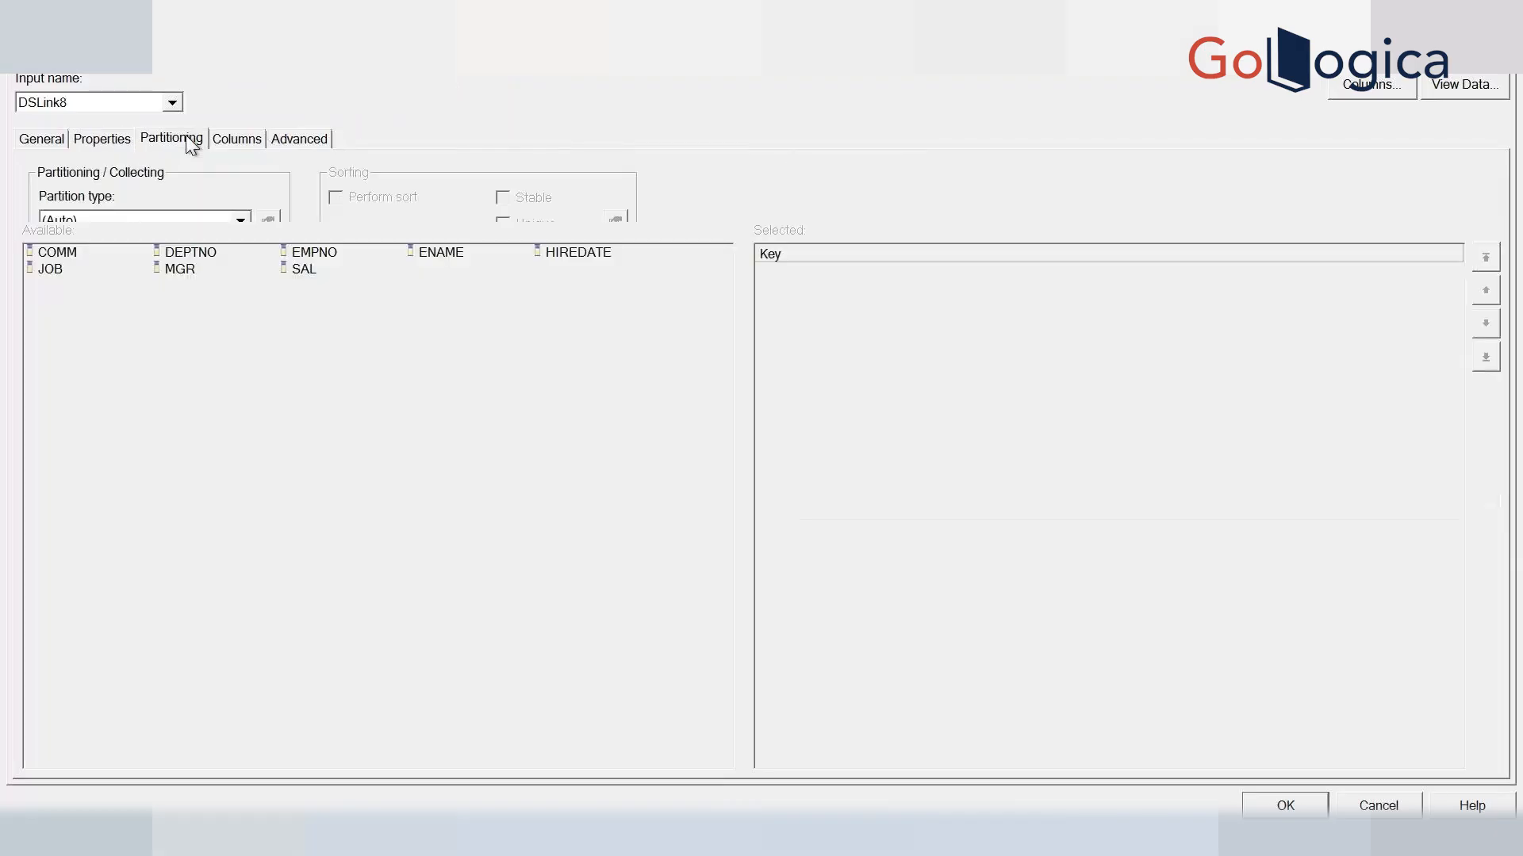
left_click(239, 216)
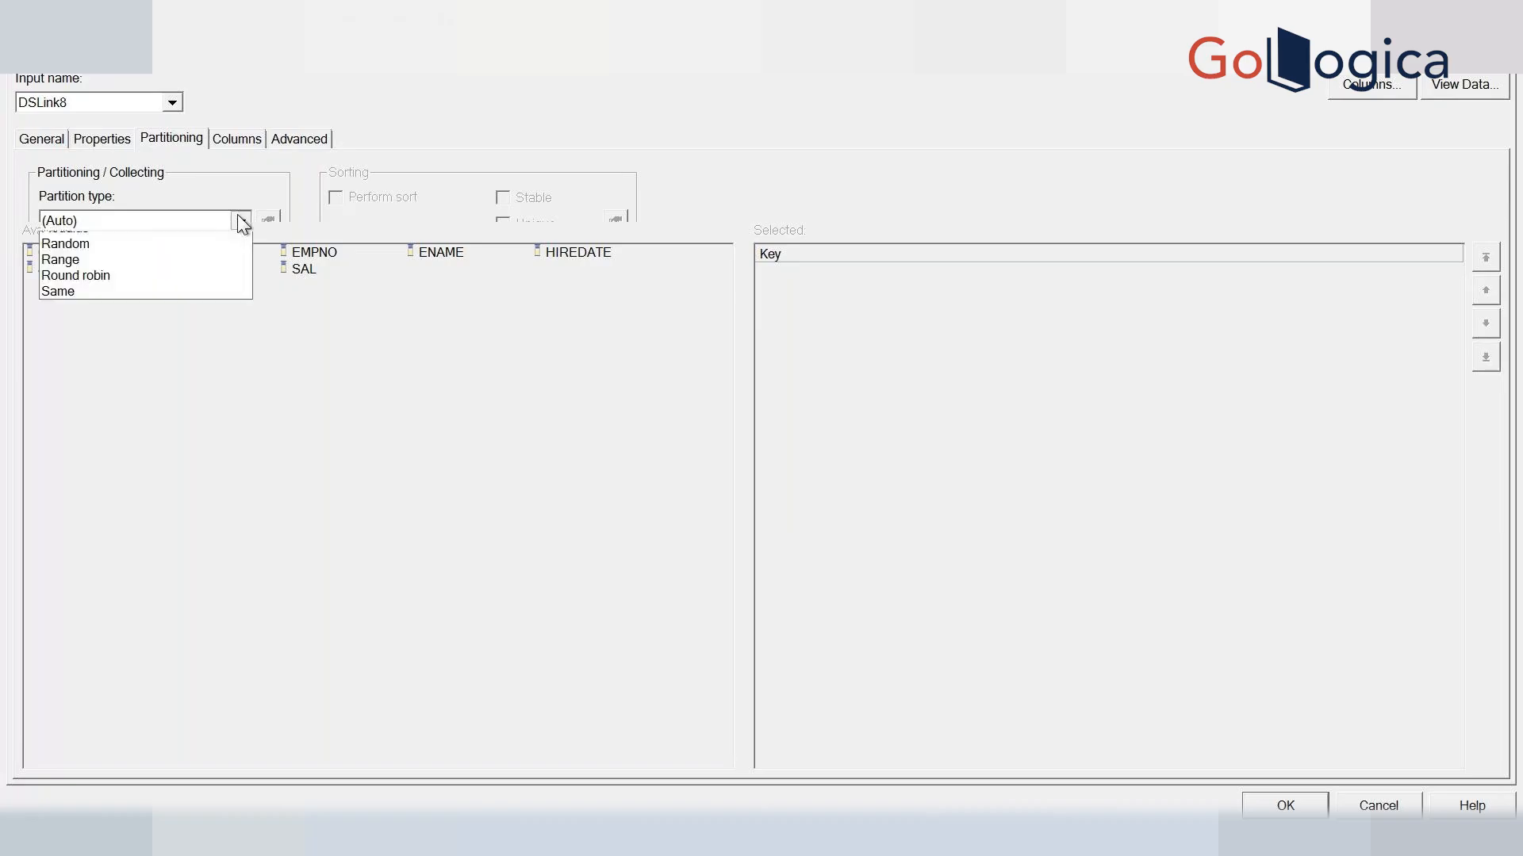
left_click(68, 291)
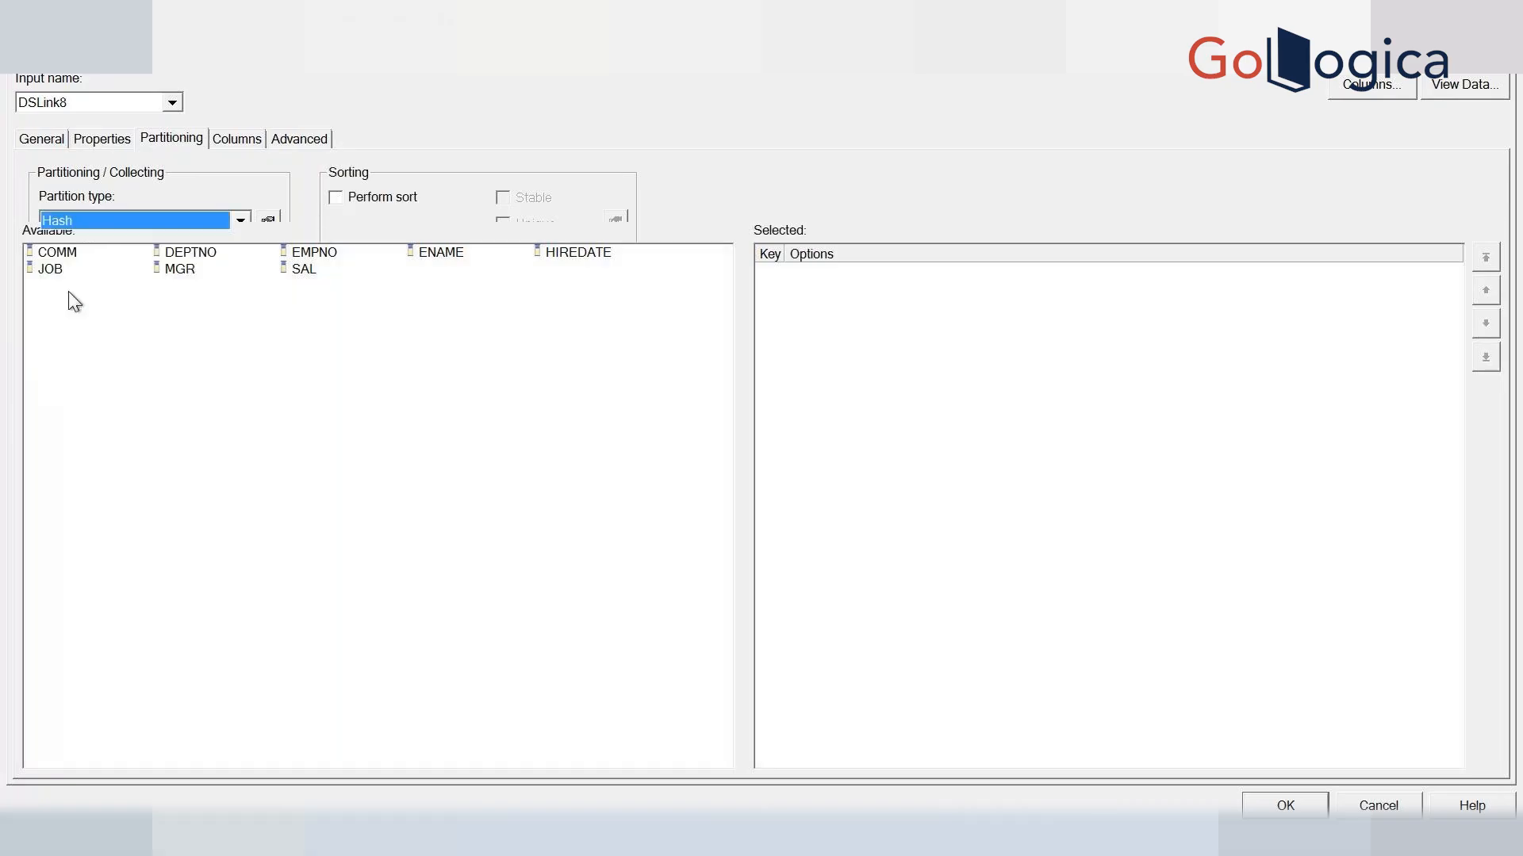
double_click(194, 261)
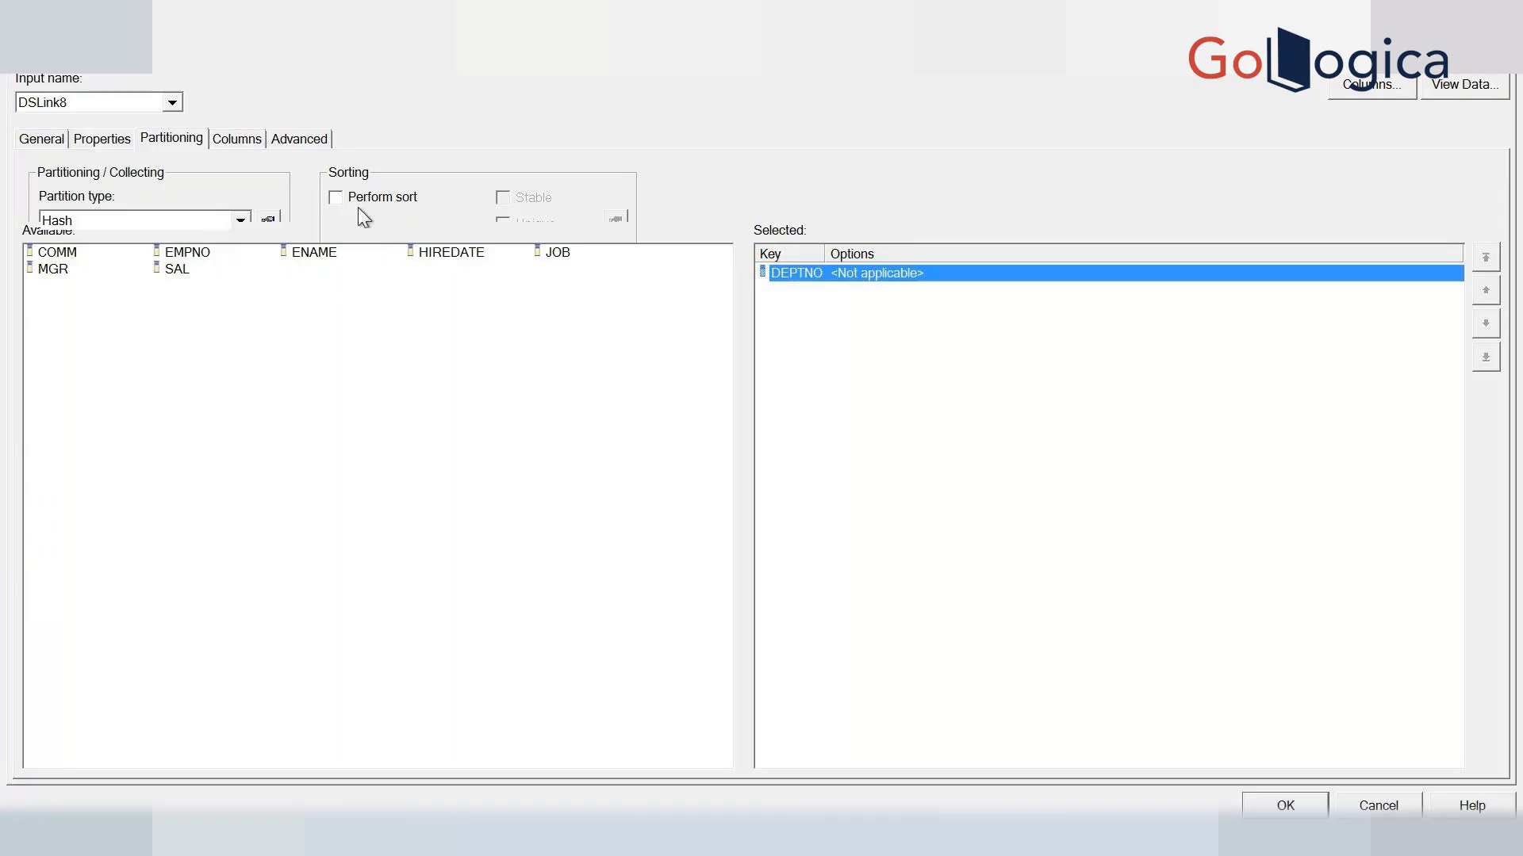
left_click(336, 195)
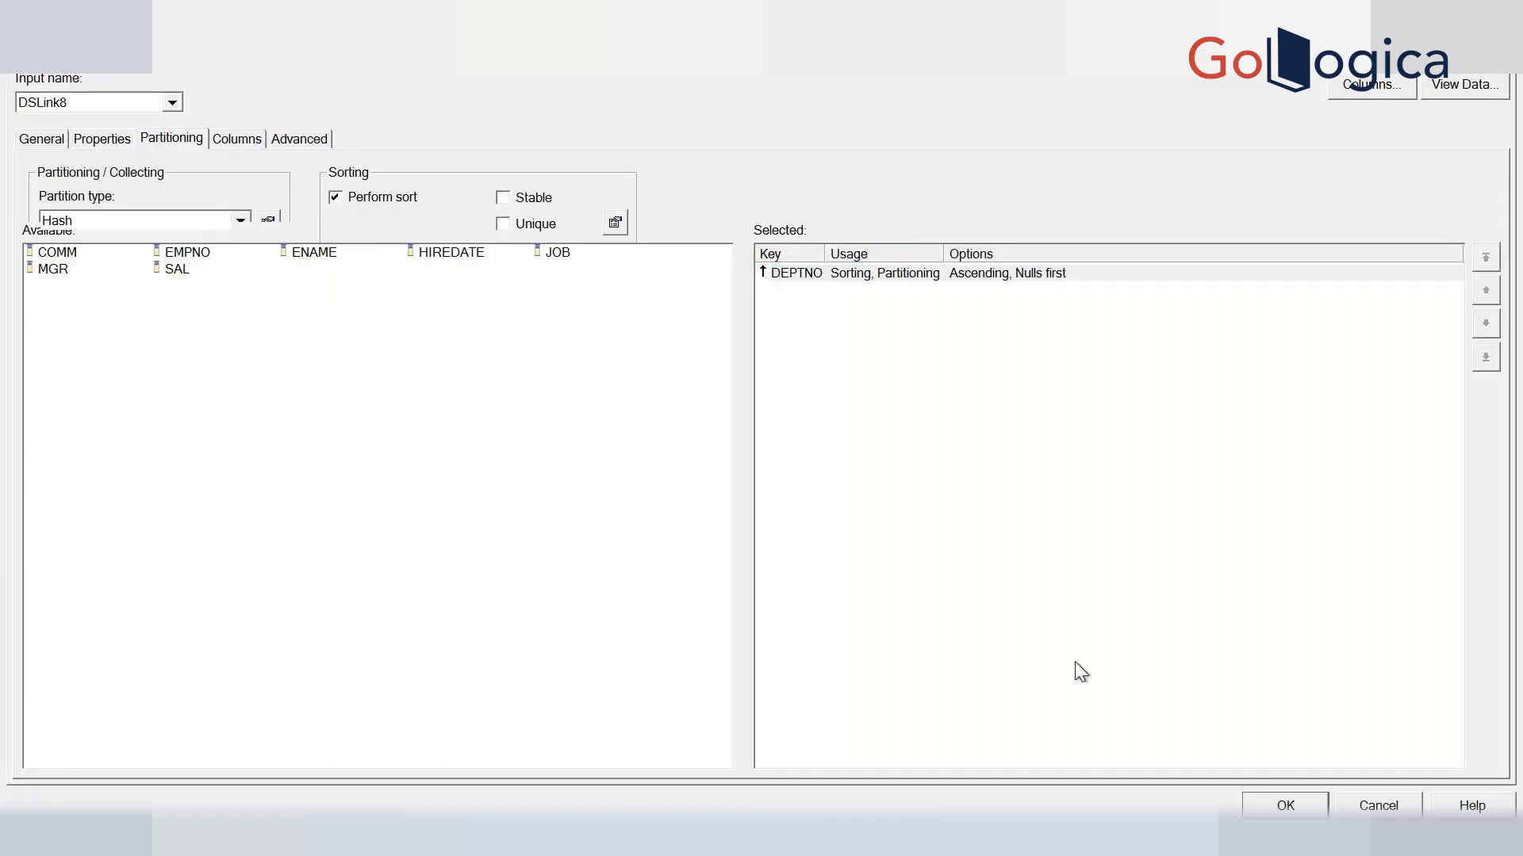
left_click(1305, 803)
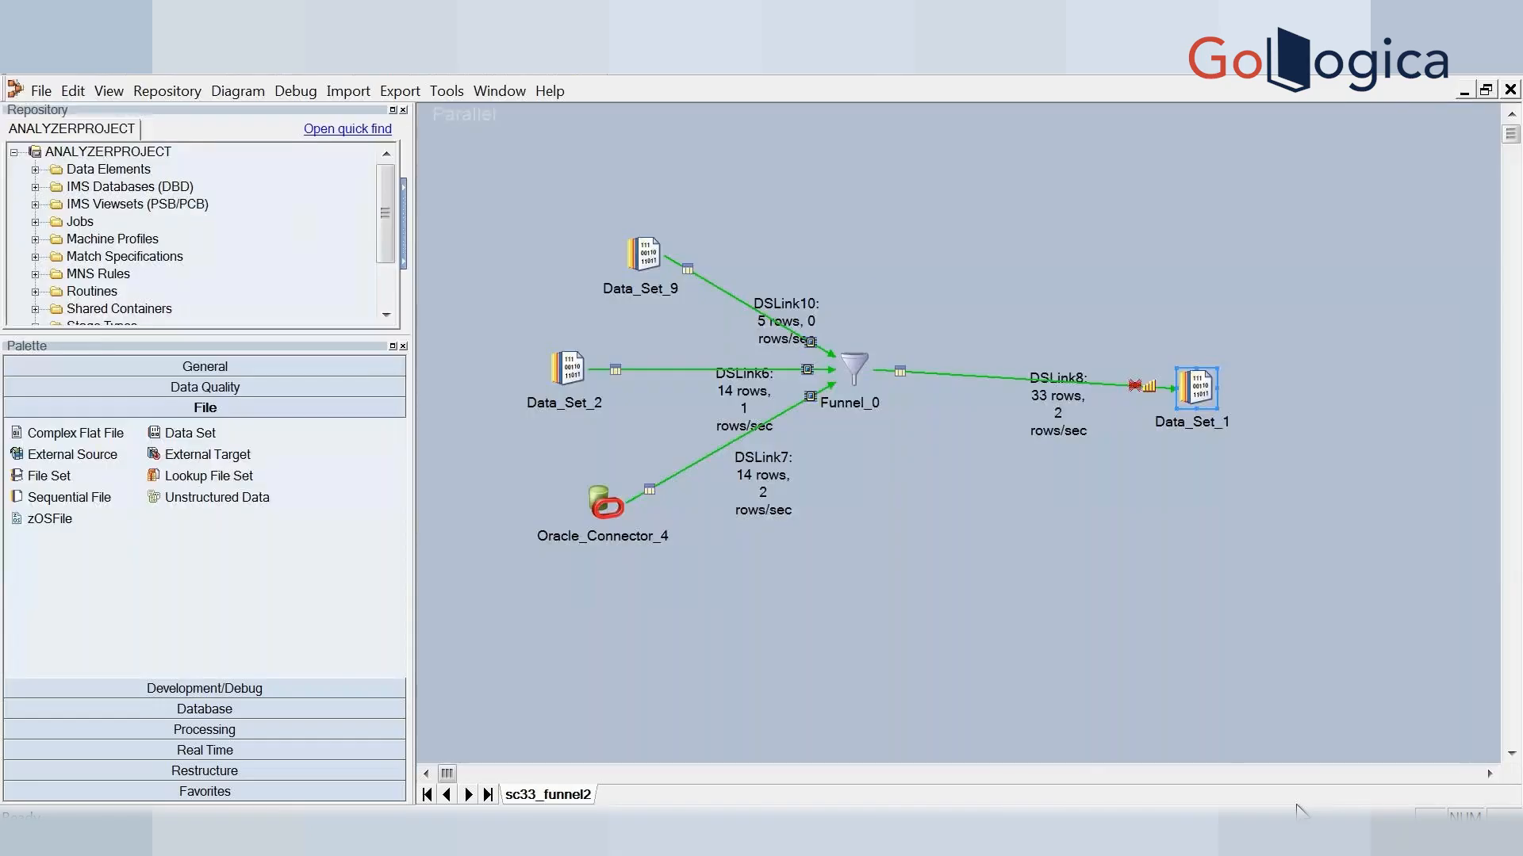
Recompile sc33_funnel2 with the new Data_Set_1 partitioning and run the job again
left_click(373, 77)
left_click(877, 493)
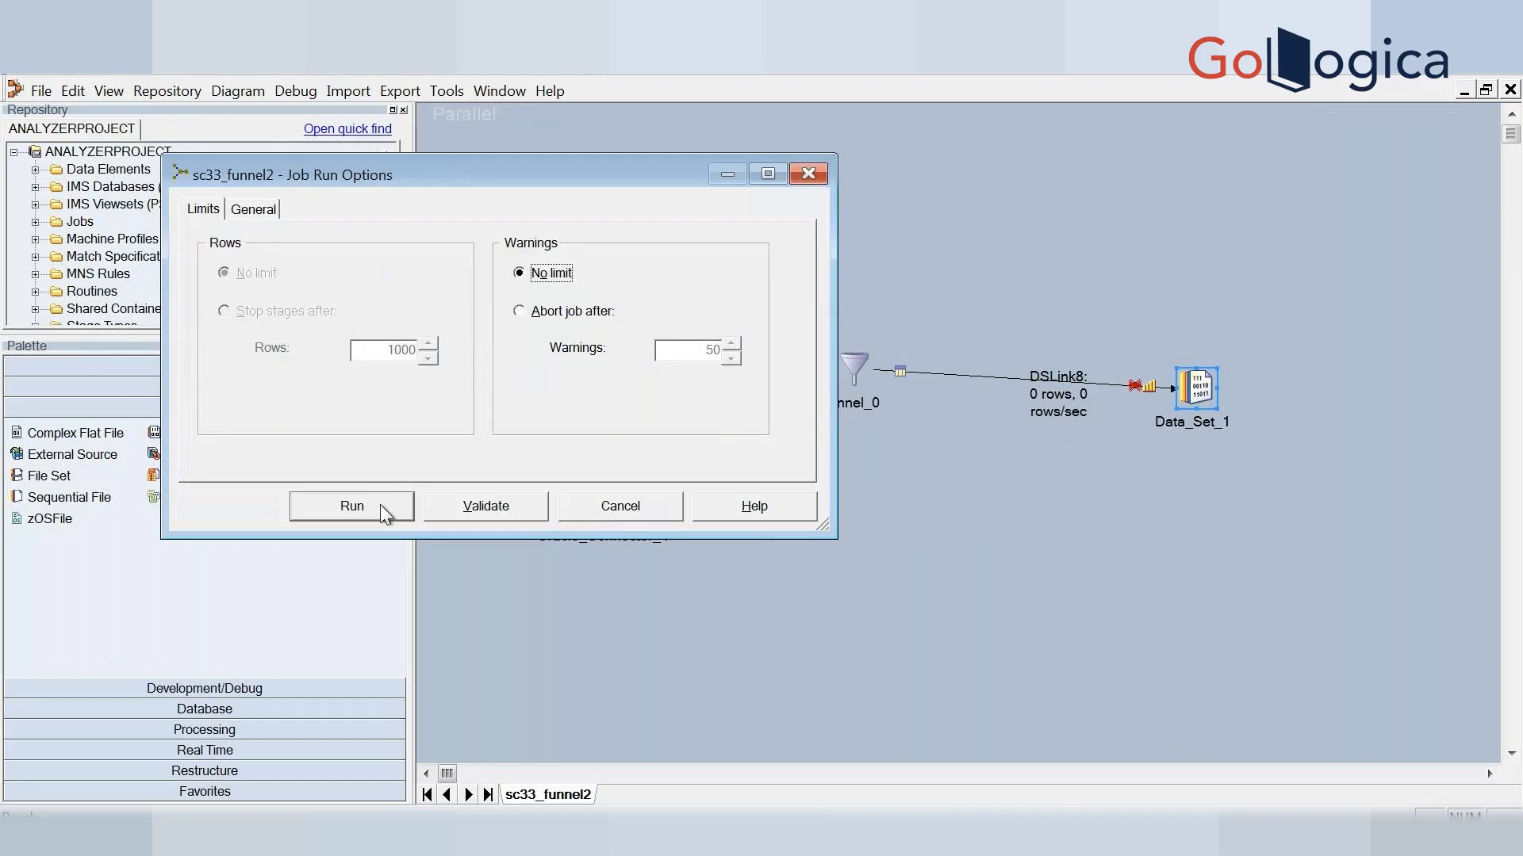
left_click(379, 504)
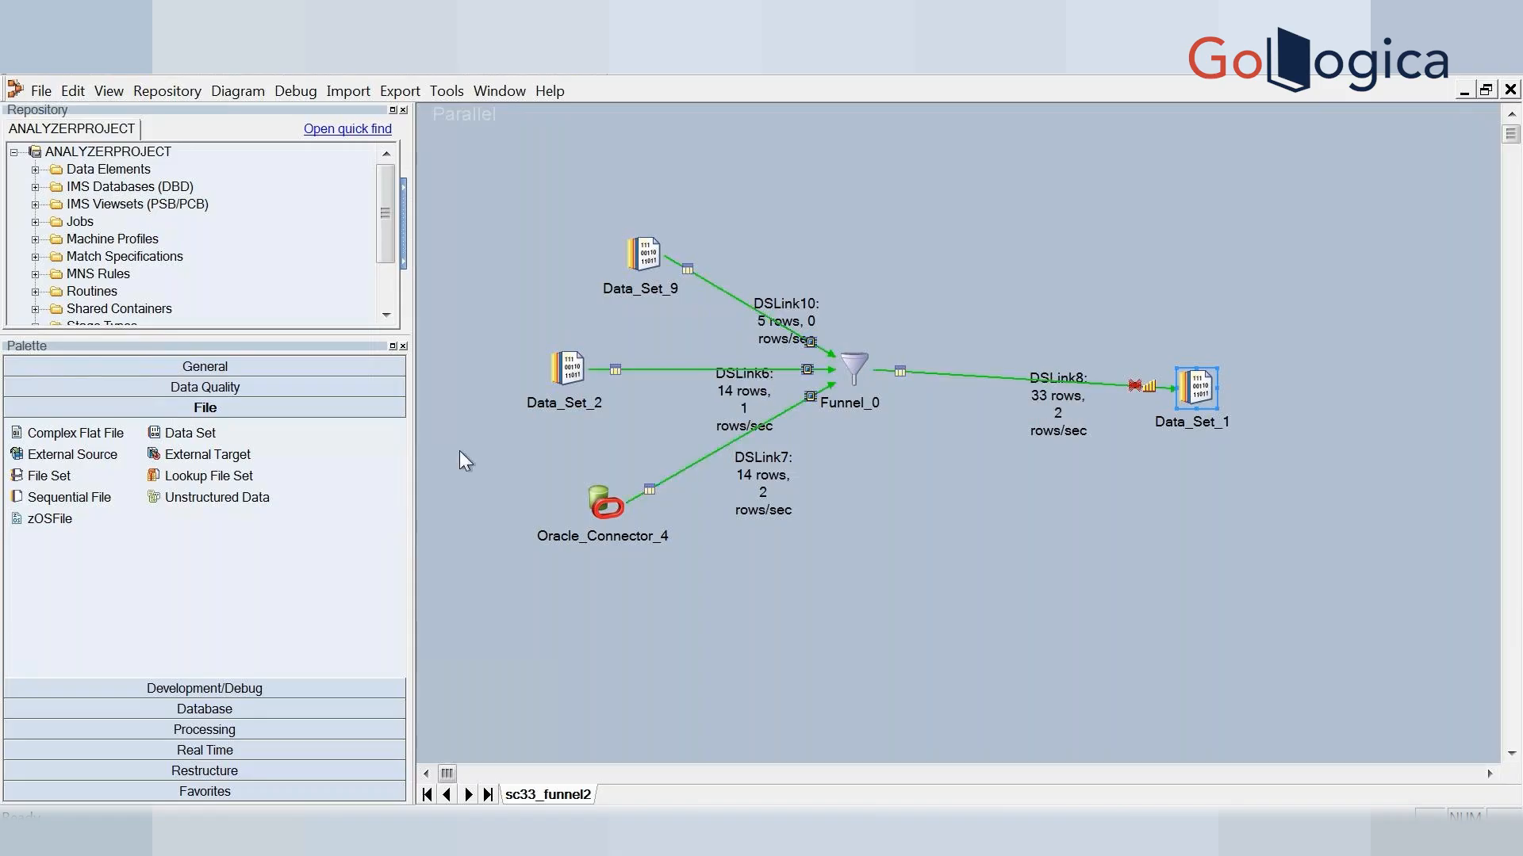
View the DSLink8 data of Data_Set_1 after the rerun, displaying up to 100 rows
right_click(1194, 388)
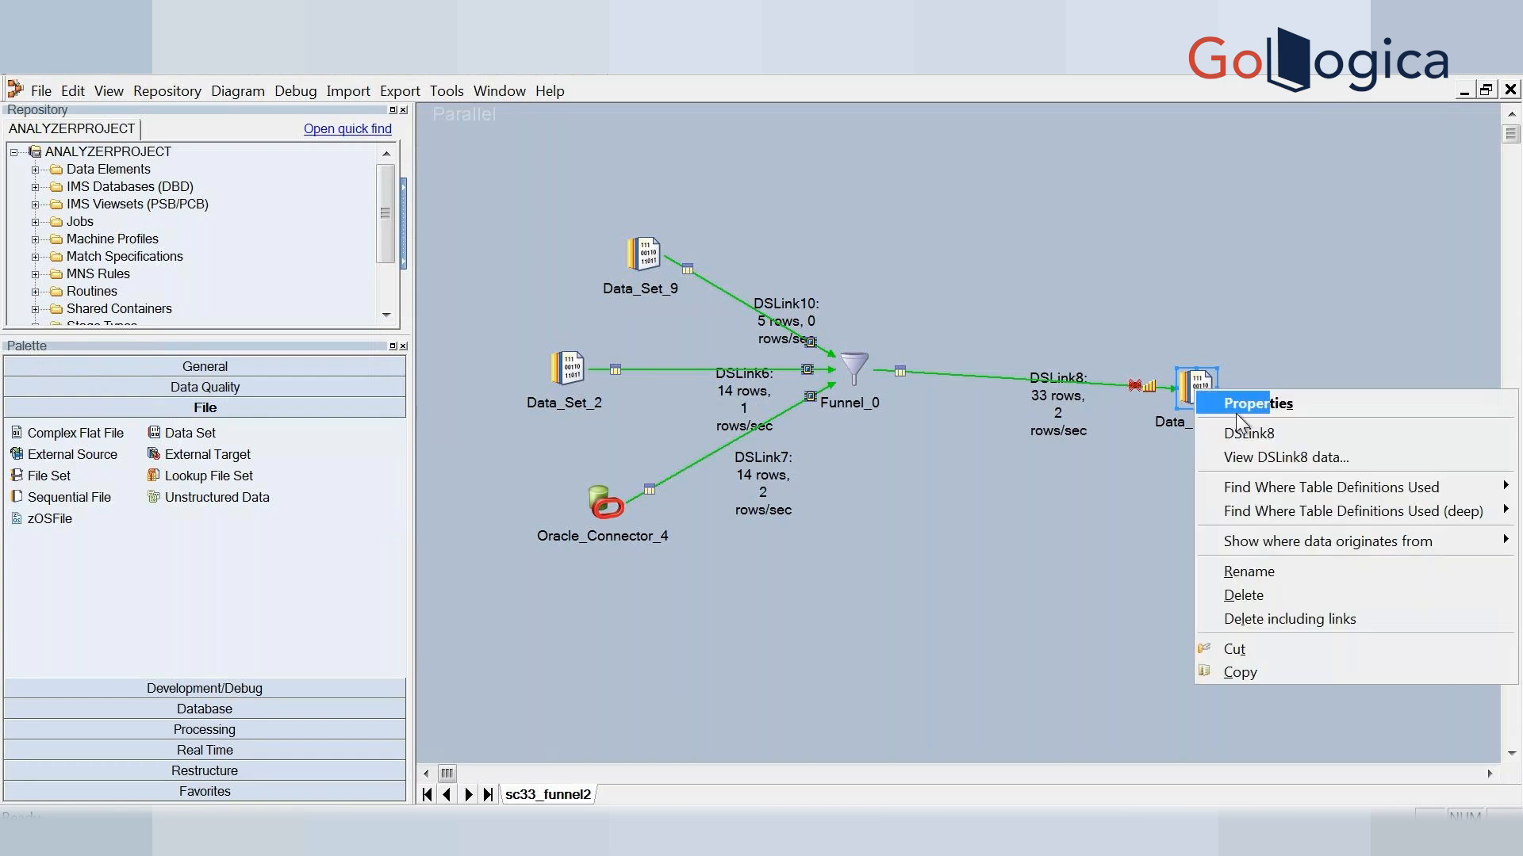
left_click(1261, 457)
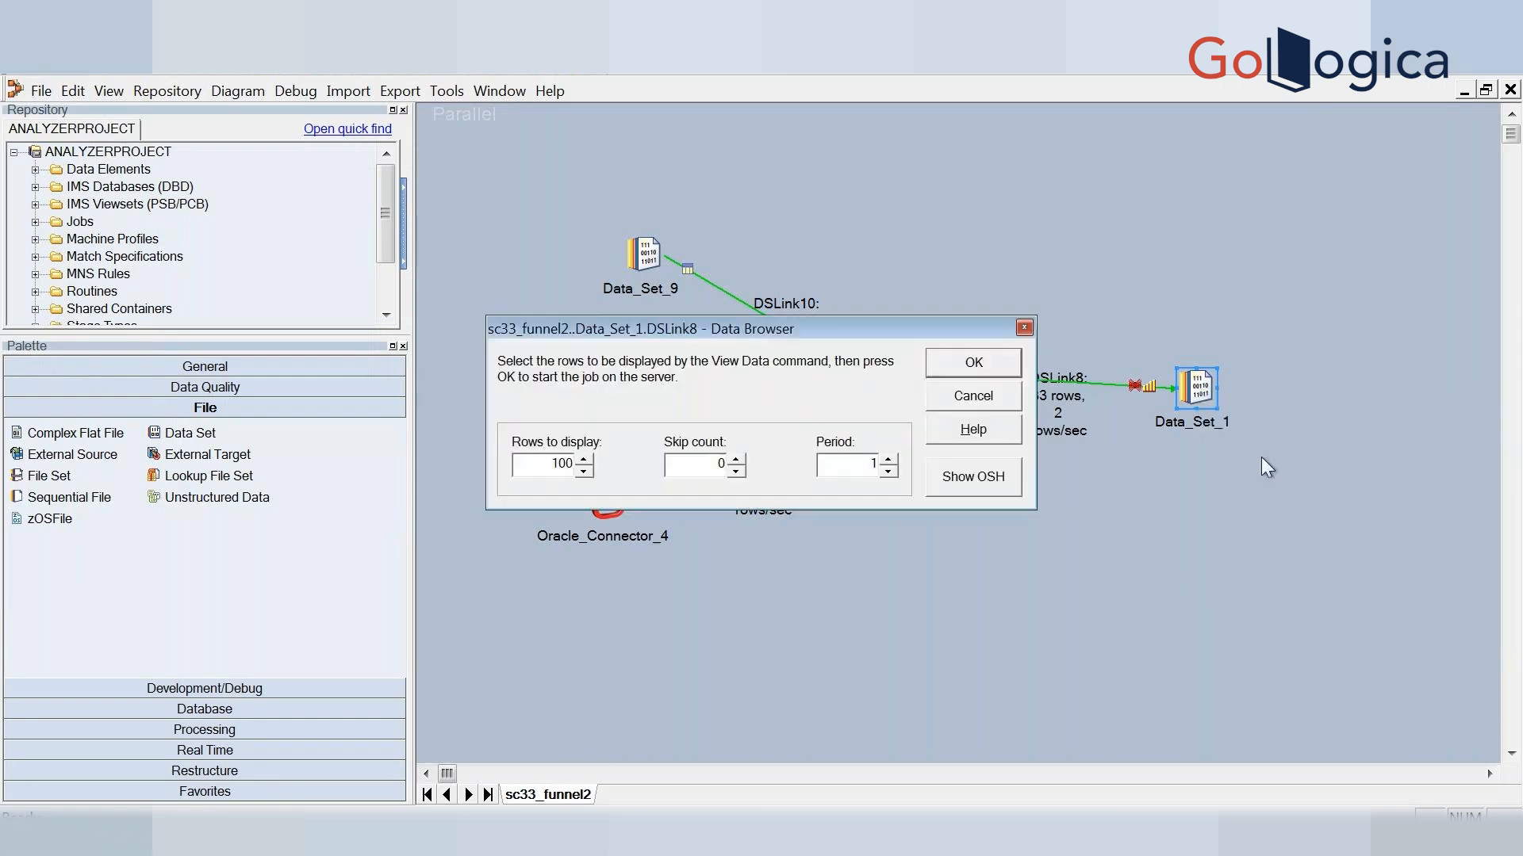
left_click(973, 363)
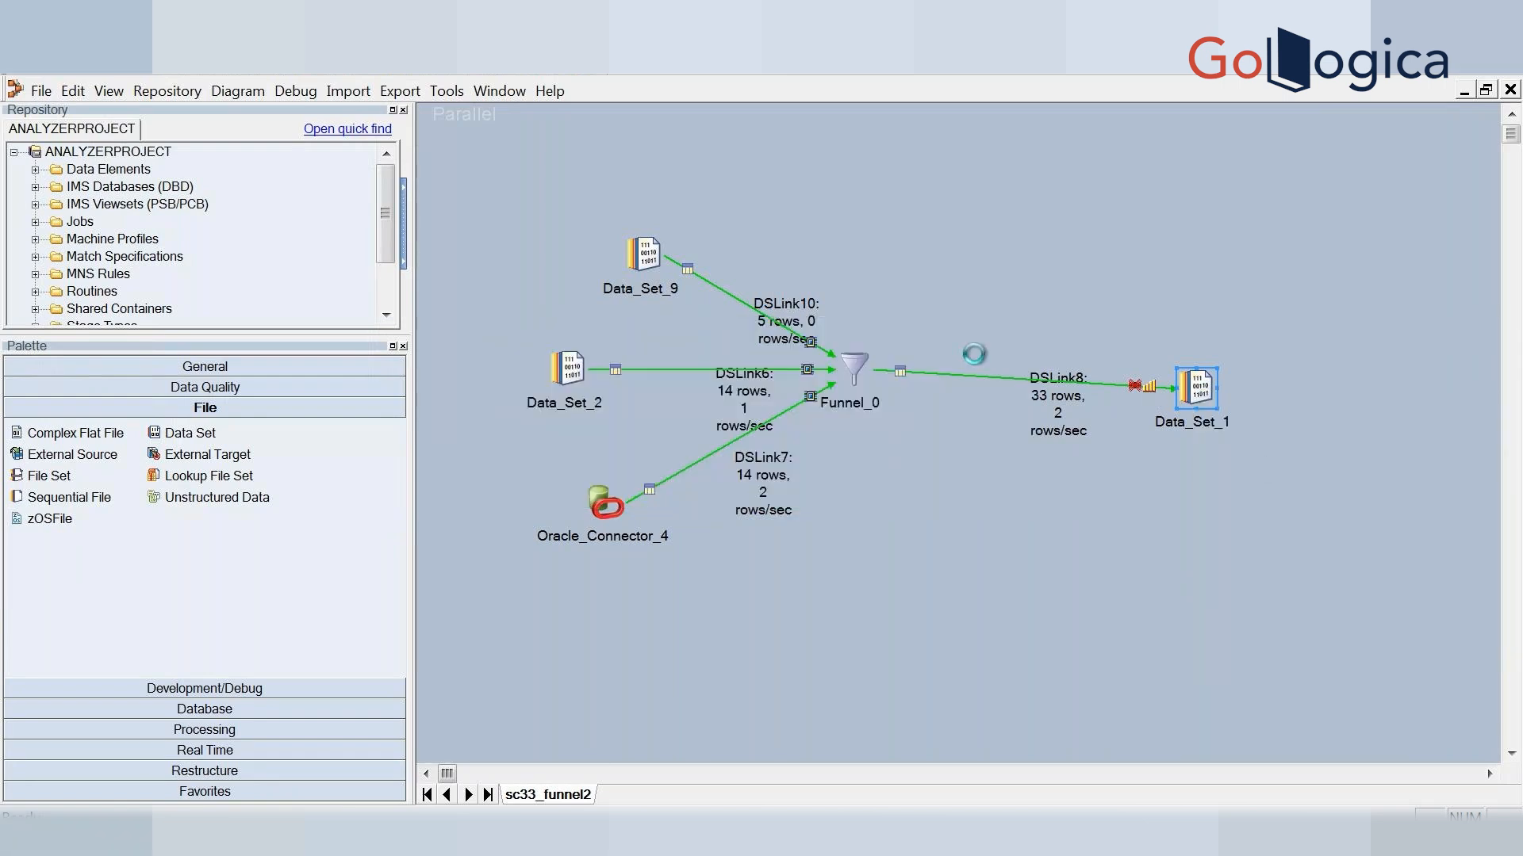